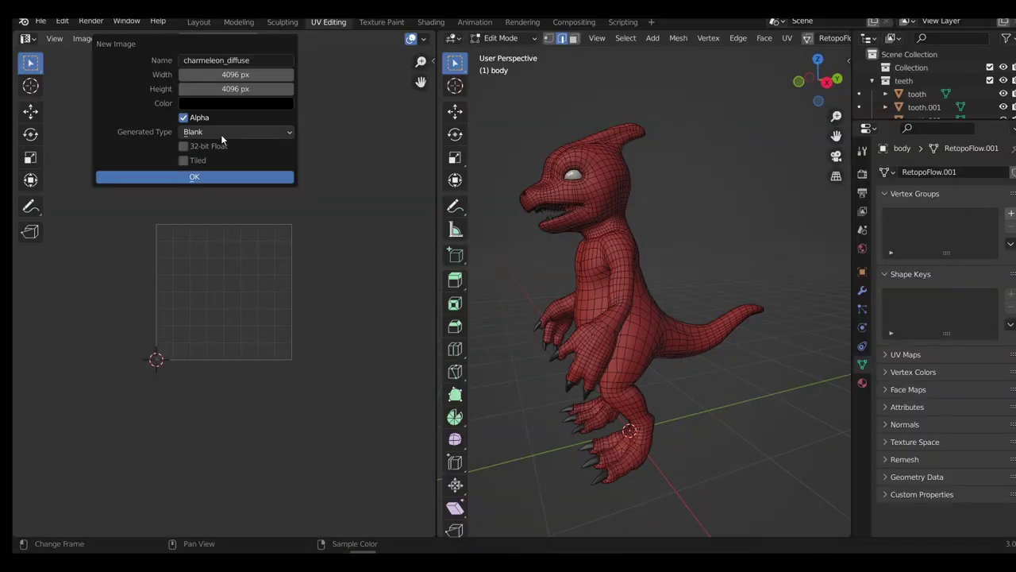
Create a blank 4096 × 4096 px image named charmeleon_diffuse with alpha and unwrap the whole body mesh
click(277, 179)
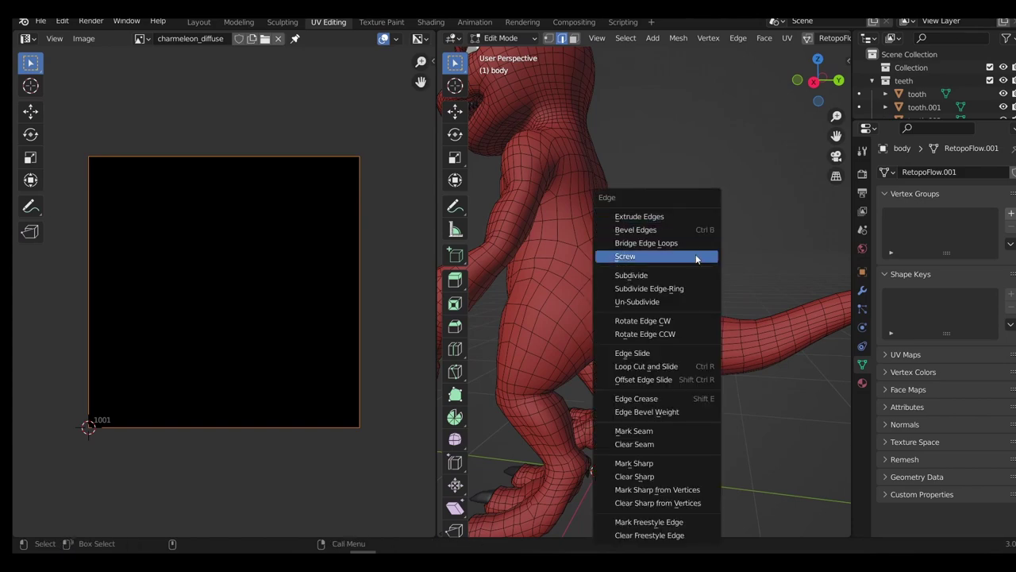
key(a)
key(u)
key(Return)
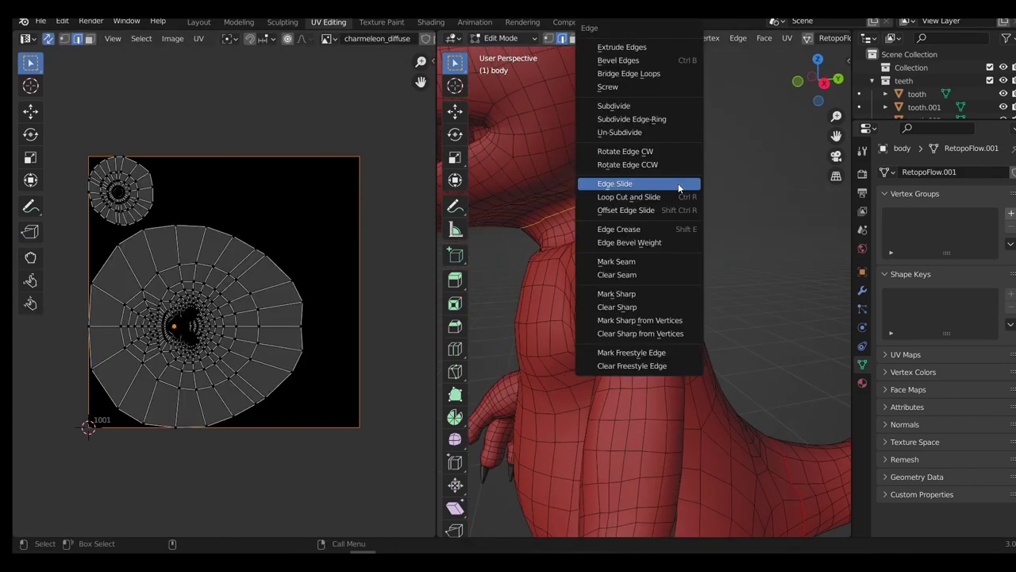
Mark seams on the edge loops around the neck, the forearms and both shoulders
click(658, 262)
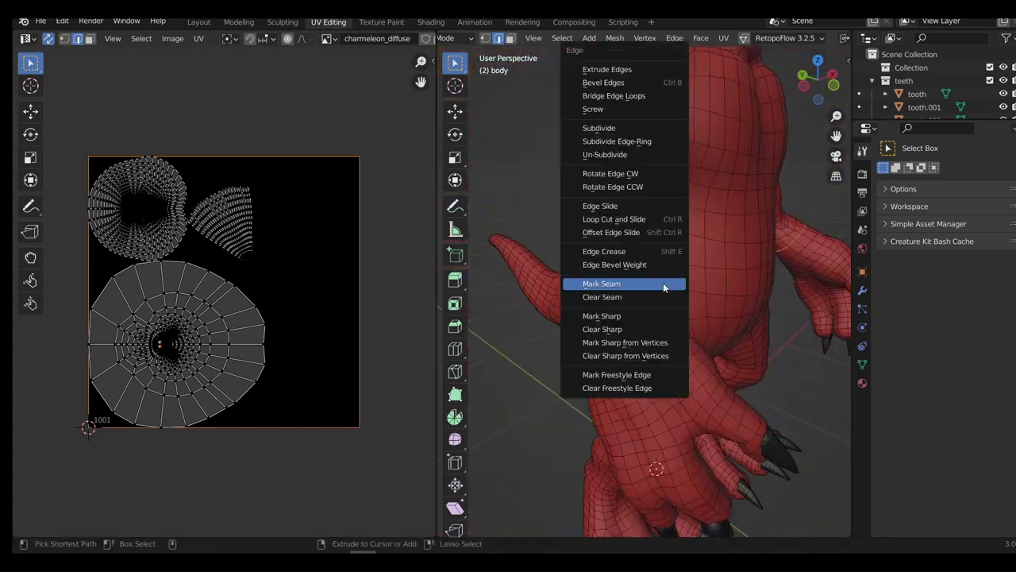
click(665, 283)
alt+drag(617, 332, 674, 299)
double_click(600, 290)
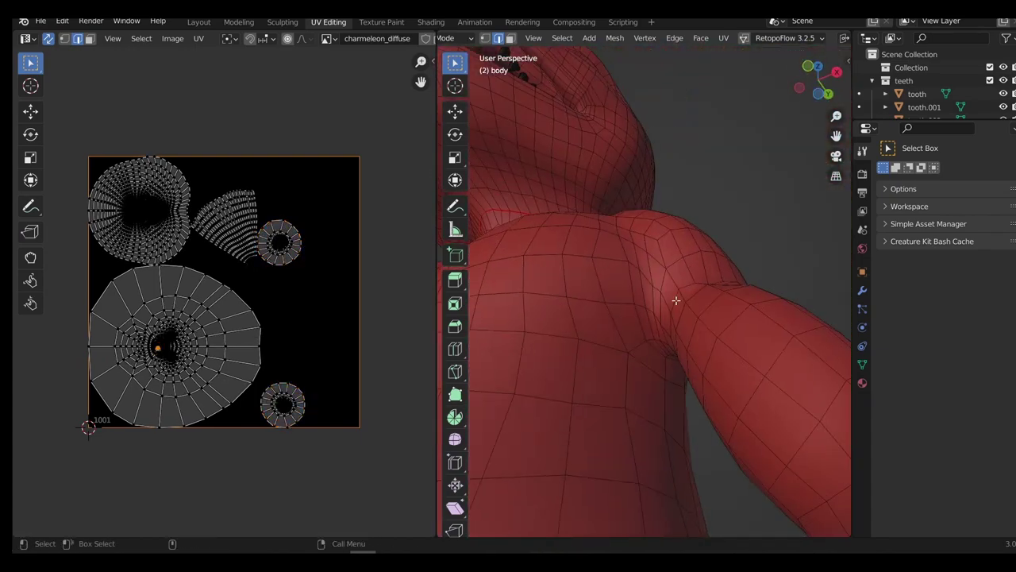
shift+double_click(674, 299)
click(674, 38)
click(695, 270)
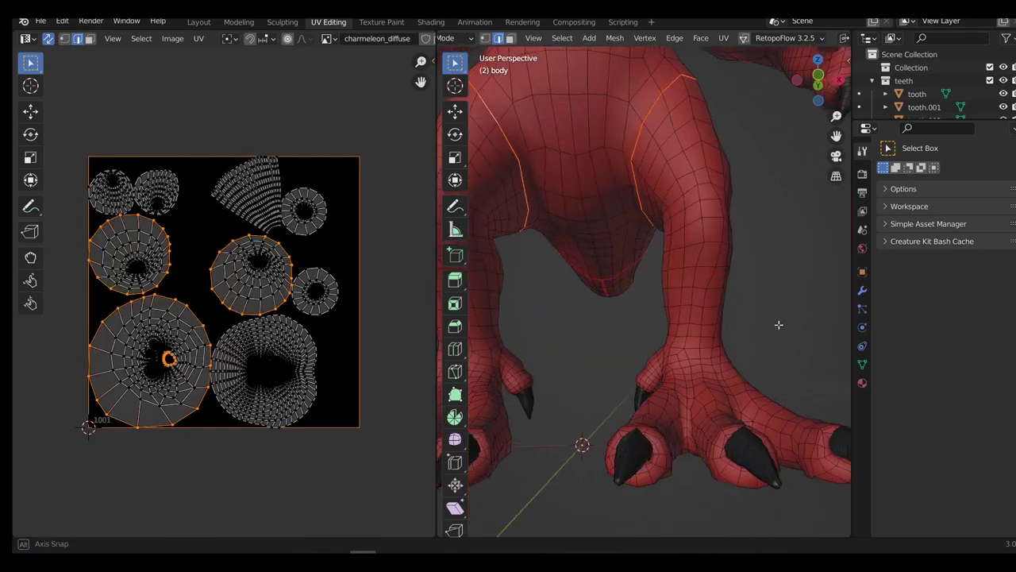
Mark seams along edge paths down the side of the torso and along the inner side of the arms
middle_drag(778, 324, 596, 374)
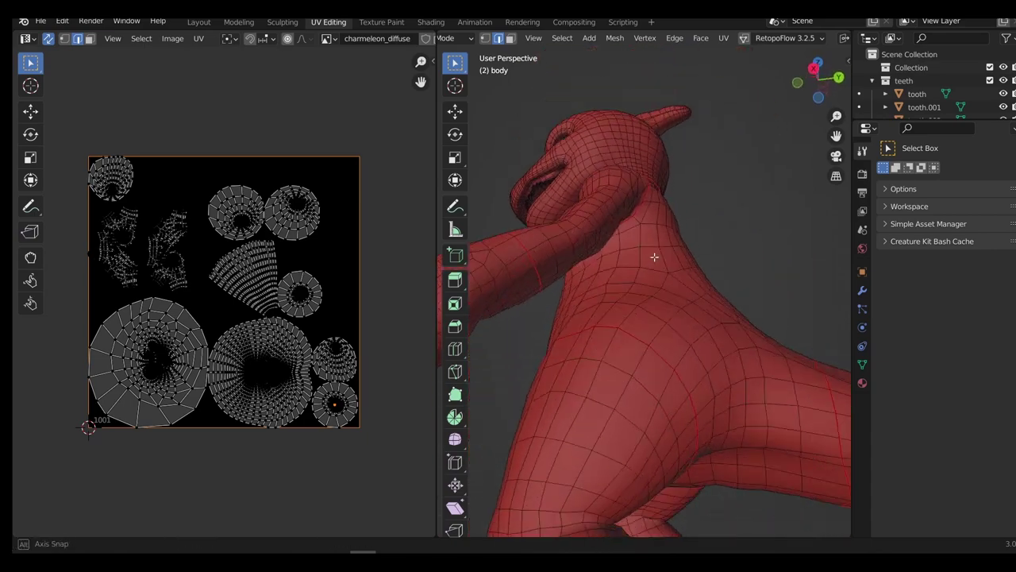
ctrl+click(560, 400)
middle_drag(561, 400, 719, 342)
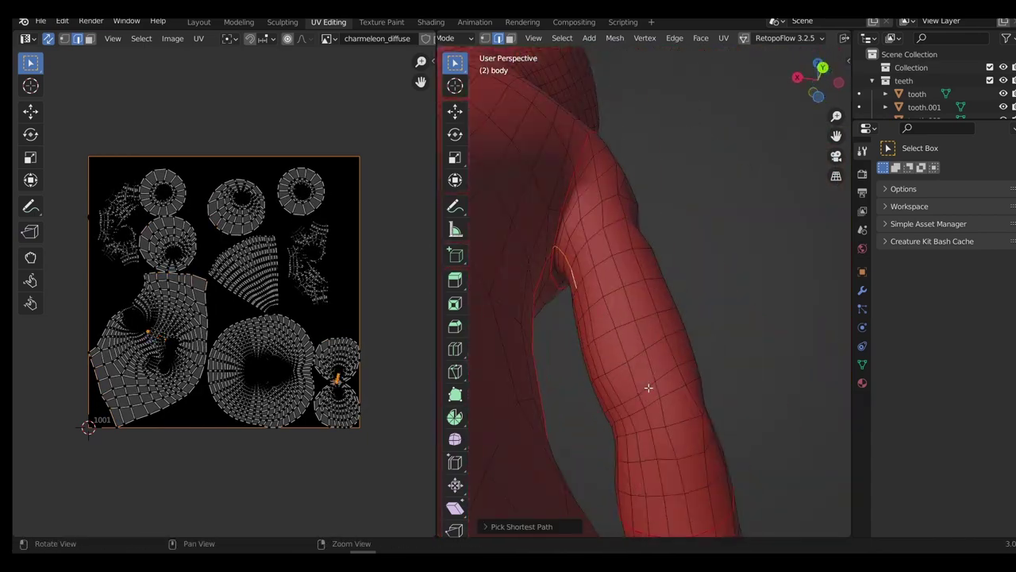
click(644, 409)
middle_drag(644, 409, 661, 375)
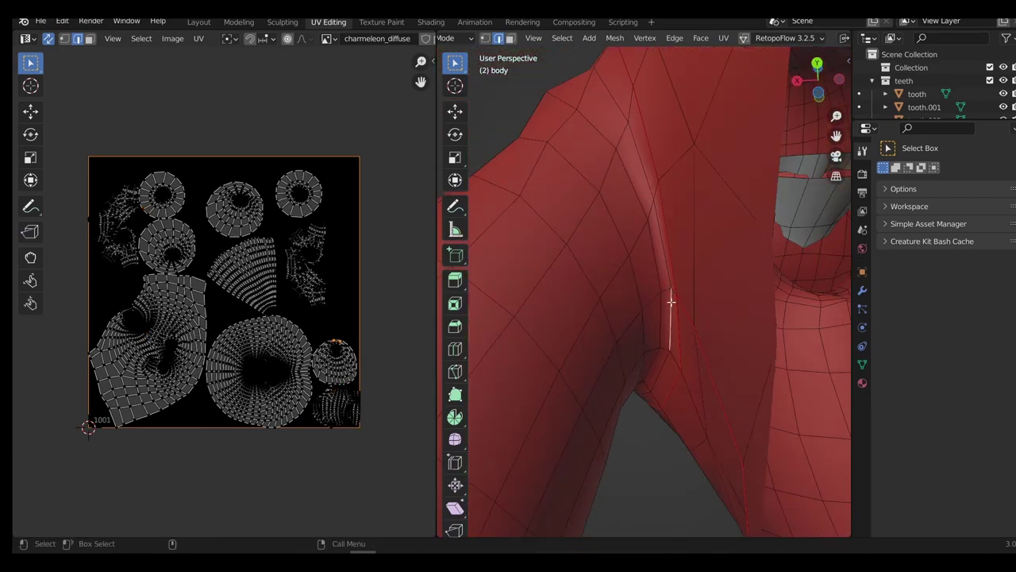
ctrl+click(658, 300)
middle_drag(659, 300, 652, 309)
ctrl+click(632, 461)
middle_drag(632, 460, 756, 327)
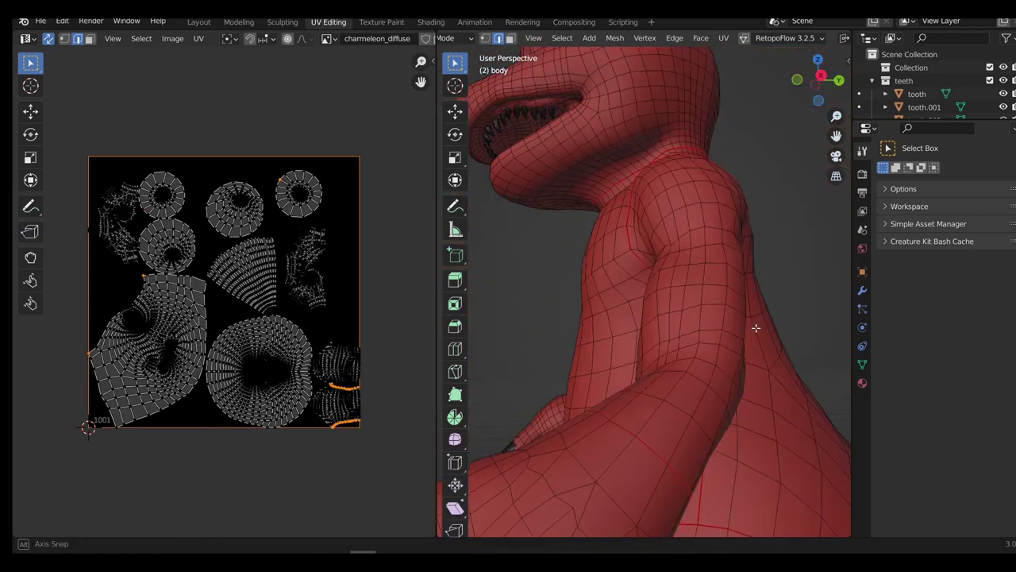
Mark seams along edge paths over the shoulders between neck and arms to split the torso into front and back
scroll(582, 289, up, 4)
middle_drag(582, 289, 757, 280)
ctrl+click(659, 256)
key(ctrl+z)
ctrl+click(740, 240)
ctrl+click(675, 279)
alt+drag(757, 279, 625, 315)
key(ctrl+e)
ctrl+click(661, 318)
middle_drag(661, 318, 775, 330)
key(ctrl+e)
key(a)
key(alt+a)
scroll(583, 279, down, 4)
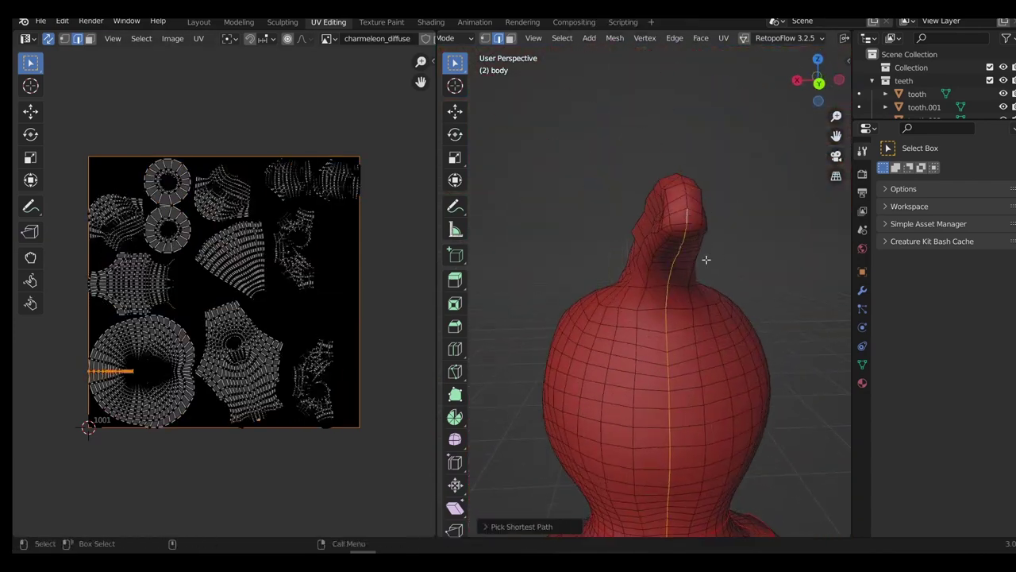
Mark a seam down the centre line of the back of the head and select the whole mesh to show its UVs
click(678, 311)
key(a)
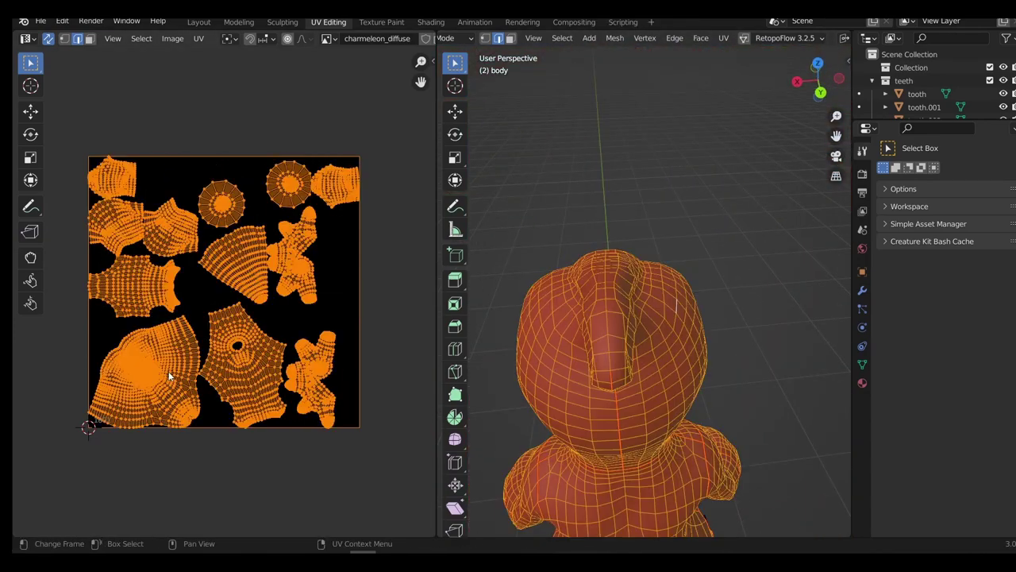
scroll(245, 345, up, 4)
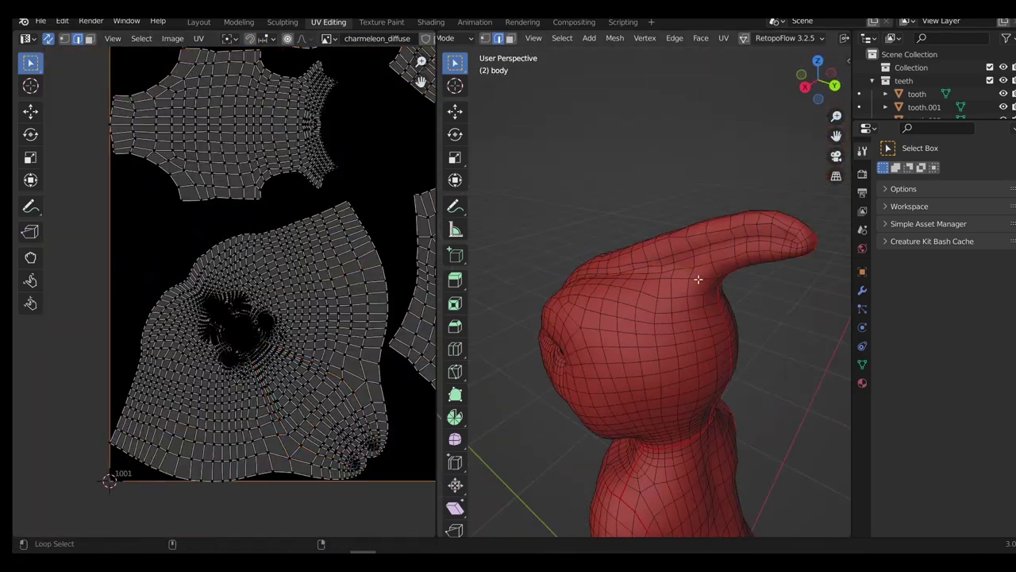
Mark a seam along the underside of the head's horn
middle_drag(713, 311, 694, 242)
scroll(238, 317, down, 2)
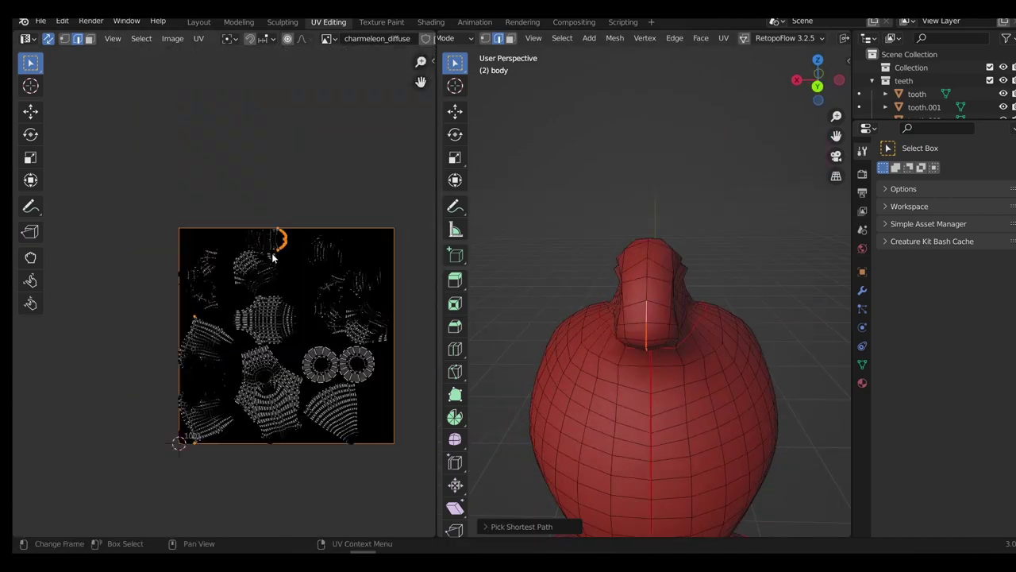
click(673, 38)
click(579, 272)
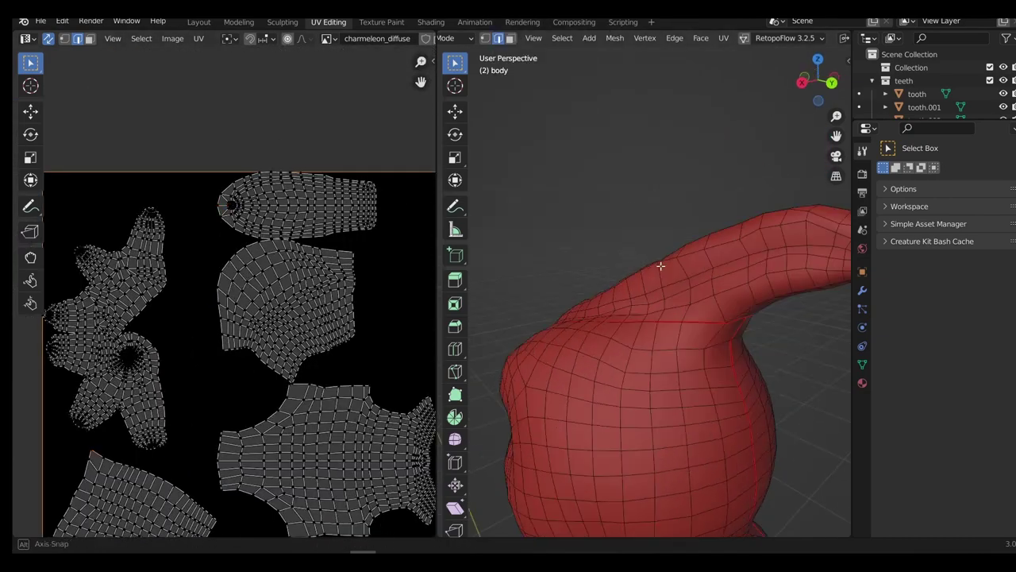
scroll(248, 220, down, 5)
click(112, 38)
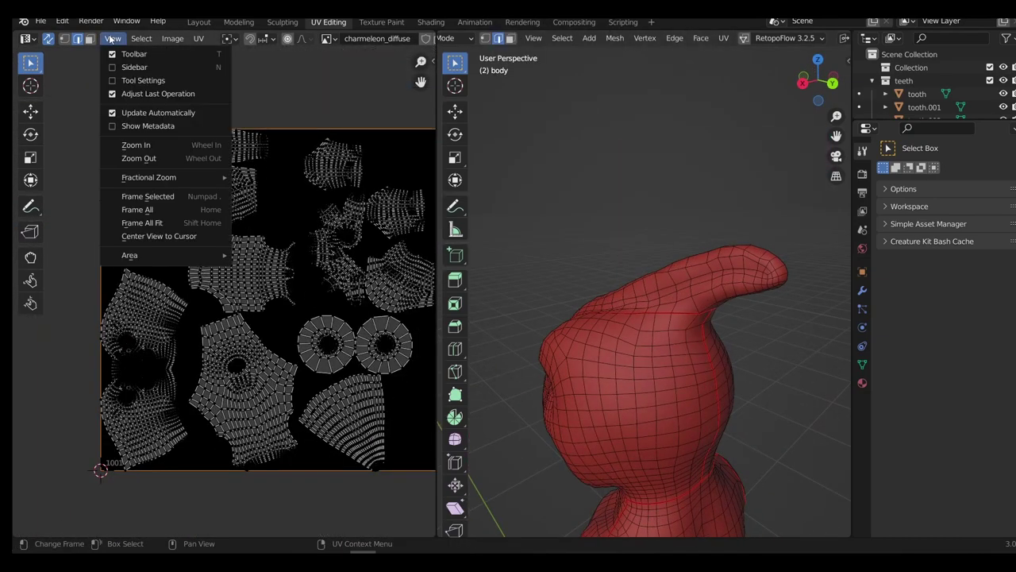
mouse_move(202, 42)
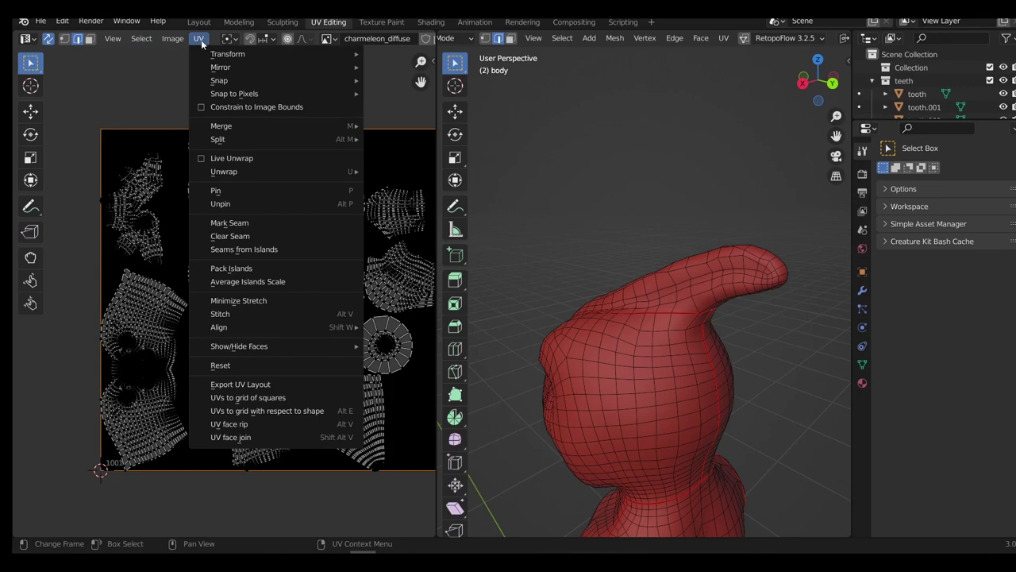
scroll(701, 284, down, 2)
shift+middle_drag(700, 397, 701, 283)
scroll(701, 283, up, 3)
middle_drag(603, 281, 717, 279)
middle_drag(363, 262, 327, 279)
Select one limb's linked UV island, frame it on the mesh and return to edge selection
key(a)
click(370, 294)
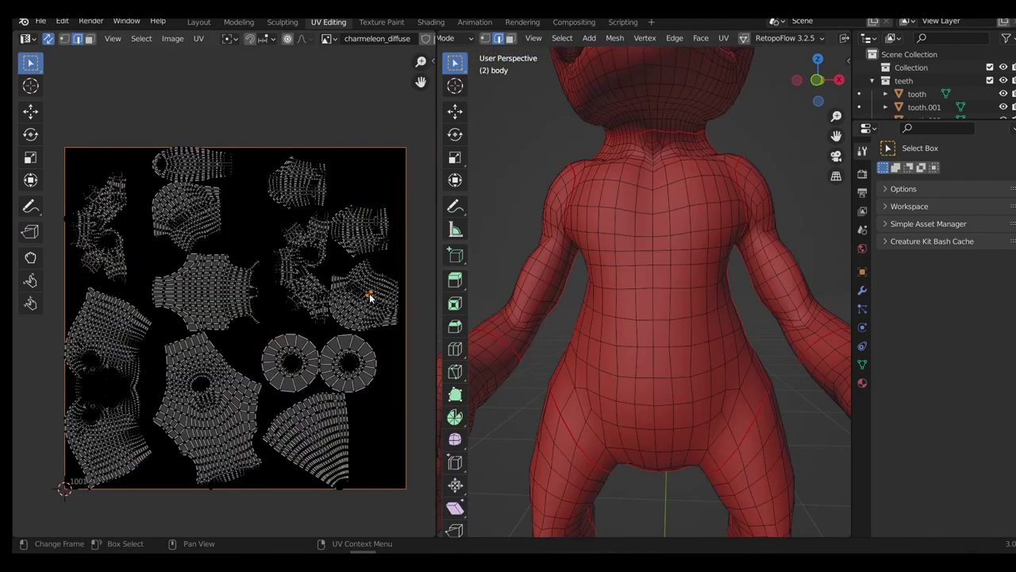
key(3)
key(l)
key(KP_Decimal)
alt+drag(500, 329, 735, 295)
key(2)
Isolate the body in local view and resume editing its mesh
scroll(734, 295, down, 4)
key(Tab)
key(slash)
scroll(692, 283, up, 4)
key(Tab)
Mark a seam along the edge path running around the sides of the hand's fingers
alt+drag(697, 329, 551, 254)
click(659, 271)
ctrl+click(551, 305)
alt+drag(551, 306, 603, 286)
ctrl+click(663, 327)
ctrl+click(686, 361)
alt+drag(686, 361, 604, 309)
ctrl+click(603, 310)
alt+drag(543, 261, 646, 280)
ctrl+click(656, 266)
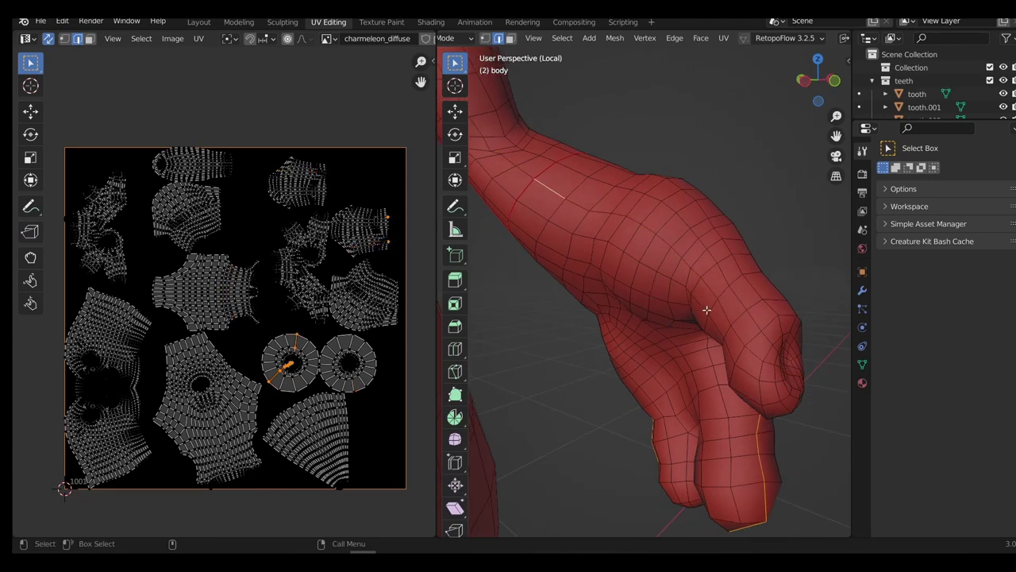
middle_drag(771, 331, 642, 199)
key(ctrl+e)
click(685, 263)
Pick edge paths along the length of the arm for its lengthwise seam
click(642, 198)
ctrl+click(599, 274)
middle_drag(599, 274, 646, 269)
click(667, 204)
ctrl+click(590, 342)
Unwrap the whole body with the Angle Based method and a margin of 0.01
key(a)
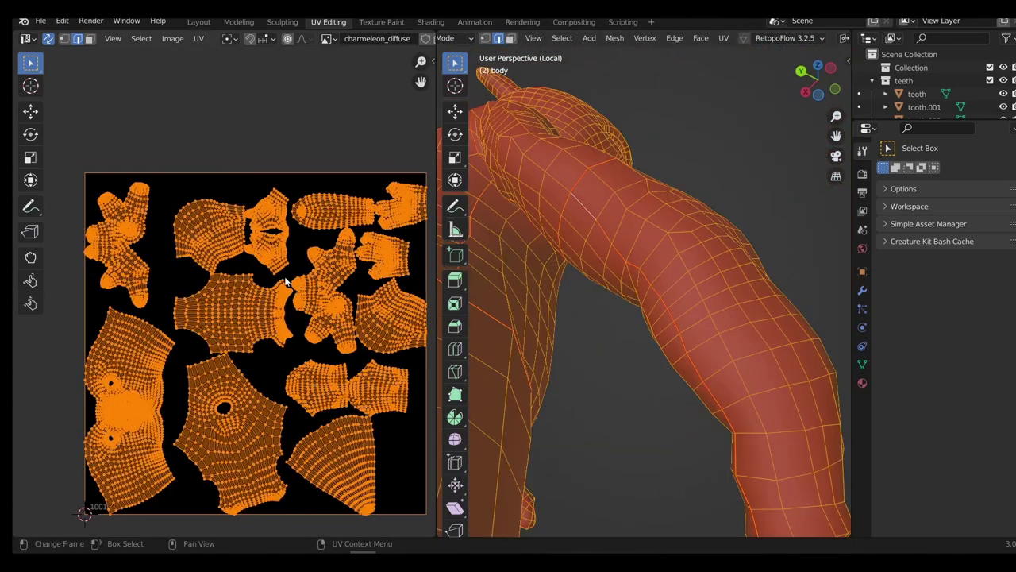
scroll(365, 301, up, 5)
text(u0.01)
key(Return)
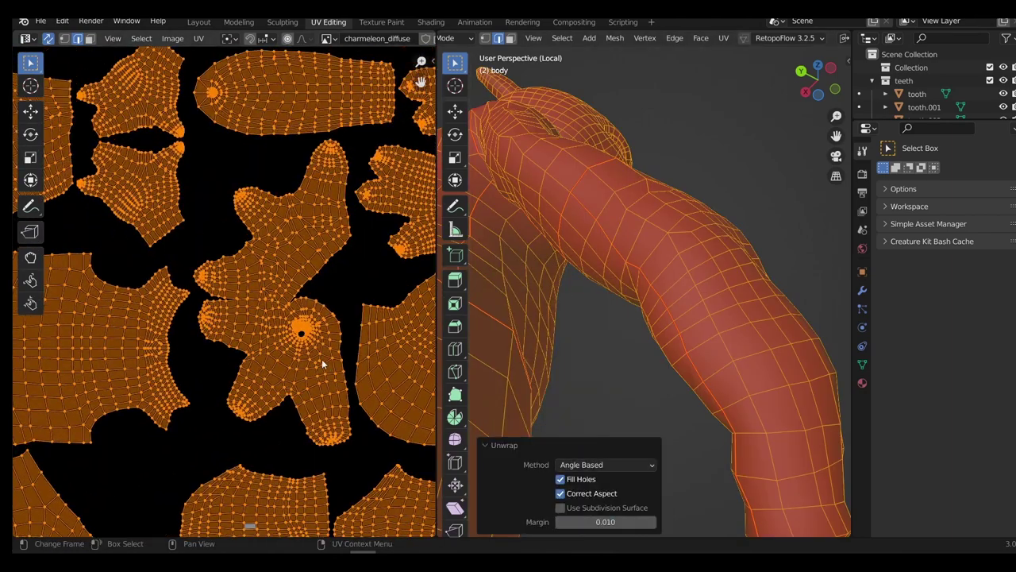
Try an unwrap margin of 0.1
scroll(303, 314, down, 2)
click(592, 523)
text(0.1)
key(Return)
Set the unwrap margin to 0.01 and clear the selection
click(592, 523)
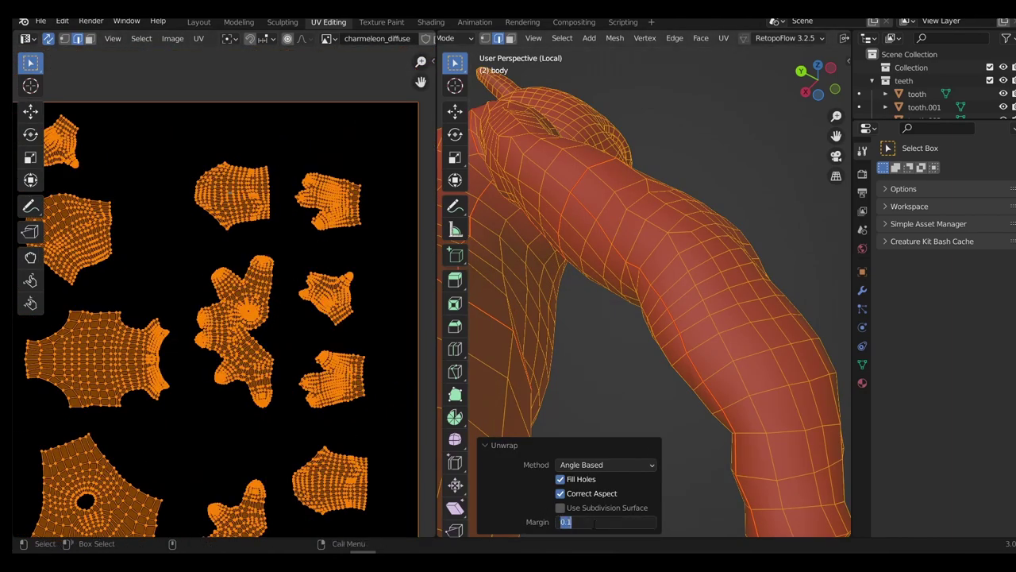
text(0.01)
key(Return)
key(Return)
click(602, 524)
text(0.01)
key(Return)
key(alt+a)
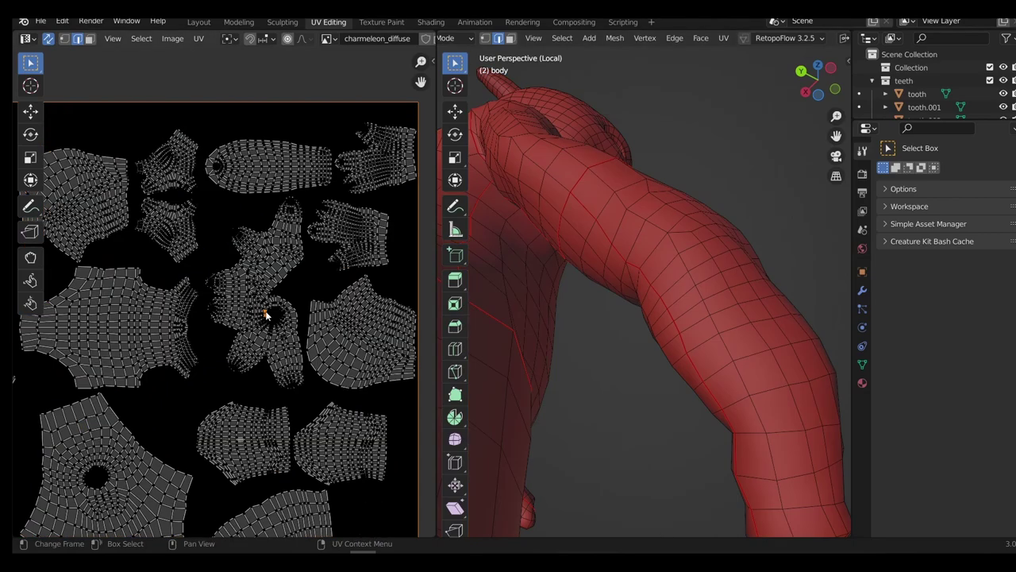
Locate the foot's UV island on the mesh and mark a seam along the side of the foot
key(l)
key(KP_Decimal)
middle_drag(644, 313, 793, 309)
click(601, 297)
scroll(675, 313, down, 4)
scroll(664, 293, up, 4)
key(ctrl+e)
click(664, 293)
Mark a further seam on the foot, working from another side
middle_drag(665, 293, 590, 314)
click(590, 314)
scroll(590, 313, down, 4)
middle_drag(778, 305, 653, 290)
key(ctrl+e)
click(653, 290)
Unwrap the whole body again with the foot seams included
key(a)
key(u)
click(653, 291)
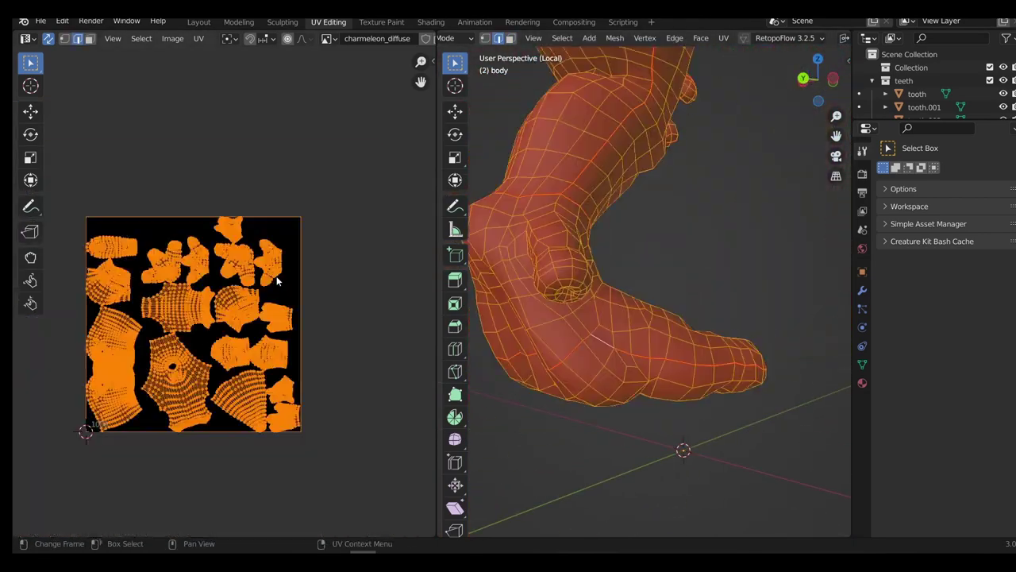
Examine the unwrapped islands up close, including the island of the head's horn
middle_drag(320, 338, 390, 377)
click(163, 231)
key(KP_Decimal)
key(a)
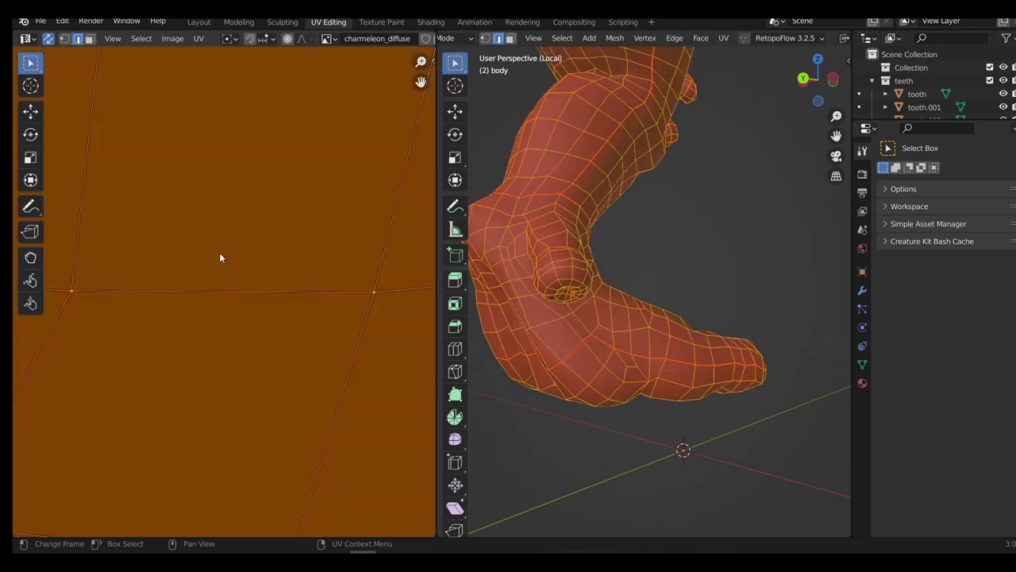
key(KP_Decimal)
key(alt+a)
key(l)
middle_drag(716, 227, 556, 293)
scroll(257, 233, up, 6)
scroll(422, 128, up, 1)
middle_drag(426, 127, 290, 242)
middle_drag(638, 270, 637, 282)
scroll(638, 283, up, 1)
Adjust the horn's seams, clearing the selected edges and marking a seam along the top of the horn
click(638, 284)
key(ctrl+e)
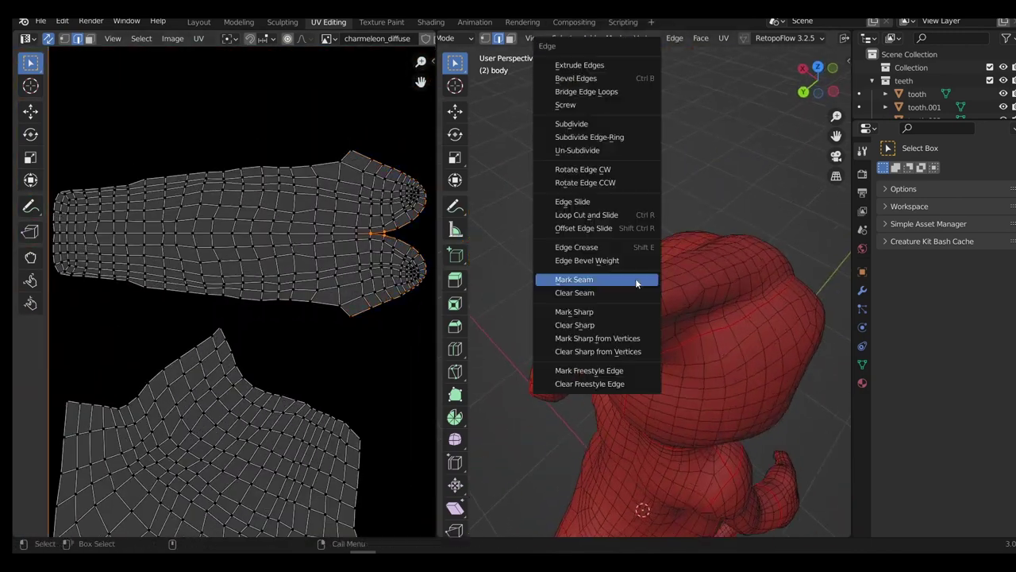
click(631, 293)
key(ctrl+e)
click(663, 265)
scroll(315, 245, down, 6)
scroll(357, 238, up, 6)
middle_drag(358, 239, 262, 224)
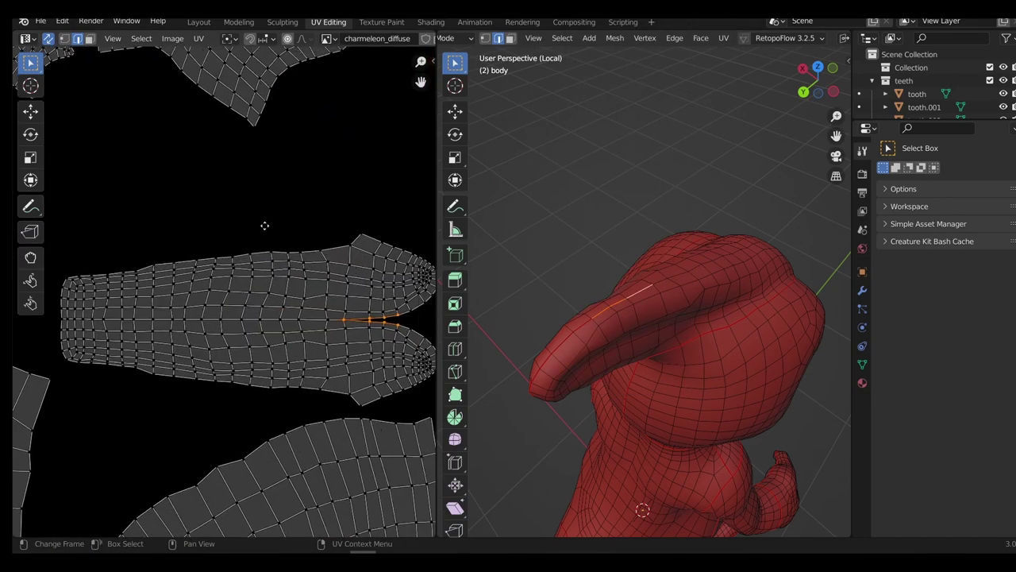
scroll(263, 225, down, 3)
Turn on the stretch display for the body's UV islands
middle_drag(778, 258, 661, 214)
scroll(661, 213, down, 4)
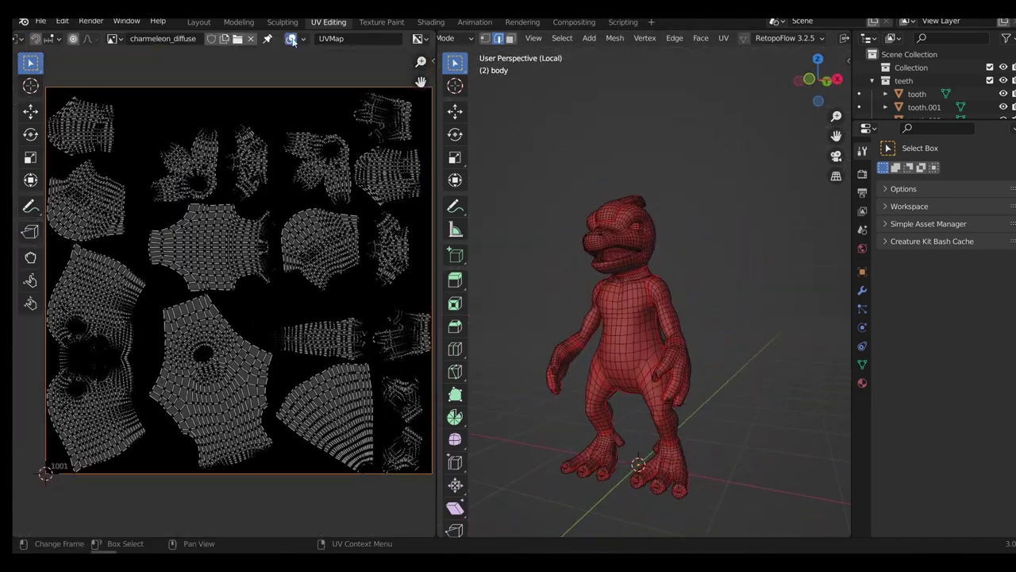
click(302, 38)
click(262, 80)
scroll(316, 170, up, 4)
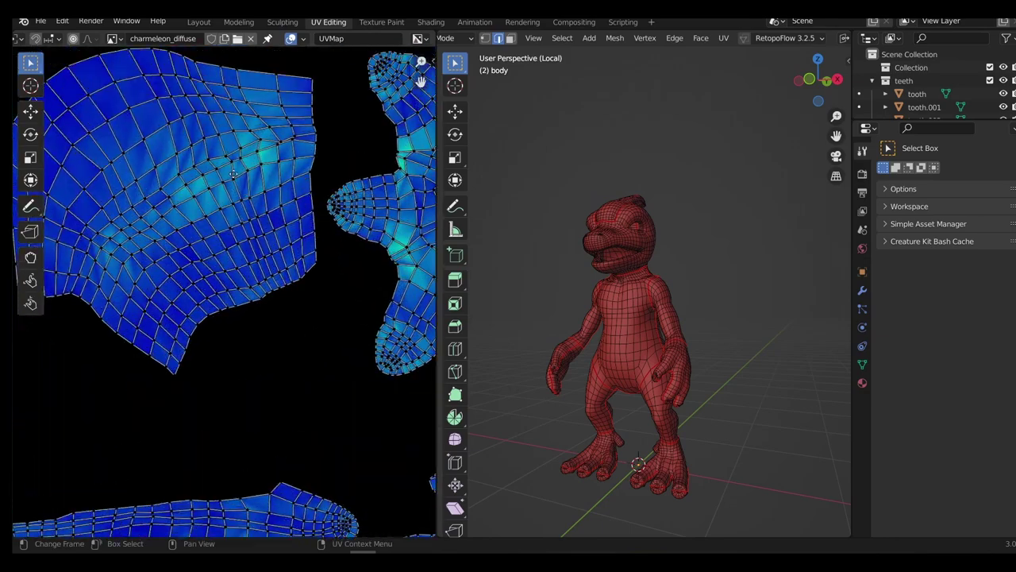
Select the stretched leg island and apply Minimize Stretch to it
scroll(234, 173, down, 3)
scroll(227, 252, up, 3)
scroll(243, 263, down, 1)
key(l)
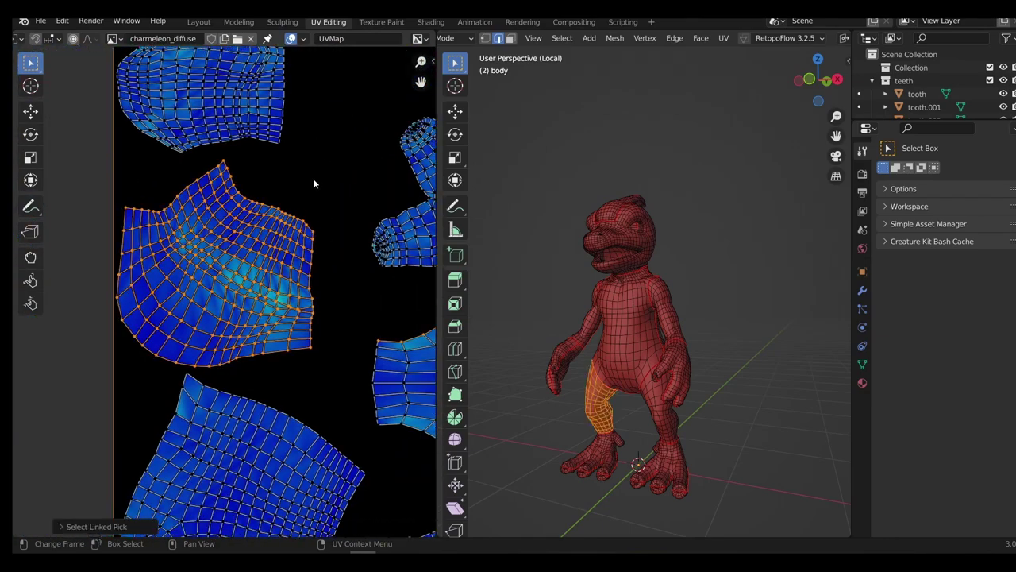
scroll(229, 265, up, 2)
click(303, 38)
click(302, 38)
scroll(230, 41, up, 7)
click(205, 39)
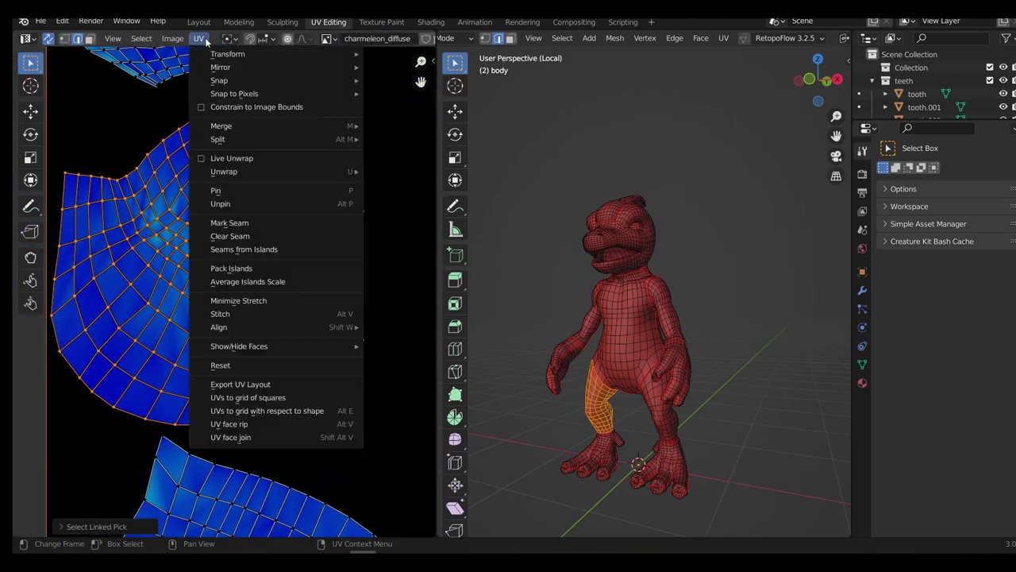
click(274, 301)
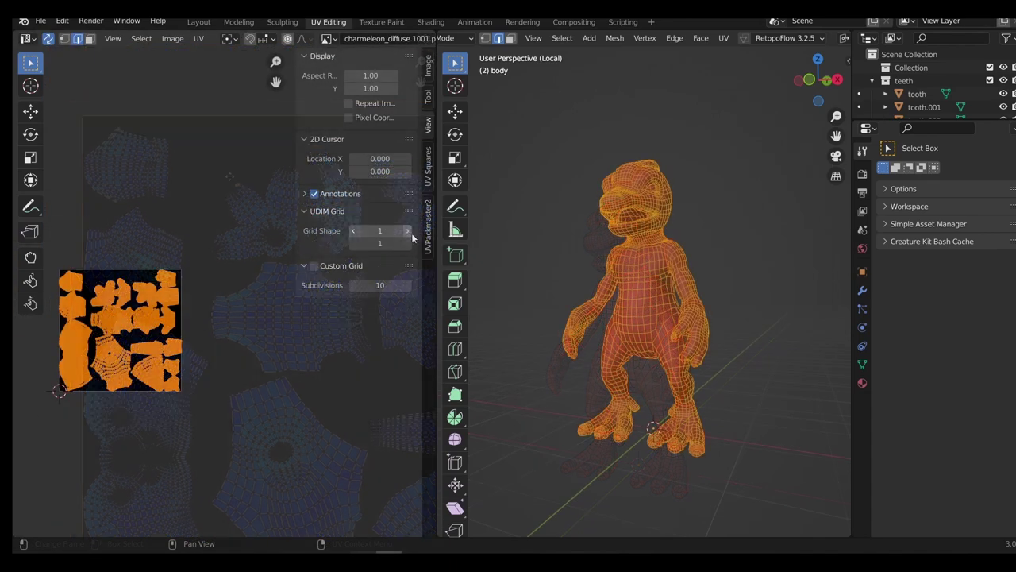
Set the UDIM grid shape to 7 × 1 and select all of the body's UVs
click(407, 231)
click(407, 230)
click(407, 230)
click(407, 230)
scroll(127, 342, up, 8)
key(alt+a)
key(a)
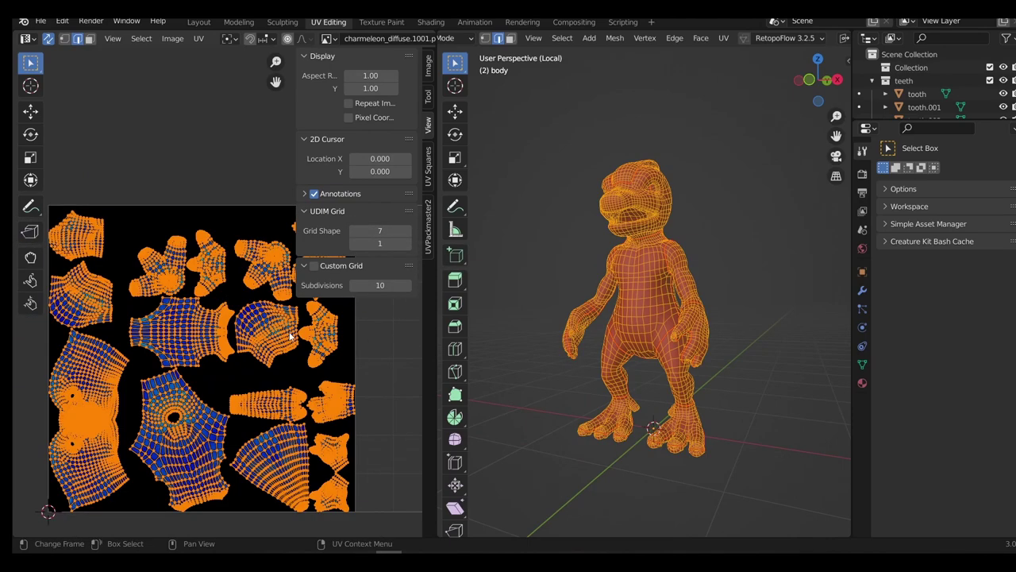
Select the seam-bounded front torso faces and move their UV island into the second UDIM tile
key(alt+a)
key(l)
click(635, 521)
scroll(262, 359, down, 2)
key(g)
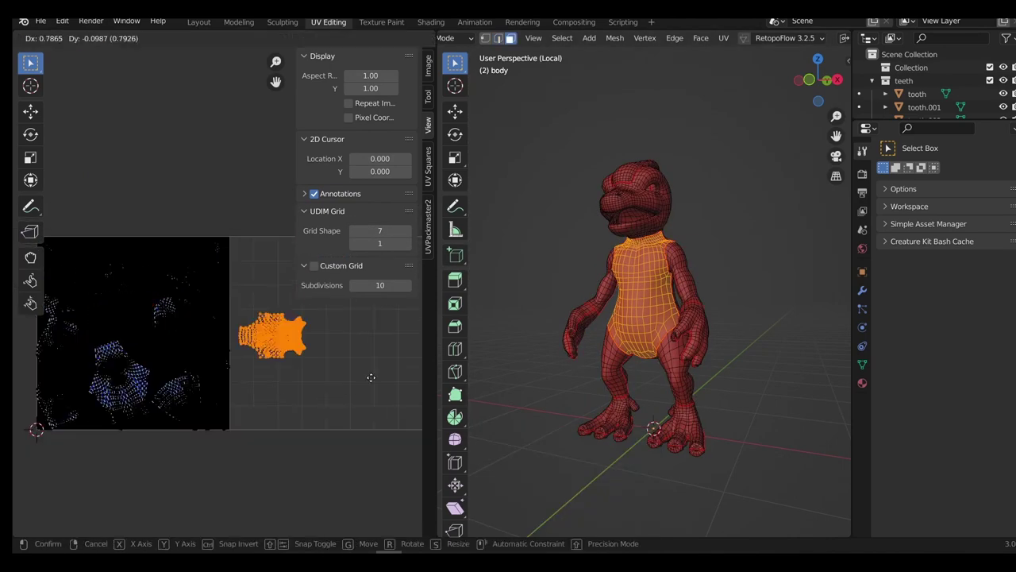
click(394, 381)
Select the linked faces of the back and place their UV island beside the front torso island in the second tile
middle_drag(750, 306, 636, 298)
click(636, 300)
key(l)
key(g)
click(429, 328)
Select the tail up to its seam and move its UV island into the third UDIM tile
click(707, 352)
key(l)
scroll(139, 295, down, 4)
key(g)
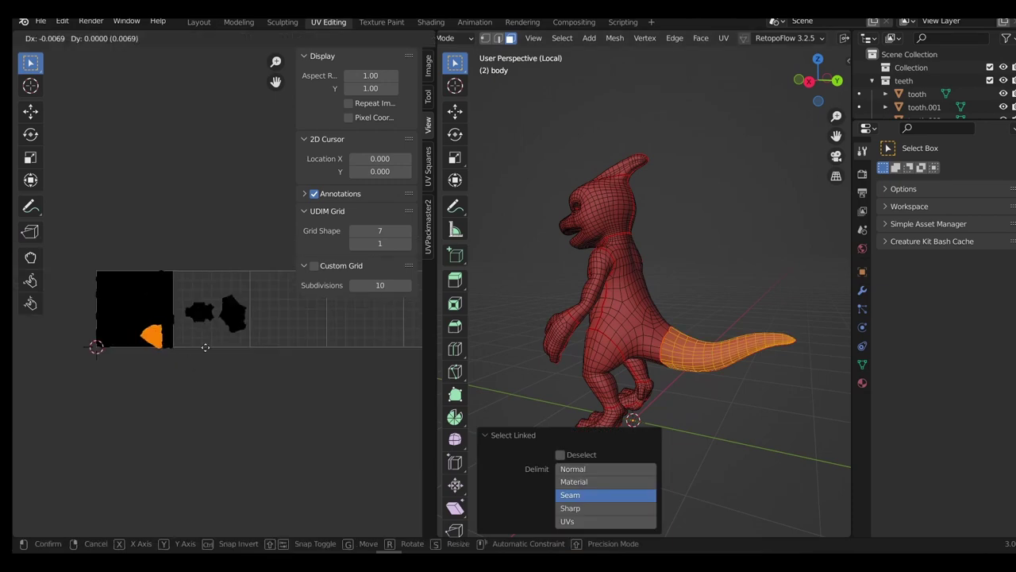
click(327, 317)
Select the character's left leg and foot up to the seams and move their UV islands into the fourth tile
click(708, 252)
middle_drag(647, 258, 744, 280)
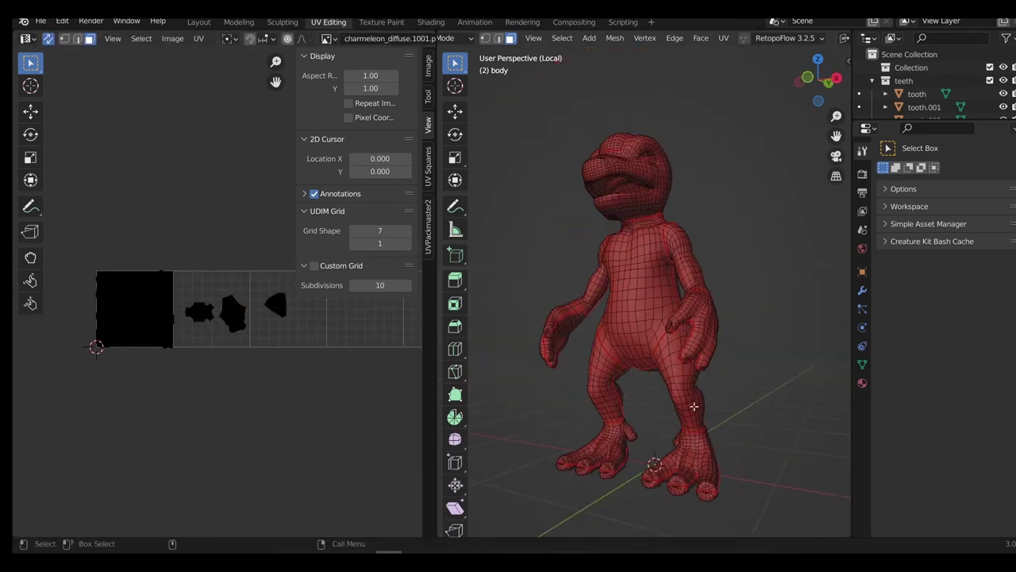
middle_drag(653, 465, 721, 412)
key(l)
middle_drag(217, 309, 116, 325)
key(g)
click(334, 341)
Select the character's right leg and foot up to the seams and move their UV islands into the fifth tile
click(613, 369)
key(l)
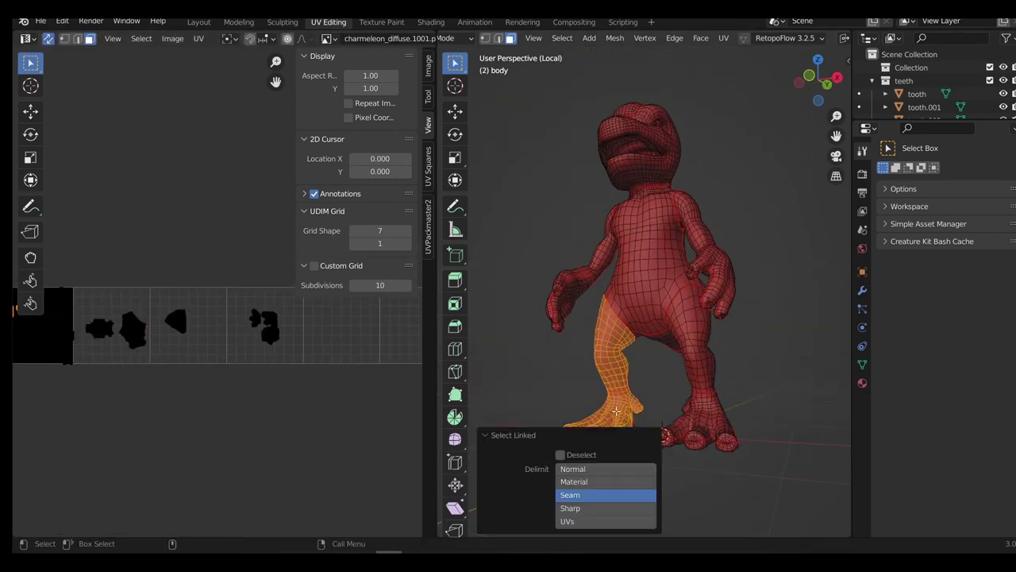
click(523, 435)
click(325, 341)
drag(309, 302, 351, 339)
key(g)
click(340, 347)
Select the character's left arm and hand and move their UV islands into the sixth UDIM tile
click(746, 270)
middle_drag(675, 286, 744, 323)
key(l)
click(329, 310)
scroll(329, 310, up, 2)
key(alt+a)
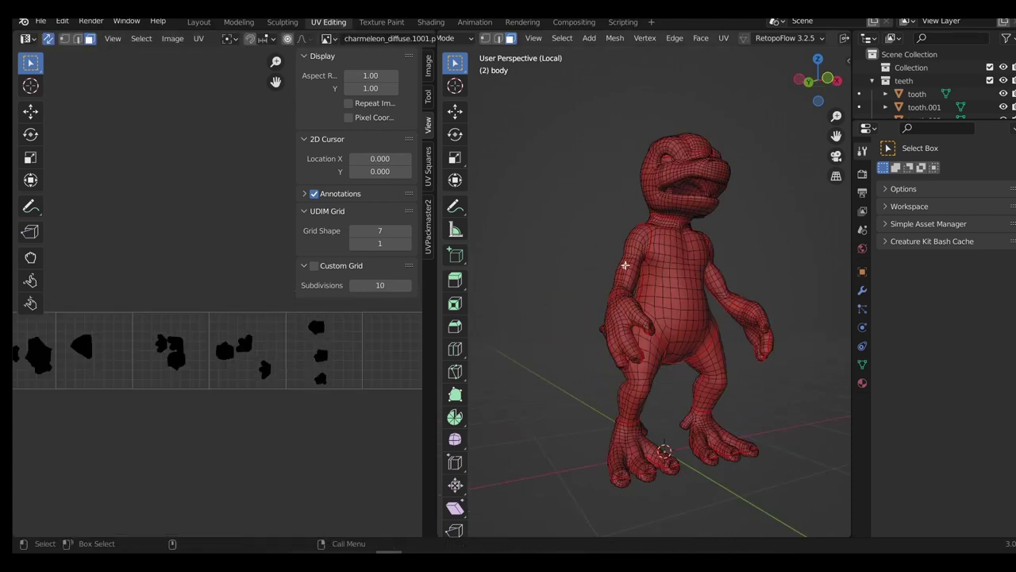
Select the character's right arm and hand and arrange their UV islands inside the seventh UDIM tile
middle_drag(508, 325, 572, 325)
key(l)
click(386, 339)
scroll(349, 333, up, 4)
key(g)
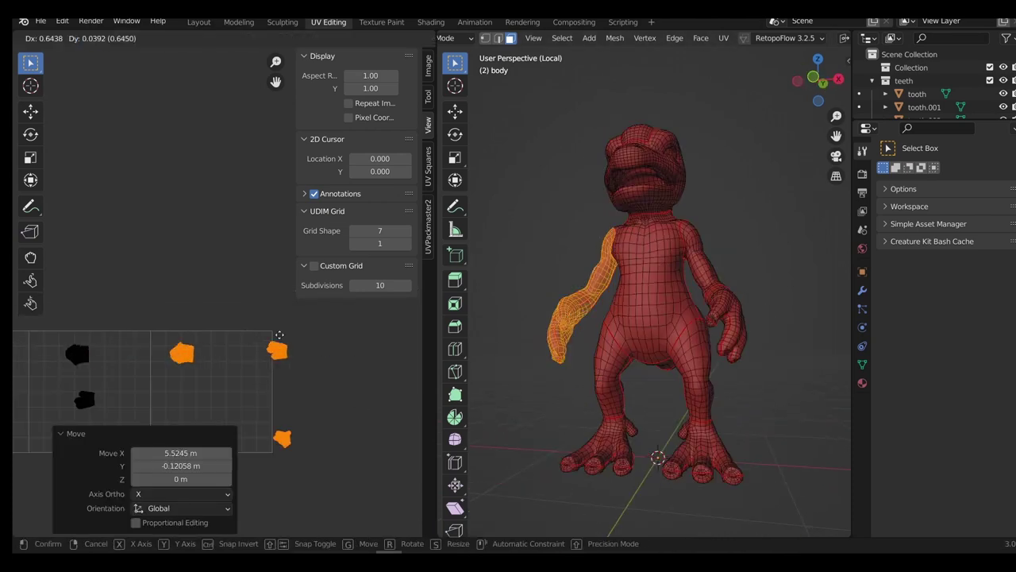
click(306, 341)
drag(259, 321, 346, 375)
key(g)
click(290, 396)
Inspect the head and horn islands that are left in the first UDIM tile
scroll(278, 343, down, 3)
middle_drag(182, 346, 382, 355)
scroll(227, 352, up, 5)
key(a)
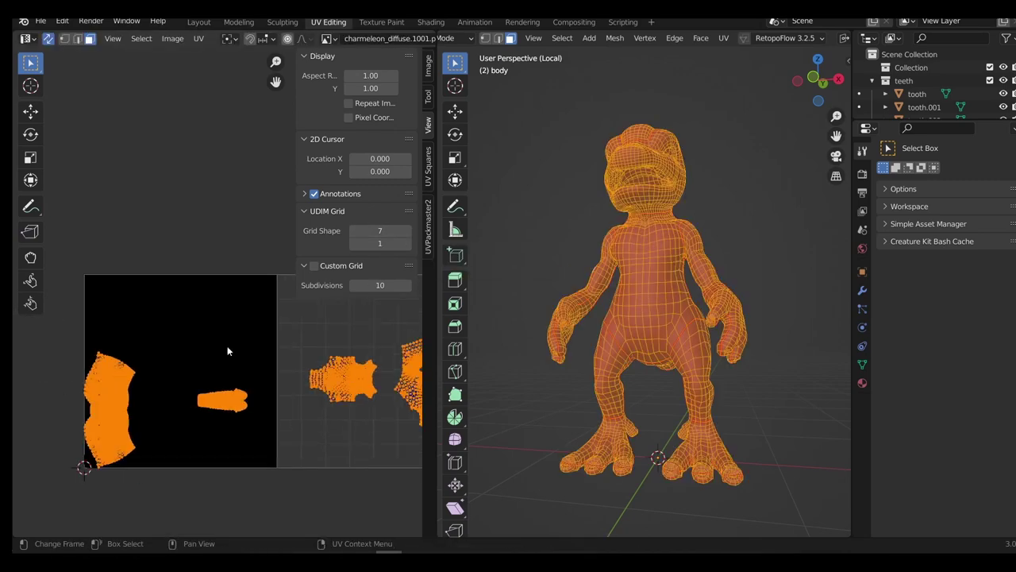
key(alt+a)
key(l)
key(a)
scroll(215, 381, up, 3)
Mark a seam along the edge loop running down the head behind the eyes, from horn base to neck
middle_drag(744, 238, 703, 291)
scroll(639, 236, up, 6)
key(alt+a)
key(2)
alt+click(644, 268)
key(ctrl+e)
click(682, 433)
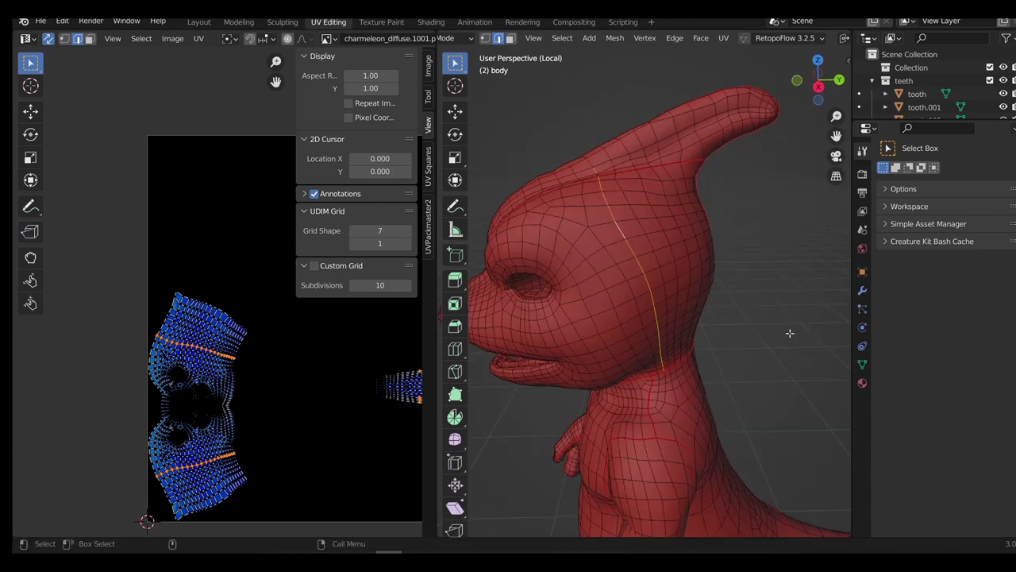
key(ctrl+e)
click(623, 431)
Select the back of the head up to its seams and unwrap it as its own island
middle_drag(744, 306, 658, 338)
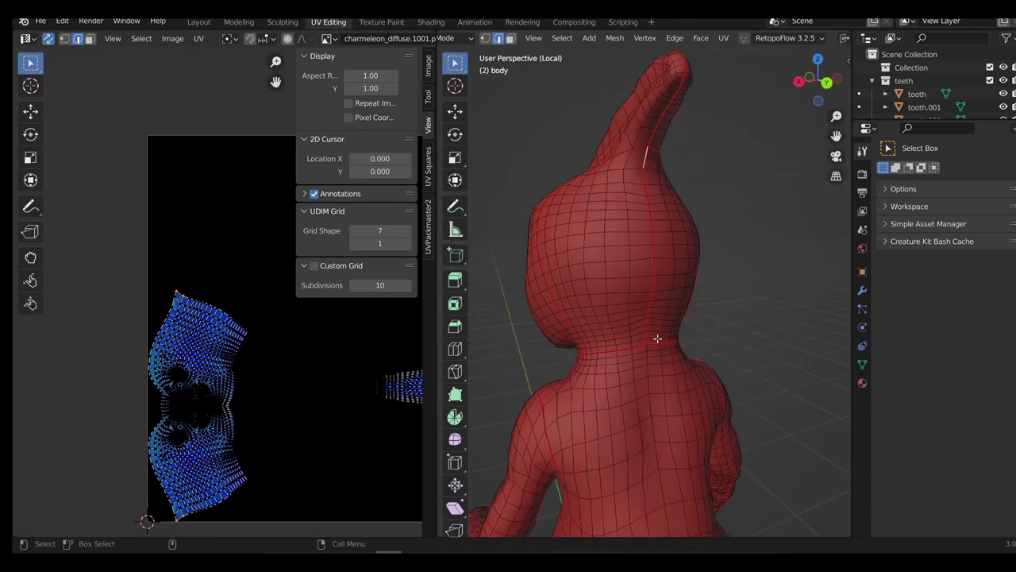
middle_drag(784, 310, 749, 279)
key(ctrl+l)
click(524, 527)
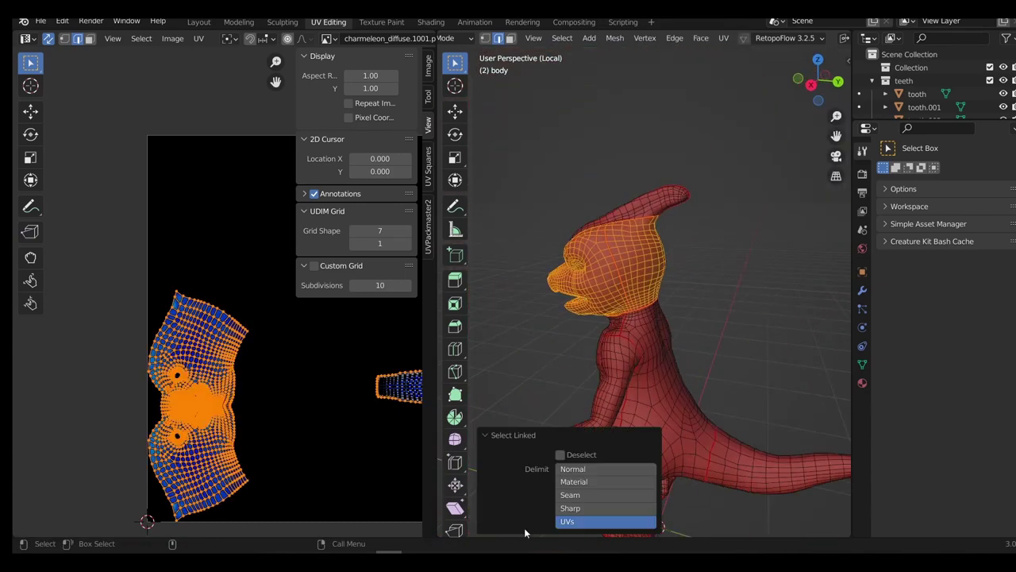
click(570, 494)
scroll(709, 293, up, 2)
key(u)
click(714, 286)
Shrink the back-of-head island and move it clear of the face island, and rotate the face island by 90°
scroll(357, 356, down, 3)
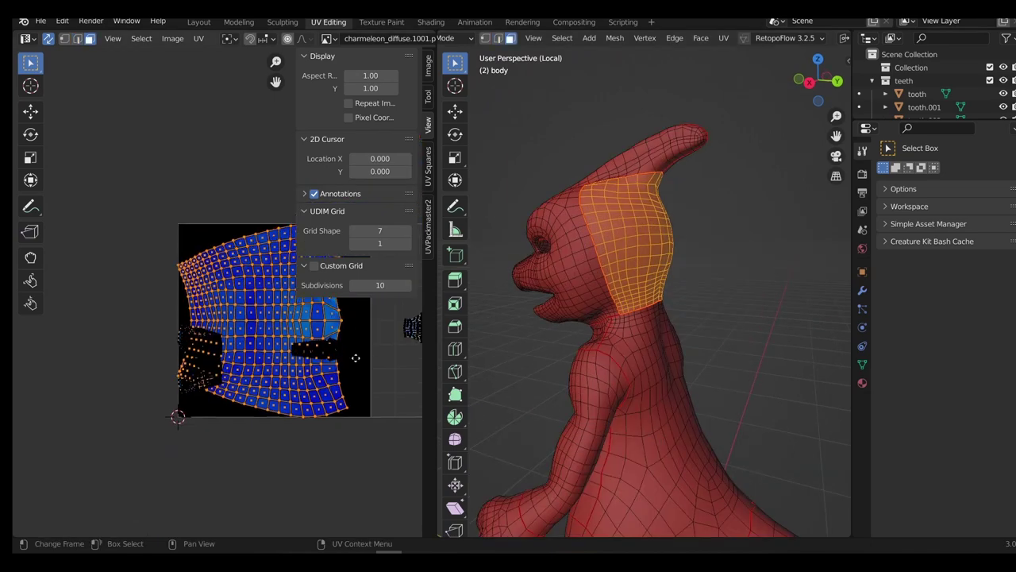
key(s)
click(254, 349)
key(g)
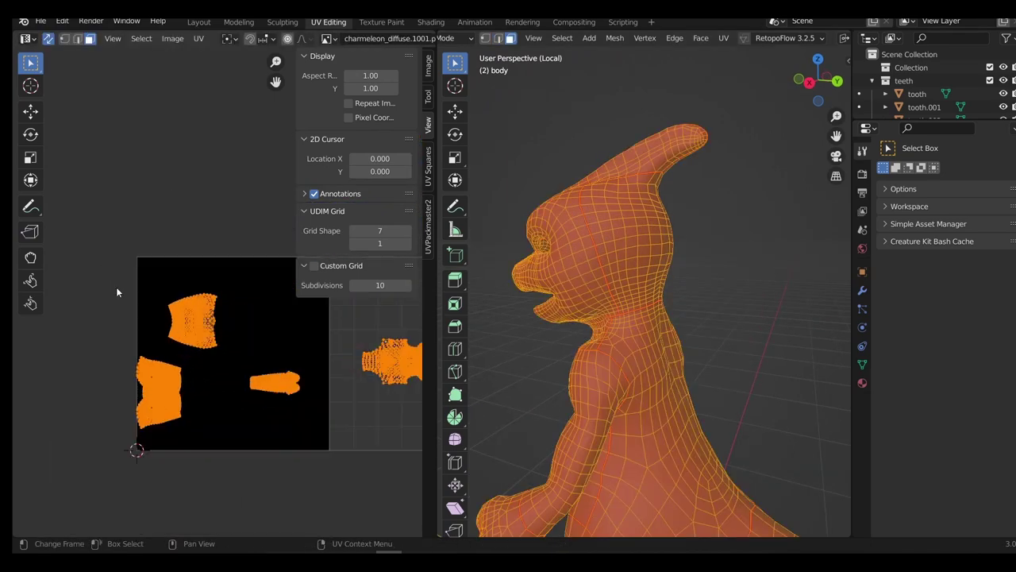
drag(84, 301, 241, 469)
text(r90)
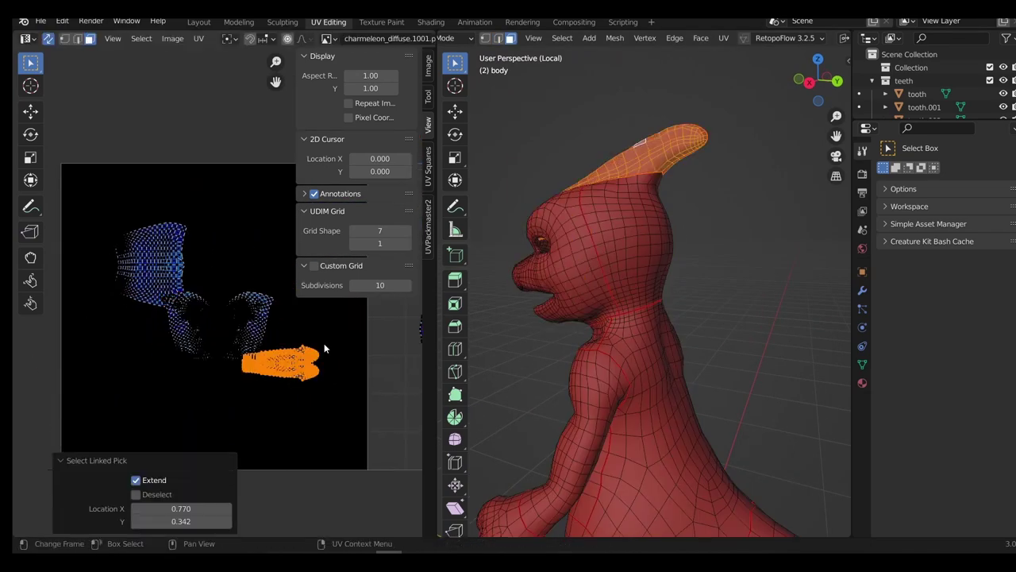
Move the horn and back-of-head islands outside the first tile and scale the back-of-head island to 0.885
key(g)
key(Return)
key(l)
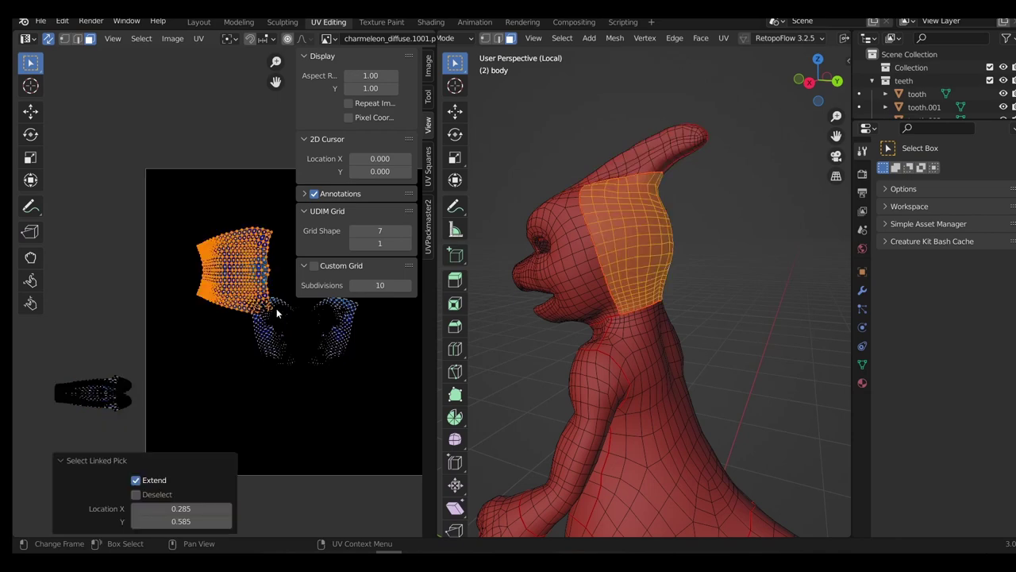
key(g)
key(Return)
key(s)
key(Return)
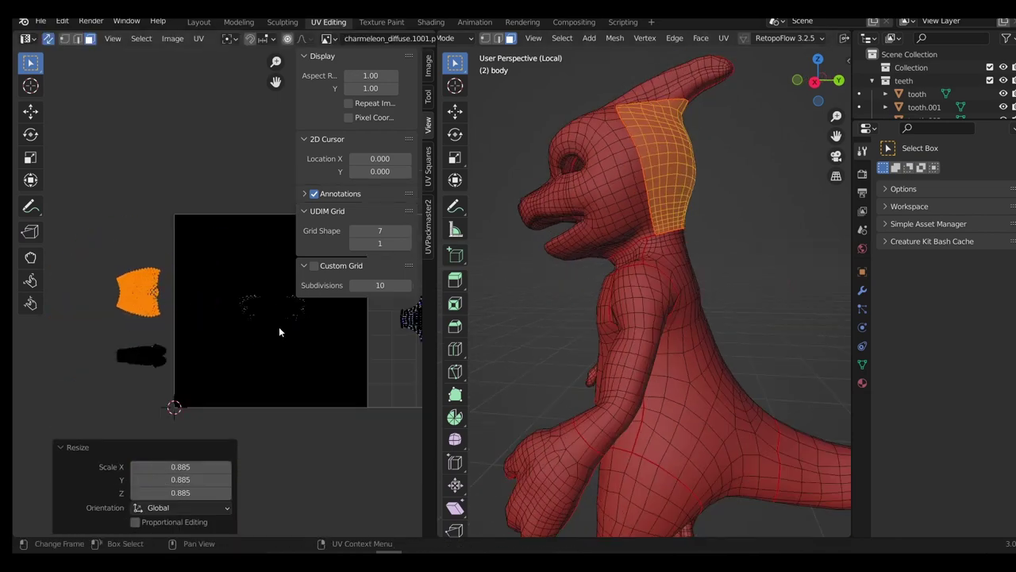
Switch the UV editor area to the Shader Editor and set up Texture Coordinate and Mapping nodes in the body material
key(shift+space)
click(488, 277)
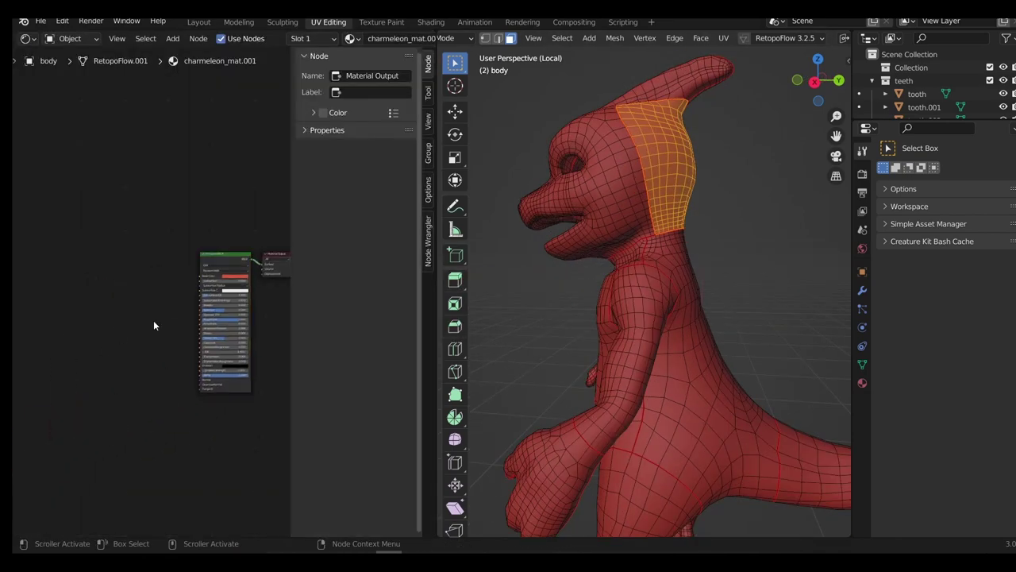
scroll(153, 320, up, 4)
key(g)
key(shift+a)
click(184, 267)
key(x)
Add a Checker Texture node, feed the Mapping vector into it and connect its Color to the shader's base colour
key(shift+a)
text(ch)
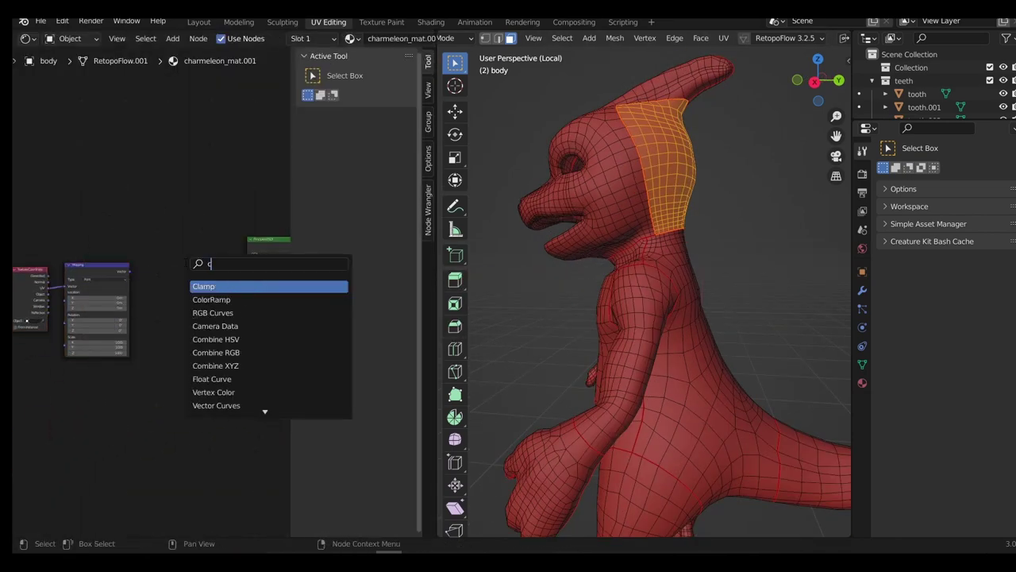
key(Return)
scroll(165, 266, up, 3)
drag(124, 266, 154, 271)
scroll(159, 271, up, 3)
middle_drag(209, 266, 135, 274)
drag(136, 262, 228, 272)
middle_drag(50, 350, 176, 339)
Set the checker's second colour to black and its scale to 62.6
drag(227, 293, 318, 293)
click(239, 282)
drag(303, 215, 302, 274)
drag(228, 293, 286, 292)
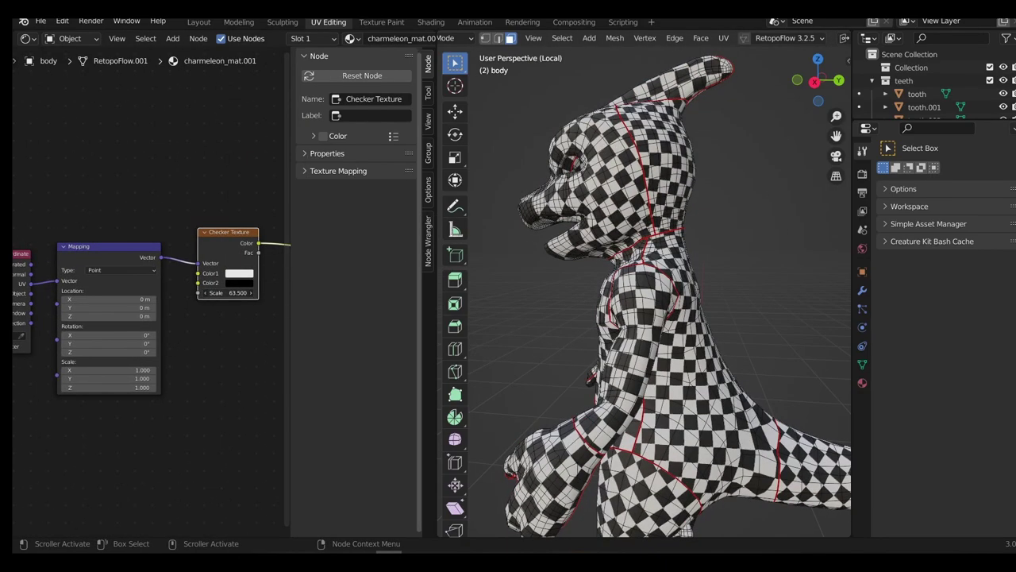
Try to mark a seam along the centre line under the chin down to the neck
middle_drag(623, 262, 683, 247)
scroll(627, 254, up, 4)
key(2)
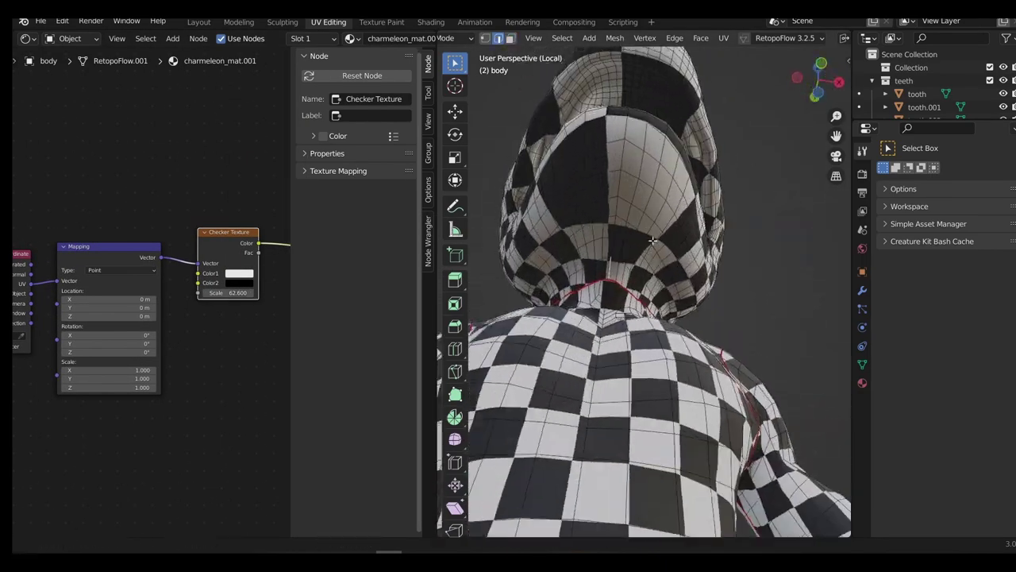
click(598, 238)
ctrl+click(597, 278)
middle_drag(611, 262, 654, 292)
key(ctrl+e)
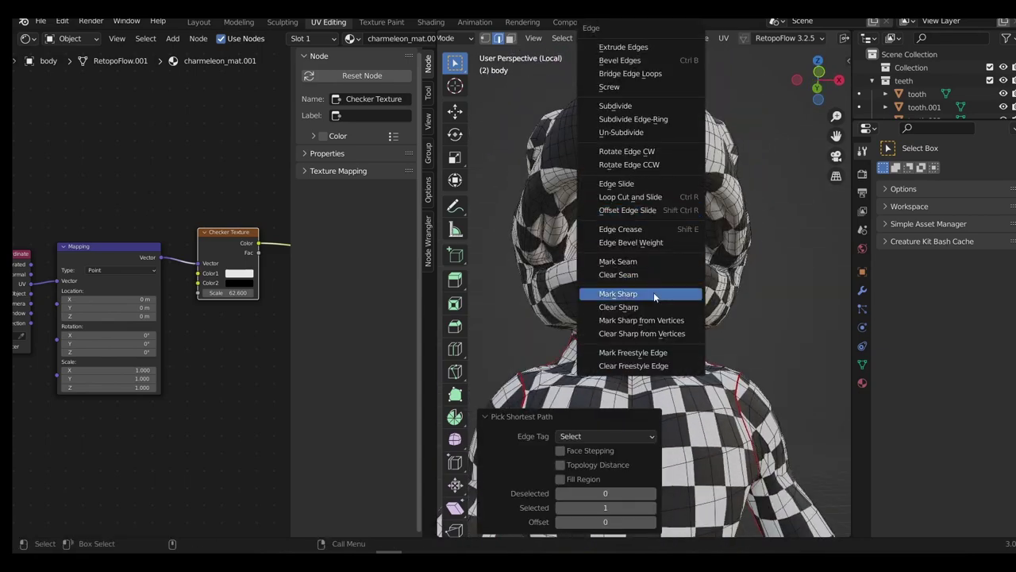
click(653, 290)
Mark a seam along the edge loop inside the lips to separate the mouth interior from the face
scroll(668, 254, up, 4)
middle_drag(671, 254, 685, 271)
scroll(690, 266, up, 3)
alt+click(629, 230)
scroll(631, 230, down, 4)
key(ctrl+e)
click(660, 295)
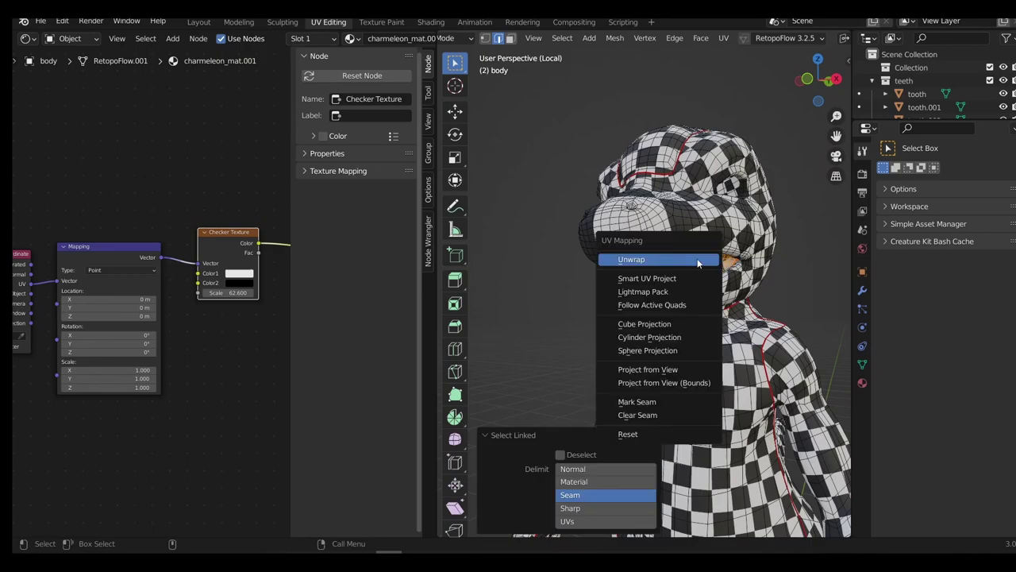
Unwrap the mouth interior, return to the UV editor, and shrink and move its island away from the face island
click(698, 262)
key(shift+F10)
key(s)
click(227, 289)
scroll(227, 288, up, 3)
key(g)
click(319, 224)
key(s)
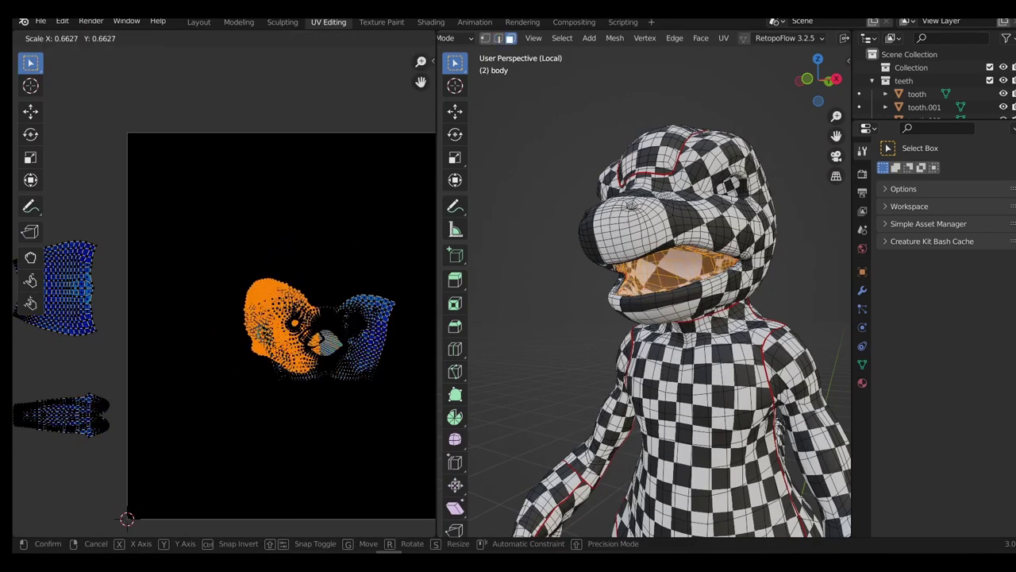
click(384, 338)
key(g)
click(322, 246)
Unwrap the face up to its seams, rotate its island by 90°, and scale and reposition it
key(l)
key(u)
click(696, 239)
text(r9)
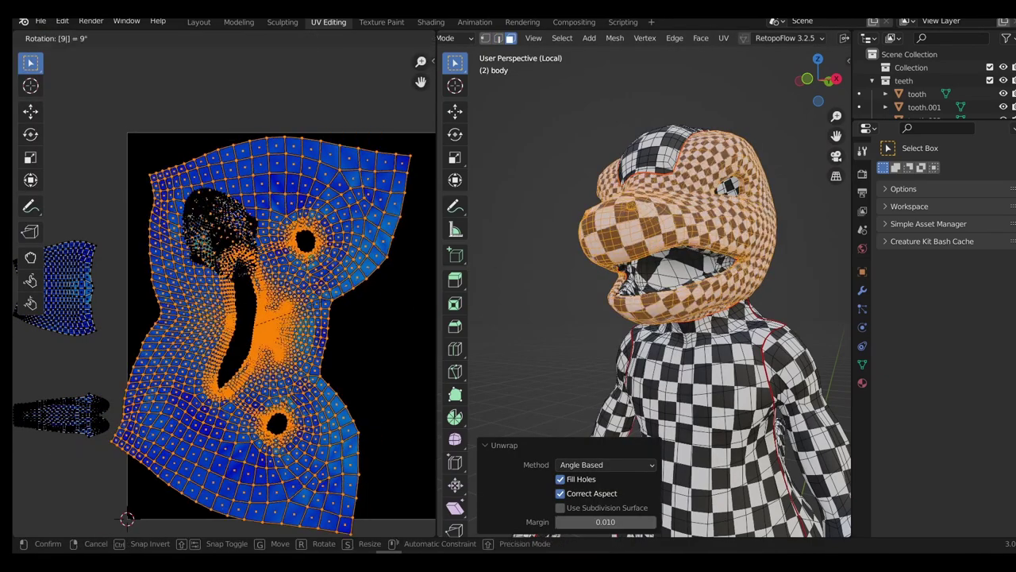
text(0sg)
Mark seams along the face's centre line, under the chin and from the forehead down to the nose
middle_drag(659, 238, 683, 159)
key(2)
click(714, 353)
ctrl+click(732, 251)
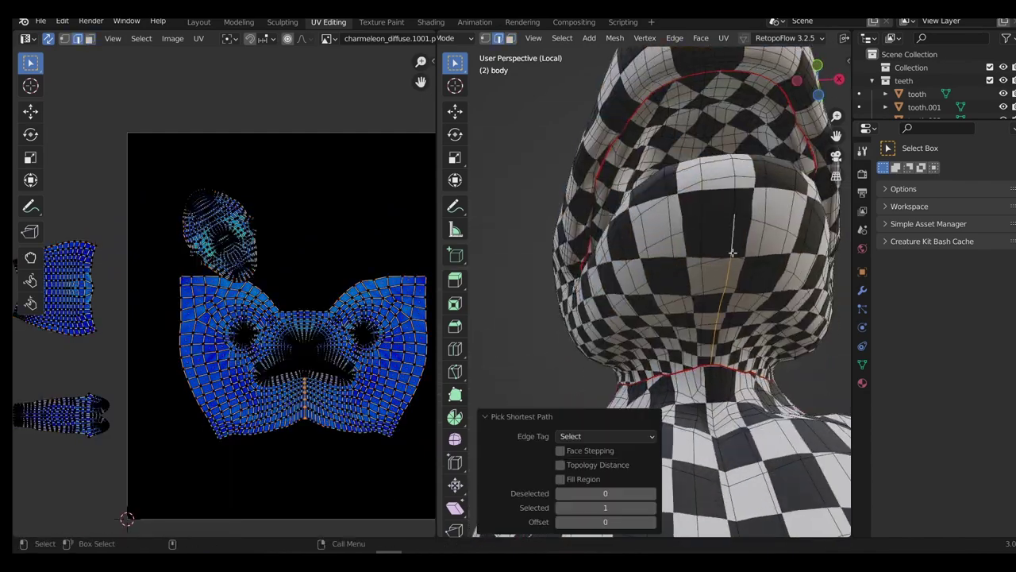
middle_drag(731, 252, 680, 242)
key(ctrl+e)
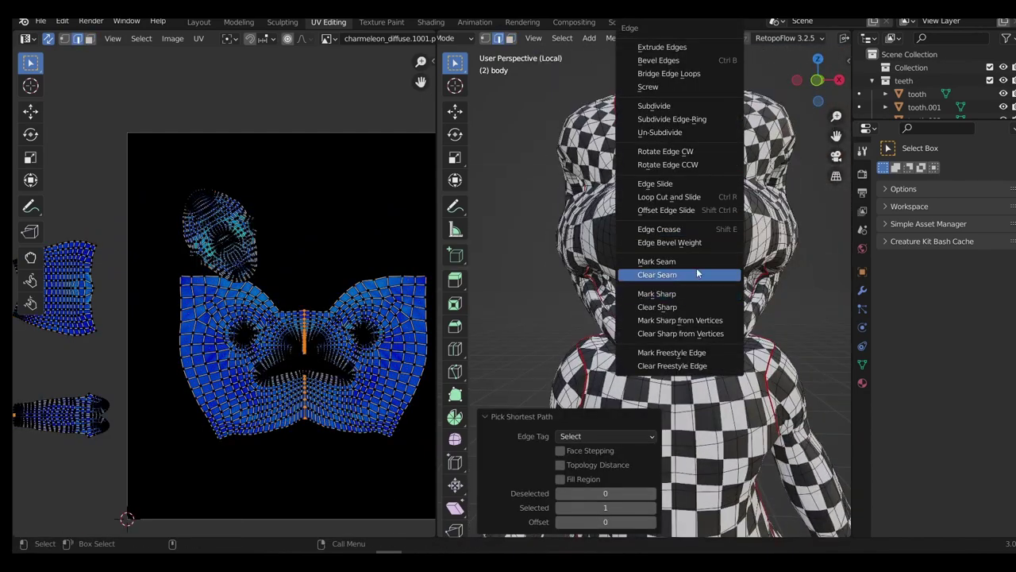
click(692, 260)
Unwrap the face with its centre-line seams, rotate the island by 90°, and scale and place it in the first tile
key(3)
key(l)
key(u)
click(390, 295)
scroll(389, 294, down, 2)
text(r90)
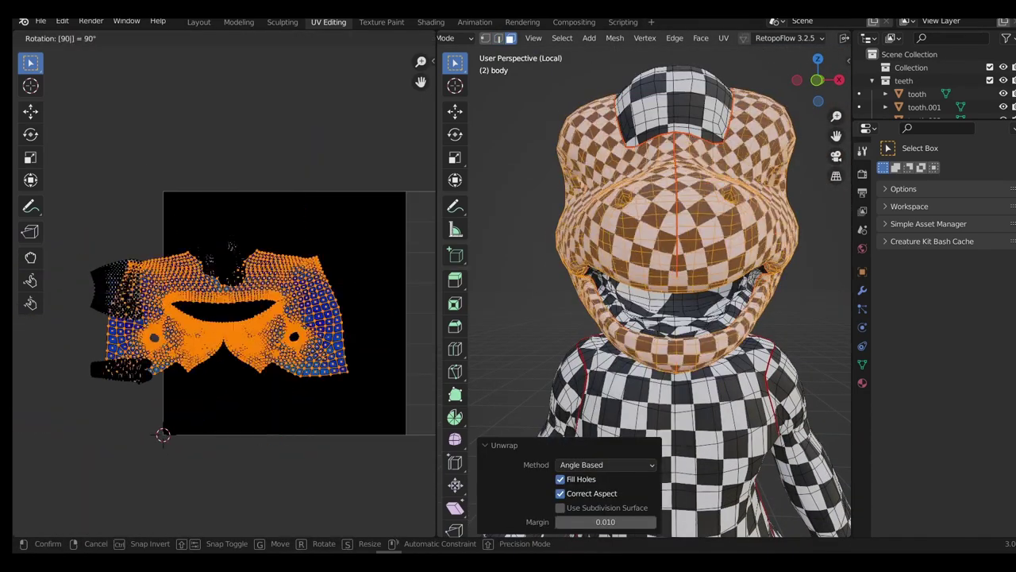
text(sg)
click(414, 295)
Enlarge all the head islands together, scaling by 1.561 and 1.216, and reposition them so the face spans the first tile
middle_drag(667, 270, 595, 317)
key(s)
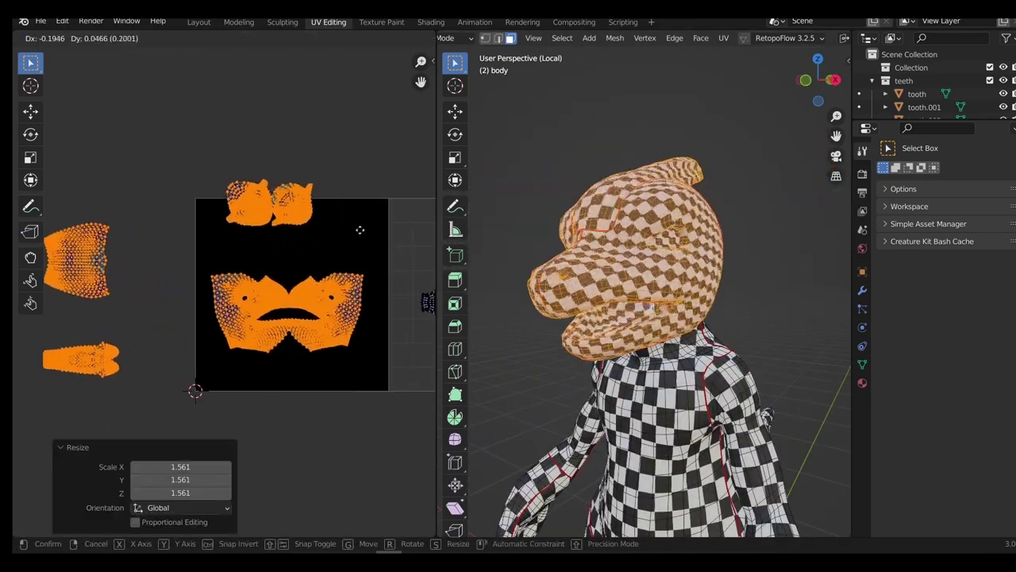
click(367, 226)
key(s)
click(378, 195)
key(g)
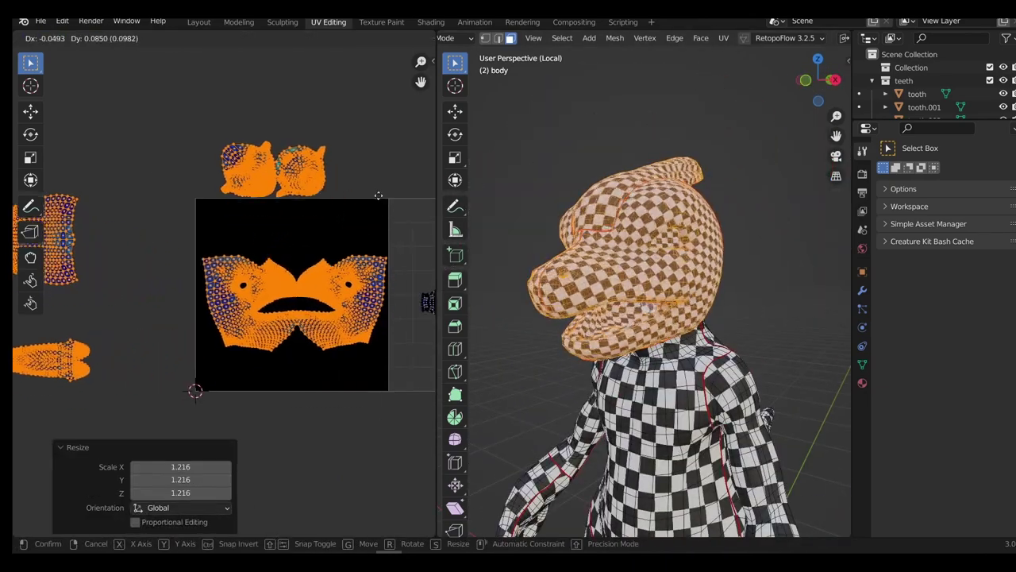
key(s)
key(g)
click(376, 148)
Move the back-of-head island below the face in the first tile and rotate it by 90°
drag(80, 131, 190, 260)
key(g)
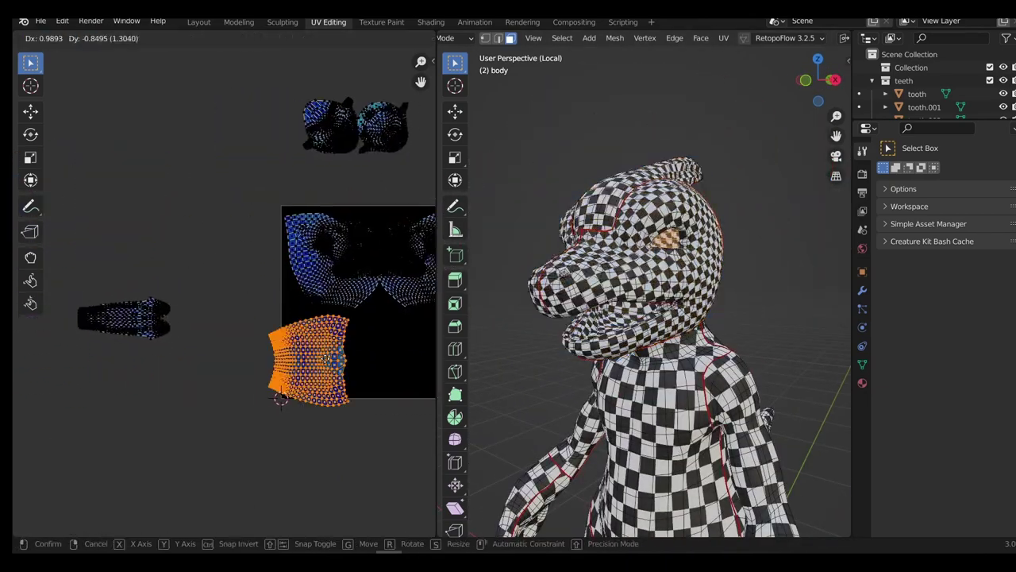
click(392, 343)
scroll(392, 340, up, 3)
middle_drag(403, 335, 369, 299)
text(r90)
Rotate the whole back-of-head island by 180° and reposition it beneath the face island
drag(143, 246, 357, 299)
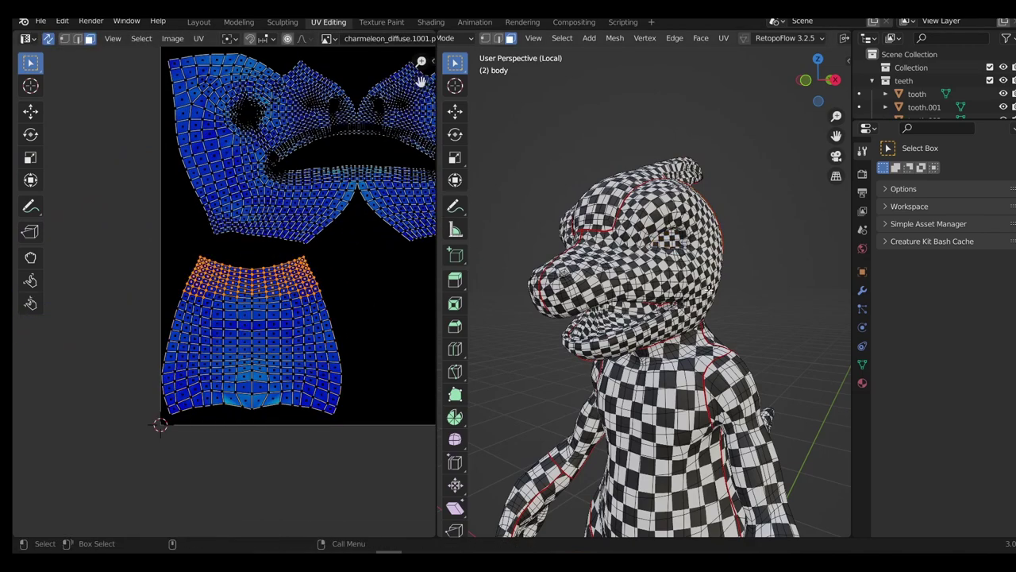
middle_drag(715, 270, 595, 270)
drag(126, 252, 361, 425)
text(r180g)
click(355, 312)
Place the horn island beside the back-of-head island in the first tile and adjust the fit of the neighbouring islands
scroll(354, 312, down, 4)
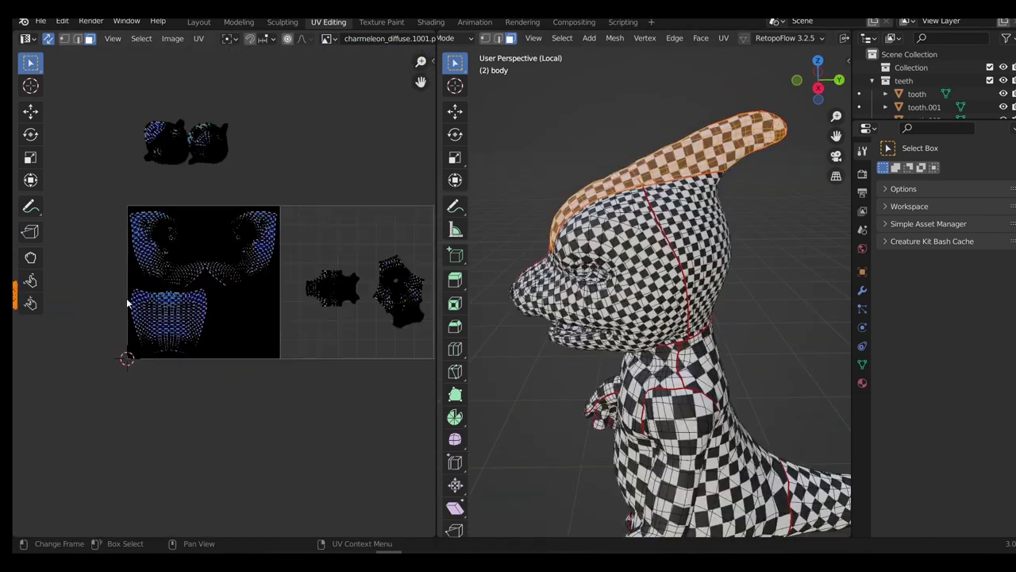
key(g)
click(317, 299)
middle_drag(138, 312, 198, 310)
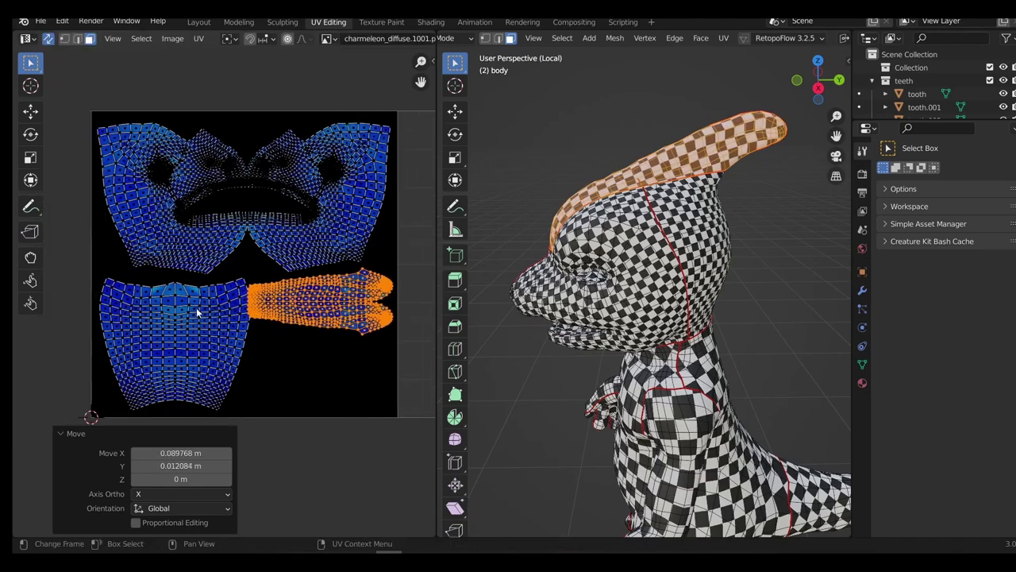
click(202, 306)
scroll(228, 287, up, 1)
key(l)
key(g)
click(224, 287)
key(s)
Move the eye and mouth interior islands into the free space below the horn island and fine-tune their position and size
drag(118, 68, 303, 173)
key(g)
click(373, 453)
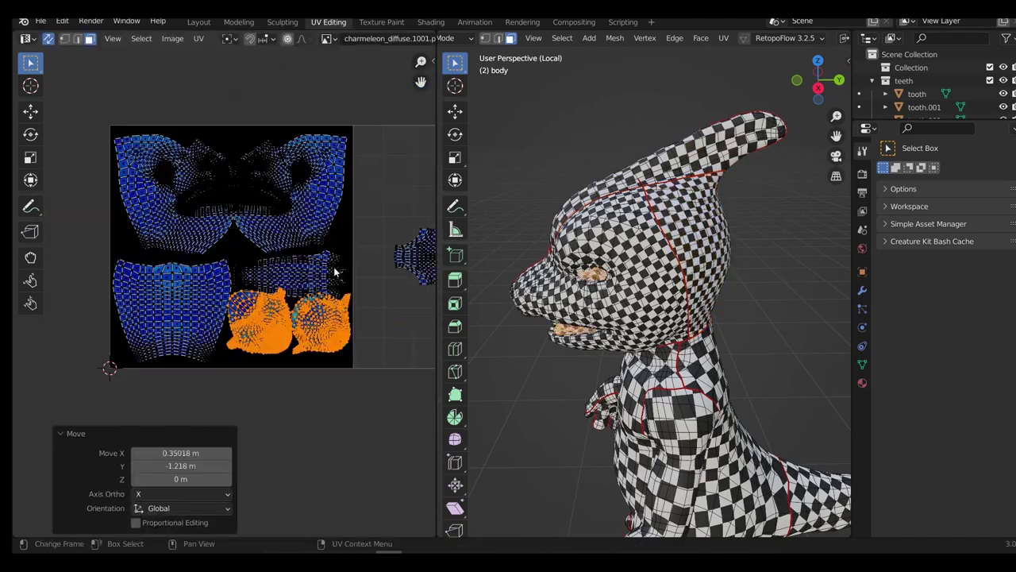
scroll(340, 278, up, 2)
key(g)
click(321, 298)
key(s)
scroll(236, 185, down, 1)
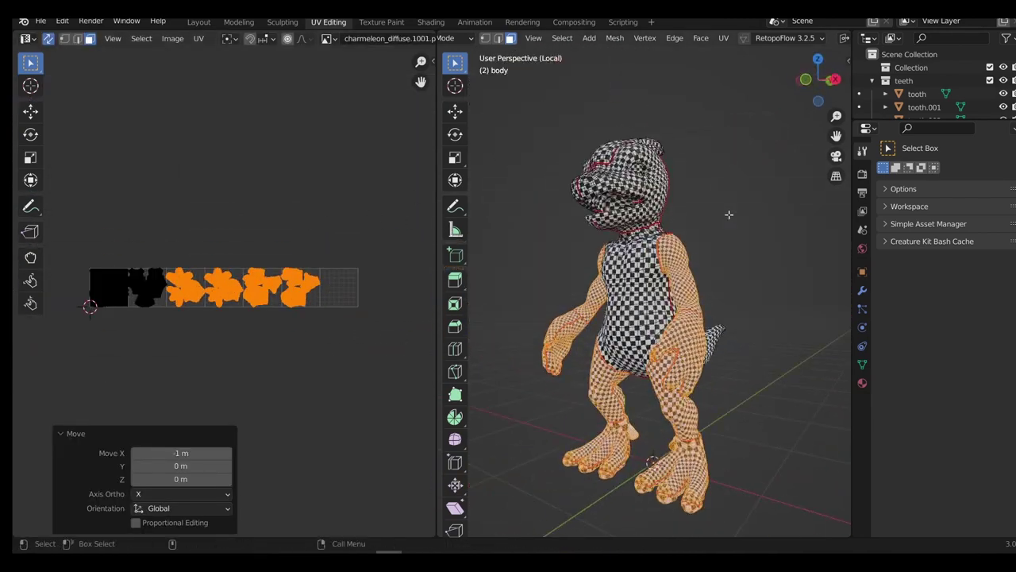
Isolate the left thumb claw and mark a seam along its selected edges
key(n)
key(n)
scroll(370, 231, up, 2)
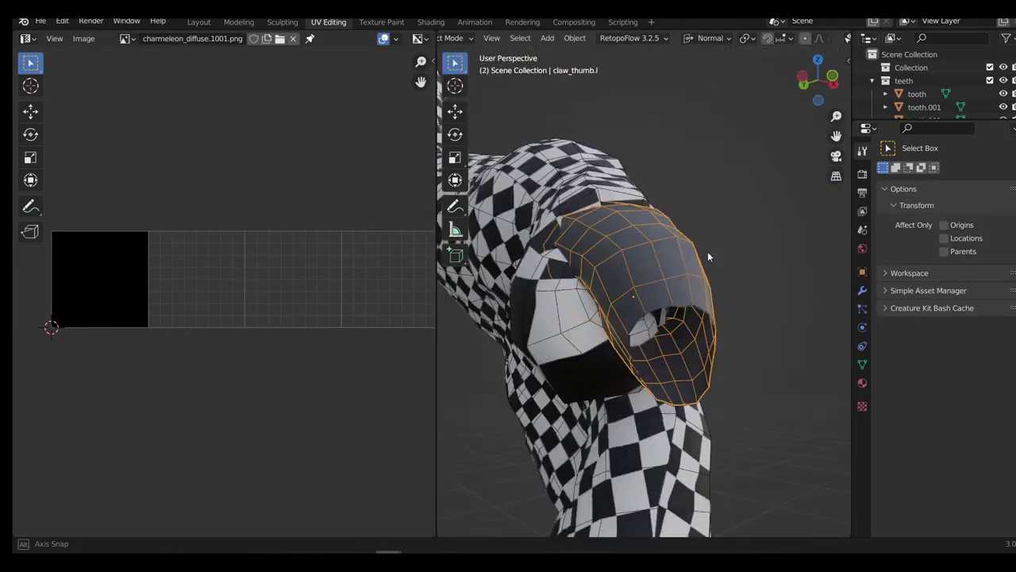
key(ctrl+Tab)
click(652, 278)
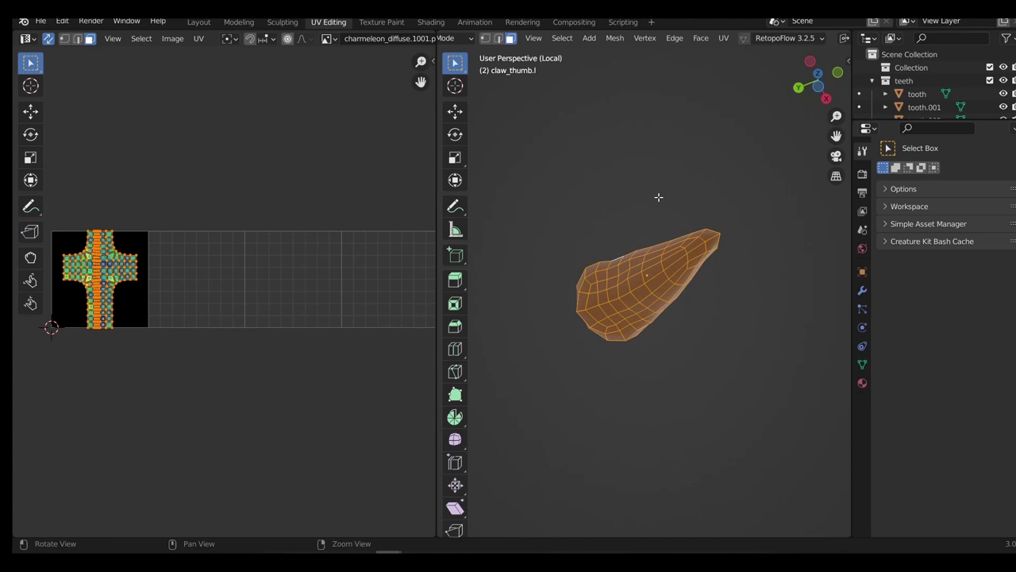
middle_drag(658, 198, 672, 277)
key(ctrl+e)
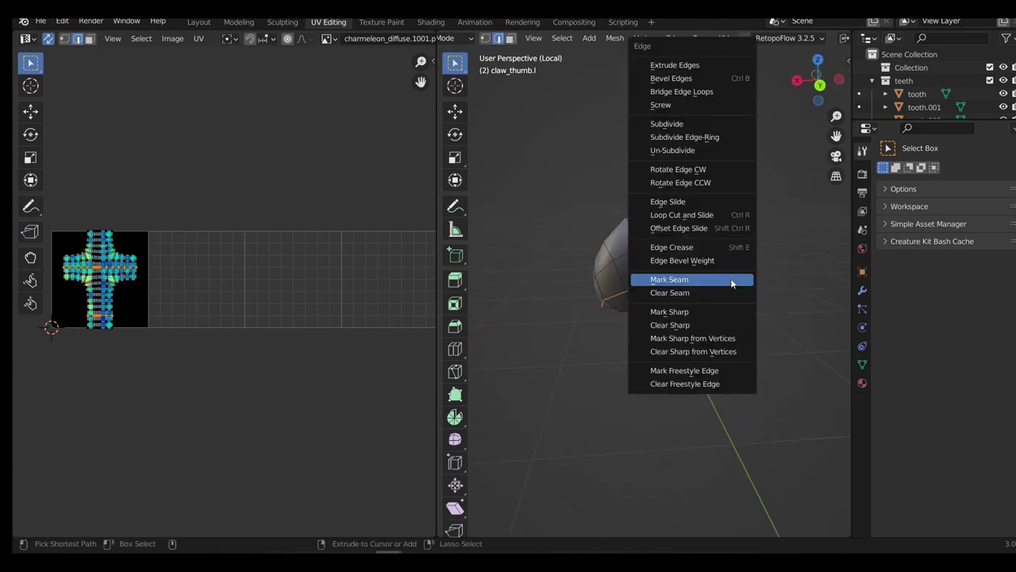
click(671, 277)
Unwrap the entire left thumb claw and return to the full model in object mode
key(a)
key(u)
click(712, 269)
key(Tab)
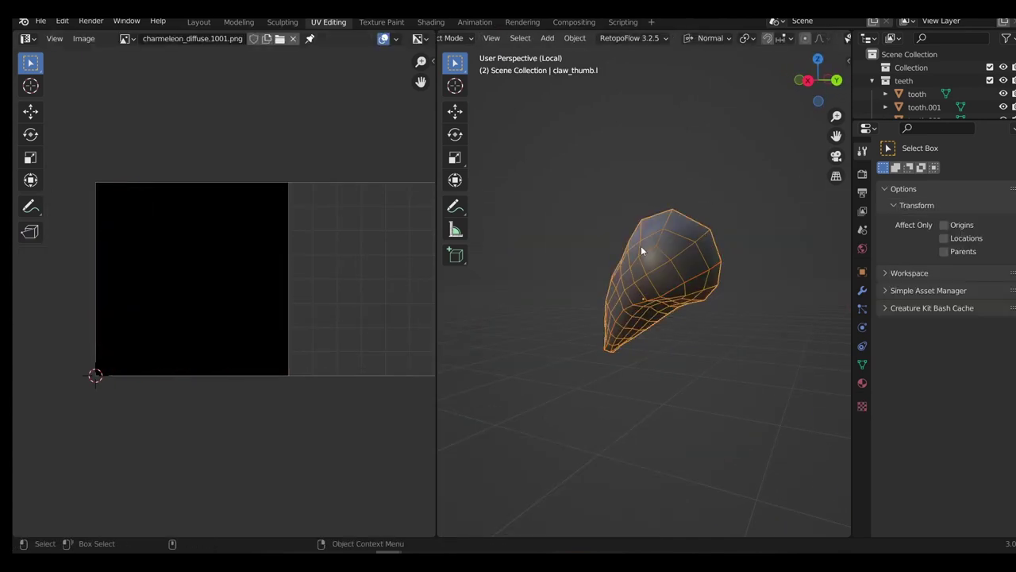
key(n)
key(n)
key(KP_Divide)
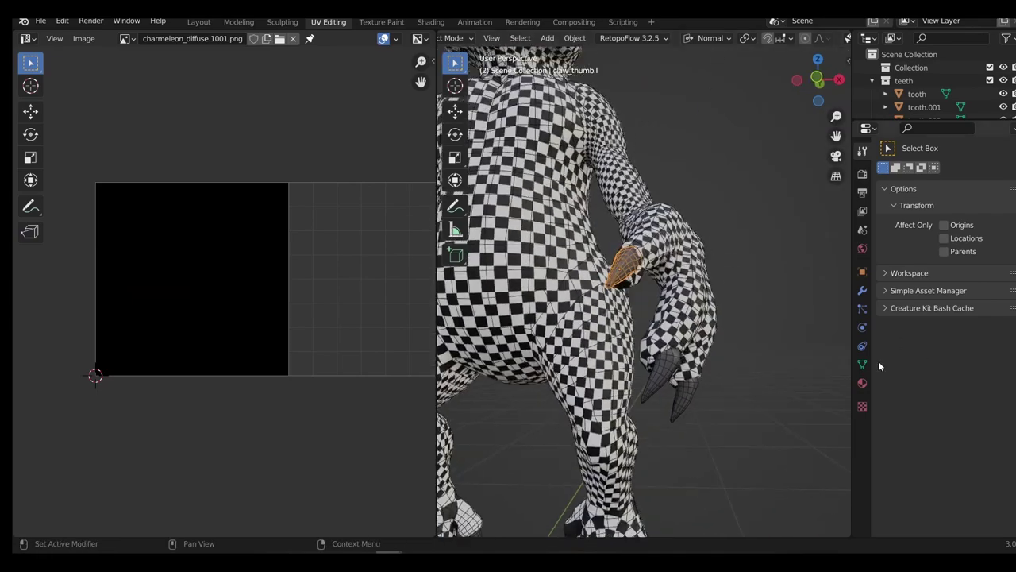
Select the other hand claws with the left thumb claw active and copy its UV map to them
click(863, 364)
middle_drag(741, 323, 777, 313)
click(684, 406)
shift+click(658, 375)
scroll(658, 375, down, 2)
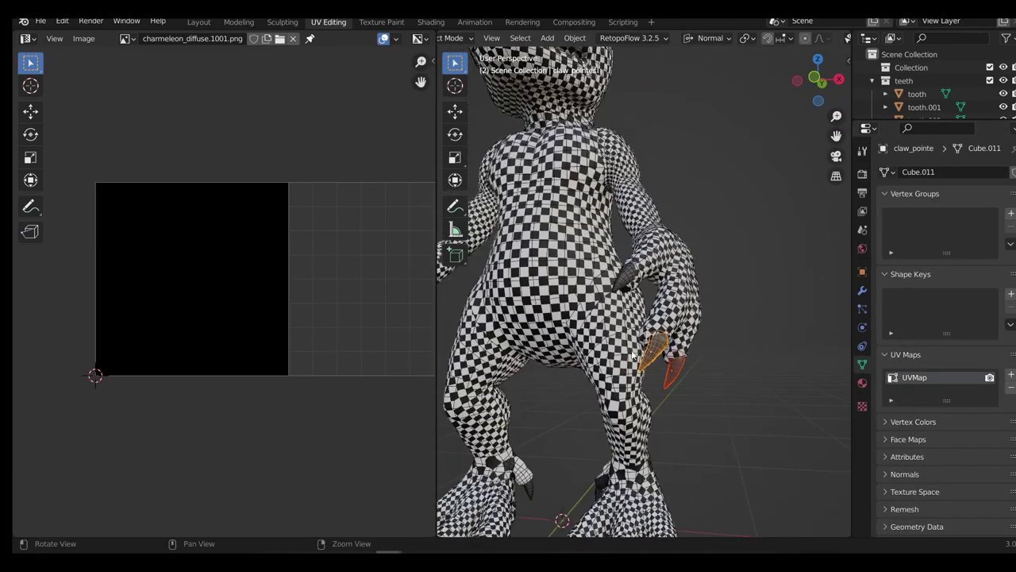
middle_drag(658, 369, 699, 367)
shift+click(467, 359)
key(F3)
text(copy uv)
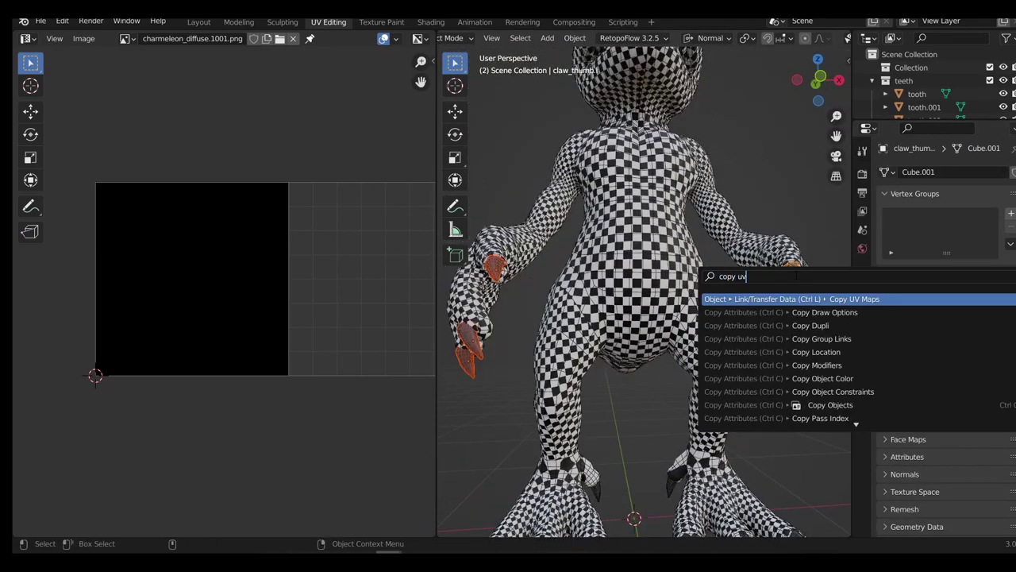
key(Return)
Check the UV layouts on the left hand's claws in edit mode
key(Tab)
key(Tab)
click(815, 335)
key(Tab)
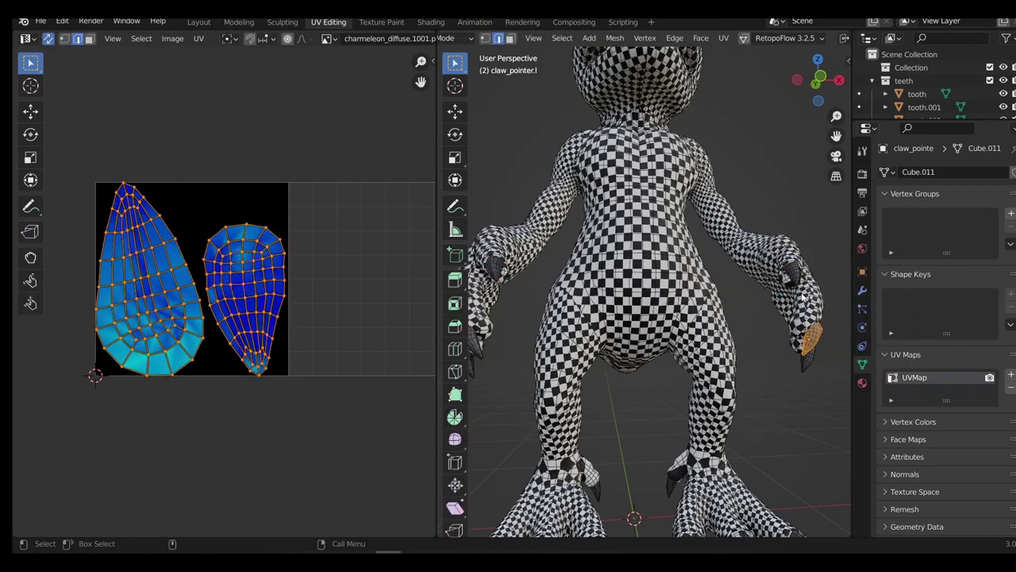
key(Tab)
click(807, 359)
key(Tab)
key(Tab)
Select the toe claws of both feet and copy the left thumb claw's UV map to them
shift+click(813, 336)
shift+click(792, 274)
shift+middle_drag(707, 445, 690, 382)
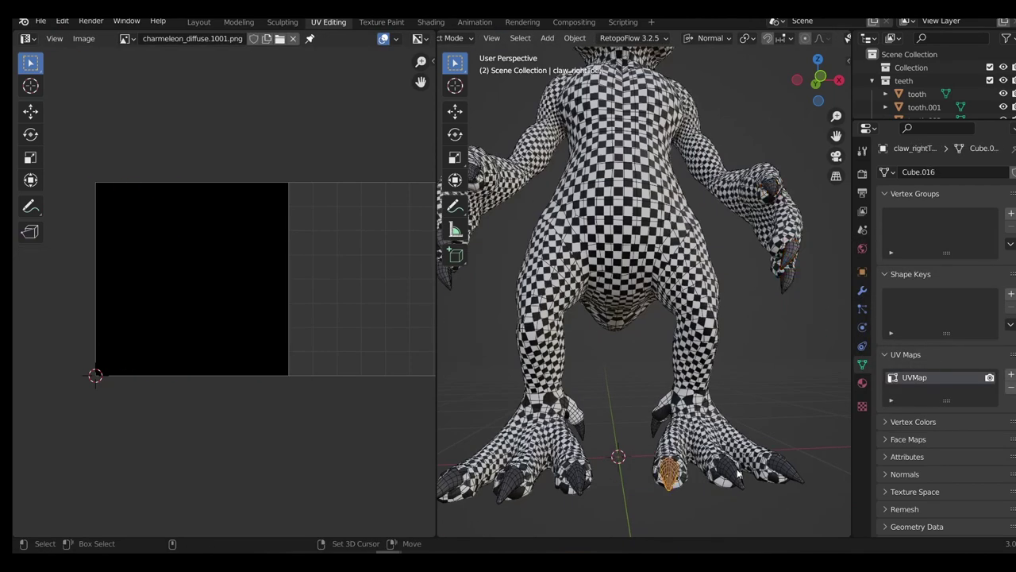
shift+click(775, 192)
key(F3)
key(Return)
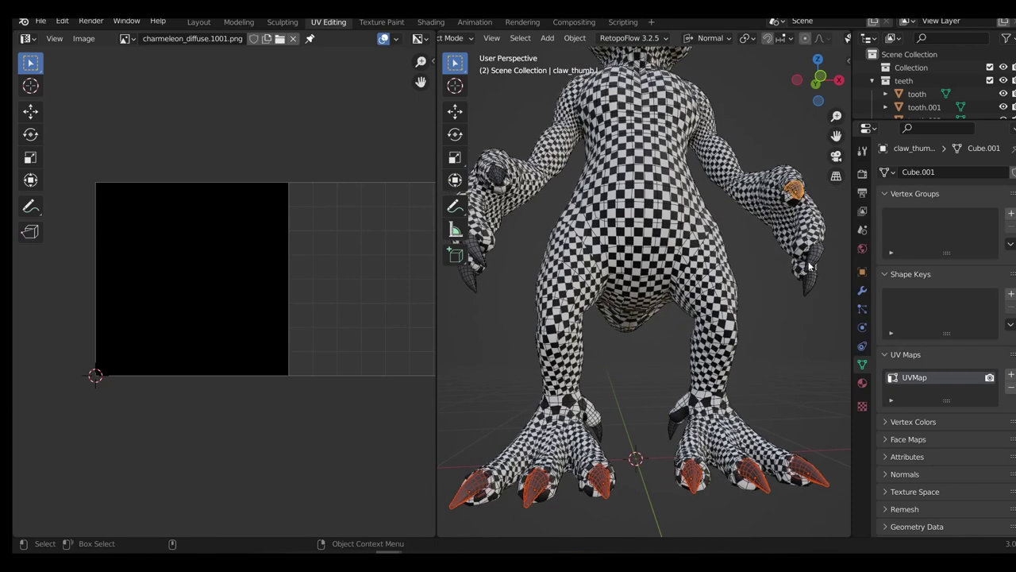
Add the remaining hand claws to the selection and unwrap all claws together with the Angle Based method
shift+click(809, 257)
shift+click(807, 282)
shift+click(511, 294)
shift+click(515, 268)
key(Tab)
key(u)
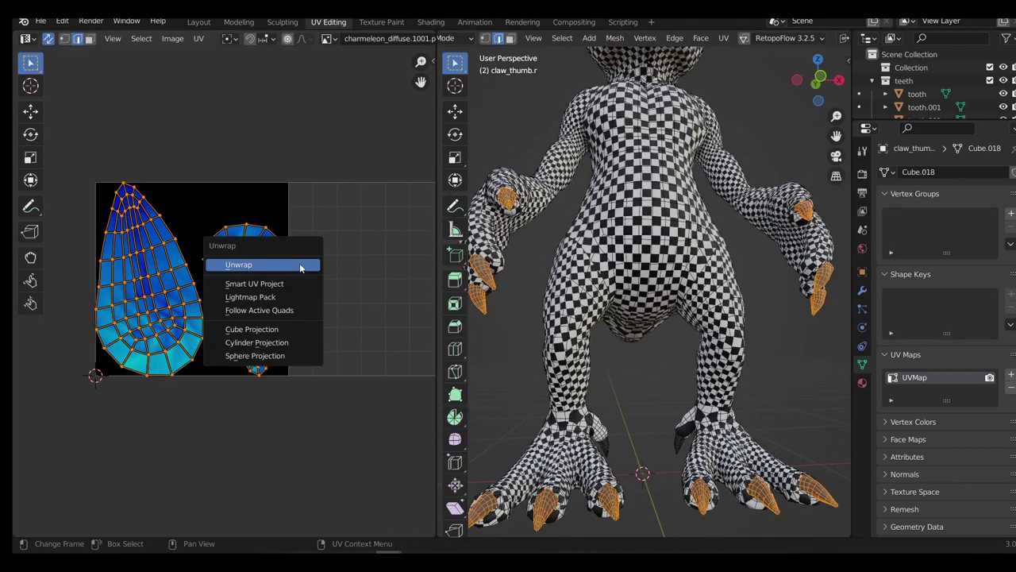
click(291, 270)
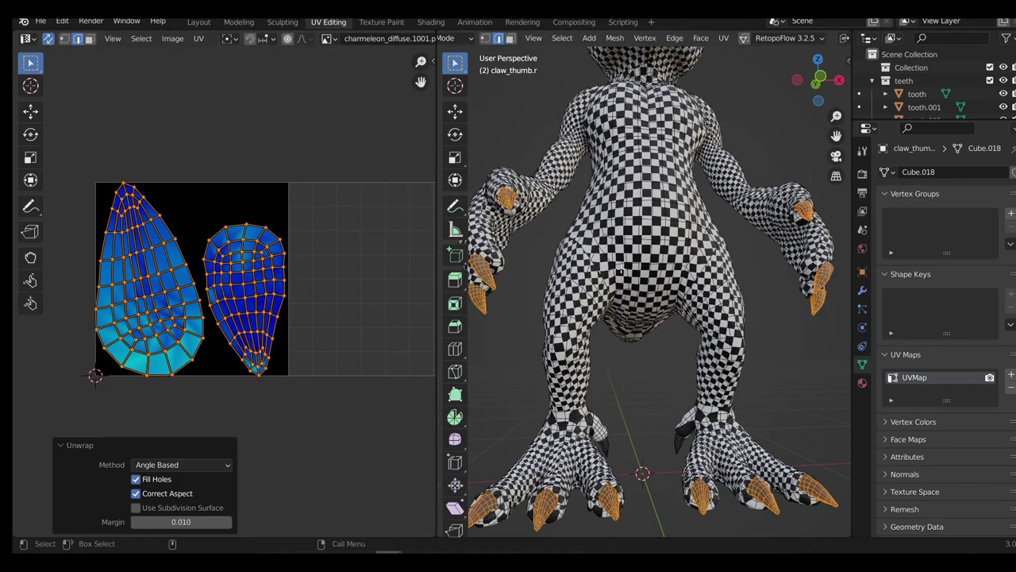
Create seams from the claws' UV islands and unwrap all claws again
click(200, 38)
click(256, 251)
key(u)
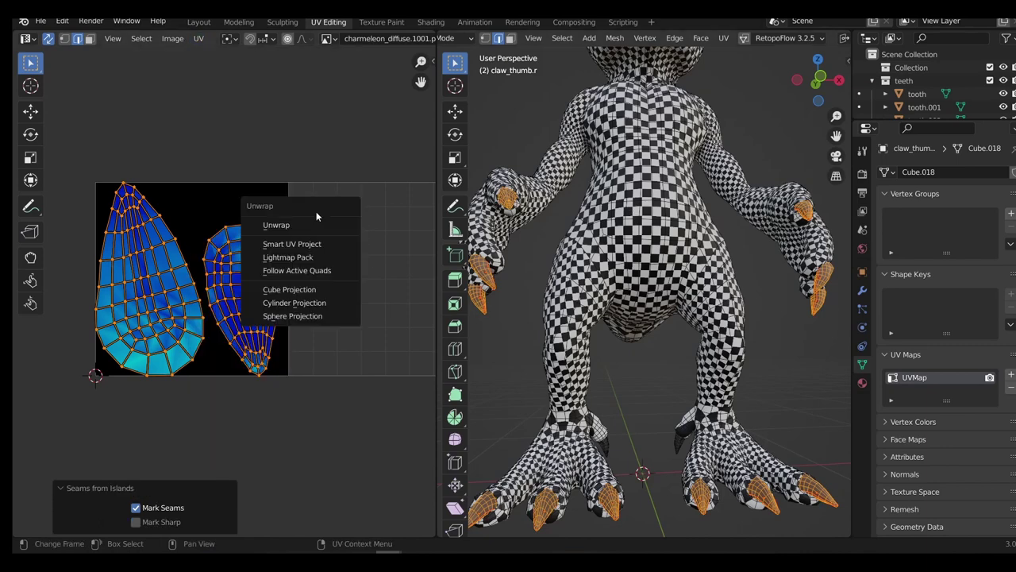
click(316, 219)
Shift the claw islands by 6 and by -1 along X into the last tile, and leave edit mode
scroll(303, 235, down, 7)
text(g6)
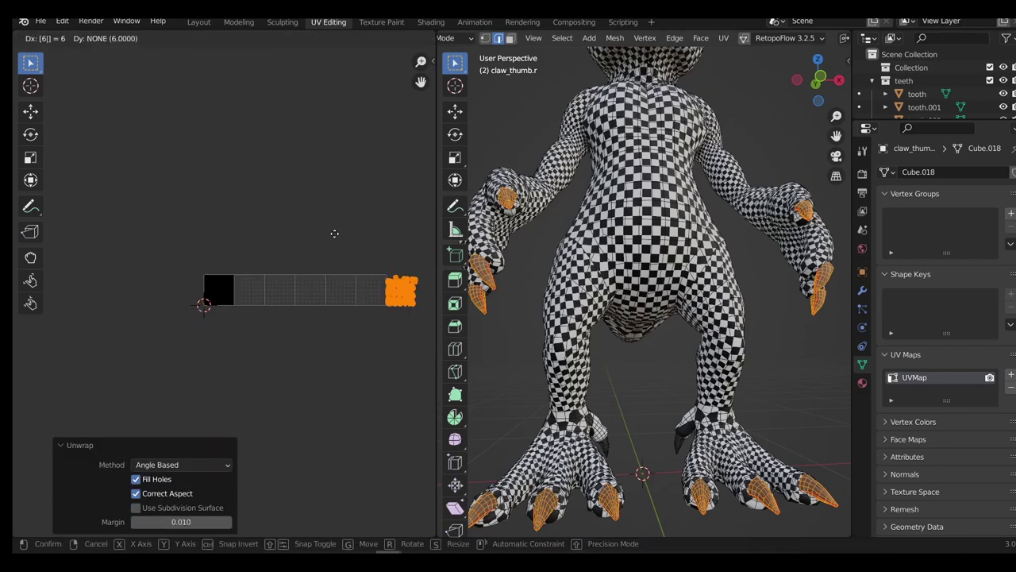
key(Return)
scroll(405, 295, up, 5)
scroll(409, 280, up, 3)
scroll(274, 282, down, 2)
text(g-1)
key(Return)
key(Tab)
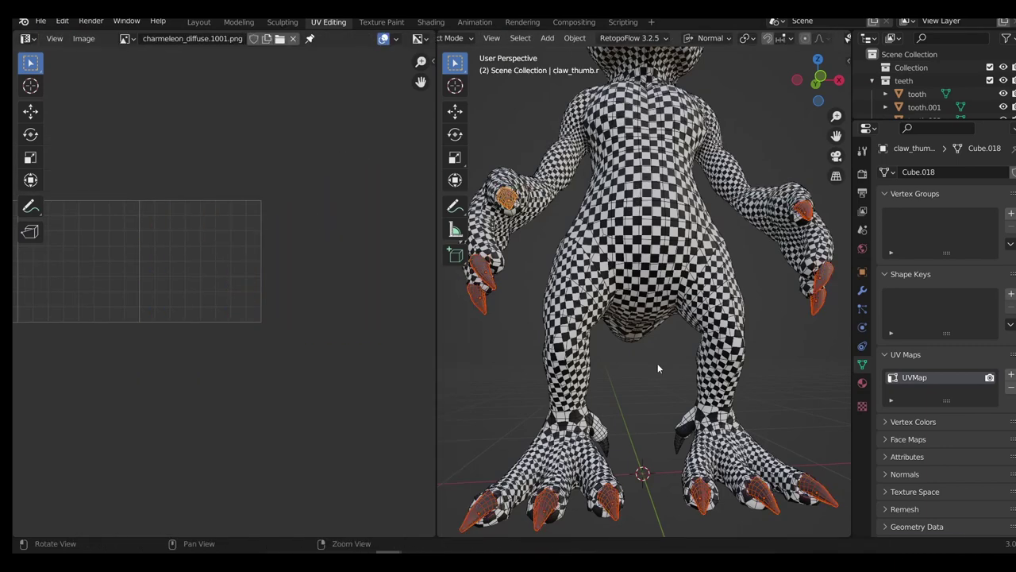
Mark a seam along the centre of the torso's underside, from the tail base to the belly seam
scroll(657, 363, up, 2)
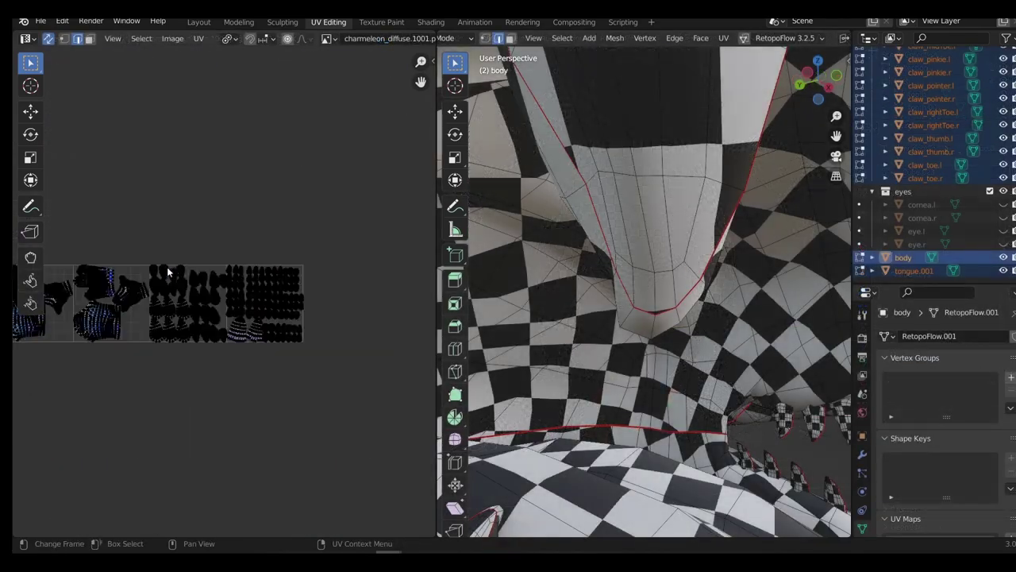
scroll(709, 256, down, 6)
middle_drag(710, 257, 762, 256)
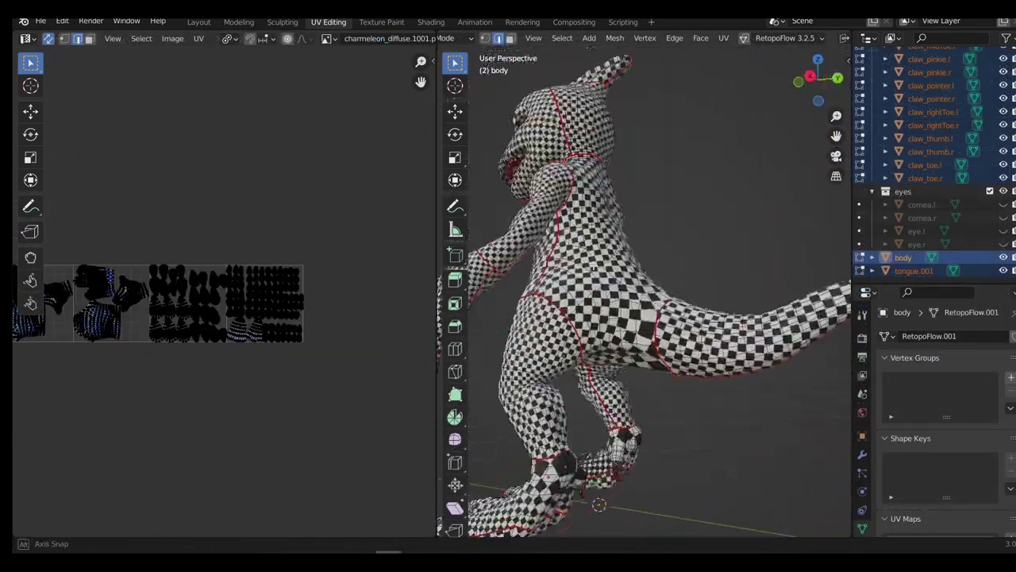
middle_drag(593, 270, 548, 266)
key(3)
key(l)
middle_drag(87, 294, 242, 294)
scroll(230, 288, up, 9)
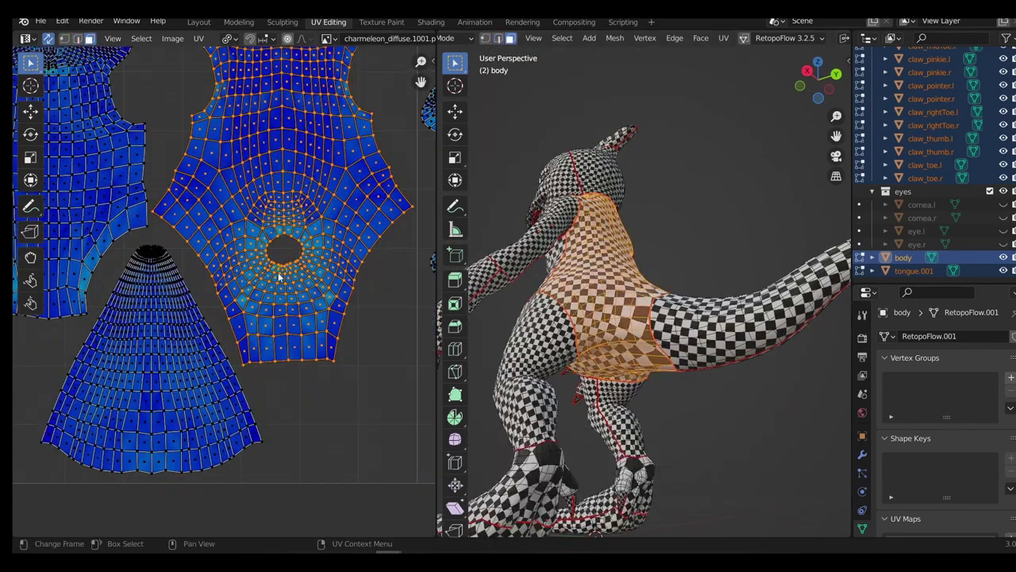
middle_drag(613, 276, 665, 325)
ctrl+click(667, 329)
right_click(667, 330)
click(666, 331)
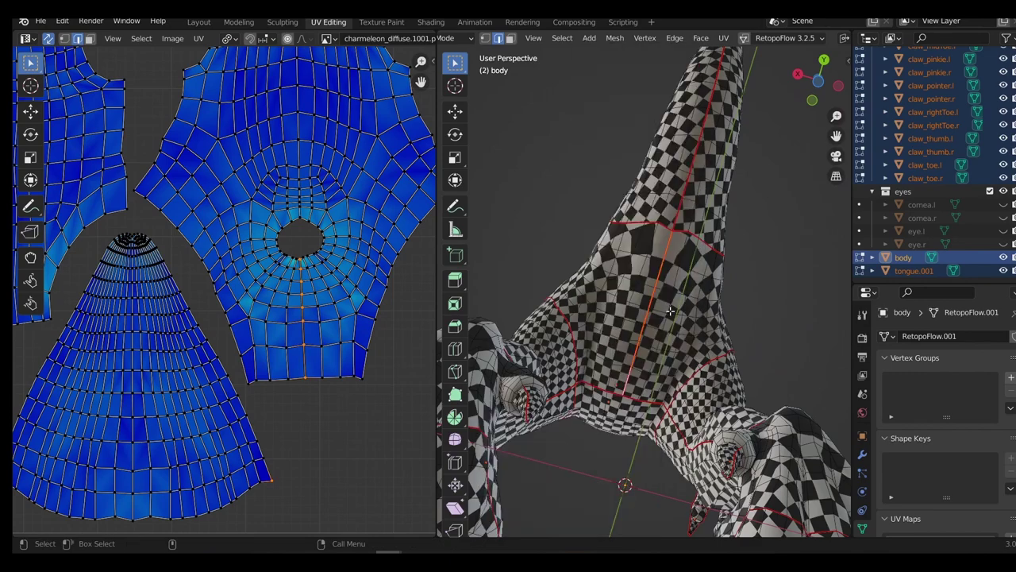
Unwrap the back torso with its new seam, and scale and move its island into the second tile
key(l)
key(u)
click(630, 246)
key(3)
key(s)
click(195, 249)
key(g)
click(369, 237)
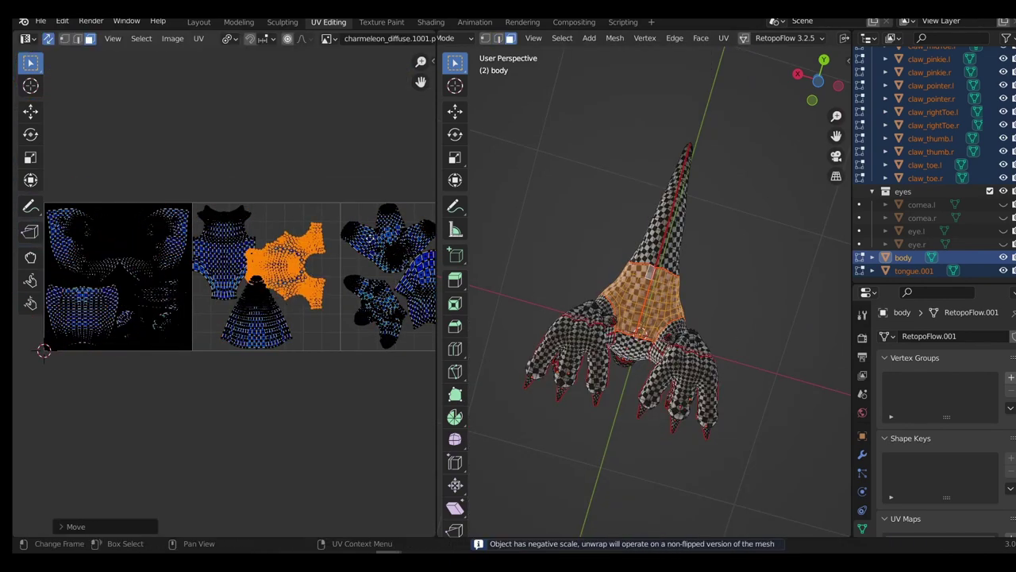
Rotate the back torso island by -90° and move it beside the front torso island
scroll(317, 238, up, 2)
text(r90)
key(minus)
key(Return)
key(g)
click(340, 219)
Scale and nudge the back torso island to fill the free space in the second tile
key(s)
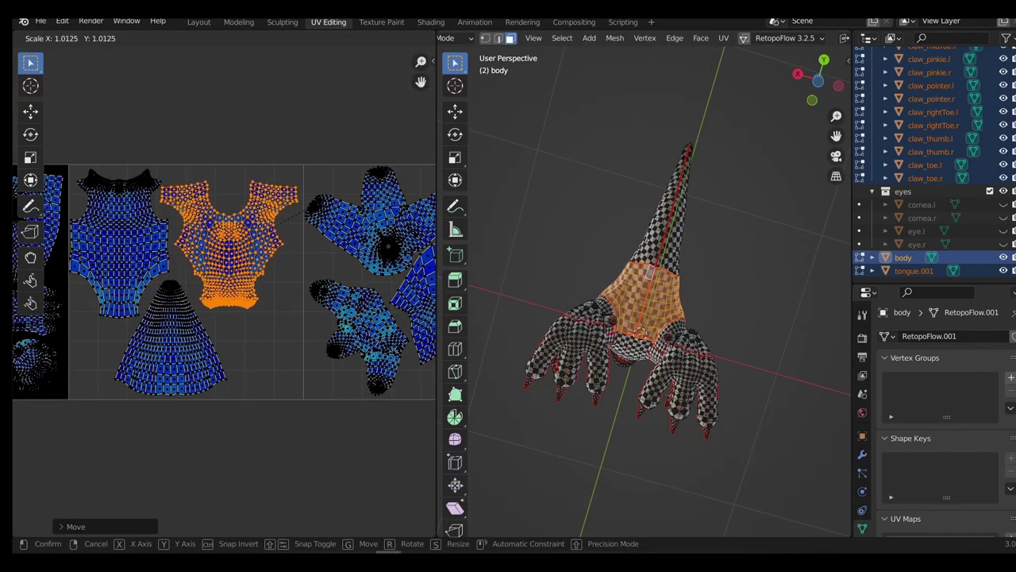
click(342, 209)
scroll(315, 208, up, 2)
key(g)
key(s)
click(350, 200)
key(s)
click(353, 201)
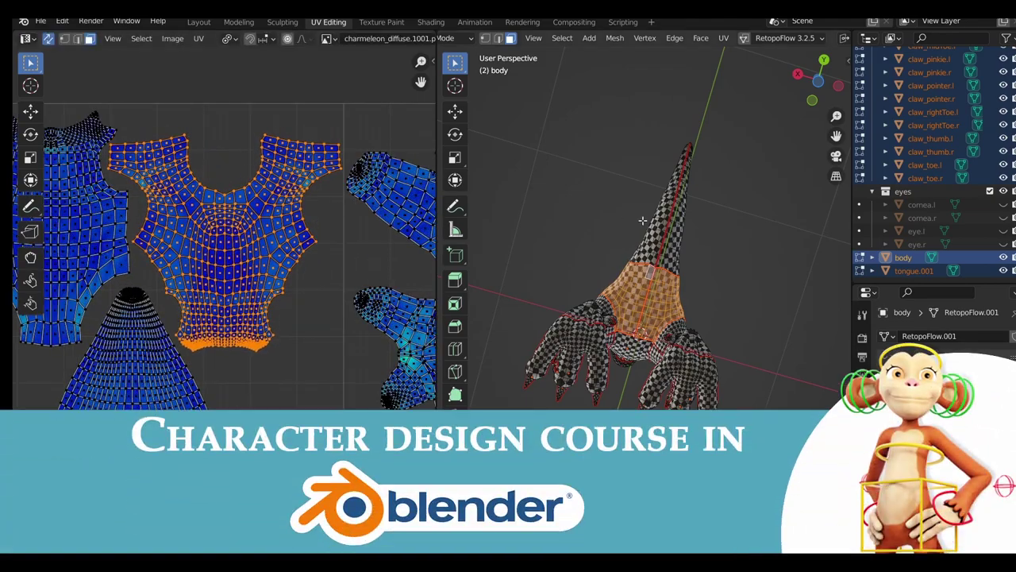
Leave multi-object editing and edit only the body mesh, focusing on the ankles
middle_drag(643, 220, 654, 280)
key(ctrl+Tab)
click(543, 281)
scroll(572, 336, up, 3)
shift+middle_drag(571, 336, 607, 199)
key(Tab)
scroll(607, 238, up, 2)
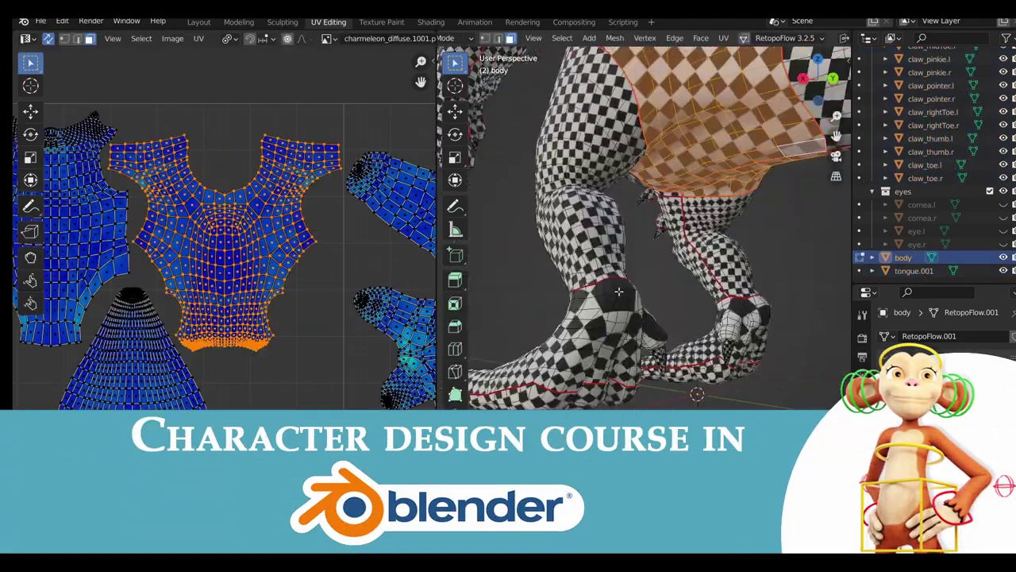
Select the ankle faces and examine where they lie in the foot's UV island
middle_drag(635, 238, 659, 226)
key(3)
key(alt+a)
drag(570, 280, 633, 327)
key(KP_Decimal)
scroll(331, 288, down, 8)
middle_drag(588, 294, 571, 254)
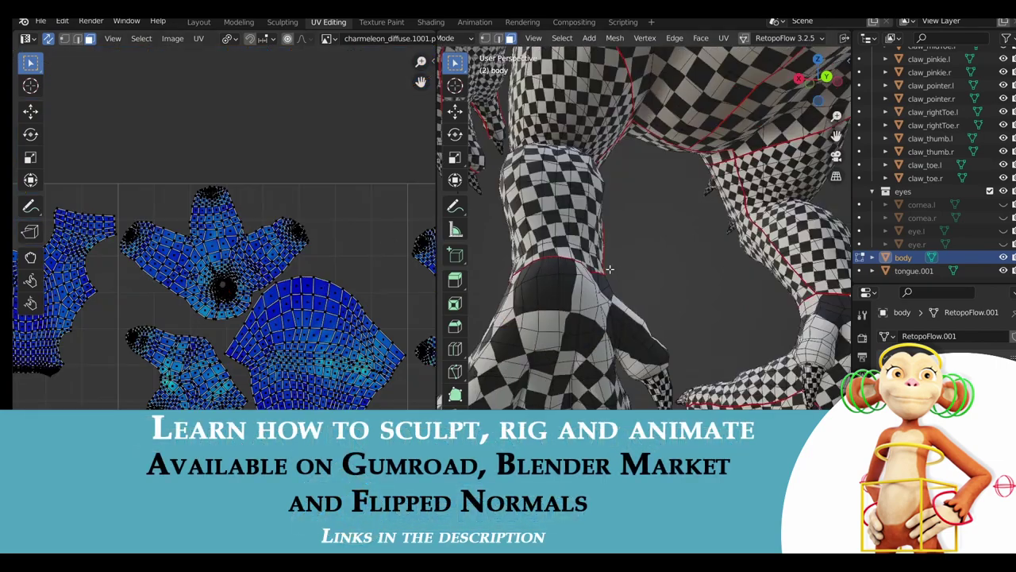
Mark a seam down the back of the foot, from the ankle seam to the sole seam
scroll(583, 308, up, 3)
key(2)
shift+middle_drag(582, 308, 551, 248)
scroll(552, 248, down, 3)
ctrl+click(596, 320)
middle_drag(596, 320, 651, 285)
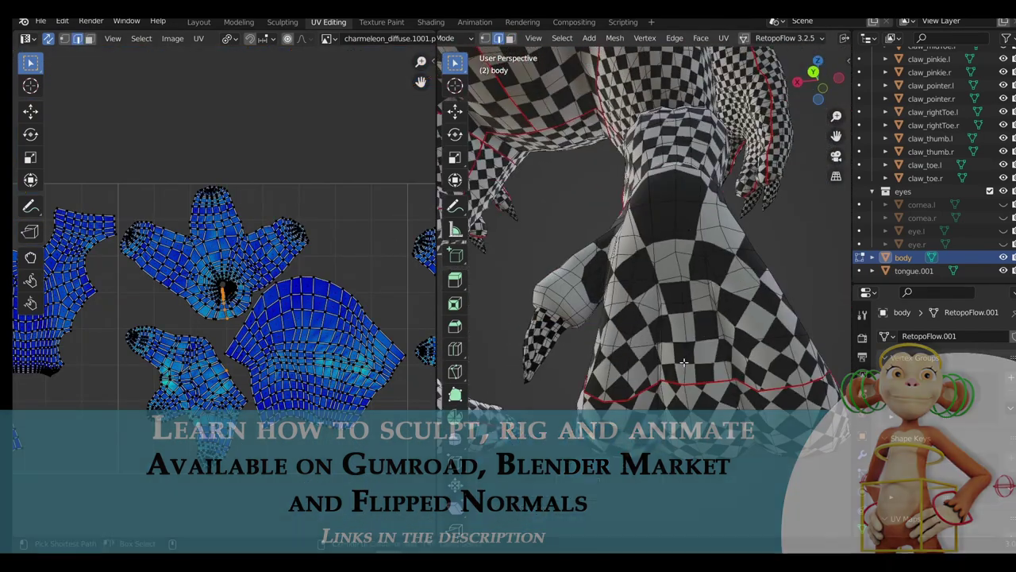
key(ctrl+e)
click(653, 262)
Select the upper-foot faces of both feet, bounded by the ankle, sole and new back seams
scroll(674, 270, down, 3)
middle_drag(738, 298, 785, 286)
click(786, 287)
scroll(714, 306, down, 1)
key(l)
key(l)
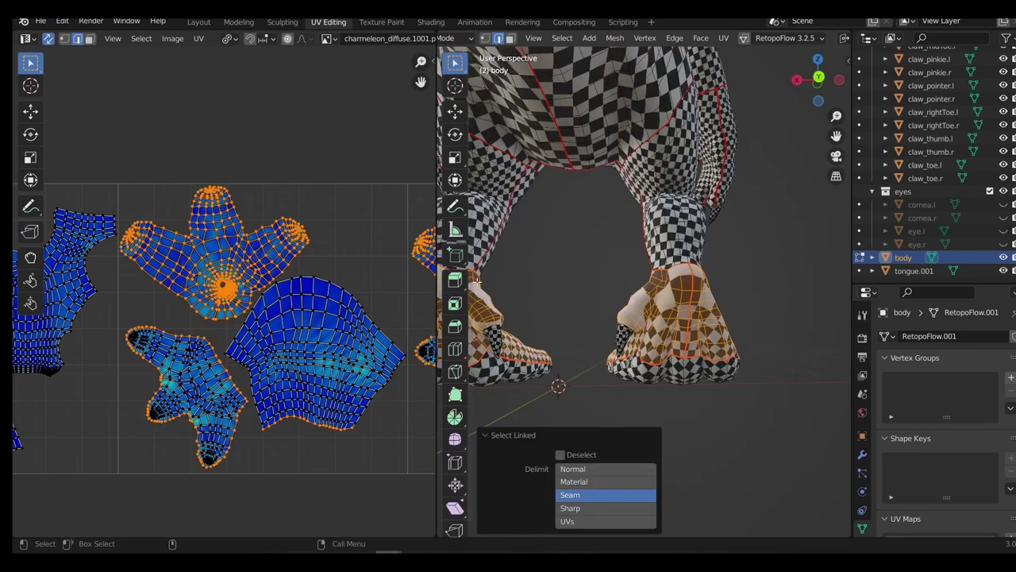
Unwrap the selected faces of both feet and move their new UV islands above the UDIM tiles
key(3)
middle_drag(433, 267, 347, 268)
scroll(347, 238, down, 2)
key(u)
click(337, 227)
scroll(238, 254, down, 4)
key(g)
click(322, 215)
scroll(322, 215, up, 4)
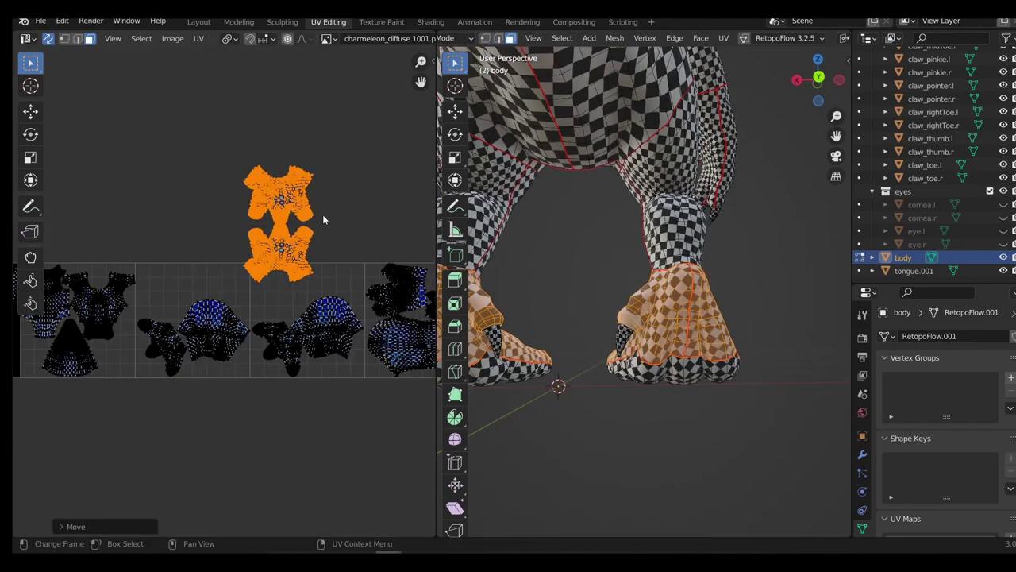
Move one upper-foot island into the free space above its sole and leg islands and rotate it to fit
drag(299, 284, 389, 383)
key(alt+a)
key(l)
middle_drag(324, 231, 282, 231)
key(g)
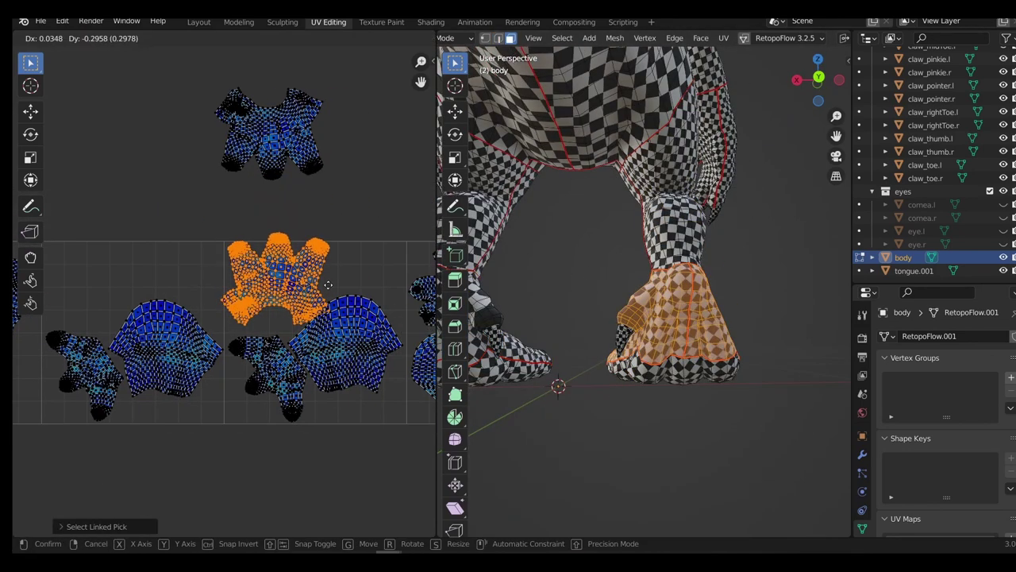
click(289, 283)
scroll(289, 293, up, 1)
key(r)
click(370, 205)
Add the other upper-foot island to the selection, then scale both together and nudge them to fit the tile space
key(l)
key(s)
click(370, 125)
key(g)
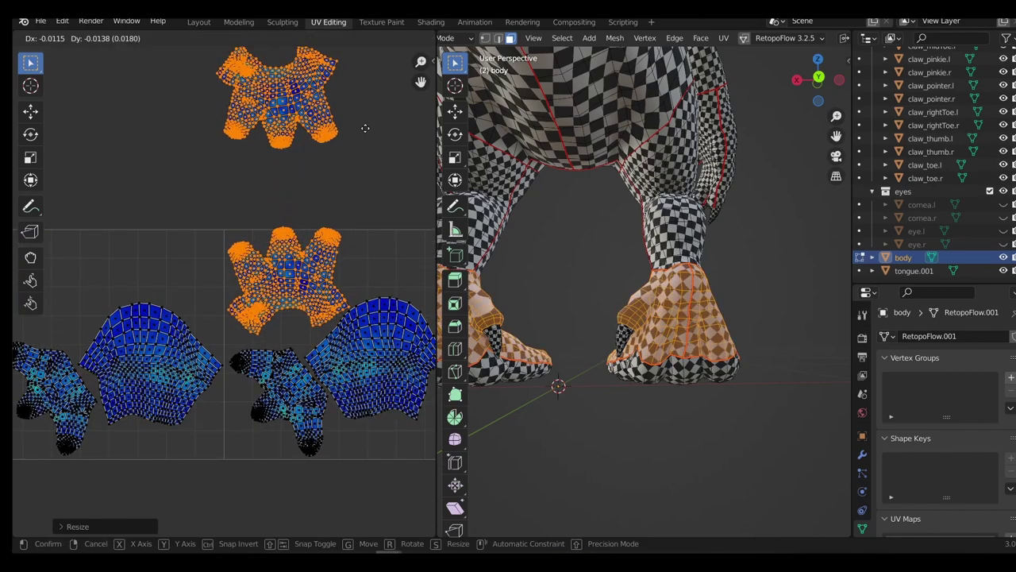
click(364, 134)
scroll(326, 284, up, 2)
key(s)
click(378, 157)
key(g)
click(373, 157)
Rotate the remaining upper-foot island 180 degrees and place it in the free space of its own tile
key(alt+a)
scroll(238, 147, down, 4)
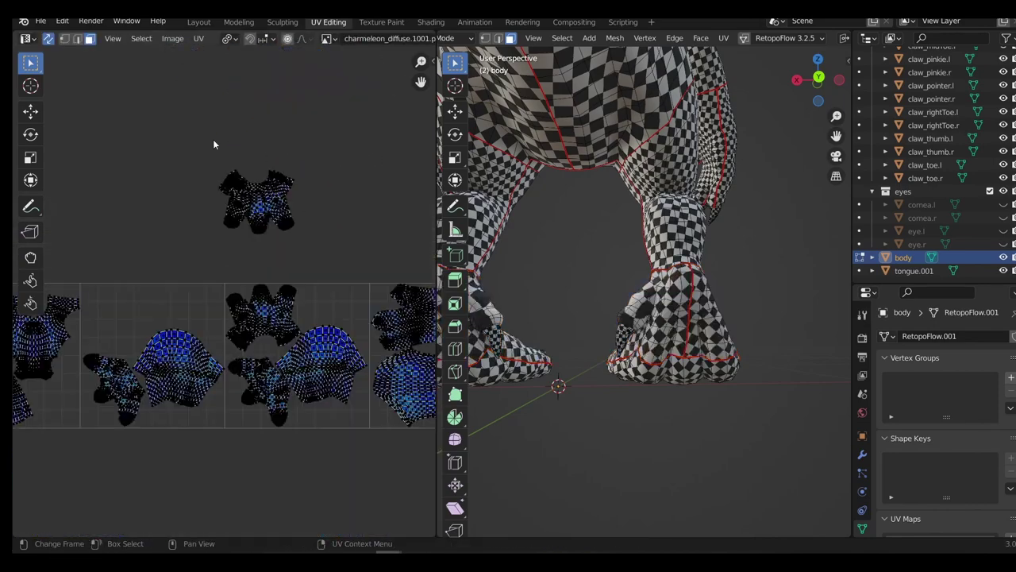
key(l)
scroll(301, 214, up, 2)
key(r)
key(1)
key(8)
key(0)
key(Return)
key(g)
click(166, 384)
scroll(166, 381, up, 2)
key(g)
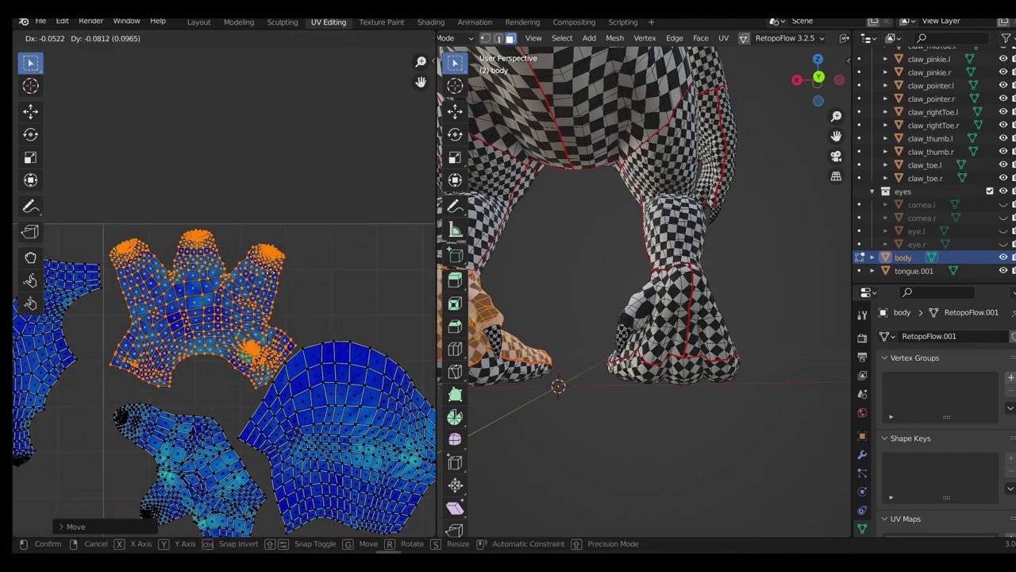
click(278, 257)
Clear the selection and leave Edit Mode on the body mesh
scroll(254, 274, down, 8)
key(ctrl+Tab)
mouse_move(586, 237)
middle_down()
mouse_move(632, 235)
mouse_move(553, 286)
mouse_move(688, 257)
mouse_move(633, 236)
mouse_move(624, 171)
mouse_move(701, 234)
mouse_move(675, 272)
mouse_move(673, 225)
mouse_move(635, 254)
middle_up()
click(567, 237)
key(alt+a)
scroll(633, 235, down, 4)
key(Tab)
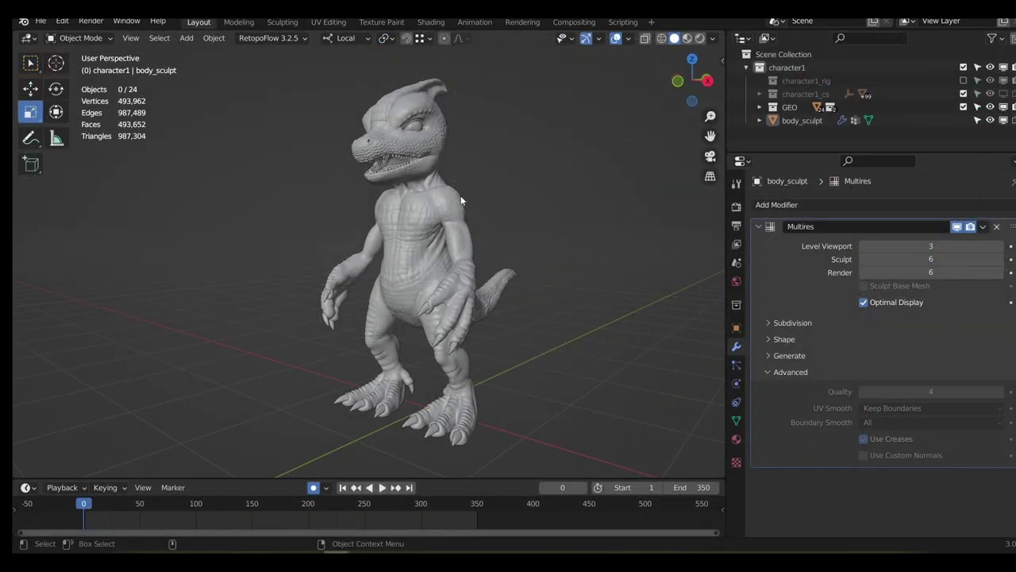
Select the body_sculpt object and split the 3D viewport to add two stacked areas beside it
click(460, 196)
middle_drag(545, 211, 488, 196)
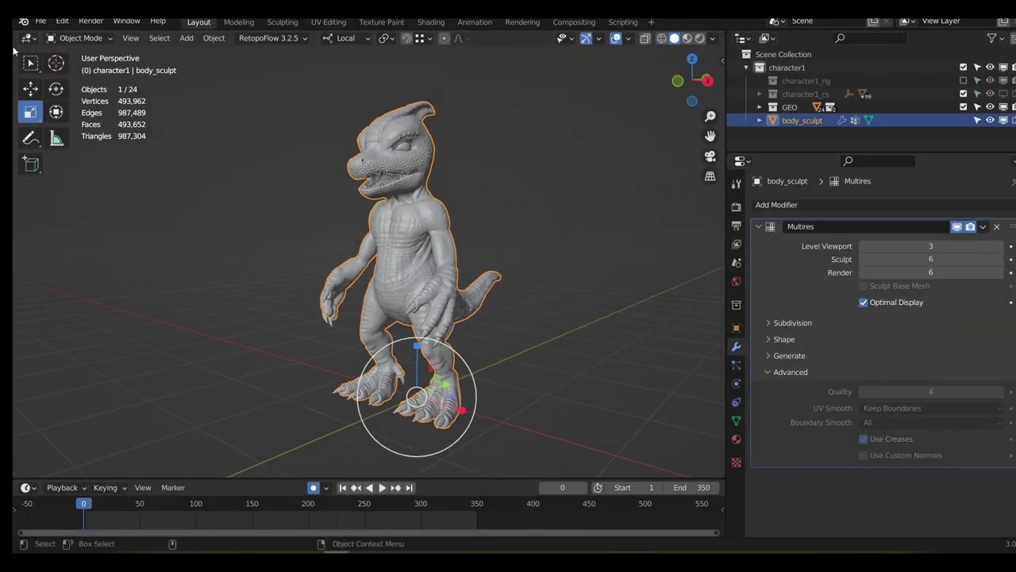
drag(17, 35, 44, 240)
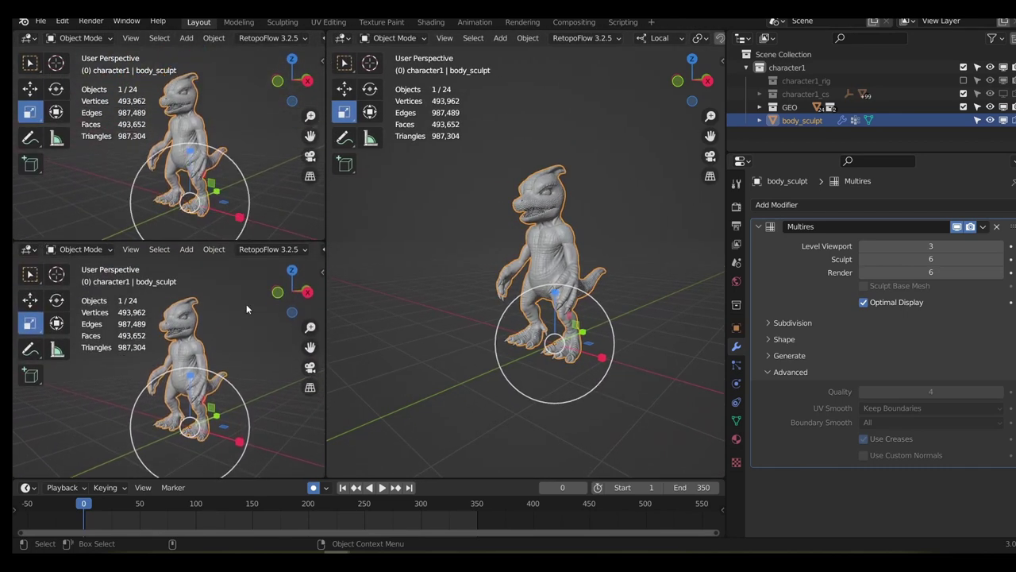
Turn the lower new area into an Image Editor and the upper one into a Shader Editor showing the charmeleon material nodes
key(ctrl+alt+s)
click(310, 262)
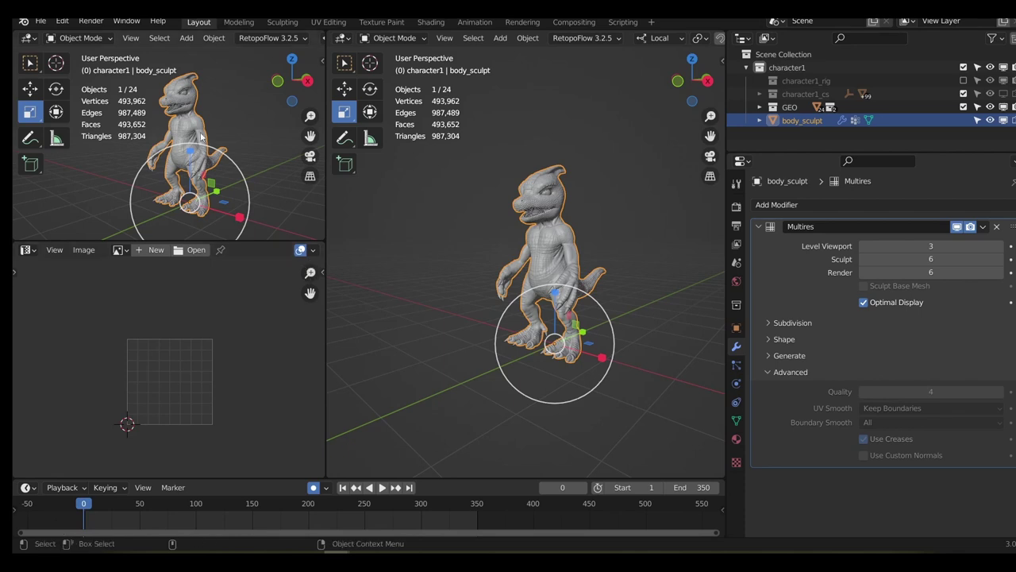
key(ctrl+alt+s)
click(292, 129)
click(377, 130)
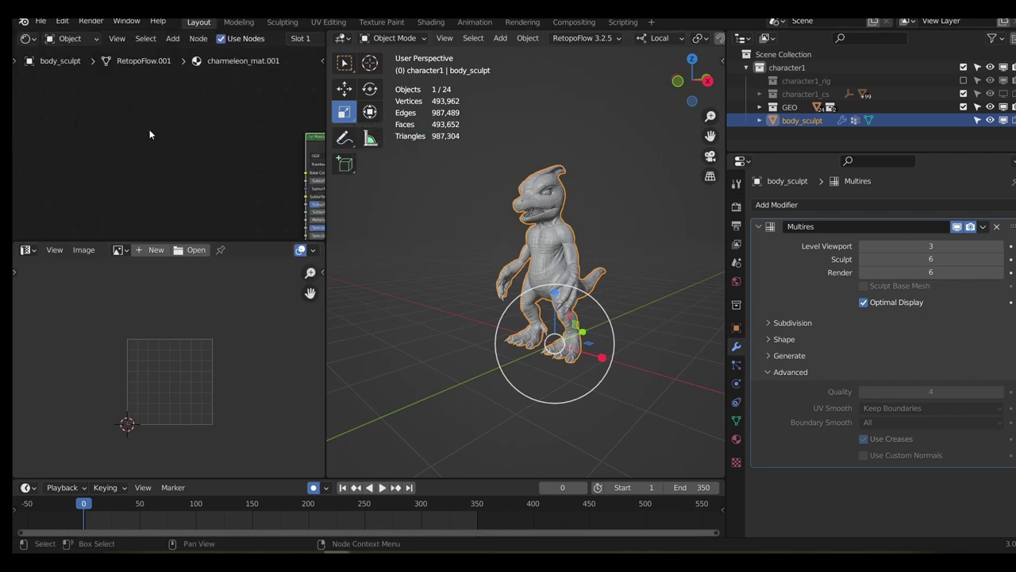
key(Home)
key(Home)
middle_drag(212, 138, 274, 146)
Put body_sculpt into Edit Mode and examine how its UV islands are laid out across the UDIM tiles
key(ctrl+Tab)
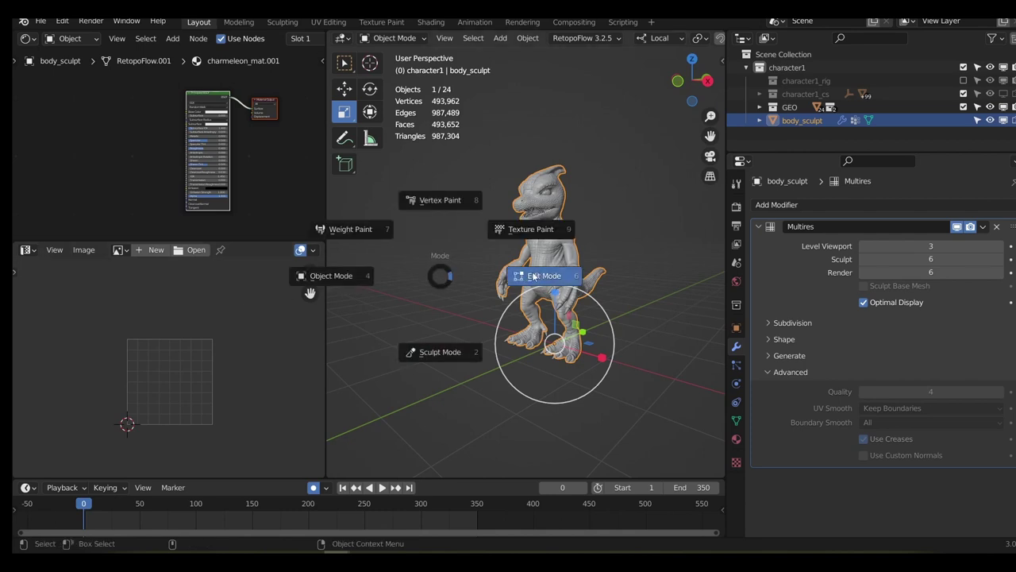
click(533, 276)
scroll(605, 260, up, 2)
shift+middle_drag(617, 257, 607, 248)
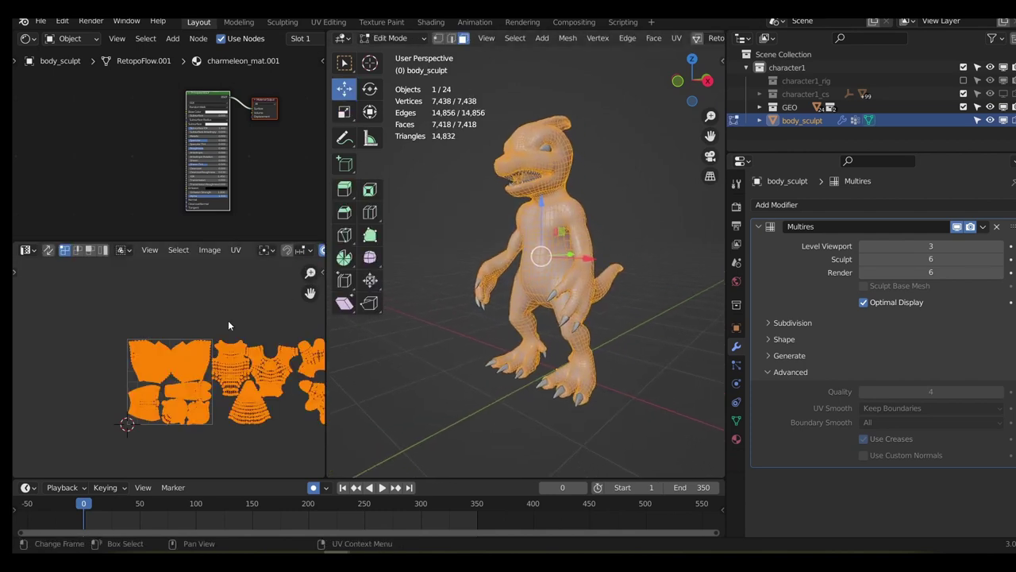
middle_drag(256, 313, 190, 290)
scroll(186, 300, down, 3)
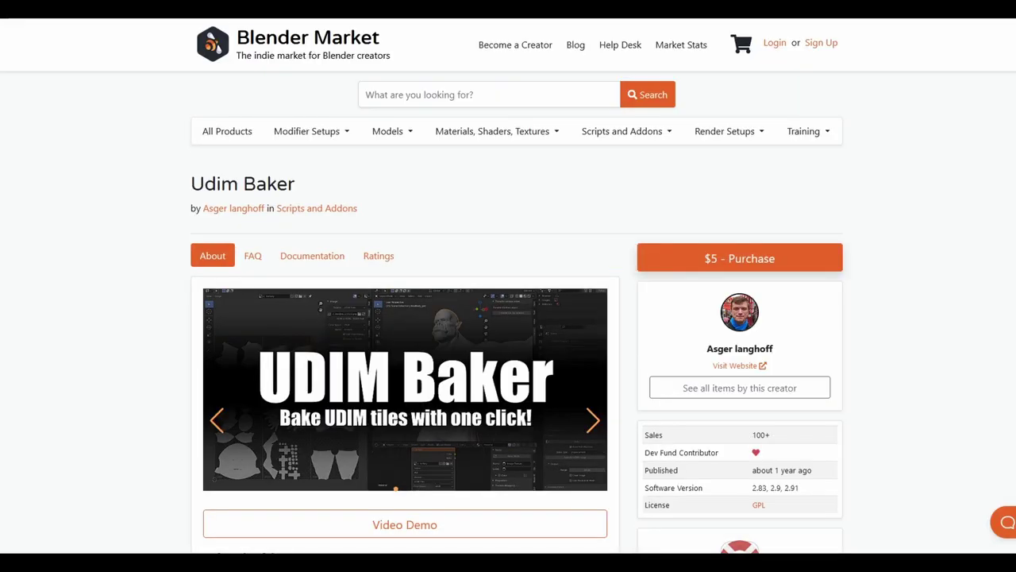
Switch to the browser, read the Udim Baker description on Blender Market, and open a product in the creator's Gumroad store
scroll(508, 318, down, 3)
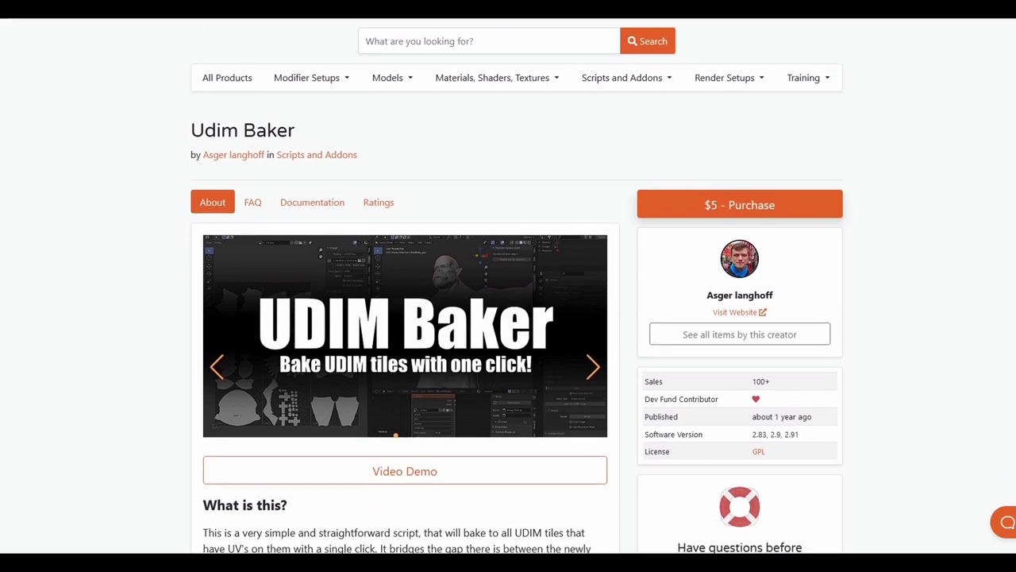
scroll(508, 317, down, 4)
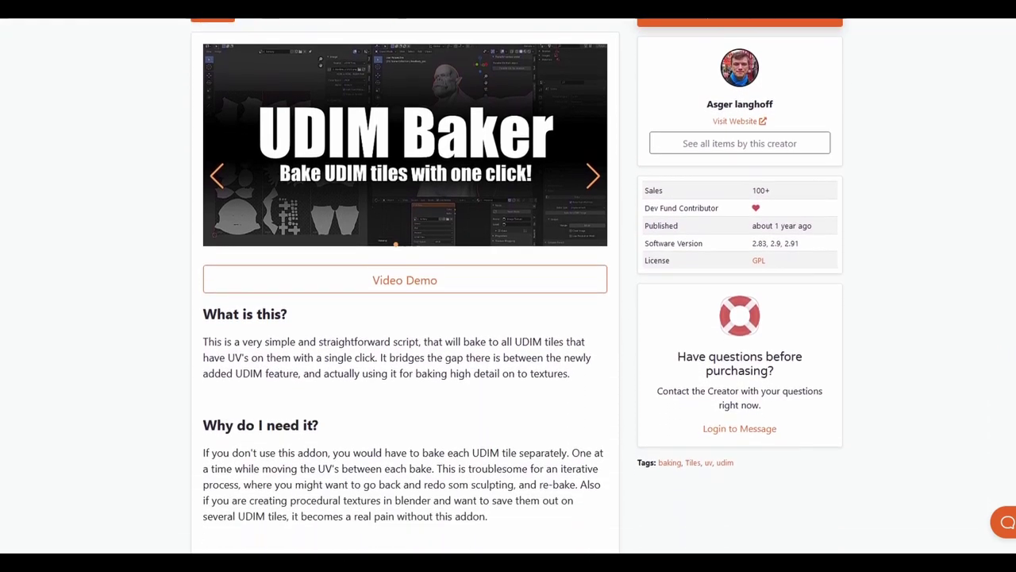
scroll(508, 317, down, 4)
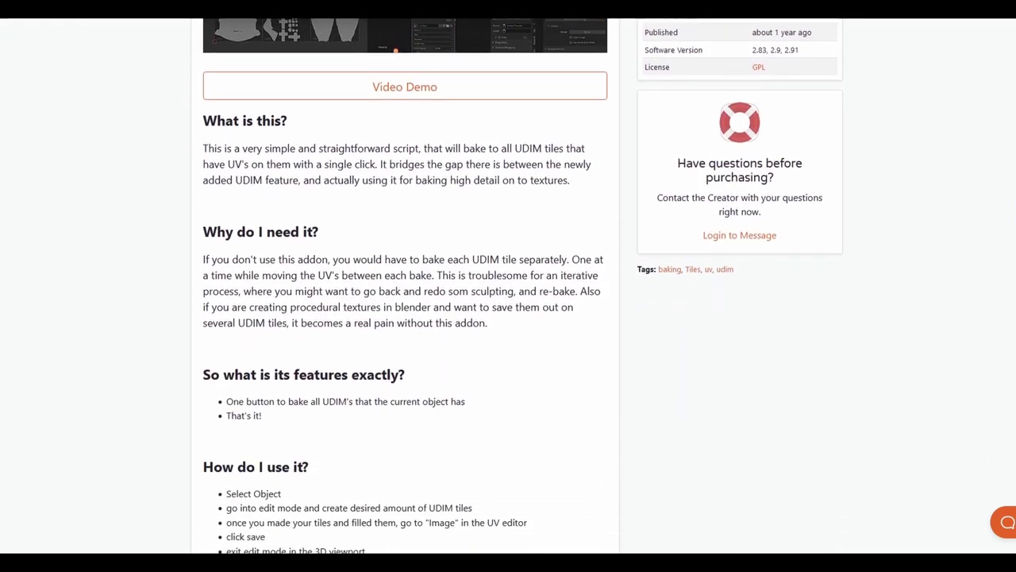
scroll(508, 318, down, 4)
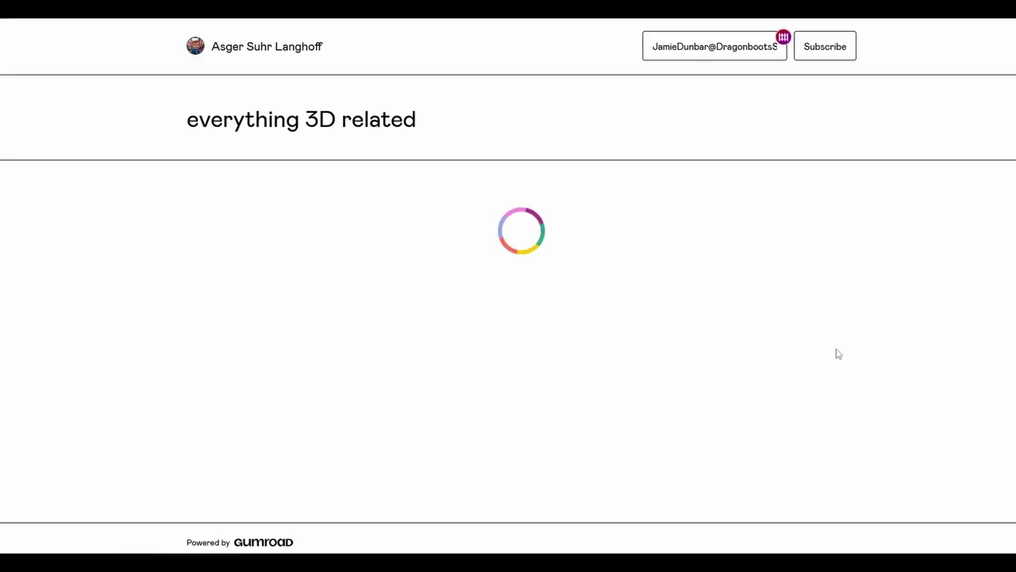
click(517, 335)
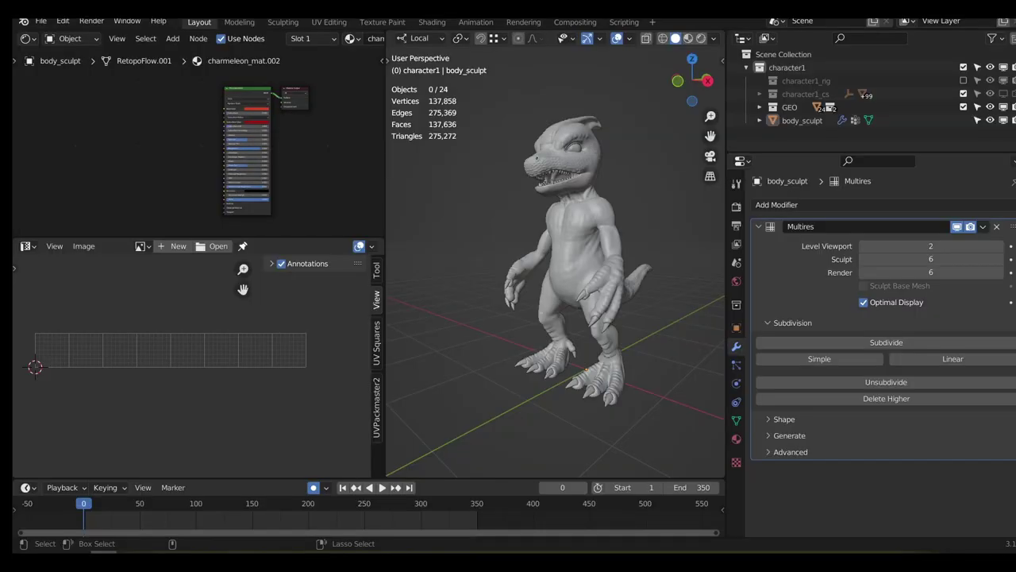
Create a tiled 32-bit float image named charmeleon_disp at 4096 x 4096 px
click(176, 248)
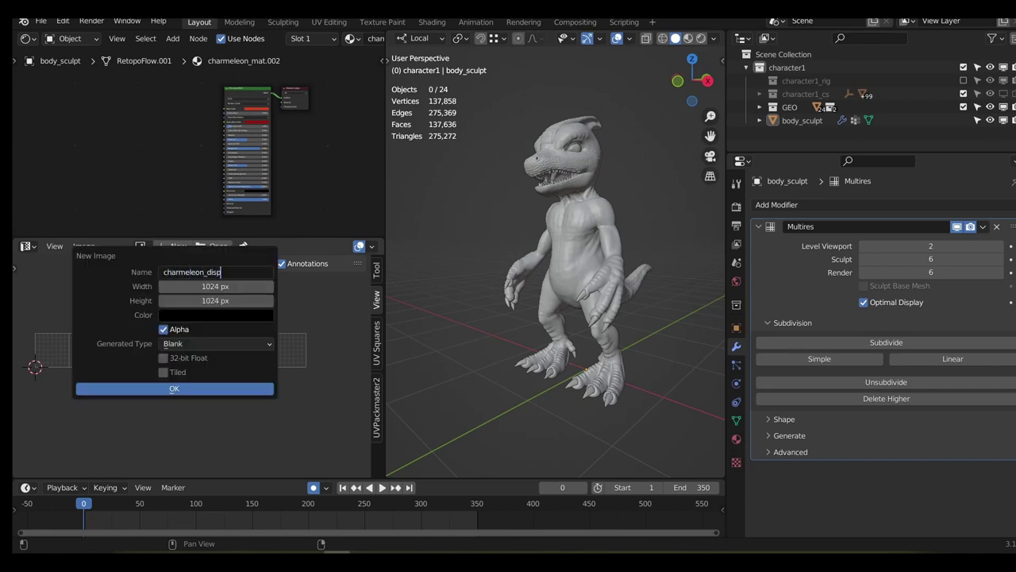
click(184, 285)
text(4096)
key(Return)
click(215, 389)
scroll(132, 351, down, 8)
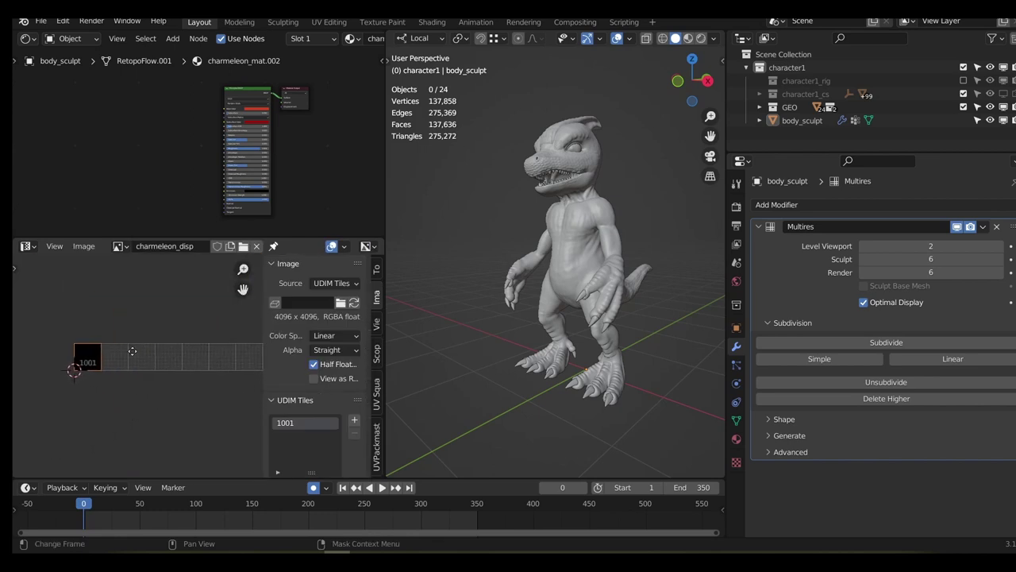
Add seven filled blank 4096 px, 32-bit float UDIM tiles to charmeleon_disp, starting at number 1002
middle_drag(131, 351, 91, 364)
scroll(355, 417, down, 2)
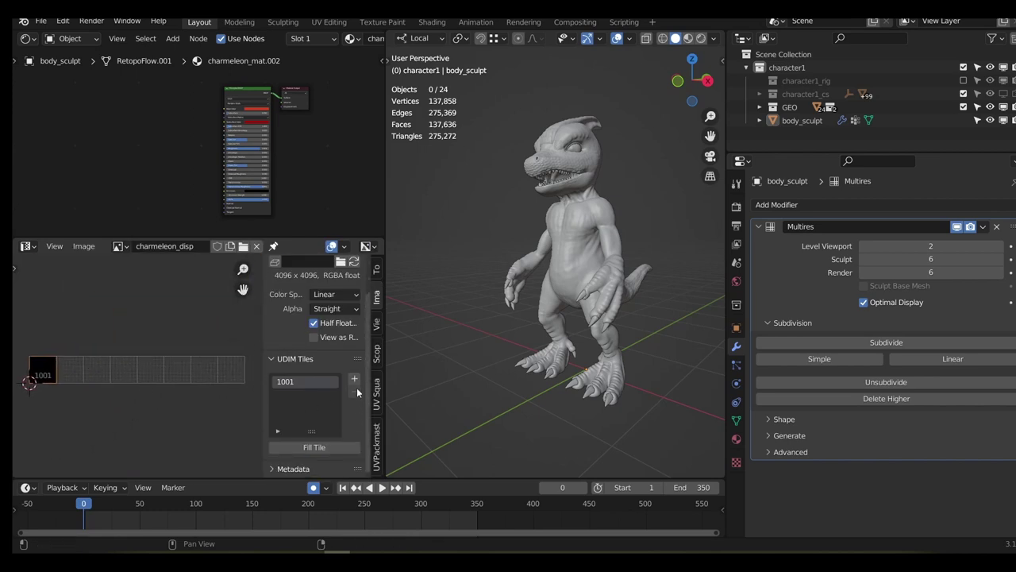
click(356, 381)
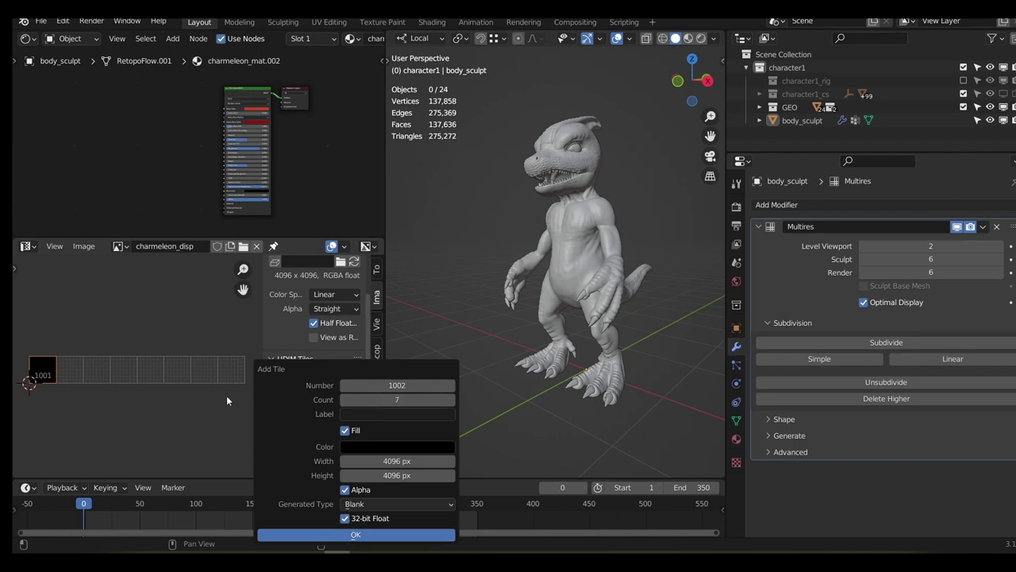
key(Return)
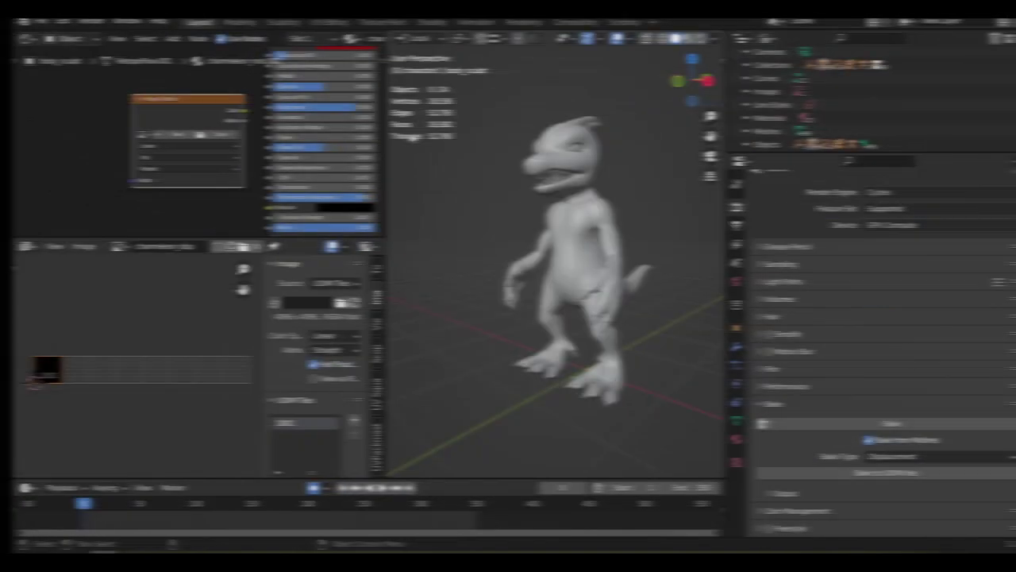
Open the System preferences at the Video Sequencer memory settings and move the window clear of the Image Editor
click(62, 20)
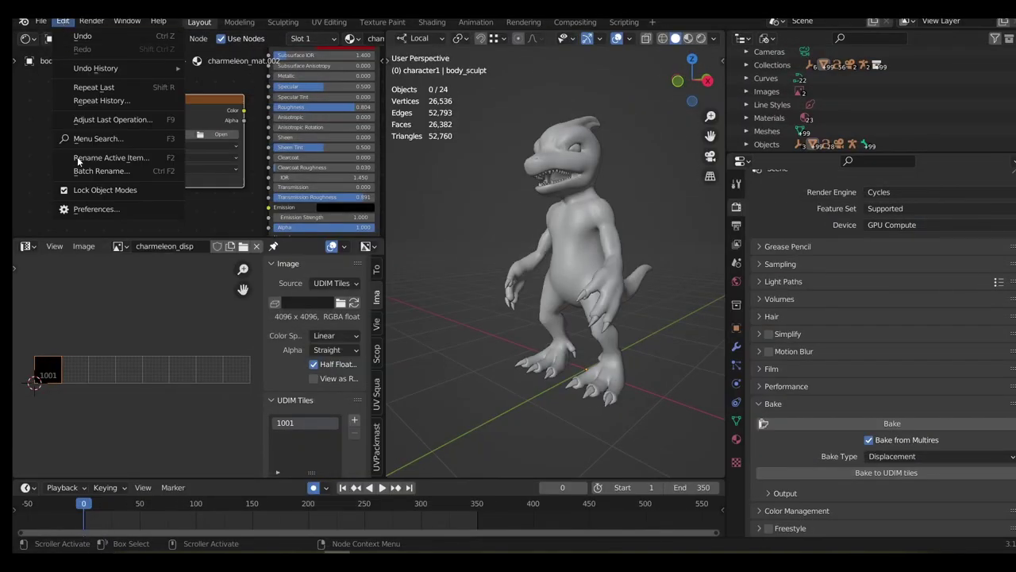
click(82, 209)
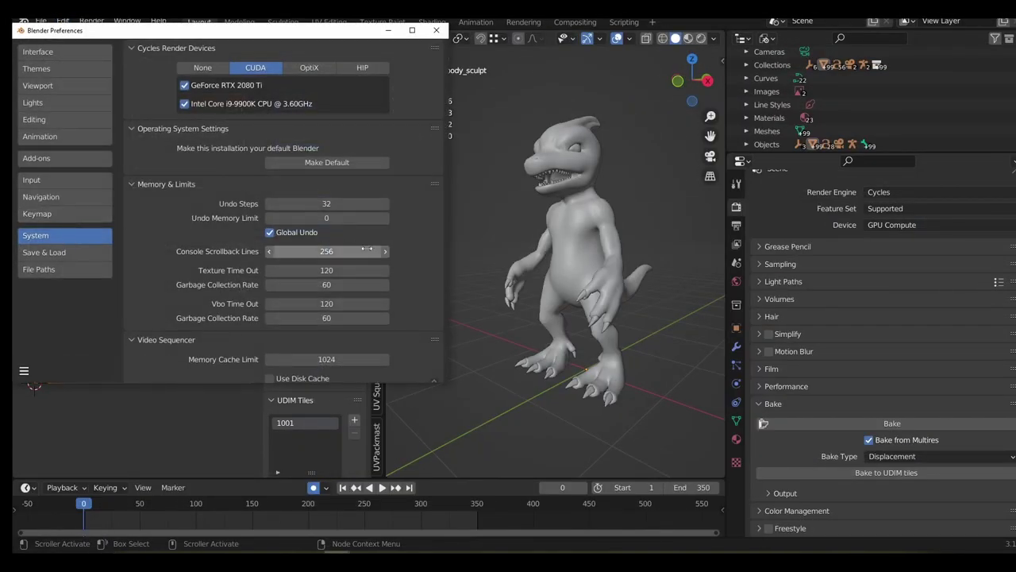
scroll(373, 254, down, 3)
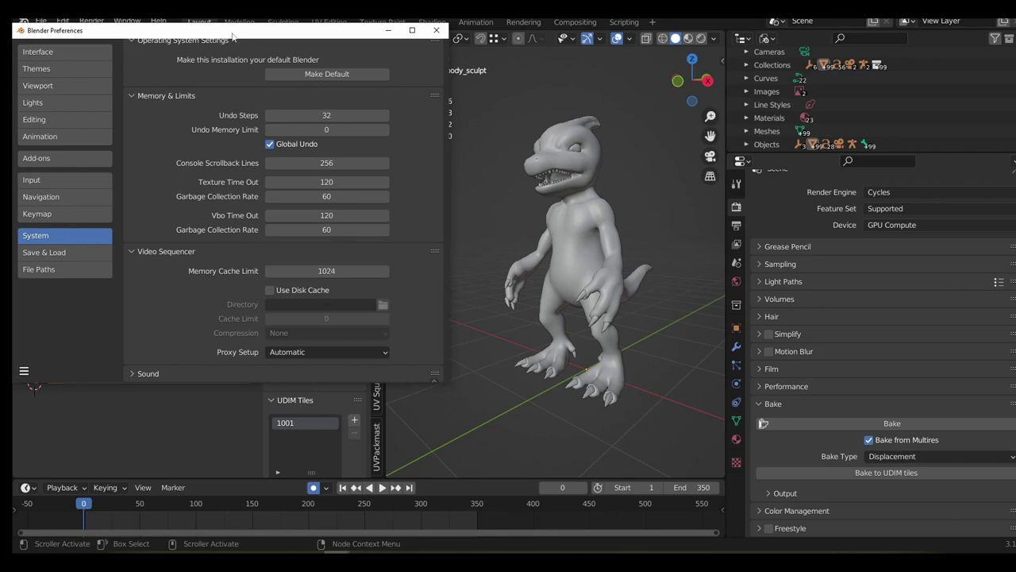
drag(232, 36, 690, 65)
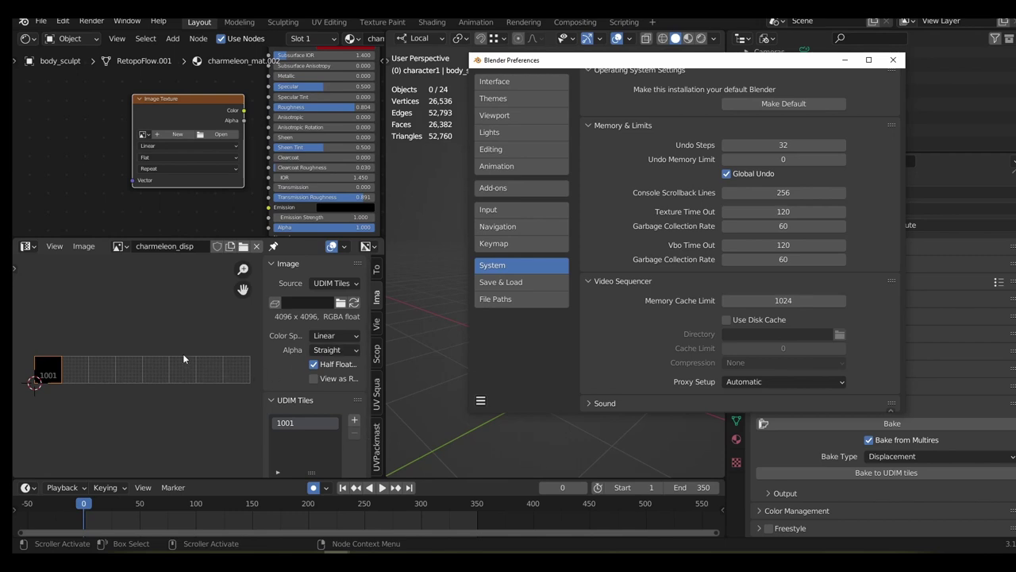
Try to add seven 4096 px, 32-bit float tiles from number 1002 with the current memory settings
click(355, 421)
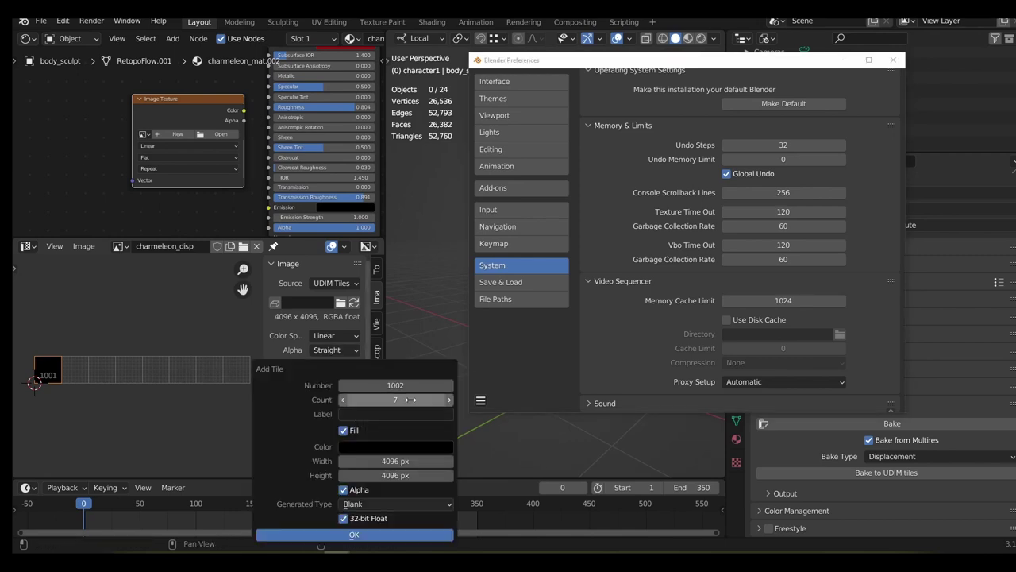
key(Return)
Set the Video Sequencer memory cache limit to 4096 and add blank 4096 px tiles from number 1002 again
middle_drag(196, 362, 165, 362)
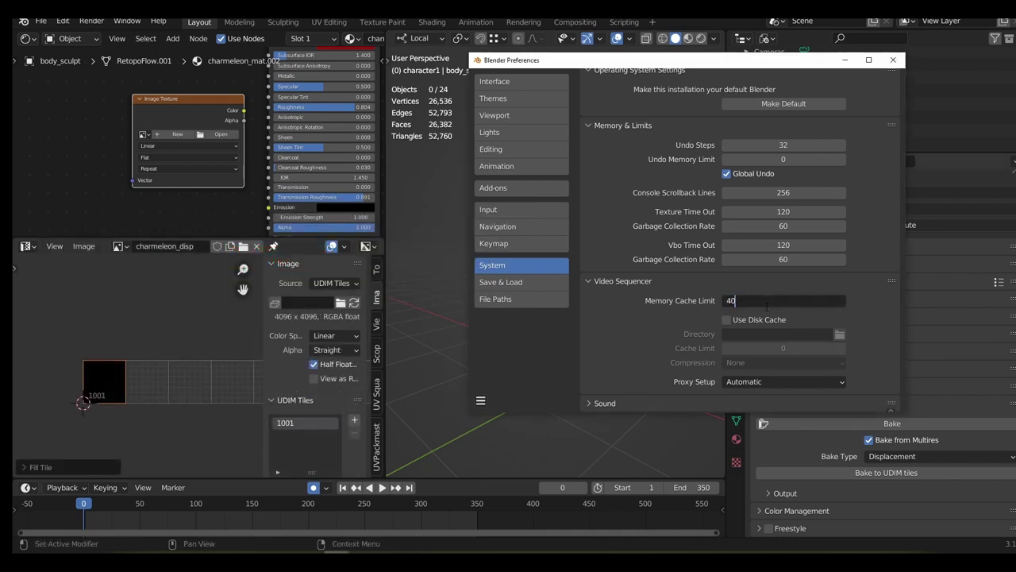
click(354, 422)
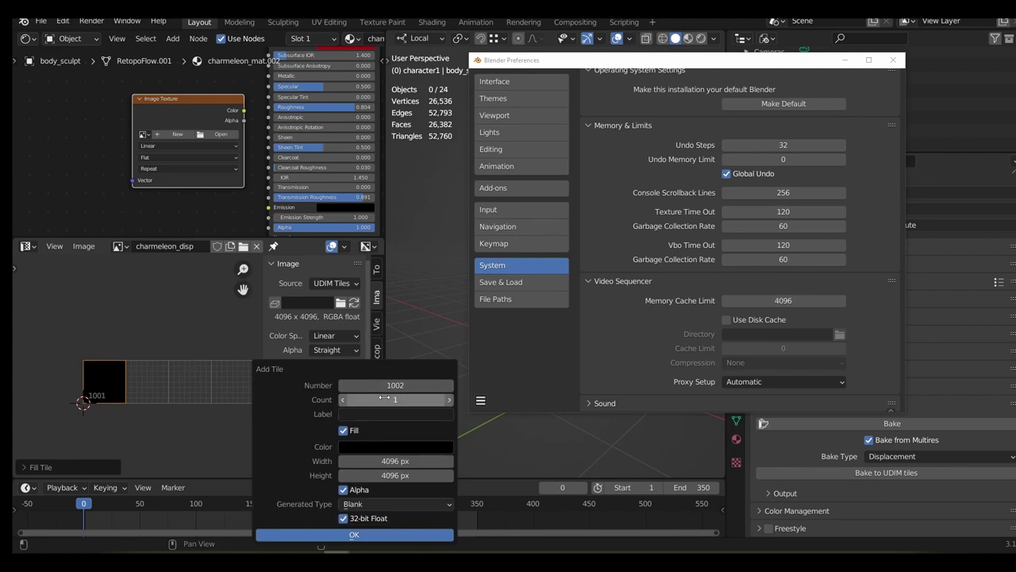
click(363, 536)
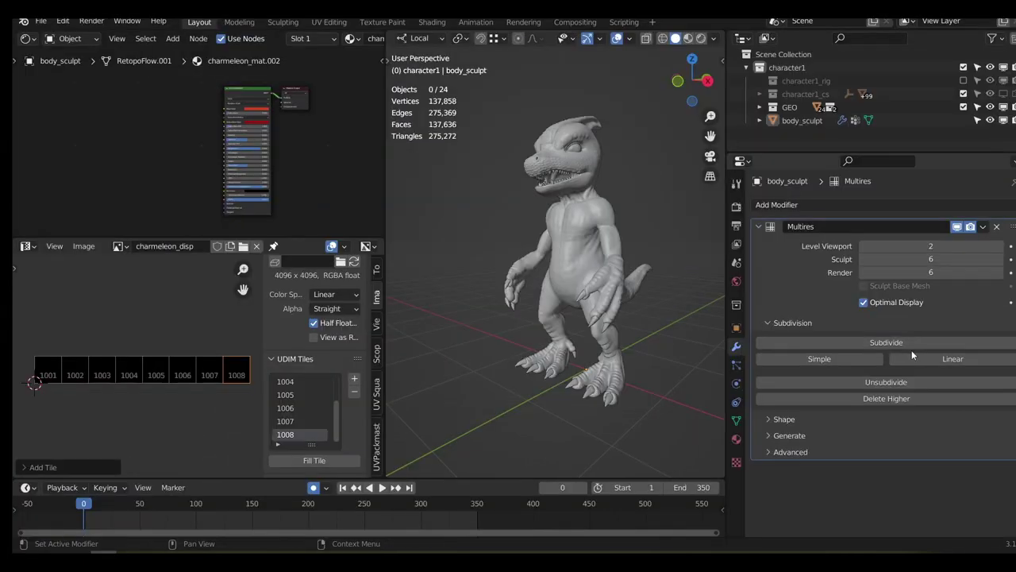
Start saving the charmeleon_disp tiles under a new location, choosing the project's 3D\textures folder as the destination
click(83, 246)
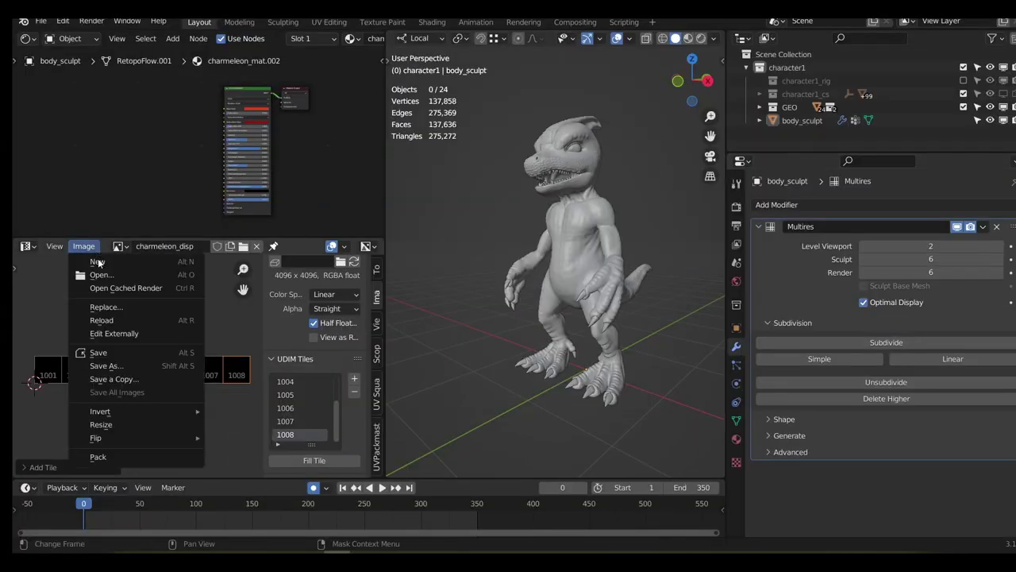
click(104, 366)
click(354, 81)
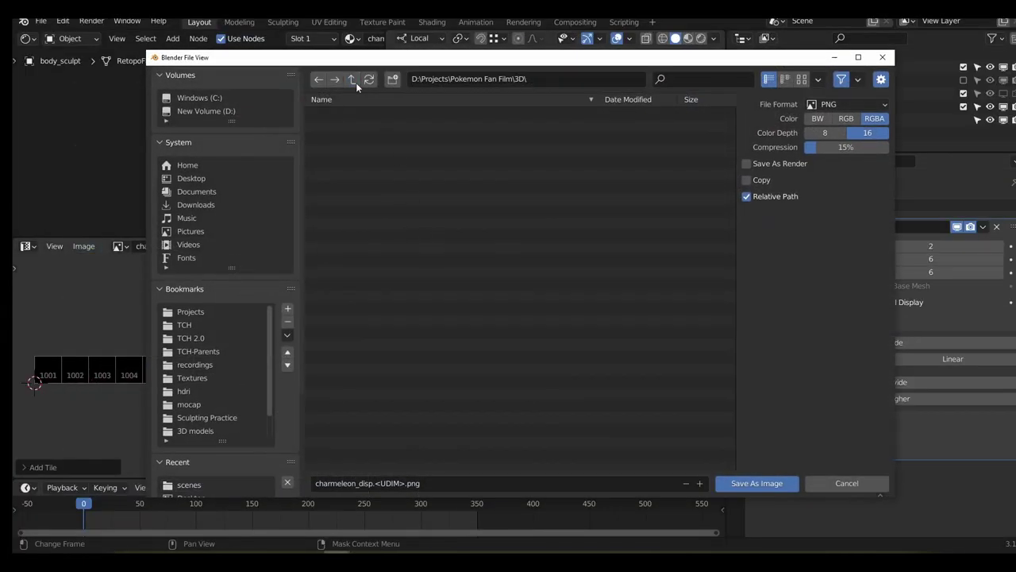
double_click(359, 212)
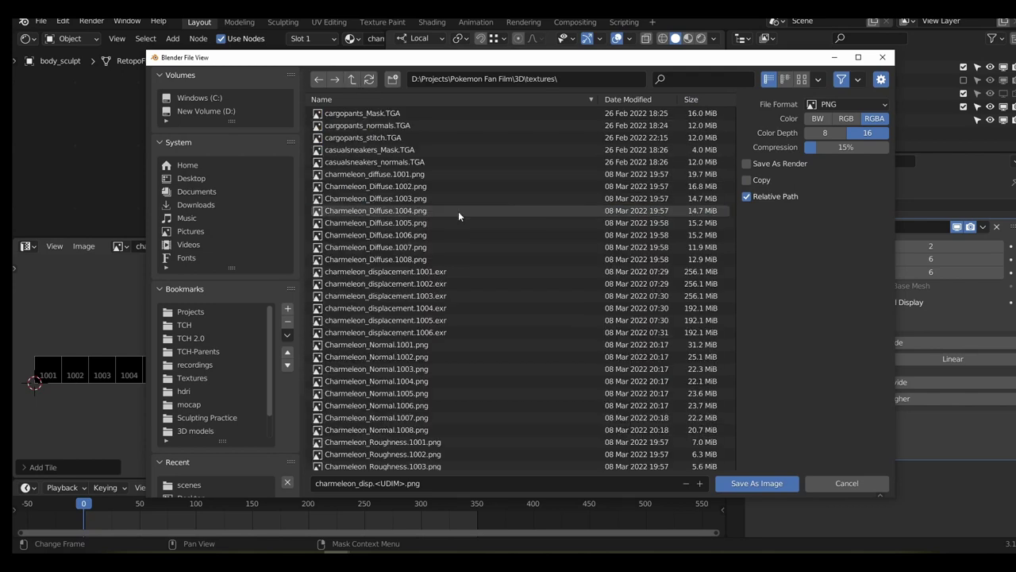
click(442, 485)
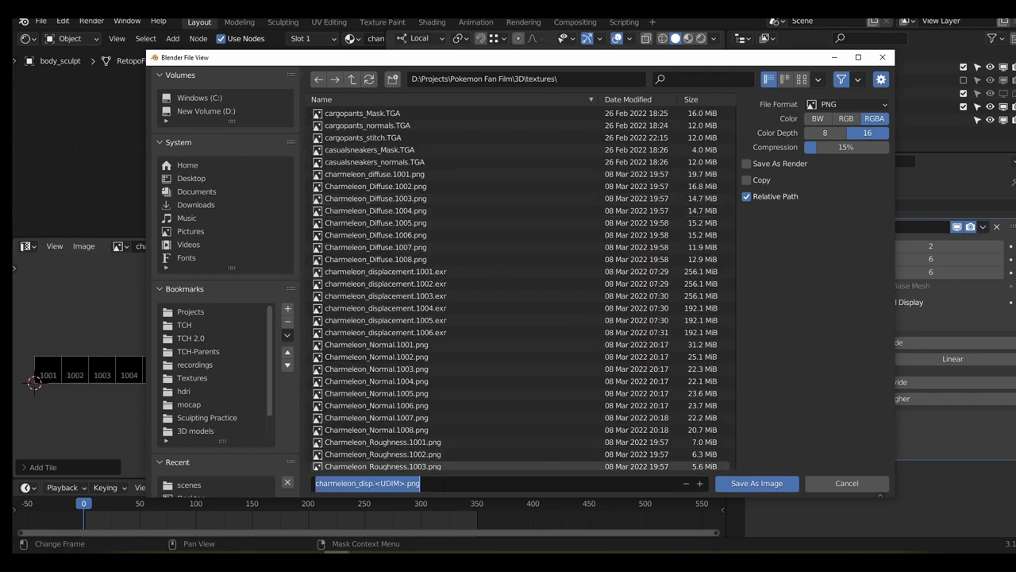
Save the charmeleon_disp tiles as OpenEXR with Float (Full) color depth and the DWAA (lossy) codec
click(837, 106)
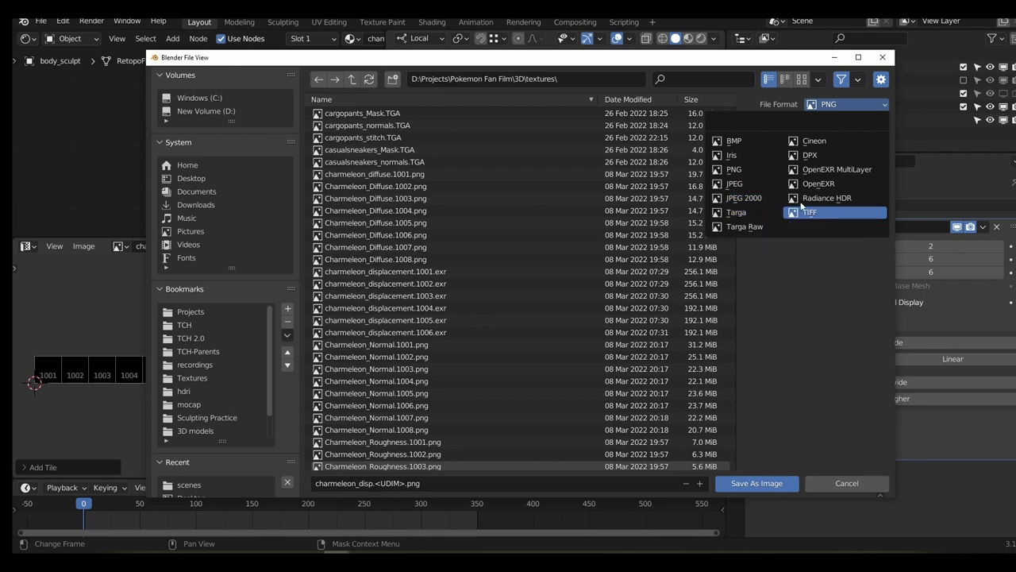
click(828, 184)
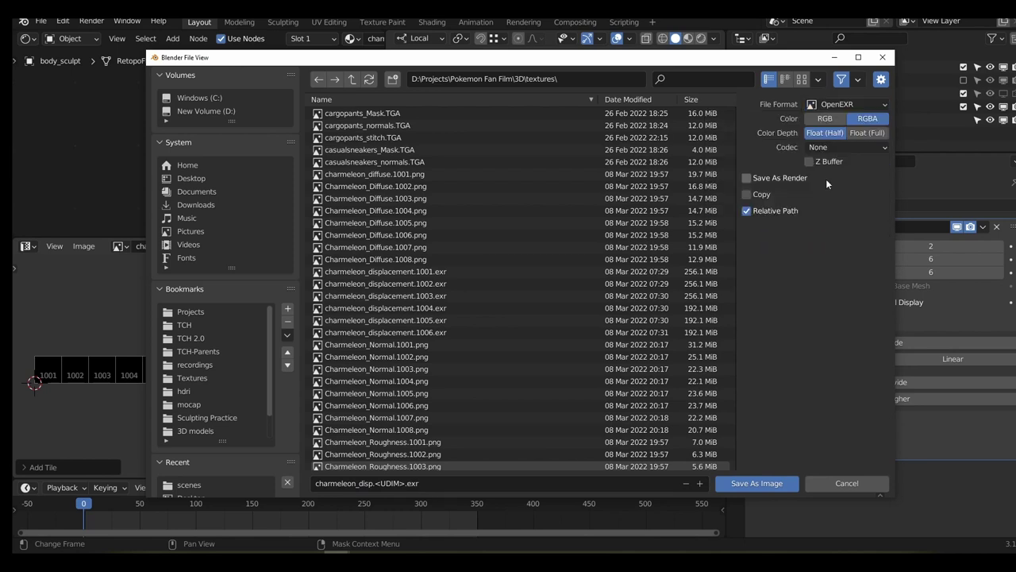
click(876, 134)
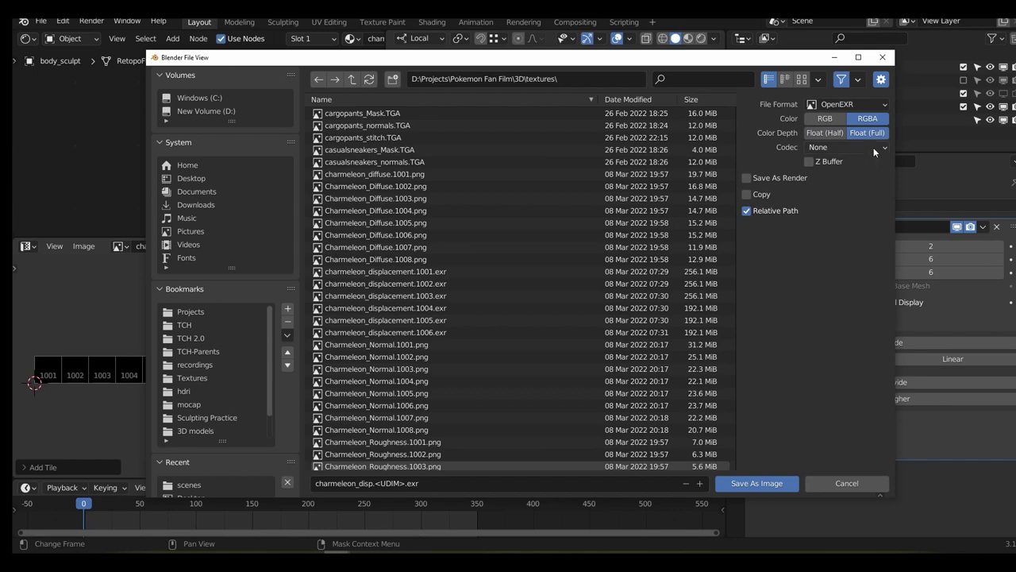
click(873, 147)
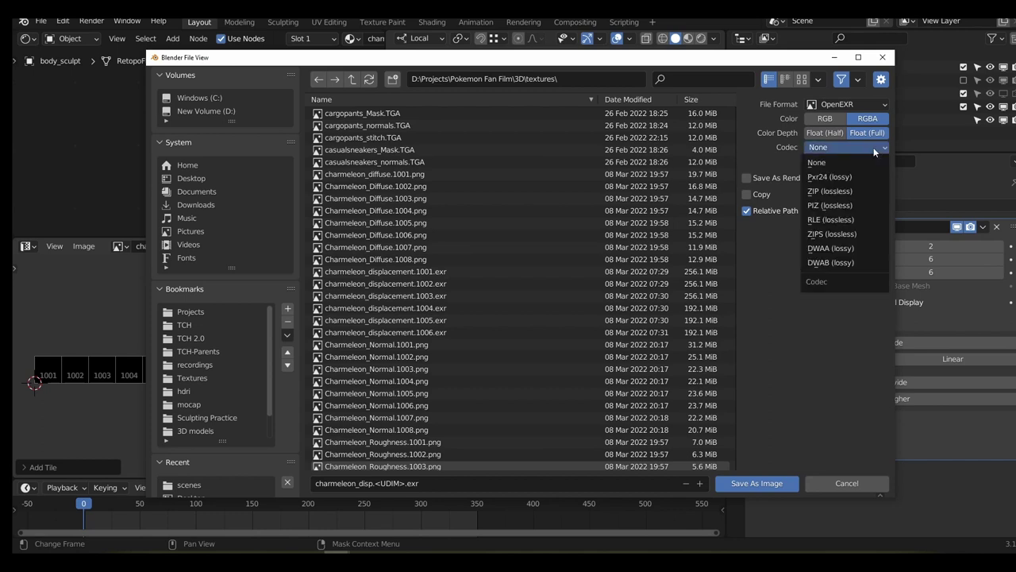
click(861, 247)
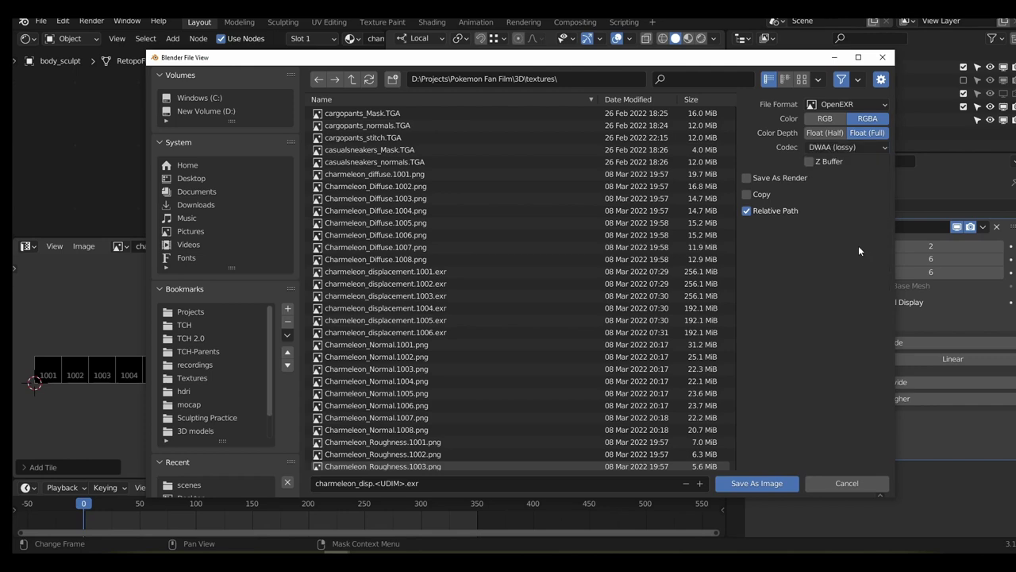
click(766, 482)
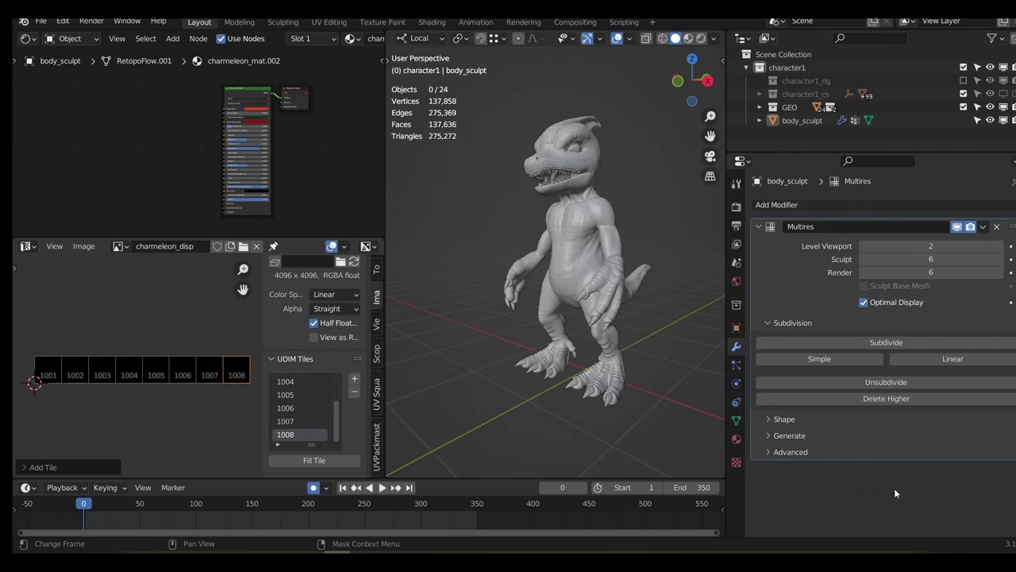
Set the body_sculpt Multires modifier's viewport level to 0
click(956, 227)
click(957, 227)
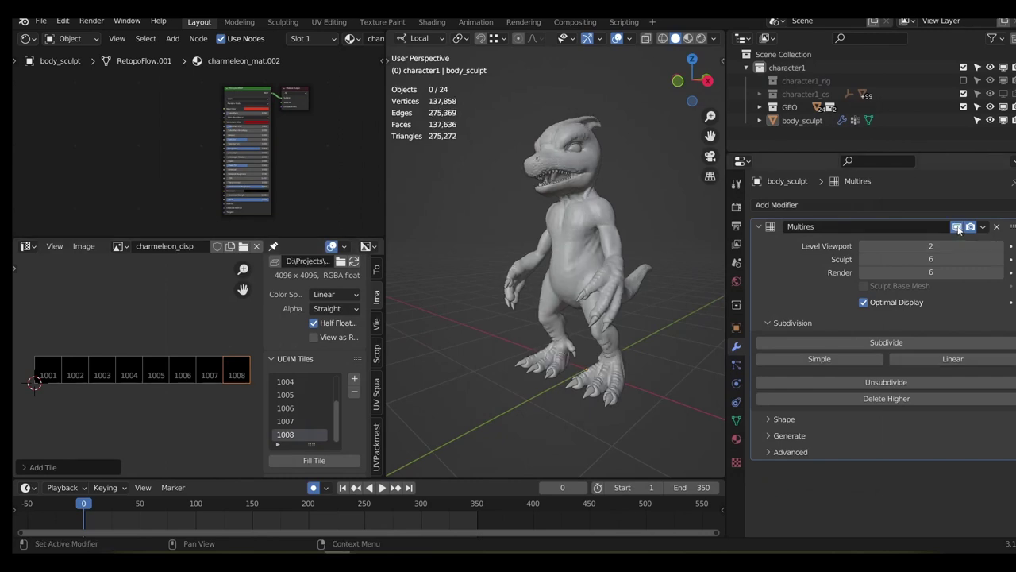
click(935, 246)
text(0)
key(Return)
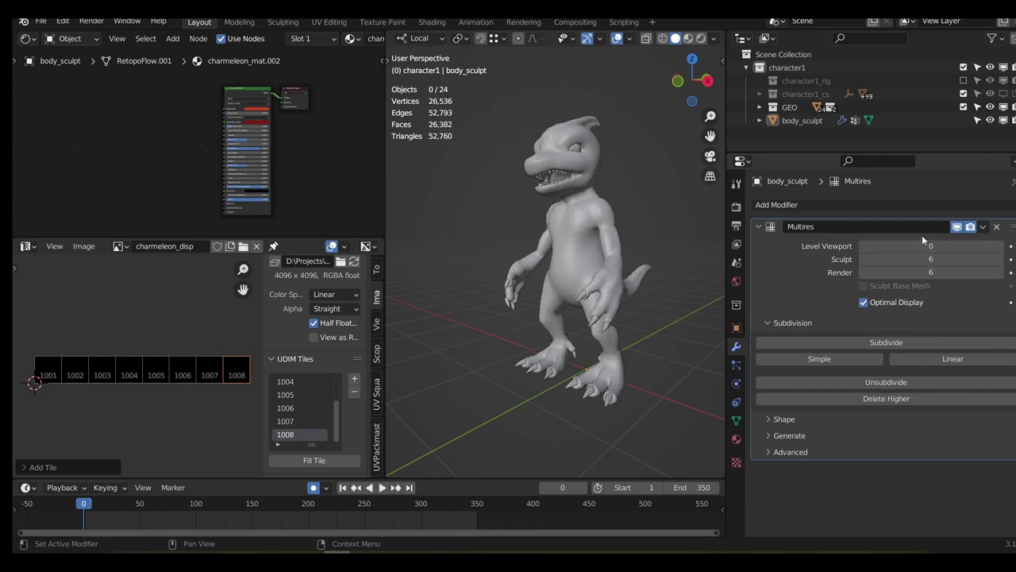
Configure the render bake settings to bake from multires with the bake type Displacement
click(737, 207)
click(869, 452)
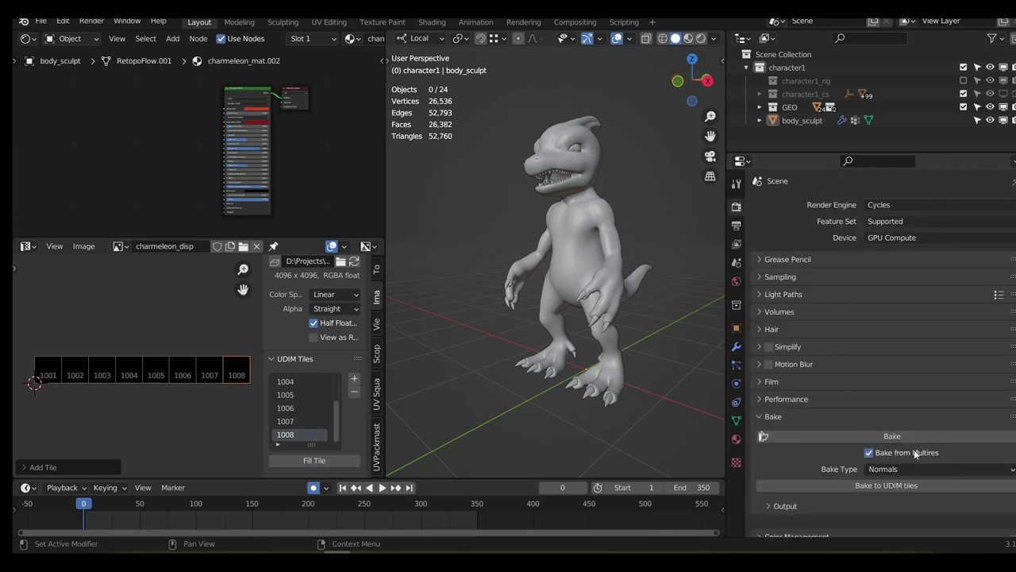
click(970, 469)
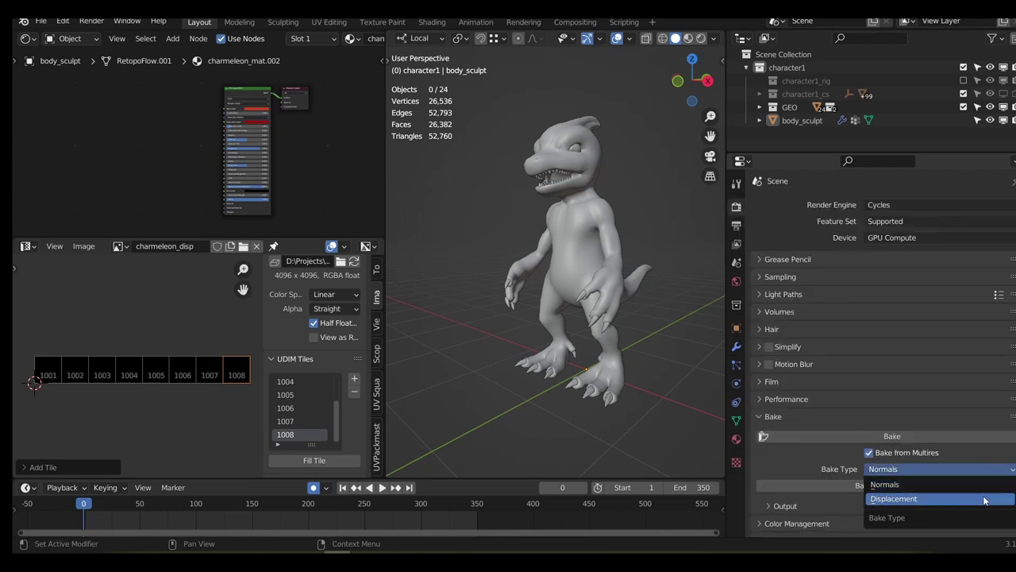
click(983, 499)
scroll(829, 456, down, 1)
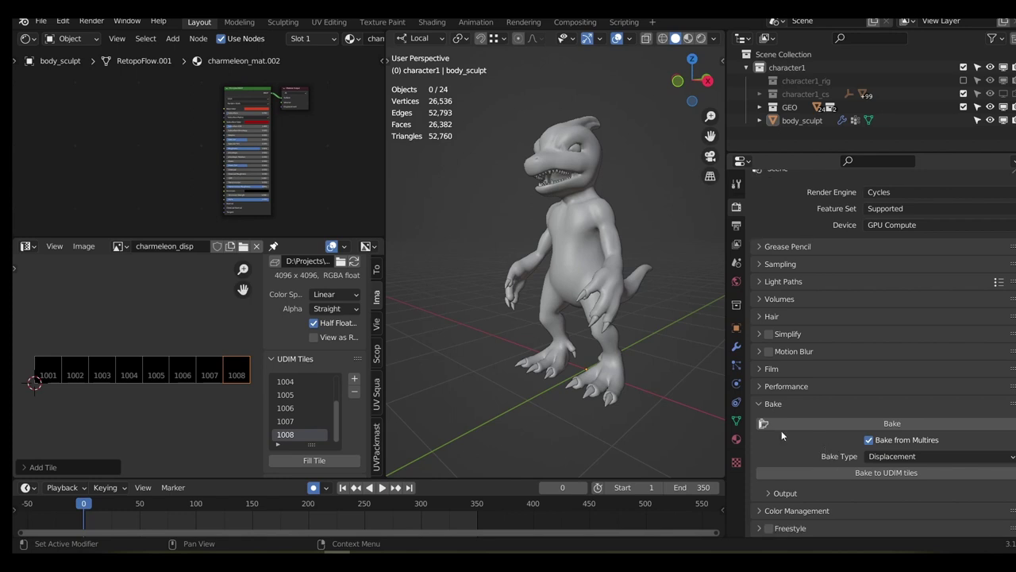
Add an Image Texture node beside the Principled BSDF and assign the charmeleon_disp image to it
scroll(145, 137, up, 3)
key(shift+a)
text(im)
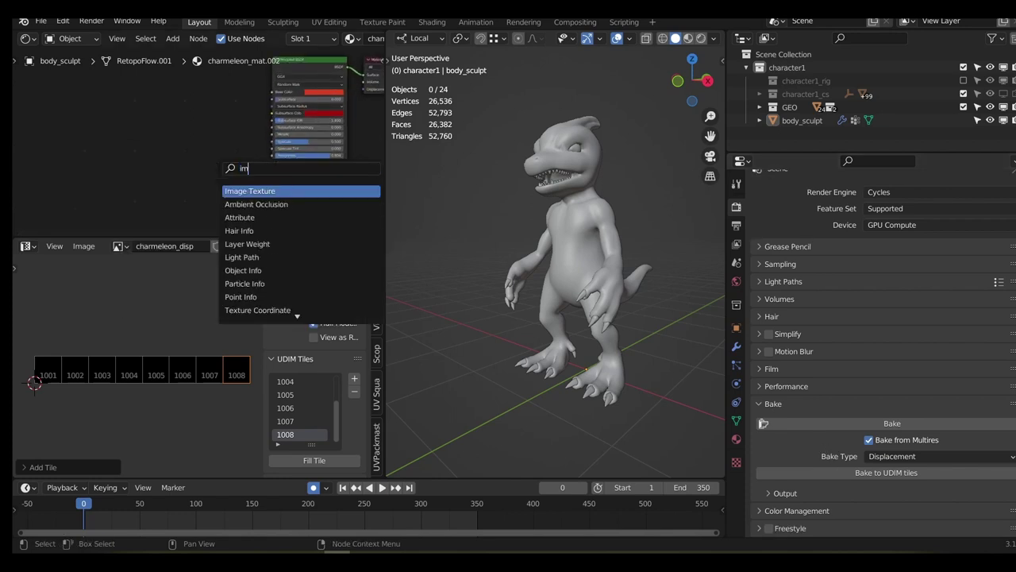
text(ag)
click(238, 191)
click(198, 173)
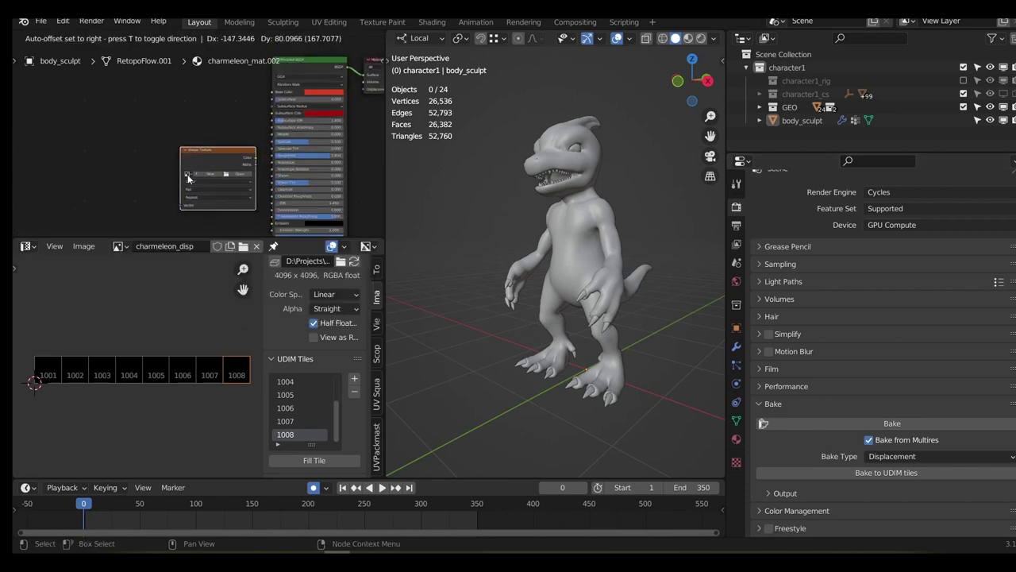
click(188, 174)
click(206, 187)
middle_drag(144, 149, 137, 118)
scroll(138, 149, up, 4)
Select the body_sculpt mesh, bake its multires displacement to the UDIM tiles and inspect the baked image
click(558, 141)
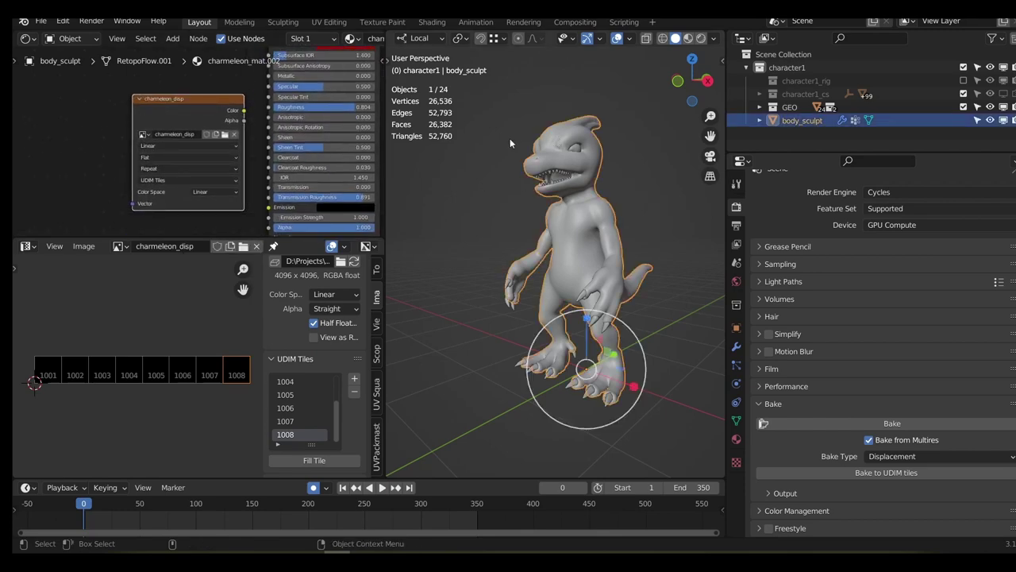
click(873, 472)
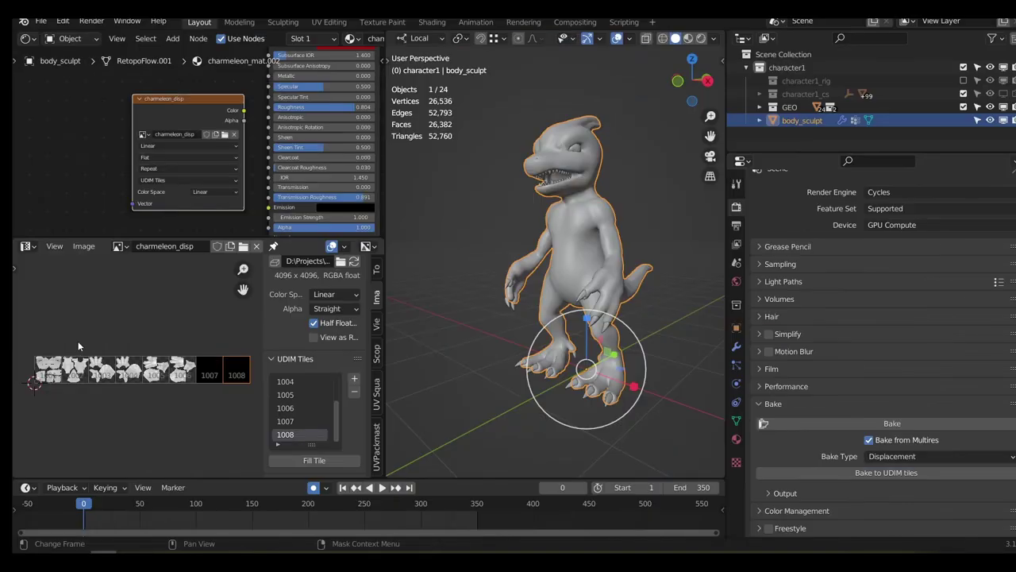
scroll(99, 349, up, 4)
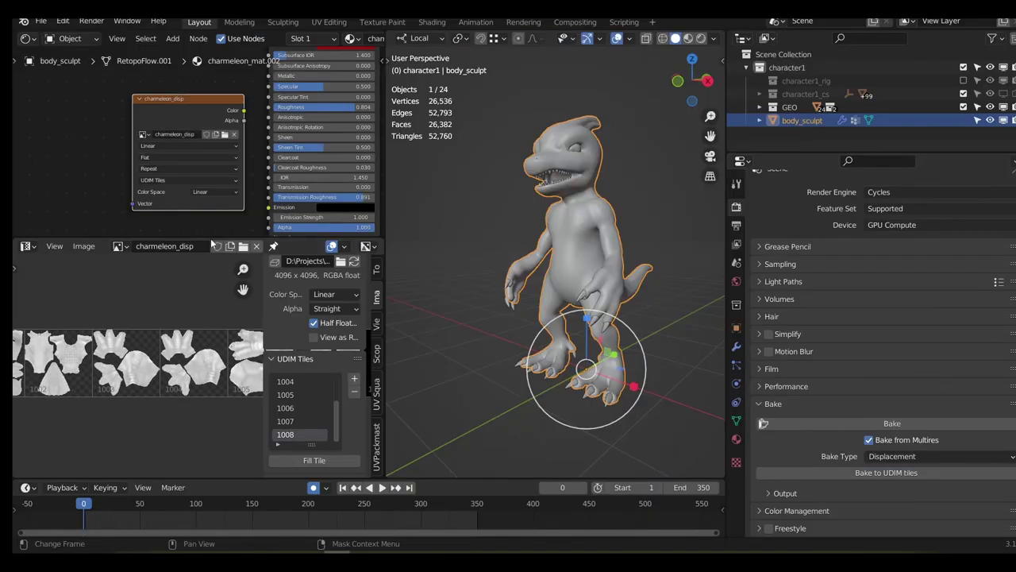
Add a Displacement node, connect it to the Material Output's Displacement, and feed the charmeleon_disp Color into its Height
scroll(231, 165, down, 4)
drag(214, 103, 278, 100)
key(shift+a)
text(disp)
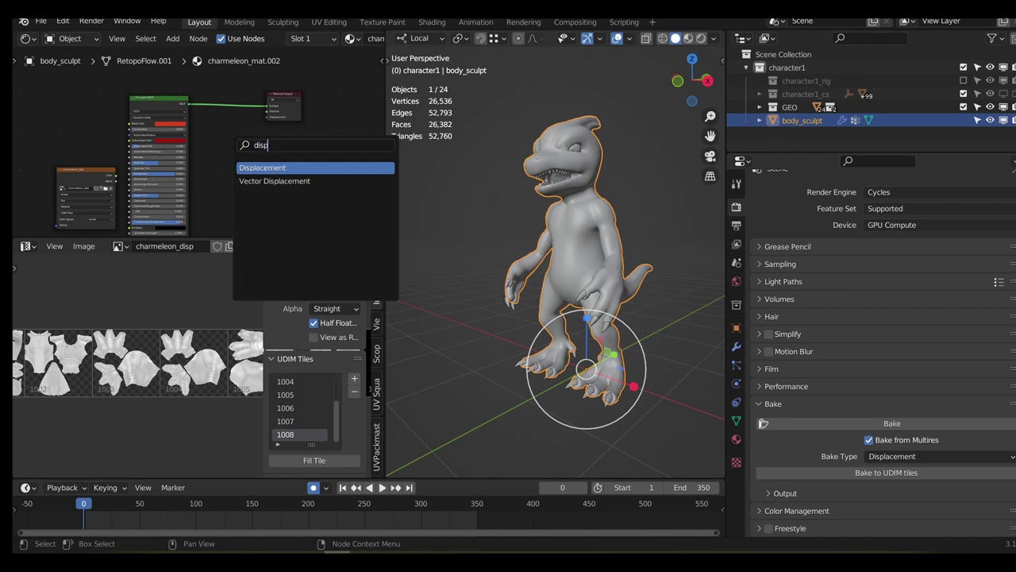
click(254, 167)
click(227, 139)
scroll(273, 146, up, 2)
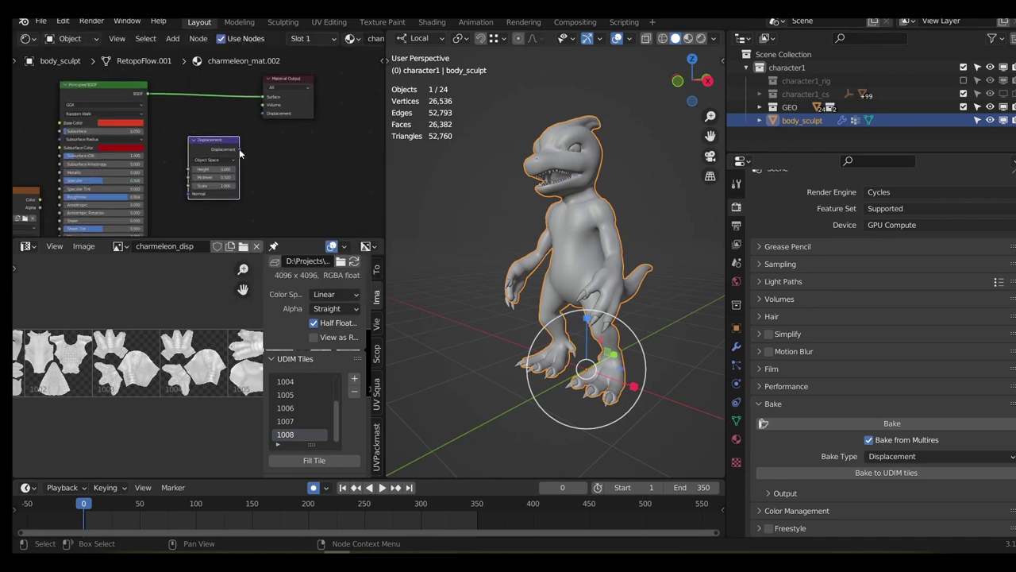
drag(239, 148, 266, 114)
middle_drag(27, 212, 104, 165)
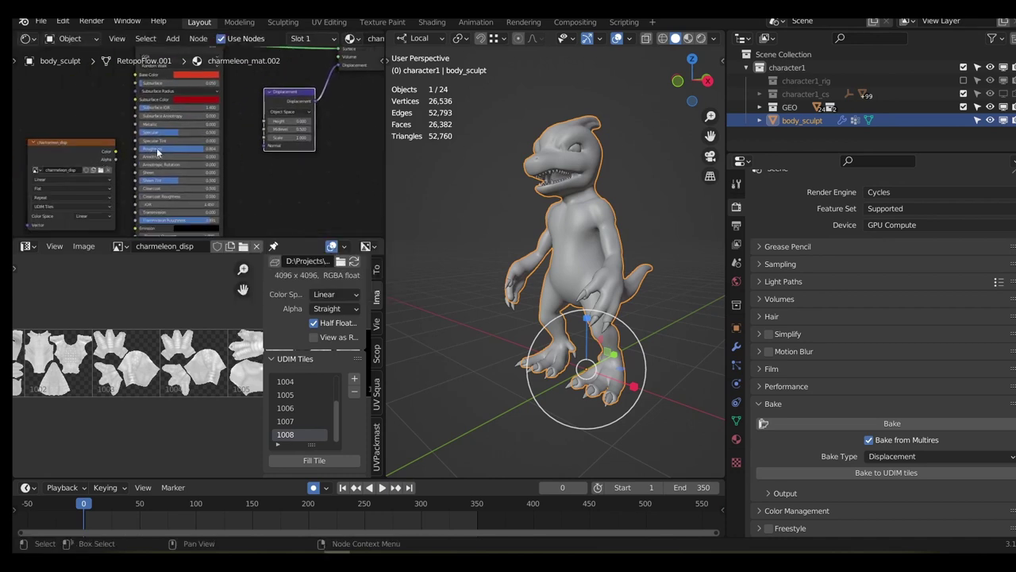
drag(116, 151, 264, 121)
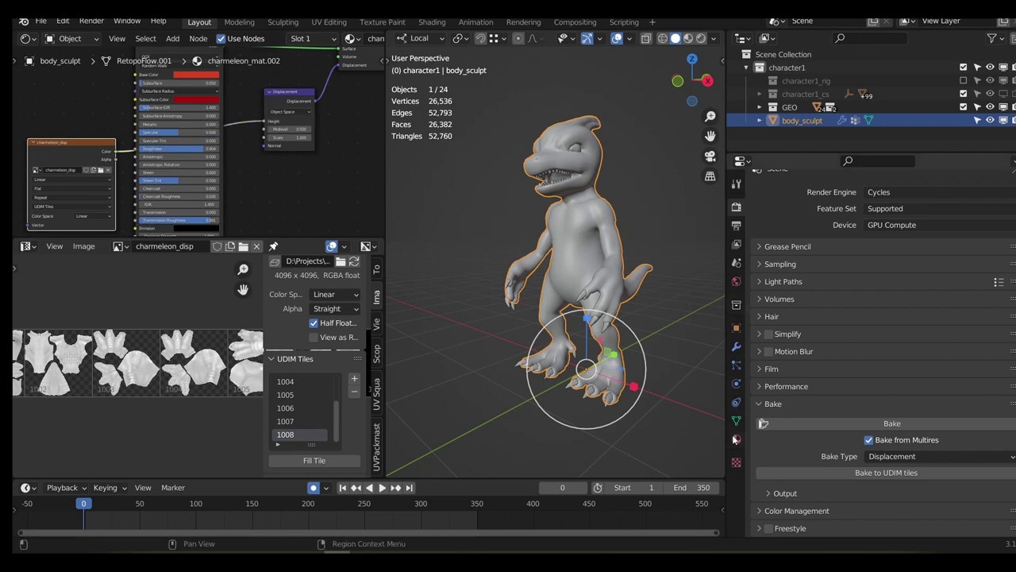
Set the body material's surface displacement method to Displacement and Bump
click(736, 439)
scroll(832, 396, down, 8)
click(818, 473)
scroll(866, 437, down, 5)
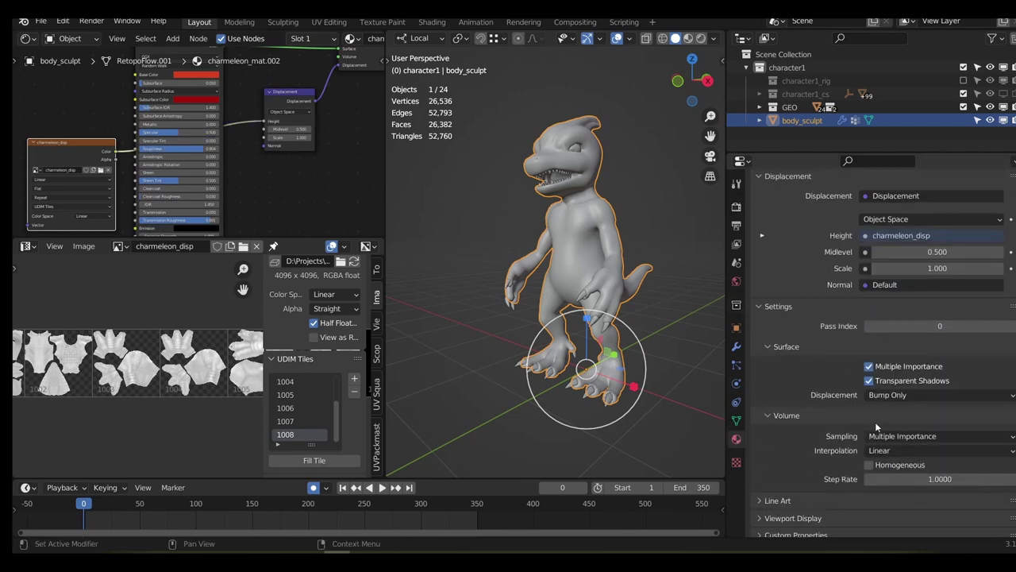
click(910, 395)
click(913, 437)
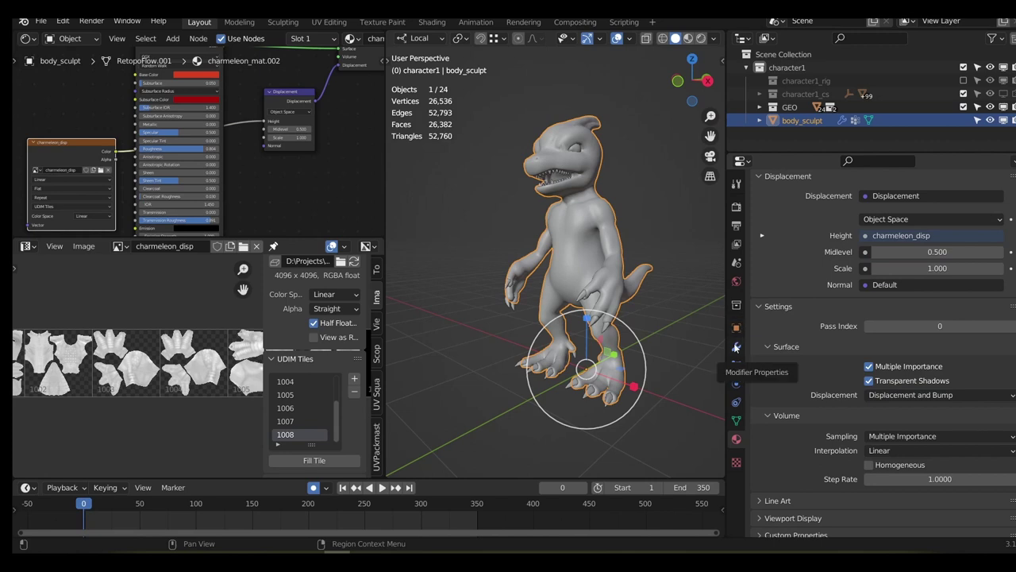
Switch the Cycles feature set to Experimental
click(736, 206)
click(933, 191)
click(932, 208)
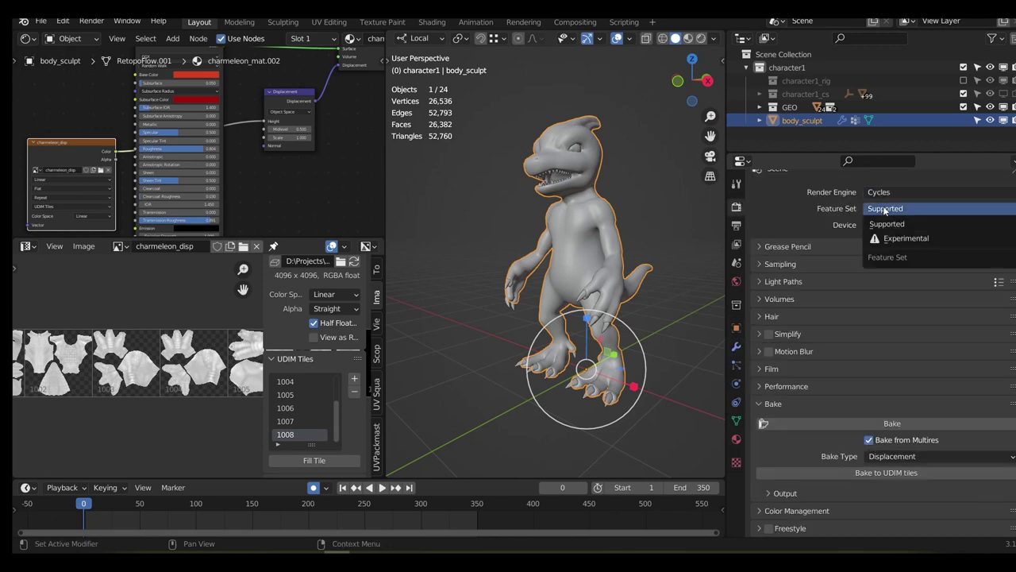
click(905, 238)
Replace body_sculpt's Multires modifier with a Subdivision Surface modifier that uses Adaptive Subdivision
click(735, 346)
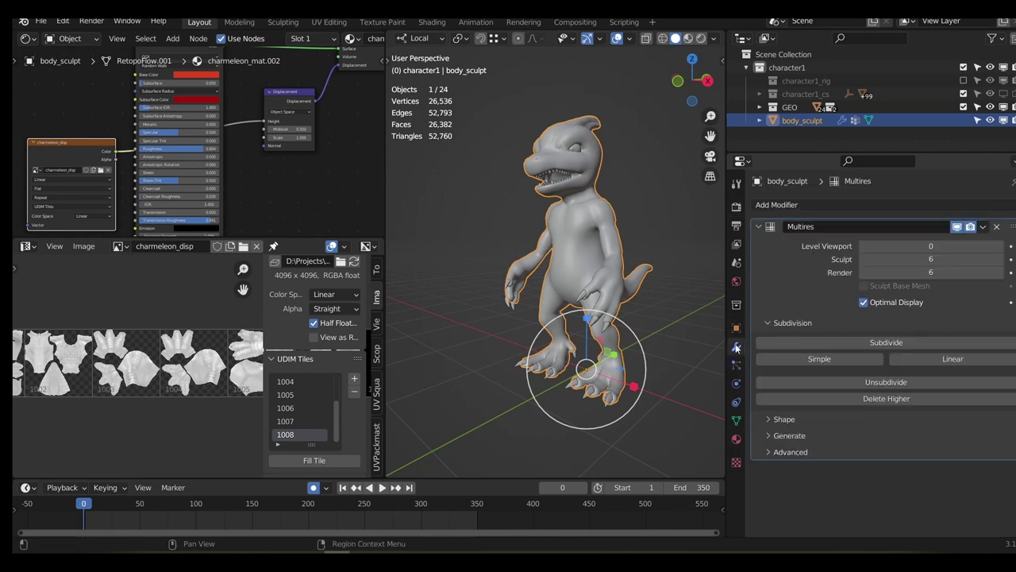
click(999, 231)
click(925, 208)
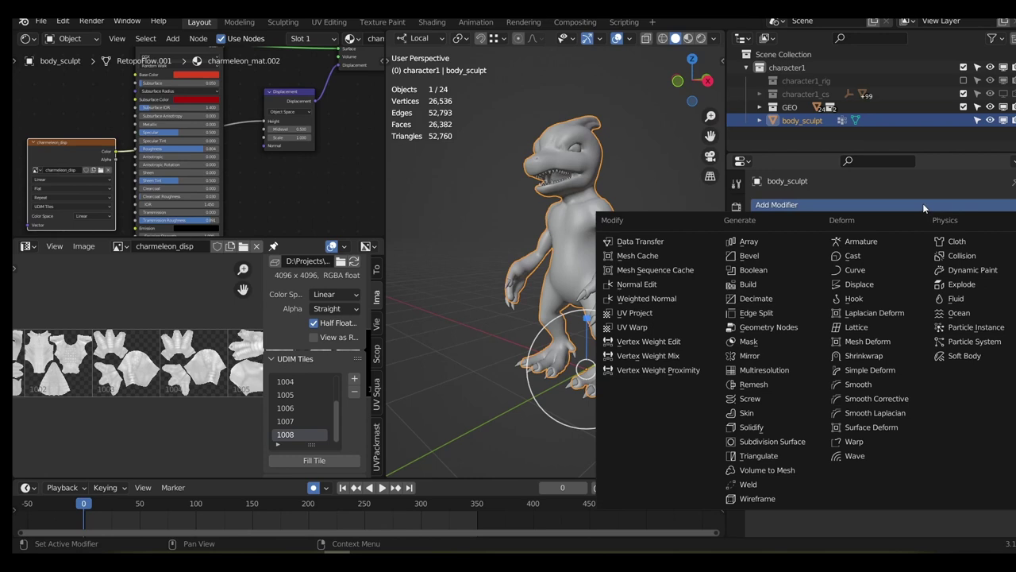
click(784, 440)
click(864, 262)
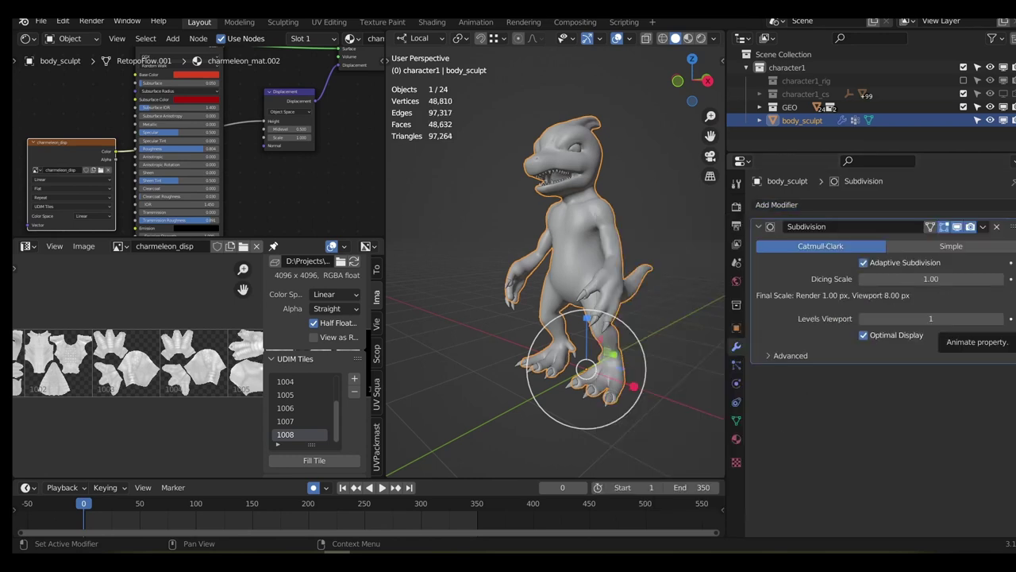
Preview the displaced body in Rendered viewport shading with the overlays hidden
key(z)
click(696, 167)
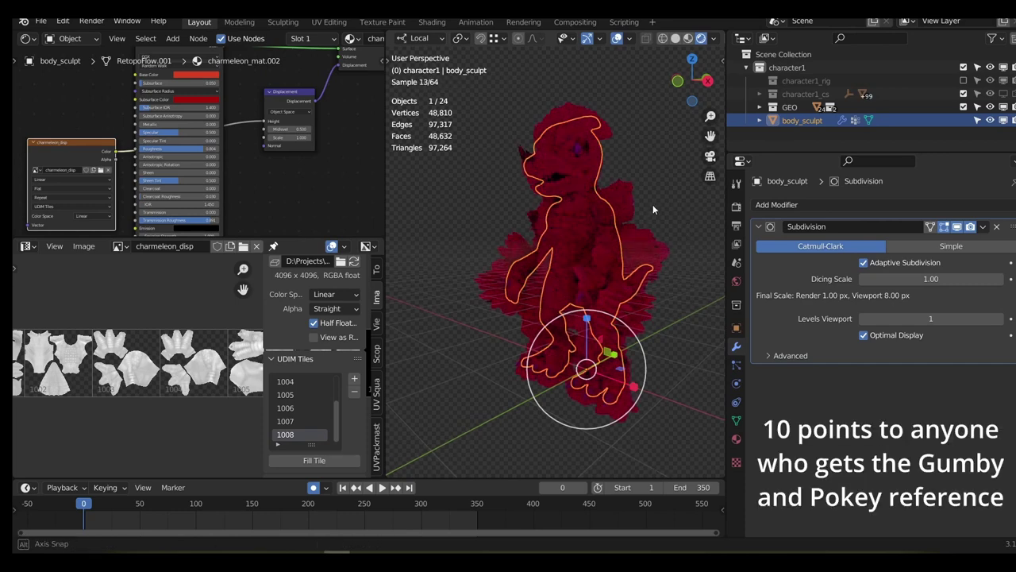
alt+drag(653, 205, 640, 205)
key(z)
click(640, 131)
middle_drag(644, 193, 614, 190)
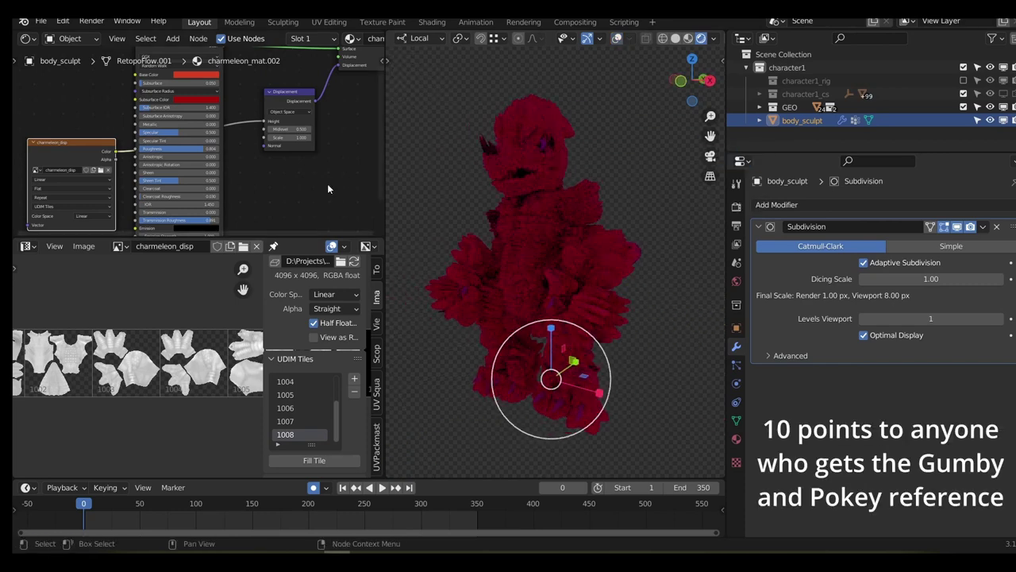
Set the Displacement node's Scale to 0.1
scroll(327, 183, up, 3)
click(238, 156)
text(.1)
key(Return)
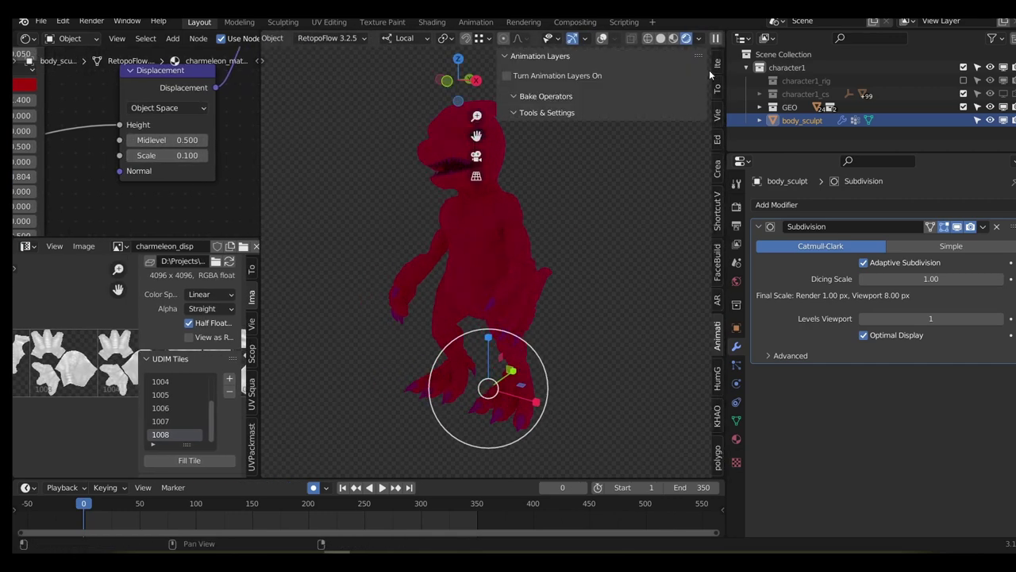
Hide the sidebar, check the world's mapping settings, and examine the rendered Charmeleon's displaced surface up close and from another angle
click(717, 64)
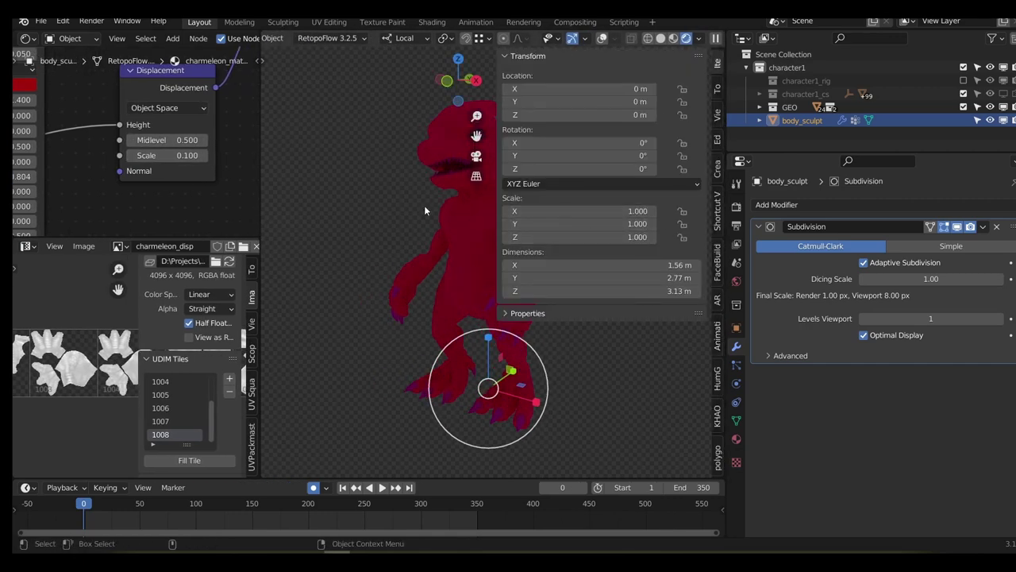
key(n)
click(736, 280)
scroll(871, 390, down, 6)
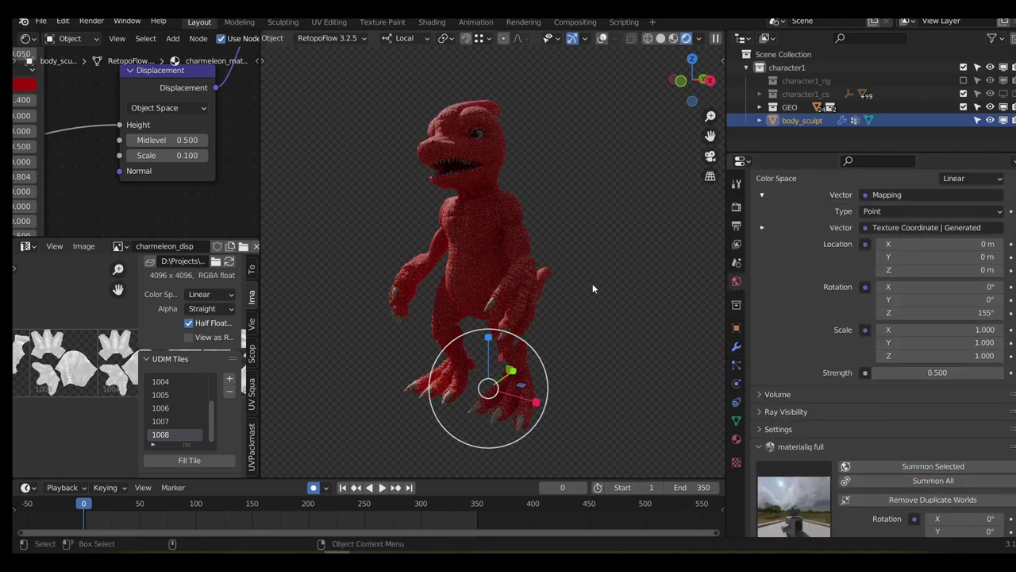
middle_drag(594, 287, 608, 237)
scroll(629, 207, up, 5)
middle_drag(515, 259, 579, 255)
scroll(555, 258, down, 5)
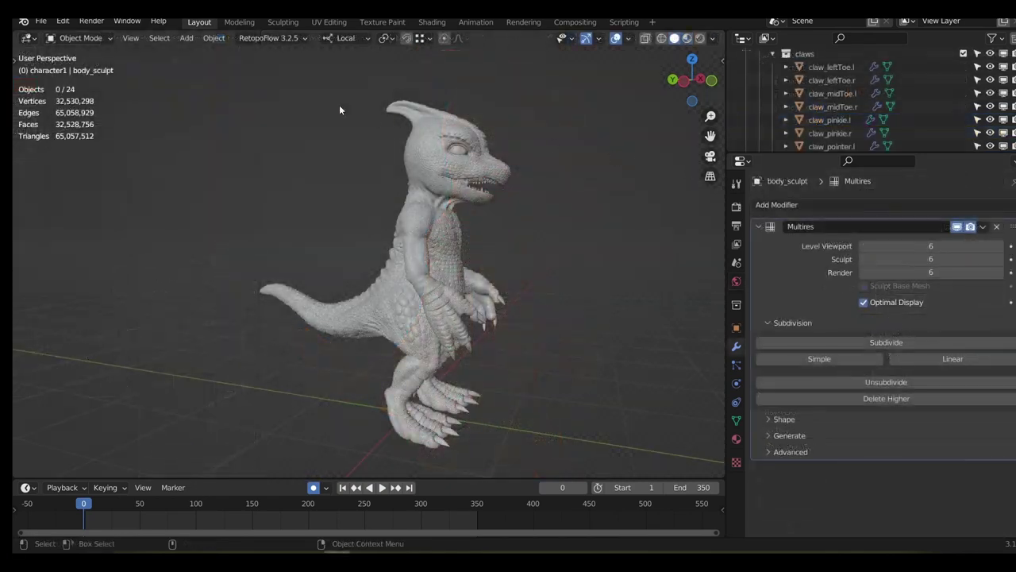
Select all the Charmeleon meshes and set up an FBX export into the Pokemon Fan Film 3D exports folder
mouse_move(248, 97)
mouse_down()
mouse_move(464, 279)
mouse_move(621, 452)
mouse_up()
click(41, 21)
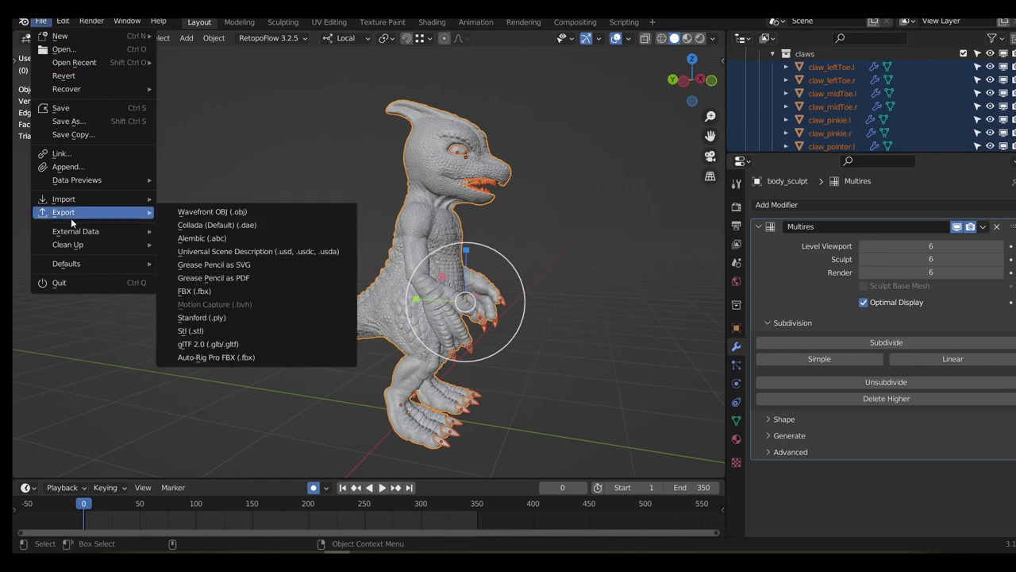
mouse_move(83, 213)
click(216, 291)
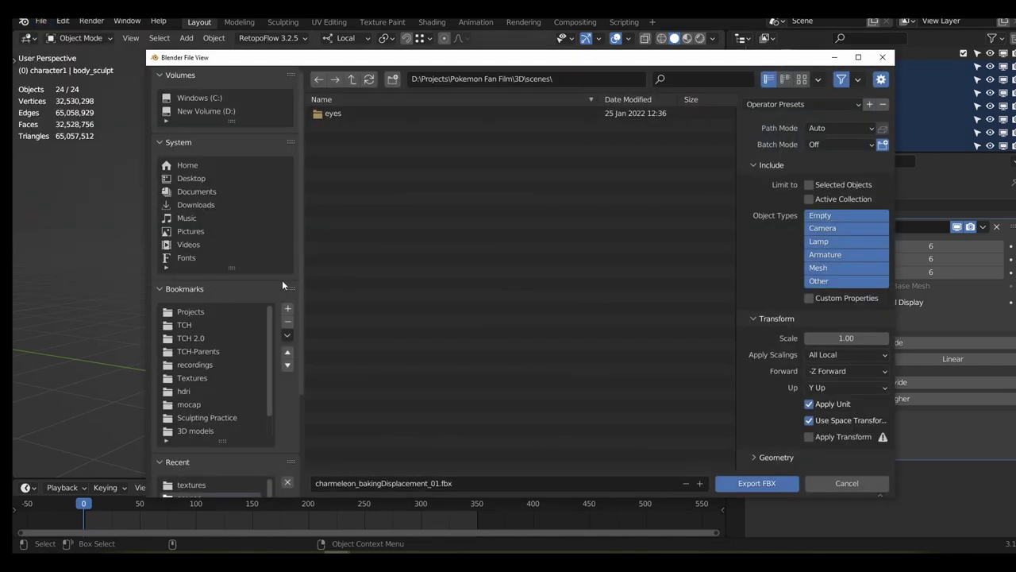
click(352, 79)
click(342, 150)
click(343, 150)
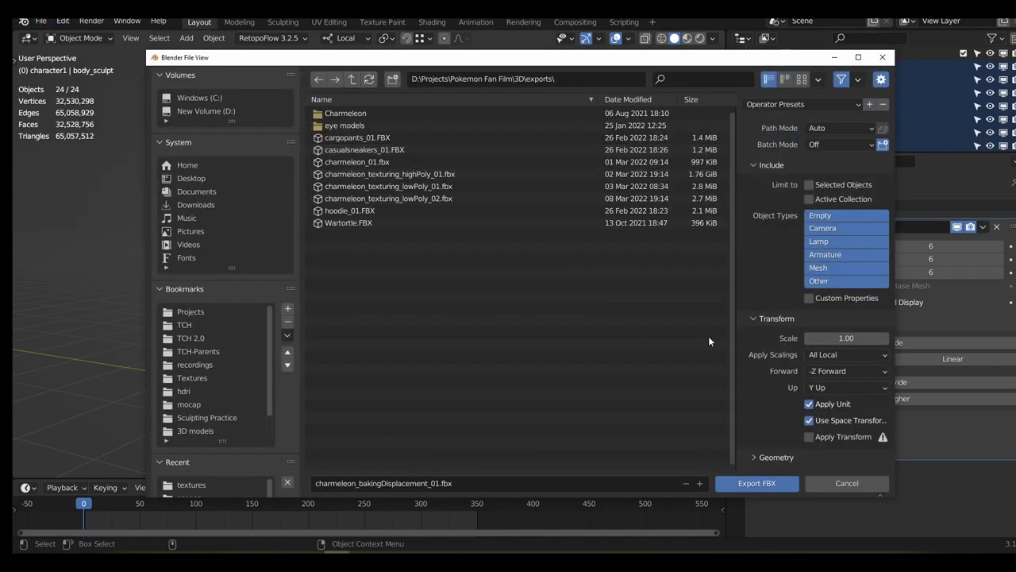
scroll(784, 429, down, 2)
click(785, 429)
scroll(762, 389, down, 3)
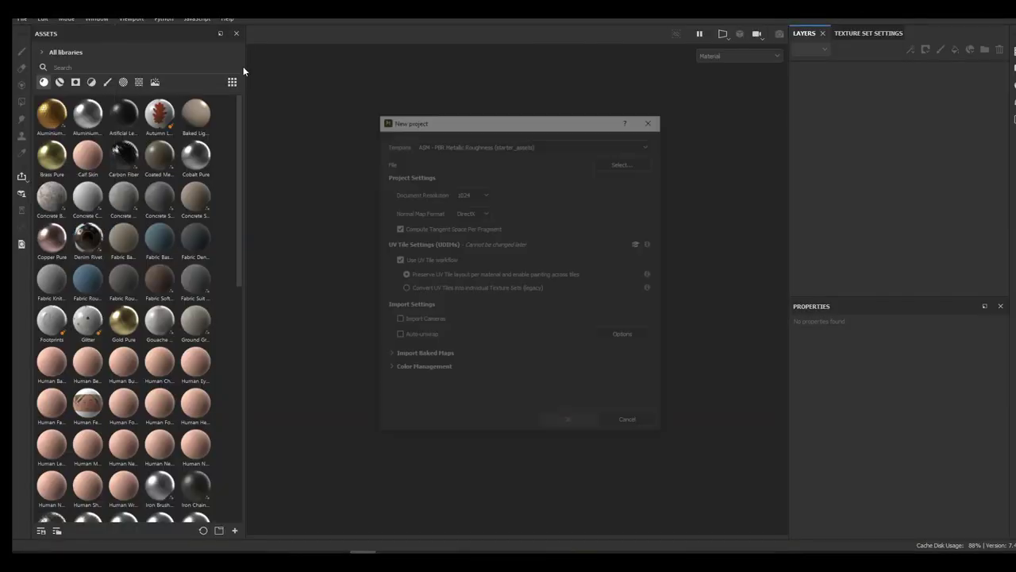
Switch to Substance 3D Painter and create a UV Tile workflow project from the Charmeleon's low-poly mesh
click(627, 163)
double_click(601, 223)
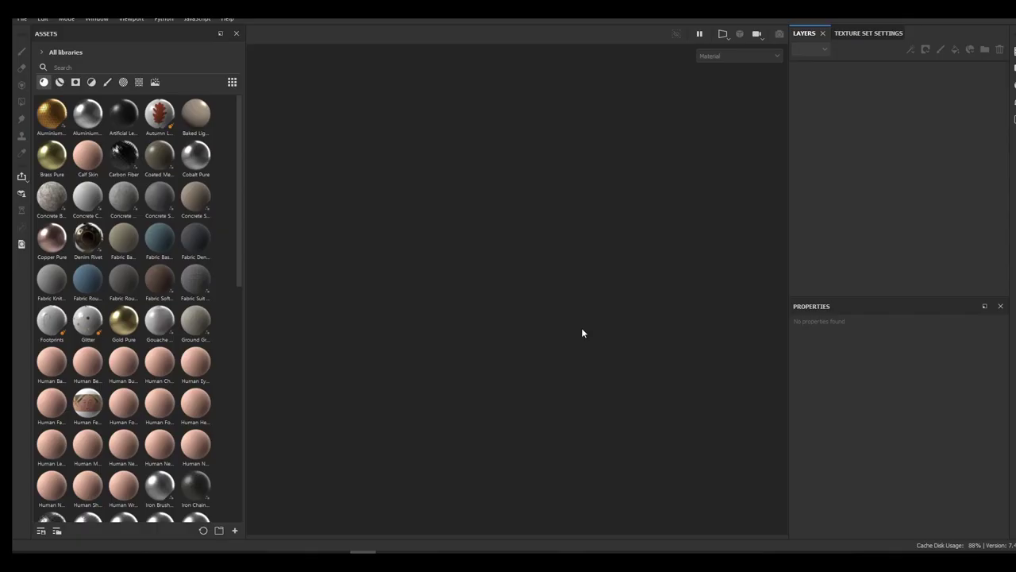
alt+drag(690, 309, 669, 252)
Bake all mesh maps at an output size of 4096, using the Charmeleon's high-poly export as the high-definition mesh
click(23, 18)
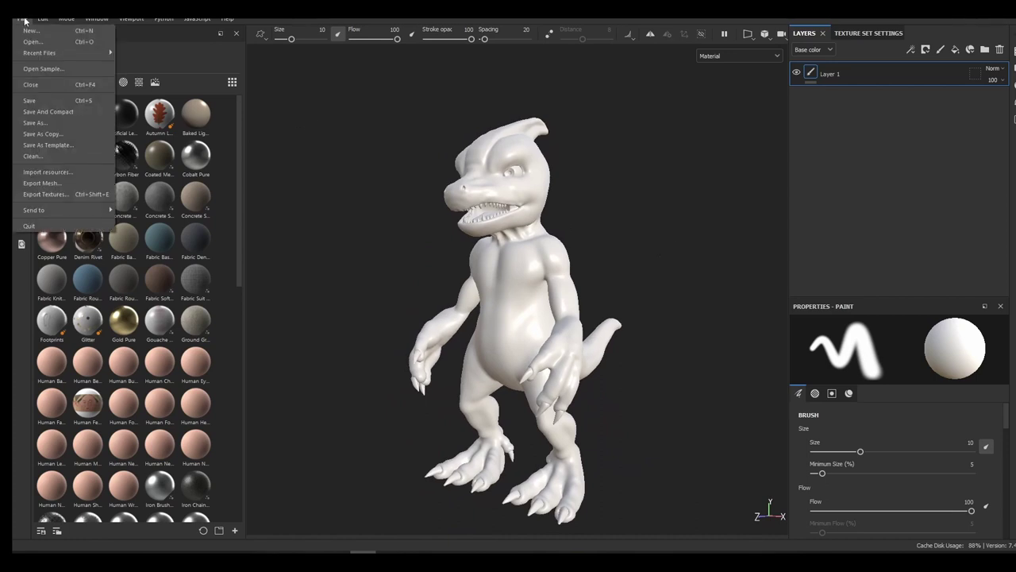
mouse_move(46, 20)
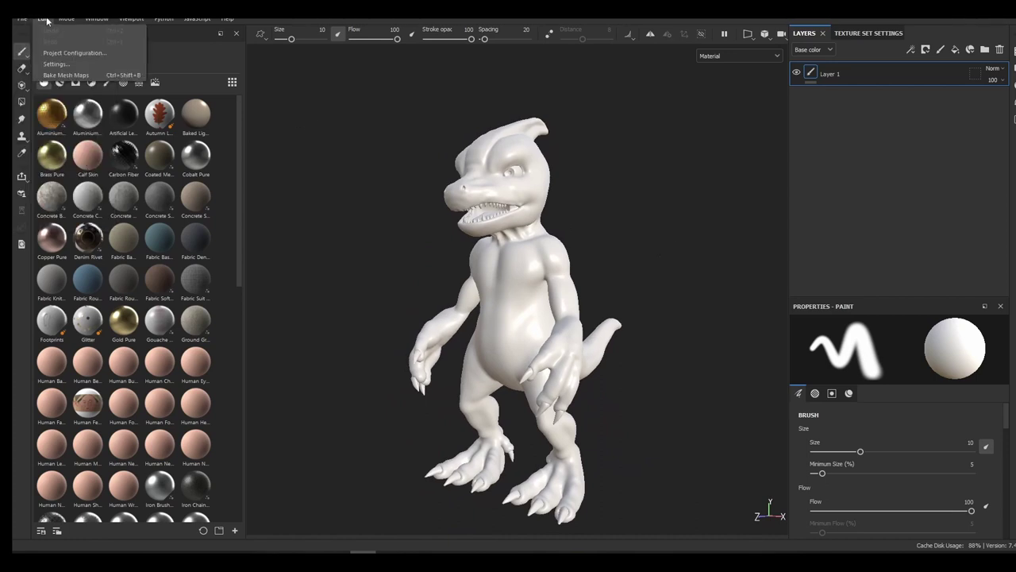
click(65, 75)
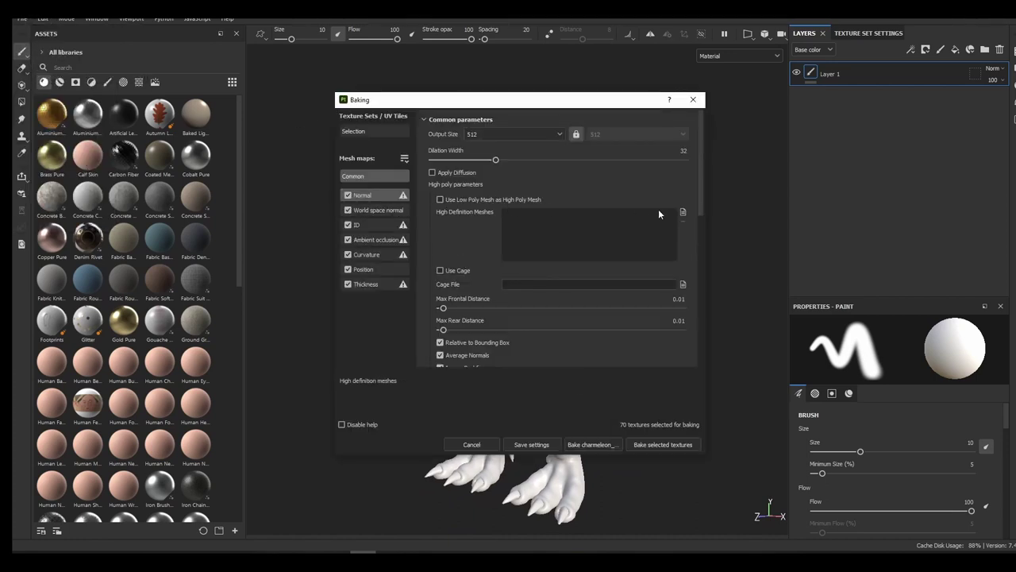
click(683, 212)
double_click(538, 202)
click(517, 135)
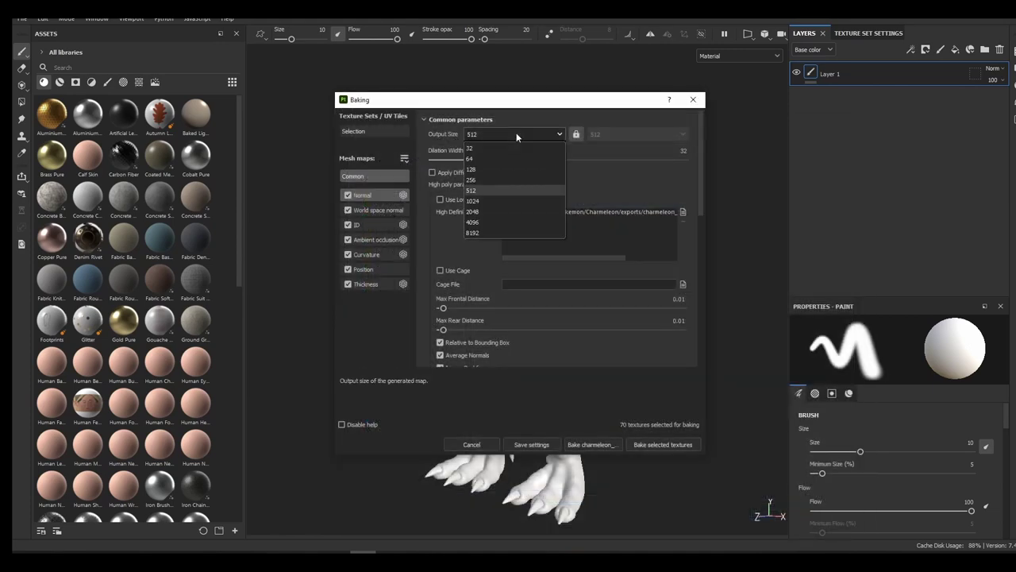
click(481, 223)
scroll(555, 307, down, 1)
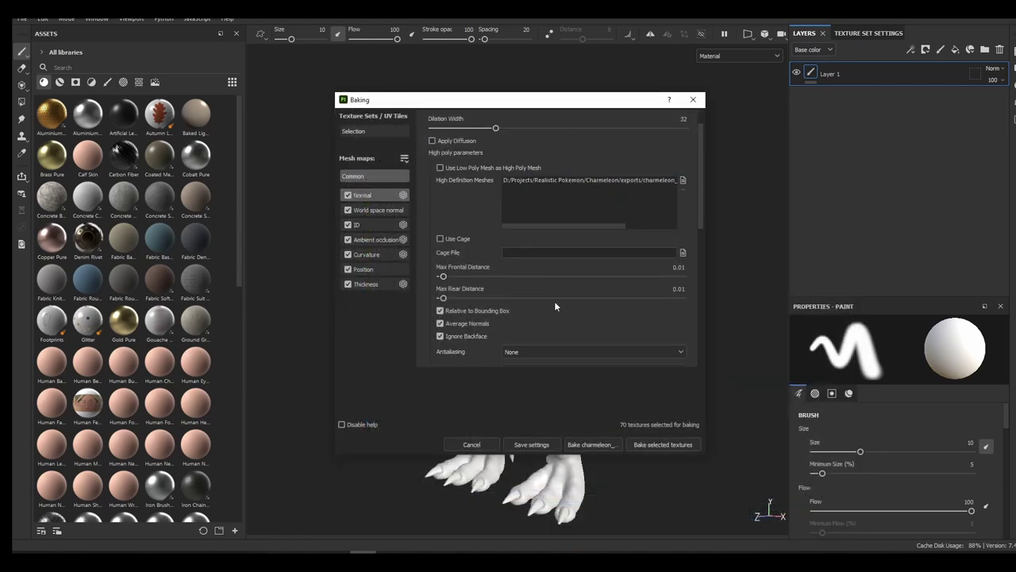
click(656, 444)
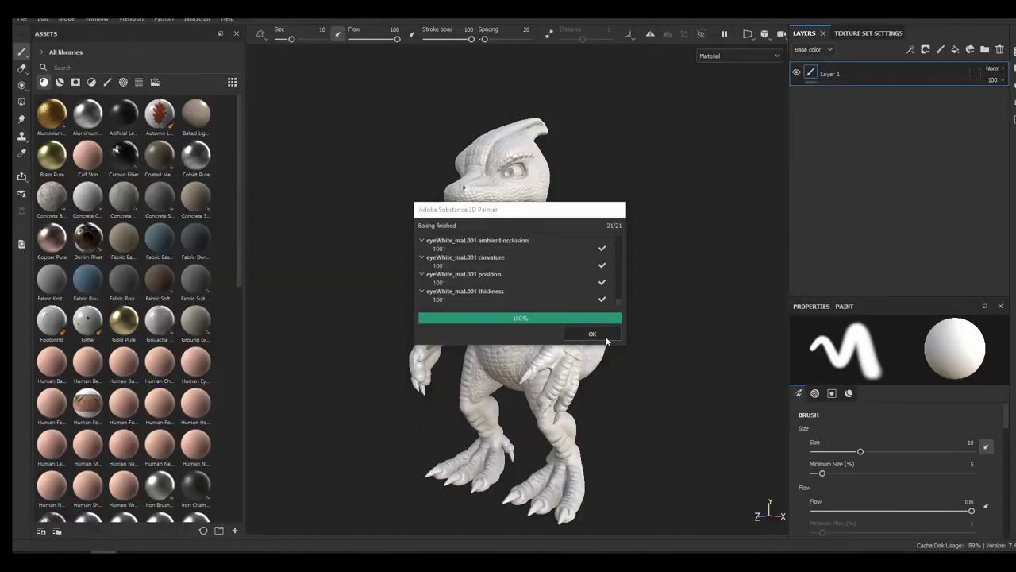
Examine the baked scale detail on the Charmeleon's torso, arms and head from several angles
alt+drag(666, 275, 670, 297)
alt+right_drag(669, 298, 697, 290)
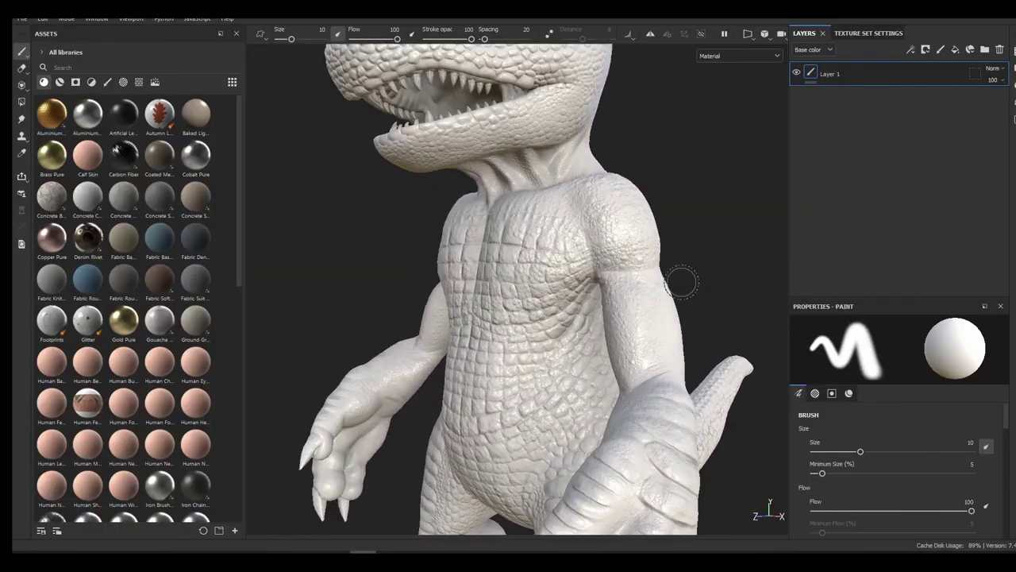
alt+middle_drag(680, 281, 745, 289)
alt+drag(745, 289, 663, 297)
alt+right_drag(663, 296, 689, 301)
alt+drag(689, 302, 717, 300)
alt+right_drag(717, 300, 469, 240)
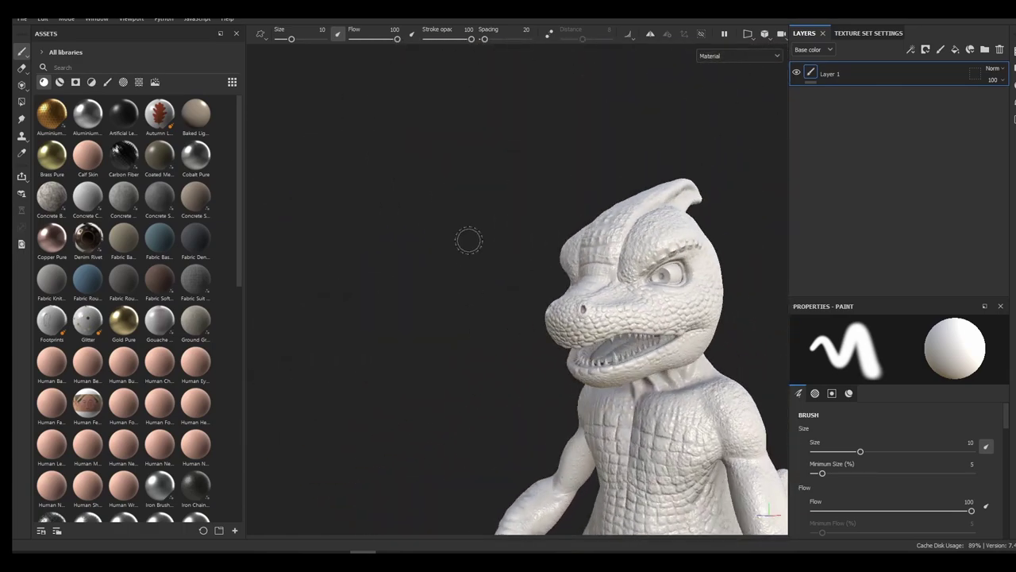
alt+drag(469, 241, 512, 292)
alt+right_drag(512, 292, 540, 270)
alt+middle_drag(540, 270, 580, 350)
click(42, 18)
click(63, 38)
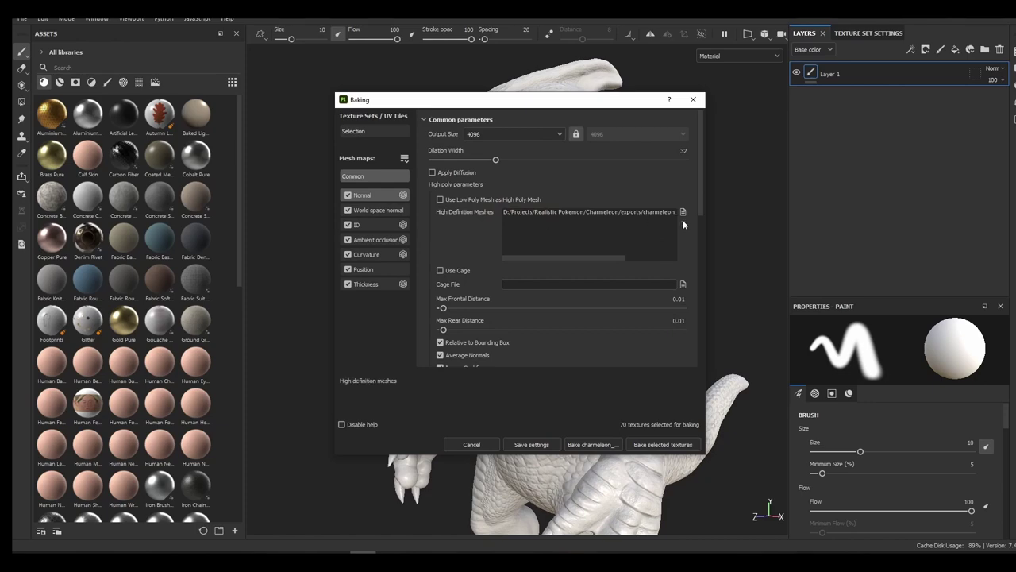
click(662, 214)
key(Delete)
click(693, 100)
Save the project as charmeleon_texturing_01.spp in the Charmeleon textures folder, replacing the existing file
alt+right_drag(671, 166, 664, 259)
alt+middle_drag(664, 258, 619, 187)
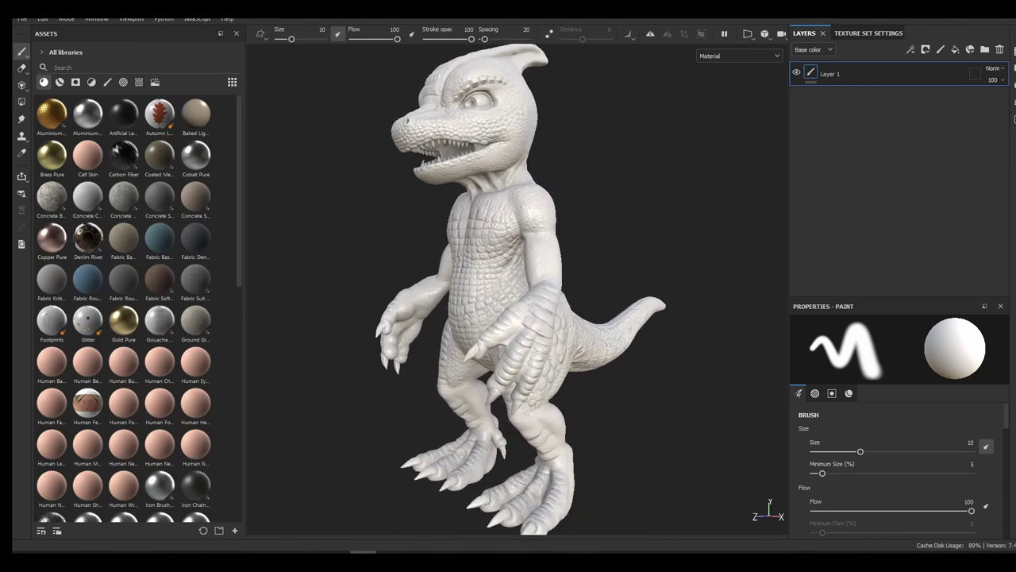
alt+right_drag(620, 187, 602, 164)
alt+middle_drag(602, 165, 615, 174)
click(23, 19)
click(47, 124)
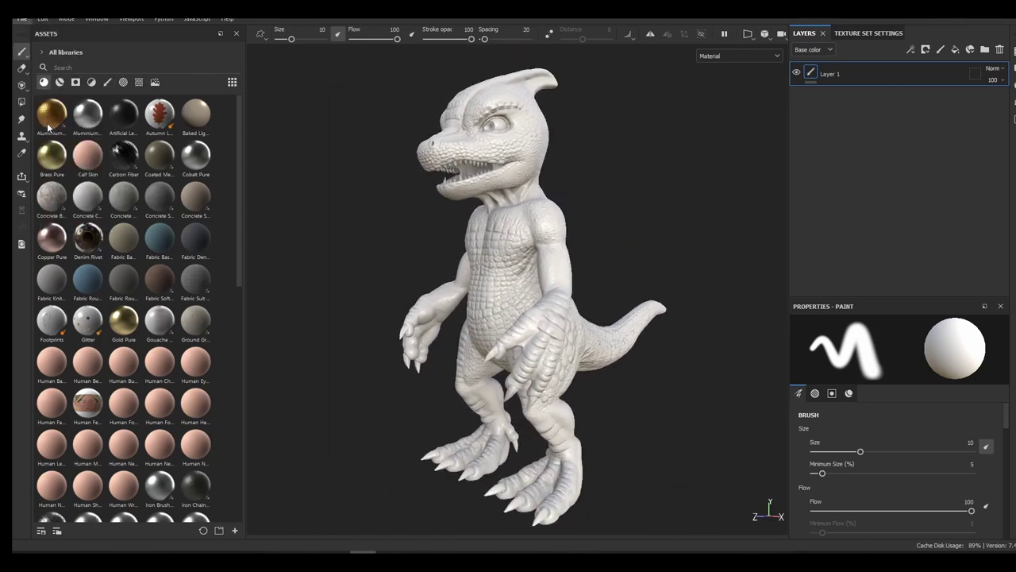
click(221, 115)
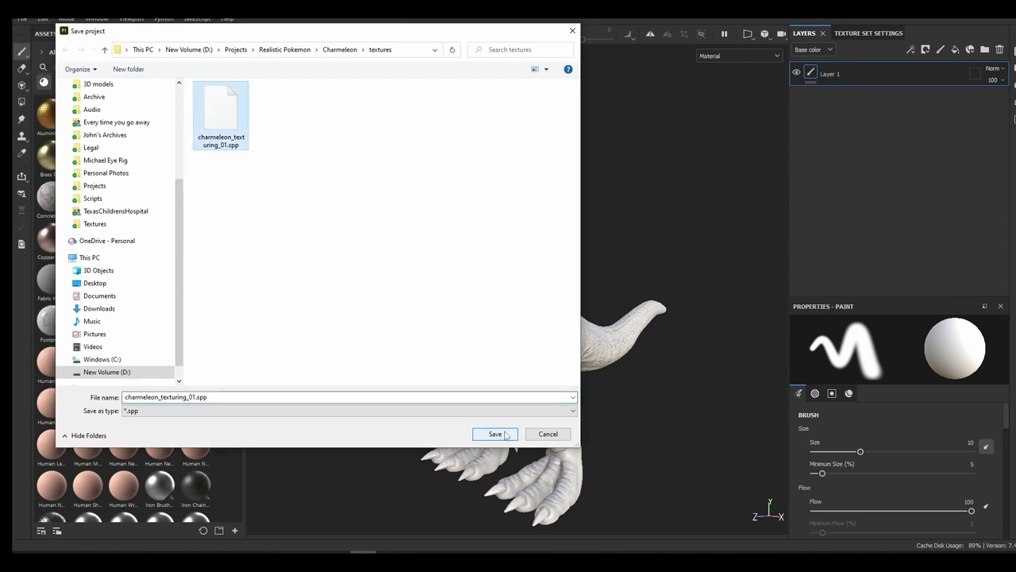
click(495, 433)
click(543, 282)
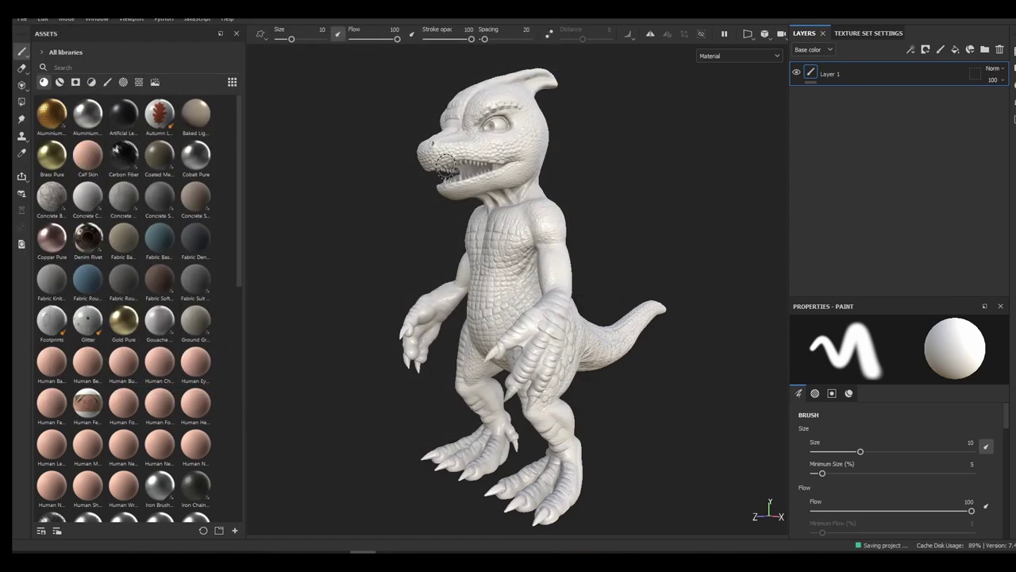
Search the smart materials for skin, add Creature Skin Alien Blue to the layer stack, and delete Layer 1
click(95, 63)
text(skin)
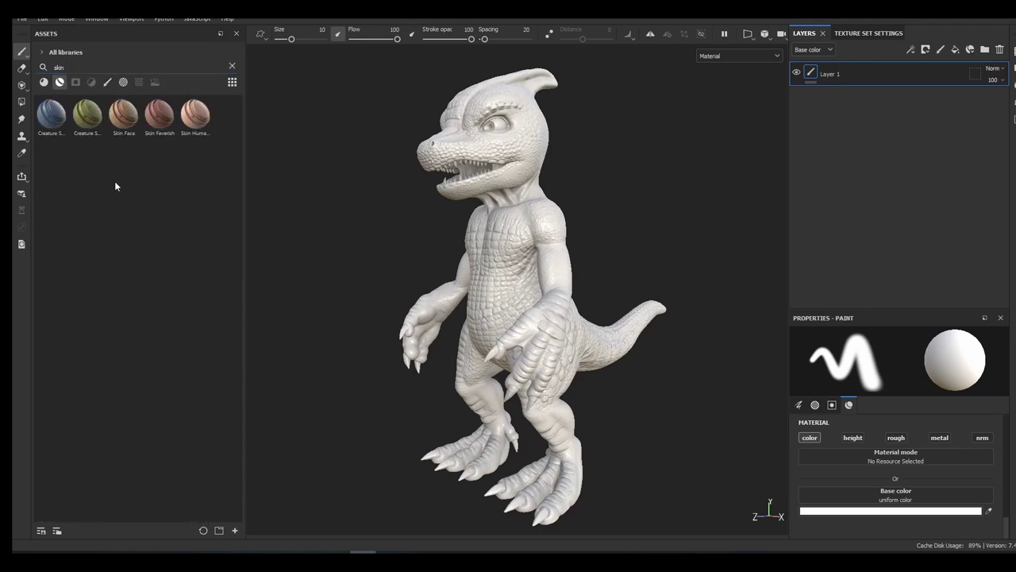
drag(50, 115, 850, 148)
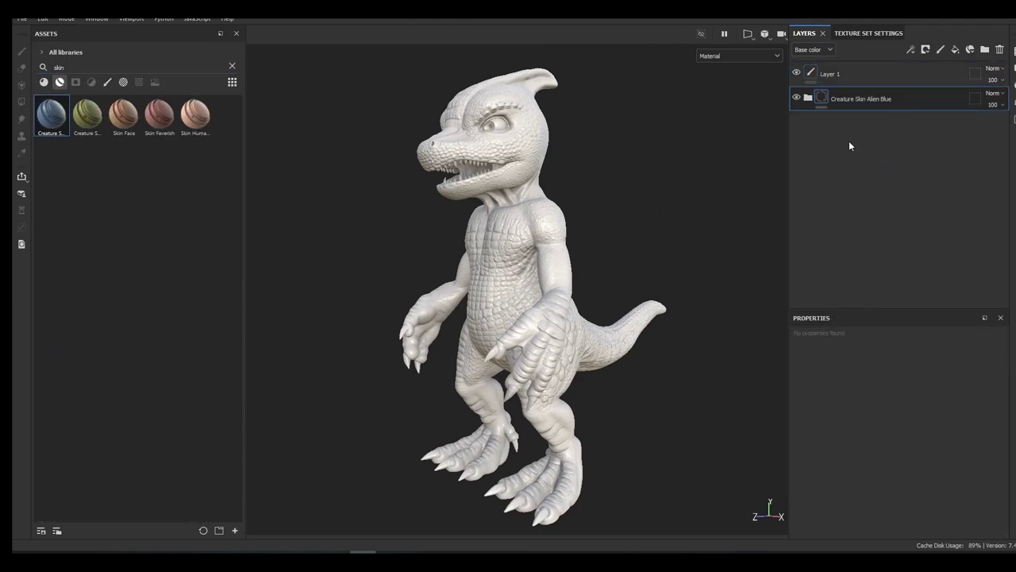
click(868, 74)
key(Delete)
Add the Skin Face and Creature Teeth smart materials below the Creature Skin Alien Blue layer
drag(123, 115, 896, 166)
drag(72, 67, 47, 68)
text(tee)
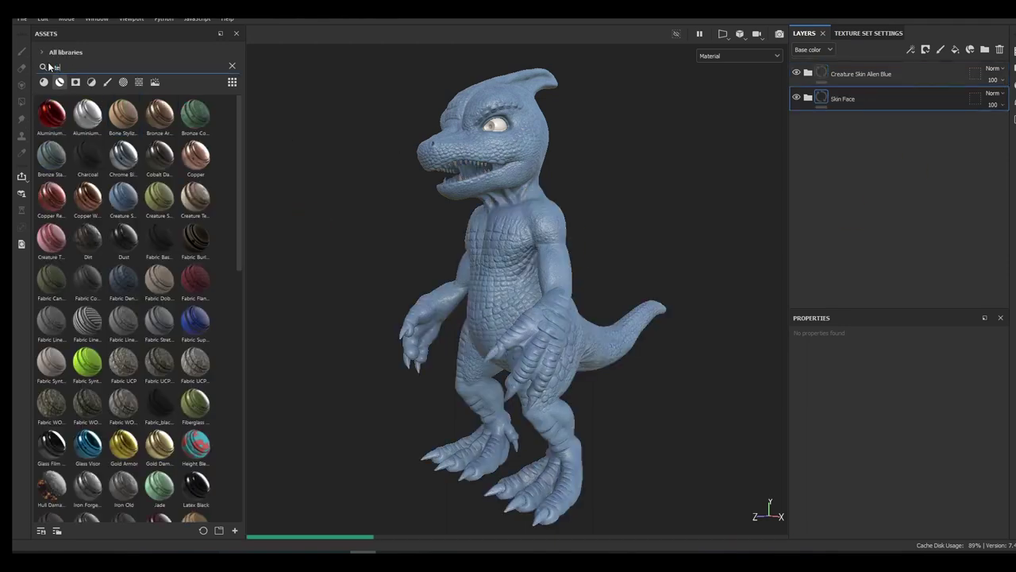
text(th)
drag(51, 115, 849, 174)
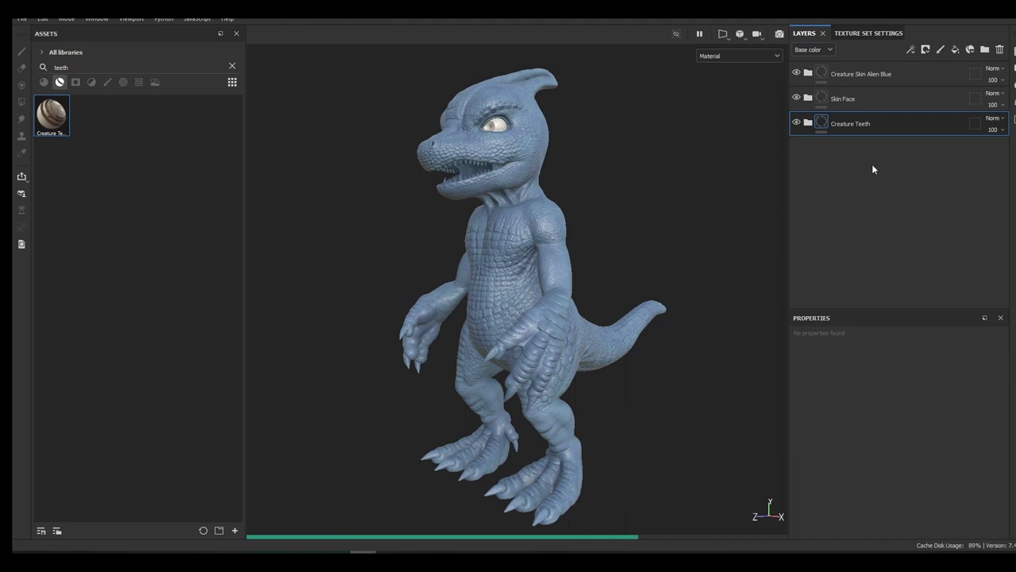
Add a mask with color selection to the Creature Skin Alien Blue layer
click(874, 77)
right_click(929, 73)
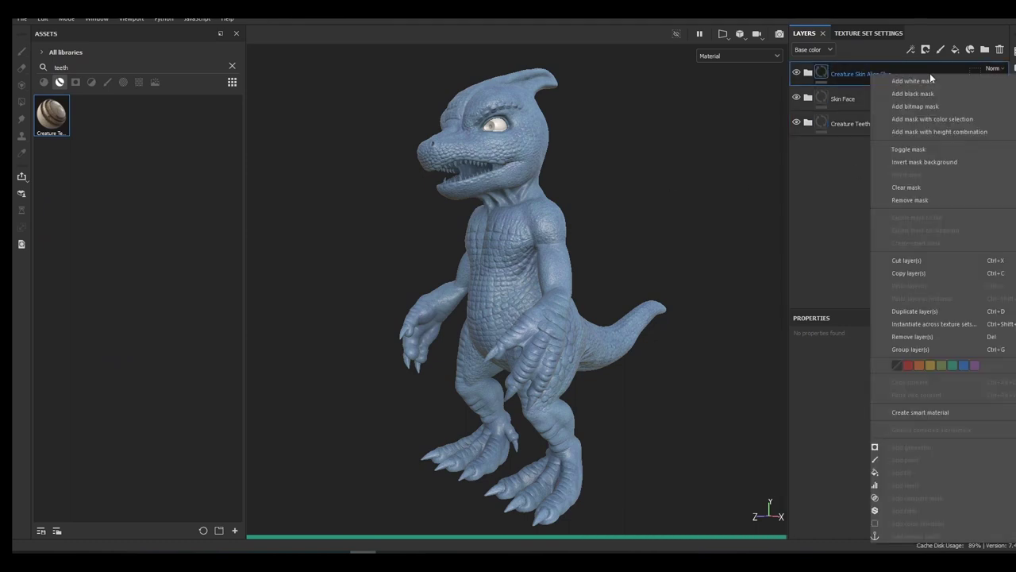
click(933, 118)
alt+middle_drag(710, 227, 705, 223)
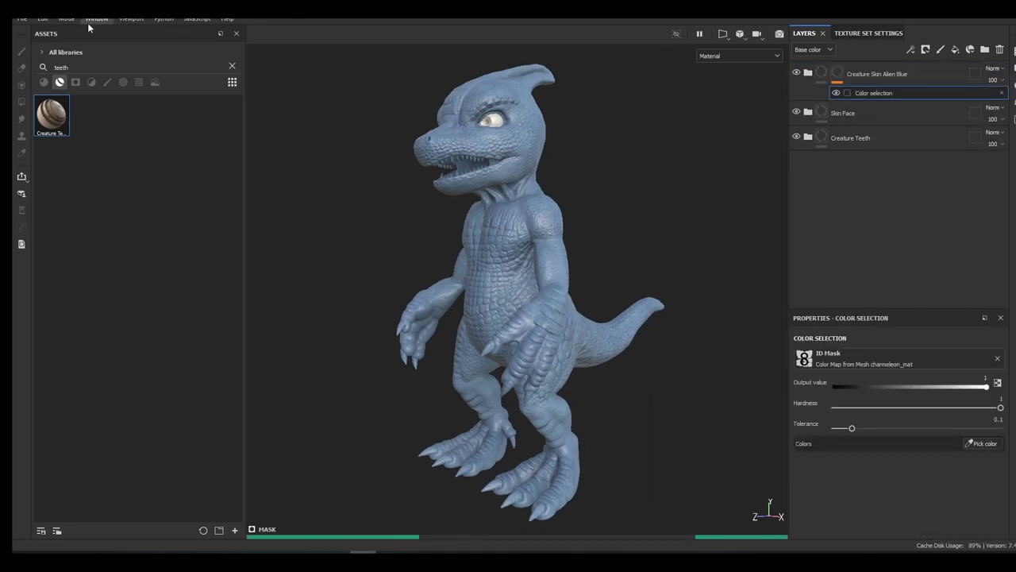
Limit the mesh map baking to the ID map by deselecting all the other maps
click(43, 19)
click(73, 77)
click(361, 227)
click(348, 195)
click(347, 210)
click(348, 239)
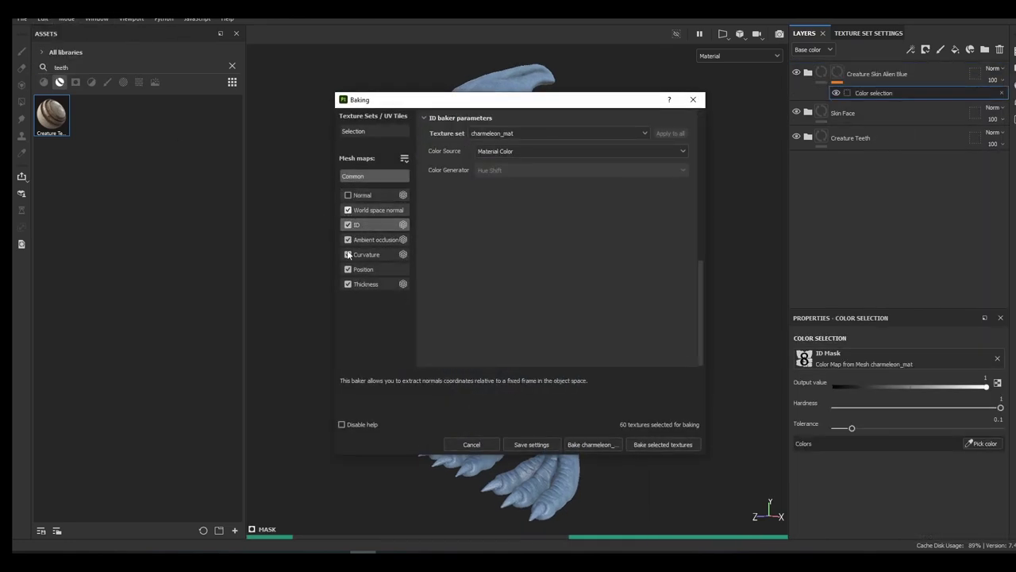
click(348, 254)
click(348, 269)
click(347, 285)
Set the ID baker's Color Source to Mesh ID / Polygroup and bake the selected textures
click(514, 152)
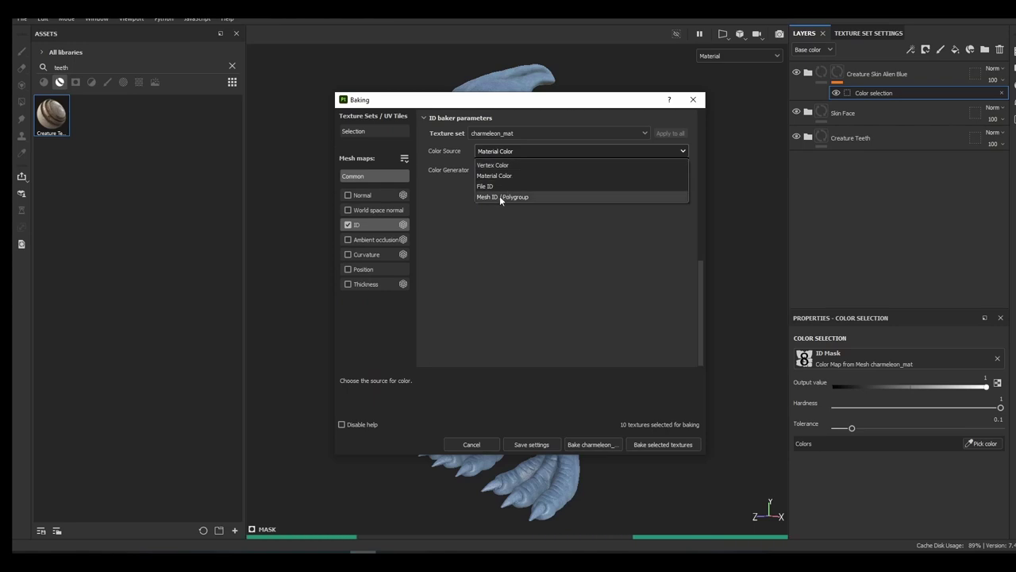
click(499, 196)
click(663, 444)
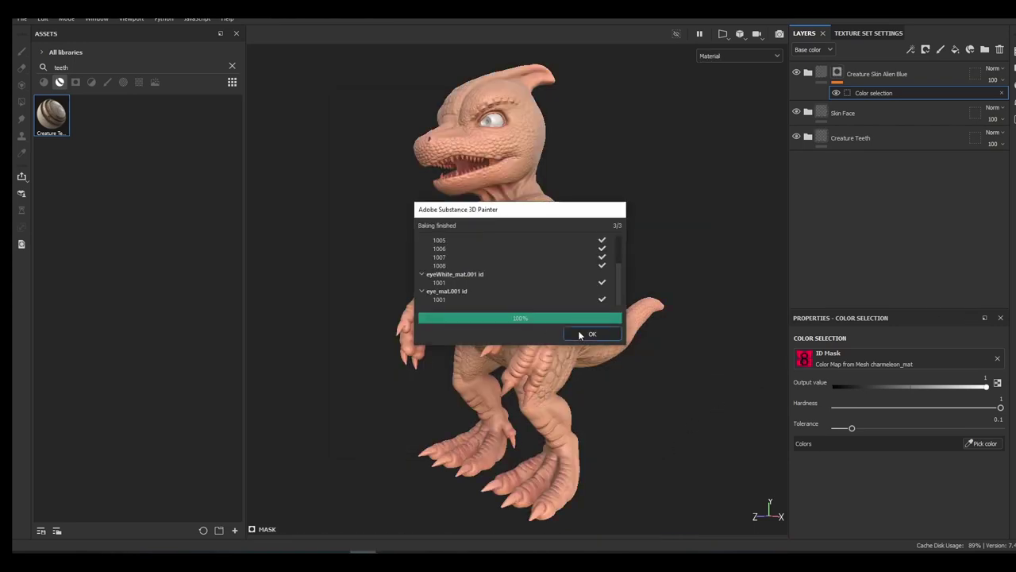
click(587, 333)
Pick the body's pink-red ID color for the Creature Skin Alien Blue layer's color selection mask
click(982, 443)
click(603, 257)
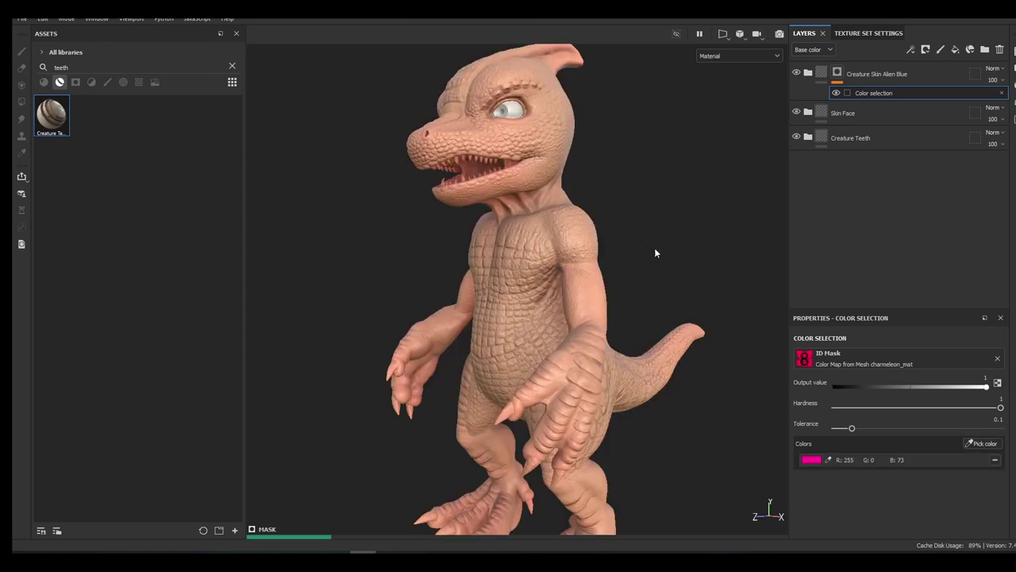
alt+drag(659, 234, 670, 216)
Add a mask with color selection to the Creature Teeth layer
right_click(870, 140)
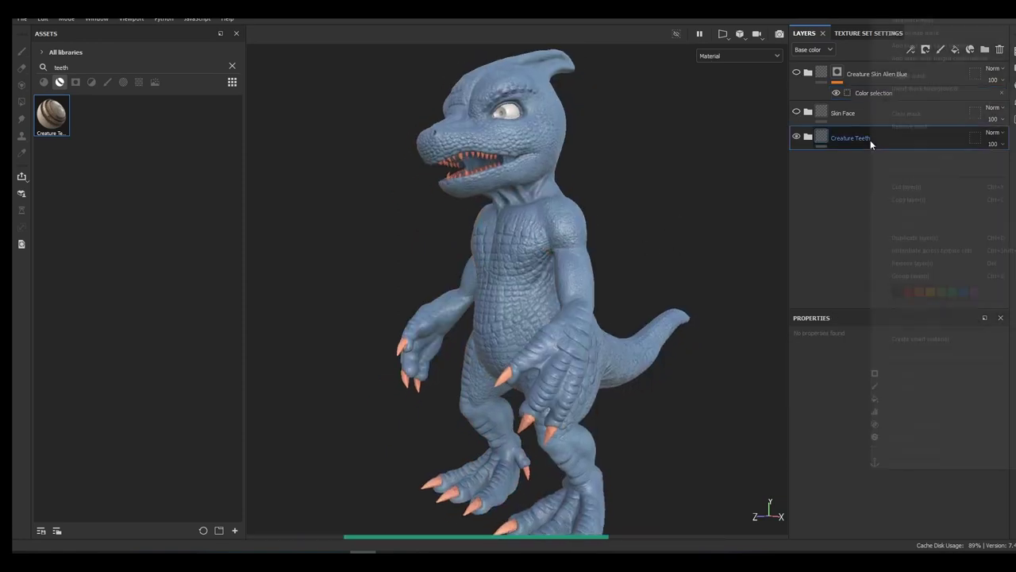
click(921, 47)
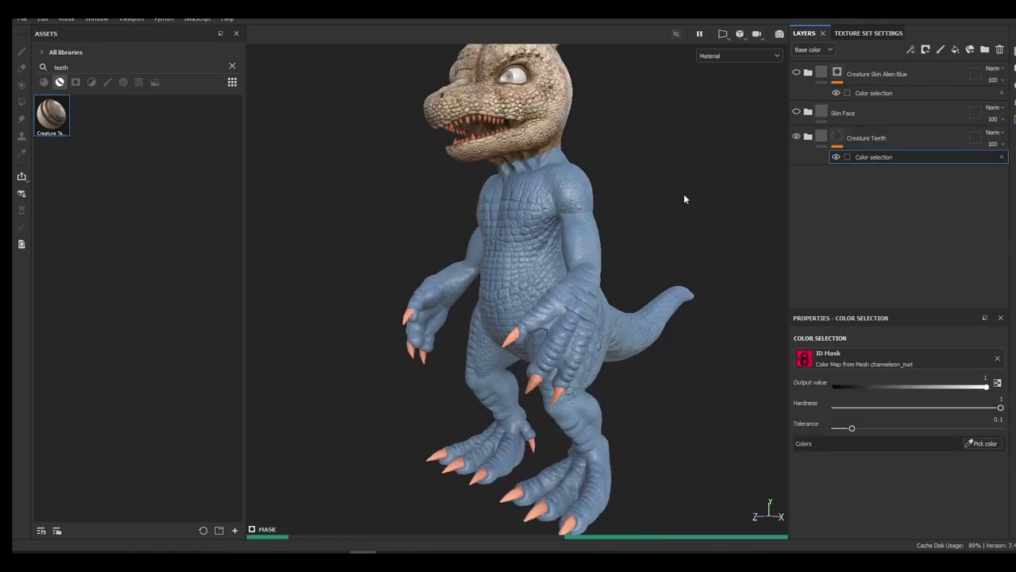
alt+drag(685, 197, 679, 189)
Add the ID colors of one foot's three toe claws to the Creature Teeth layer's color selection mask
click(976, 443)
click(557, 479)
click(972, 444)
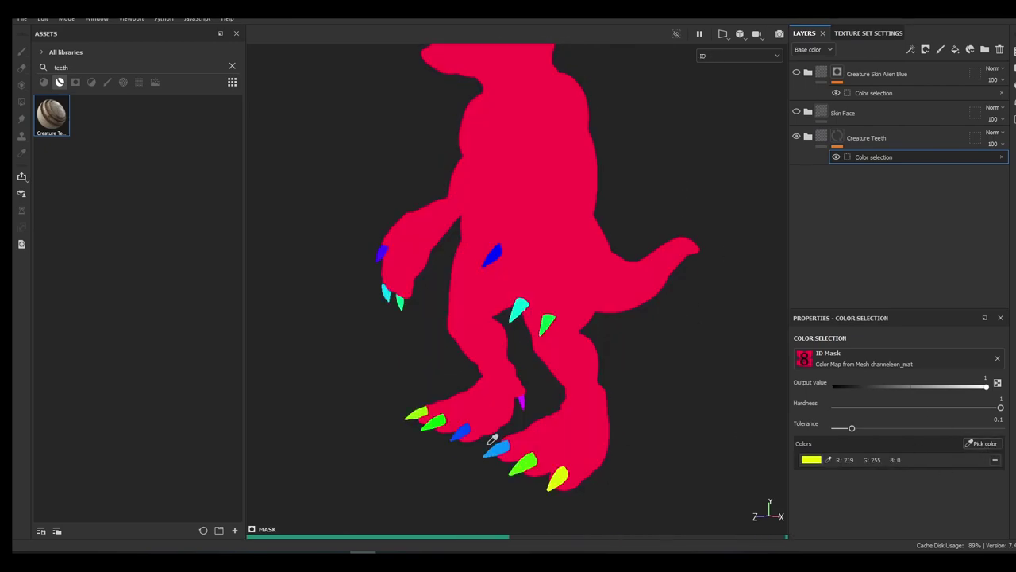
click(521, 466)
click(970, 444)
click(498, 451)
Add the ID colors of the other foot's toe claws and of both heel claws to the Creature Teeth mask
click(973, 444)
click(464, 429)
click(973, 444)
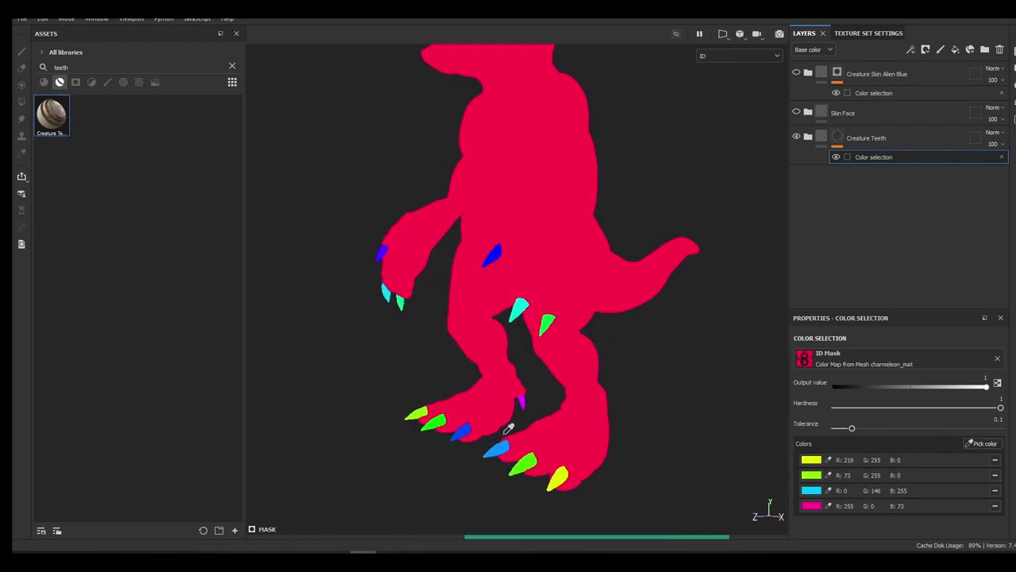
click(436, 422)
click(972, 444)
click(416, 414)
click(971, 443)
click(523, 402)
alt+shift+drag(548, 406, 672, 407)
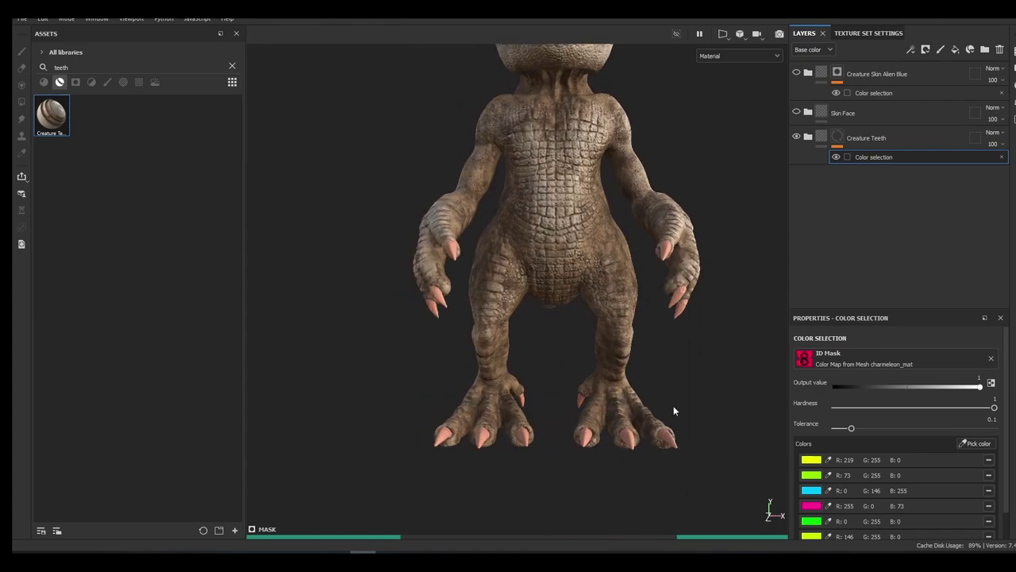
click(972, 444)
click(583, 400)
Add the ID colors of the finger claws on both hands to the Creature Teeth mask
click(971, 443)
click(679, 304)
alt+drag(726, 343, 687, 343)
click(971, 444)
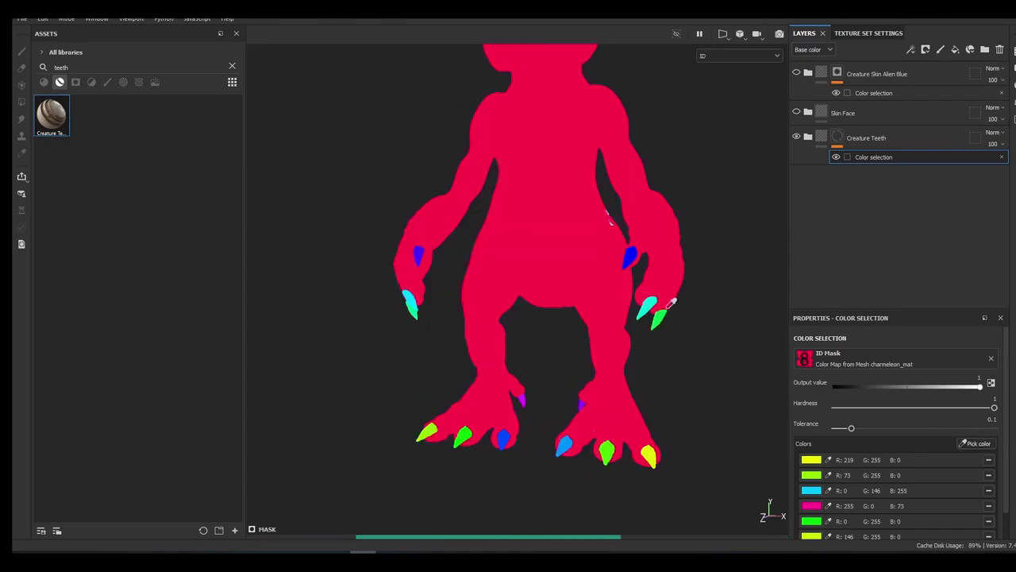
click(649, 306)
click(974, 443)
click(412, 313)
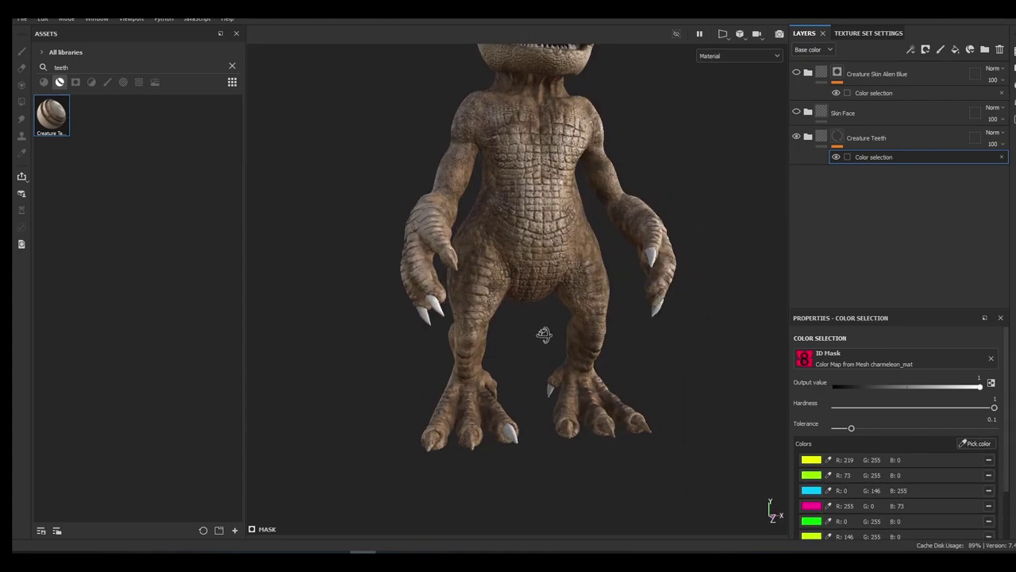
alt+drag(544, 334, 603, 334)
click(973, 443)
click(446, 304)
click(972, 443)
click(438, 310)
Add the ID color of the teeth in the mouth to the Creature Teeth mask
ctrl+alt+drag(548, 262, 548, 461)
alt+right_drag(603, 375, 746, 374)
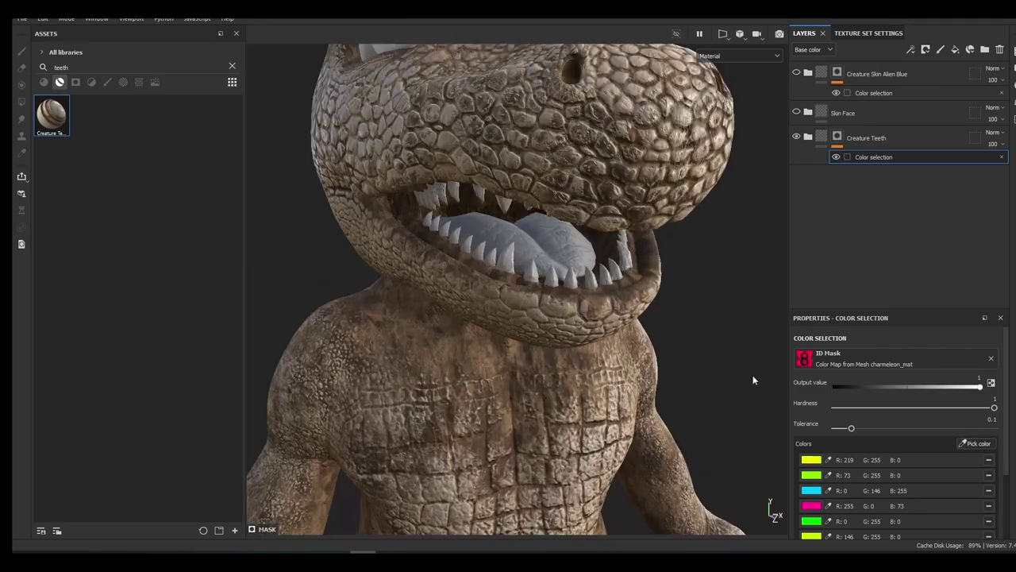
click(965, 442)
click(611, 270)
Find the Creature Tongue smart material, place it at the end of the layer stack and give it a color selection mask
alt+right_drag(699, 285, 611, 285)
alt+drag(611, 285, 650, 285)
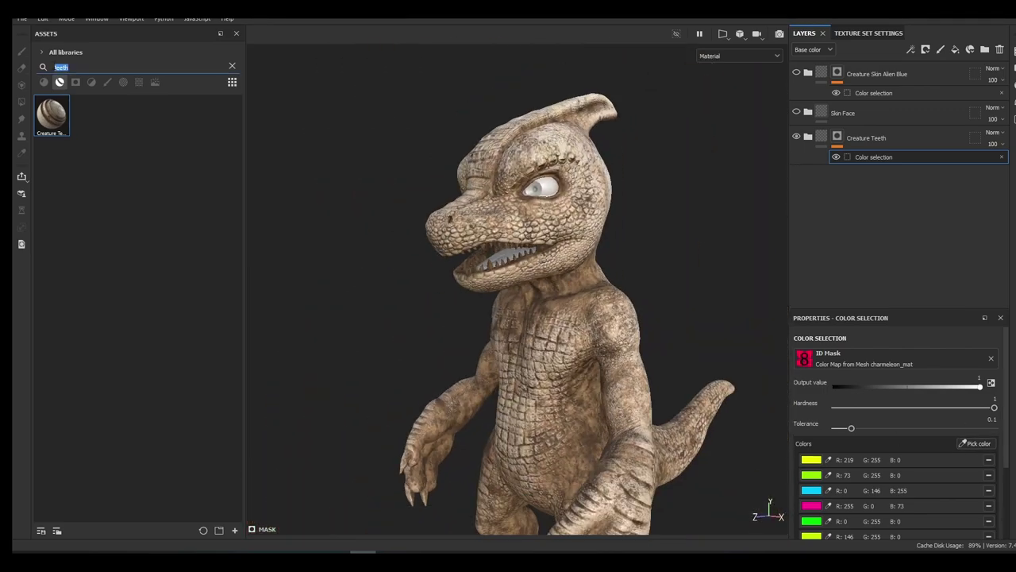
text(tongue)
drag(55, 126, 769, 222)
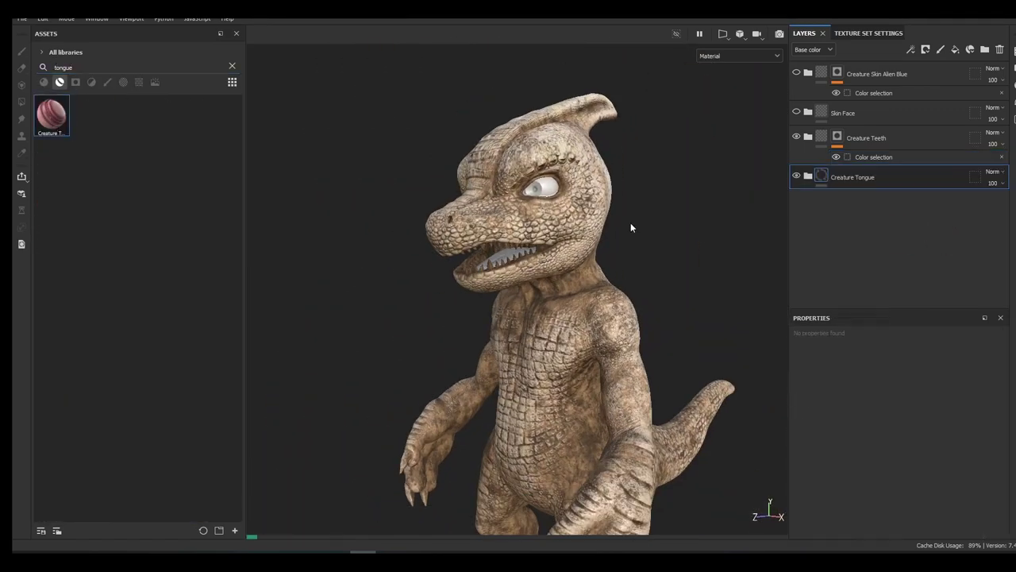
right_click(867, 180)
click(908, 151)
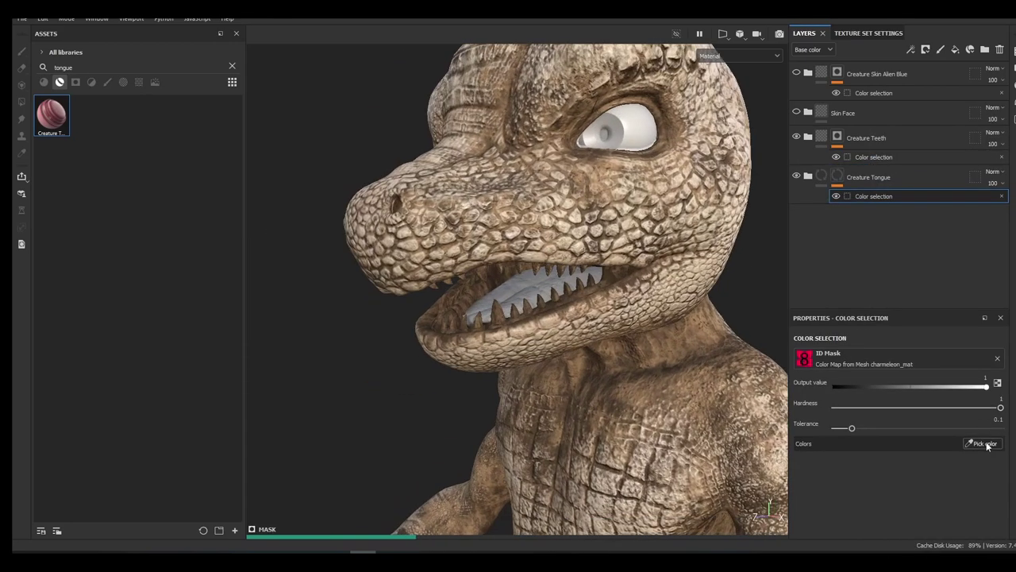
Sample a new color for the Skin layer's Color parameter with the color picker
scroll(574, 300, down, 5)
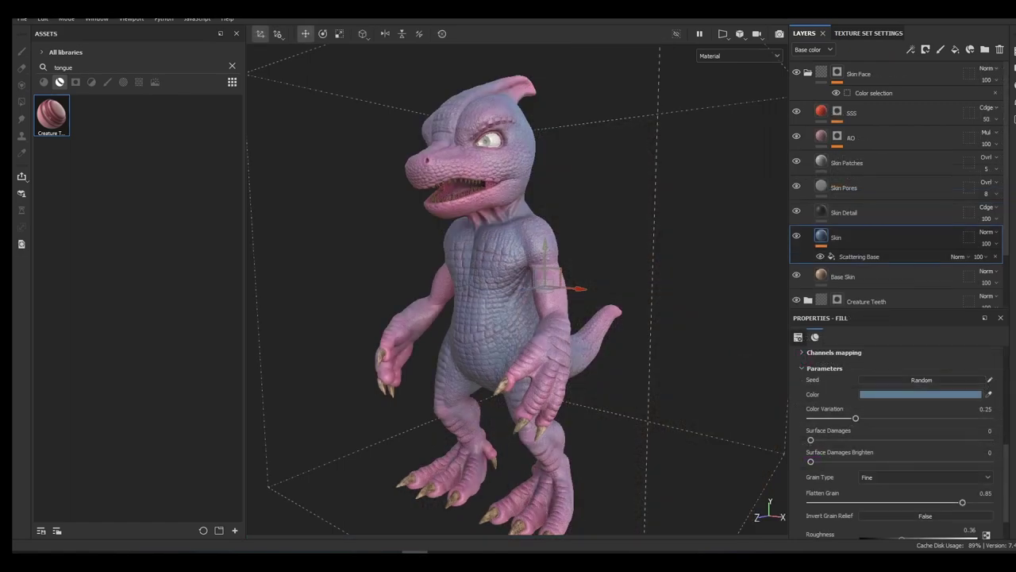
click(943, 393)
click(923, 402)
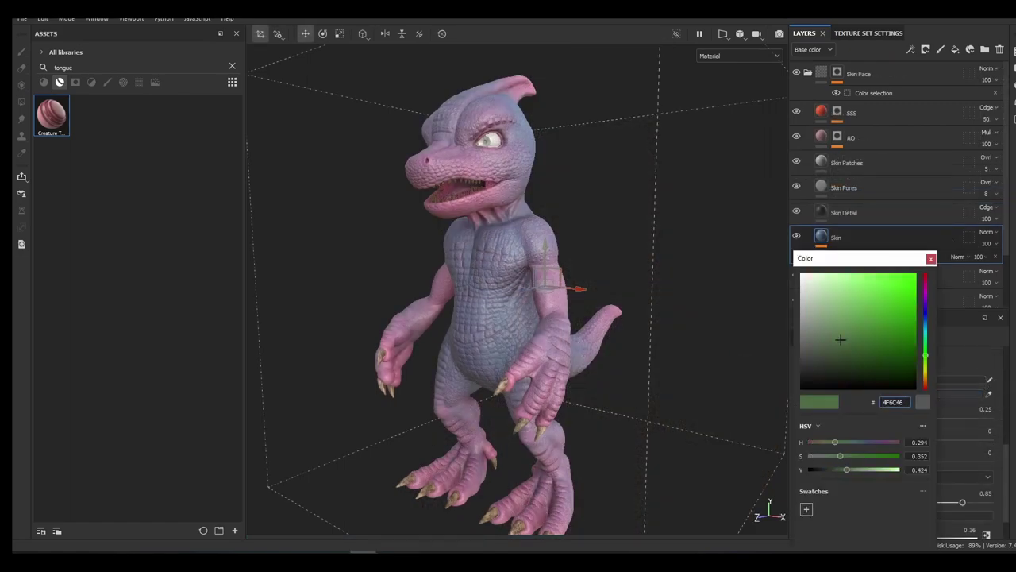
click(931, 263)
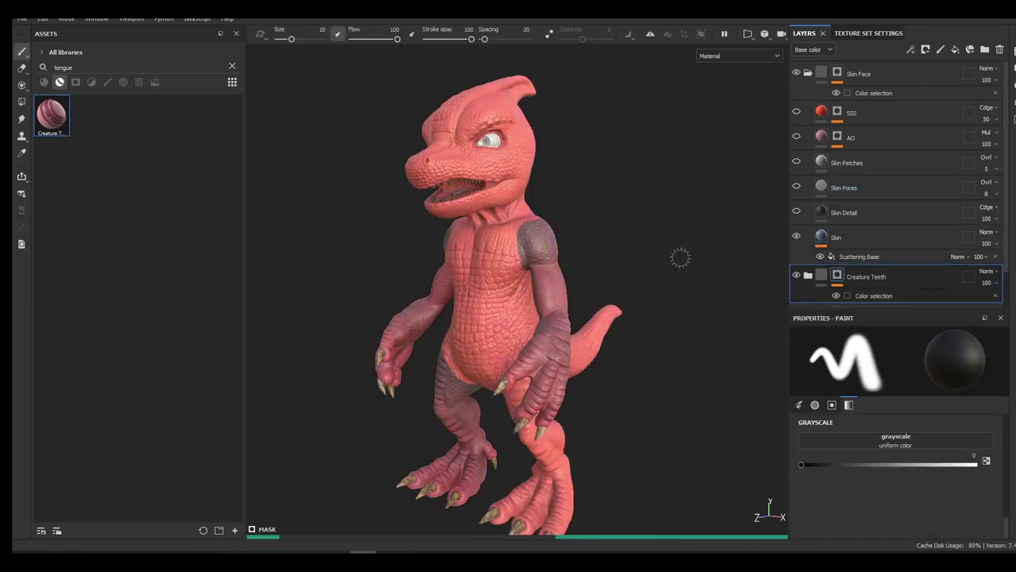
Set the Skin layer's color to a deep red with saturation 0.808 and value 0.657
click(873, 238)
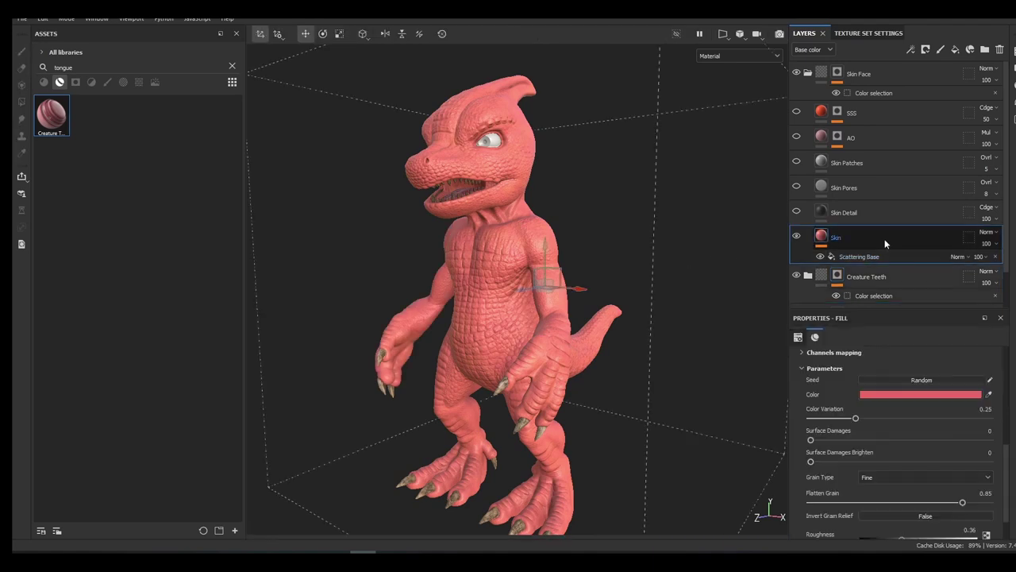
click(911, 394)
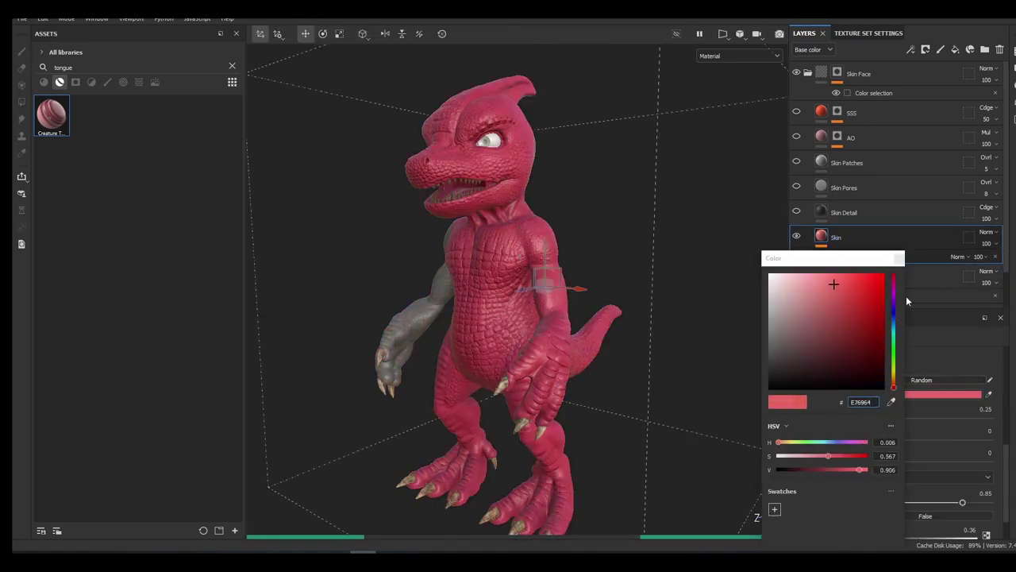
drag(840, 308, 853, 305)
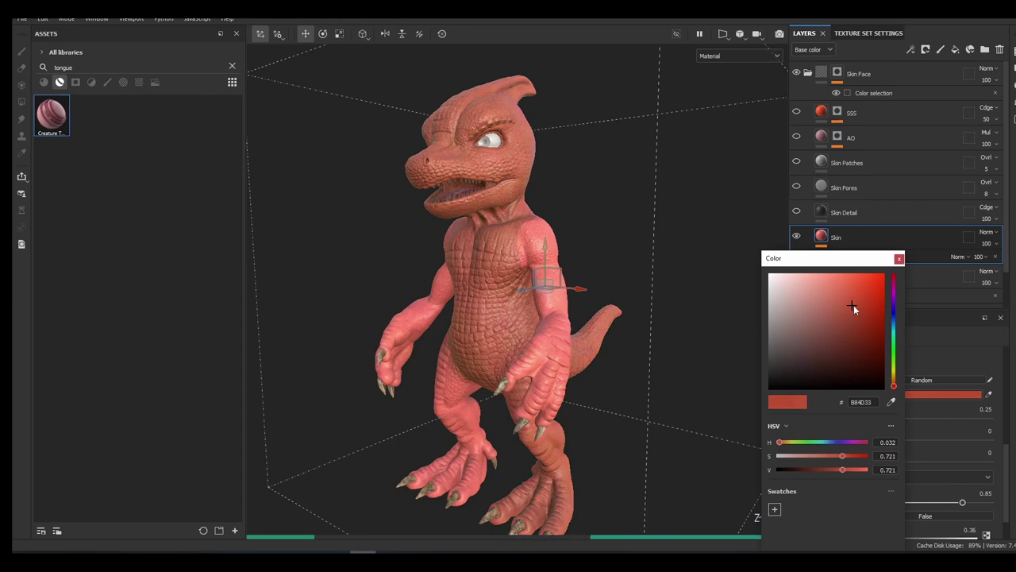
drag(843, 455, 850, 456)
drag(842, 469, 837, 469)
drag(894, 386, 894, 388)
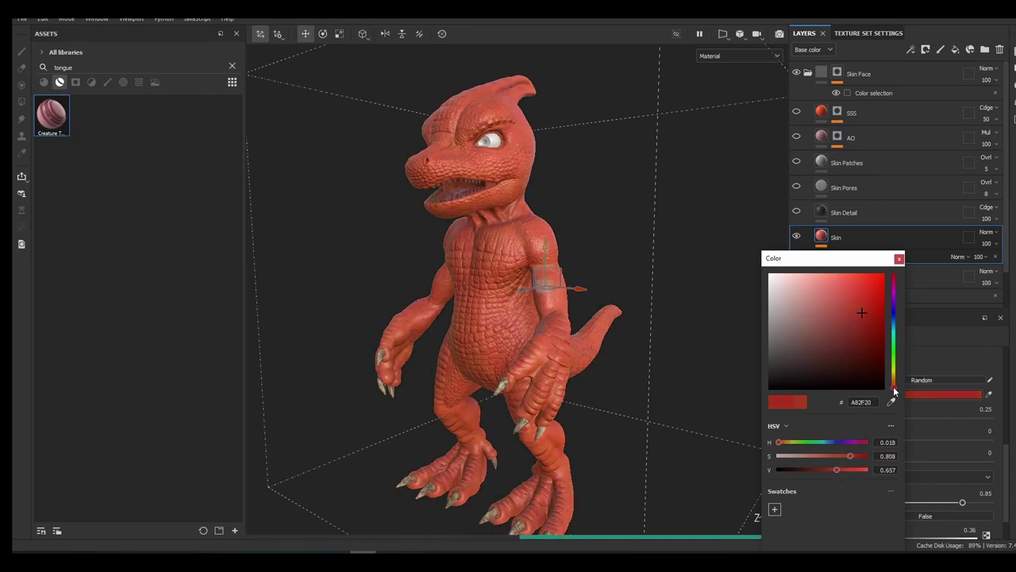
click(898, 259)
Show the Skin Detail layer and check its effect around the shoulder with the Skin layer hidden and shown
alt+right_drag(527, 219, 738, 250)
click(796, 212)
click(796, 237)
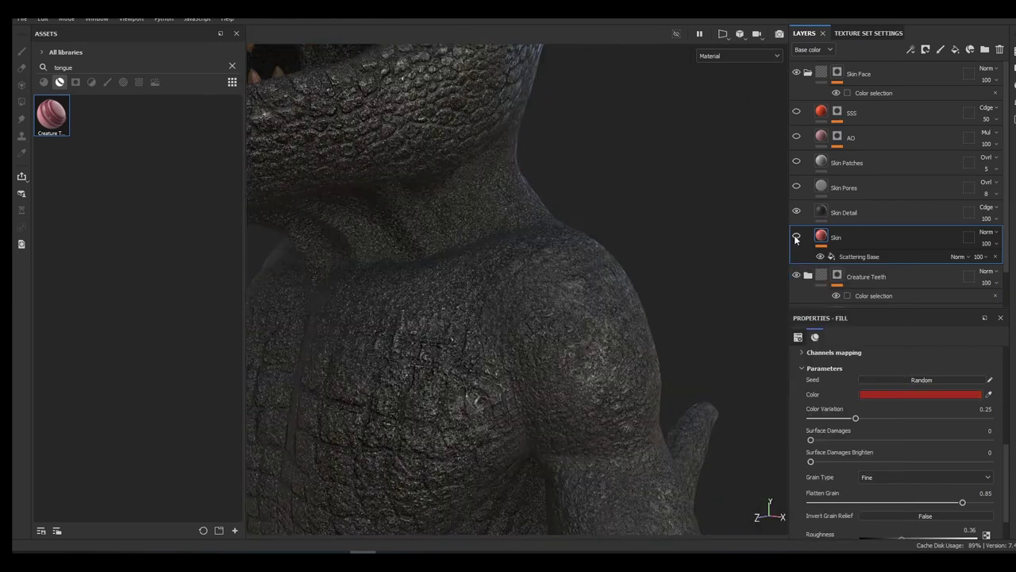
click(796, 237)
scroll(694, 291, down, 5)
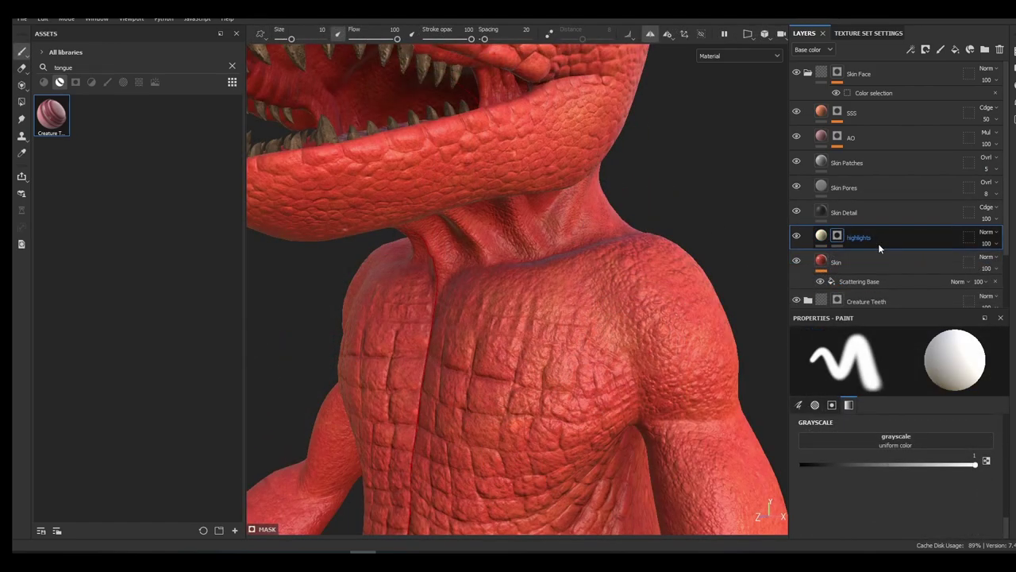
Configure the brush for the highlights mask with a rough, cloudy tip, size jitter 15 and flow 58
click(878, 242)
right_click(559, 232)
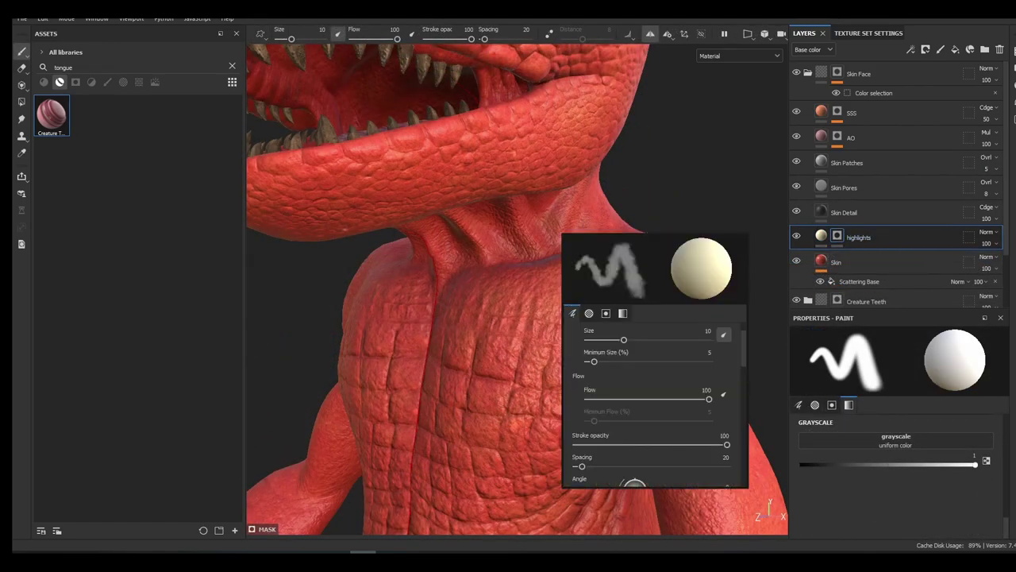
right_click(534, 238)
scroll(611, 373, down, 5)
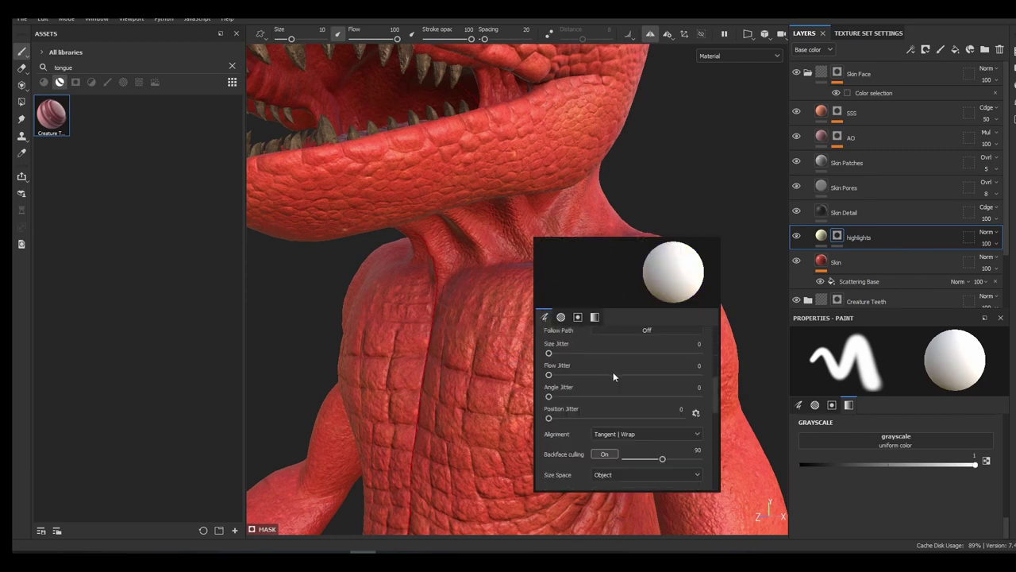
click(618, 386)
click(653, 486)
right_click(538, 251)
scroll(601, 393, down, 4)
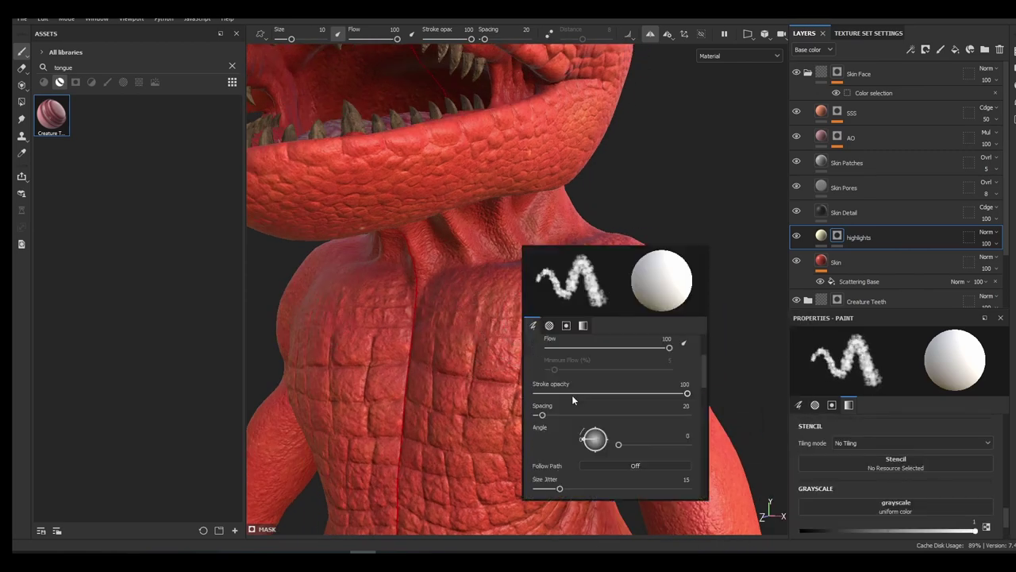
scroll(572, 395, down, 2)
scroll(558, 396, up, 4)
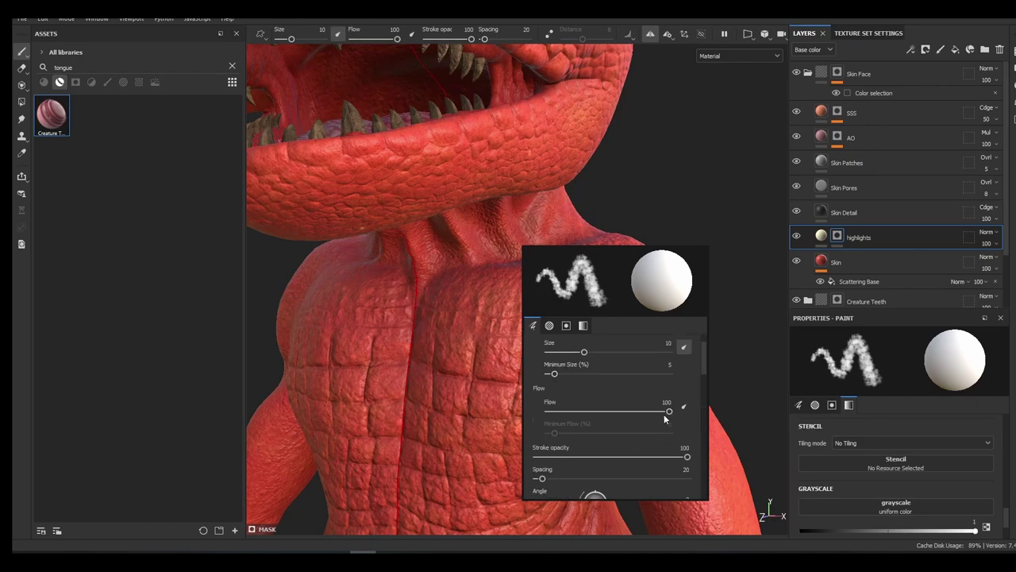
drag(667, 412, 612, 412)
Paint the highlights mask over the upper chest and the front of the neck
mouse_move(458, 322)
mouse_down()
mouse_move(458, 350)
mouse_move(496, 338)
mouse_up()
mouse_move(496, 337)
alt+mouse_down()
mouse_move(524, 342)
mouse_move(529, 389)
alt+mouse_up()
alt+drag(528, 389, 548, 317)
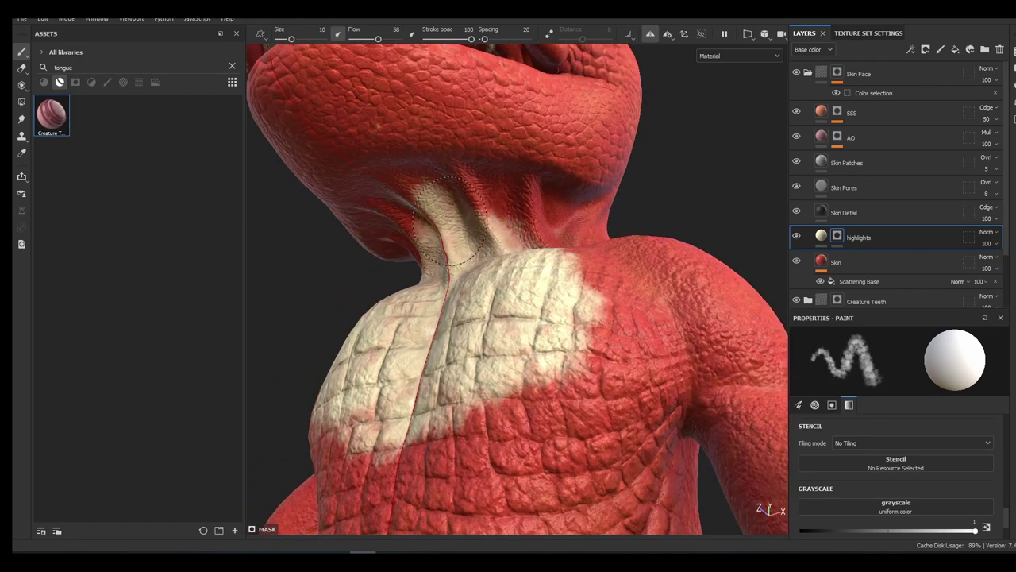
drag(469, 238, 508, 174)
alt+drag(508, 190, 489, 262)
Change the highlights layer's base color to a more saturated cream yellow and return to its mask
click(821, 236)
click(881, 442)
drag(907, 279, 929, 290)
click(836, 235)
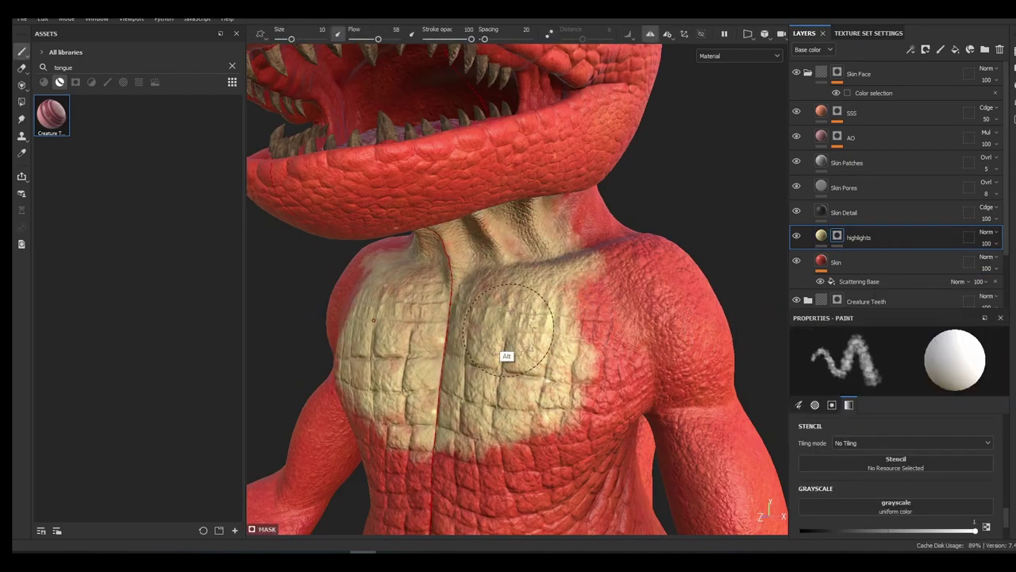
Paint the highlights mask from the chest down over the belly to the lower abdomen
alt+drag(506, 354, 428, 349)
drag(493, 325, 492, 437)
alt+drag(492, 437, 540, 317)
mouse_move(540, 270)
mouse_down()
mouse_move(497, 349)
mouse_move(548, 389)
mouse_up()
alt+drag(548, 389, 508, 301)
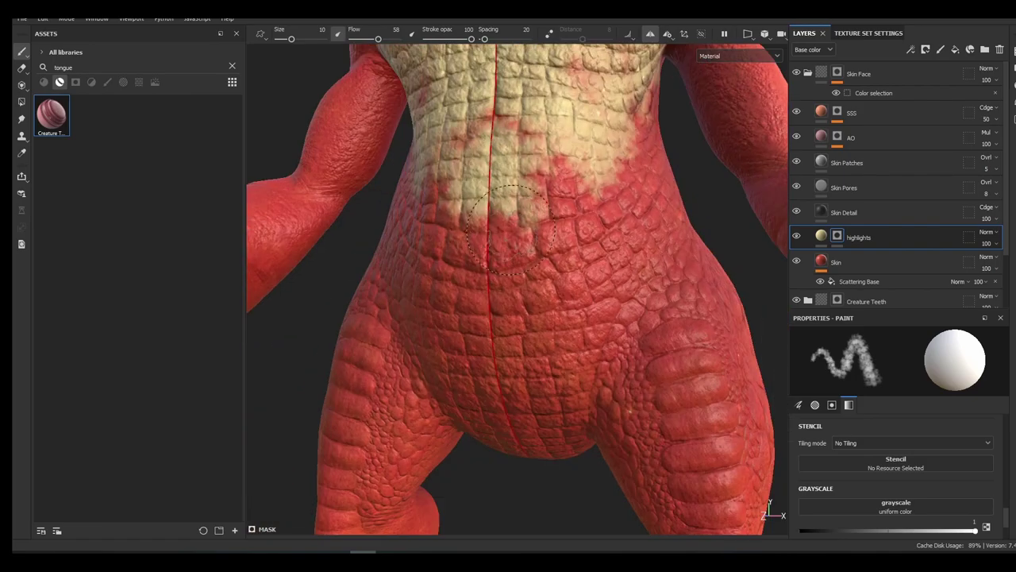
mouse_move(548, 183)
mouse_down()
mouse_move(508, 350)
mouse_move(524, 262)
mouse_move(568, 349)
mouse_up()
mouse_move(567, 349)
alt+mouse_down()
mouse_move(550, 283)
mouse_move(524, 261)
mouse_move(337, 362)
mouse_move(445, 278)
mouse_move(451, 209)
mouse_move(480, 199)
alt+mouse_up()
Paint the highlights mask along the underside of the tail, starting from the tip with a smaller brush
alt+middle_drag(480, 199, 599, 460)
right_click(599, 460)
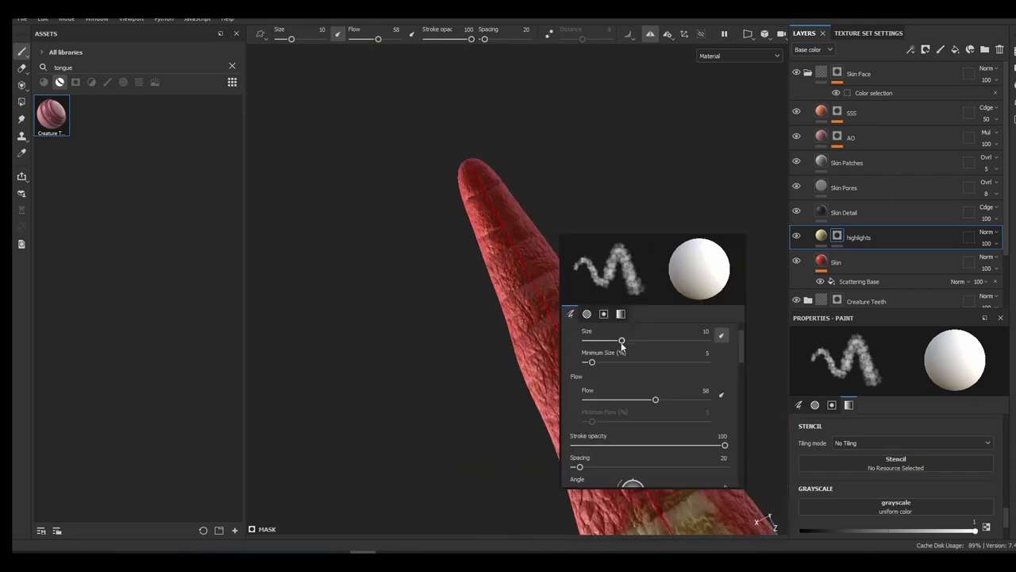
drag(622, 343, 611, 343)
alt+middle_drag(581, 404, 551, 308)
alt+right_drag(551, 309, 524, 395)
alt+middle_drag(524, 395, 542, 354)
mouse_move(599, 401)
mouse_down()
mouse_move(575, 350)
mouse_move(594, 347)
mouse_up()
right_click(544, 316)
drag(560, 306, 565, 345)
Enlarge the brush to size 14.11 and extend the highlights along the tail's underside towards its base
alt+middle_drag(601, 440, 517, 272)
mouse_move(517, 272)
alt+mouse_down()
mouse_move(587, 374)
mouse_move(562, 333)
alt+mouse_up()
right_click(562, 333)
drag(616, 368, 628, 368)
alt+middle_drag(432, 456, 413, 310)
drag(659, 343, 665, 373)
alt+drag(665, 373, 501, 357)
alt+right_drag(500, 356, 513, 220)
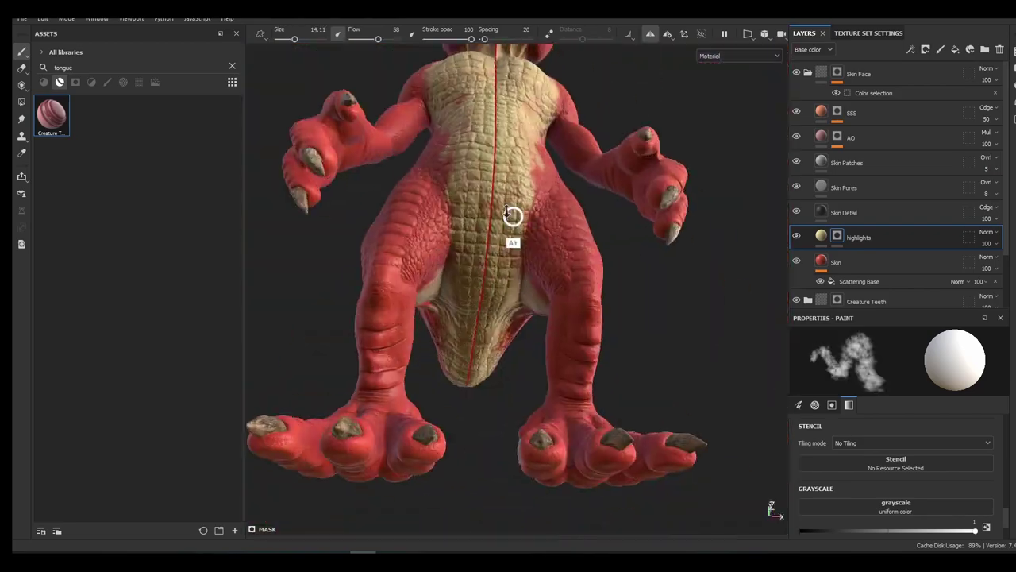
Fill in the remaining highlights on the front of the torso
alt+drag(513, 220, 540, 262)
alt+right_drag(540, 262, 592, 357)
mouse_move(591, 365)
mouse_down()
mouse_move(590, 414)
mouse_move(526, 265)
mouse_move(628, 314)
mouse_move(566, 291)
mouse_move(492, 234)
mouse_move(500, 262)
mouse_up()
alt+drag(477, 298, 590, 333)
Lower the brush flow to 11 and blend the highlights' edge along the side of the chest
right_click(613, 387)
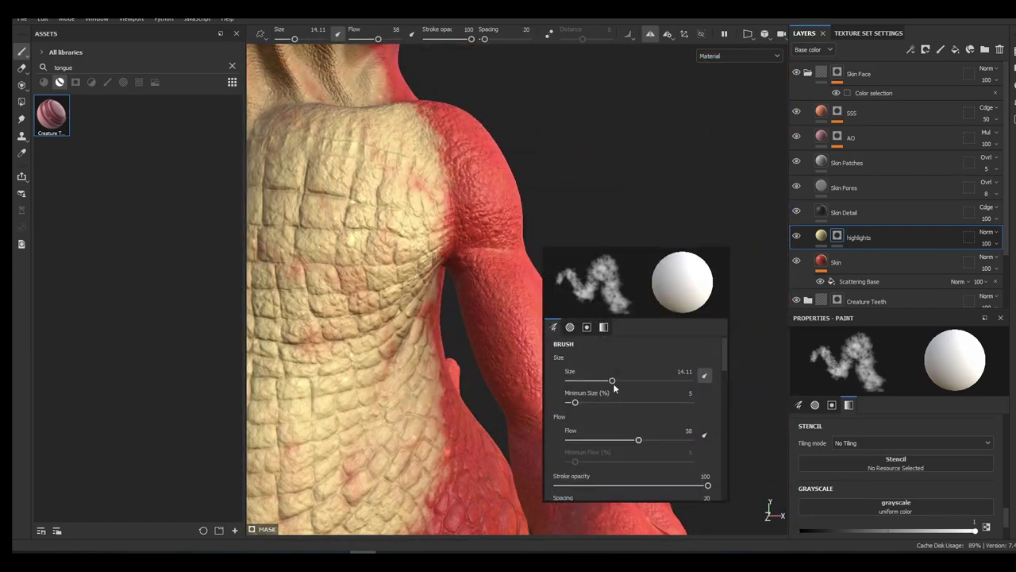
mouse_move(466, 320)
alt+mouse_down()
mouse_move(498, 291)
mouse_move(584, 269)
alt+mouse_up()
alt+right_drag(516, 286, 576, 289)
mouse_move(577, 289)
mouse_down()
mouse_move(470, 309)
mouse_move(581, 294)
mouse_move(567, 297)
mouse_move(481, 251)
mouse_move(631, 236)
mouse_move(595, 325)
mouse_move(624, 356)
mouse_move(517, 262)
mouse_move(511, 332)
mouse_move(489, 197)
mouse_move(602, 333)
mouse_move(445, 278)
mouse_up()
alt+middle_drag(445, 272, 521, 306)
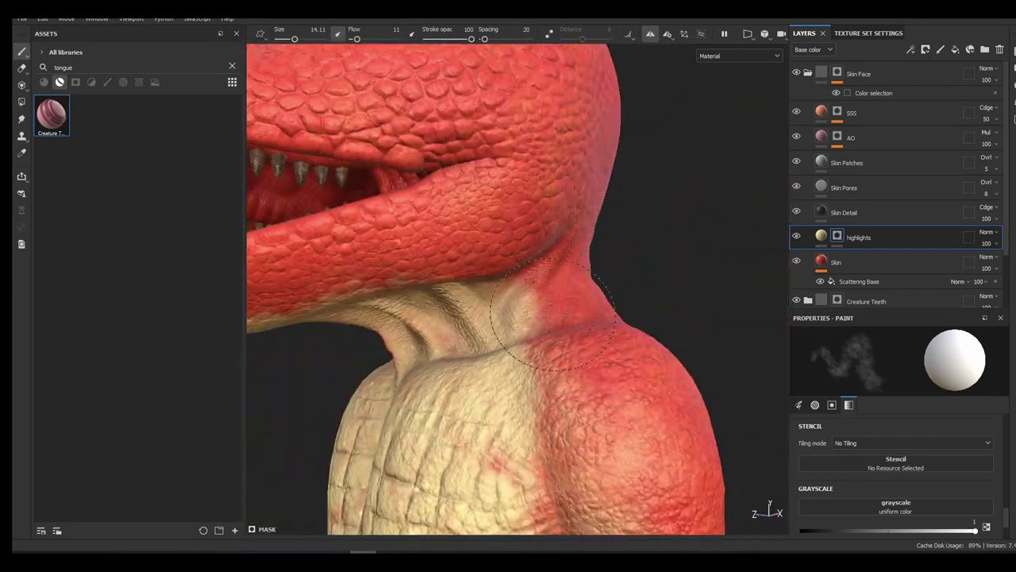
Blend the highlights softly along the side of the neck and beneath the jaw
alt+drag(521, 306, 468, 350)
mouse_move(468, 349)
mouse_down()
mouse_move(389, 406)
mouse_move(540, 323)
mouse_up()
mouse_move(540, 323)
alt+mouse_down()
mouse_move(442, 404)
mouse_move(484, 302)
alt+mouse_up()
alt+middle_drag(484, 302, 498, 186)
mouse_move(498, 185)
alt+mouse_down()
mouse_move(579, 349)
mouse_move(573, 378)
mouse_move(448, 365)
mouse_move(494, 334)
mouse_move(399, 363)
mouse_move(538, 283)
mouse_move(653, 367)
mouse_move(703, 192)
mouse_move(548, 230)
alt+mouse_up()
Set the brush to size 3.73 and flow 6, and paint faint highlights on the face around the brow and snout
right_click(558, 330)
mouse_move(512, 321)
mouse_down()
mouse_move(651, 278)
mouse_move(524, 342)
mouse_move(391, 357)
mouse_move(529, 352)
mouse_move(548, 322)
mouse_move(628, 335)
mouse_move(707, 258)
mouse_move(566, 357)
mouse_move(640, 333)
mouse_move(705, 329)
mouse_up()
alt+drag(667, 365, 540, 404)
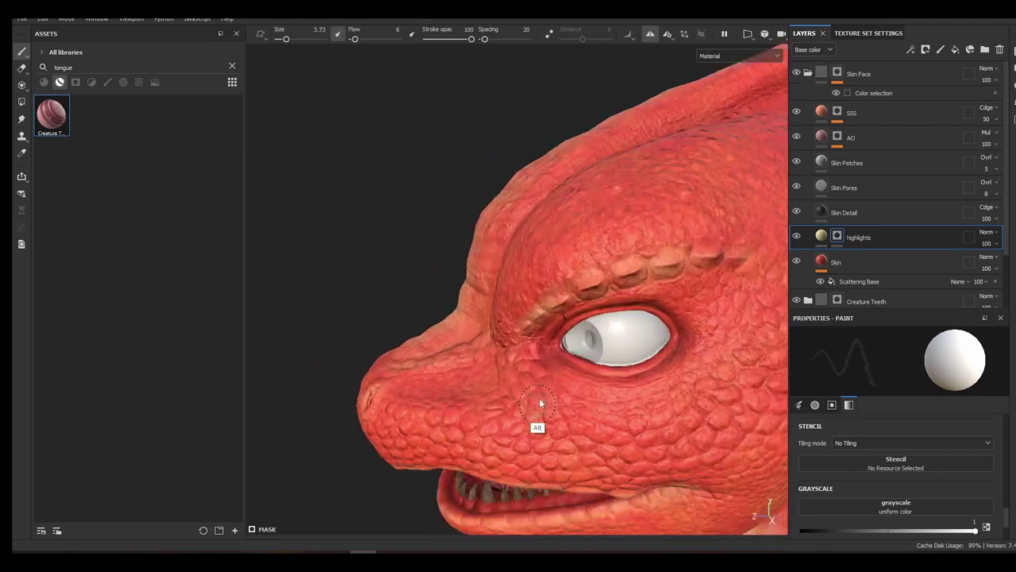
alt+right_drag(540, 404, 579, 385)
mouse_move(508, 373)
mouse_down()
mouse_move(623, 365)
mouse_move(497, 381)
mouse_up()
alt+drag(492, 397, 508, 334)
alt+drag(540, 408, 565, 324)
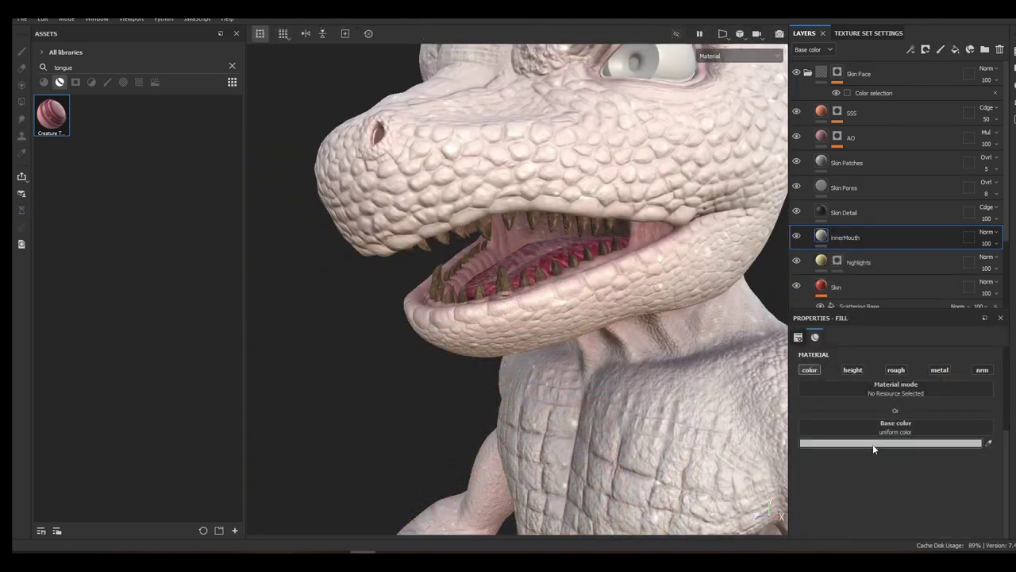
Sample dark red 621F24 from the mouth as the innerMouth layer's base color and add a black mask to the layer
click(873, 443)
click(570, 261)
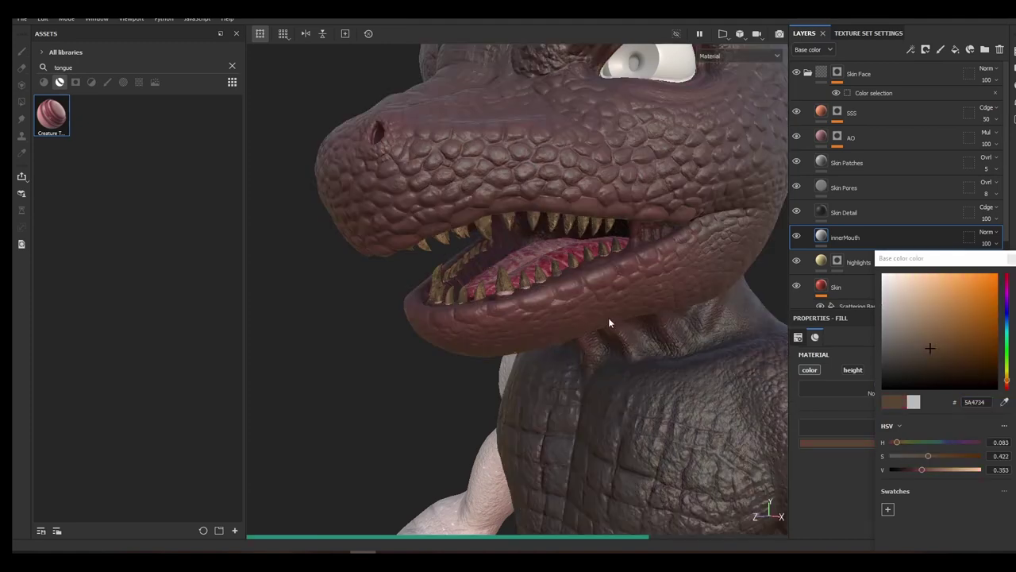
click(1005, 401)
click(579, 255)
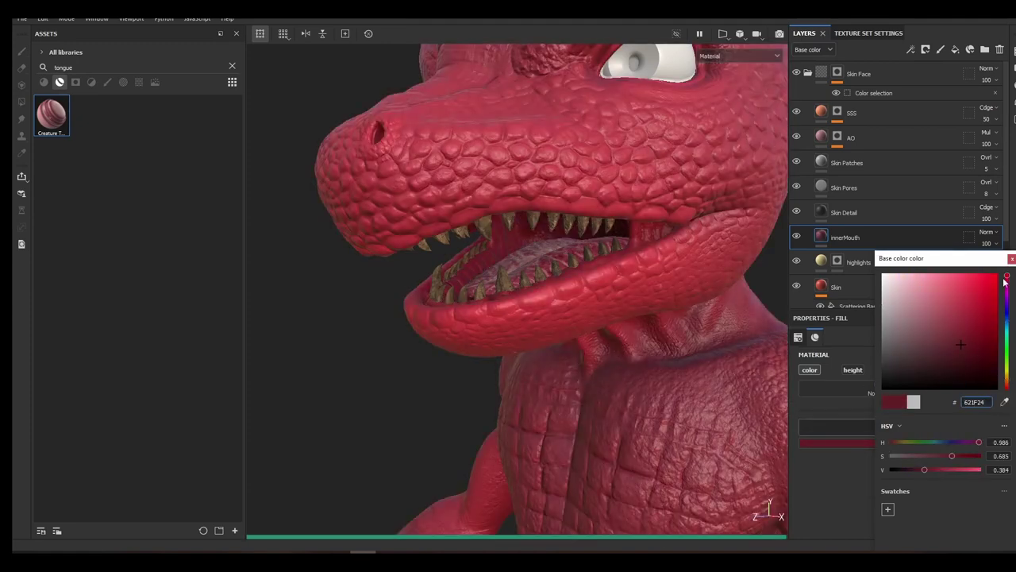
click(838, 320)
click(926, 50)
click(945, 78)
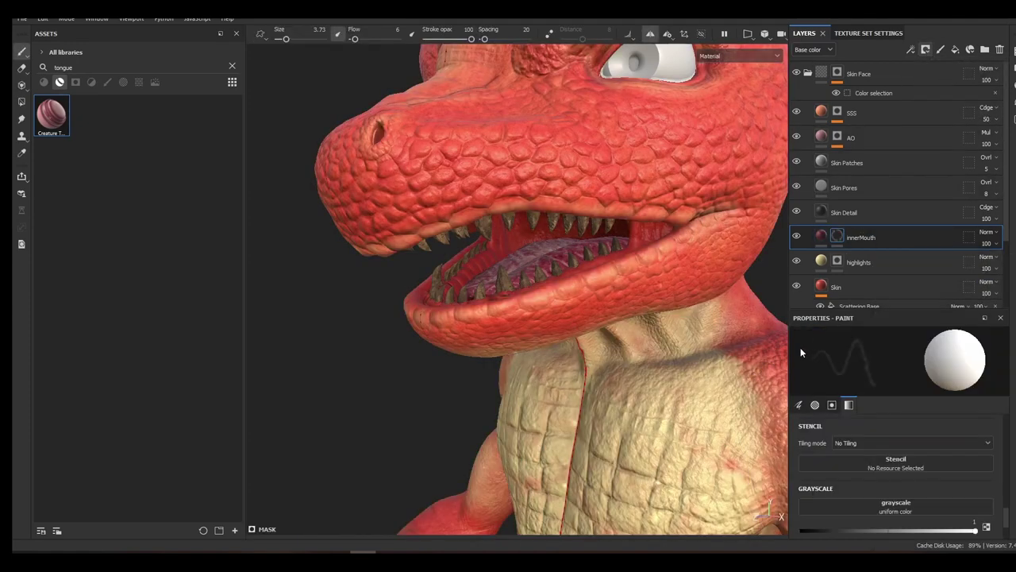
Set the brush flow to 72 and paint the innerMouth mask over the lower gums around the teeth
alt+drag(728, 401, 754, 389)
alt+right_drag(755, 389, 611, 301)
alt+drag(611, 301, 501, 271)
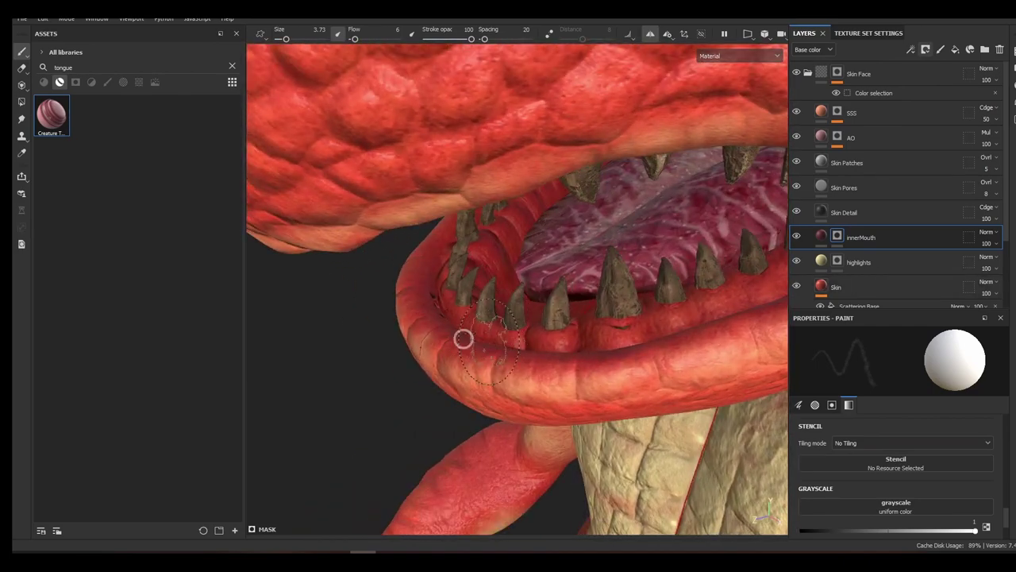
alt+drag(463, 339, 624, 362)
right_click(624, 362)
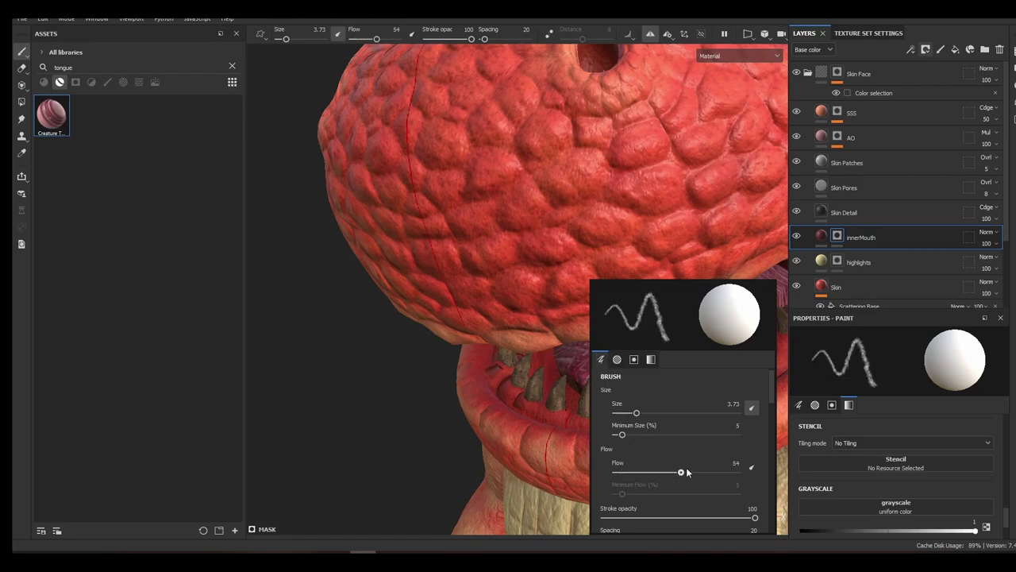
drag(680, 471, 714, 471)
mouse_move(537, 420)
alt+mouse_down()
mouse_move(502, 415)
mouse_move(572, 440)
mouse_move(546, 401)
alt+mouse_up()
alt+drag(616, 435, 535, 408)
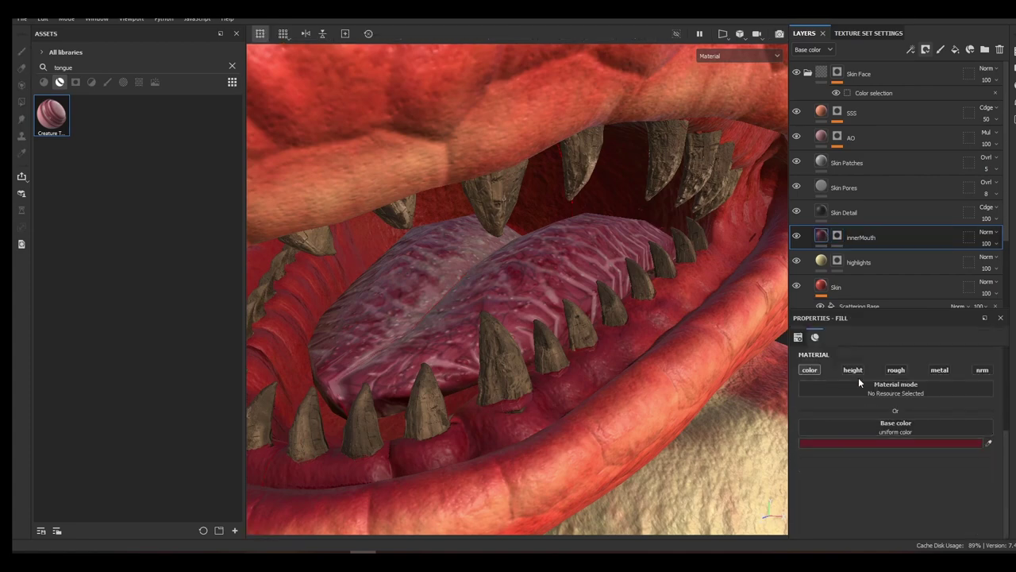
Set the innerMouth layer's roughness to 0.0744, turn its color channel back on and reselect its mask
click(852, 451)
drag(811, 454, 810, 454)
click(837, 236)
alt+drag(589, 397, 546, 414)
click(820, 236)
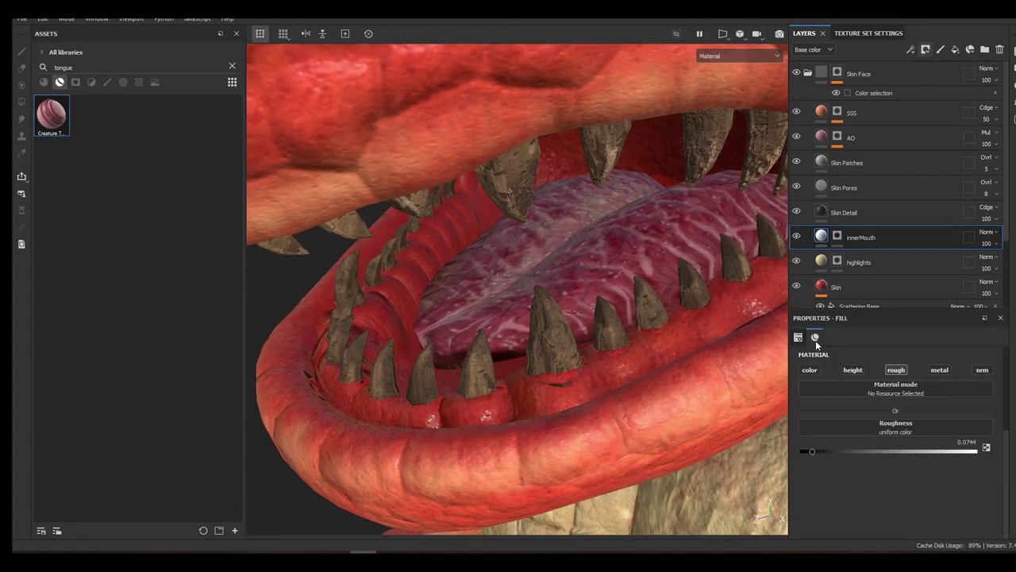
click(808, 371)
click(837, 235)
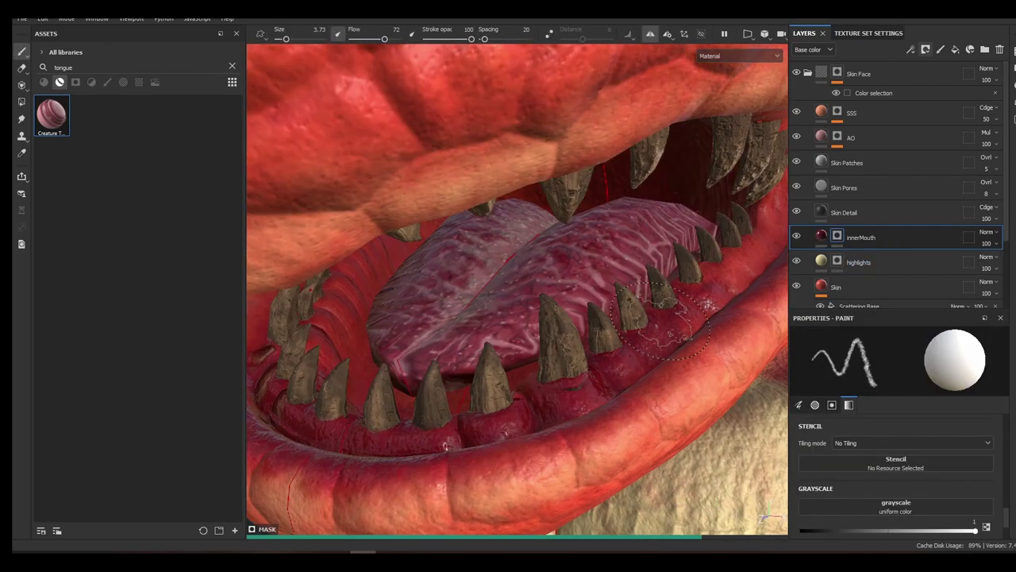
Paint the innerMouth mask over the lower front gums and, with brush size 7.73, across the palate
mouse_move(660, 320)
alt+mouse_down()
mouse_move(628, 297)
mouse_move(587, 359)
mouse_move(624, 328)
mouse_move(617, 357)
mouse_move(635, 295)
mouse_move(615, 342)
mouse_move(503, 218)
mouse_move(569, 224)
alt+mouse_up()
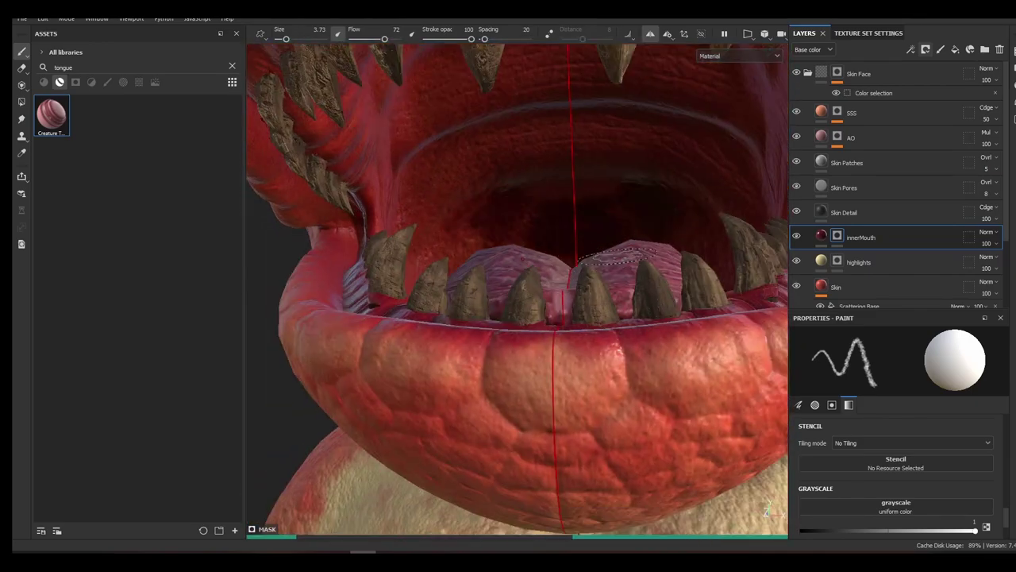
mouse_move(611, 256)
alt+mouse_down()
mouse_move(533, 208)
mouse_move(612, 279)
mouse_move(594, 347)
alt+mouse_up()
right_click(594, 347)
drag(628, 411, 640, 410)
mouse_move(556, 318)
alt+mouse_down()
mouse_move(571, 276)
mouse_move(540, 200)
alt+mouse_up()
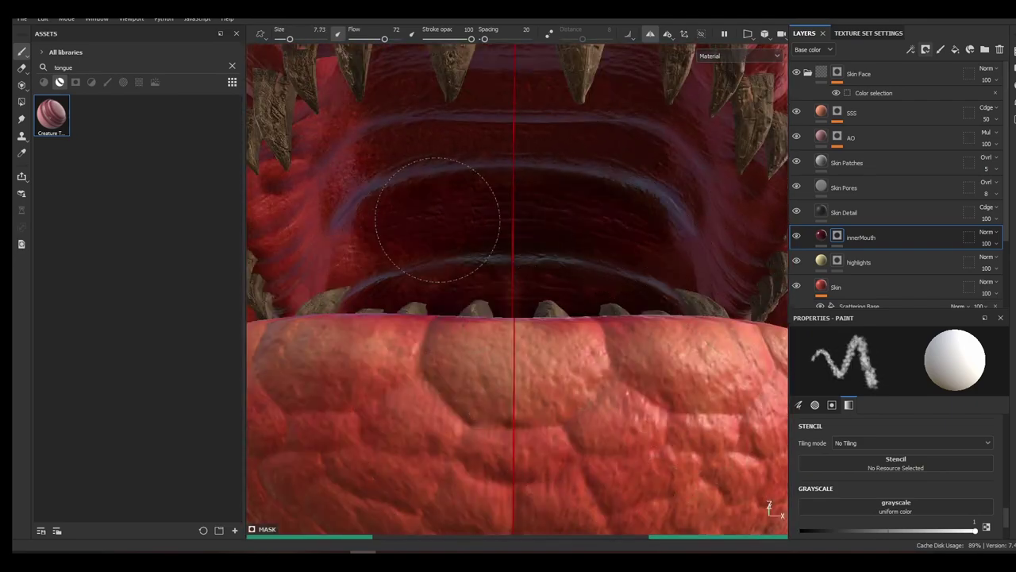
alt+drag(437, 220, 599, 287)
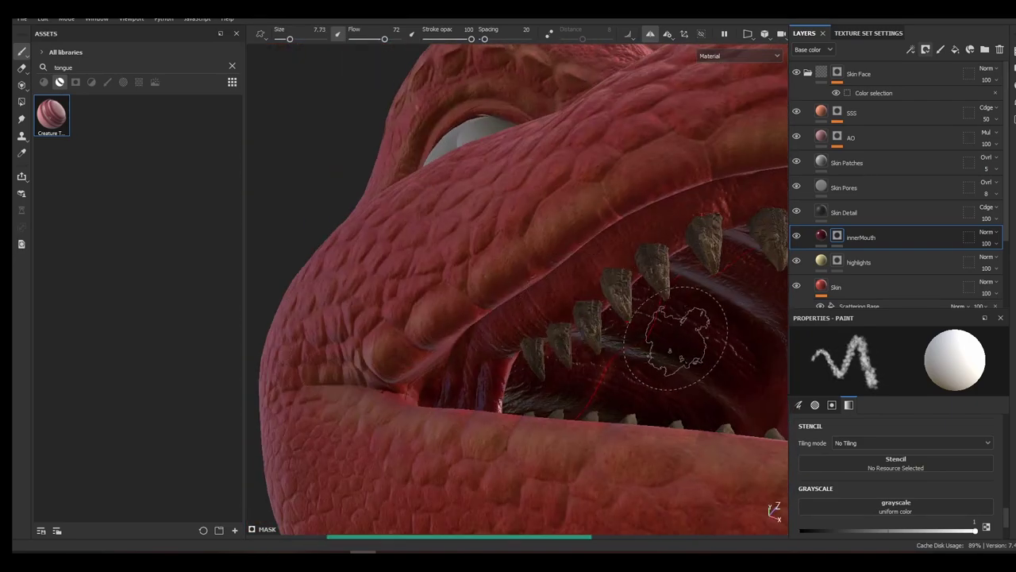
Reduce the brush size to 4.59 and paint the mask over the upper side gums and inner cheeks
right_click(589, 300)
drag(644, 413, 635, 414)
alt+drag(583, 325, 635, 286)
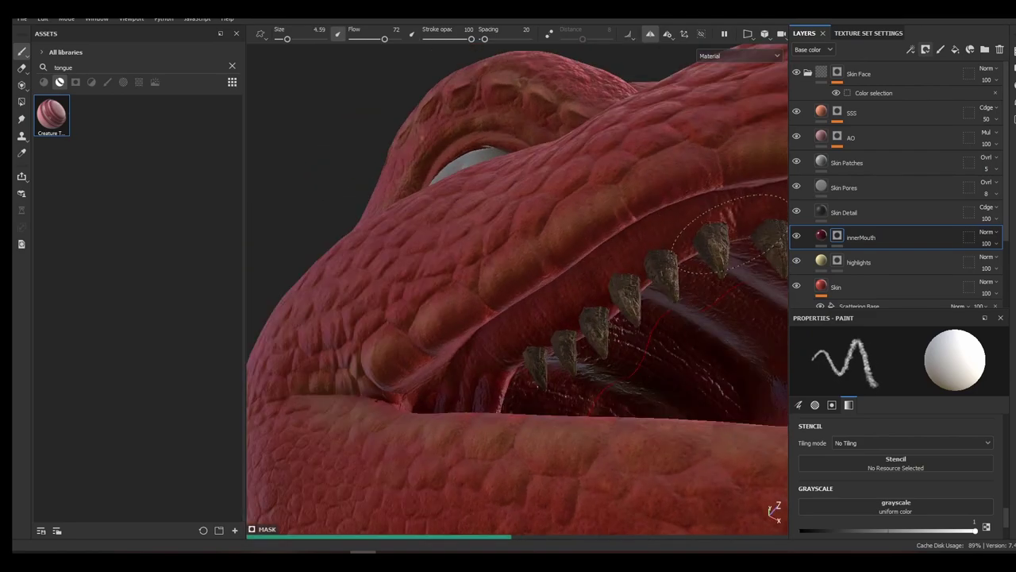
alt+drag(603, 342, 527, 442)
alt+drag(551, 389, 468, 319)
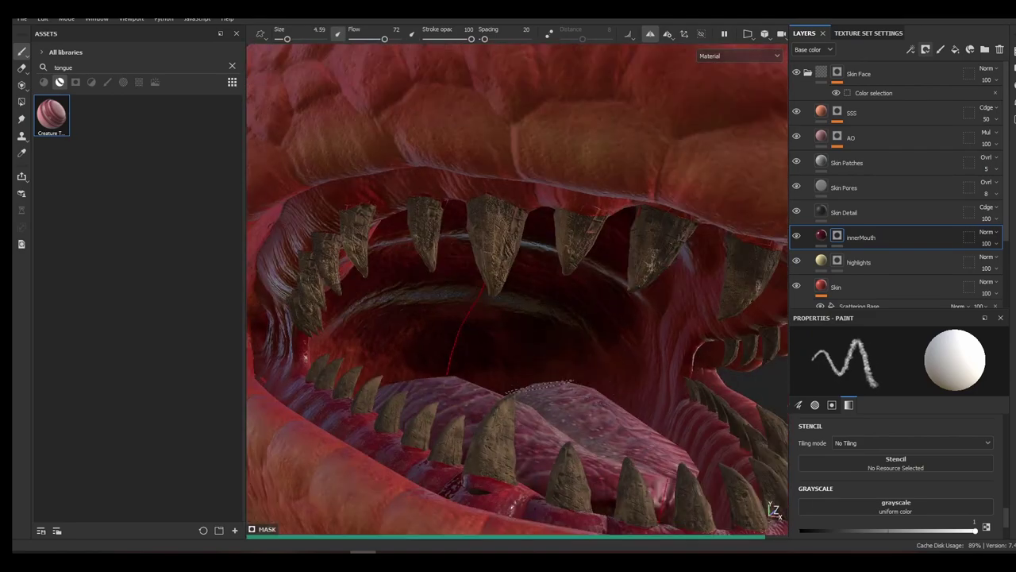
alt+drag(600, 373, 620, 332)
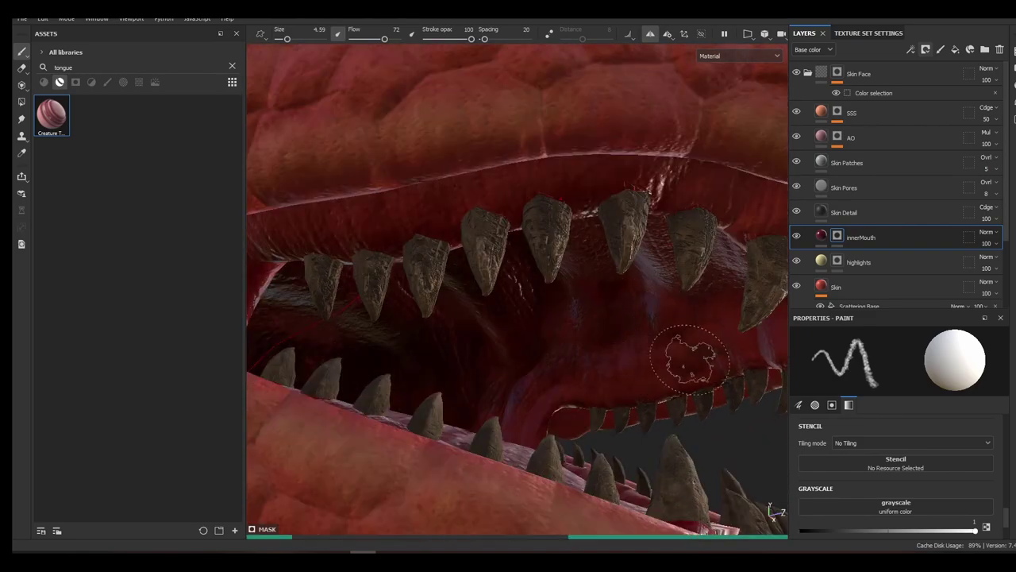
Paint the innerMouth mask over the upper front gums and the remaining gaps along the sides of the mouth
alt+drag(689, 359, 526, 423)
alt+drag(591, 504, 651, 318)
alt+drag(715, 349, 619, 205)
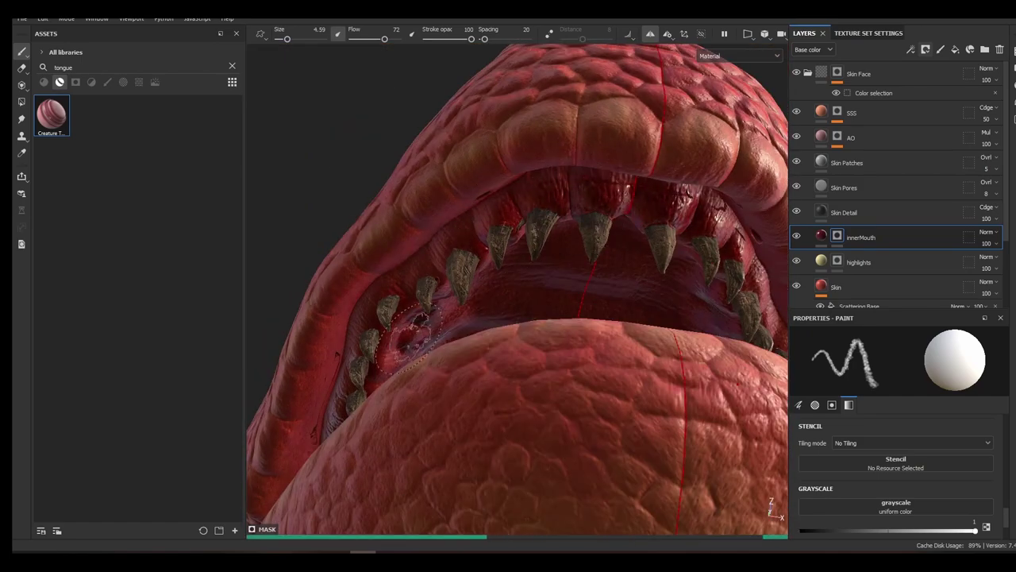
alt+drag(410, 334, 459, 370)
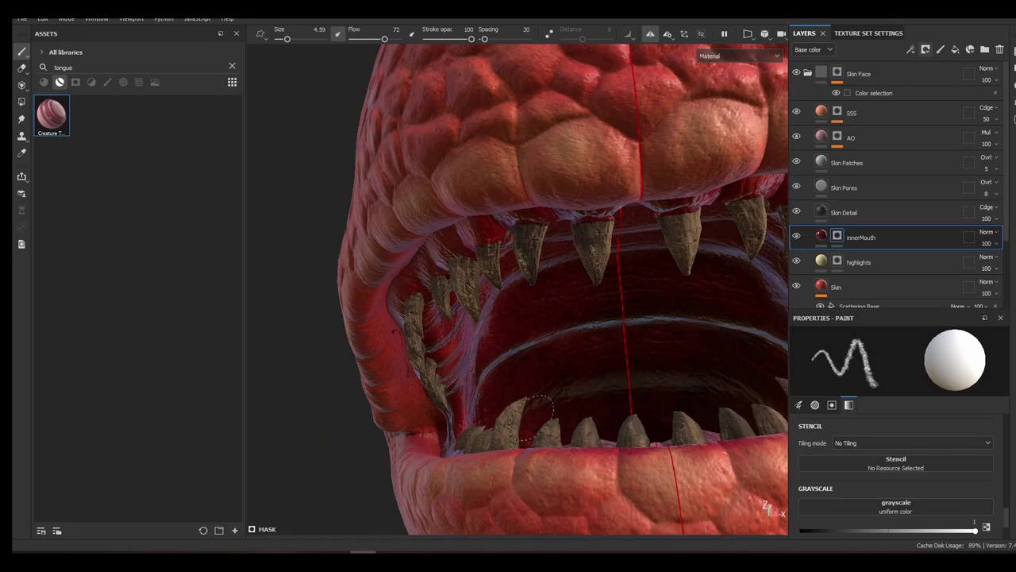
mouse_move(535, 409)
alt+mouse_down()
mouse_move(503, 238)
mouse_move(608, 336)
mouse_move(601, 356)
mouse_move(474, 345)
alt+mouse_up()
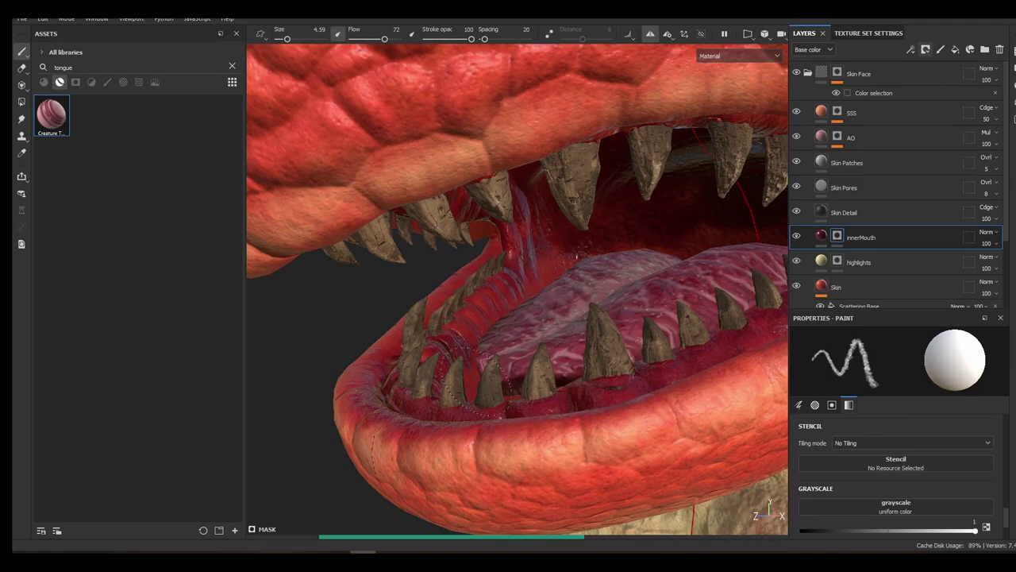
mouse_move(556, 270)
alt+mouse_down()
mouse_move(518, 356)
mouse_move(470, 349)
alt+mouse_up()
alt+drag(548, 304, 495, 272)
alt+right_drag(578, 270, 606, 243)
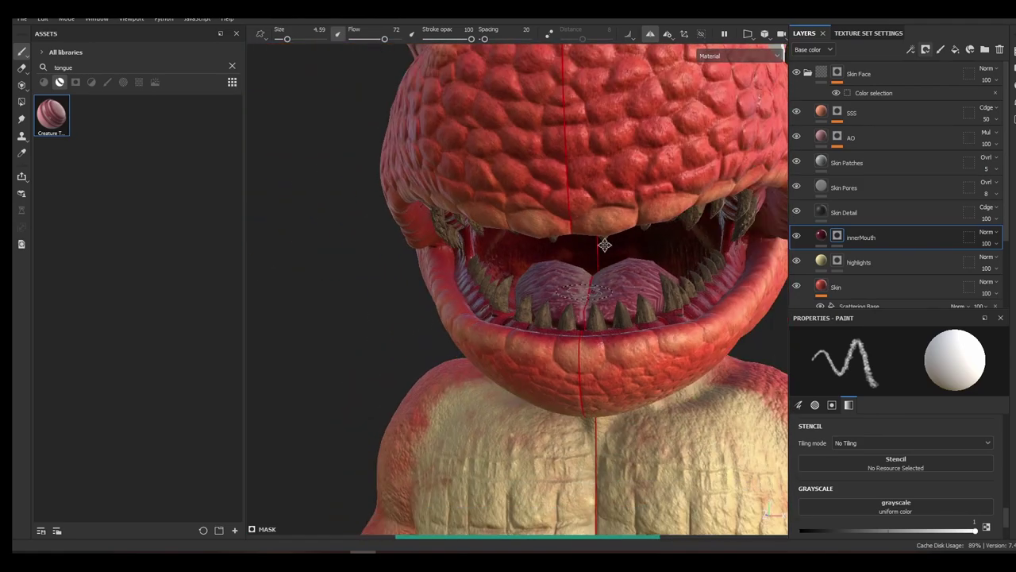
alt+drag(605, 243, 590, 209)
Show the UV view beside the model, fill in the mouth interior's UV islands with brush size 7.26, and return to the 3D view alone
mouse_move(750, 36)
click(768, 50)
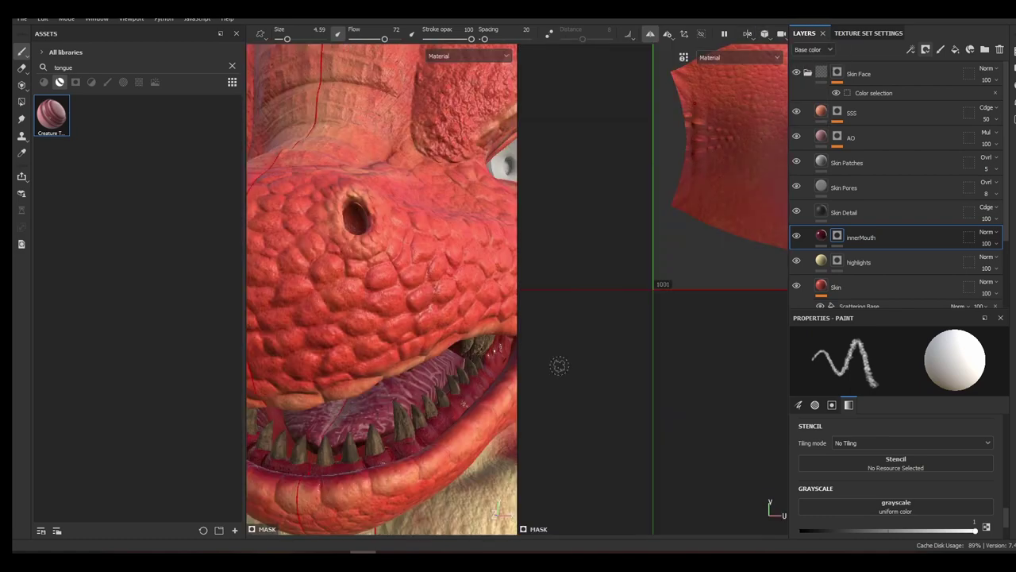
alt+middle_drag(719, 162, 612, 285)
alt+right_drag(612, 241, 573, 260)
alt+middle_drag(751, 250, 633, 265)
alt+right_drag(590, 292, 607, 256)
right_click(596, 264)
click(644, 323)
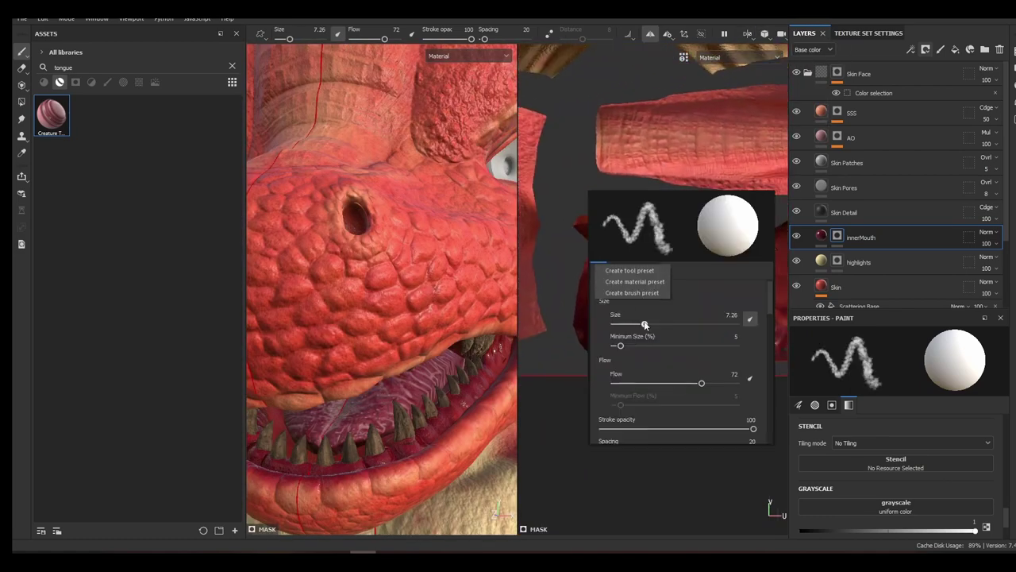
scroll(561, 243, up, 2)
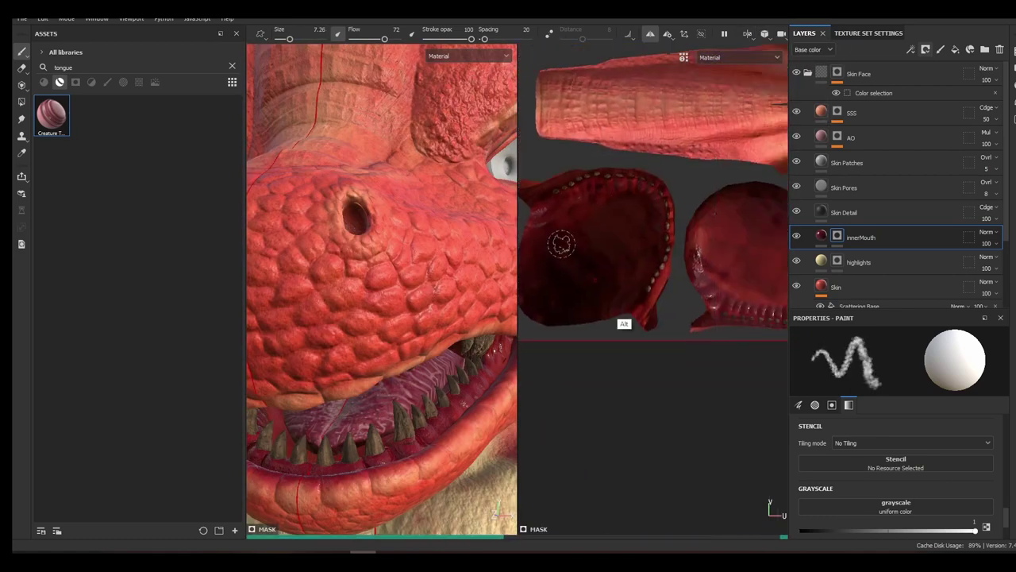
alt+middle_drag(705, 262, 618, 242)
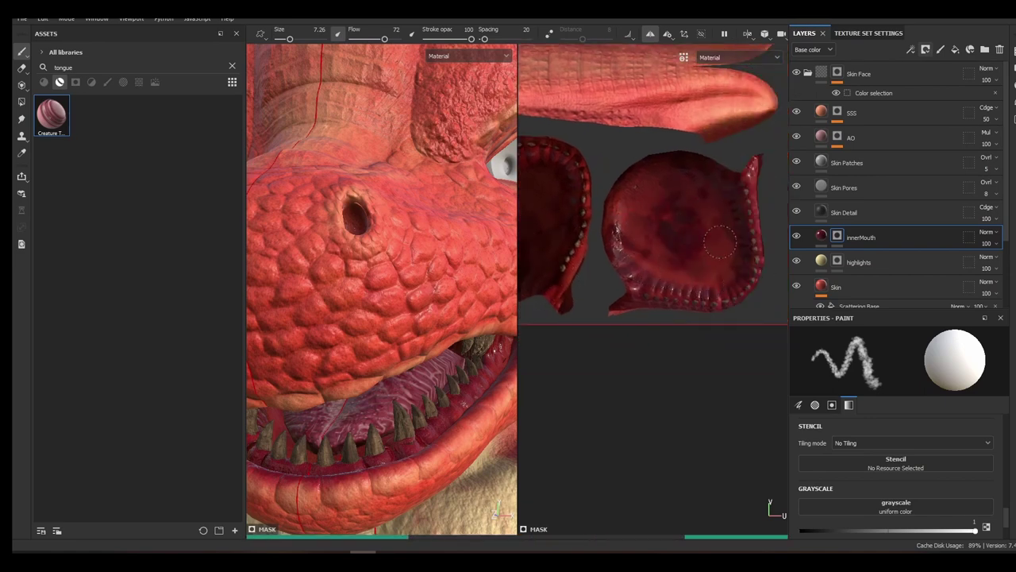
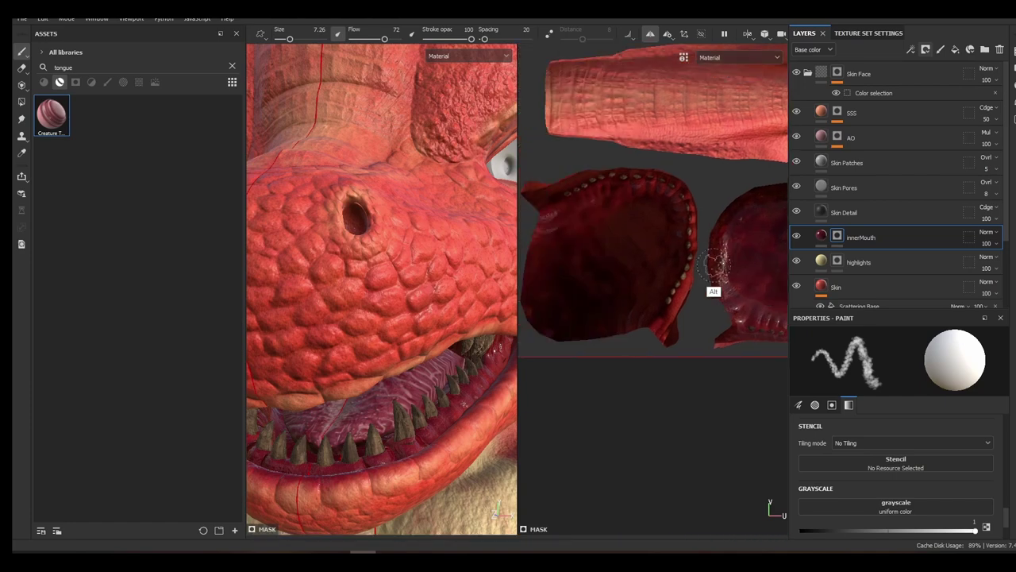
click(766, 33)
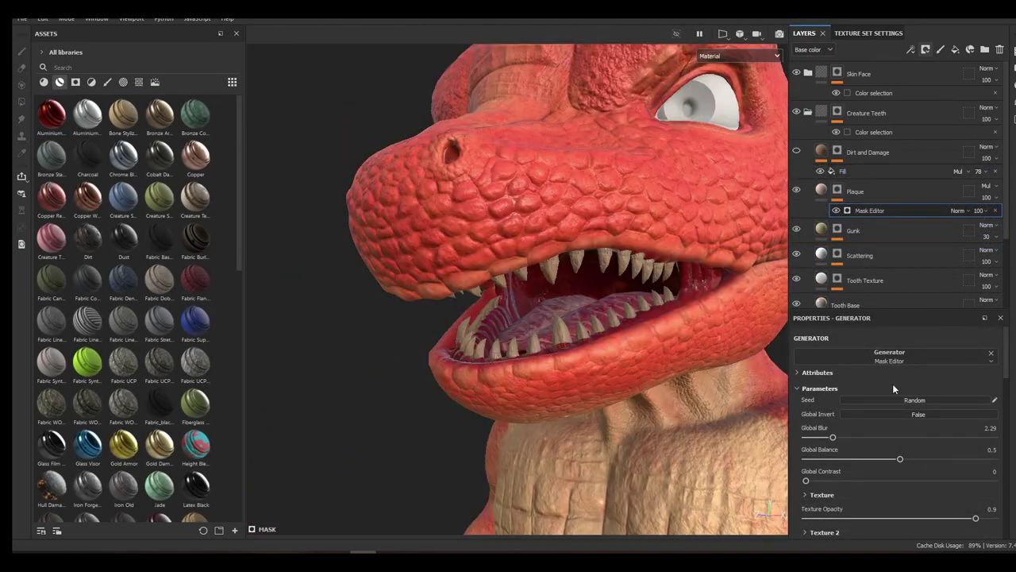
Show the teeth's Dirt and Damage layer and invert its Dirt generator with level 0.95, contrast 0.26 and grunge amount 0.15
click(919, 413)
click(799, 388)
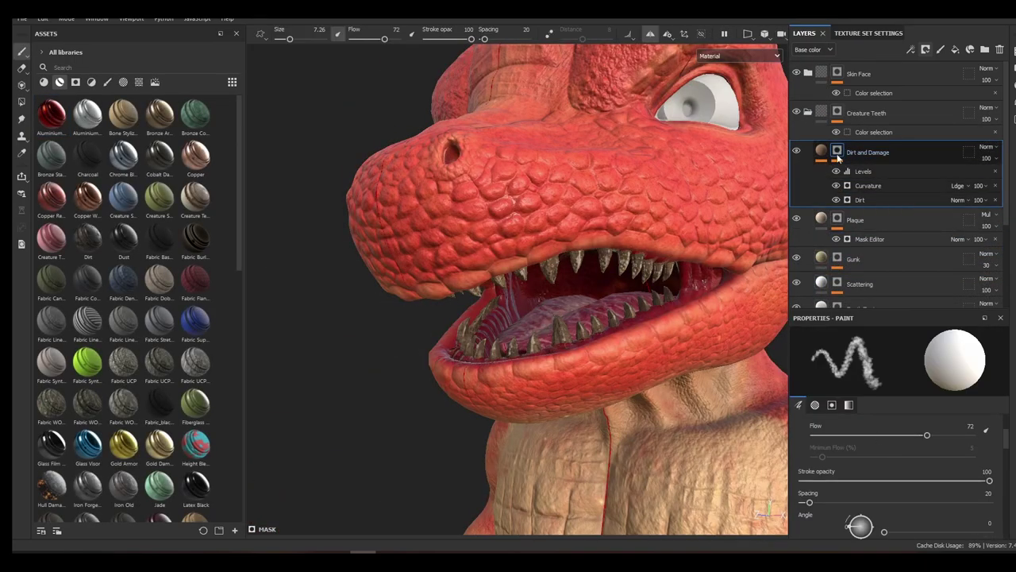
click(864, 200)
click(867, 389)
click(897, 413)
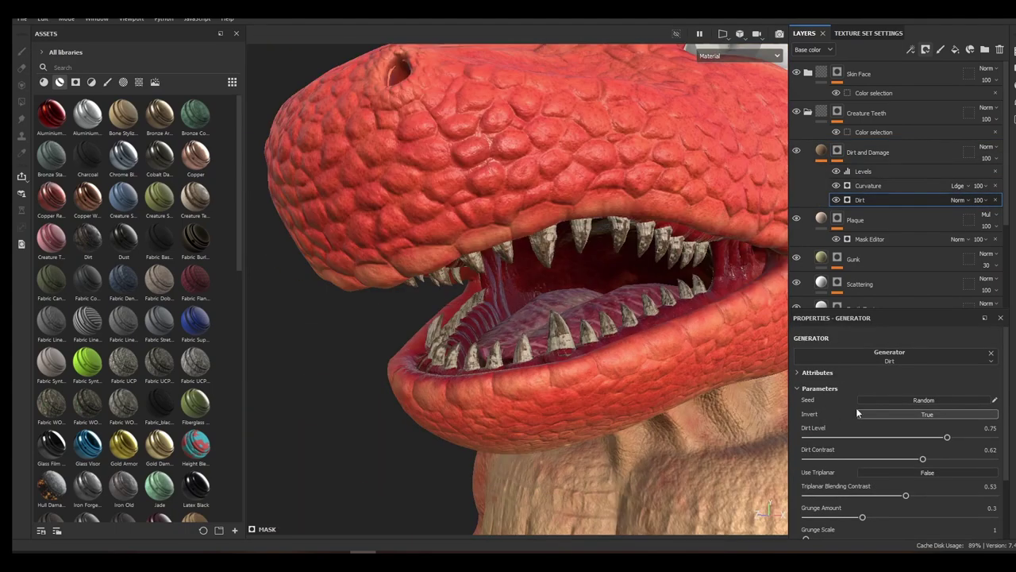
drag(856, 407, 984, 407)
scroll(856, 419, down, 1)
drag(862, 437, 834, 438)
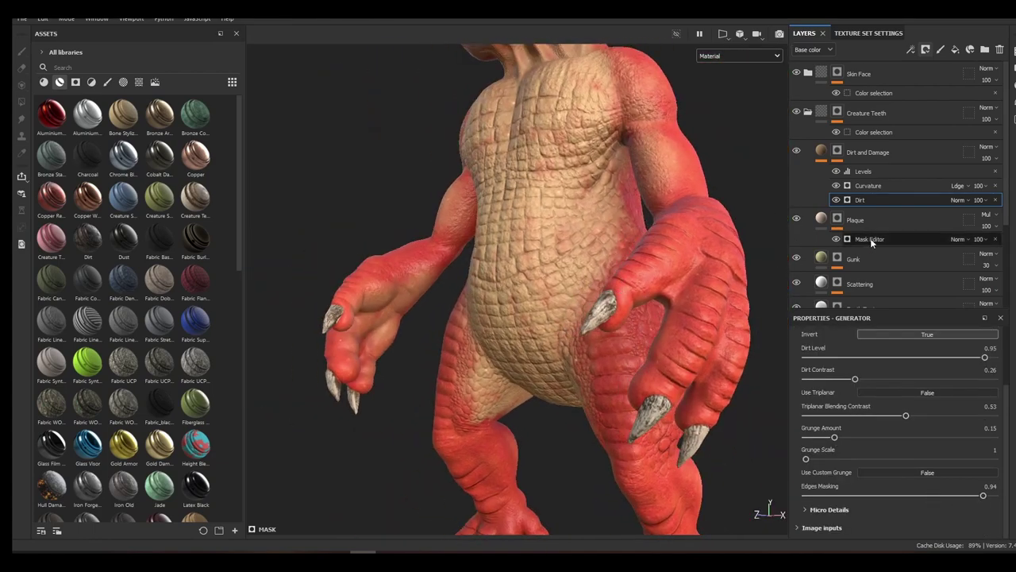
In the Creature claws group, set the Dirt generator's level to 0.51, contrast to 0.08 and grunge amount to 0.26
click(808, 151)
click(838, 151)
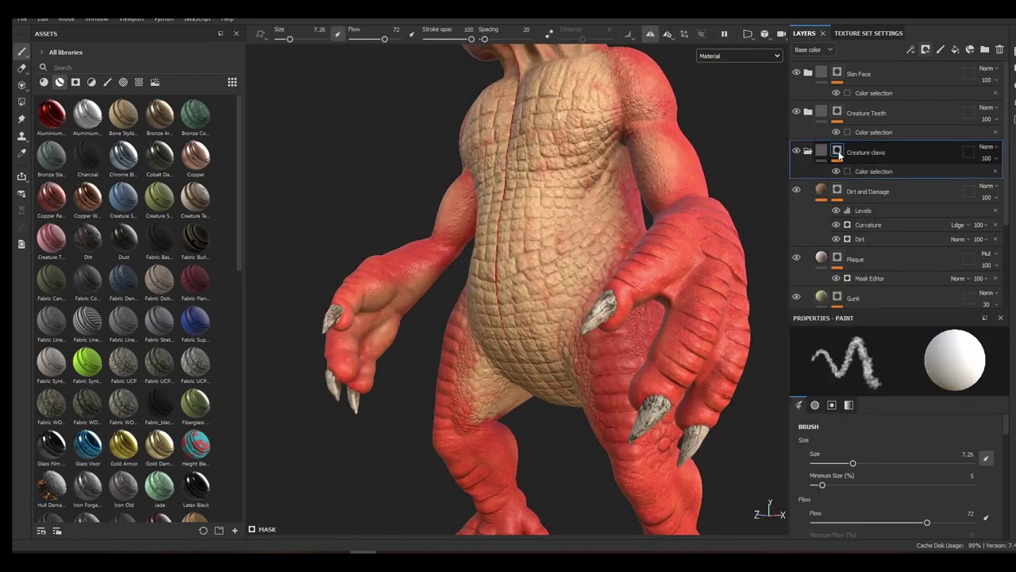
click(860, 239)
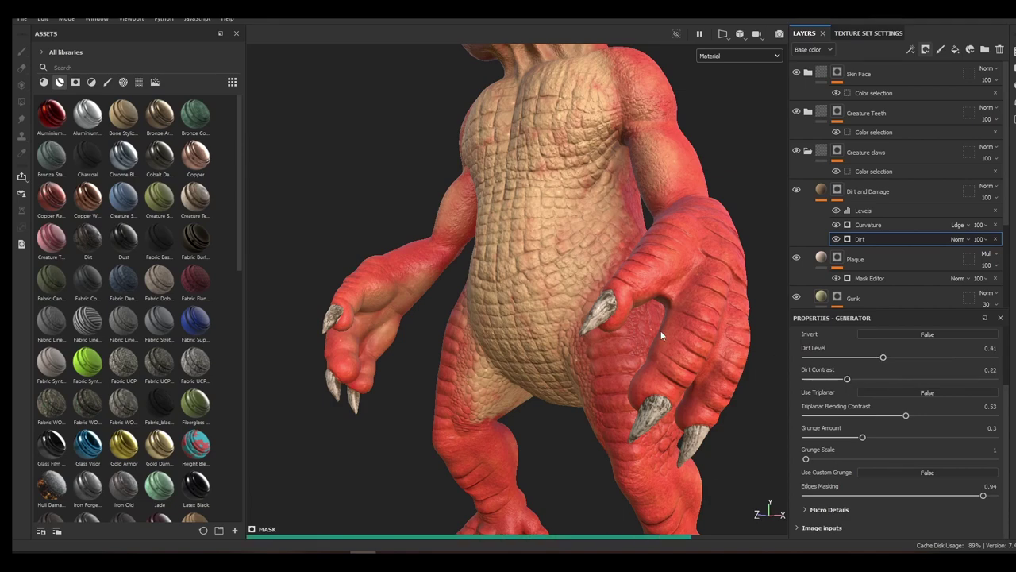
scroll(659, 329, down, 1)
alt+middle_drag(658, 329, 645, 313)
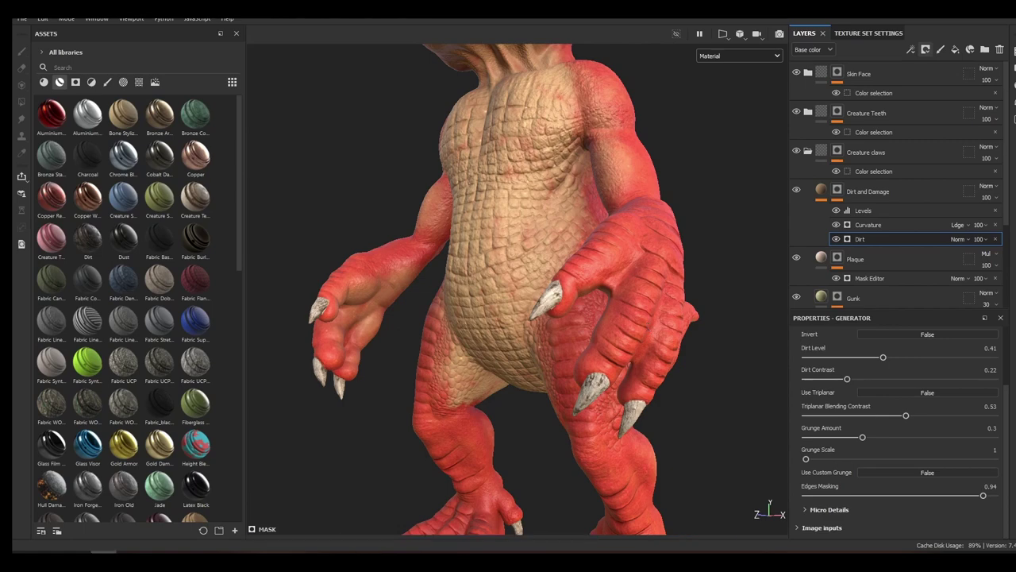
drag(847, 379, 819, 378)
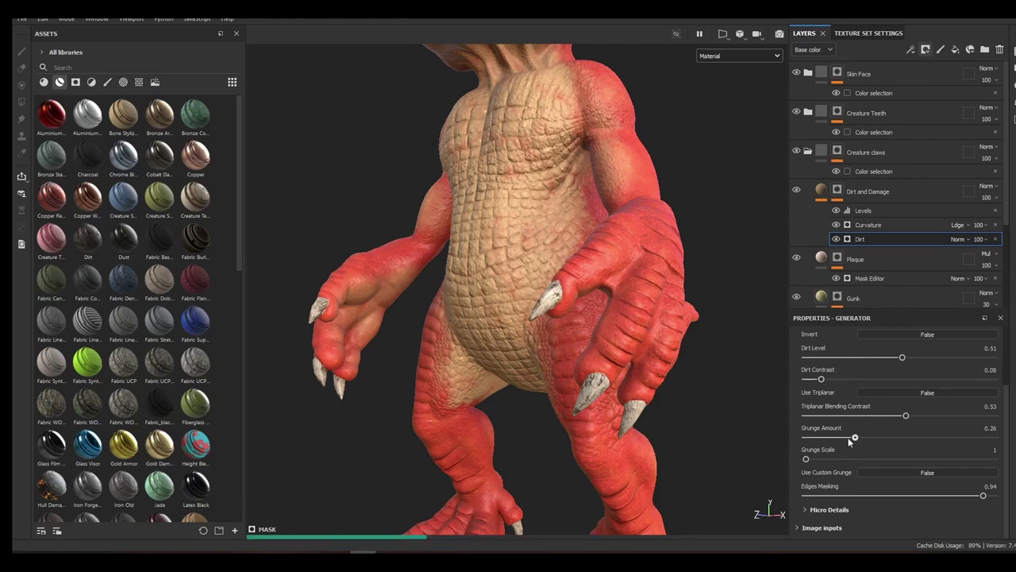
Open the base color of the Tooth Base layer in the Creature claws group for editing
scroll(859, 248, down, 3)
click(862, 251)
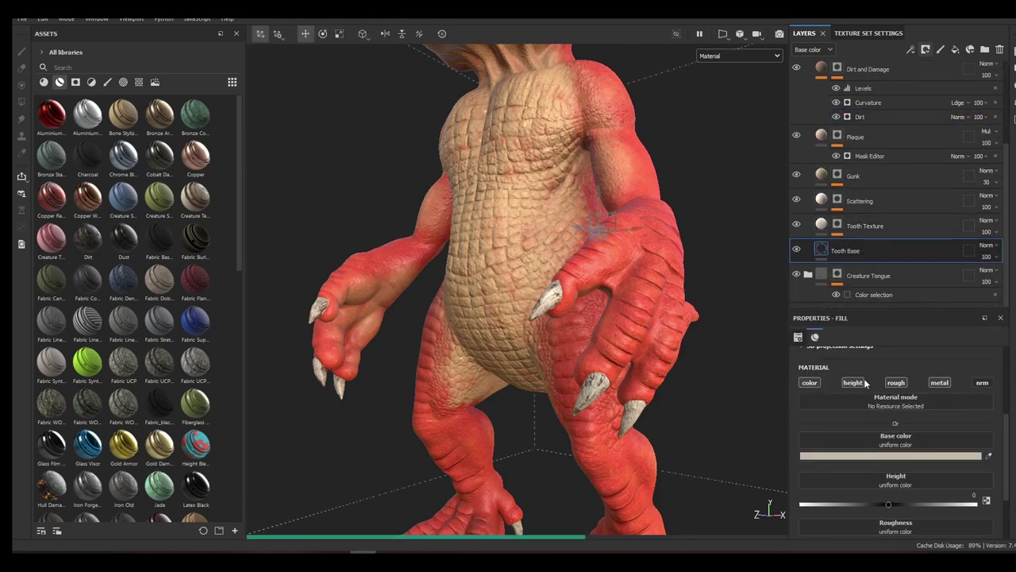
click(937, 456)
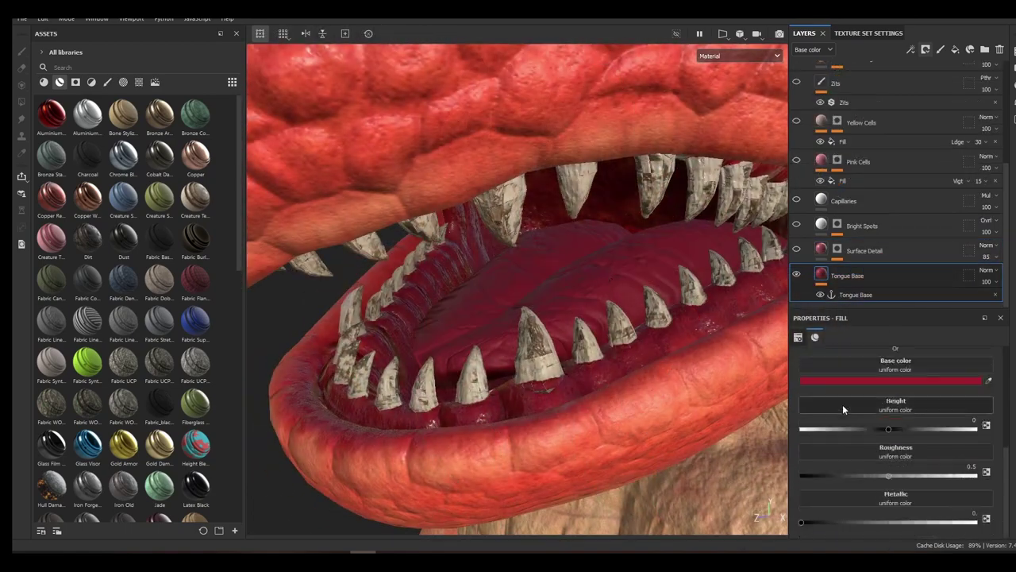
Lower the Tongue Base layer's roughness and change the Surface Detail layer's base color to a darker red
click(872, 475)
drag(871, 474, 859, 474)
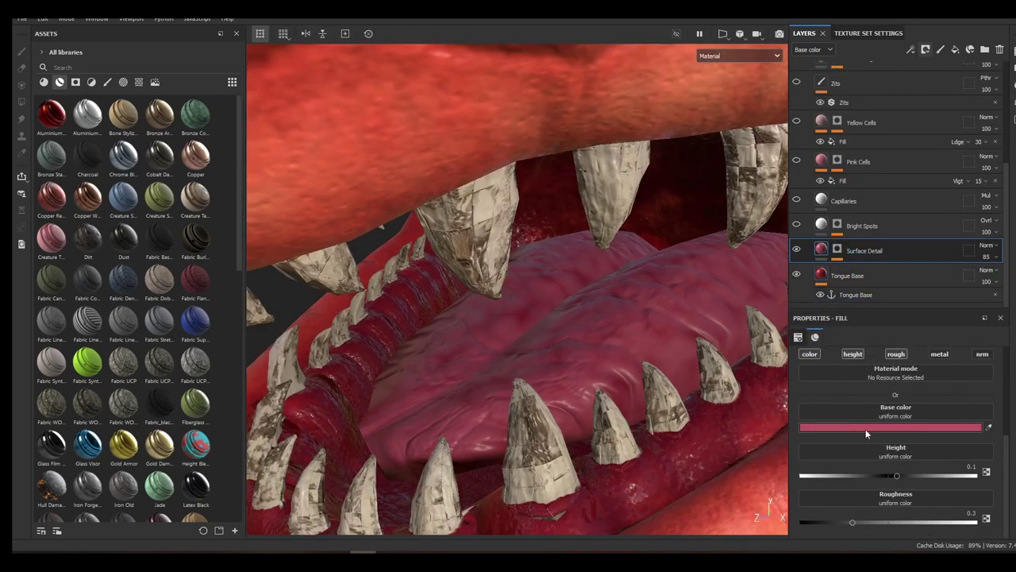
click(866, 428)
click(935, 325)
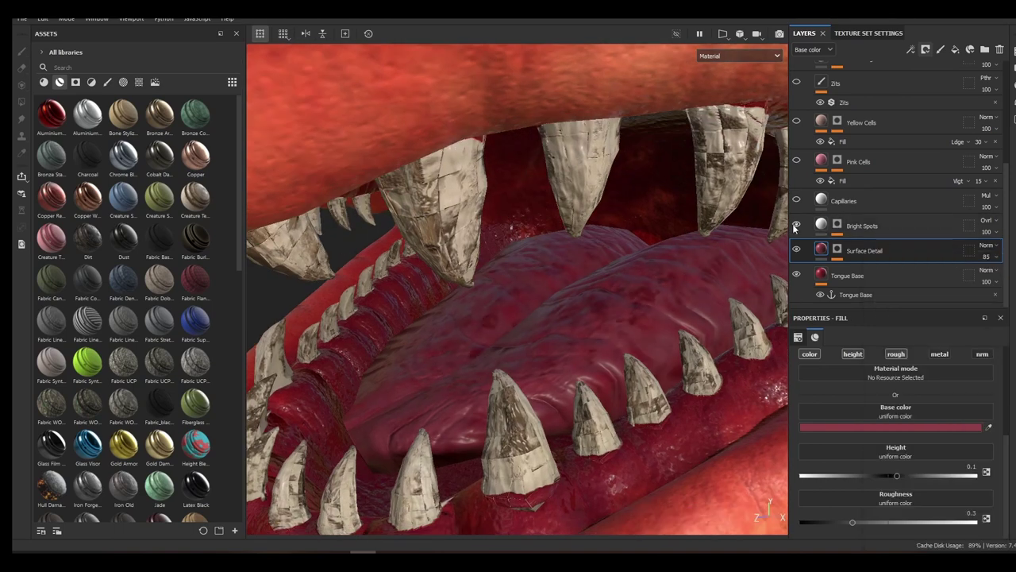
Review the Dirt 5 mask and material of the Bright Spots layer and lower the layer's opacity to 75
click(872, 227)
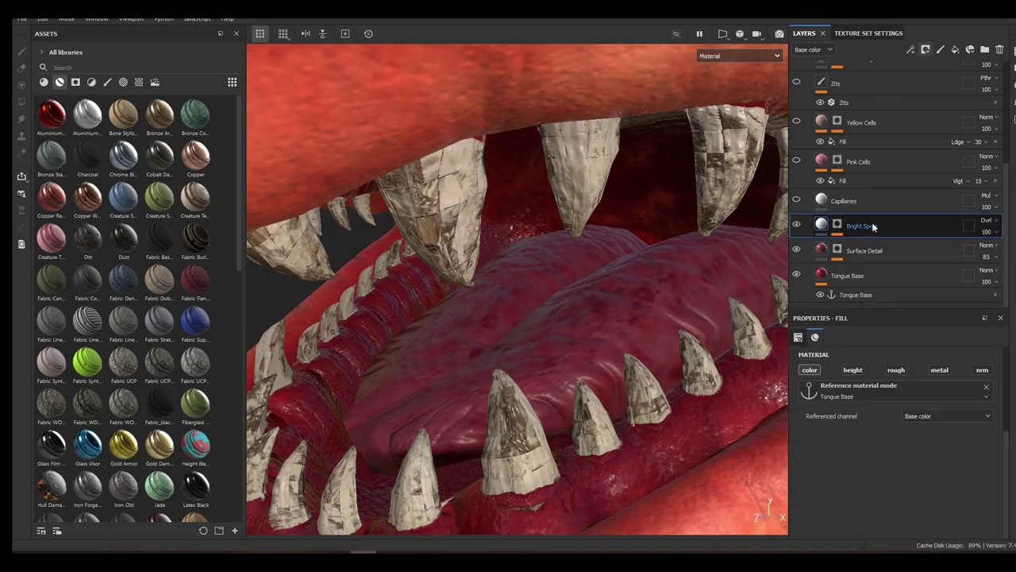
click(837, 227)
click(822, 226)
click(837, 227)
click(868, 246)
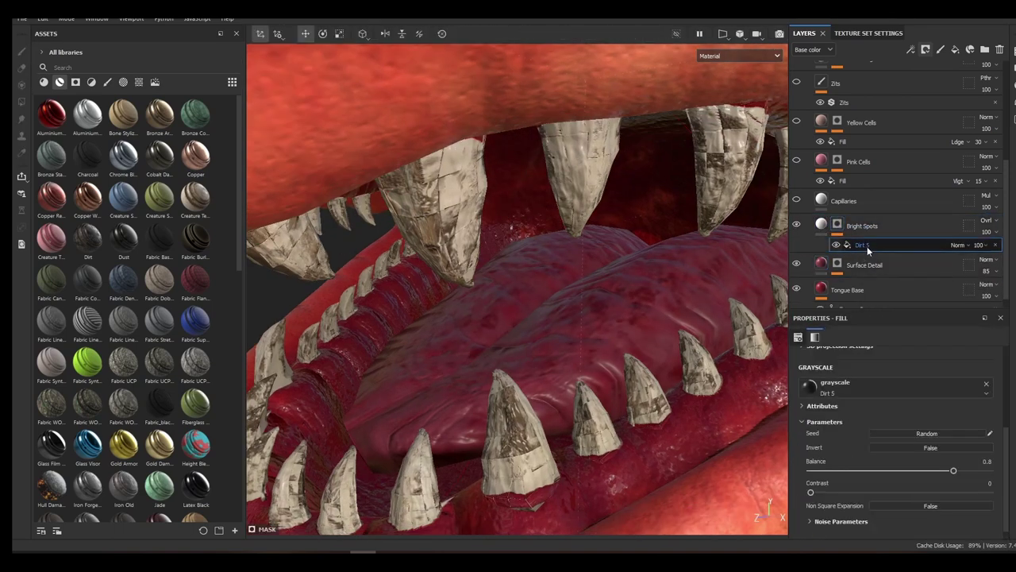
click(822, 226)
scroll(879, 386, up, 2)
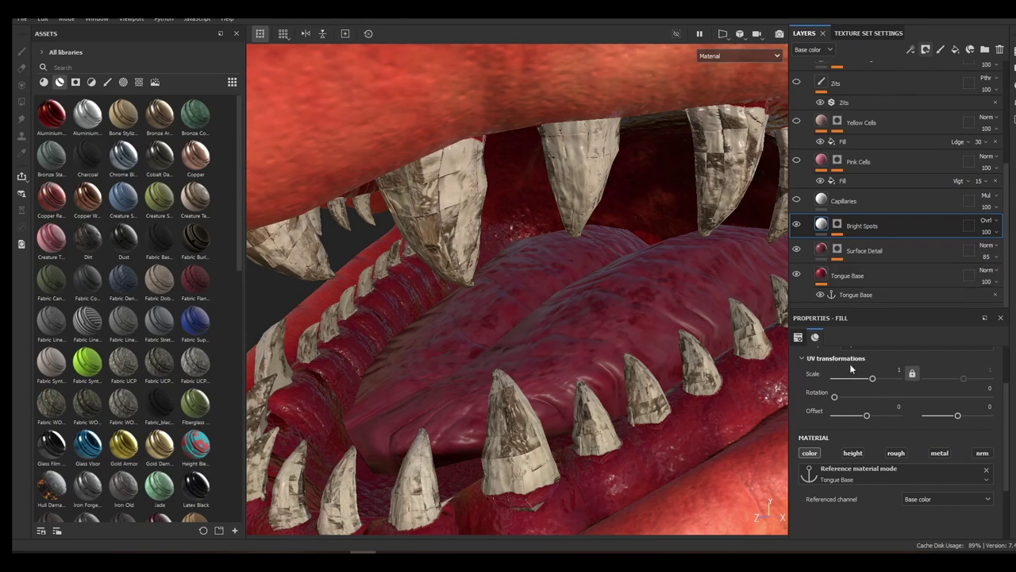
scroll(851, 368, up, 2)
drag(1005, 254, 1012, 254)
Show the Capillaries layer and set its tri-planar projection scale to 20
click(797, 200)
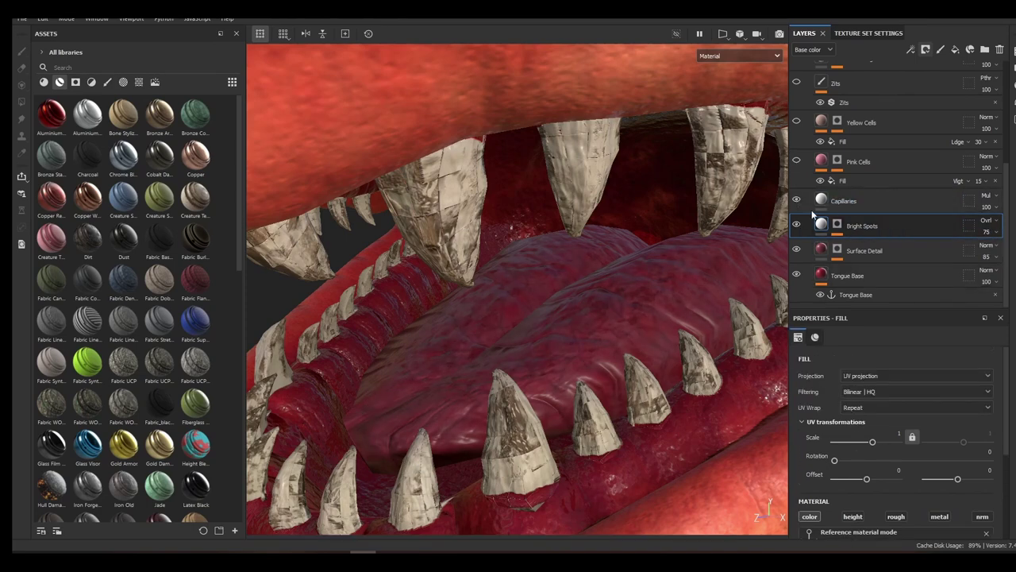
click(822, 202)
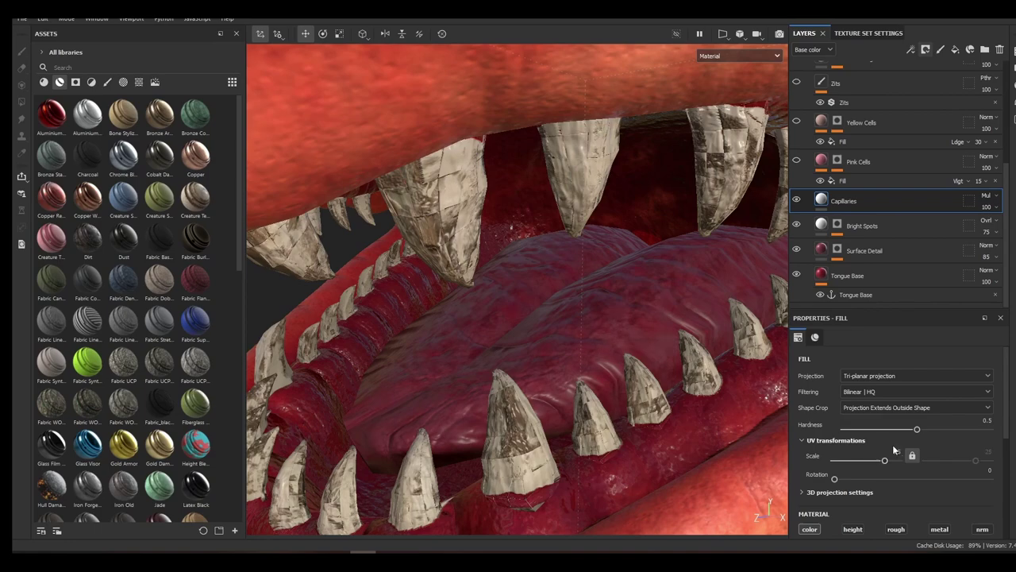
text(20)
key(Return)
scroll(643, 373, up, 5)
scroll(645, 350, down, 4)
alt+drag(645, 350, 652, 380)
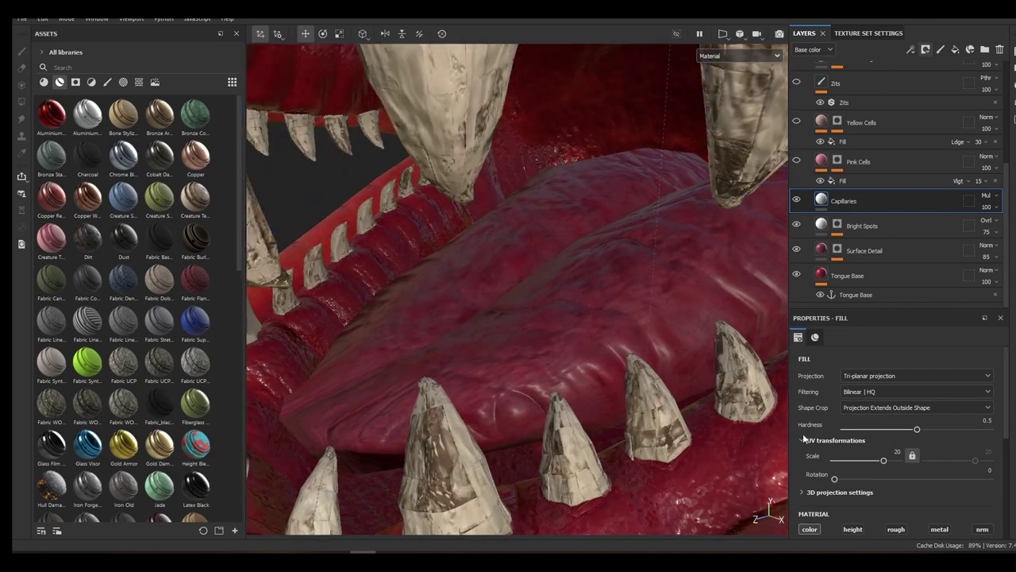
Try the normal channel on the Capillaries layer's Veins material, and enable its height channel instead
scroll(873, 452, down, 1)
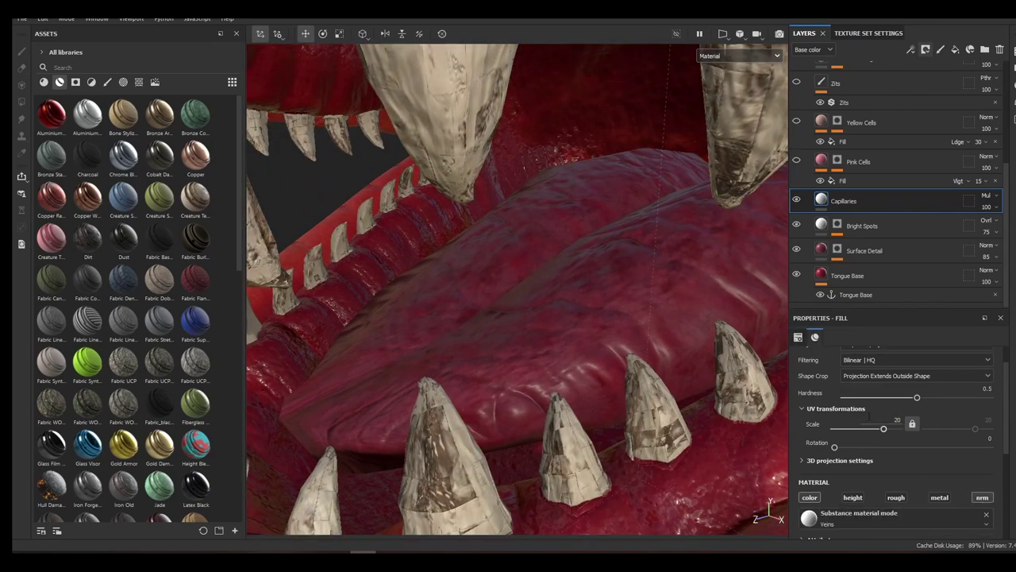
scroll(868, 416, down, 2)
scroll(868, 416, down, 2)
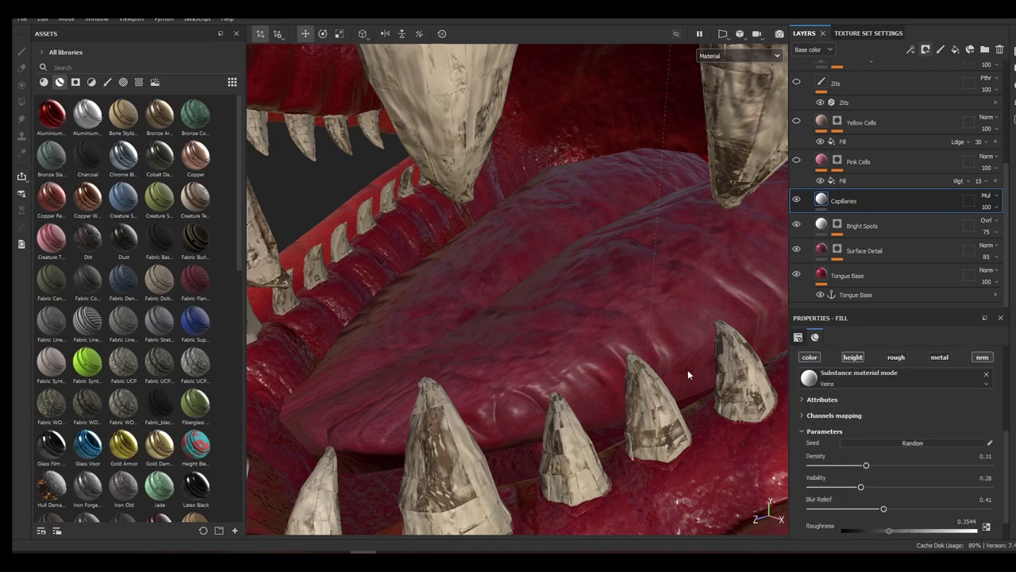
scroll(865, 416, down, 1)
scroll(864, 416, up, 1)
alt+drag(738, 348, 764, 339)
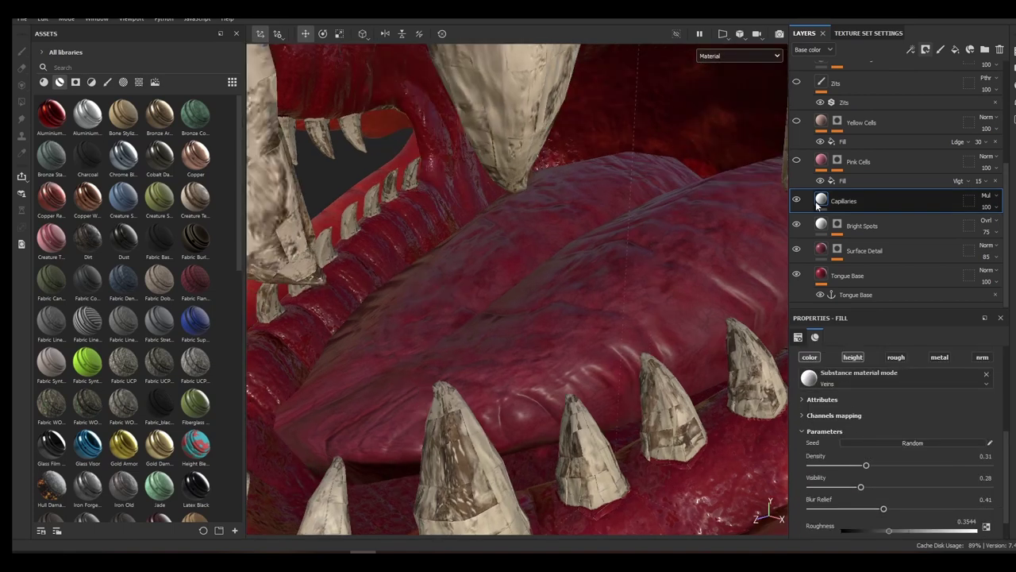
Check the Veins material's channel mapping on the Capillaries layer and set its visibility to 0.19 and blur relief to 0.43
click(872, 381)
click(831, 400)
click(831, 400)
click(817, 416)
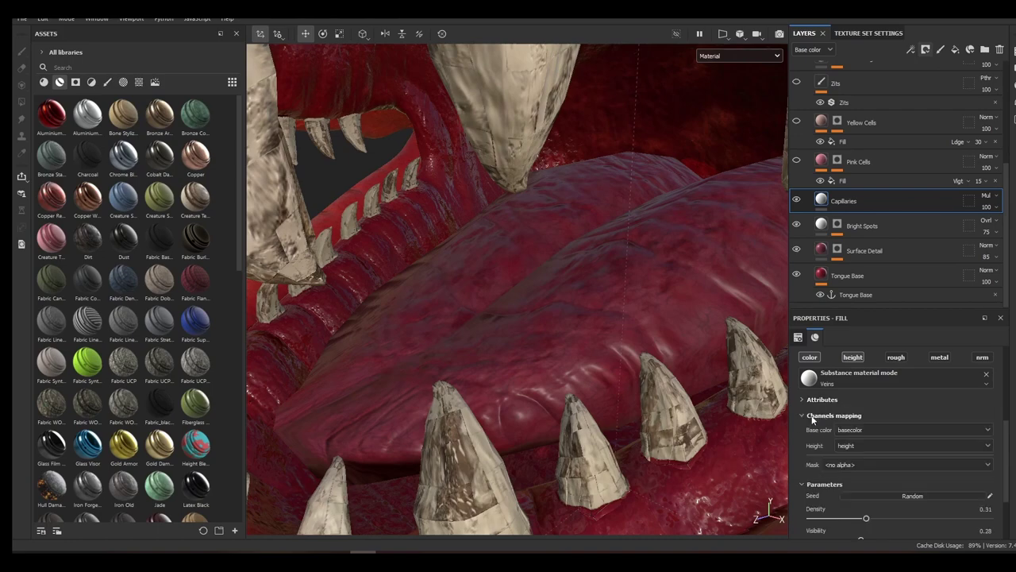
click(825, 416)
scroll(822, 454, down, 1)
scroll(640, 407, up, 5)
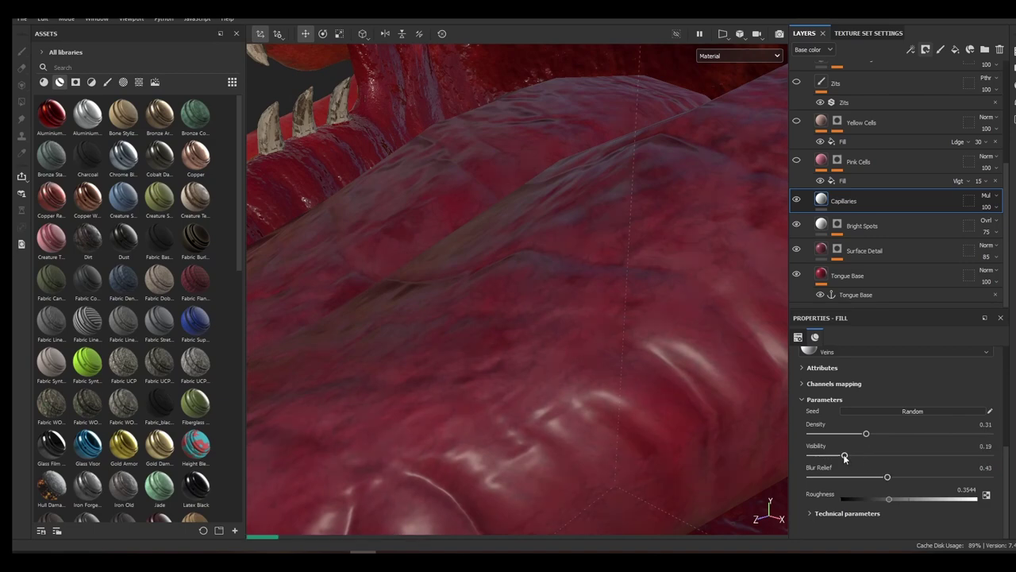
Disable the Capillaries layer's blending in the height channel and return the layer stack to the base color channel
scroll(840, 402, up, 5)
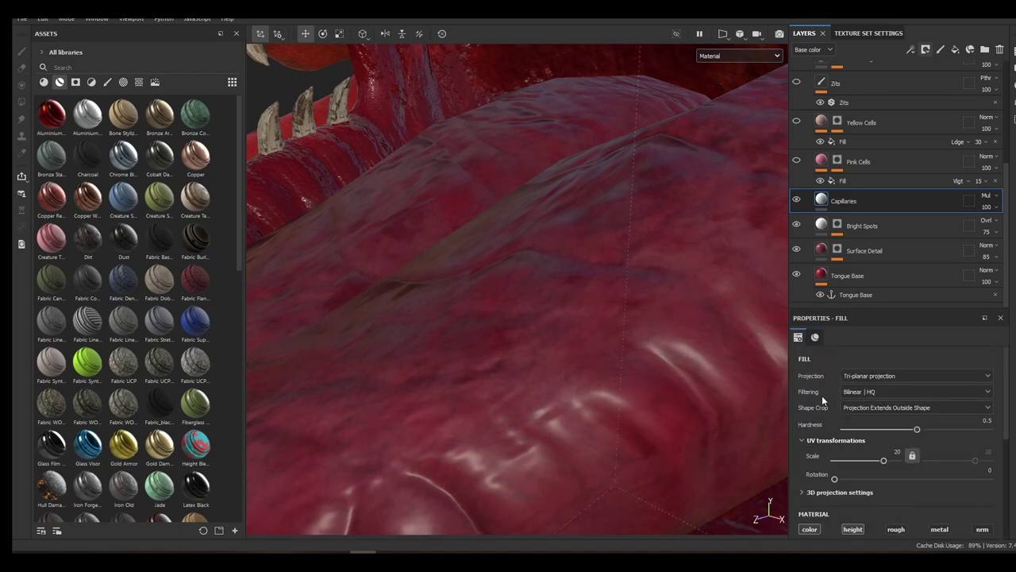
scroll(822, 395, down, 5)
scroll(820, 393, up, 4)
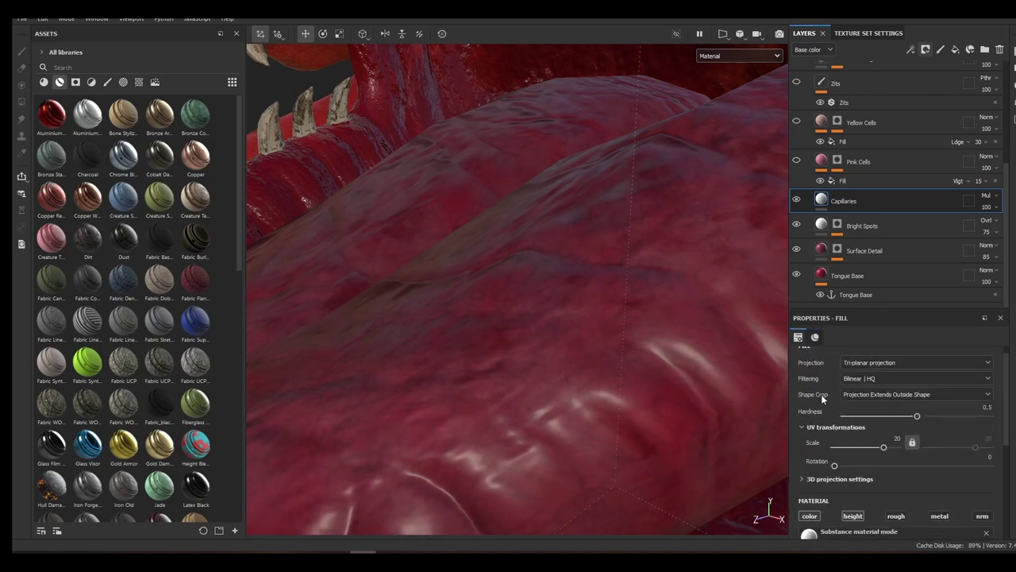
scroll(821, 393, down, 2)
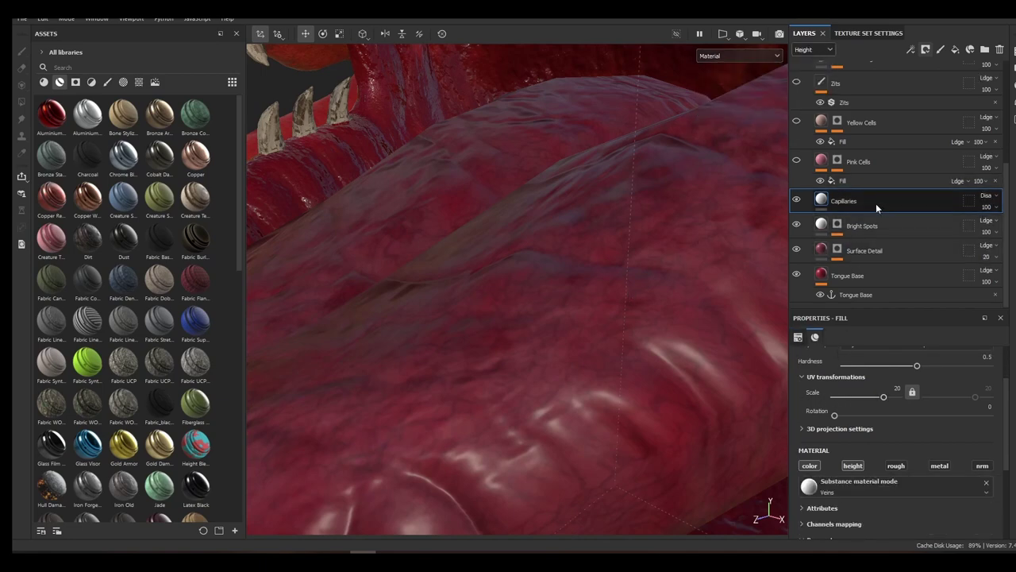
click(807, 65)
Show the Pink Cells layer, inspect its mask effects and lower the layer's opacity to 27
click(877, 163)
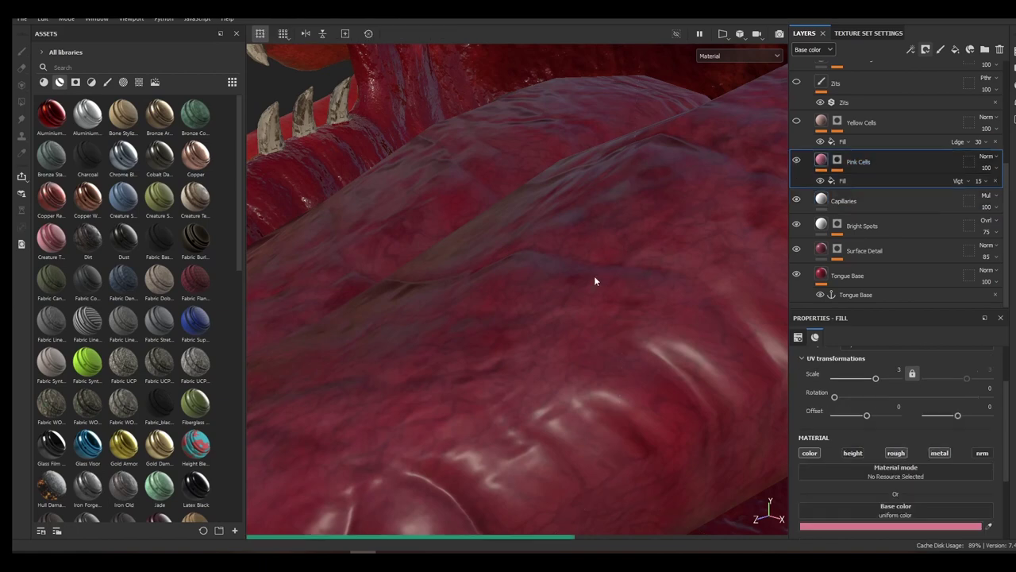
scroll(590, 270, down, 5)
scroll(887, 445, up, 3)
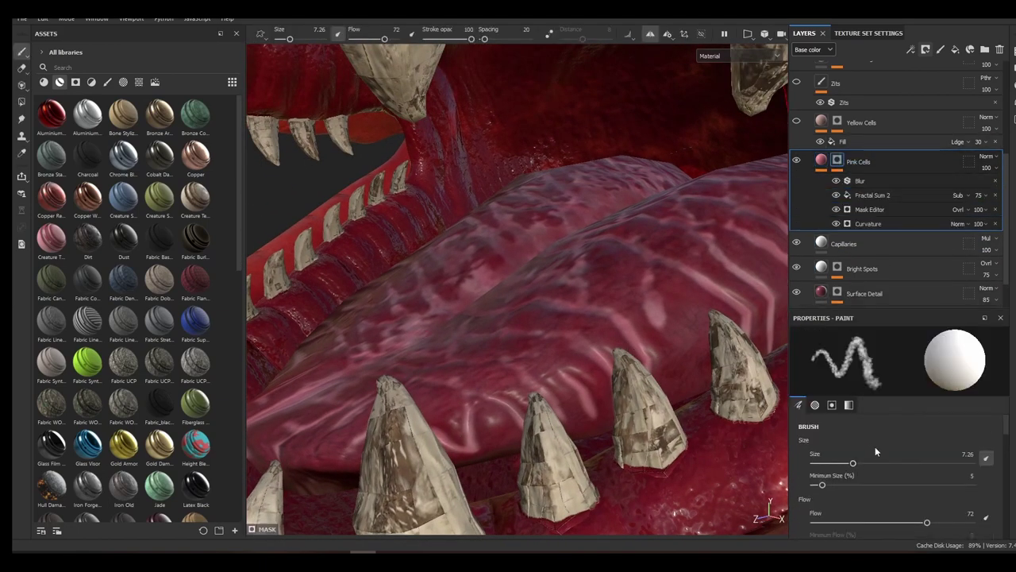
click(876, 223)
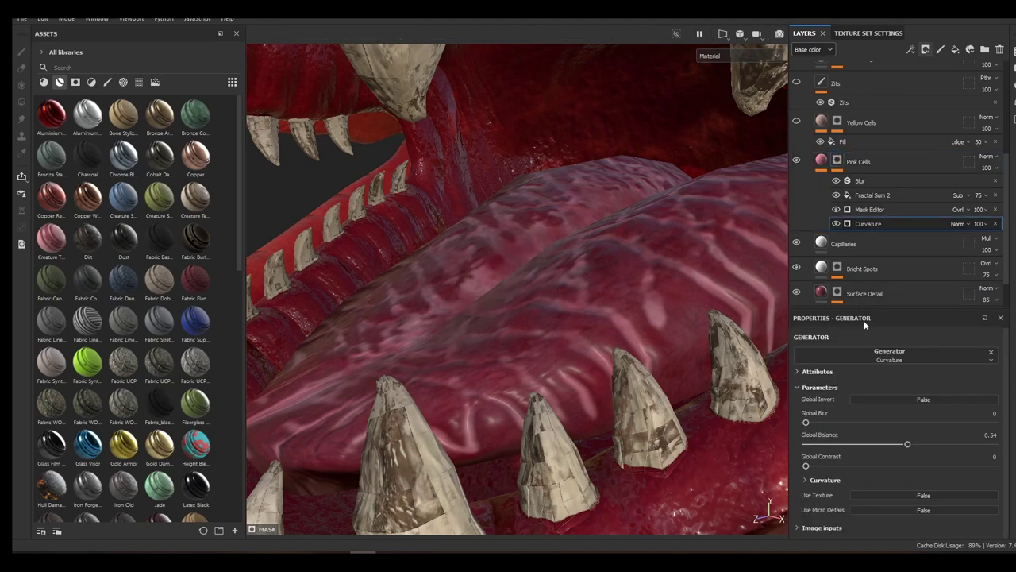
click(989, 180)
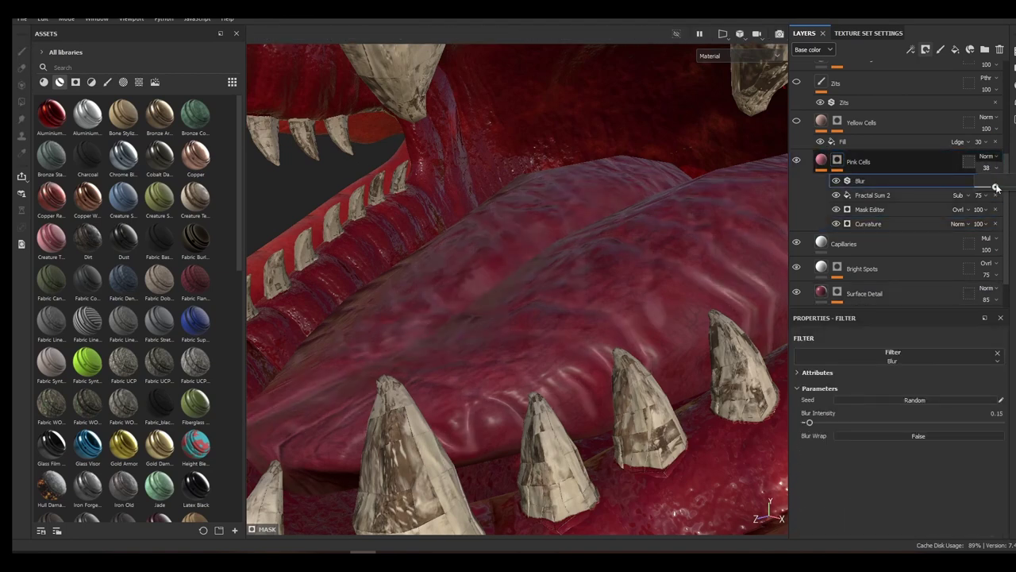
drag(997, 187, 988, 191)
Set the contrast of the Fractal Sum 2 fill in the Pink Cells mask to 0.49
scroll(666, 183, down, 5)
click(875, 196)
scroll(698, 285, up, 4)
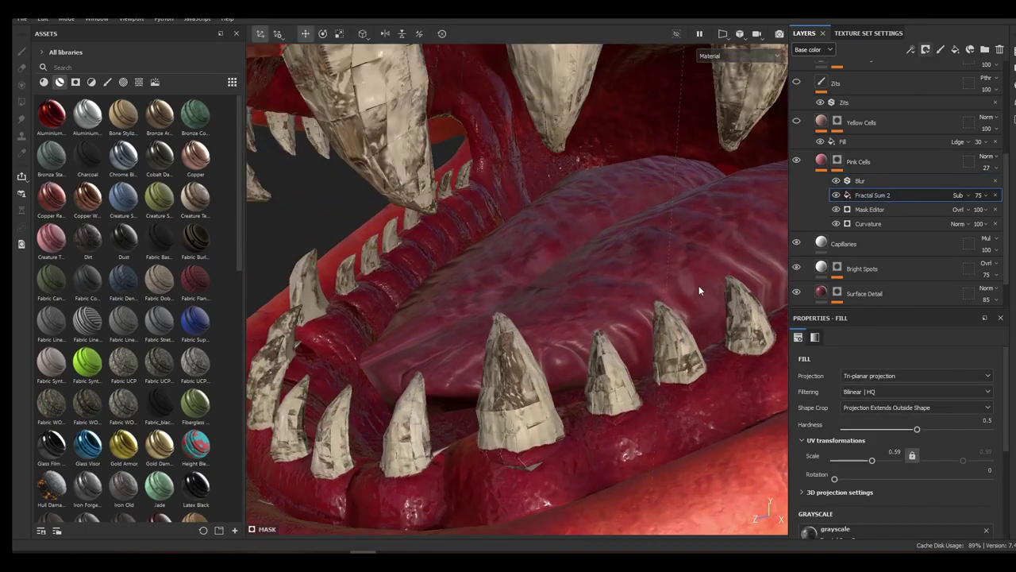
scroll(893, 416, down, 3)
scroll(892, 412, down, 1)
drag(938, 481, 898, 481)
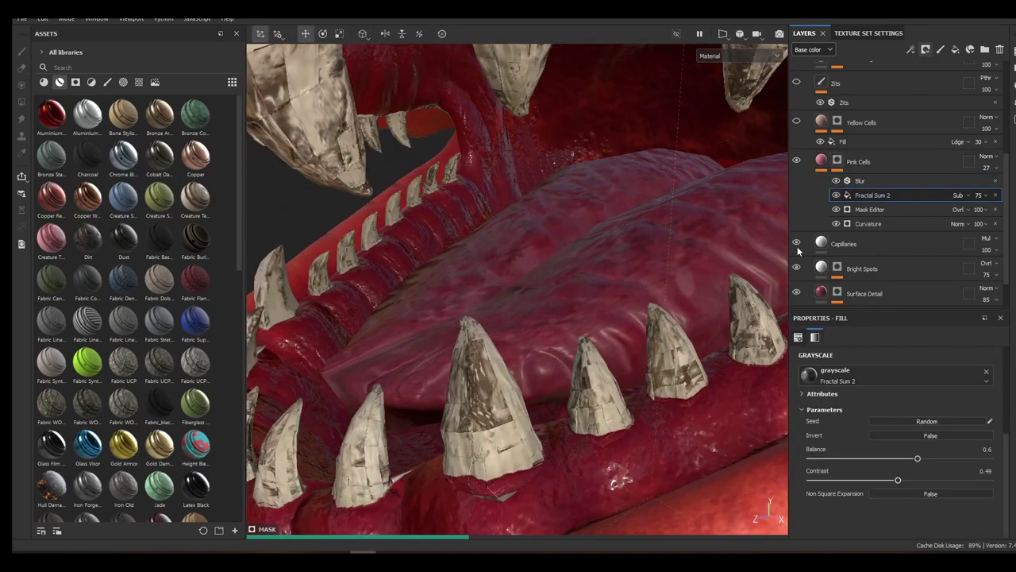
Show the Yellow Cells layer and lower its opacity to 13
click(796, 121)
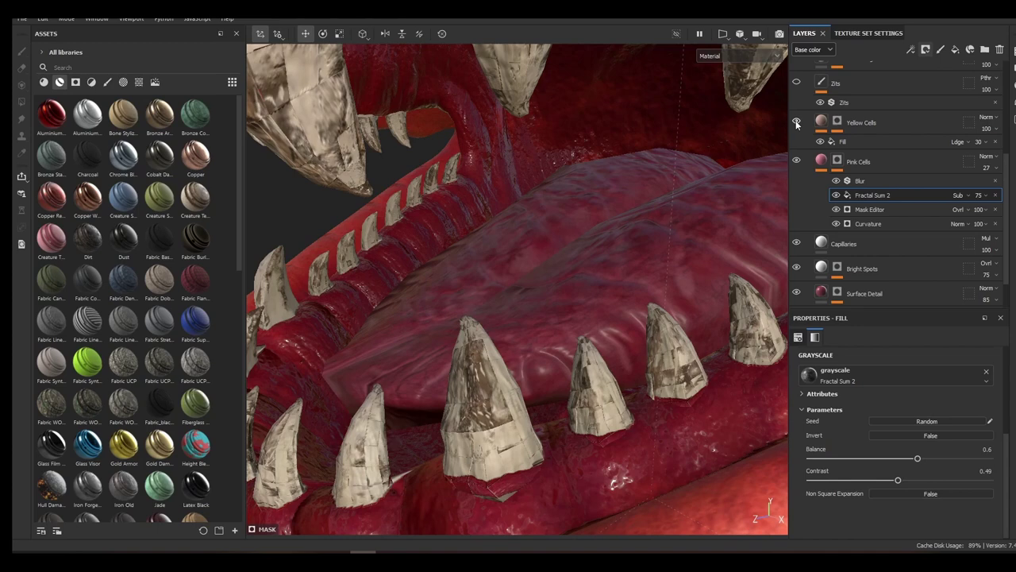
click(838, 126)
click(989, 129)
click(991, 149)
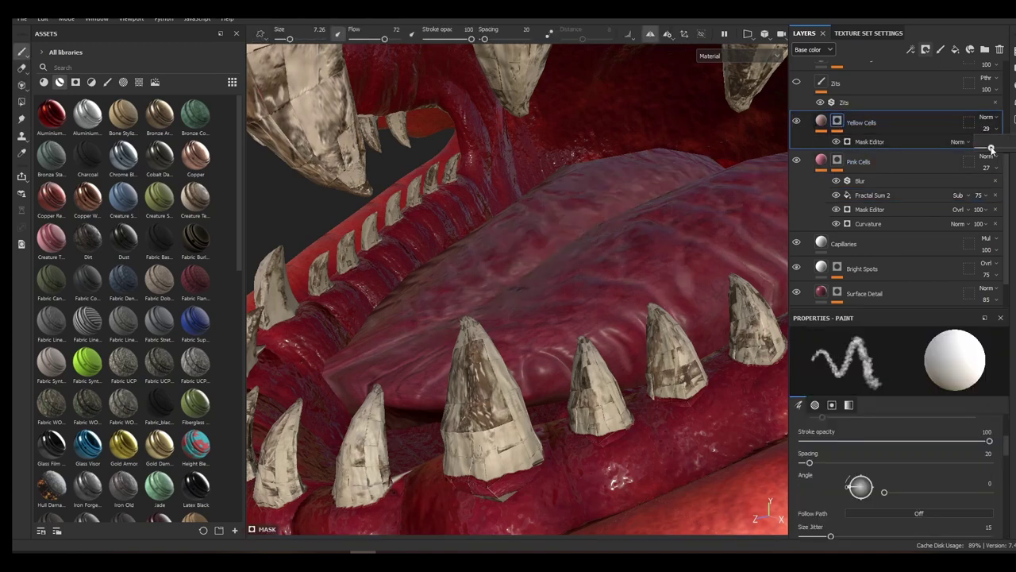
drag(983, 149, 985, 149)
scroll(902, 151, up, 1)
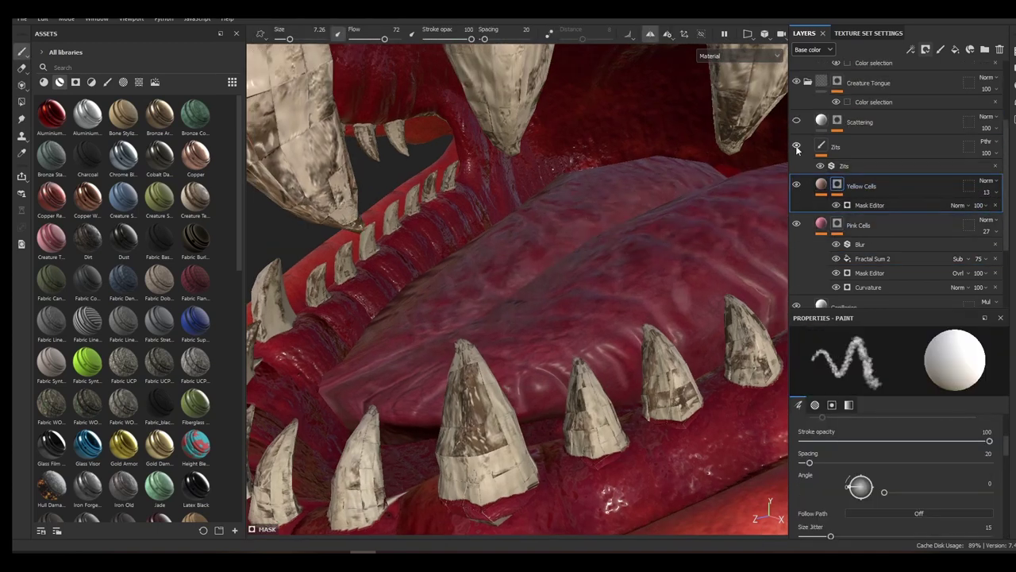
Show the Zits layer and set its filter to numbers 500, size 1.32 and bump intensity 0.03
click(796, 146)
click(878, 165)
alt+drag(729, 210, 724, 234)
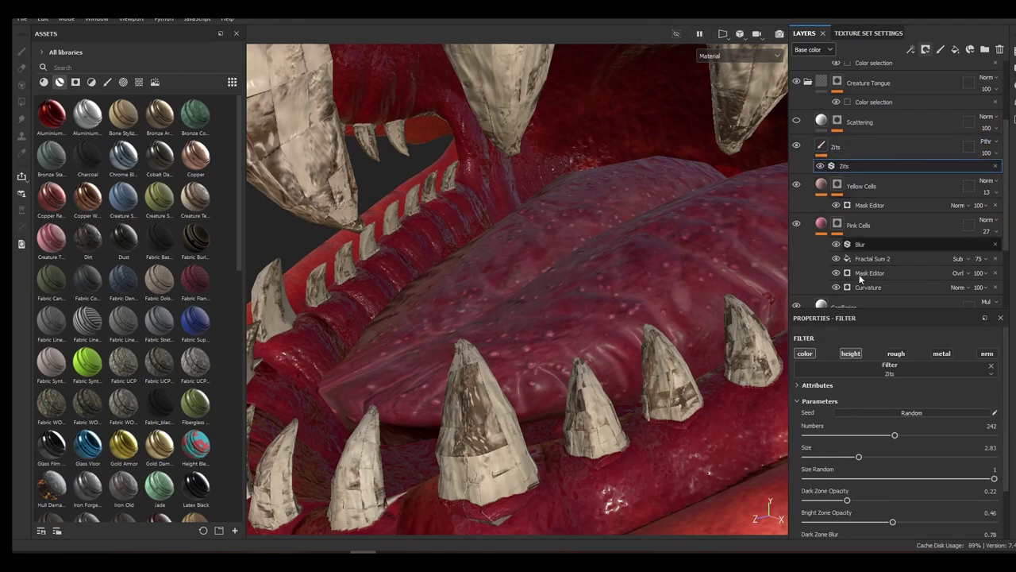
scroll(842, 427, down, 2)
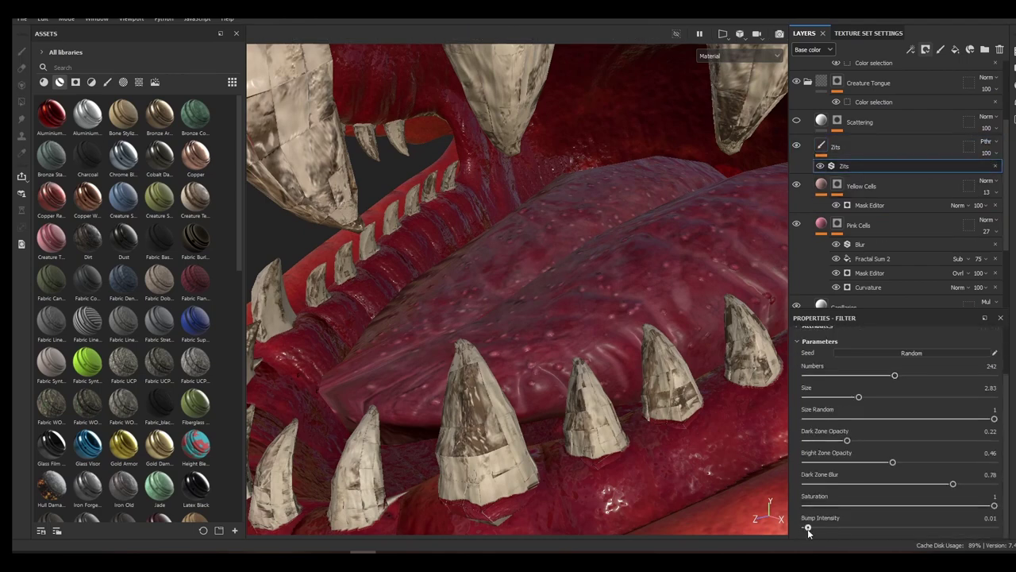
drag(809, 530, 832, 532)
click(849, 375)
drag(807, 377, 895, 399)
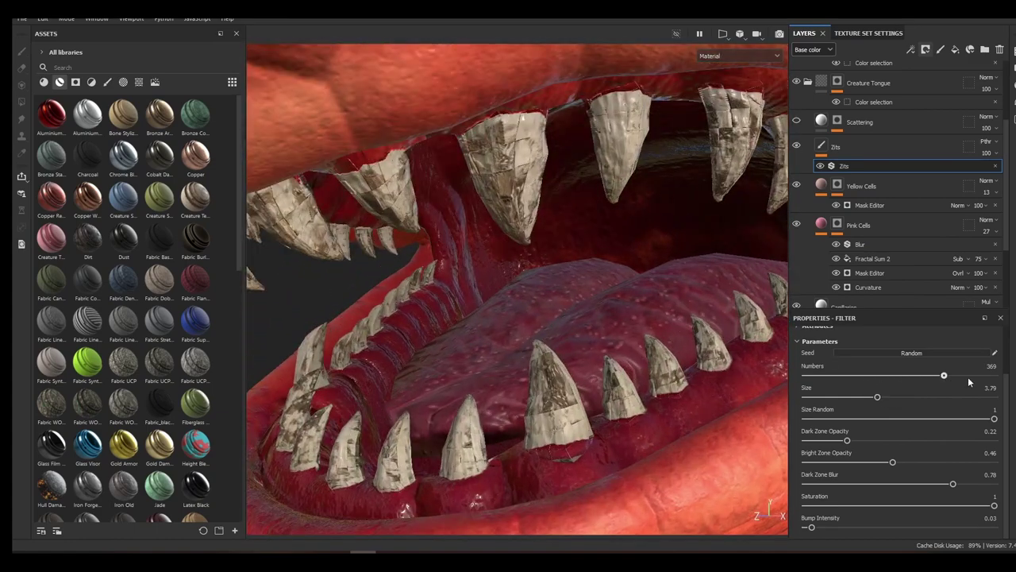
drag(968, 379, 996, 379)
drag(942, 398, 806, 398)
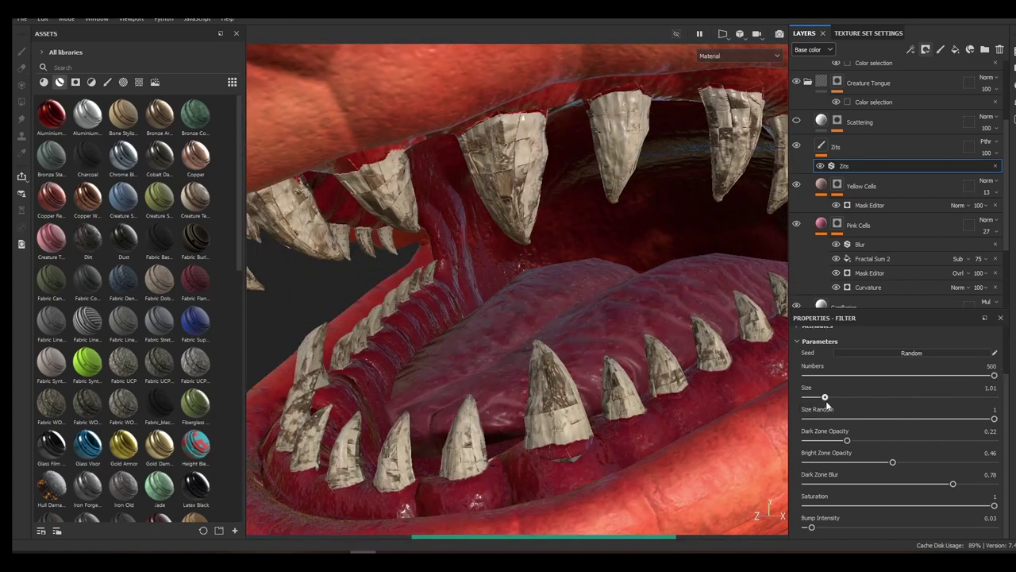
Set the Zits layer's opacity to 56 in base color and 49 in height, and select the Scattering layer
scroll(869, 395, up, 2)
scroll(869, 389, down, 2)
scroll(868, 388, up, 2)
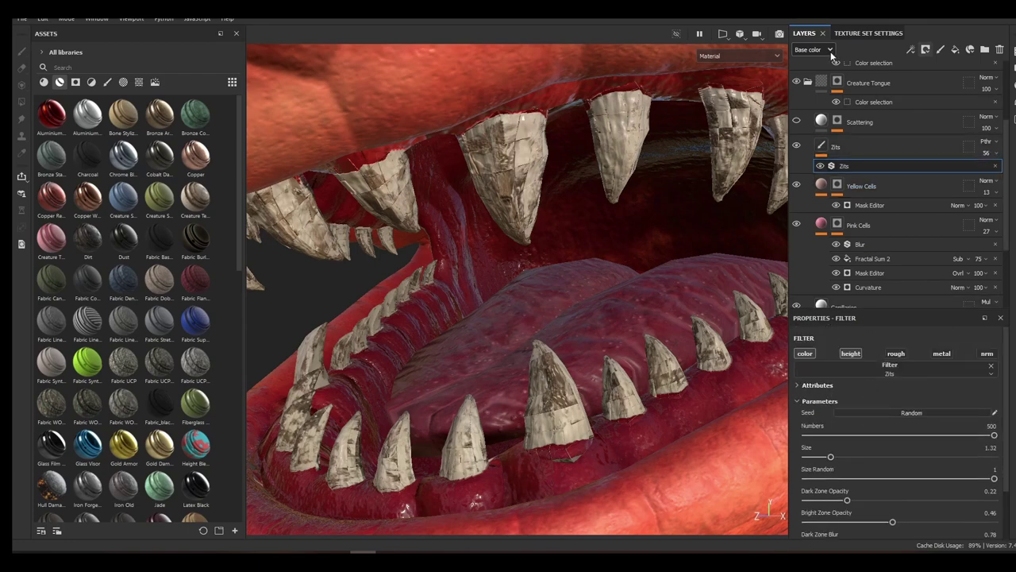
click(831, 52)
click(818, 71)
click(989, 154)
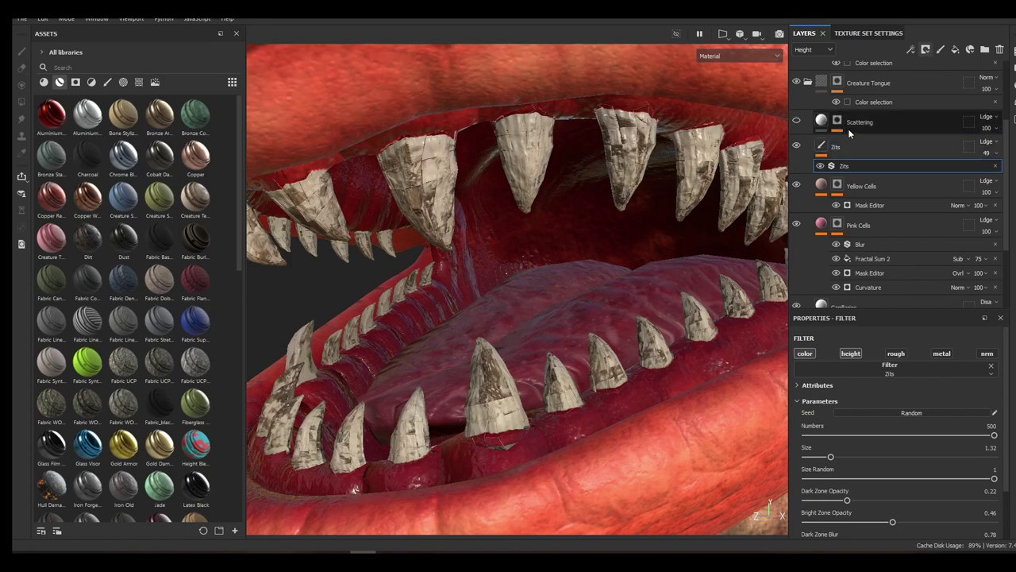
click(857, 123)
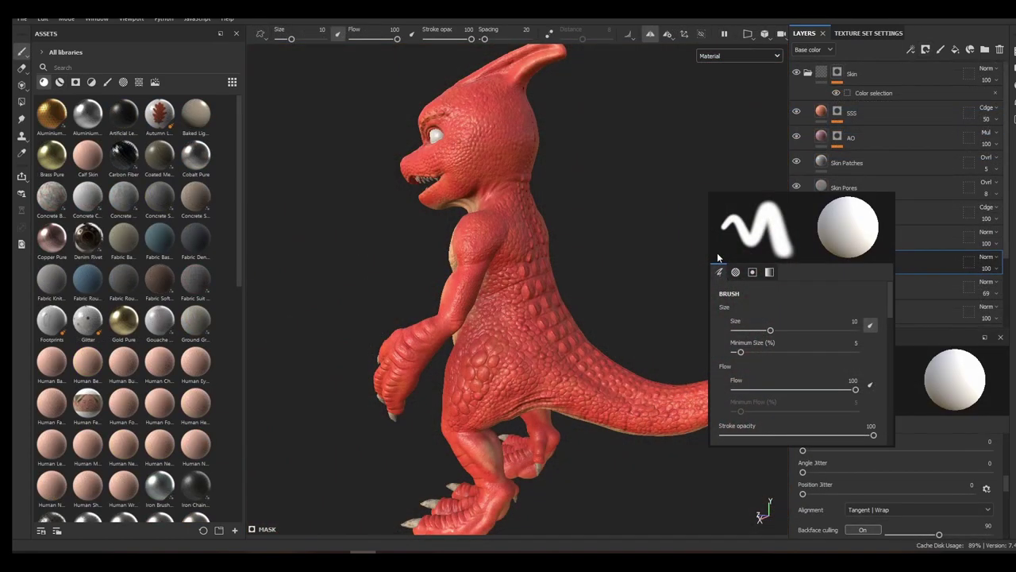
Set up the darkPatches mask brush with the Dirt Clouds alpha, flow 50, flow jitter 28, angle jitter 180 and position jitter 12
scroll(788, 311, down, 12)
click(761, 343)
text(dirt)
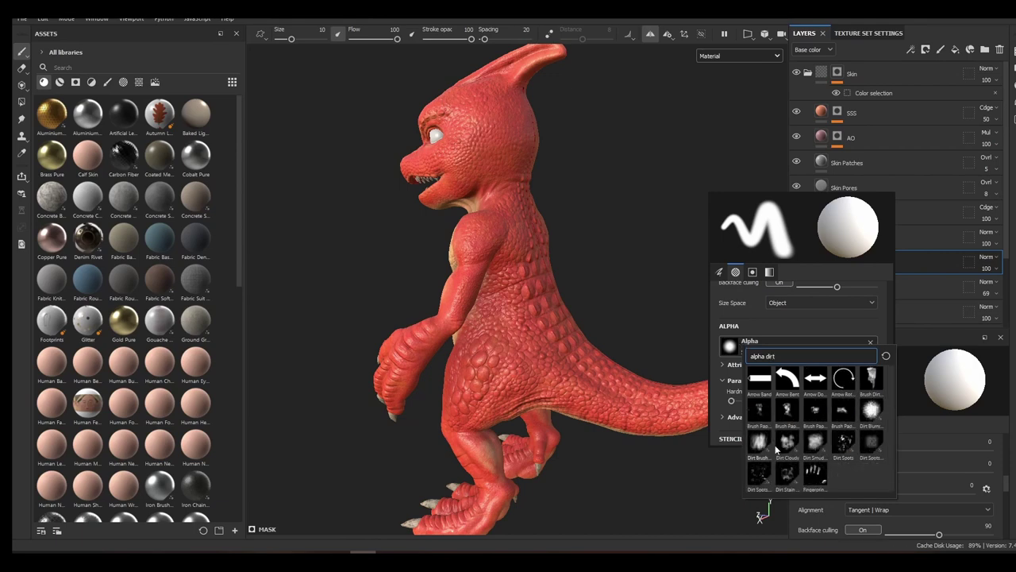
click(791, 440)
scroll(782, 381, up, 12)
click(790, 390)
scroll(746, 372, down, 4)
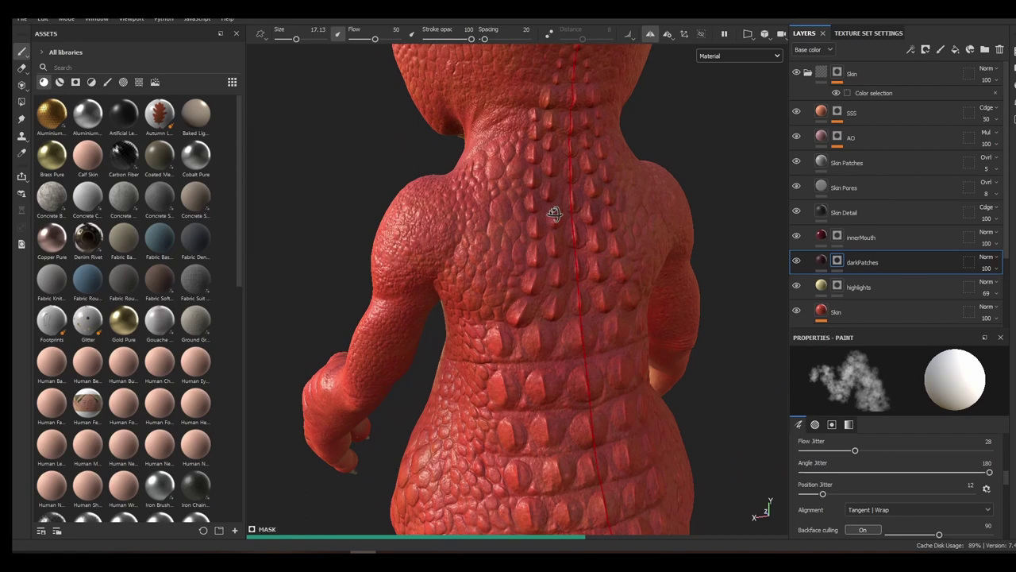
Paint dark patches along the spine on the darkPatches mask and check the texture set's general settings
alt+drag(553, 213, 565, 230)
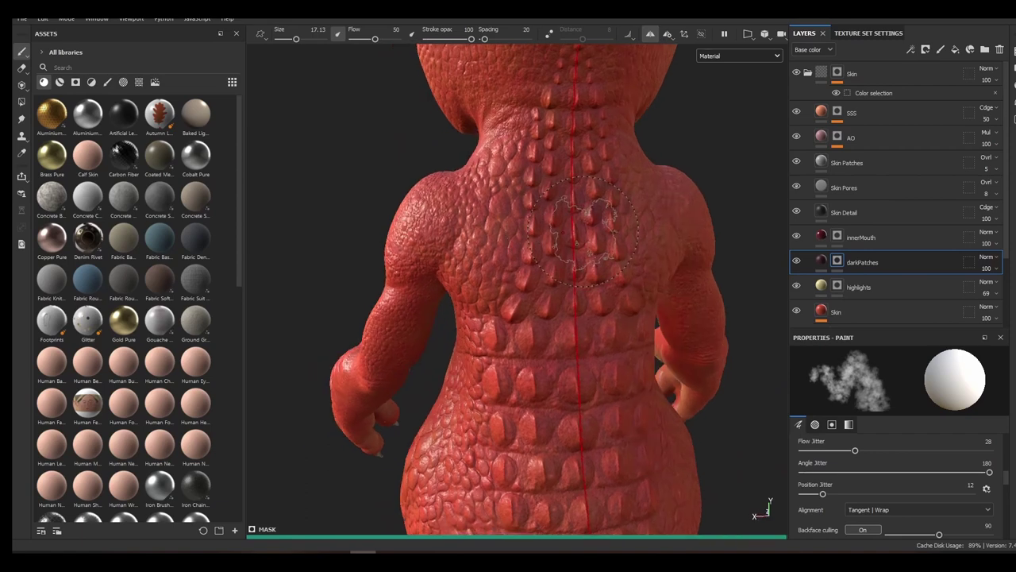
click(864, 34)
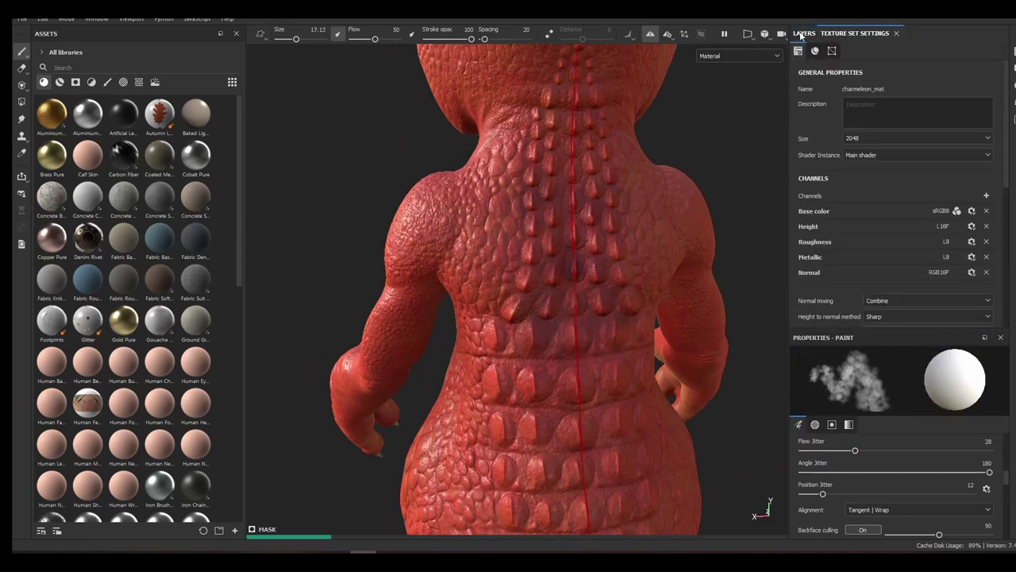
click(803, 33)
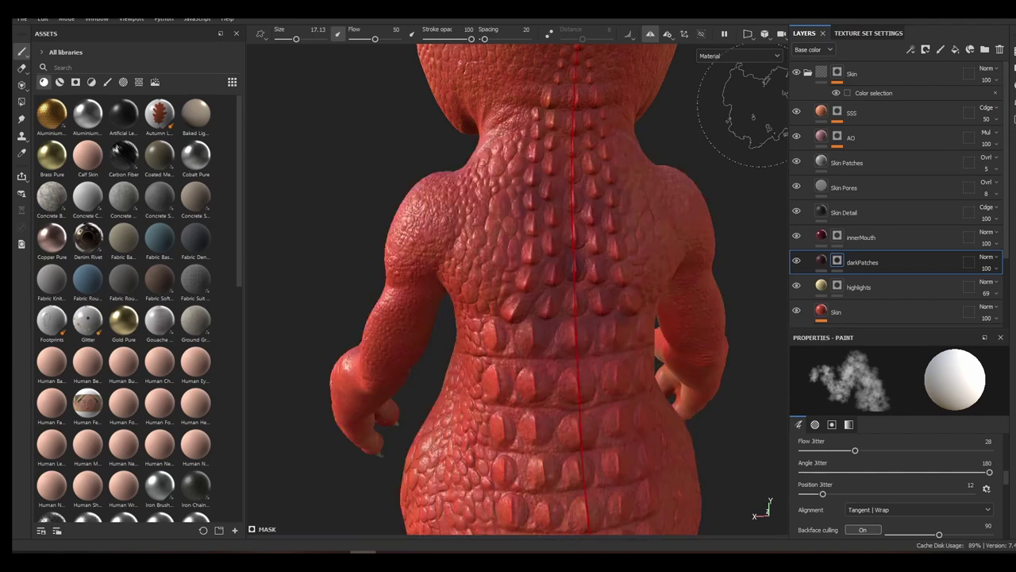
Paint dark patches on the upper back and set the mask brush's size jitter and position jitter to 26
mouse_move(533, 365)
alt+mouse_down()
mouse_move(422, 150)
mouse_move(381, 175)
alt+mouse_up()
alt+drag(445, 317, 509, 302)
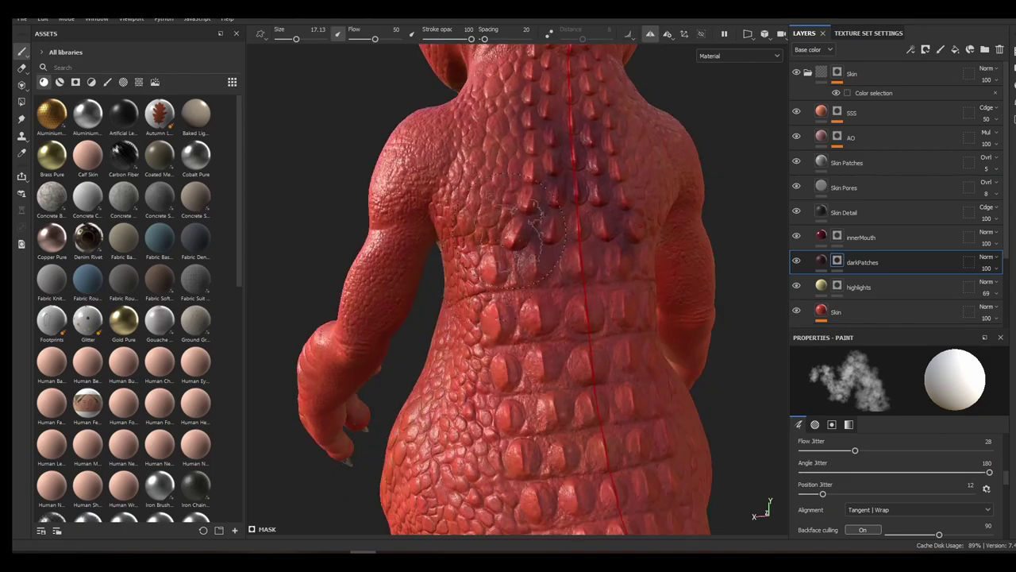
drag(508, 262, 496, 341)
right_click(525, 436)
drag(693, 340, 694, 383)
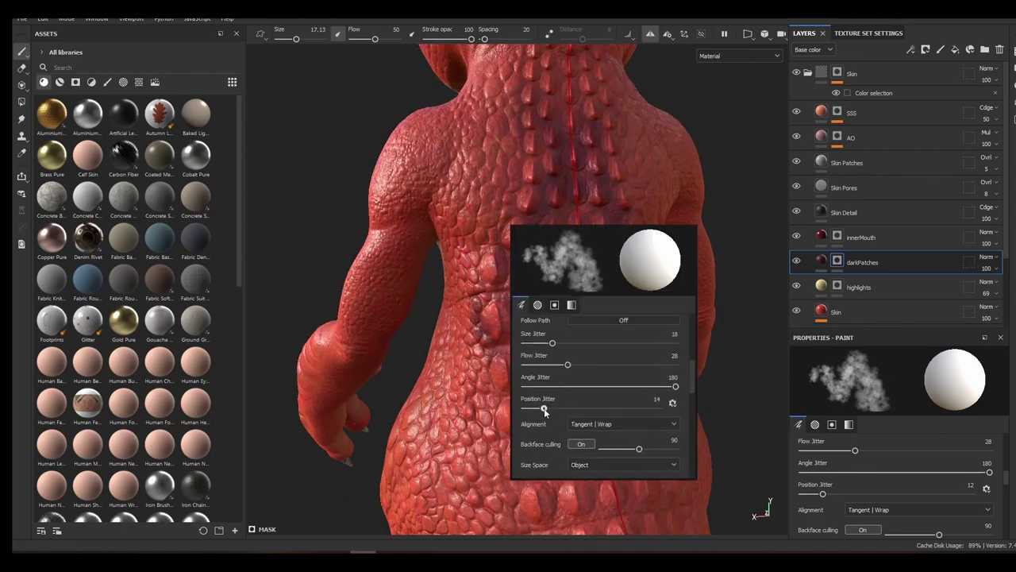
drag(543, 408, 561, 408)
right_click(548, 408)
click(534, 235)
Paint dark patches over the spine scales from the neck down to the lower back on the darkPatches mask
alt+middle_drag(534, 235, 532, 254)
mouse_move(526, 317)
mouse_down()
mouse_move(516, 349)
mouse_move(544, 405)
mouse_up()
alt+middle_drag(550, 183, 546, 325)
drag(544, 230, 546, 131)
alt+middle_drag(546, 151, 547, 246)
drag(540, 306, 556, 189)
alt+middle_drag(550, 353, 553, 142)
alt+middle_drag(548, 396, 544, 219)
mouse_move(554, 353)
mouse_down()
mouse_move(553, 401)
mouse_move(591, 409)
mouse_up()
alt+middle_drag(536, 329, 541, 218)
Turn off pen pressure for the brush size and paint dark patches along the top of the tail
right_click(538, 188)
right_click(543, 262)
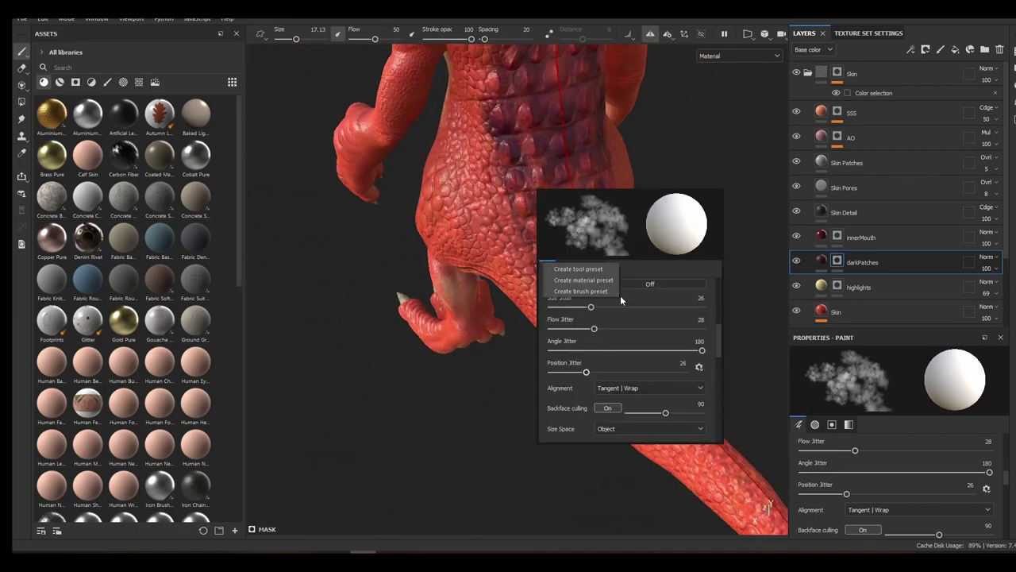
drag(718, 352, 719, 295)
click(699, 322)
alt+middle_drag(567, 250, 556, 312)
drag(547, 316, 548, 389)
drag(564, 351, 589, 417)
alt+drag(488, 330, 591, 314)
mouse_move(468, 273)
mouse_down()
mouse_move(579, 337)
mouse_move(635, 333)
mouse_up()
Set the brush size to 4.23 and extend the dark patches to the tip of the tail
alt+drag(547, 318, 591, 333)
right_click(512, 257)
right_click(517, 332)
click(573, 393)
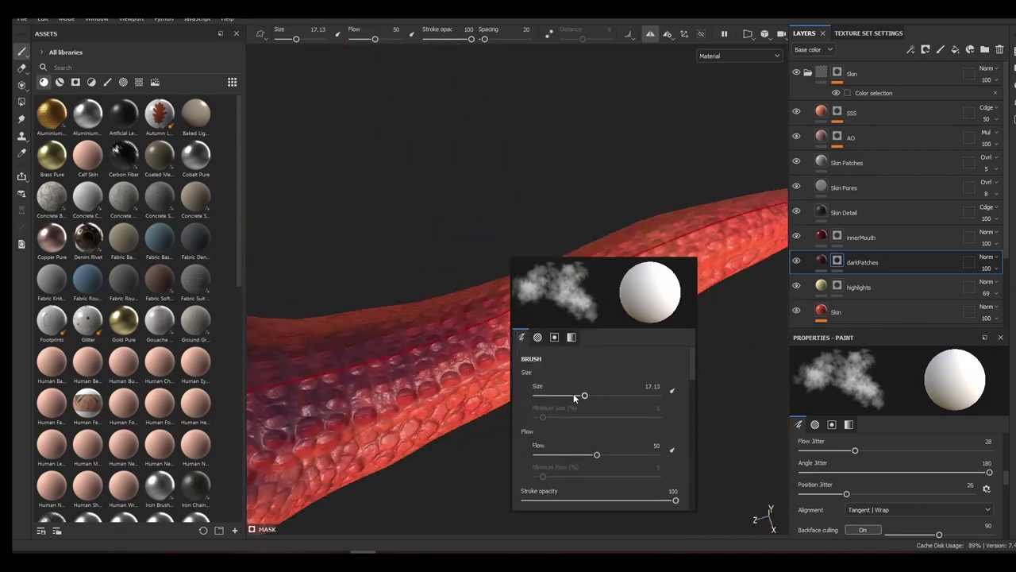
drag(575, 395, 562, 396)
alt+drag(620, 273, 564, 234)
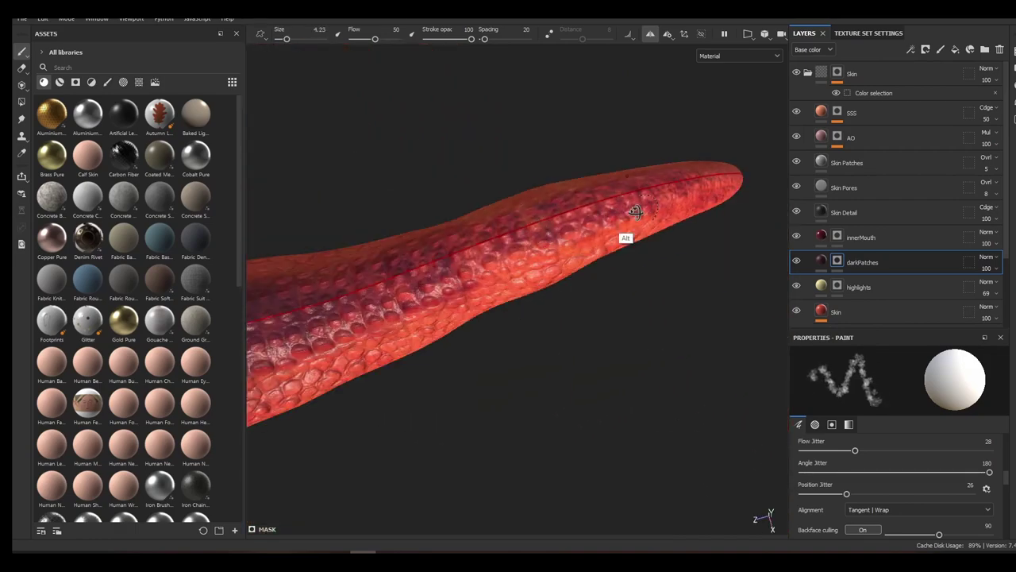
alt+drag(635, 211, 410, 328)
Set the brush flow to 15 and paint dark patches on the ridges of a finger
right_click(444, 300)
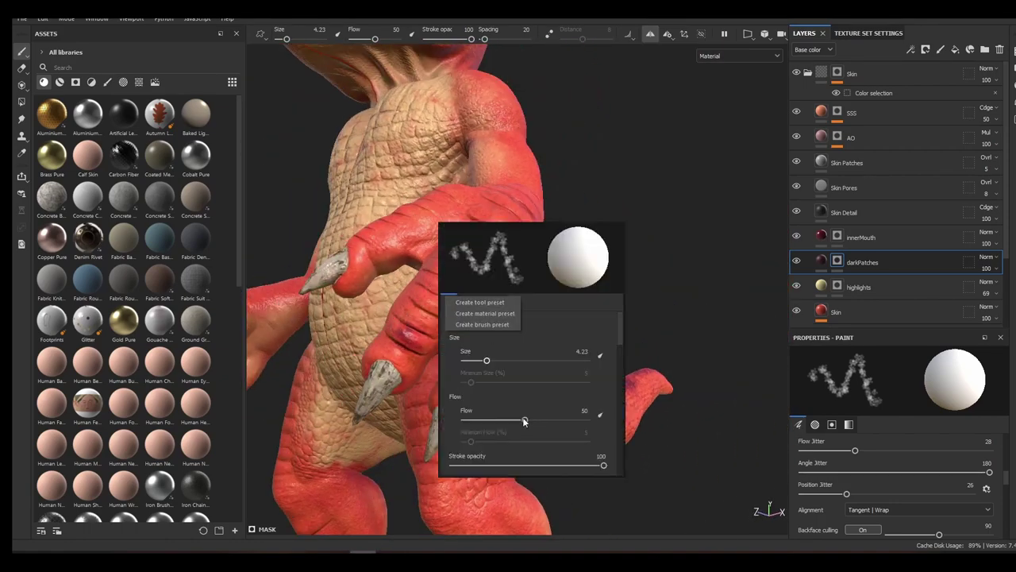
drag(524, 420, 479, 420)
drag(431, 332, 415, 320)
alt+right_drag(411, 348, 415, 347)
alt+drag(415, 347, 414, 379)
drag(461, 296, 450, 339)
alt+drag(474, 342, 462, 313)
Set the brush flow to 23 and paint dark patches over the remaining finger and toe ridges
right_click(466, 287)
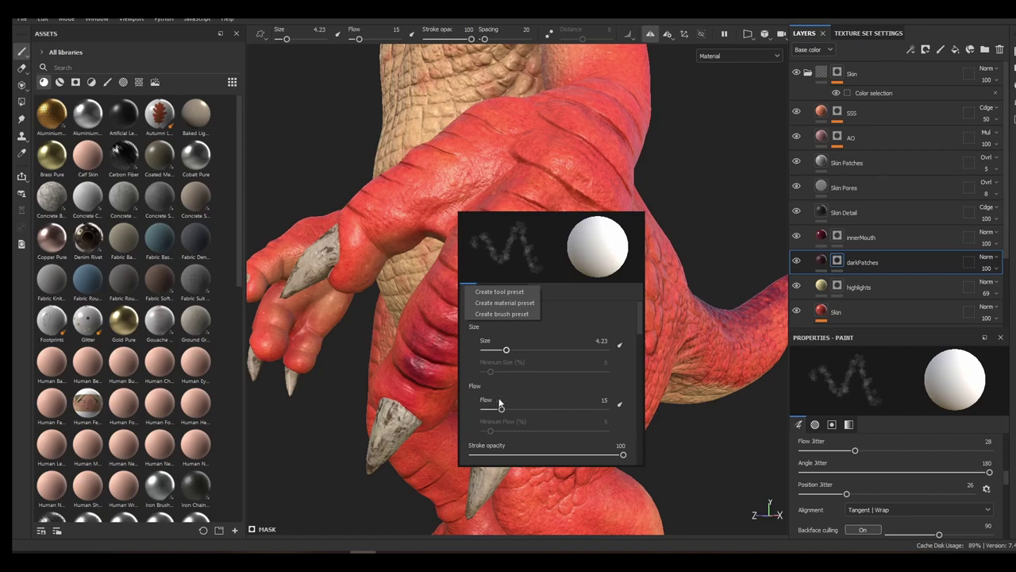
drag(500, 406, 512, 407)
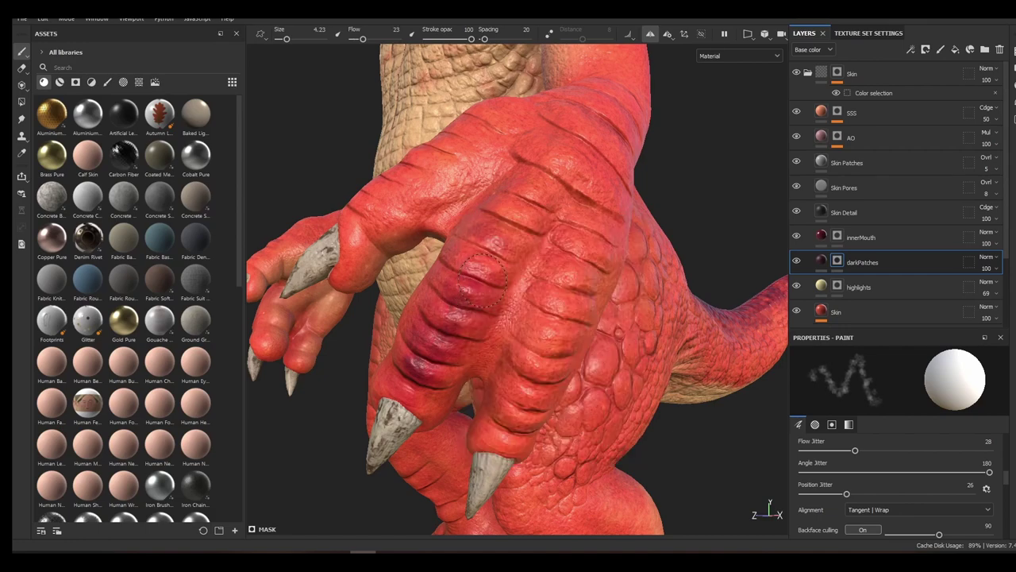
mouse_move(480, 278)
alt+mouse_down()
mouse_move(530, 218)
mouse_move(437, 325)
mouse_move(424, 281)
mouse_move(540, 236)
mouse_move(466, 289)
mouse_move(489, 229)
mouse_move(534, 229)
mouse_move(440, 352)
mouse_move(503, 257)
mouse_move(448, 230)
mouse_move(544, 371)
alt+mouse_up()
alt+drag(610, 246, 640, 235)
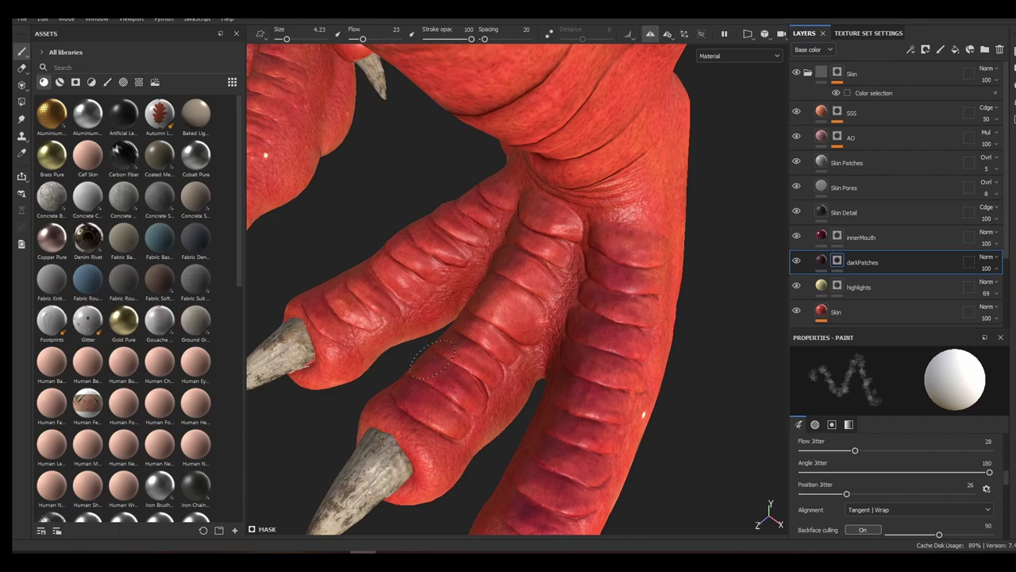
mouse_move(431, 359)
alt+mouse_down()
mouse_move(469, 286)
mouse_move(606, 285)
mouse_move(490, 354)
mouse_move(553, 253)
mouse_move(574, 267)
mouse_move(586, 247)
mouse_move(526, 370)
mouse_move(448, 423)
mouse_move(555, 438)
mouse_move(506, 352)
mouse_move(492, 190)
mouse_move(551, 439)
mouse_move(500, 330)
alt+mouse_up()
mouse_move(495, 268)
alt+mouse_down()
mouse_move(445, 333)
mouse_move(481, 365)
alt+mouse_up()
Set the brush flow to 9 and paint faint dark patches on the large thigh scales
right_click(492, 362)
drag(541, 485, 521, 485)
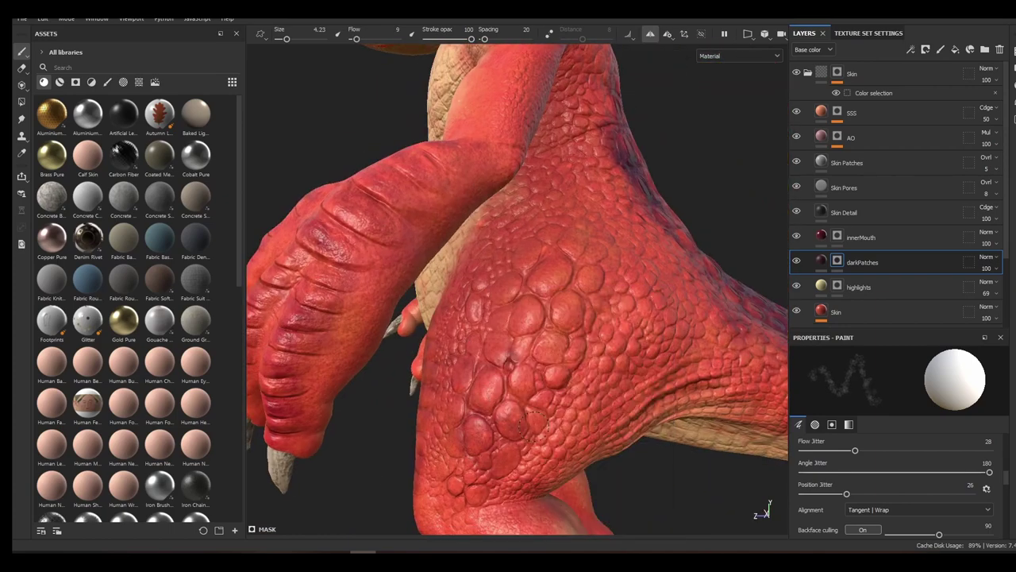
alt+drag(493, 296, 516, 317)
Switch the mask brush to black for erasing and set its size to 9.21
right_click(584, 255)
drag(762, 313, 764, 424)
drag(734, 376, 592, 376)
alt+drag(445, 324, 498, 318)
right_click(498, 318)
drag(654, 434, 653, 318)
drag(511, 360, 531, 361)
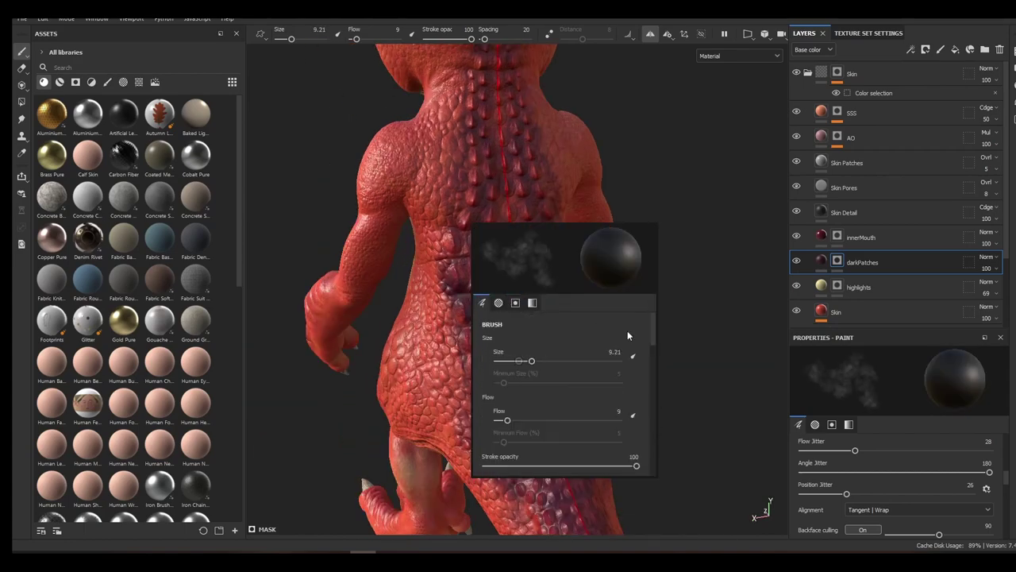
Set the brush size to 21.21 and soften the dark patches along the back
alt+drag(468, 350, 530, 381)
alt+middle_drag(531, 379, 529, 293)
alt+right_drag(530, 293, 537, 327)
right_click(537, 327)
drag(594, 360, 614, 360)
alt+drag(508, 304, 450, 290)
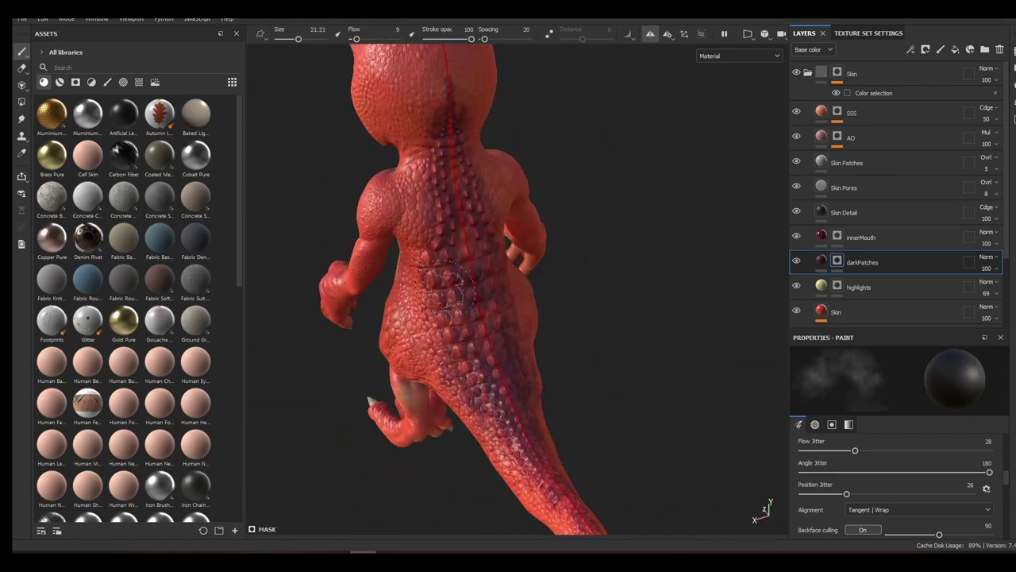
alt+drag(469, 334, 575, 281)
Set the darkPatches layer's base color opacity to 64 and check the whole character
alt+right_drag(607, 286, 628, 335)
alt+drag(628, 335, 694, 323)
alt+middle_drag(695, 324, 615, 267)
click(987, 257)
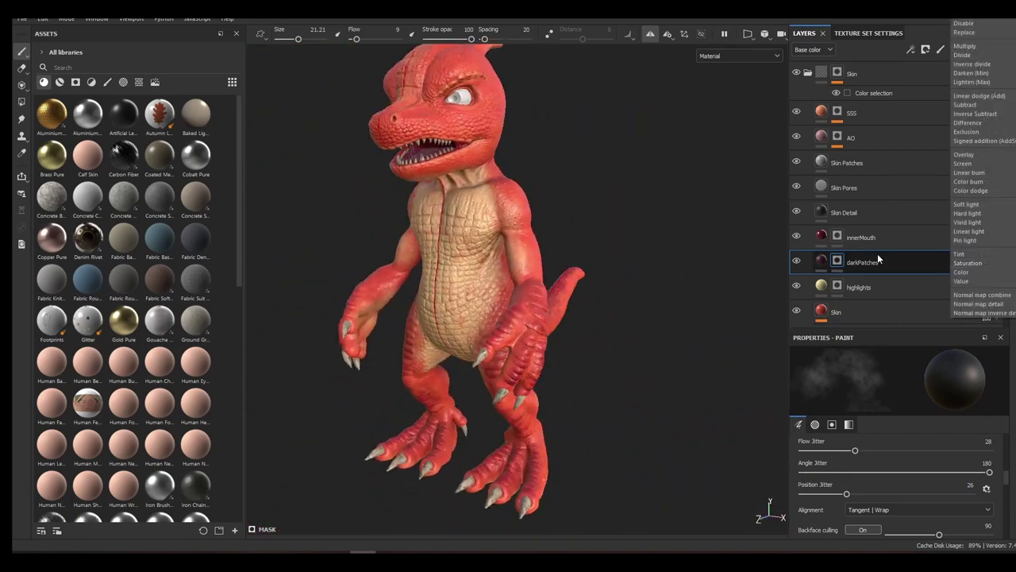
click(880, 256)
click(988, 269)
drag(998, 292, 1008, 293)
alt+drag(615, 200, 592, 203)
alt+middle_drag(591, 203, 628, 249)
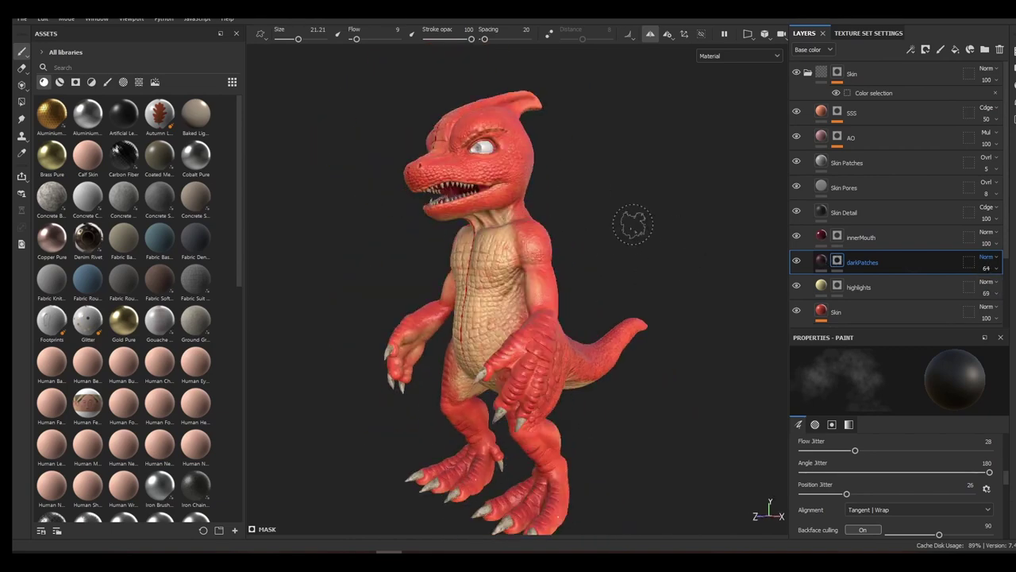
alt+right_drag(633, 225, 673, 232)
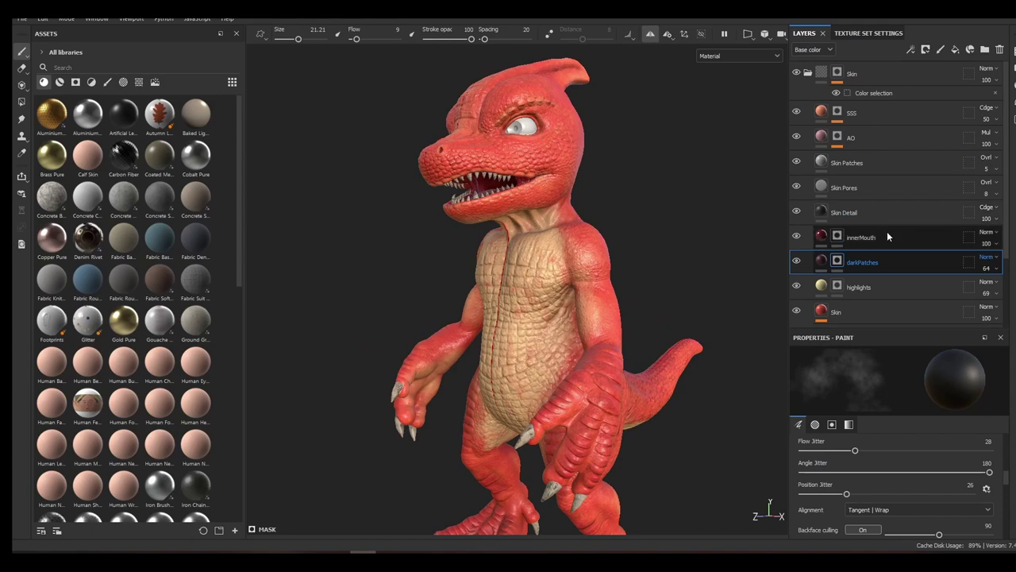
Add a fill layer named scales_dark with a black mask above innerMouth, plus a plain fill layer beneath it
click(887, 236)
click(955, 49)
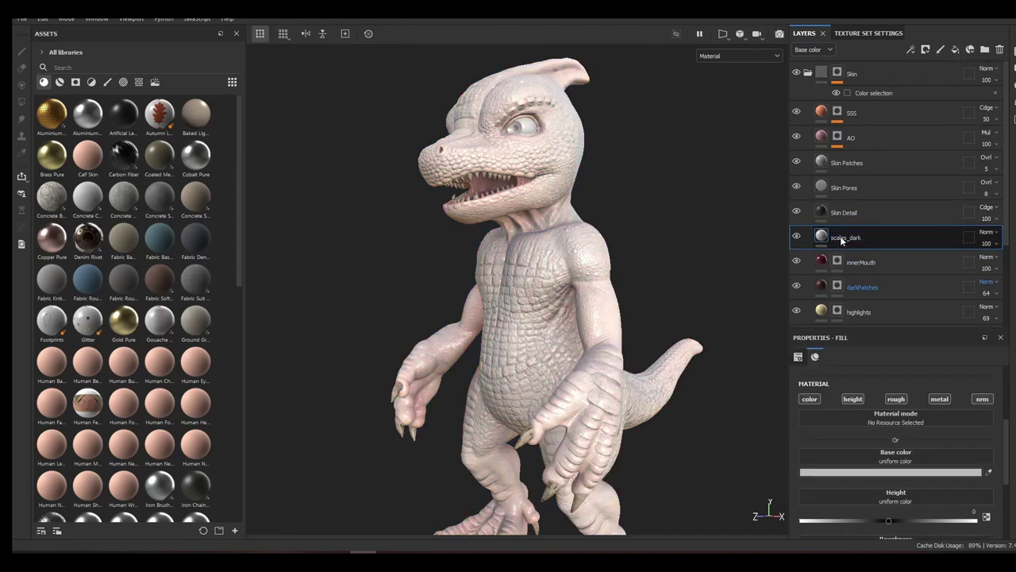
right_click(843, 116)
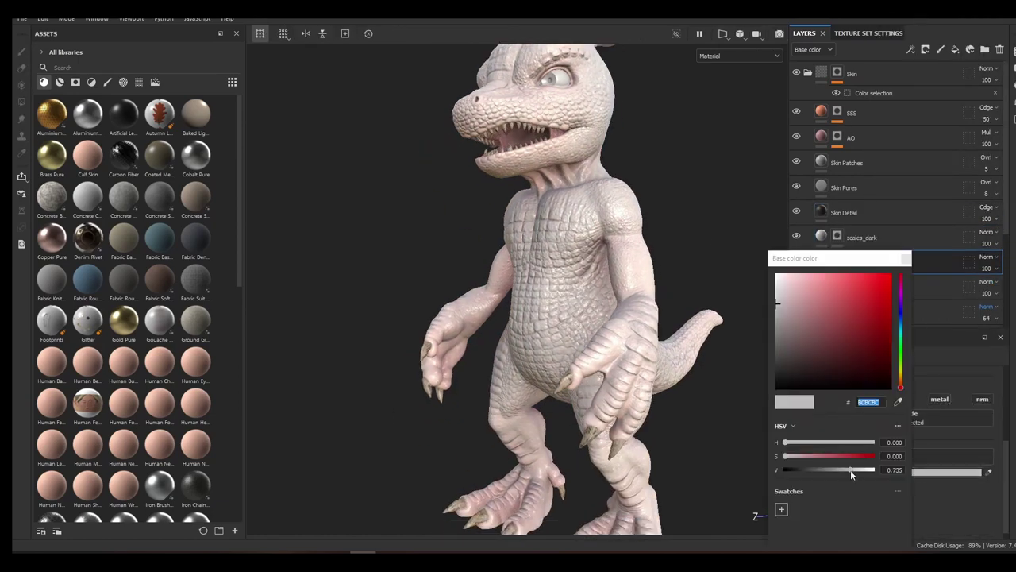
Set the base color of Fill layer 1 to black and that of scales_dark to a near-white
drag(850, 470, 749, 470)
click(905, 259)
click(821, 241)
click(829, 472)
click(763, 282)
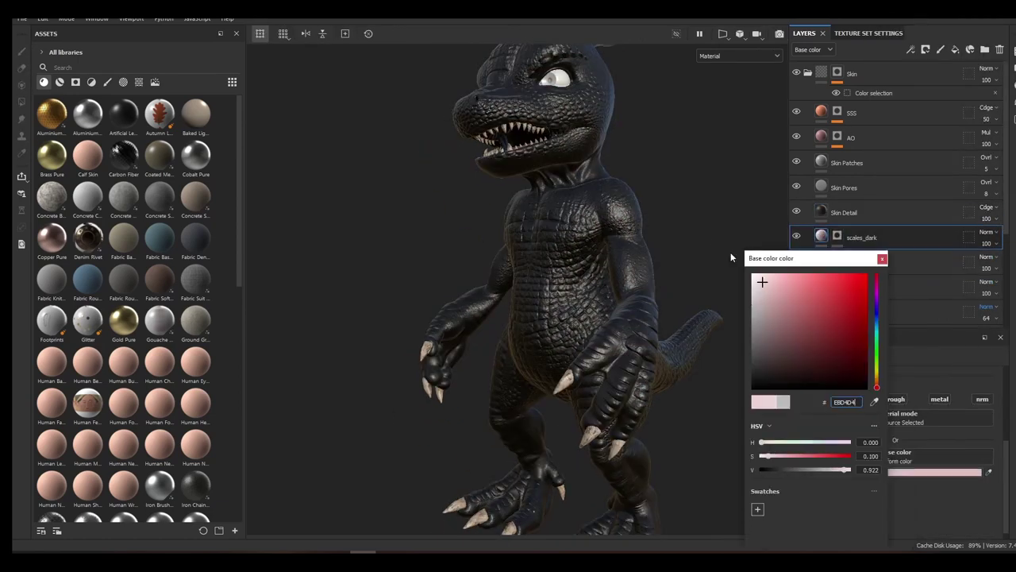
Add a Mask Builder - Legacy generator to the scales_dark mask and look through its parameters
click(837, 236)
right_click(836, 239)
click(871, 340)
click(931, 372)
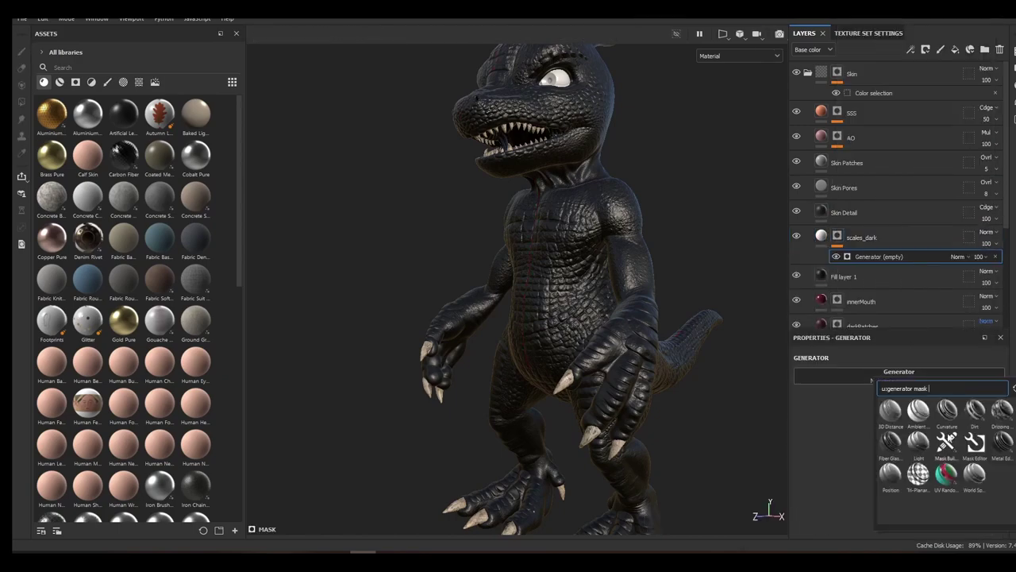
click(947, 438)
scroll(844, 422, down, 5)
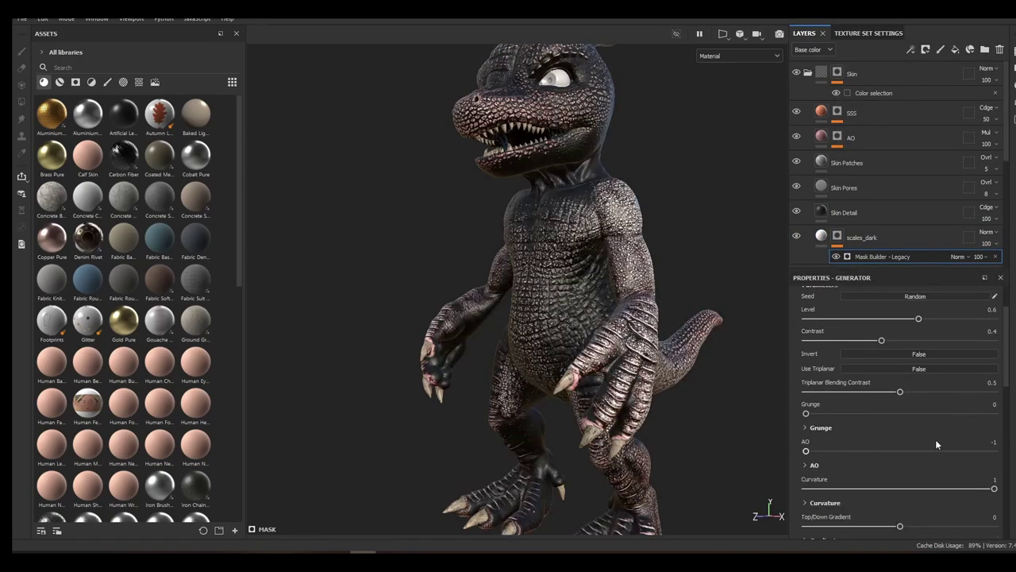
scroll(889, 429, down, 3)
scroll(680, 365, up, 5)
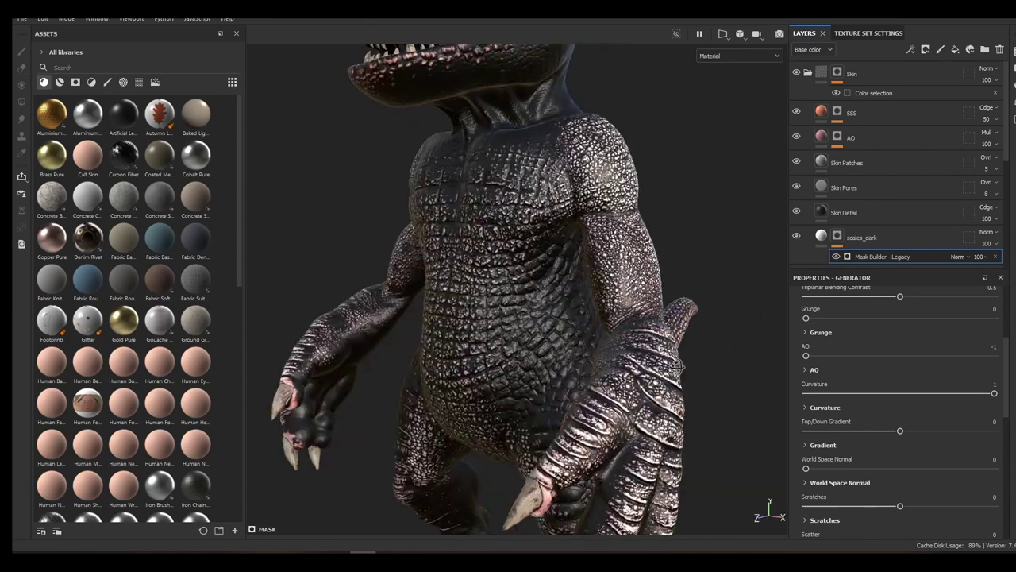
Set the base color of Fill layer 1 to white and that of scales_dark to black
alt+drag(680, 366, 679, 310)
scroll(870, 254, down, 2)
click(871, 214)
click(831, 460)
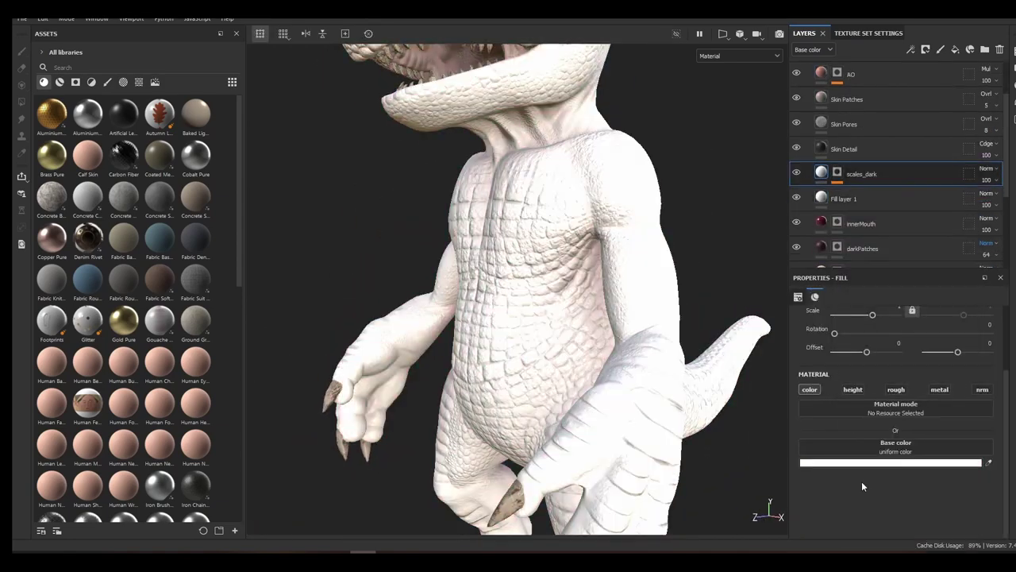
click(859, 462)
click(856, 183)
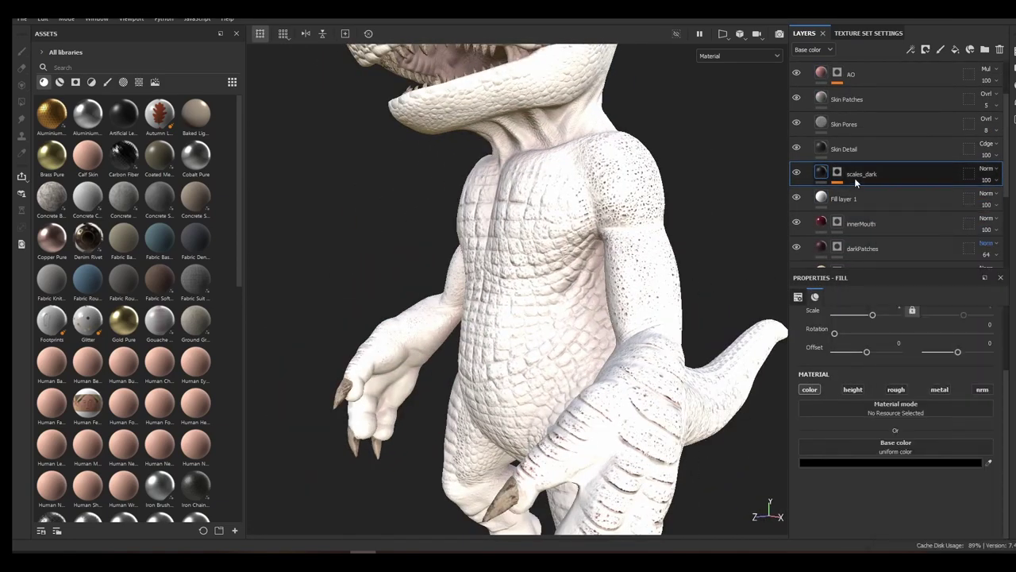
In the scales_dark mask's Mask Builder generator, set the curvature Convex Range to 0 and Concave Range to 1
click(838, 173)
scroll(857, 421, down, 3)
click(852, 192)
scroll(842, 425, down, 4)
click(826, 344)
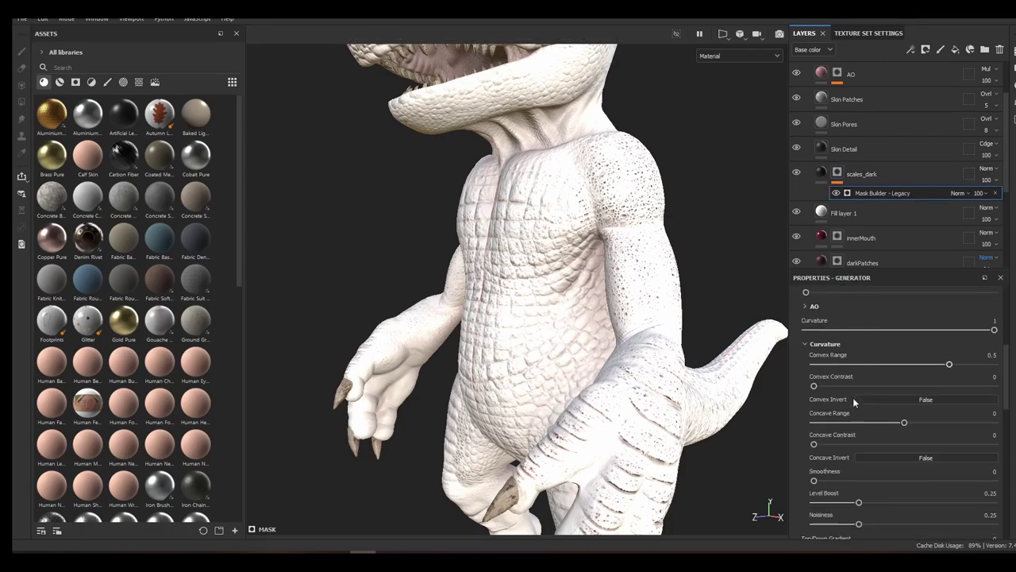
scroll(898, 408, down, 1)
scroll(900, 410, up, 1)
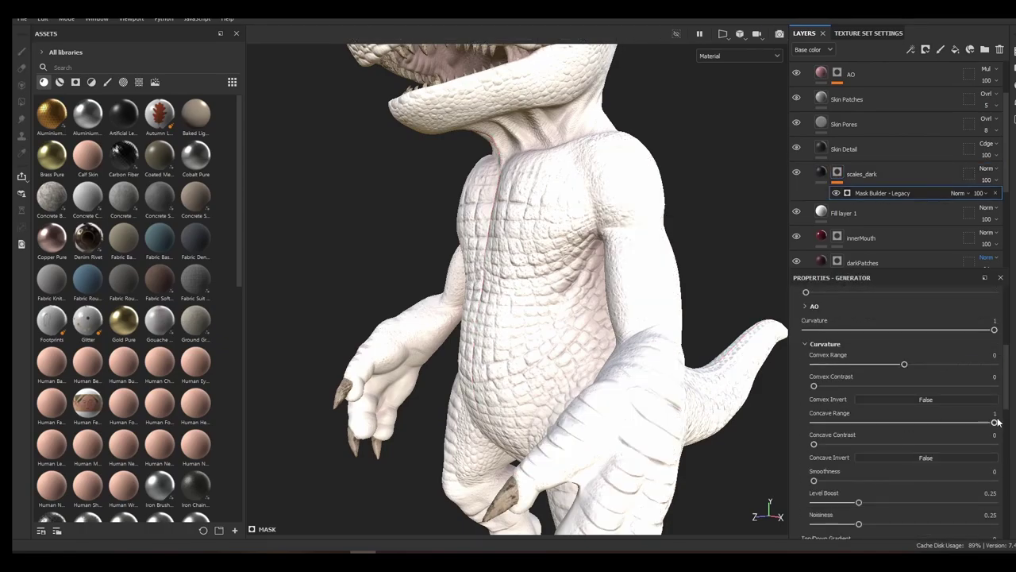
alt+middle_drag(666, 147, 662, 311)
alt+drag(662, 311, 682, 307)
scroll(682, 307, down, 5)
scroll(682, 307, up, 4)
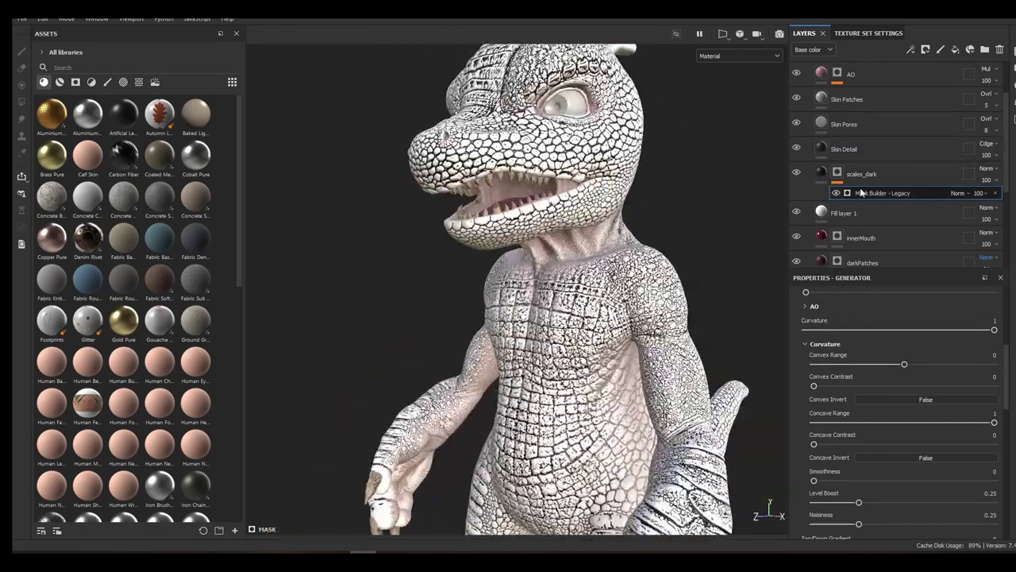
Add a fill effect above the Mask Builder in the scales_dark mask and open its grayscale resource choices
right_click(861, 193)
click(857, 278)
click(886, 393)
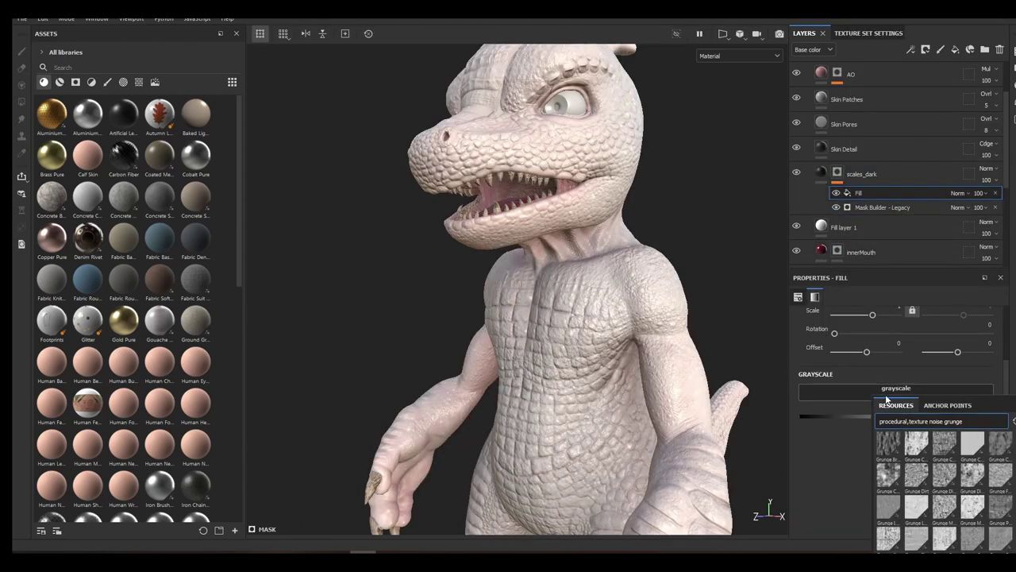
Search the texture assets for grunge and assign Grunge Dirt Scratched as the mask fill's grayscale
click(76, 83)
click(123, 82)
click(139, 82)
click(95, 67)
text(grunge)
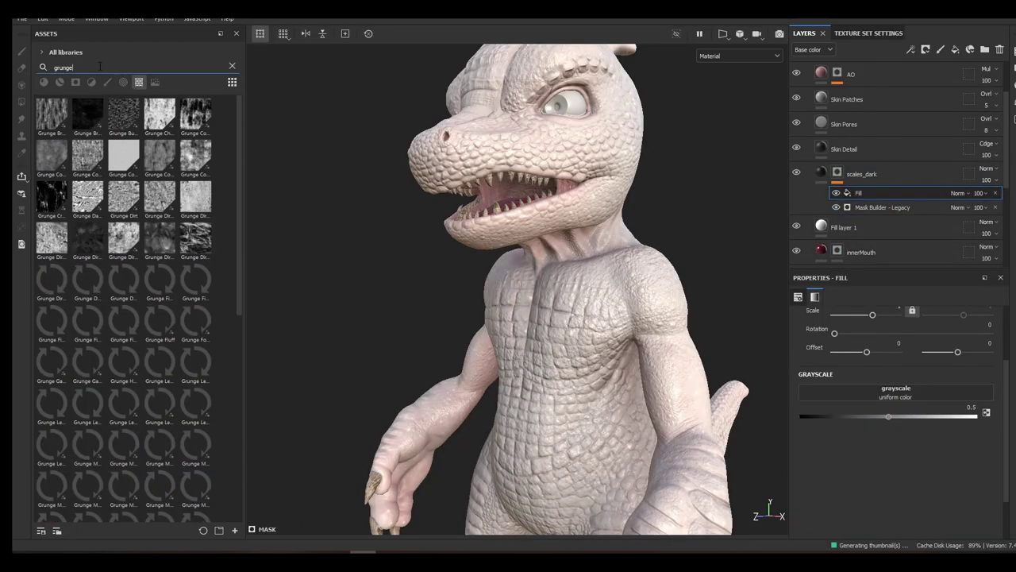
drag(245, 124, 282, 124)
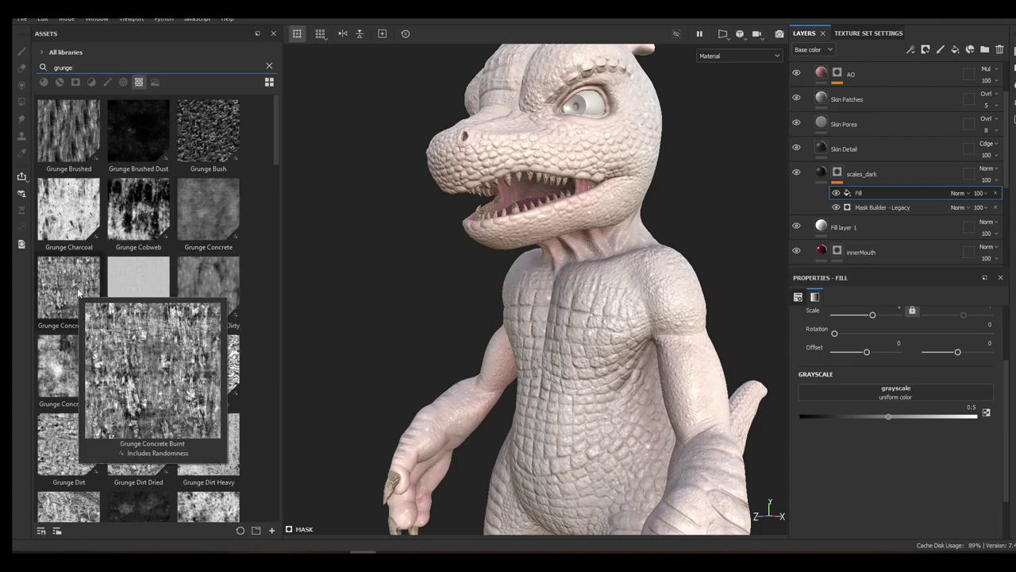
scroll(73, 208, down, 3)
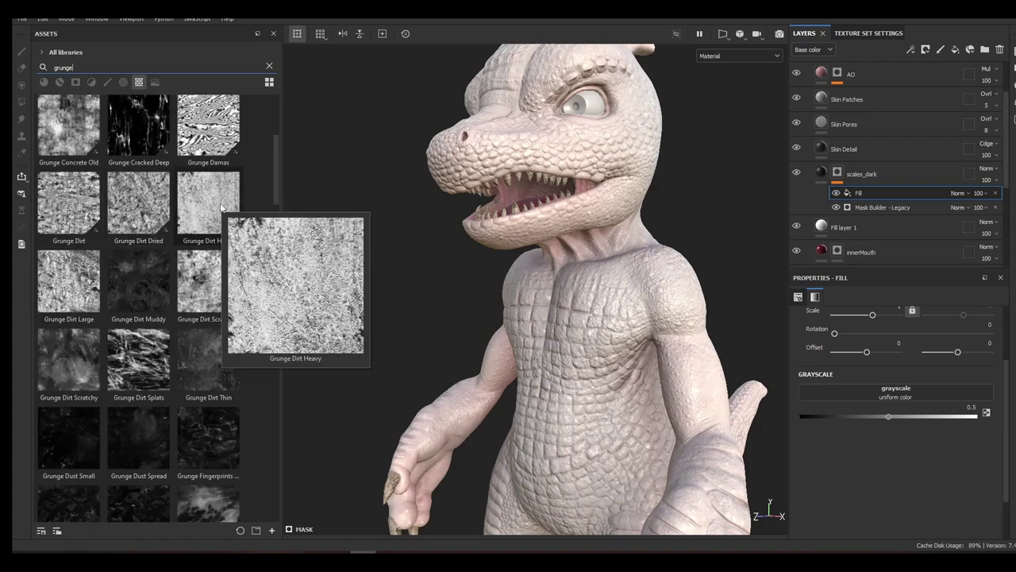
mouse_move(204, 291)
drag(204, 291, 896, 394)
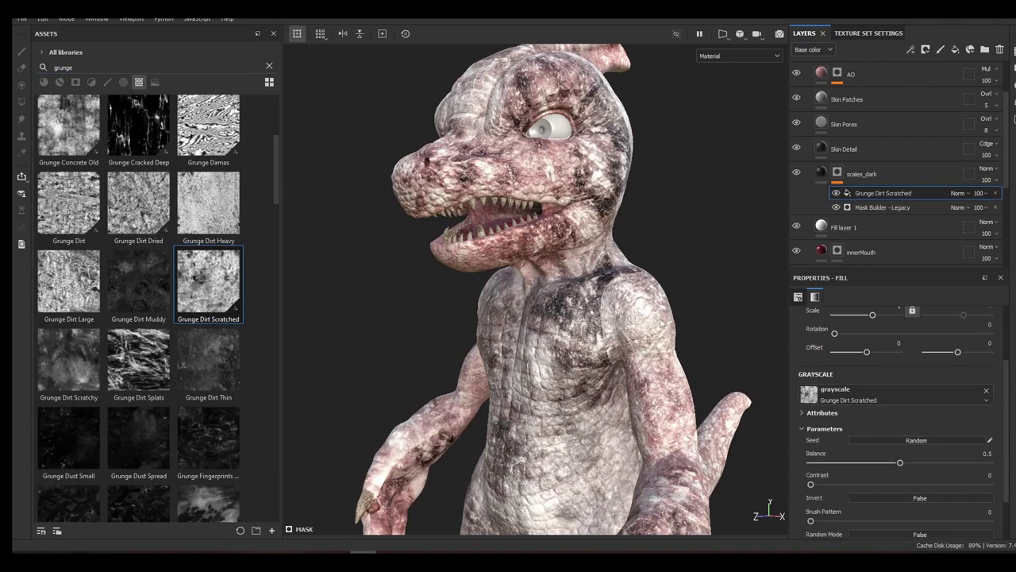
Try Multiply blending on the Grunge Dirt Scratched fill and return it to Normal
click(961, 194)
click(969, 243)
alt+drag(658, 230, 664, 222)
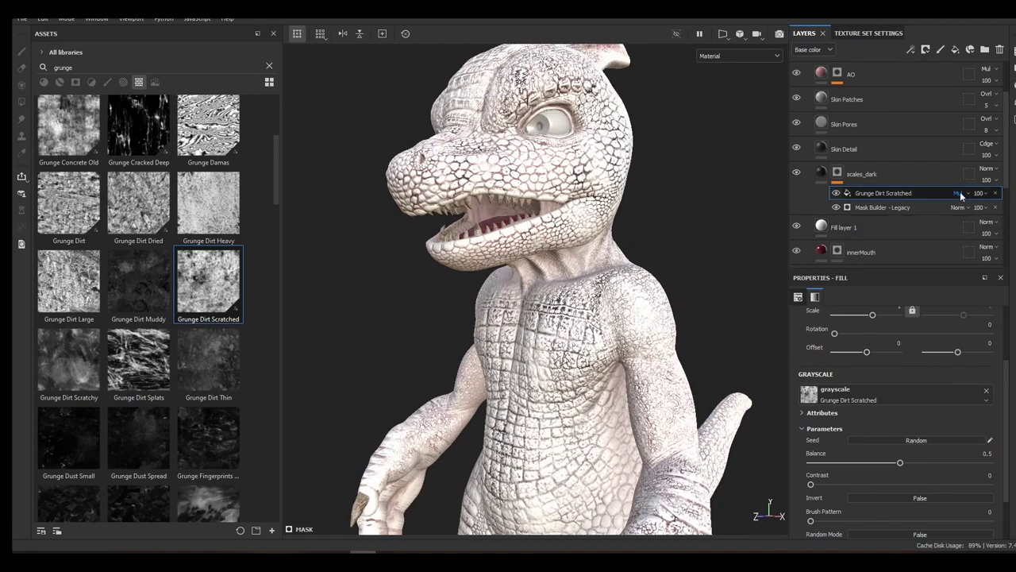
click(961, 194)
click(962, 205)
Hide the layers from Skin Detail up to SSS to isolate the dark scales
alt+middle_drag(670, 269, 659, 250)
alt+right_drag(645, 275, 635, 266)
scroll(833, 175, up, 2)
drag(797, 210, 797, 112)
Change the grunge fill's projection to Tri-planar and set its UV scale to 3
scroll(859, 350, up, 3)
click(869, 337)
click(870, 370)
alt+drag(703, 298, 722, 306)
scroll(829, 383, down, 2)
drag(899, 435, 876, 421)
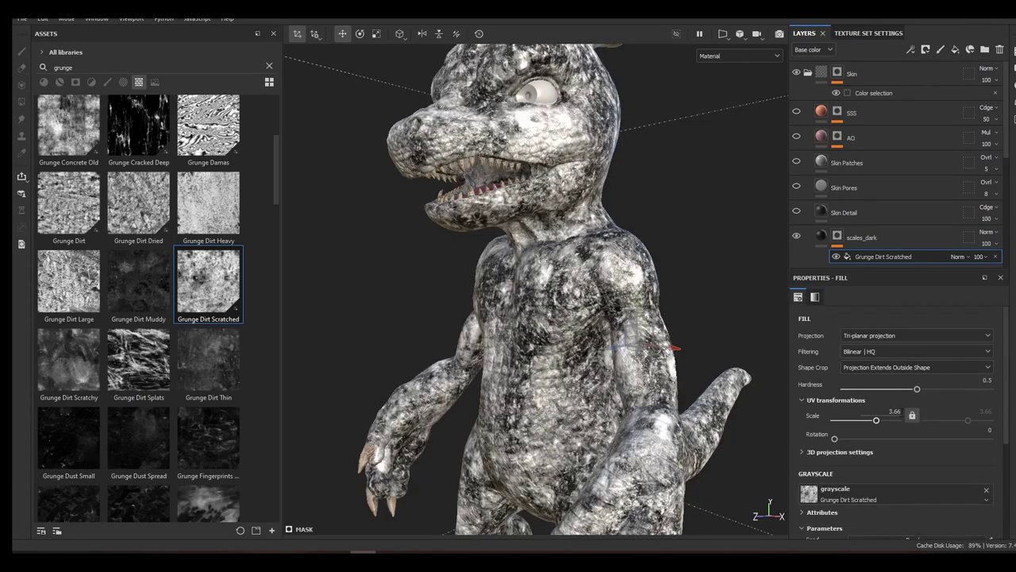
click(896, 412)
text(3)
key(Return)
Set the Grunge Dirt Scratched fill's blend mode to Multiply over the Mask Builder
scroll(818, 220, down, 2)
click(959, 161)
click(968, 212)
alt+right_drag(663, 230, 676, 236)
alt+middle_drag(677, 236, 700, 259)
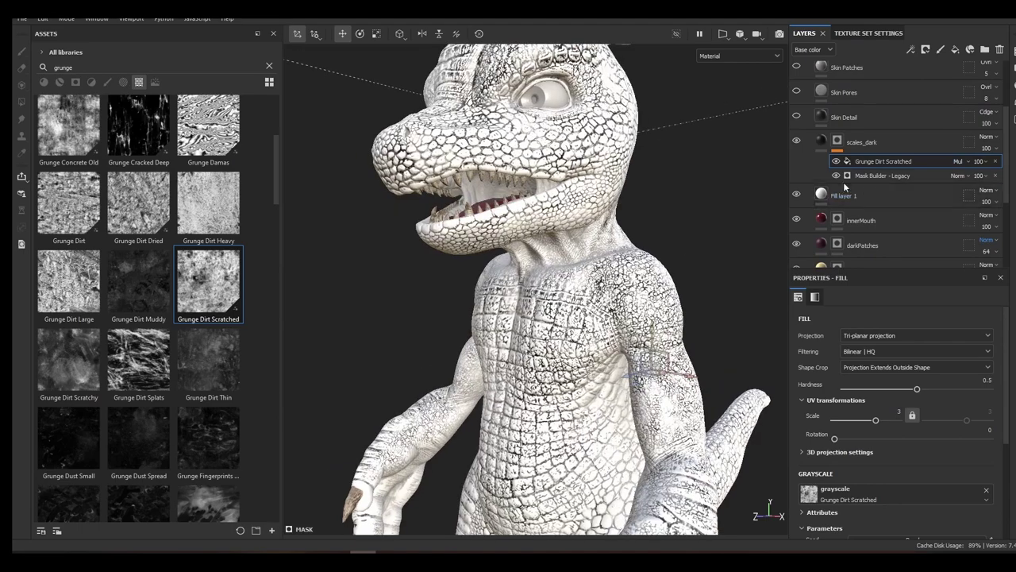
Compare the mask with and without the grunge fill, and set the grunge Balance to 0.25
click(836, 161)
click(835, 161)
scroll(851, 422, down, 3)
drag(917, 404, 855, 405)
Sample the scales_dark base color from the creature's red cheek and darken it to a deep red
alt+right_drag(723, 341, 675, 338)
alt+drag(699, 337, 667, 246)
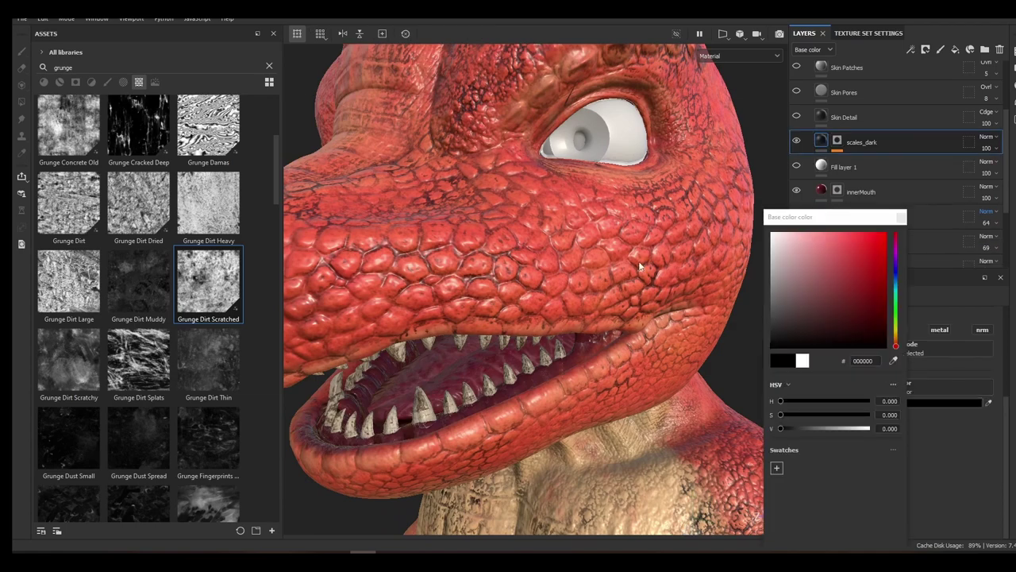
drag(893, 360, 608, 249)
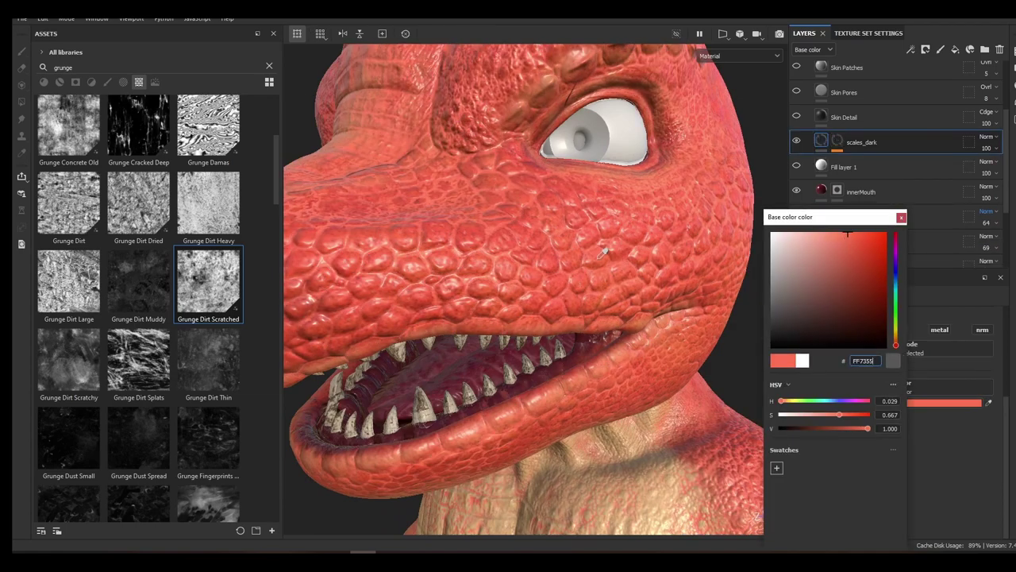
drag(851, 238, 863, 277)
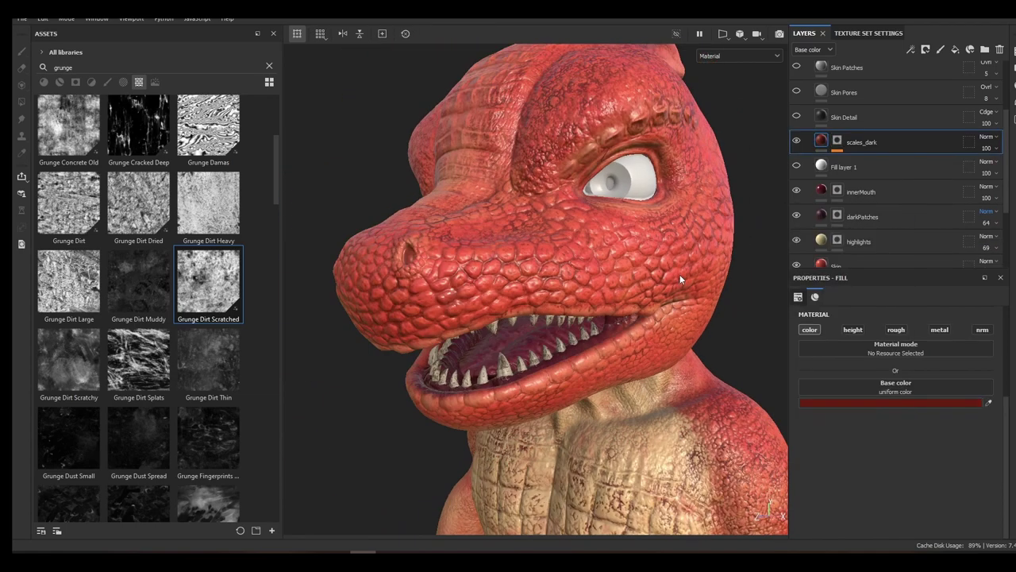
Try to add a filter to the scales_dark layer's material content
alt+drag(679, 274, 665, 254)
right_click(823, 142)
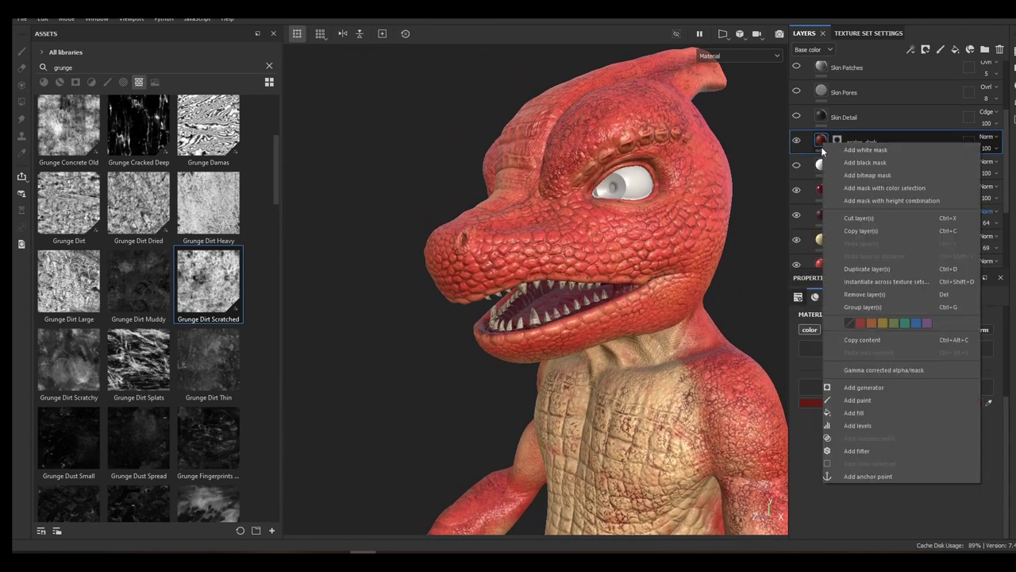
click(856, 450)
click(885, 332)
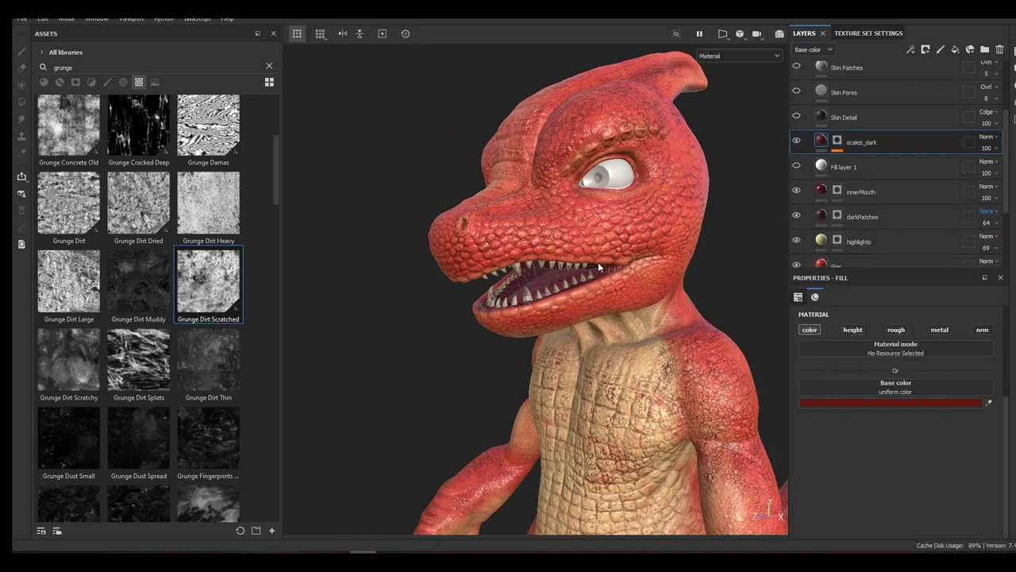
alt+drag(556, 302, 602, 315)
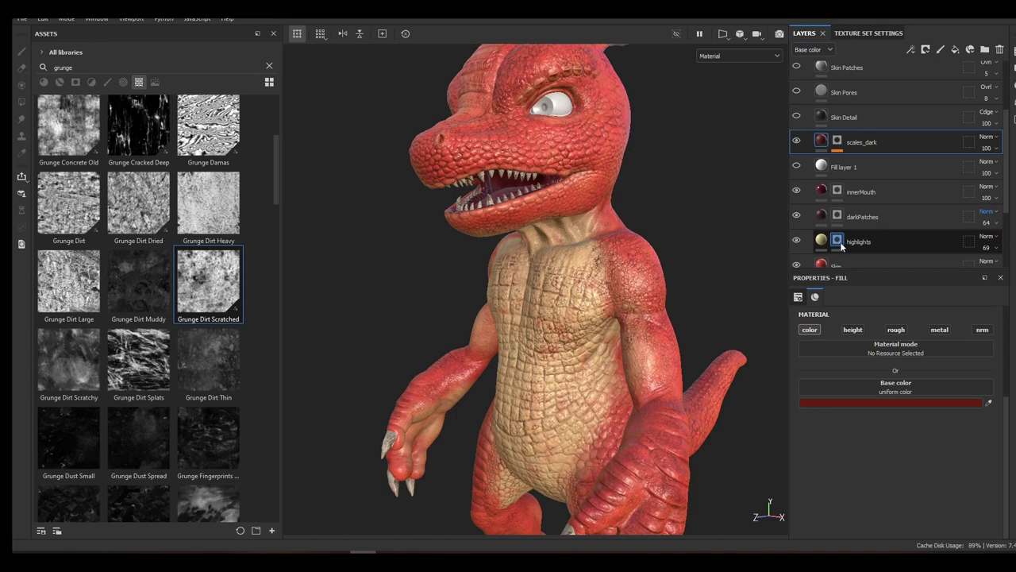
Try replacing the scales_dark mask with a copy of the highlights layer's mask
right_click(841, 247)
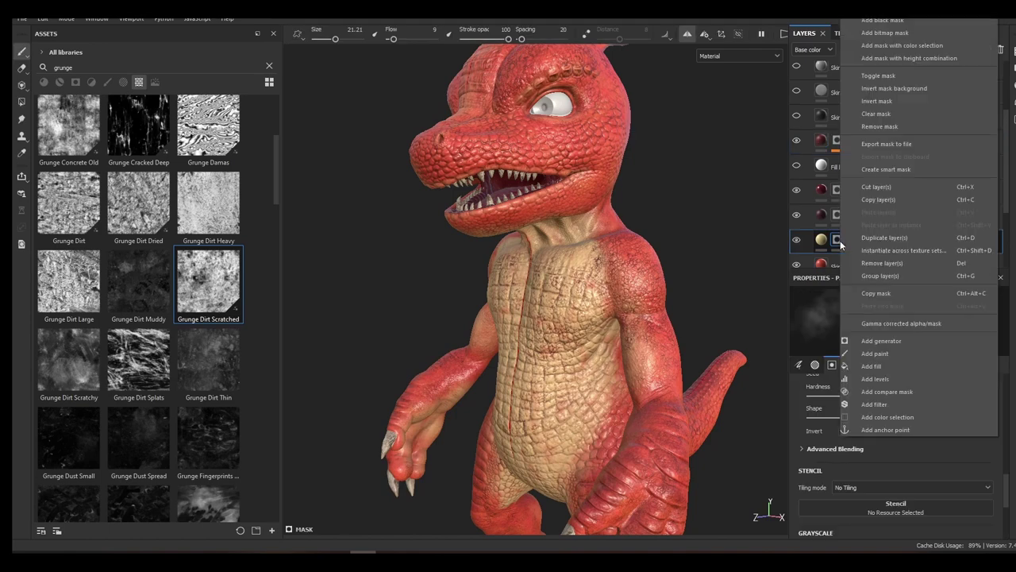
click(877, 293)
click(838, 142)
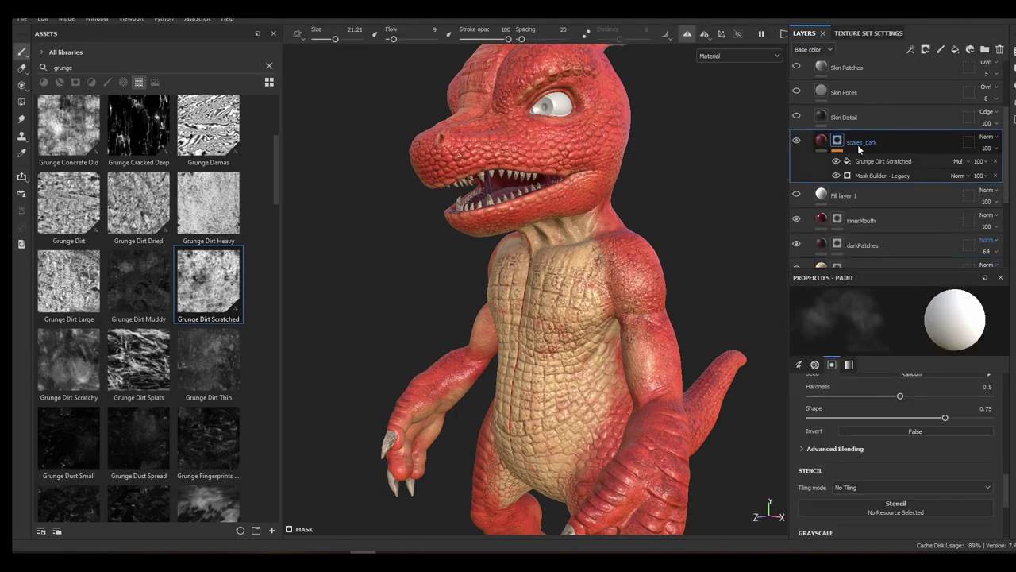
right_click(837, 142)
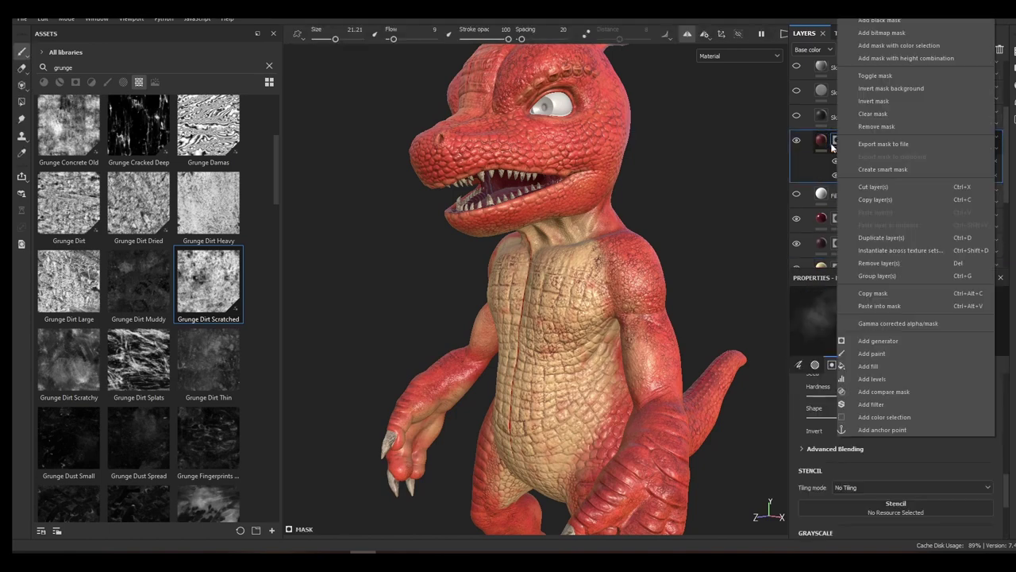
click(904, 307)
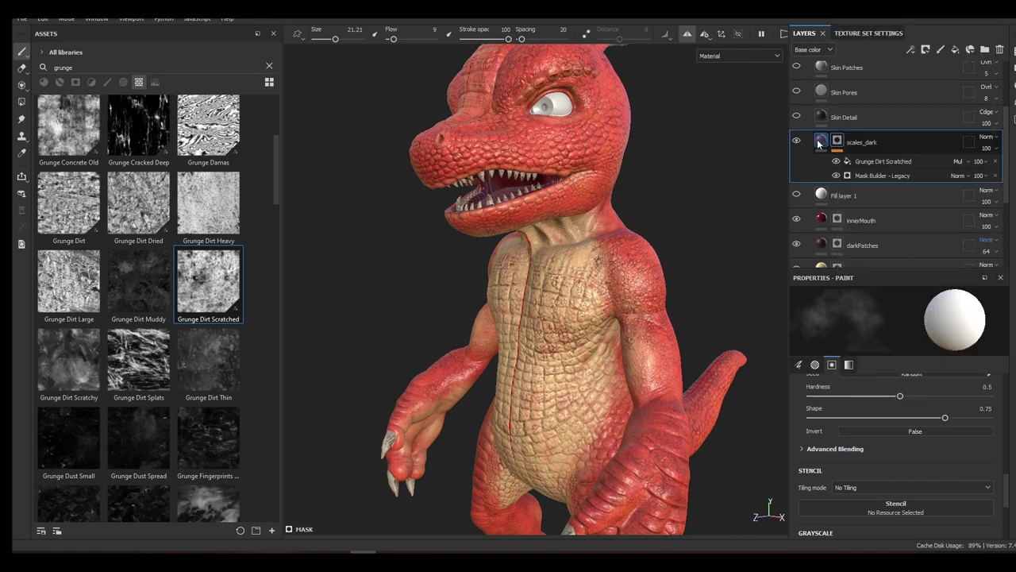
scroll(869, 218, down, 1)
scroll(869, 215, up, 1)
right_click(837, 142)
click(899, 305)
click(838, 142)
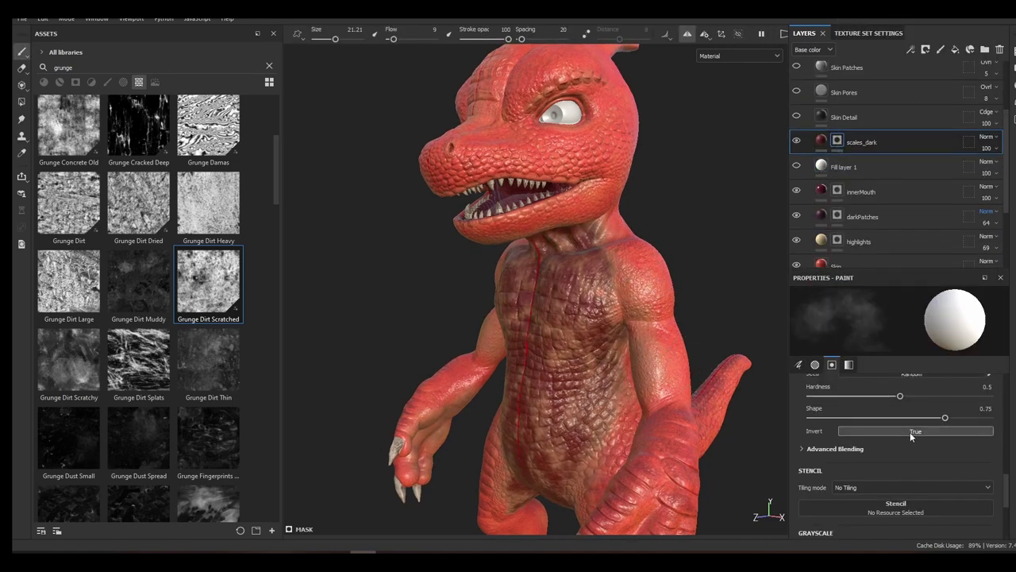
scroll(908, 431, up, 10)
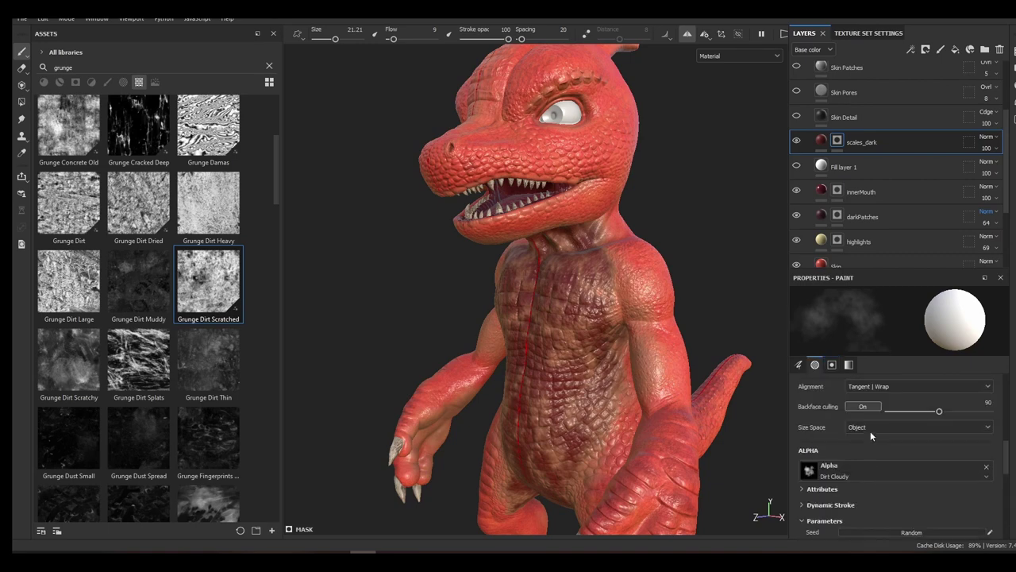
Undo the mask paste on scales_dark to restore its grunge and generator effects
key(ctrl+z)
key(ctrl+z)
click(838, 144)
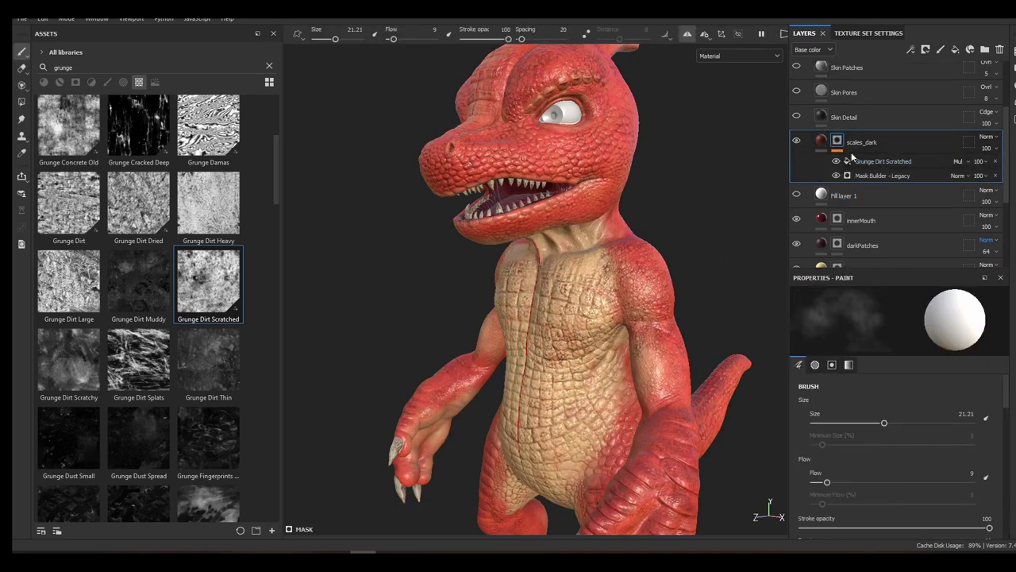
Try a fill effect on the scales_dark mask, undo it, and add a paint effect instead
right_click(837, 145)
click(887, 367)
key(ctrl+z)
right_click(836, 145)
click(889, 351)
Try to transfer the highlights layer's mask into the paint effect of the scales_dark mask
right_click(863, 161)
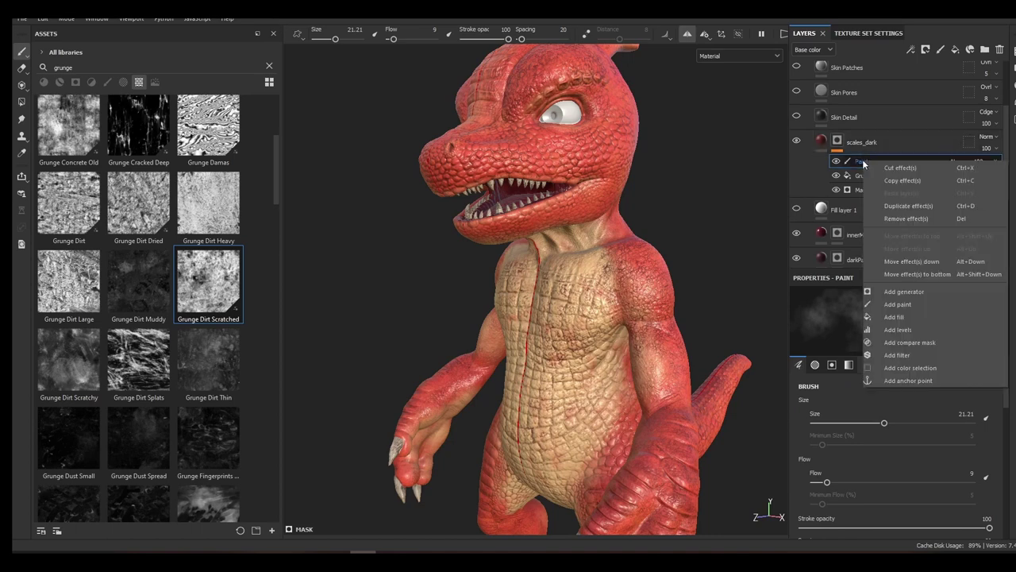
click(844, 163)
scroll(840, 223, down, 1)
click(868, 250)
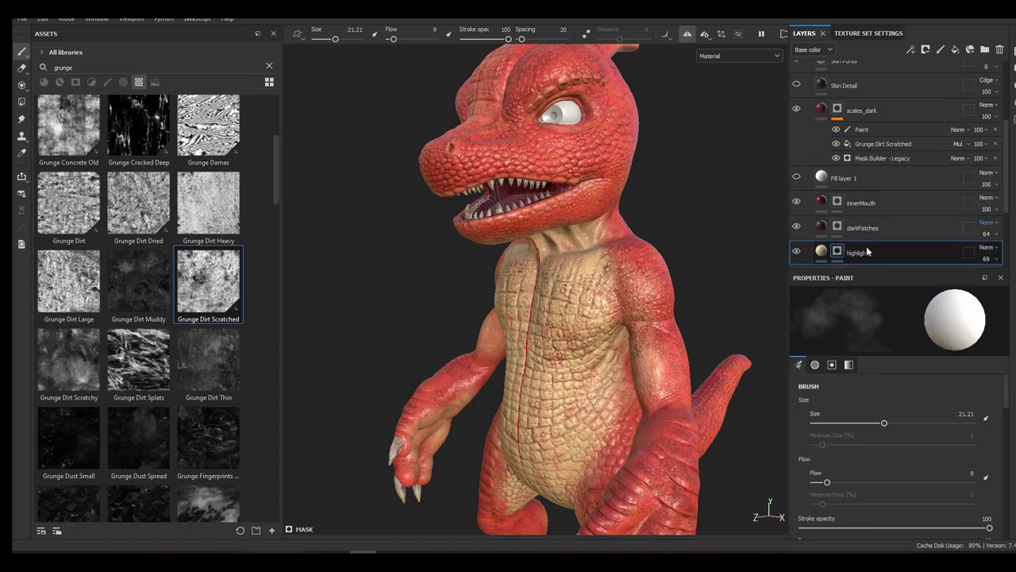
right_click(838, 252)
click(840, 285)
right_click(840, 253)
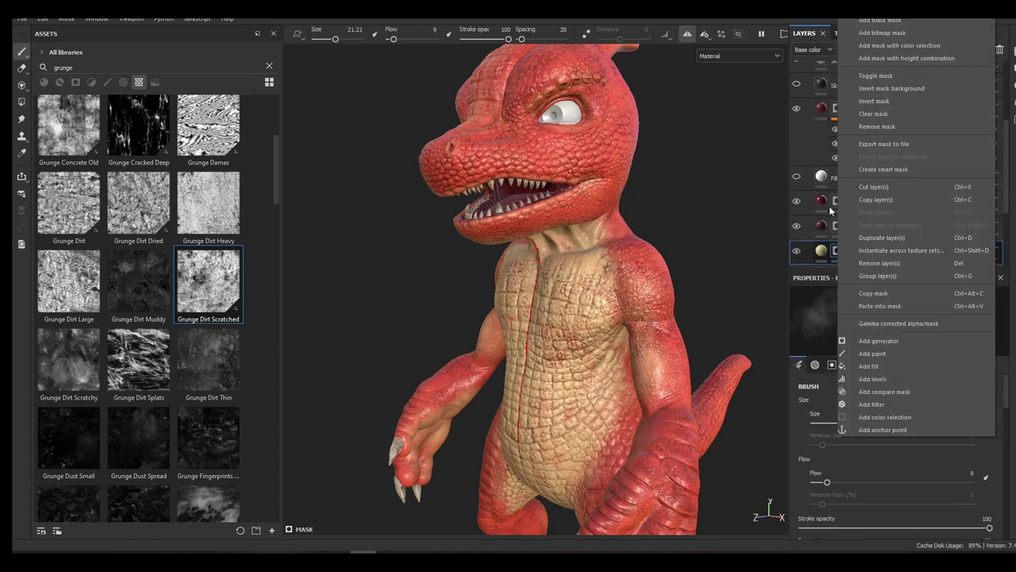
click(862, 129)
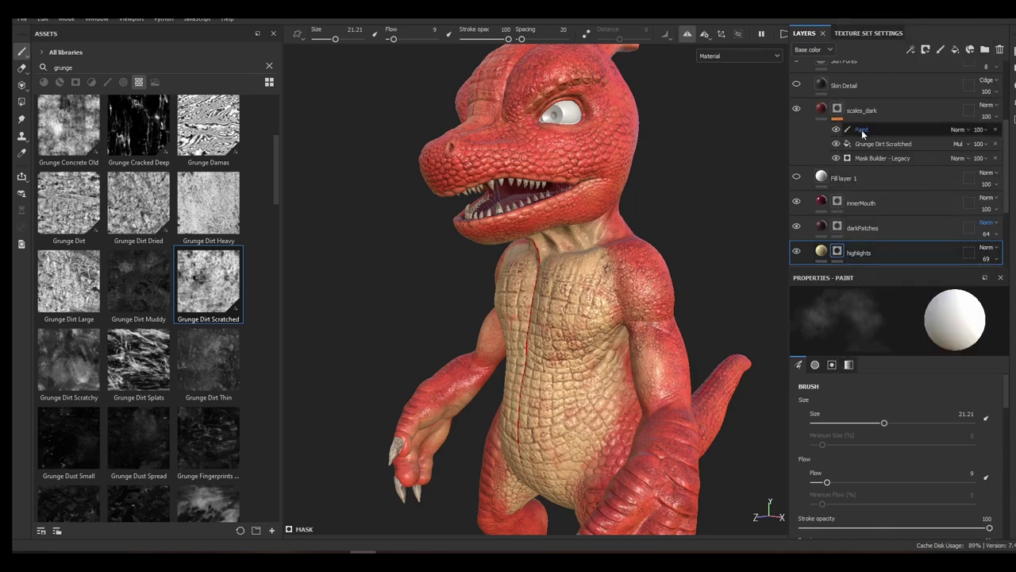
right_click(862, 129)
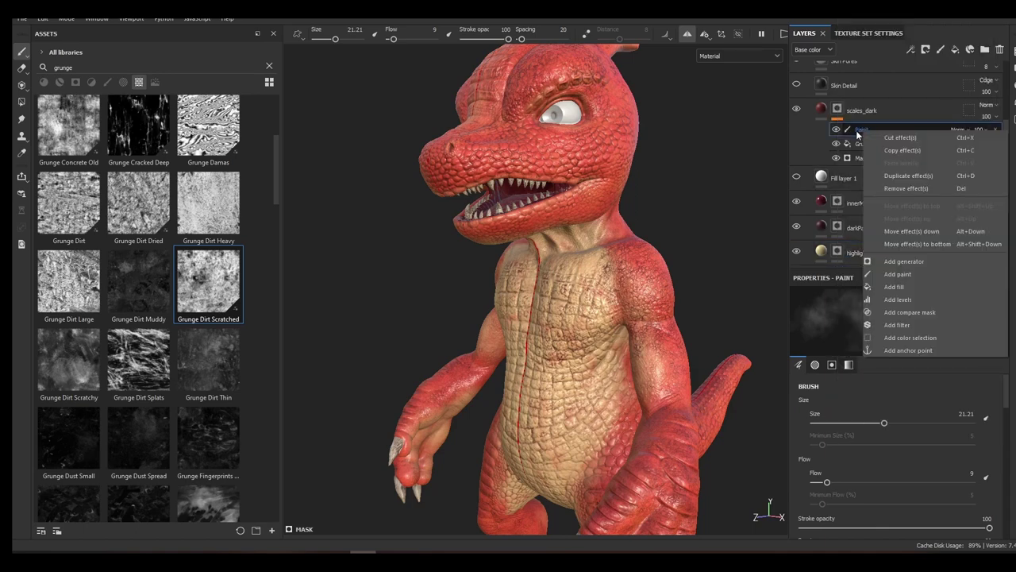
click(858, 130)
Set the brush to black with a flow of 86 and paint the dark scales out of the chest
alt+middle_drag(588, 355, 569, 303)
scroll(584, 299, up, 3)
right_click(589, 296)
scroll(615, 333, down, 10)
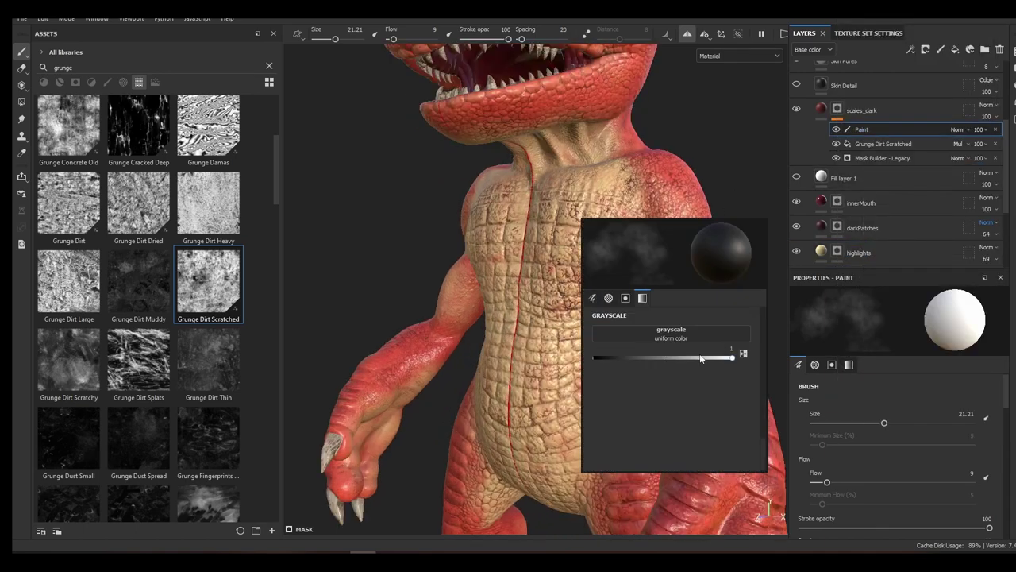
drag(701, 359, 565, 360)
right_click(615, 302)
scroll(624, 323, up, 10)
drag(643, 422, 740, 422)
drag(564, 254, 591, 341)
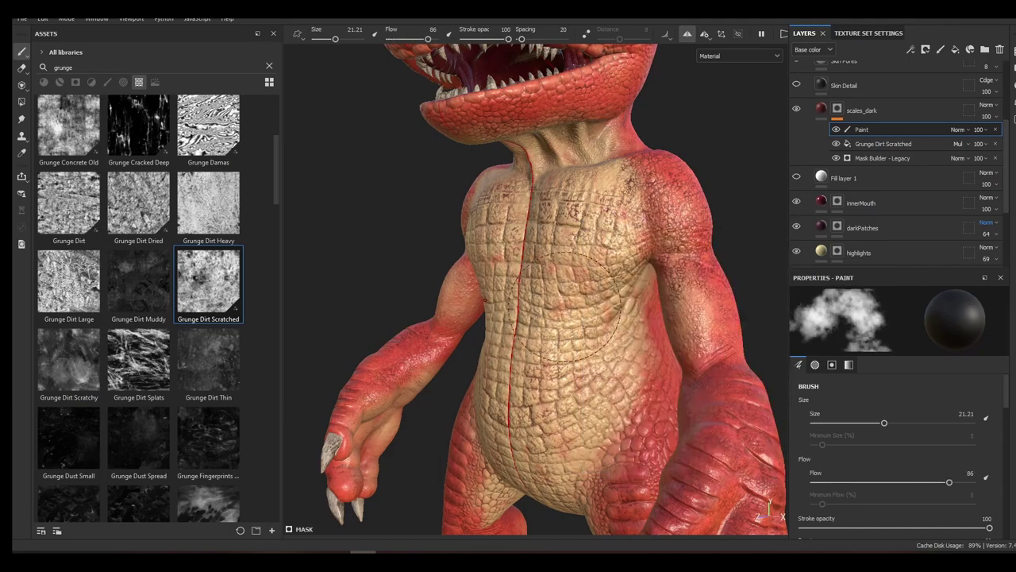
Check the belly and tail, and delete the paint effect from the scales_dark mask
mouse_move(572, 278)
alt+middle_down()
mouse_move(575, 353)
mouse_move(579, 230)
alt+middle_up()
alt+drag(580, 309, 560, 246)
alt+drag(691, 309, 527, 342)
alt+middle_drag(579, 262, 524, 345)
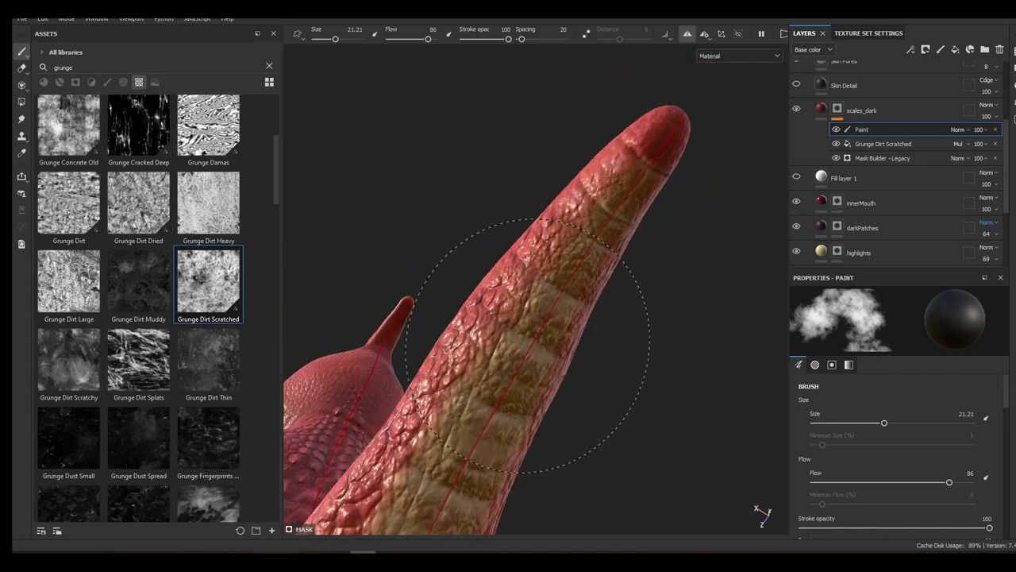
alt+drag(523, 345, 548, 321)
alt+right_drag(548, 321, 674, 333)
key(Delete)
Set the scales_dark layer's blend mode to Multiply
alt+right_drag(689, 246, 714, 248)
alt+middle_drag(690, 247, 726, 308)
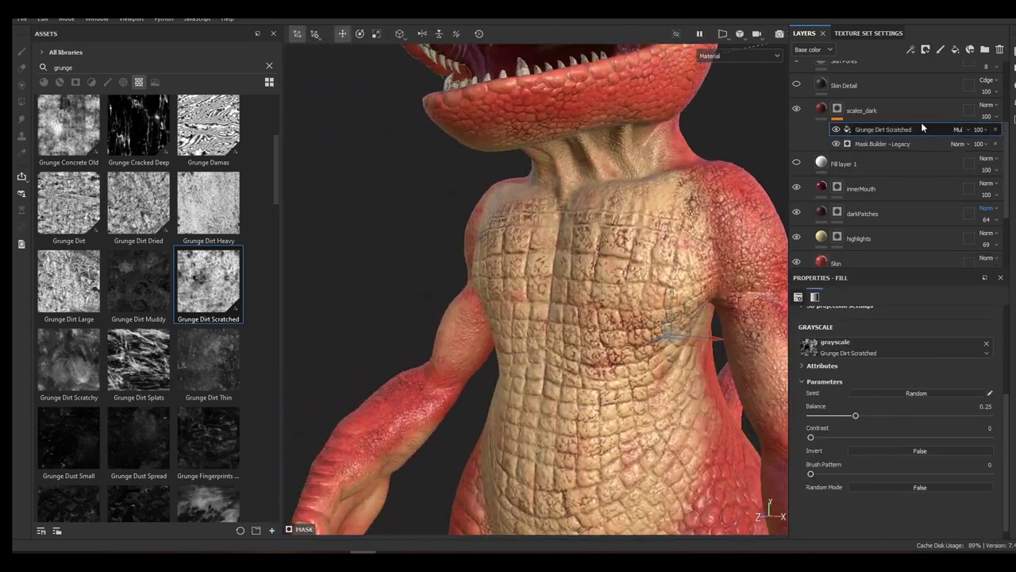
click(988, 105)
click(985, 156)
click(989, 106)
click(984, 155)
Change the scales_dark base color to black (000000) and lower the layer's opacity to 83
click(821, 109)
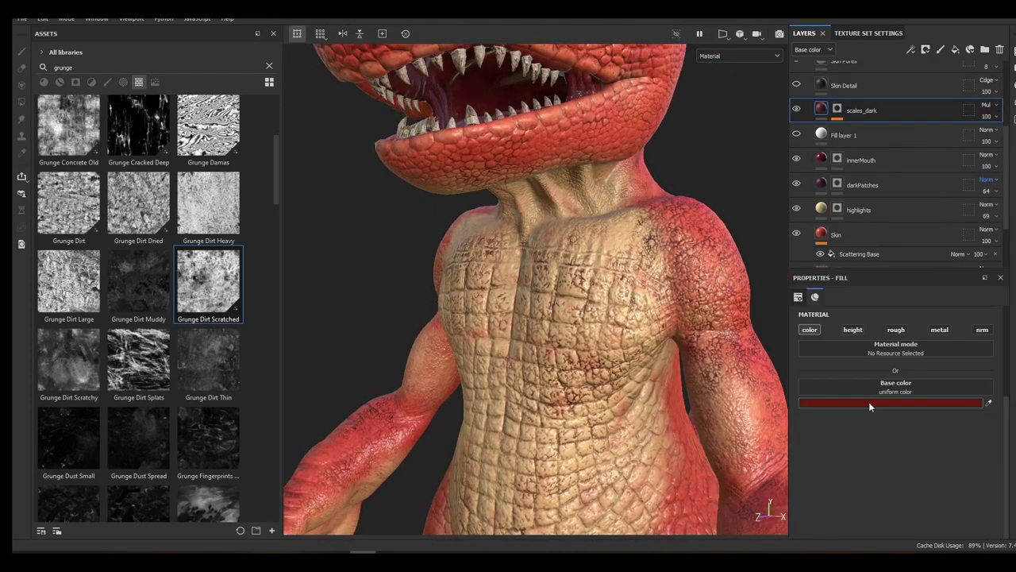
click(869, 404)
drag(893, 335, 843, 389)
click(991, 117)
mouse_move(1008, 136)
mouse_down()
mouse_move(996, 135)
mouse_move(1015, 136)
mouse_up()
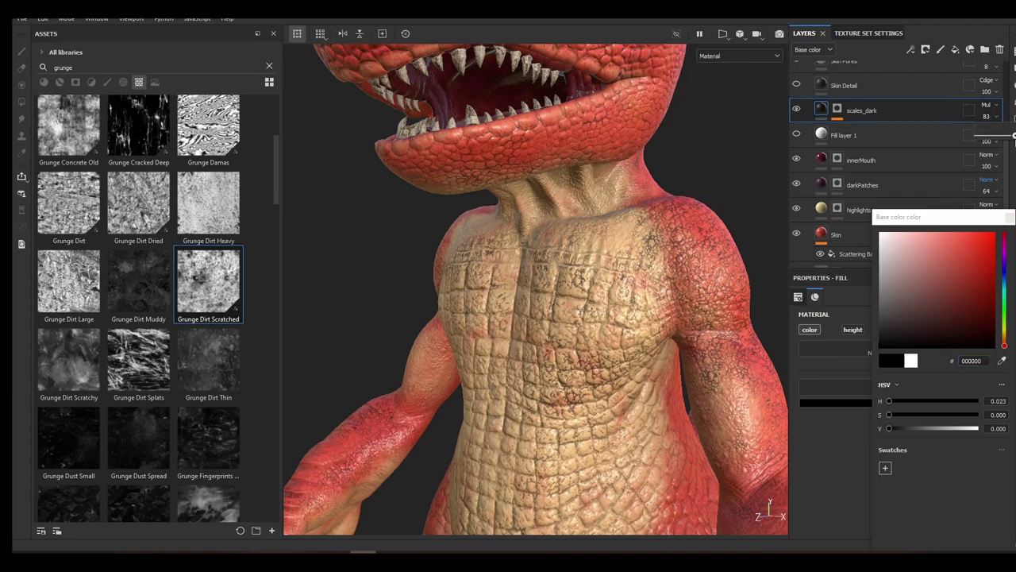
Paint the dark crevices out of the chest and belly on a new scales_dark mask paint effect, and rename the layer scales_dark_crevice
click(837, 109)
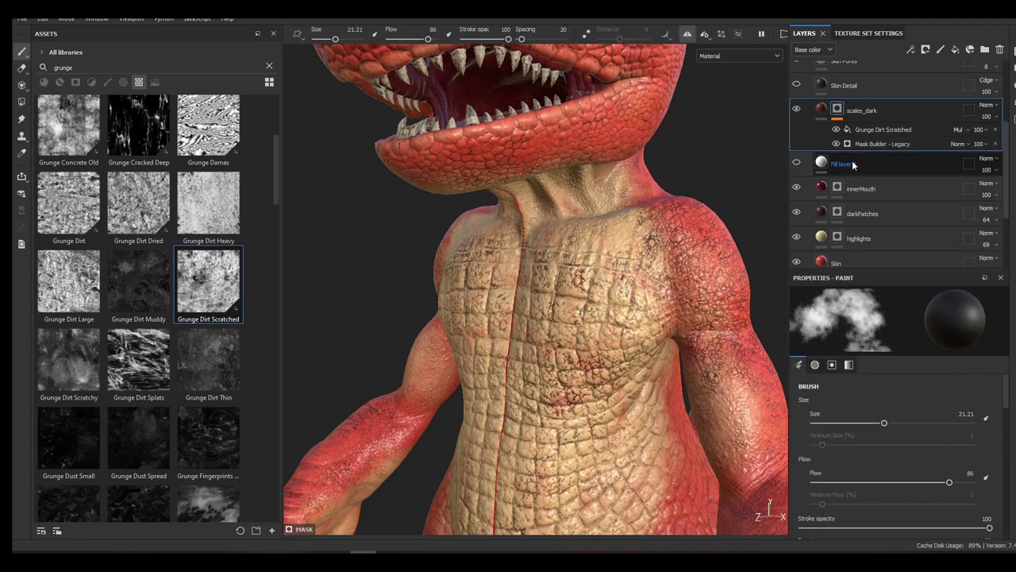
right_click(837, 109)
click(879, 464)
alt+drag(532, 288, 595, 403)
alt+drag(556, 440, 564, 378)
right_click(564, 379)
drag(646, 438, 615, 438)
scroll(560, 379, down, 2)
right_click(559, 379)
mouse_move(508, 367)
alt+mouse_down()
mouse_move(486, 343)
mouse_move(477, 268)
mouse_move(441, 327)
mouse_move(635, 309)
alt+mouse_up()
scroll(476, 269, down, 5)
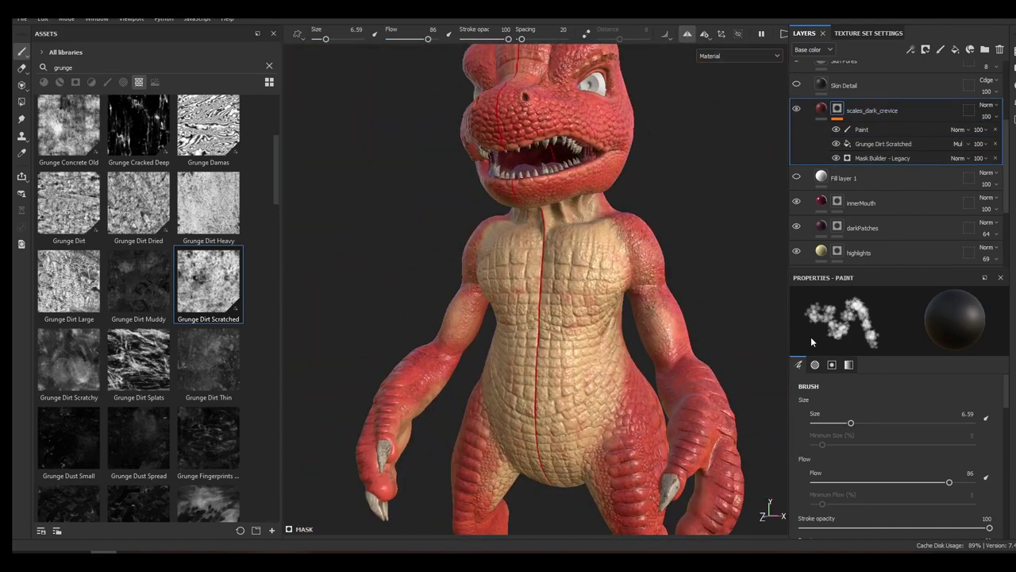
Duplicate the scales_dark_crevice layer and rename the copy scales_light_crevice
right_click(871, 111)
click(877, 115)
double_click(872, 111)
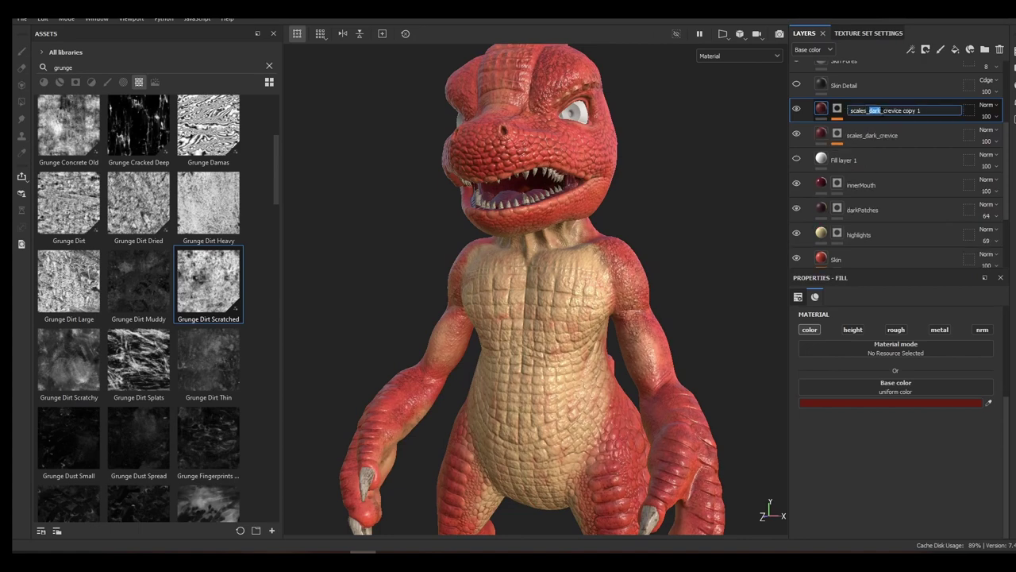
text(light)
drag(902, 111, 965, 111)
Delete the paint effect from the scales_light_crevice mask and change the layer's base color to brown
click(837, 119)
click(865, 131)
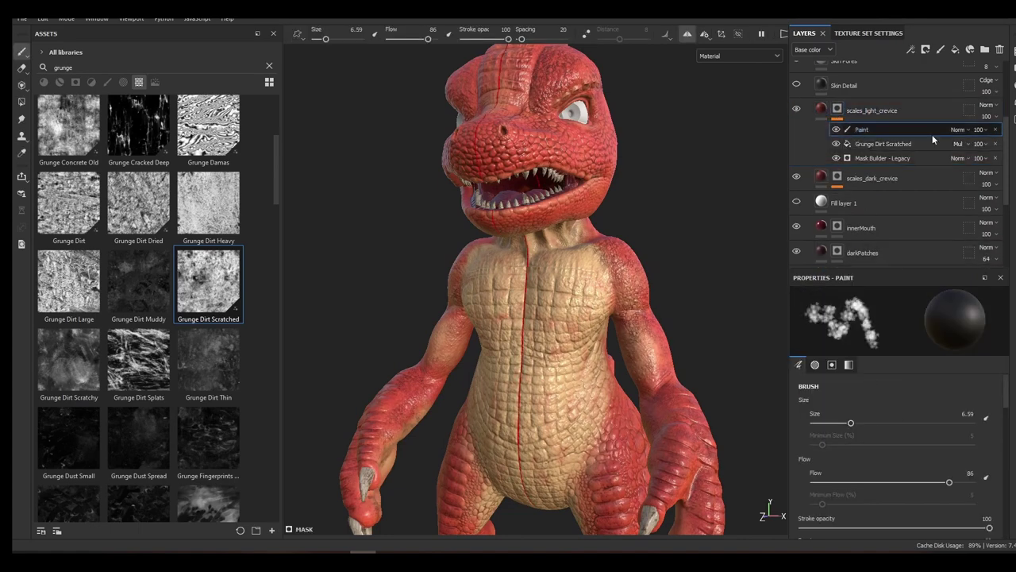
click(996, 131)
click(822, 109)
click(896, 403)
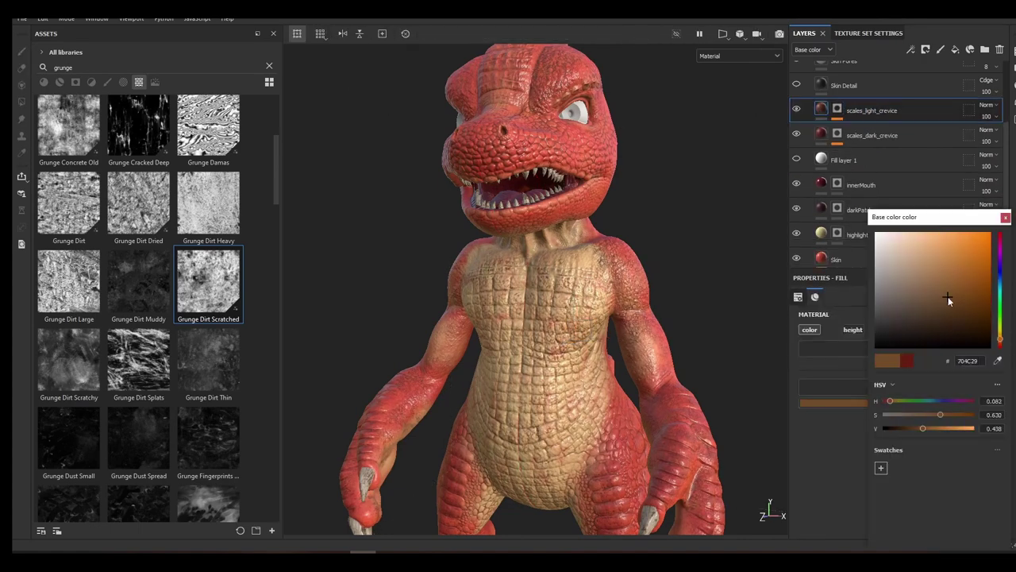
mouse_move(948, 296)
mouse_down()
mouse_move(954, 312)
mouse_move(953, 301)
mouse_up()
click(1005, 216)
Add a new paint effect to the scales_light_crevice mask and set the brush size to 14.43 for the shoulder area
click(841, 113)
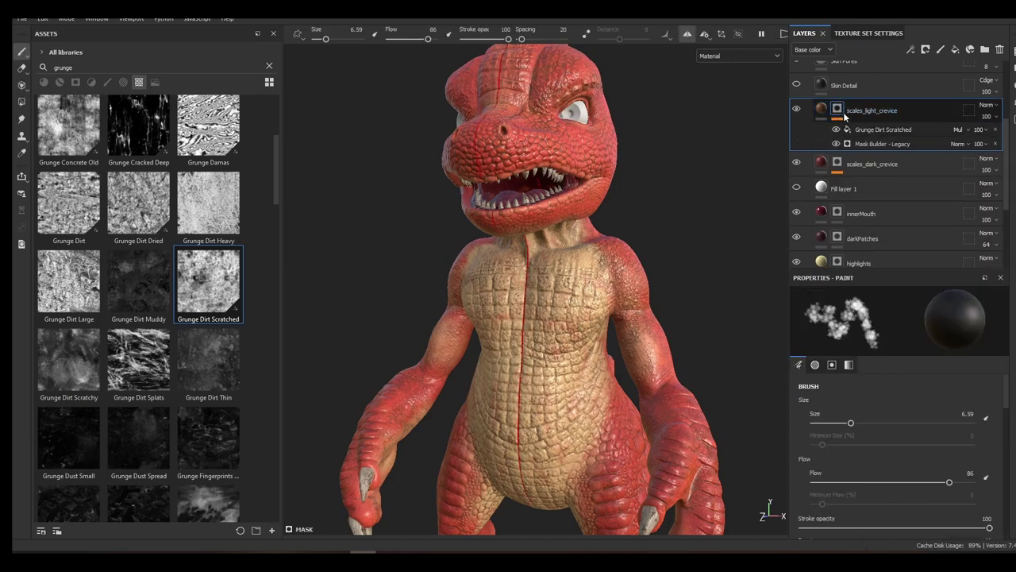
right_click(837, 111)
click(884, 463)
right_click(549, 259)
drag(604, 399, 620, 399)
scroll(659, 291, up, 3)
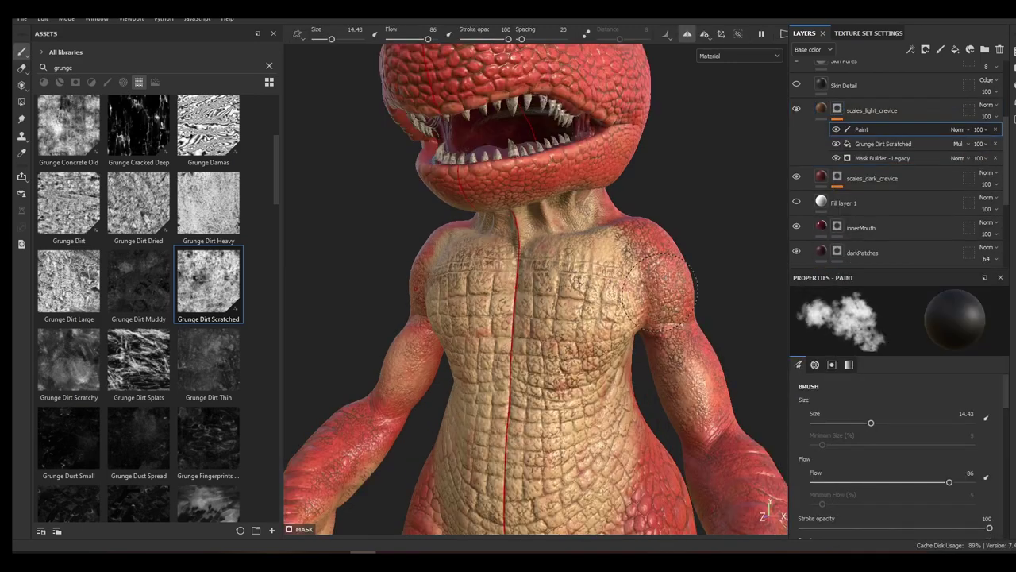
mouse_move(659, 292)
alt+mouse_down()
mouse_move(573, 295)
mouse_move(584, 278)
mouse_move(586, 337)
mouse_move(615, 290)
alt+mouse_up()
Brighten the scales_light_crevice base color to a light orange
click(821, 109)
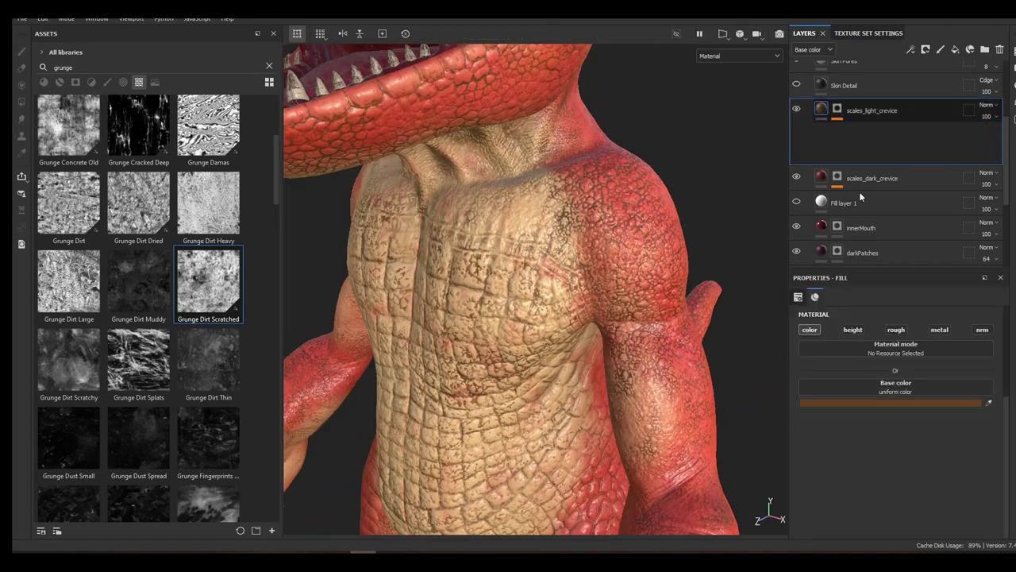
click(838, 402)
drag(839, 291, 839, 244)
click(900, 217)
Paint the scales_light_crevice mask over the chest, shoulders, thighs and lower body to keep the light crevices off the red skin
click(837, 109)
mouse_move(641, 224)
alt+mouse_down()
mouse_move(637, 337)
mouse_move(668, 304)
mouse_move(469, 336)
alt+mouse_up()
click(861, 130)
alt+middle_drag(583, 421, 595, 302)
alt+drag(594, 302, 616, 312)
alt+drag(508, 381, 571, 397)
alt+middle_drag(548, 429, 556, 321)
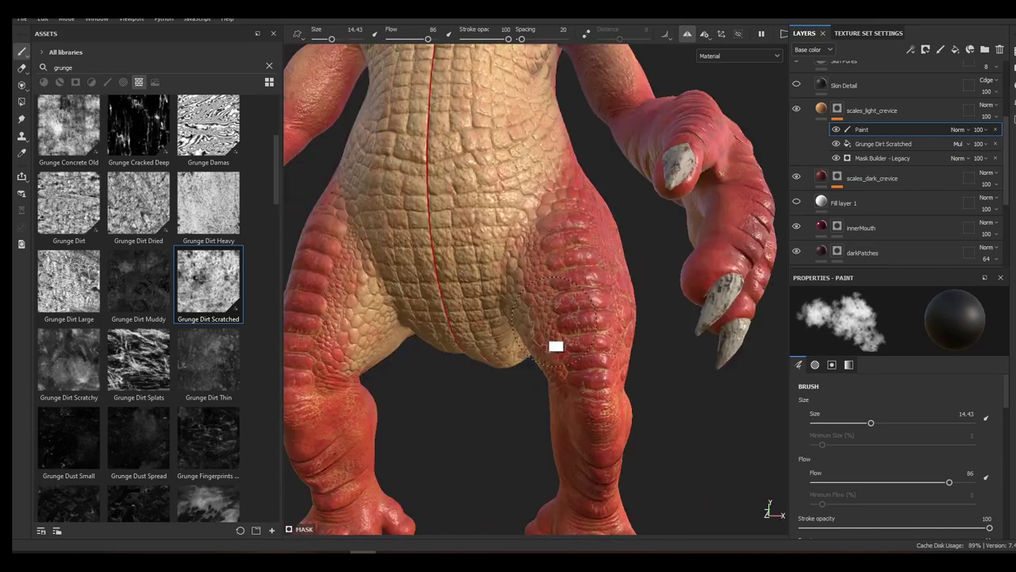
alt+drag(555, 321, 542, 325)
alt+middle_drag(536, 472, 541, 309)
alt+drag(642, 238, 476, 214)
alt+middle_drag(476, 214, 478, 343)
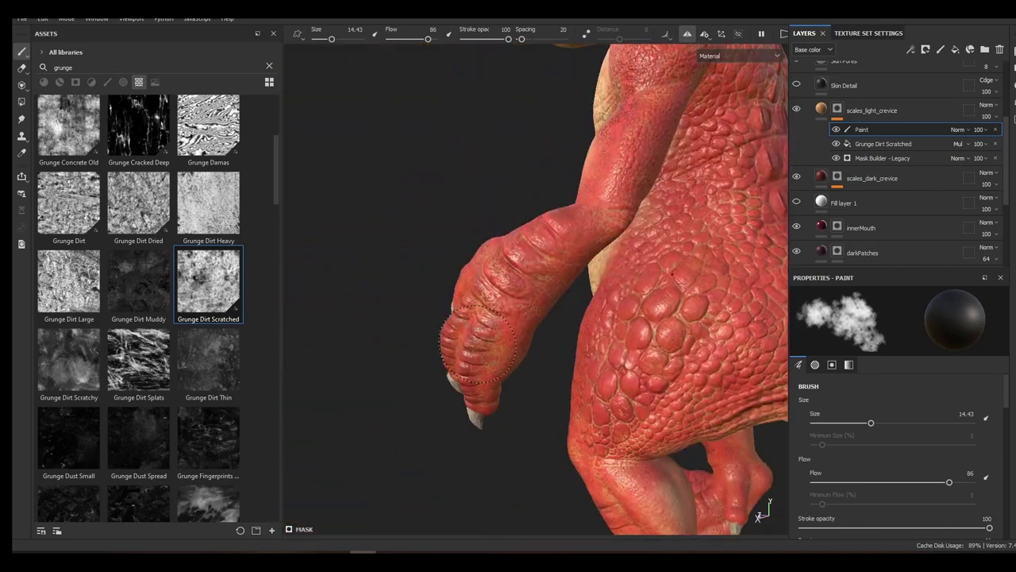
Paint the light crevices out of the head, back, tail and outer thigh
alt+drag(477, 341, 430, 286)
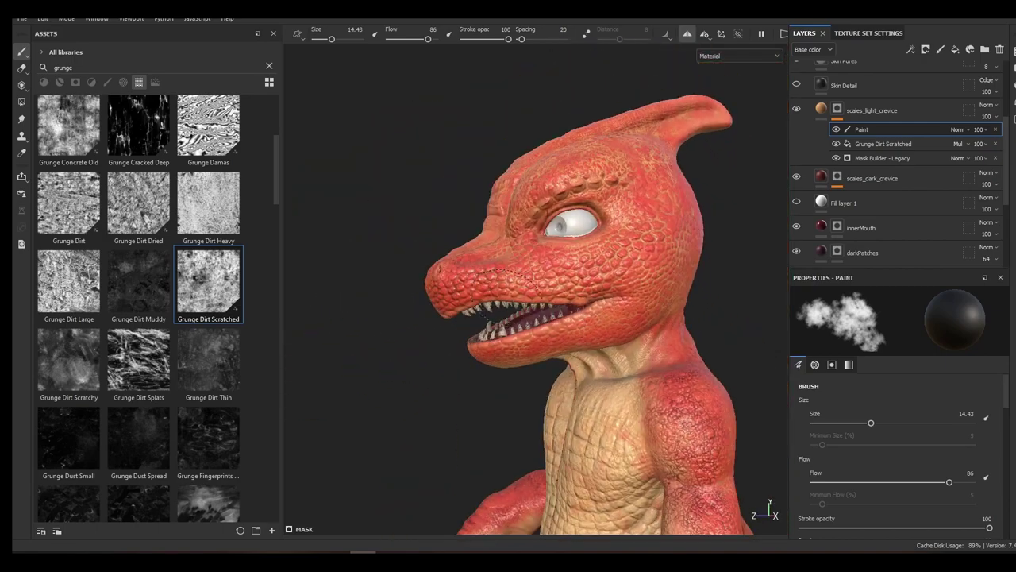
alt+drag(520, 176, 657, 236)
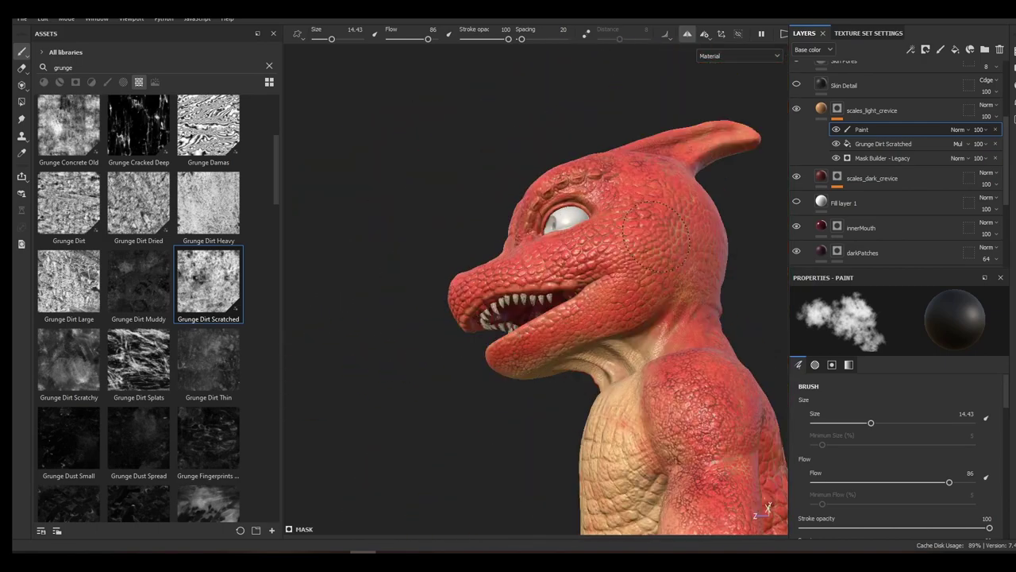
alt+drag(586, 267, 453, 191)
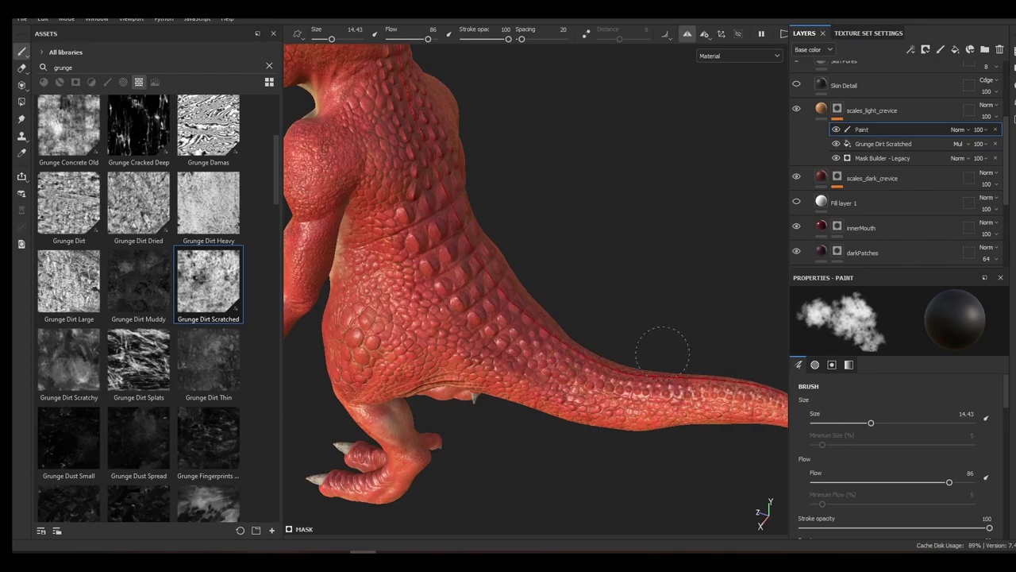
alt+drag(663, 351, 635, 343)
alt+drag(477, 397, 556, 386)
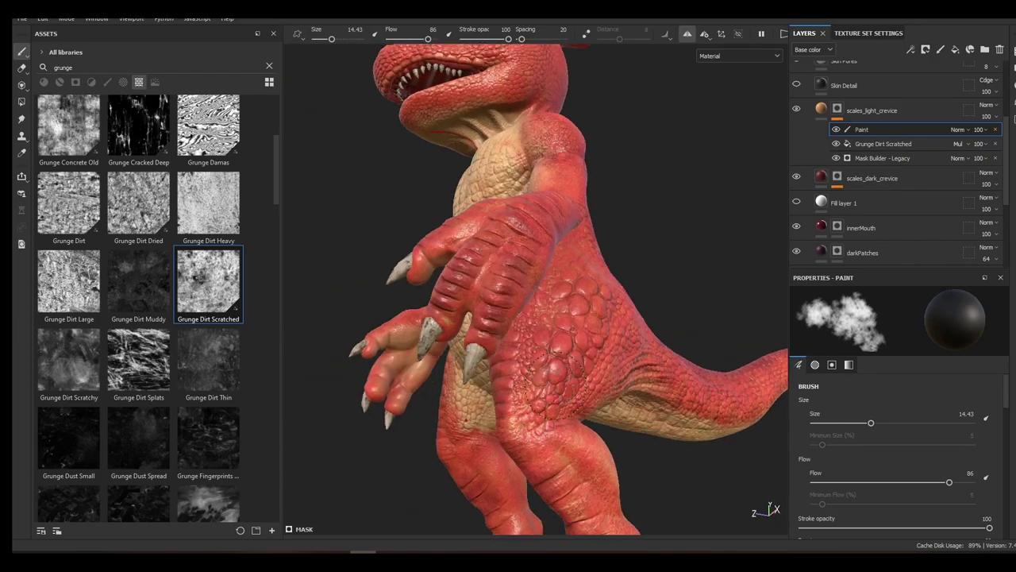
alt+drag(430, 508, 690, 397)
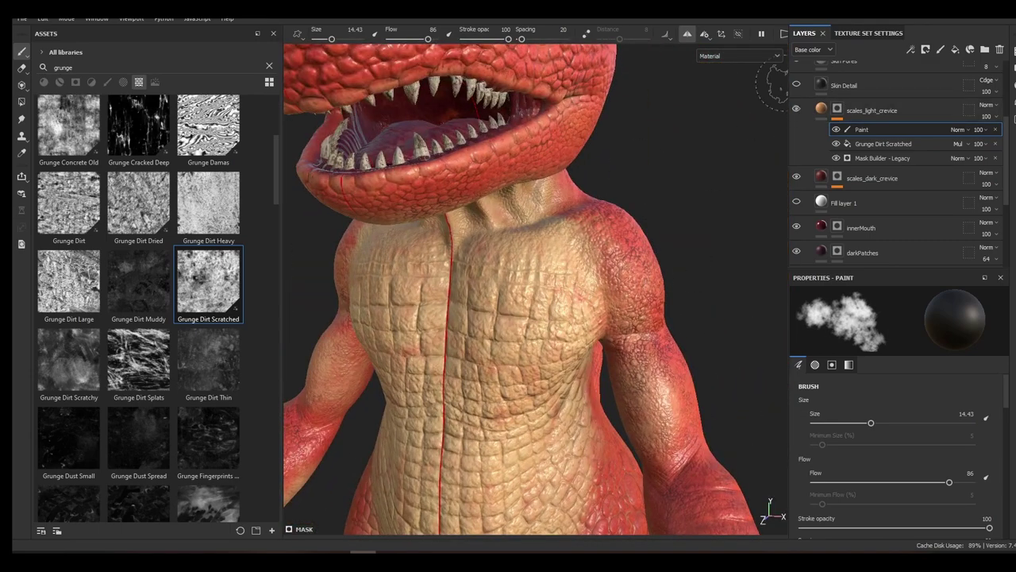
Set the scales_light_crevice base color to a muted light brown, and try Multiply blending before returning it to Normal
click(821, 108)
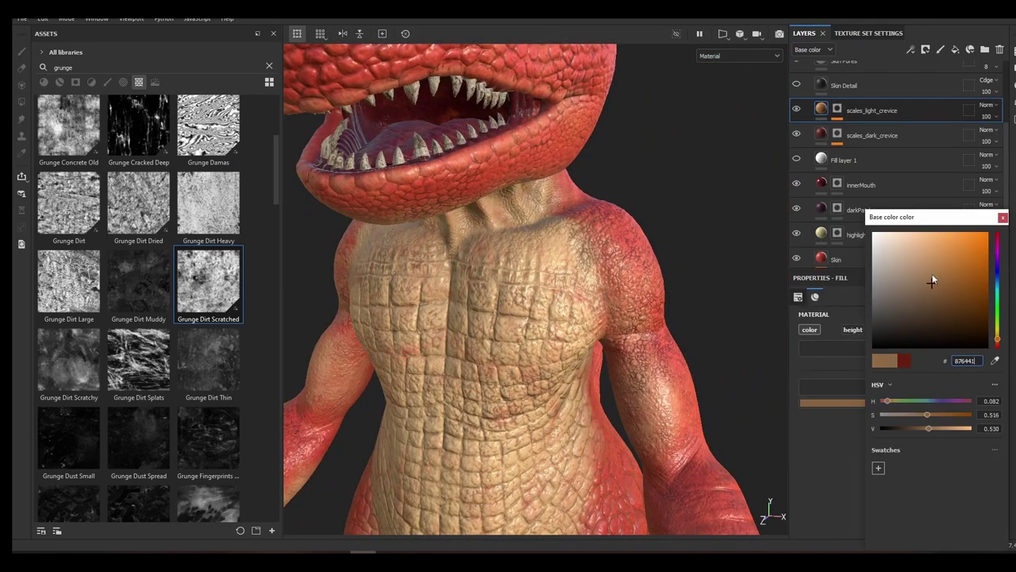
click(986, 105)
drag(932, 281, 931, 277)
click(977, 158)
click(987, 105)
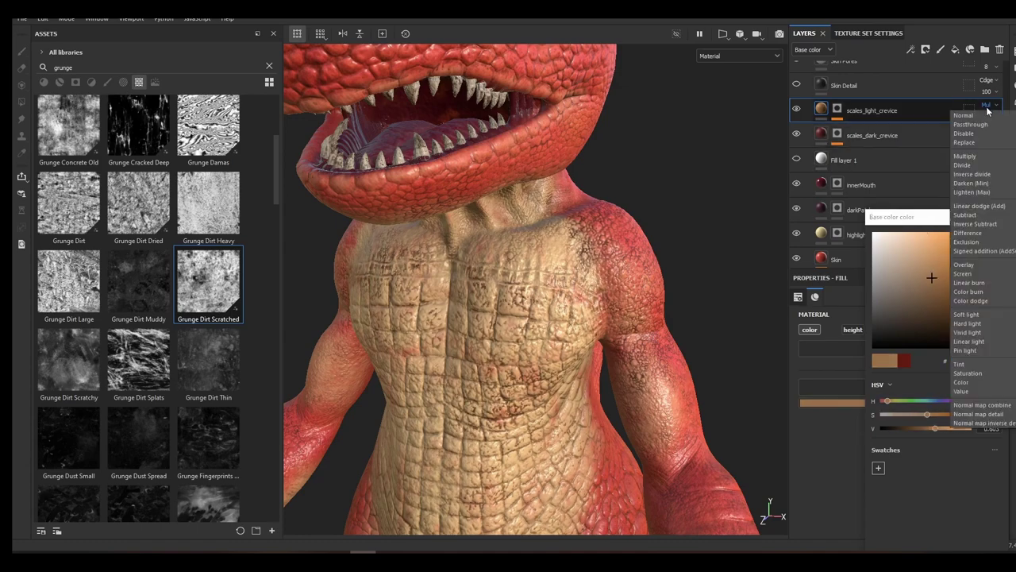
click(977, 114)
click(928, 277)
click(1002, 217)
alt+drag(727, 226, 687, 233)
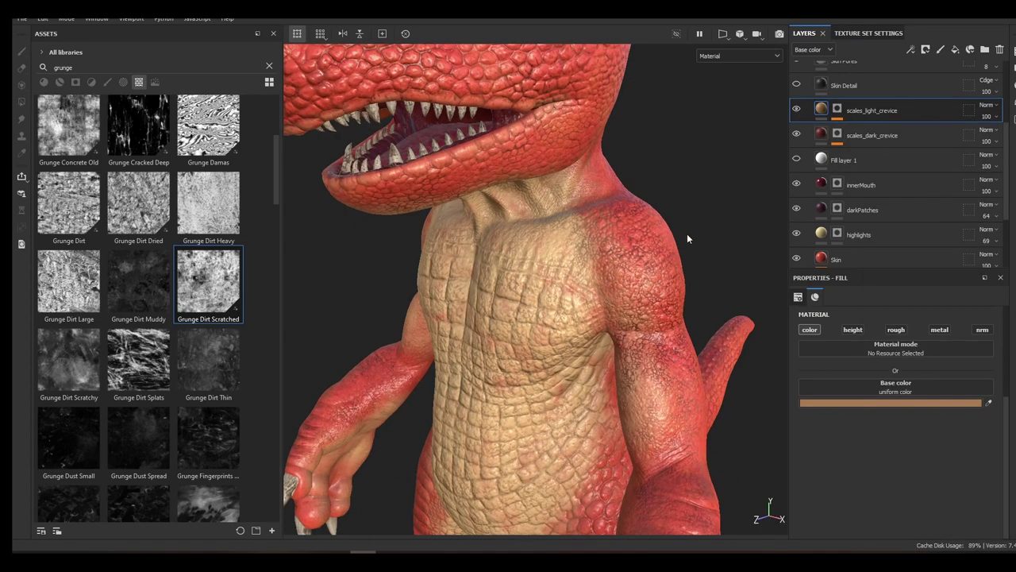
Show Fill layer 1, move it above scales_light_crevice and rename it scales_highlights
scroll(689, 238, down, 5)
click(897, 167)
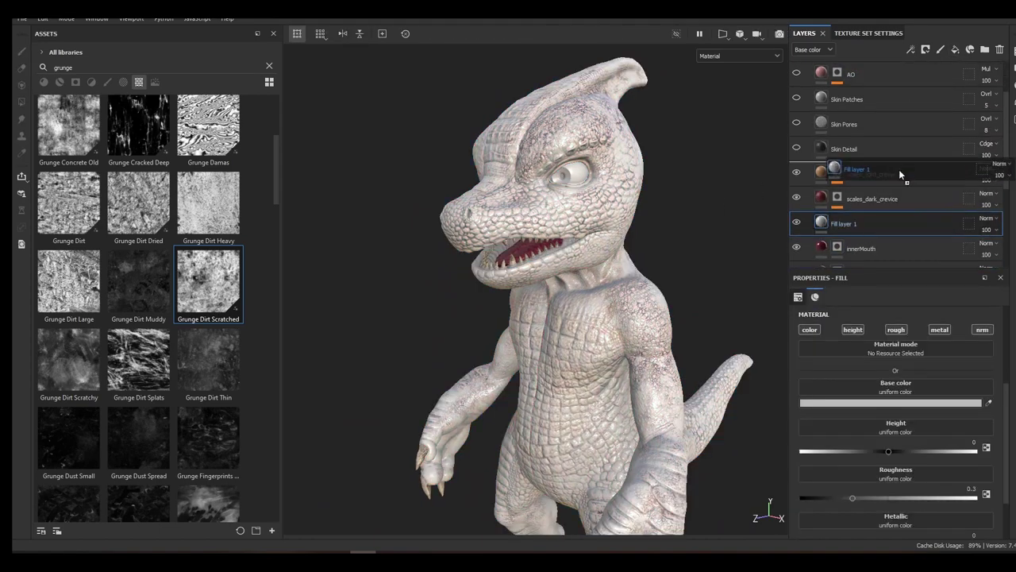
drag(899, 170, 899, 172)
double_click(899, 173)
text(scales_highlights)
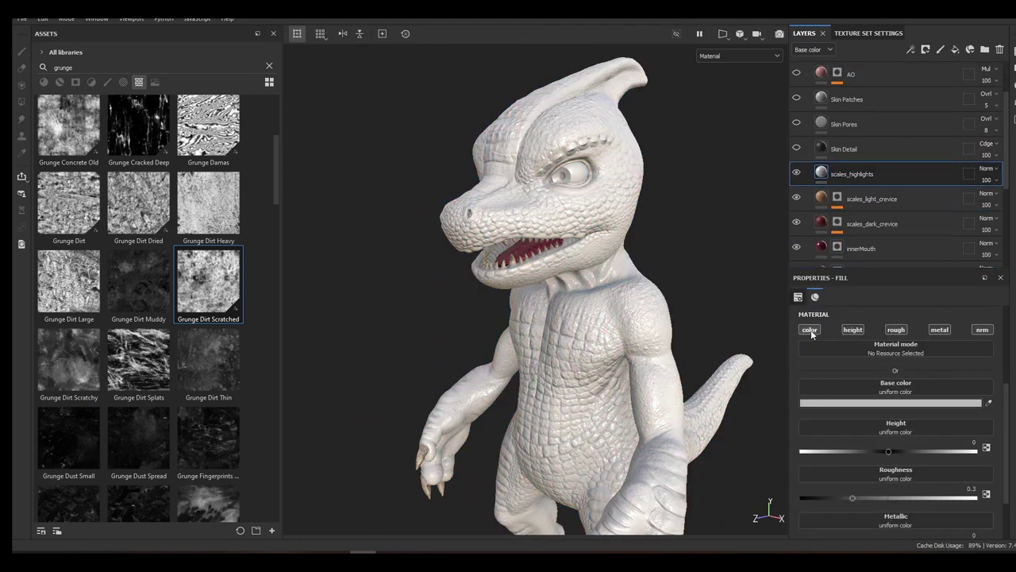
Restrict scales_highlights to the color channel and give it a mask with a Mask Builder - Legacy generator
alt+click(810, 331)
alt+right_drag(667, 270, 736, 253)
alt+drag(736, 253, 679, 216)
right_click(871, 178)
click(905, 38)
right_click(838, 173)
click(886, 340)
click(904, 315)
click(947, 383)
Add a color-only fill layer beneath scales_highlights and make its base color black (000000)
click(955, 49)
drag(899, 173, 899, 205)
alt+click(809, 329)
click(881, 402)
drag(770, 318, 686, 369)
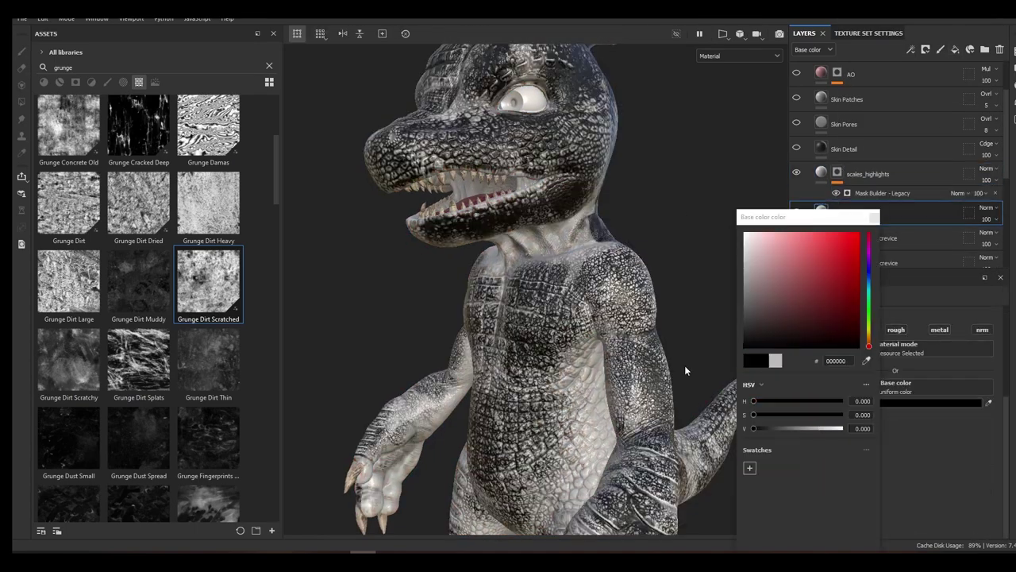
click(873, 217)
Set the scales_highlights base color to white
click(876, 175)
click(821, 172)
click(853, 402)
drag(865, 309, 793, 230)
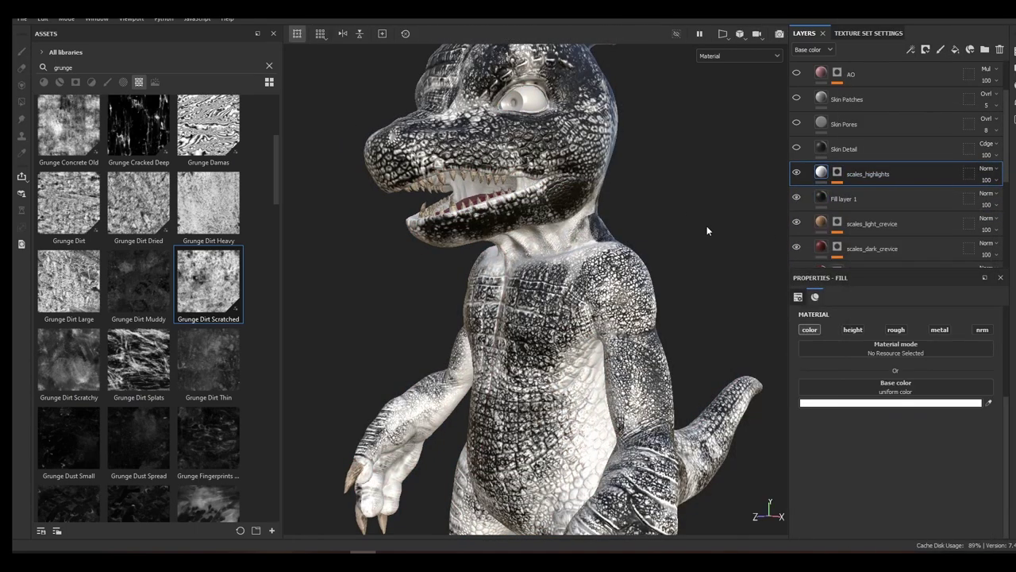
alt+drag(707, 225, 734, 224)
In the scales_highlights mask generator, set Grunge to 0, AO to -0.49 and the curvature's Convex Range to 0.67
click(838, 172)
click(880, 193)
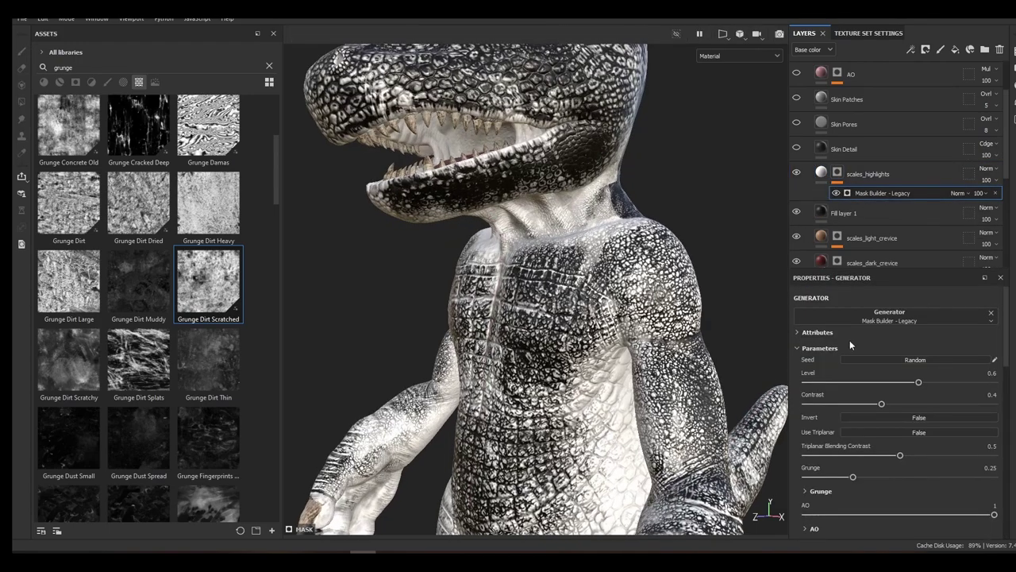
scroll(869, 367, down, 2)
drag(853, 449, 804, 451)
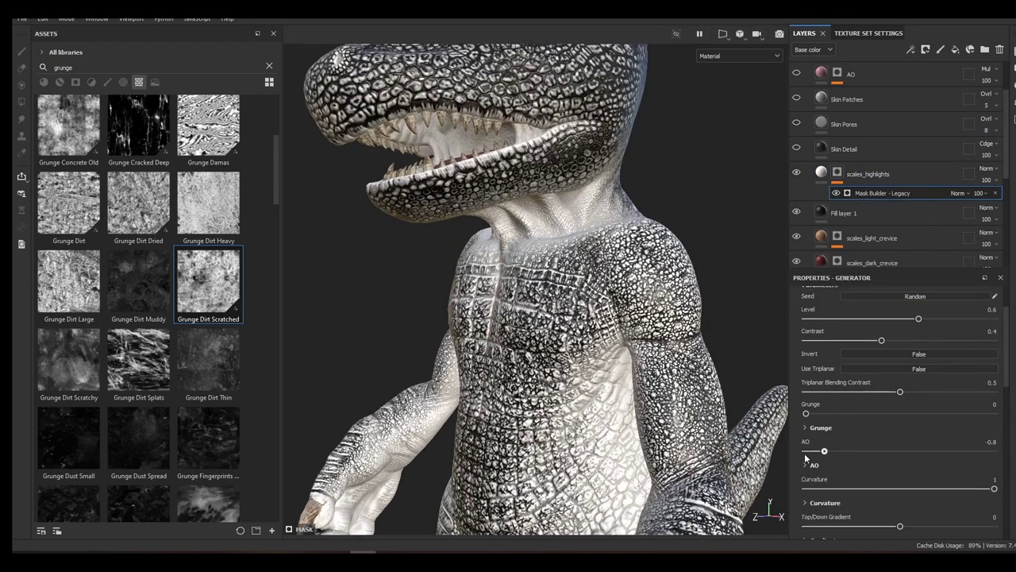
drag(992, 389, 806, 387)
mouse_move(959, 366)
mouse_down()
mouse_move(979, 366)
mouse_move(969, 365)
mouse_up()
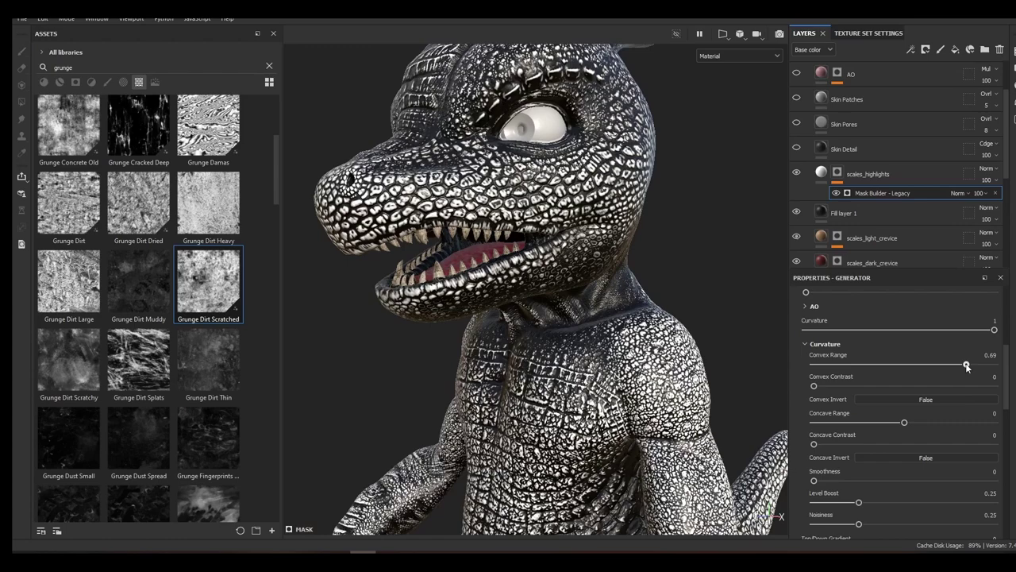
drag(966, 366, 964, 364)
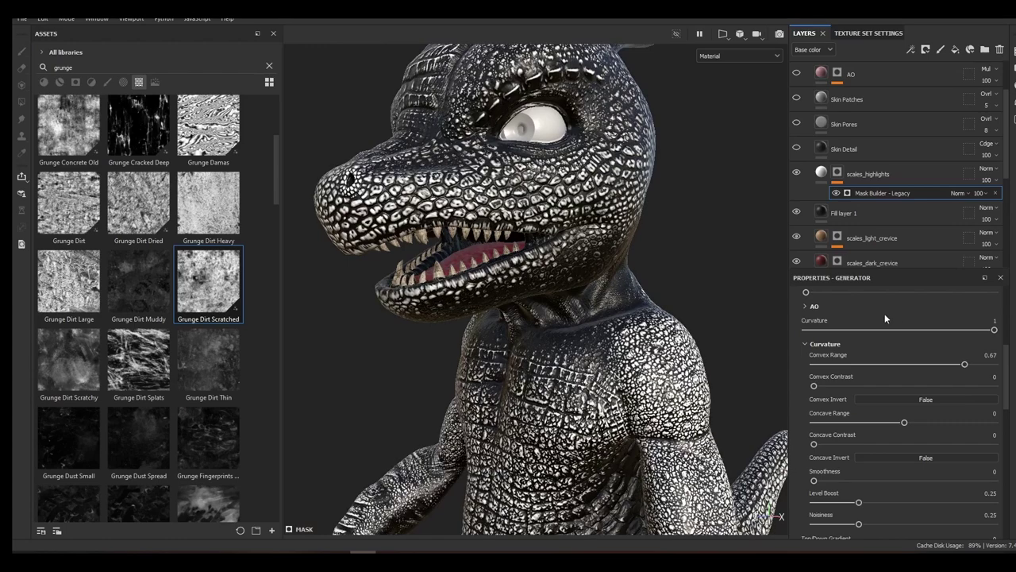
click(855, 355)
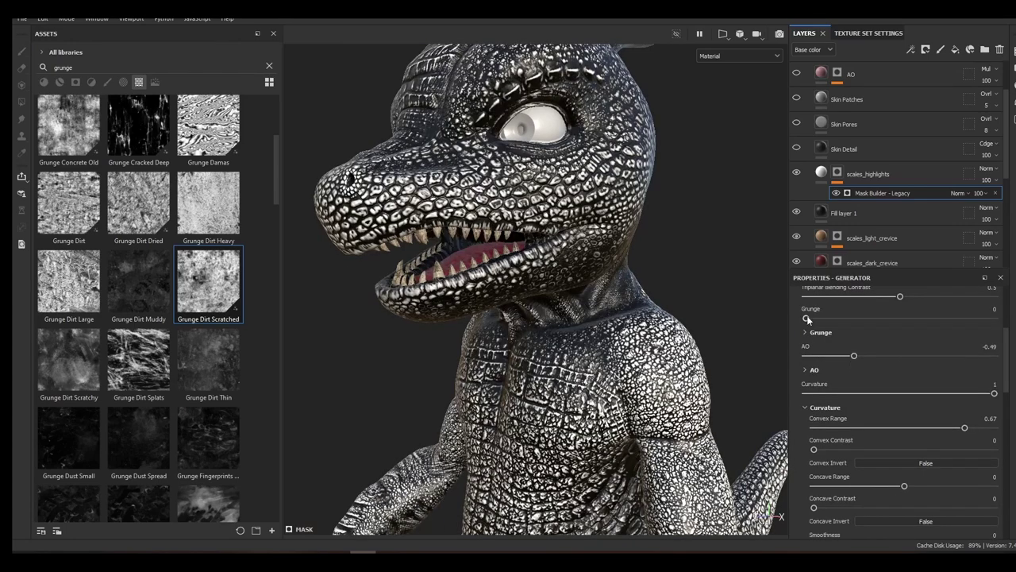
Try a Grunge of 1 with a scale of 8 in the mask generator, and reset Grunge to 0
drag(807, 317, 936, 317)
drag(998, 322, 1012, 325)
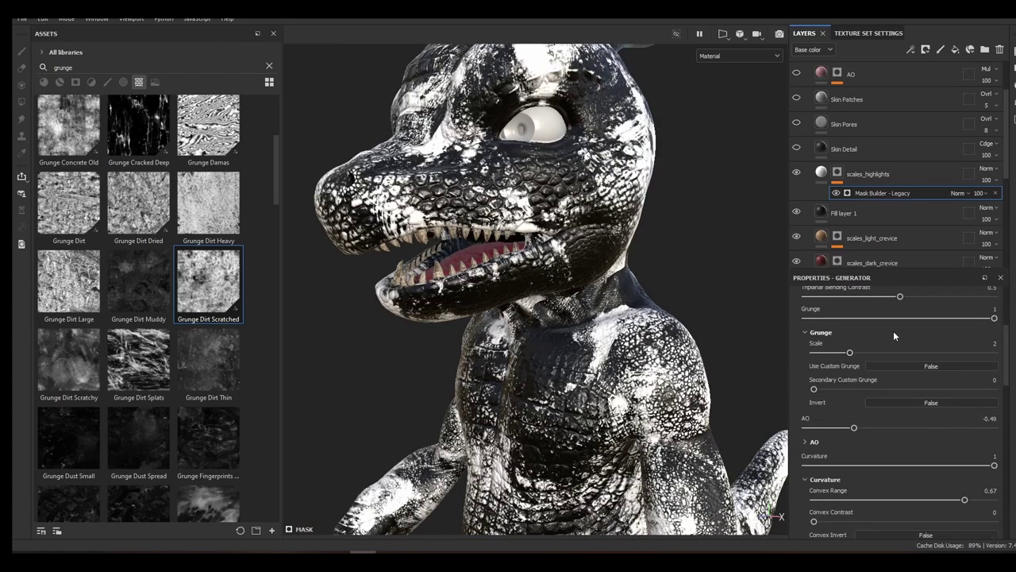
drag(878, 351, 957, 352)
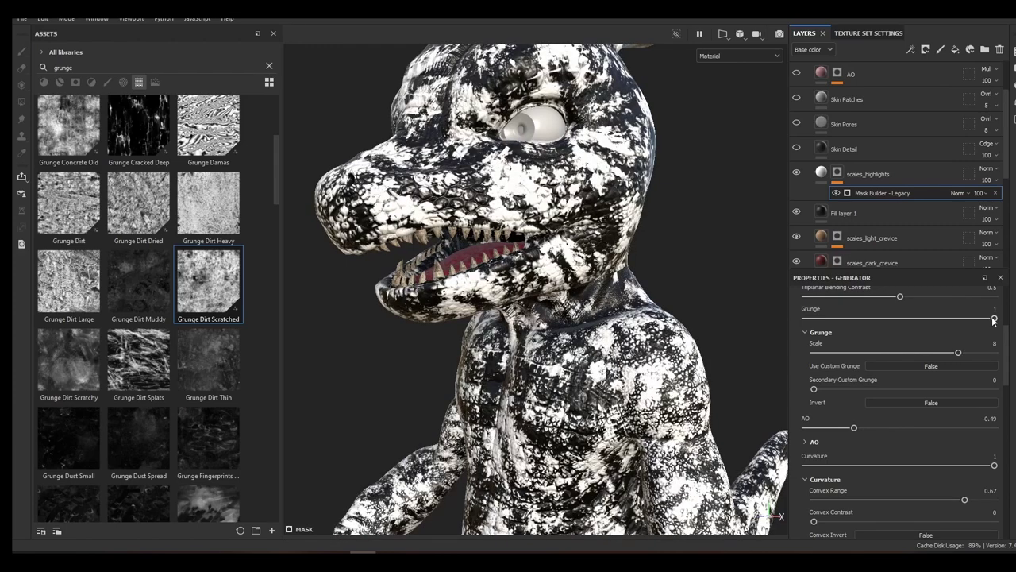
drag(994, 319, 804, 319)
Add a fill effect to the scales_highlights mask and assign it the Grunge Map 011 texture
right_click(861, 191)
right_click(837, 174)
click(865, 366)
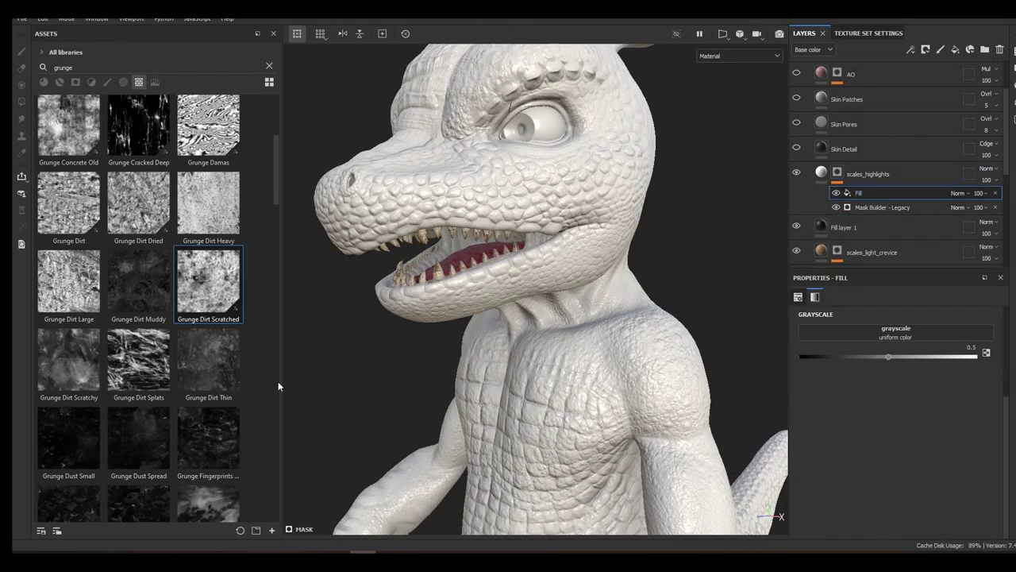
scroll(112, 278, down, 4)
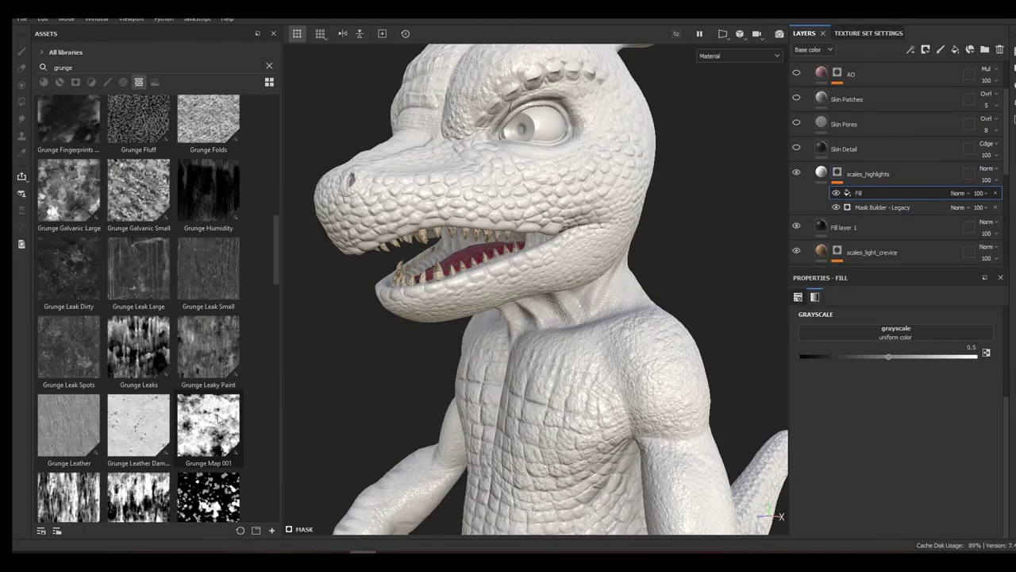
scroll(115, 276, down, 6)
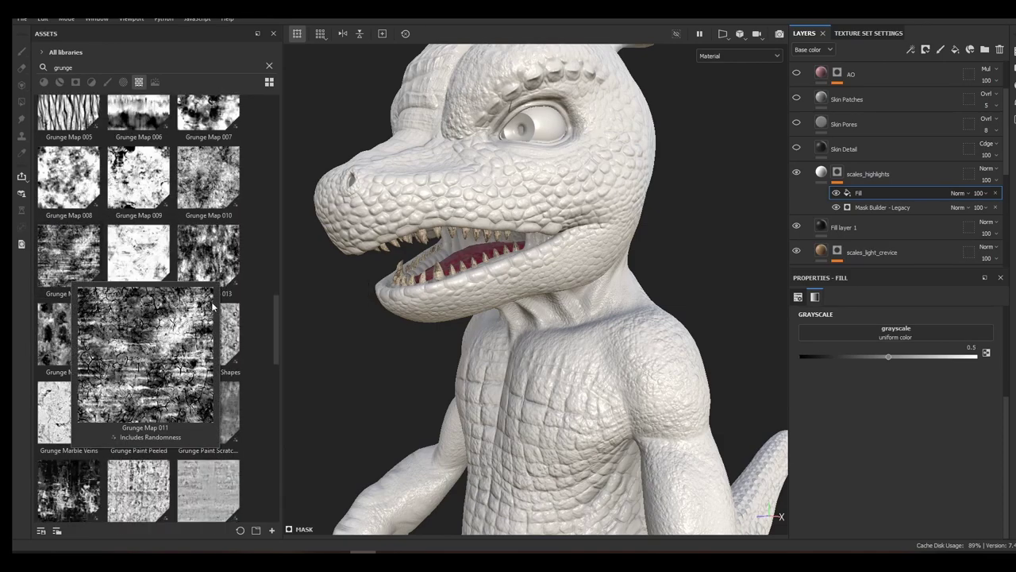
drag(69, 254, 896, 331)
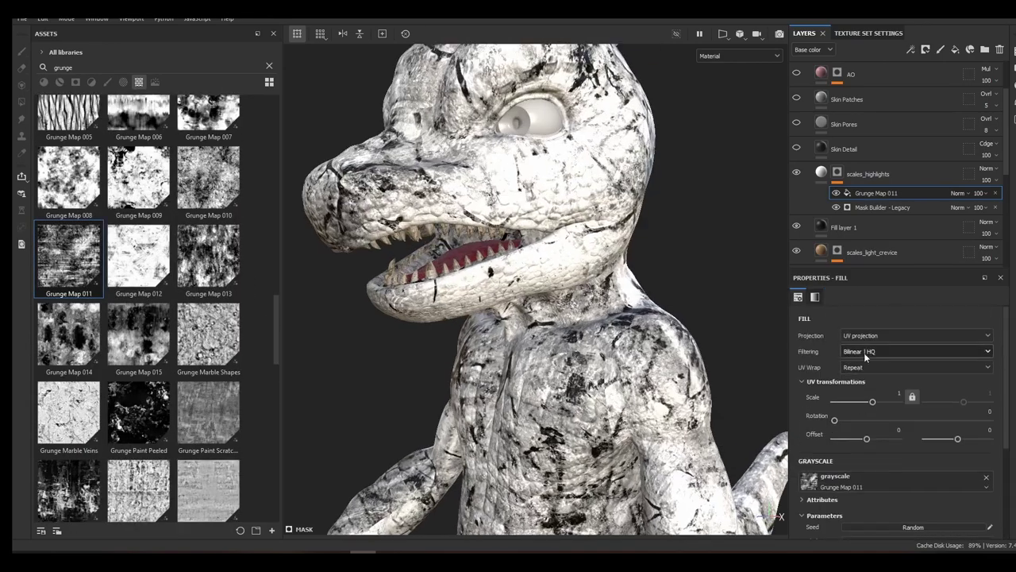
Give the Grunge Map 011 fill tri-planar projection at scale 21.73 and set its blend mode to Multiply
drag(872, 419, 883, 419)
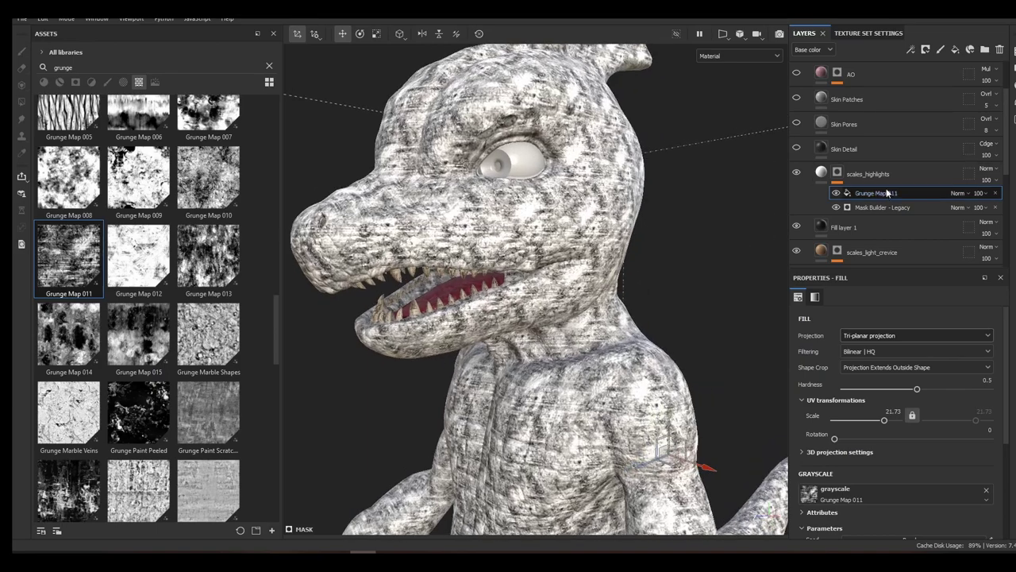
click(958, 193)
click(971, 241)
Hide the black fill layer and set the scales_highlights layer's blend mode to Linear dodge (Add)
scroll(536, 290, up, 3)
alt+middle_drag(508, 238, 588, 333)
click(981, 193)
mouse_move(1015, 212)
mouse_down()
mouse_move(995, 213)
mouse_move(1015, 212)
mouse_up()
click(984, 174)
click(976, 275)
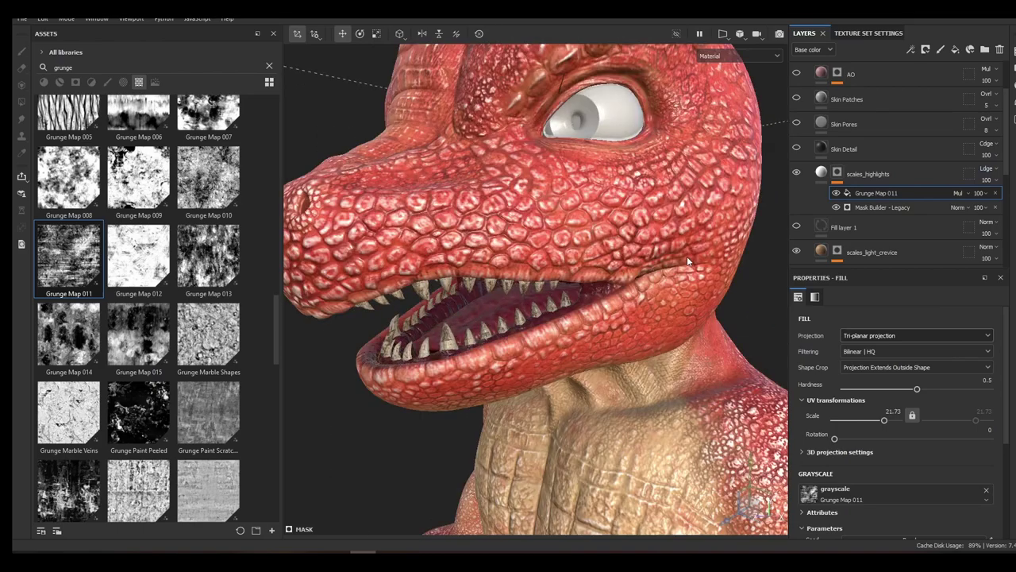
Set the scales_highlights layer's base color to orange tan D6996E, toggling the layer's visibility to compare
click(868, 174)
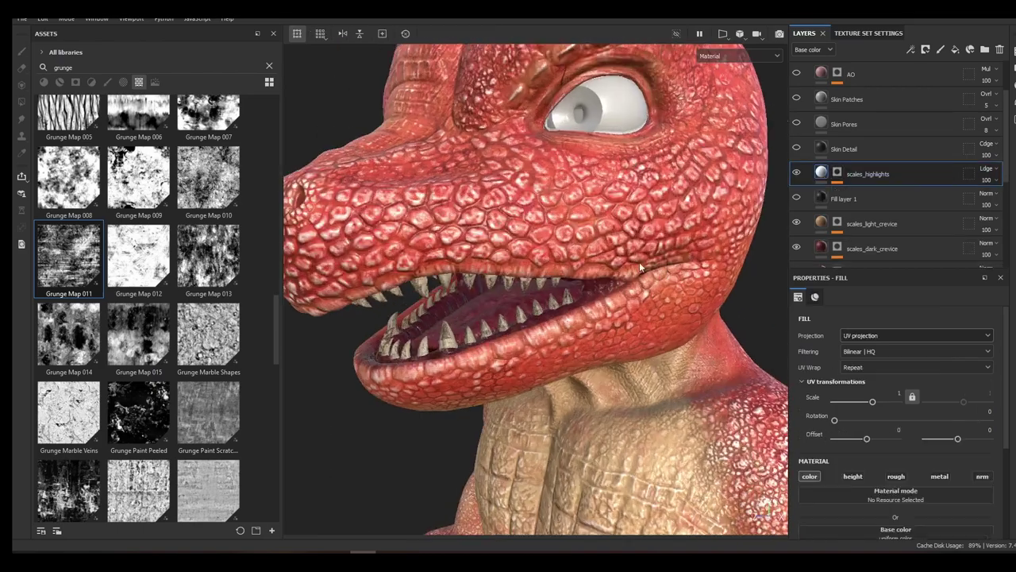
drag(989, 403, 666, 444)
click(921, 404)
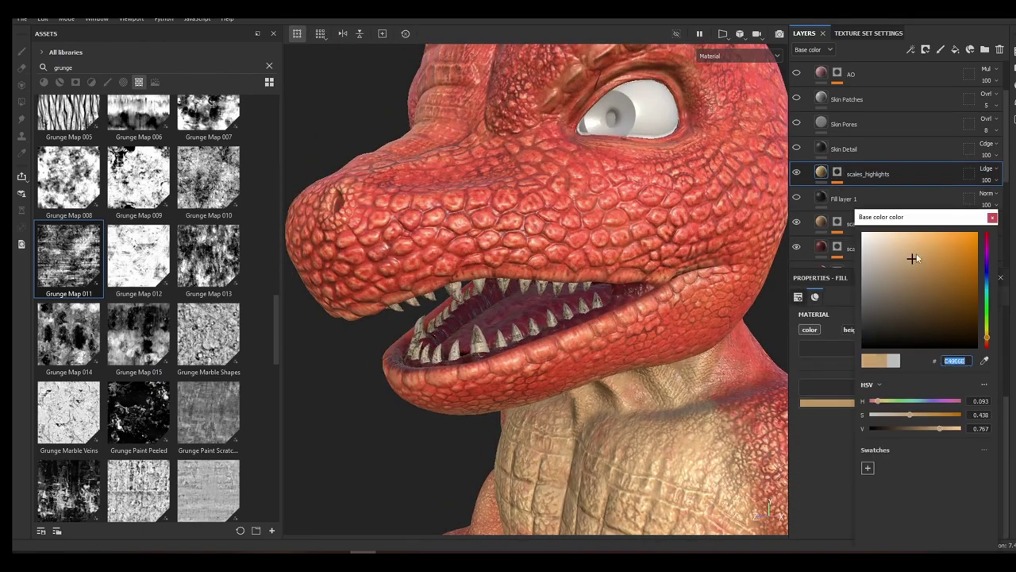
drag(987, 340, 988, 343)
scroll(690, 296, down, 5)
click(796, 173)
click(796, 173)
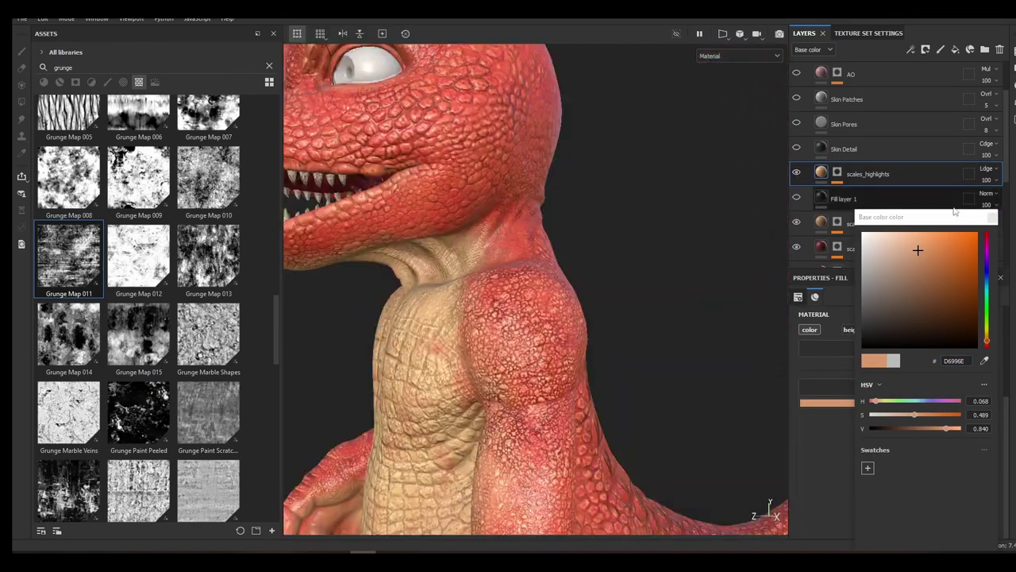
click(993, 217)
Try Screen and Color burn blending on scales_highlights, then set it to Lighten (Max) with an opacity of 69
alt+middle_drag(588, 349, 617, 188)
click(986, 168)
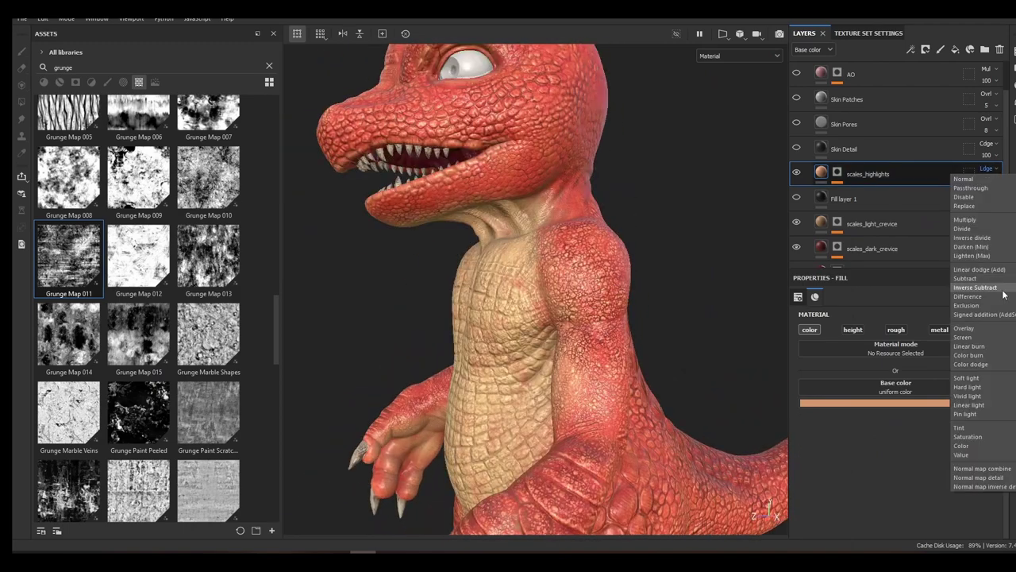
click(962, 336)
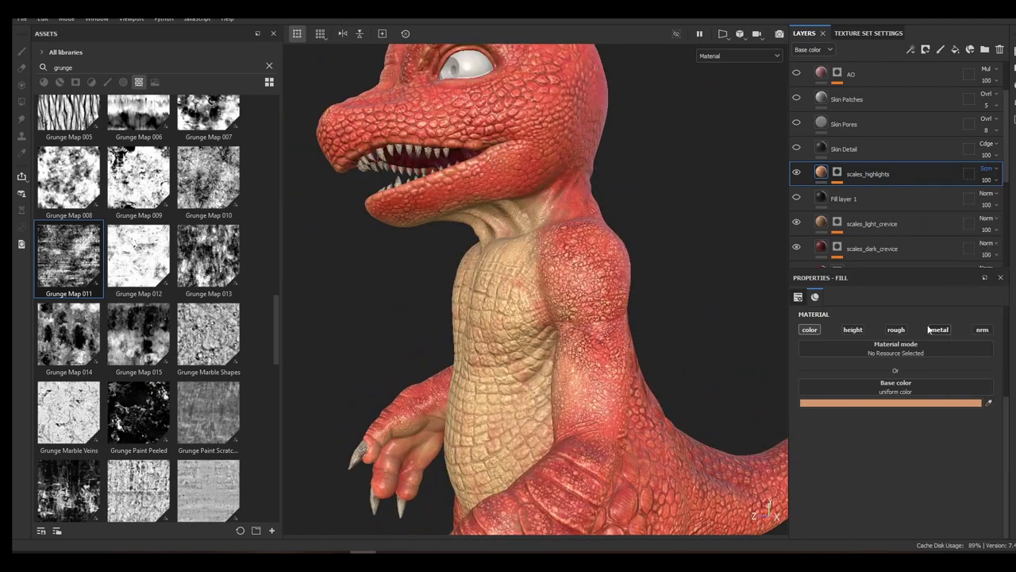
click(986, 169)
click(982, 349)
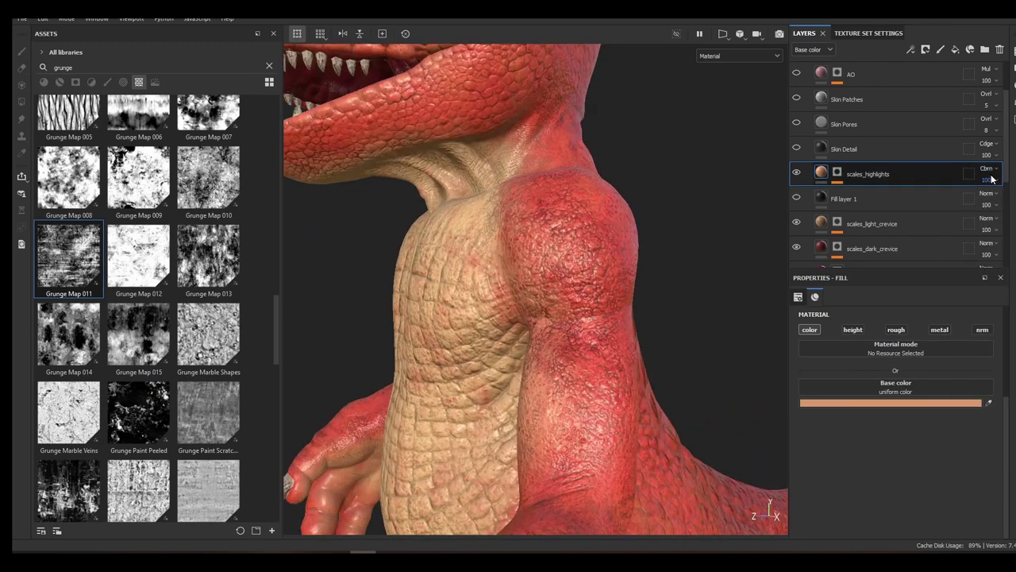
click(985, 168)
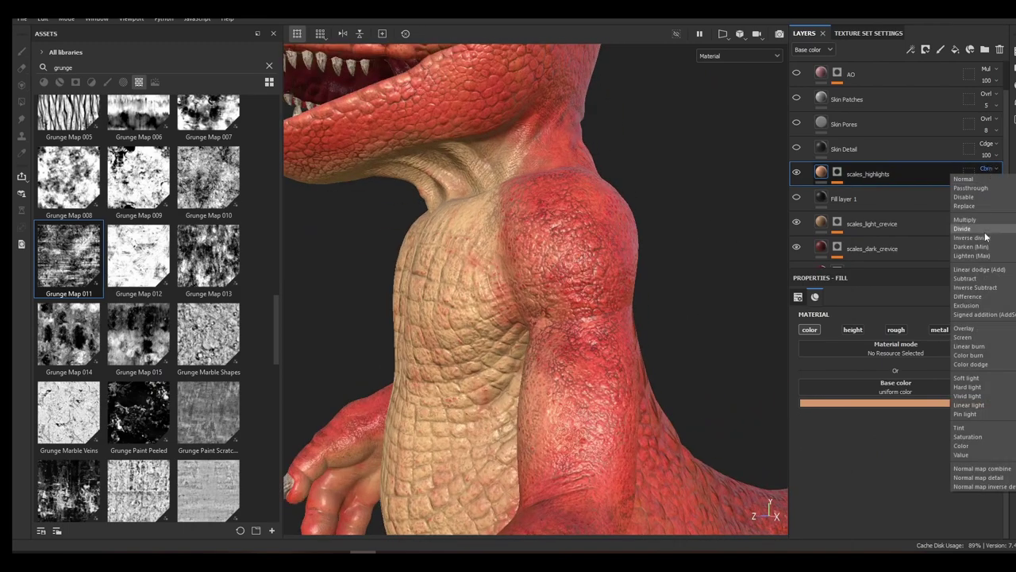
click(970, 256)
click(985, 169)
key(Escape)
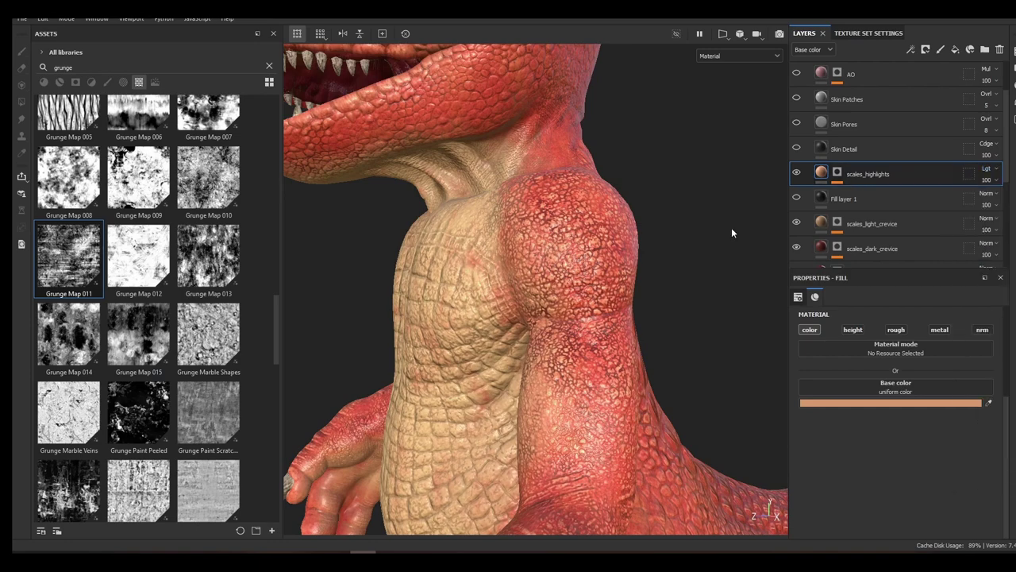
click(985, 181)
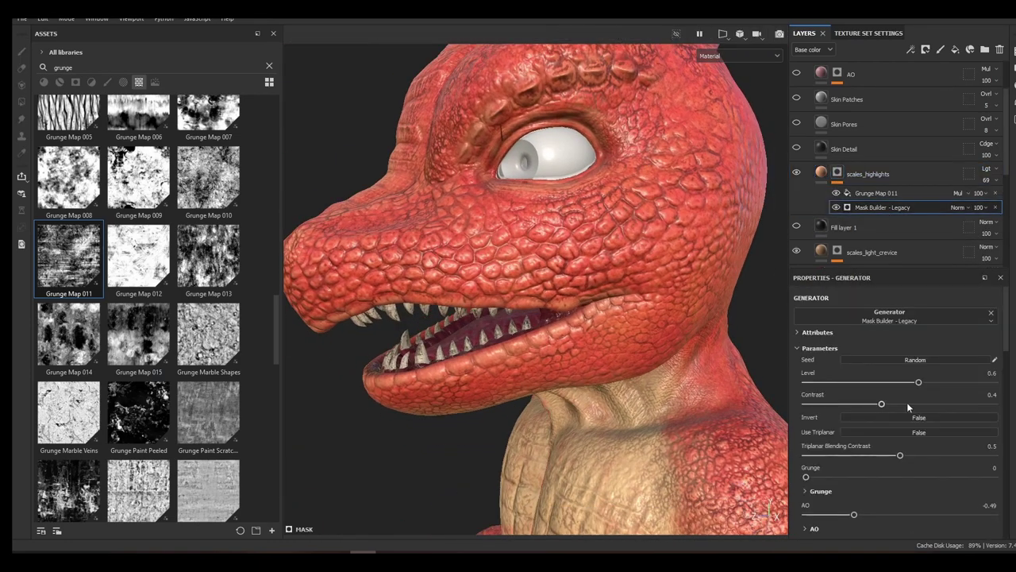
Set the curvature Convex Range in the scales_highlights mask generator to 0.81 and the layer's opacity to 73
scroll(891, 405, down, 2)
mouse_move(994, 425)
mouse_down()
mouse_move(956, 429)
mouse_move(977, 427)
mouse_up()
click(797, 226)
click(797, 226)
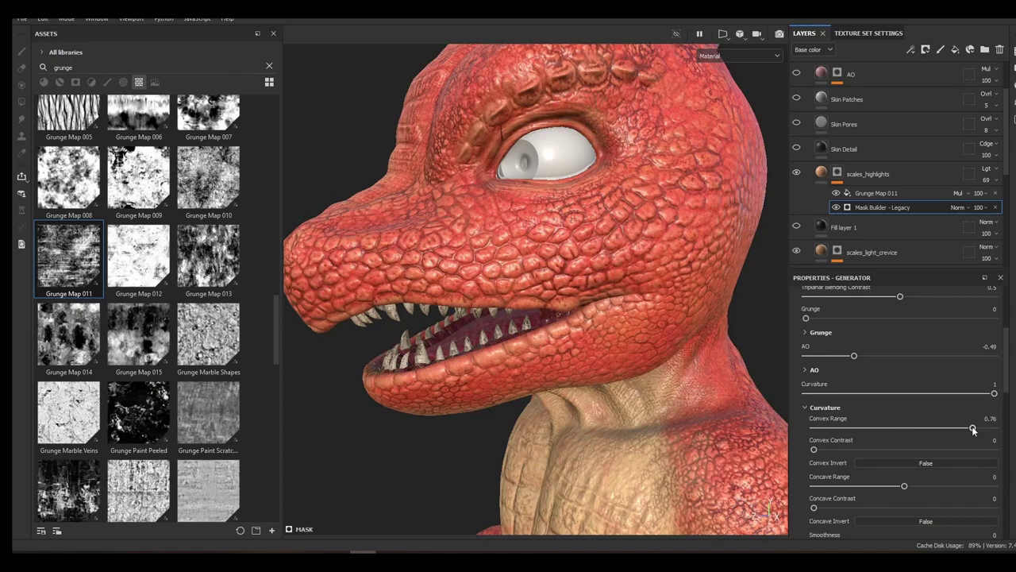
scroll(683, 336, down, 5)
alt+drag(683, 337, 644, 296)
scroll(633, 280, up, 5)
scroll(633, 278, down, 5)
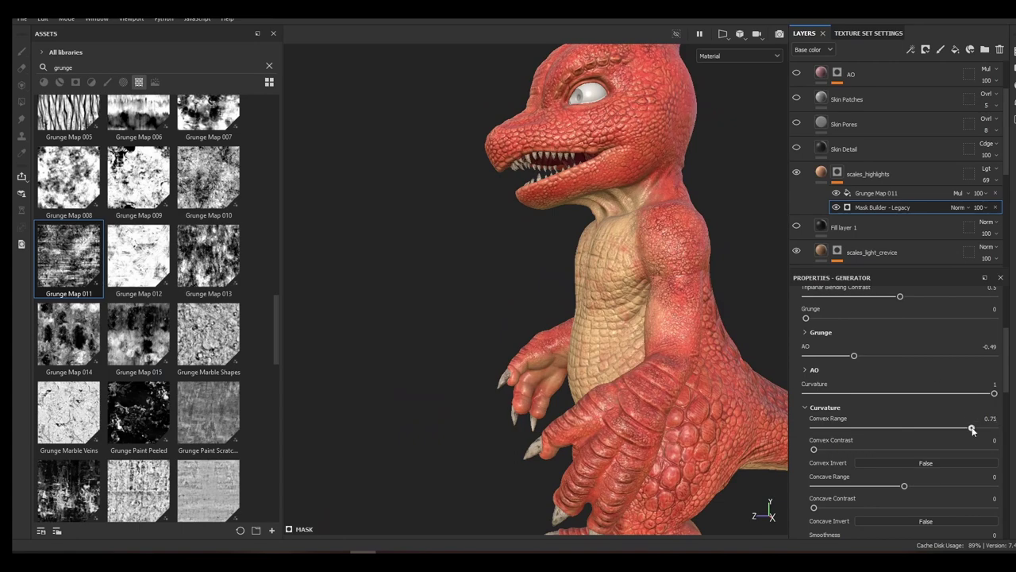
alt+drag(615, 225, 763, 229)
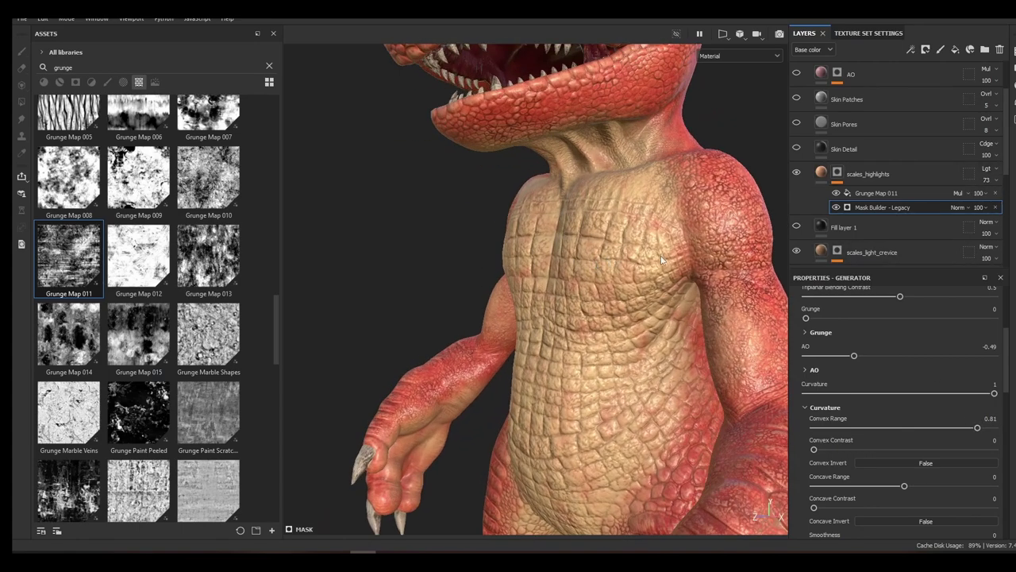
Try a darker, more muted tan as the base color of the highlights layer
scroll(867, 223, down, 4)
scroll(868, 226, up, 1)
click(859, 193)
click(931, 403)
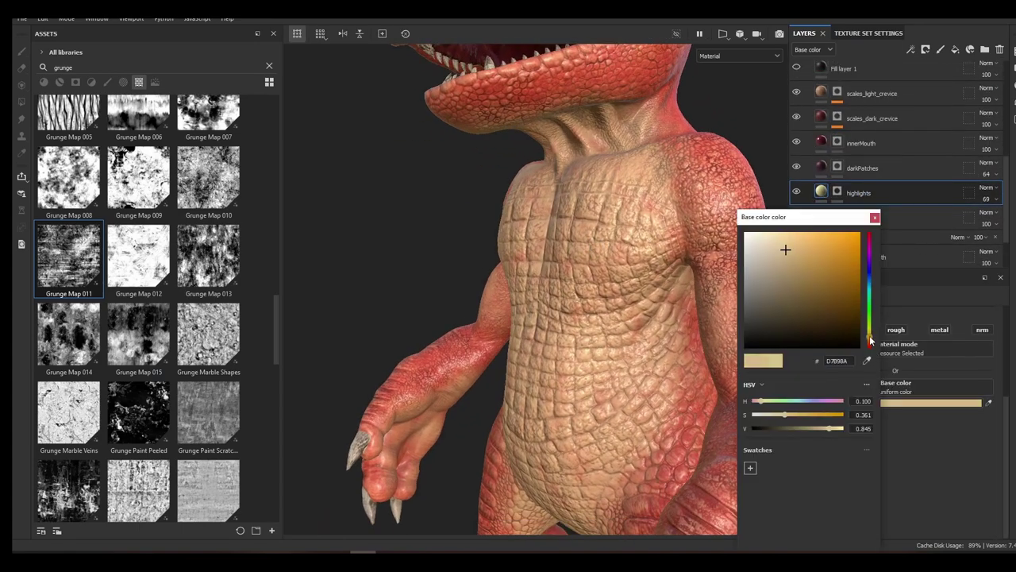
drag(788, 262, 788, 267)
alt+middle_drag(661, 194, 632, 254)
Lighten the scales_light_crevice layer's base color to D5A678
click(867, 95)
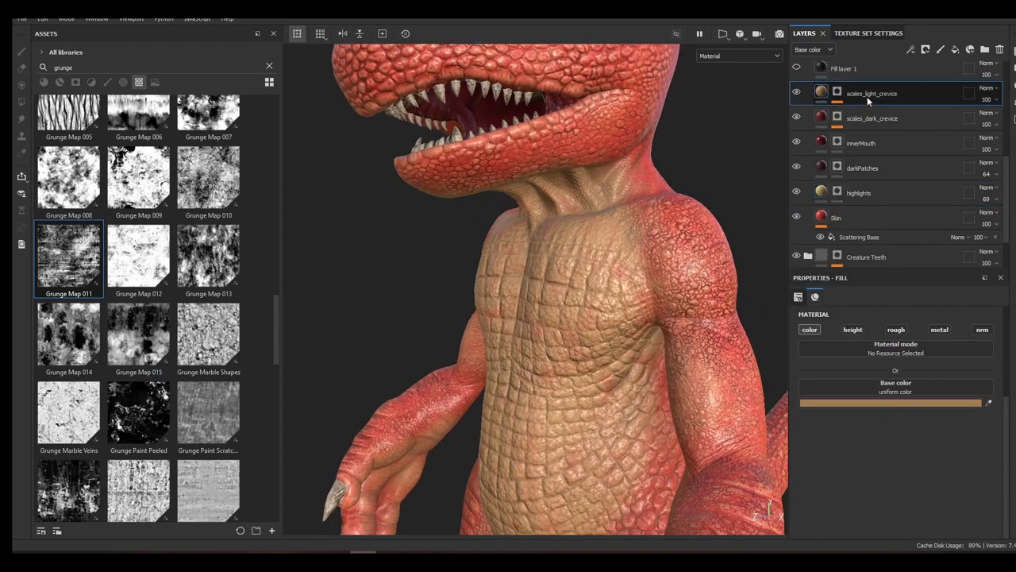
click(941, 402)
drag(834, 279, 805, 254)
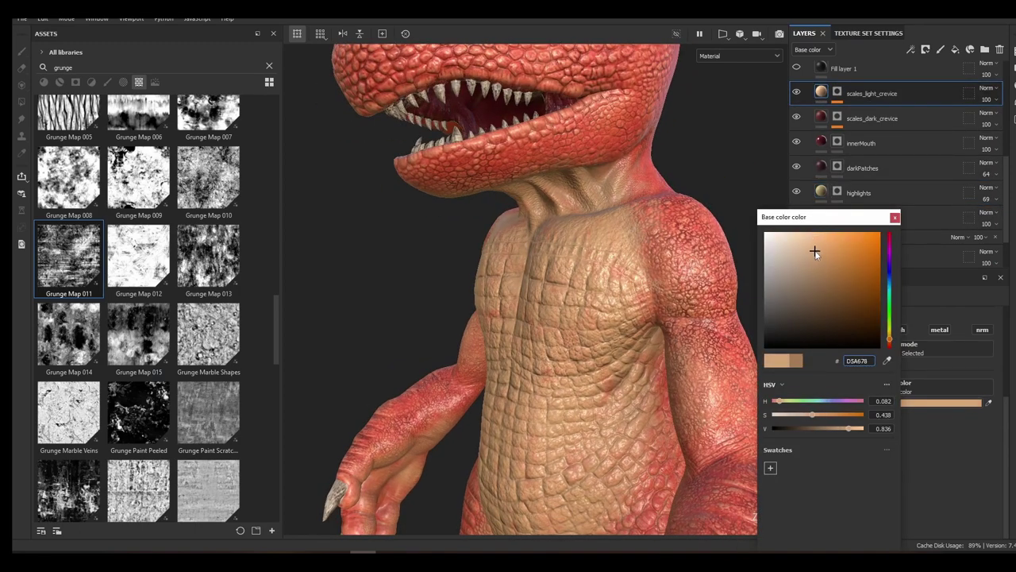
alt+right_drag(667, 259, 615, 259)
alt+drag(615, 259, 556, 262)
Try saturated reds such as C82600 as the Skin material's color, and settle on a duller, darker red
click(822, 223)
click(943, 442)
drag(867, 289, 873, 268)
mouse_move(848, 428)
mouse_down()
mouse_move(875, 429)
mouse_move(855, 428)
mouse_up()
drag(862, 415, 878, 415)
drag(903, 346, 903, 345)
click(903, 347)
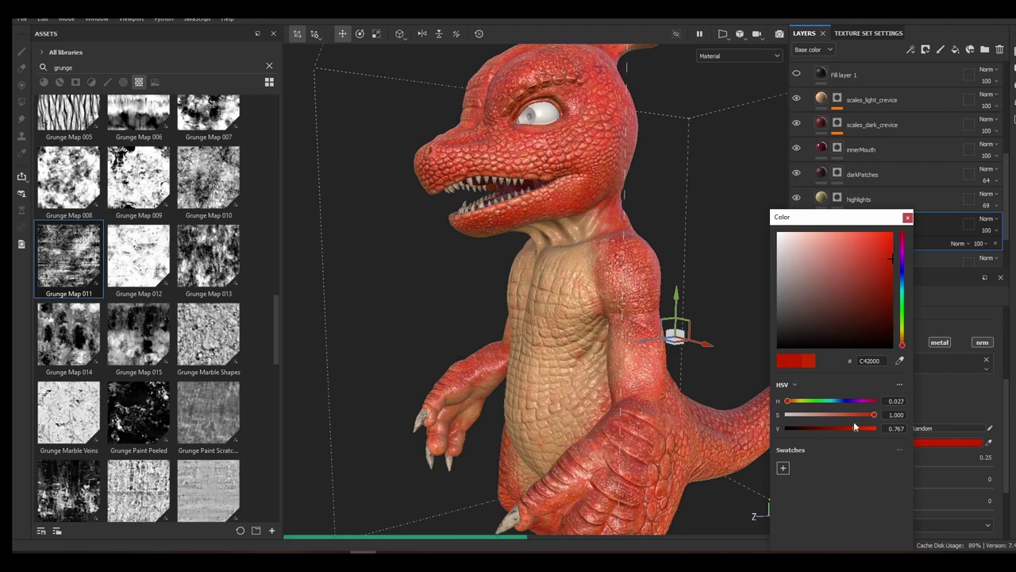
mouse_move(854, 427)
mouse_down()
mouse_move(833, 427)
mouse_move(856, 428)
mouse_up()
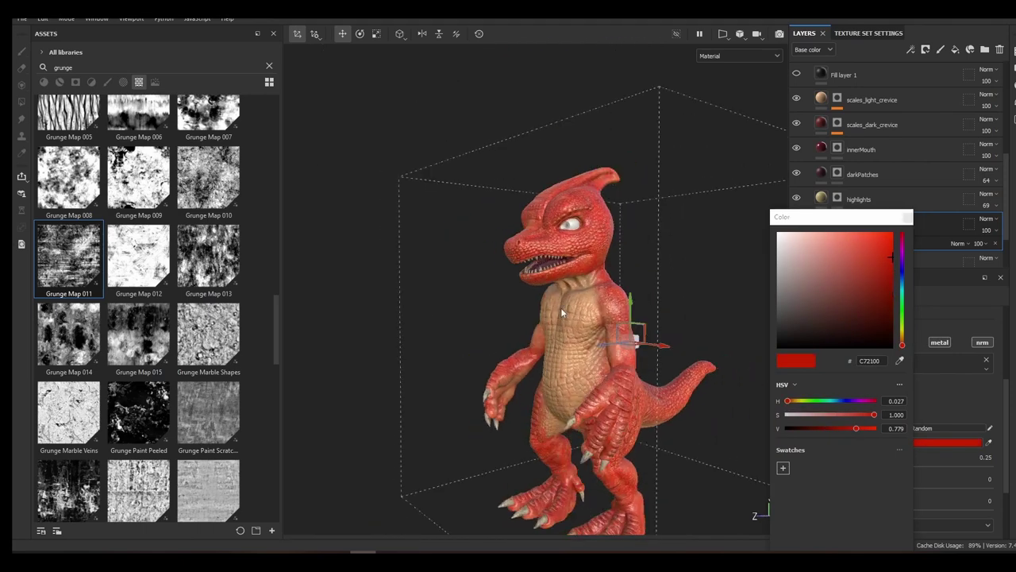
drag(856, 427, 854, 427)
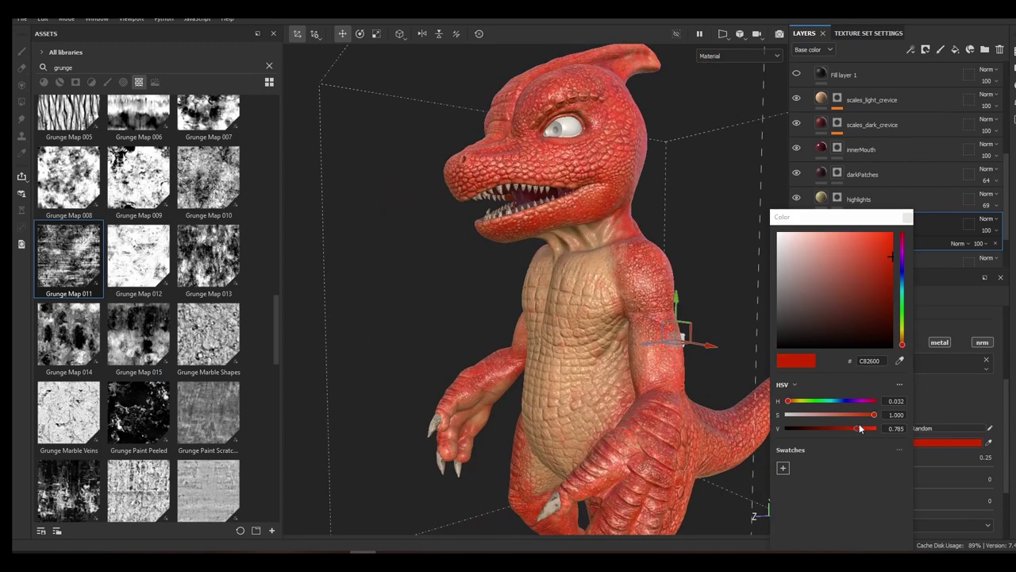
click(862, 414)
drag(859, 428, 846, 427)
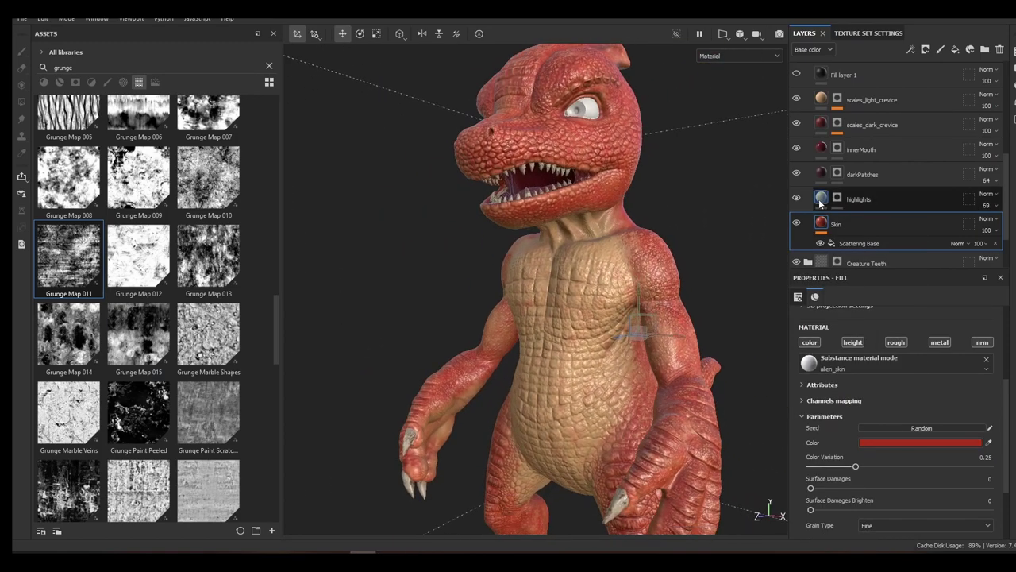
Shift the highlights layer's base color to an orange tan near CD8A4A
click(932, 403)
mouse_move(810, 263)
mouse_down()
mouse_move(813, 275)
mouse_move(824, 264)
mouse_up()
click(866, 340)
drag(867, 341, 868, 342)
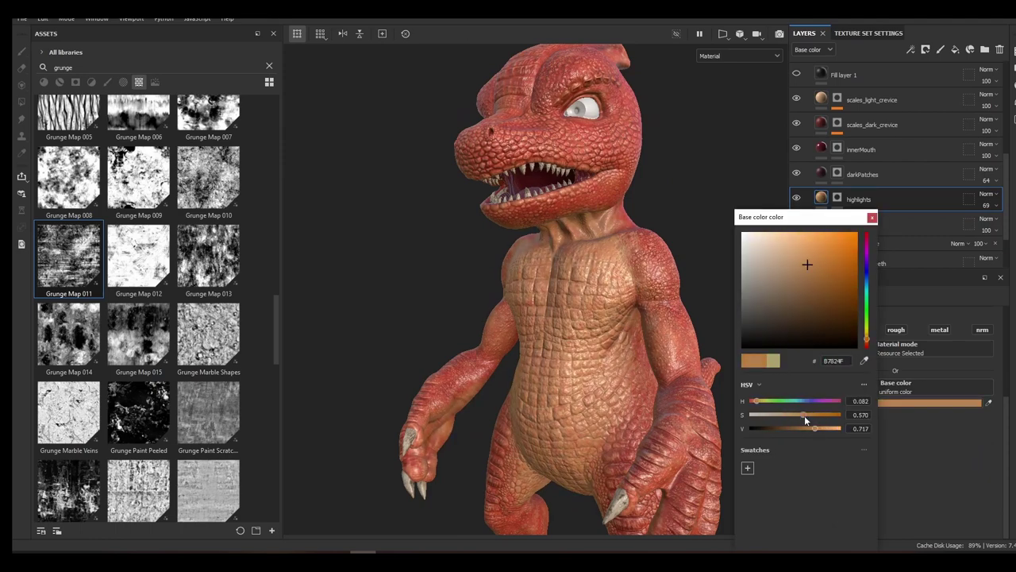
drag(805, 417, 808, 417)
drag(815, 429, 822, 428)
alt+drag(683, 334, 595, 333)
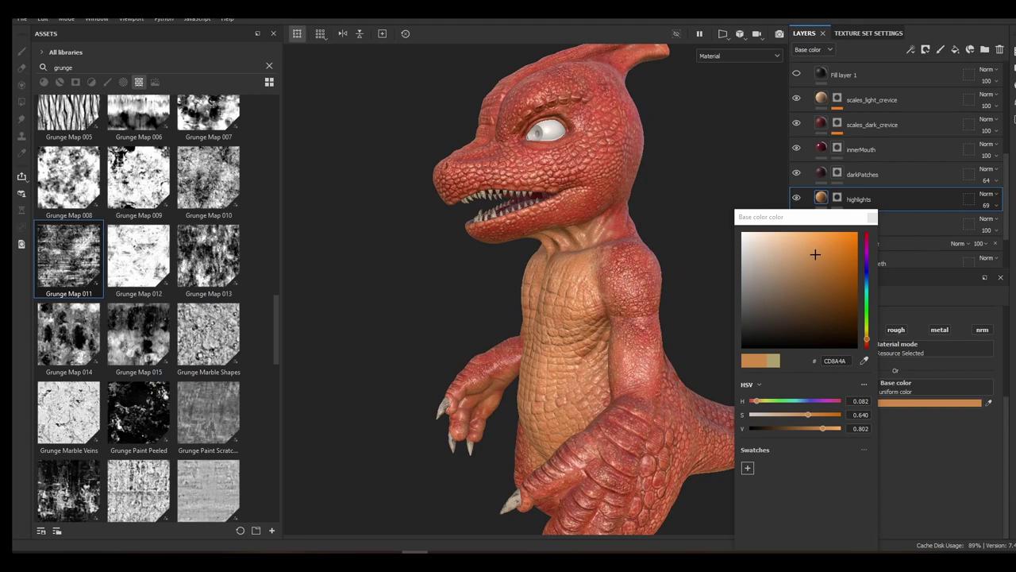
mouse_move(667, 239)
alt+mouse_down()
mouse_move(624, 227)
mouse_move(678, 234)
alt+mouse_up()
mouse_move(808, 415)
mouse_down()
mouse_move(793, 416)
mouse_move(819, 429)
mouse_up()
Set the Skin material's color to CD432D and save the project
click(830, 228)
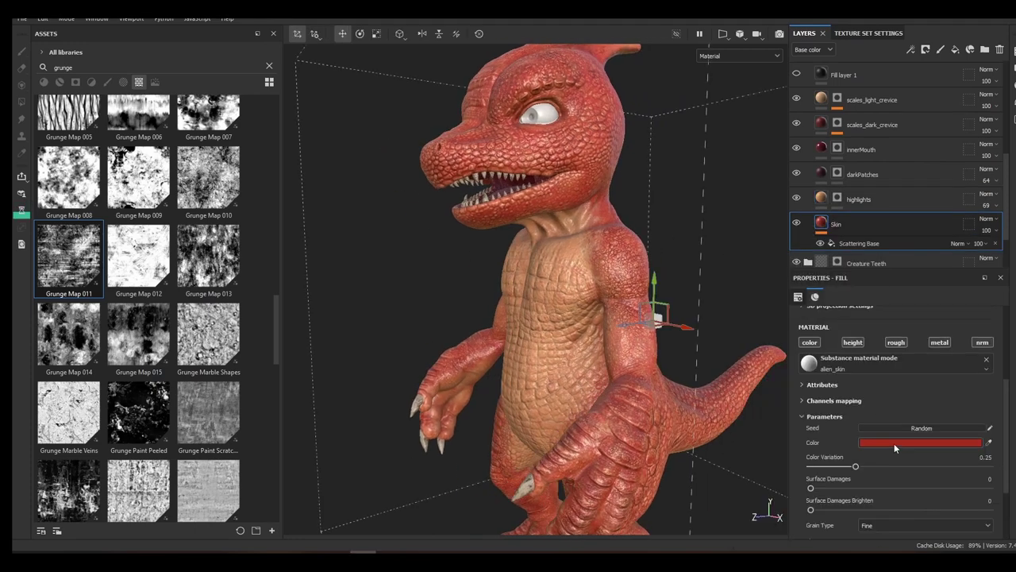
click(894, 442)
alt+drag(675, 318, 694, 327)
key(ctrl+s)
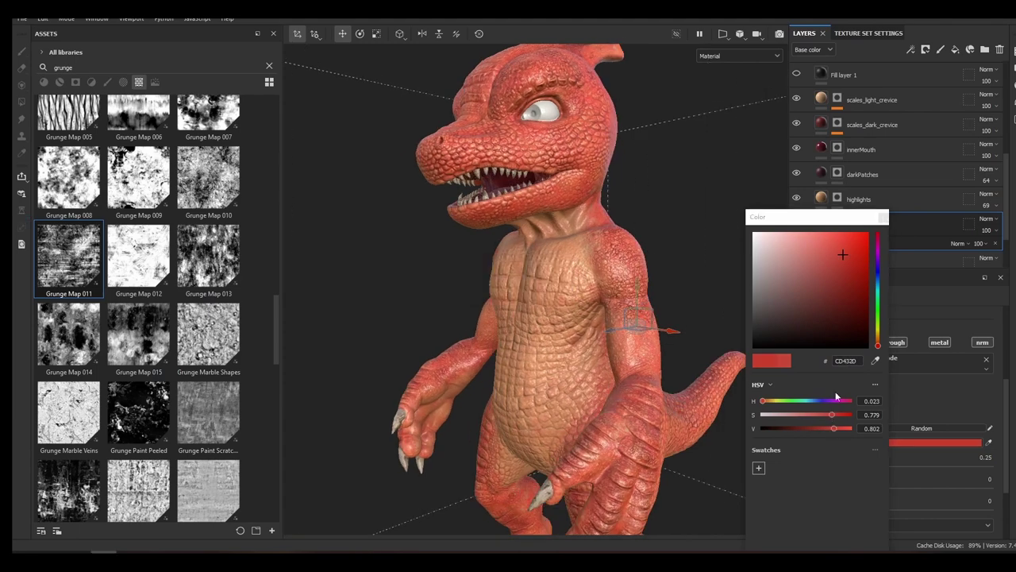
Hide the scales_highlights, scales_light_crevice and scales_dark_crevice layers, and delete the black Fill layer 1
click(797, 198)
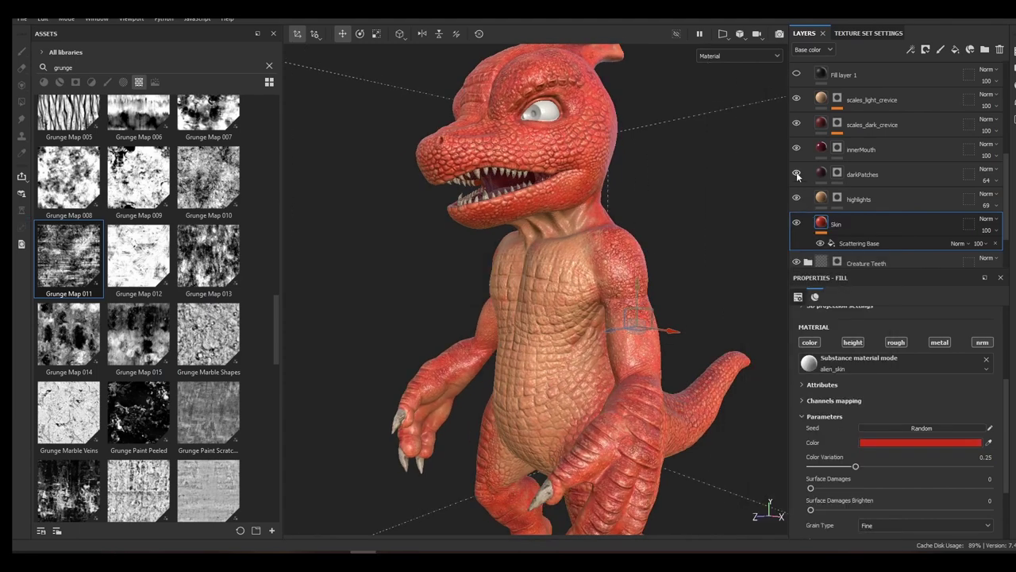
scroll(826, 175, up, 3)
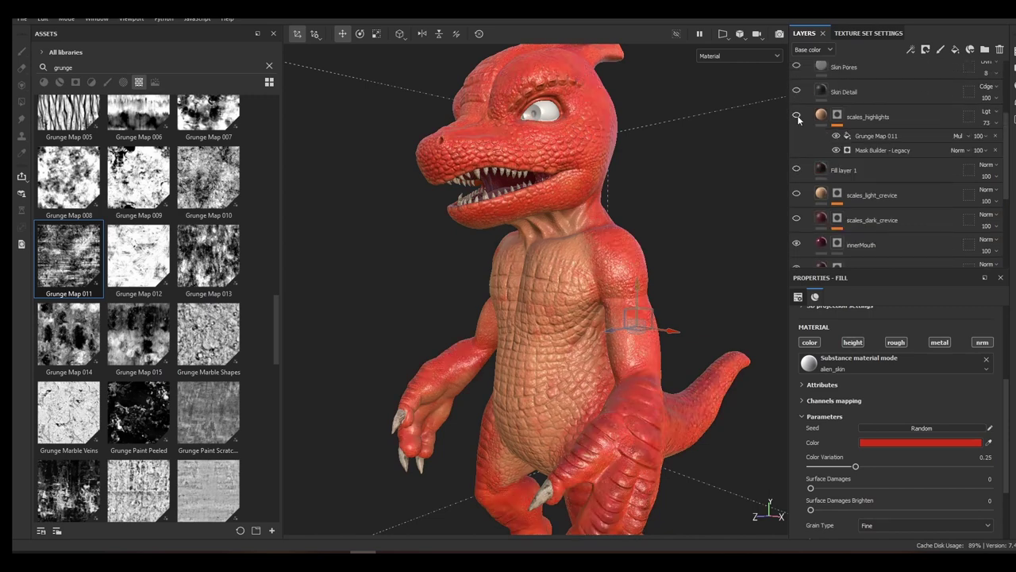
click(854, 175)
scroll(855, 176, down, 3)
Darken the Skin material's color to a deeper red
click(851, 231)
click(883, 443)
mouse_move(844, 261)
mouse_down()
mouse_move(851, 274)
mouse_move(832, 281)
mouse_move(841, 268)
mouse_move(845, 295)
mouse_move(844, 267)
mouse_up()
click(874, 217)
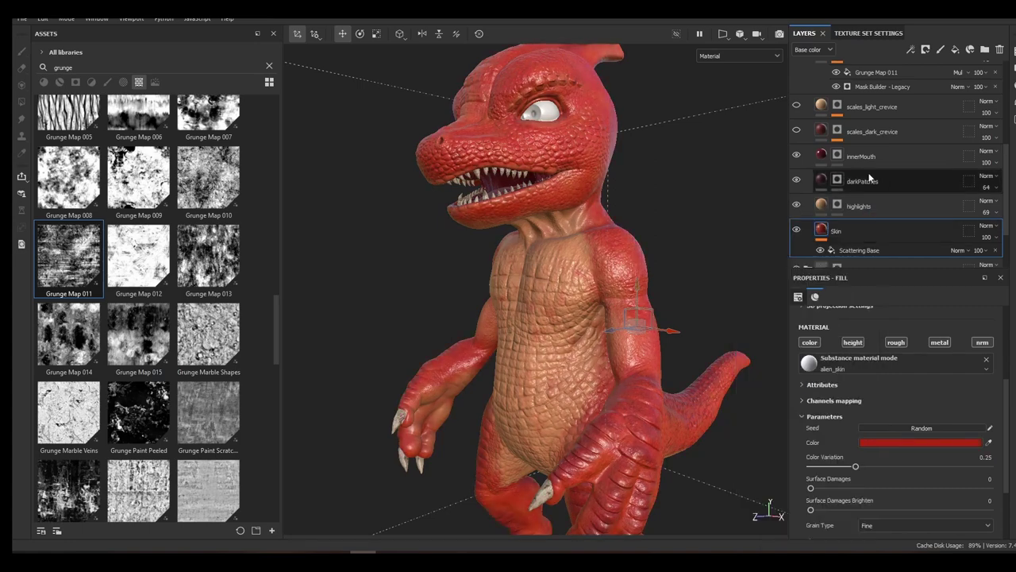
Show the scales_dark_crevice, scales_light_crevice and scales_highlights layers again, toggling the light crevice layer to compare
alt+drag(750, 179, 695, 183)
scroll(798, 139, up, 1)
click(799, 139)
click(798, 139)
click(798, 139)
click(798, 138)
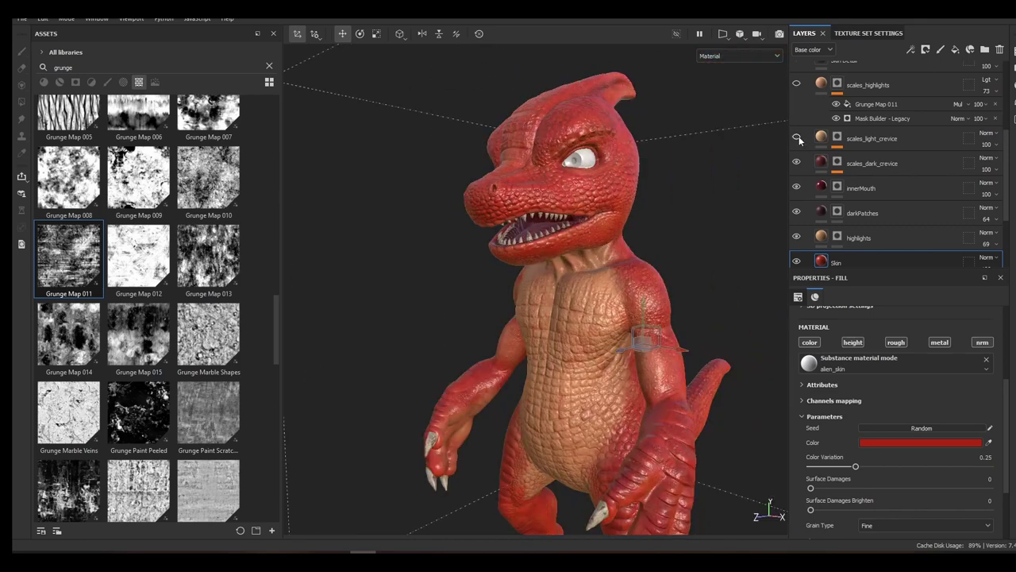
scroll(797, 135, up, 1)
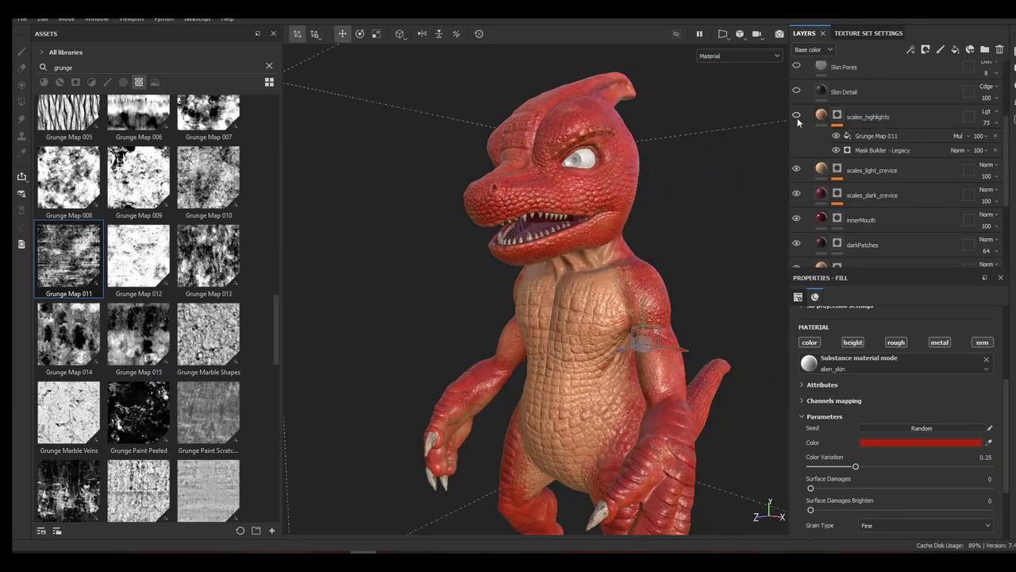
Set the scales_highlights mask generator's Convex Range to 0.79 and adjust its AO to about -0.15
click(881, 150)
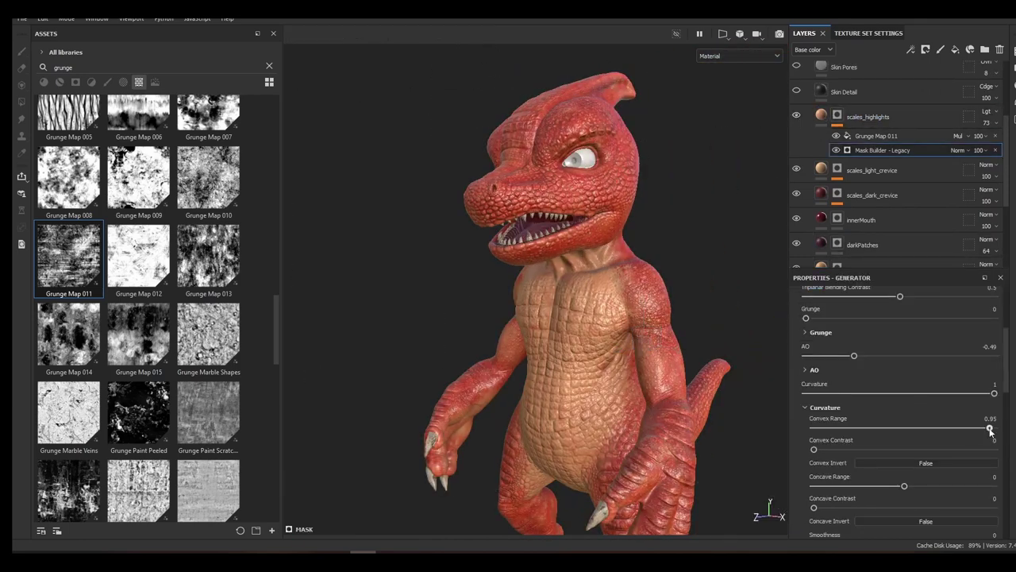
drag(989, 430, 938, 430)
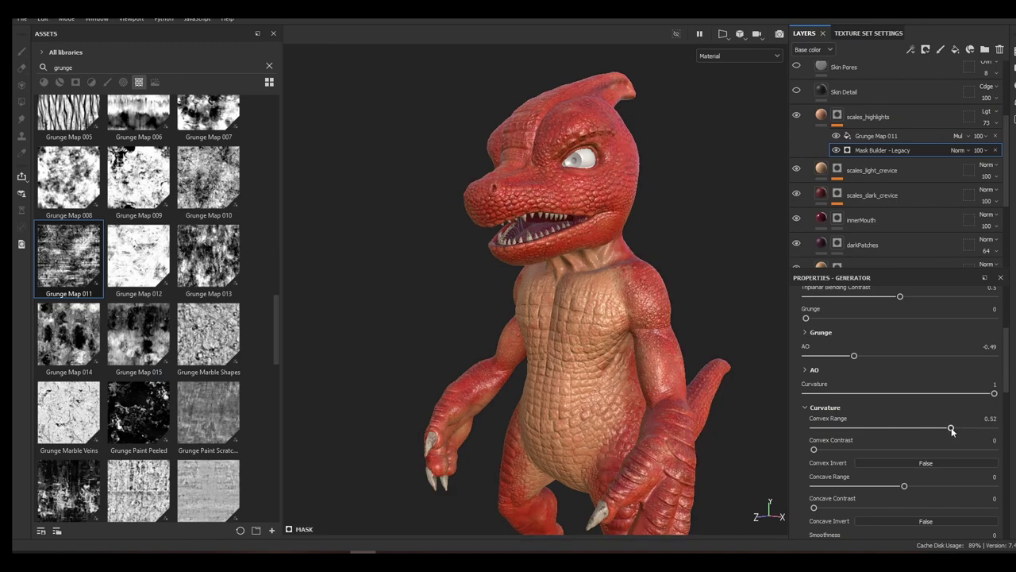
scroll(591, 147, up, 5)
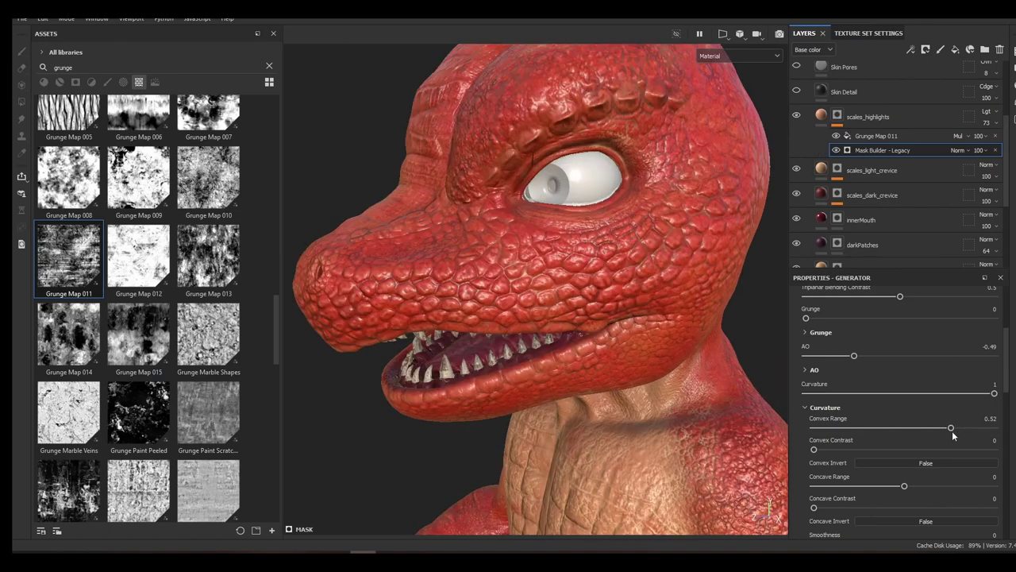
drag(966, 429, 979, 430)
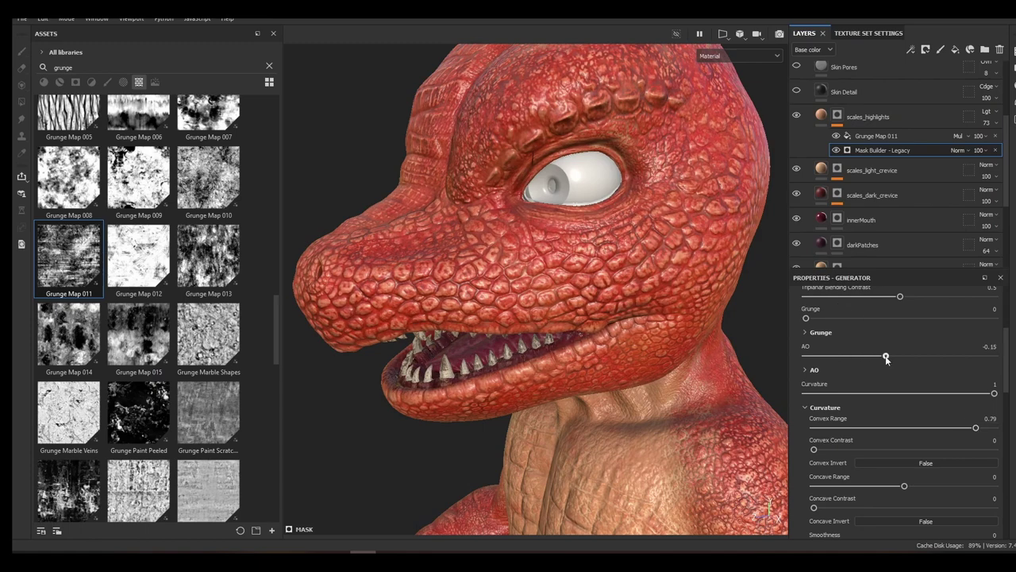
Set the Grunge Map 011 fill's Balance to 0.41, and toggle the highlights layer off and on to compare
click(877, 136)
drag(900, 430, 883, 431)
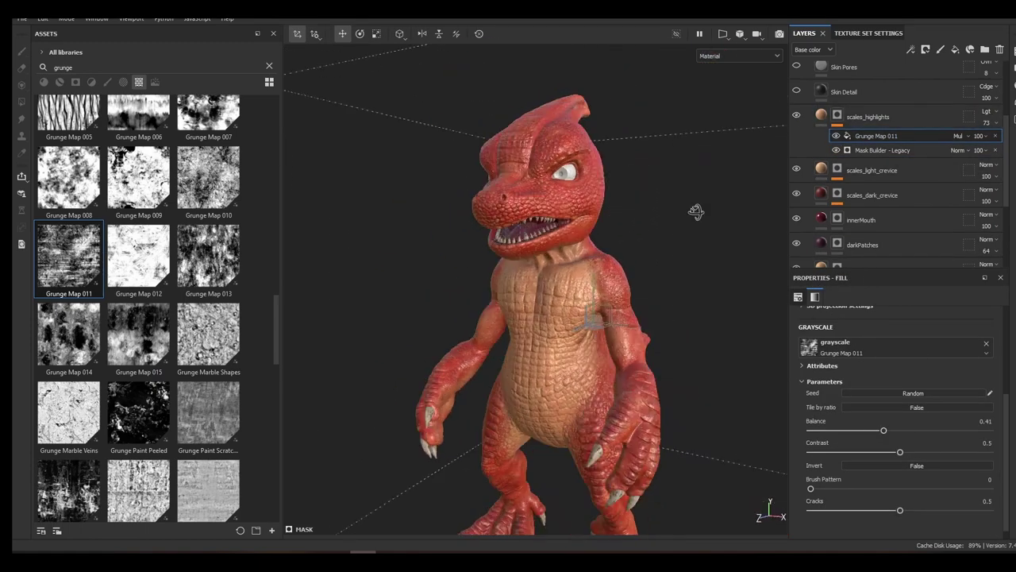
scroll(794, 201, down, 2)
click(796, 205)
click(796, 204)
alt+drag(706, 202, 714, 202)
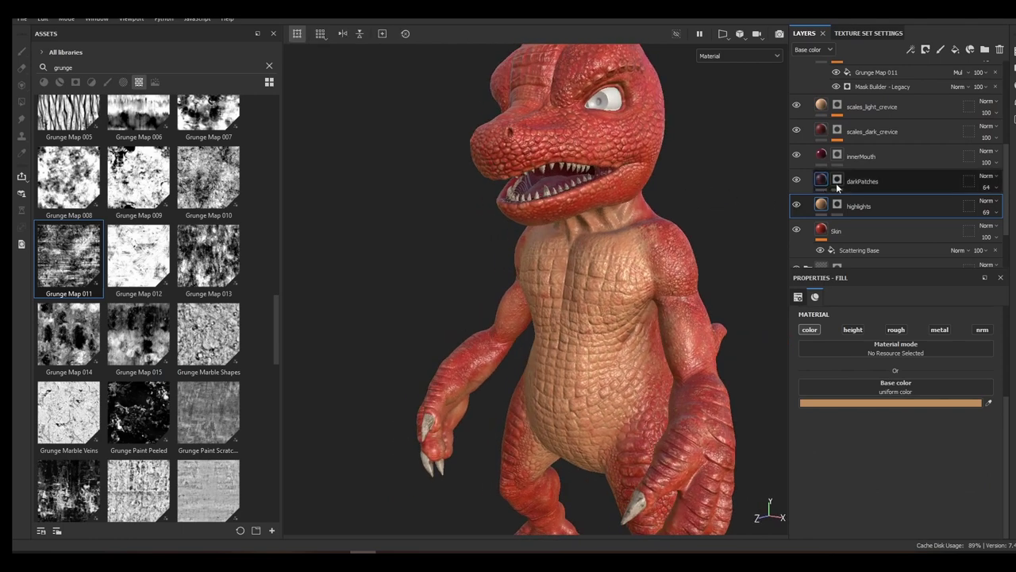
Darken the scales_light_crevice layer's base color to a brown with saturation 0.493 and value 0.543
scroll(825, 182, up, 1)
click(801, 144)
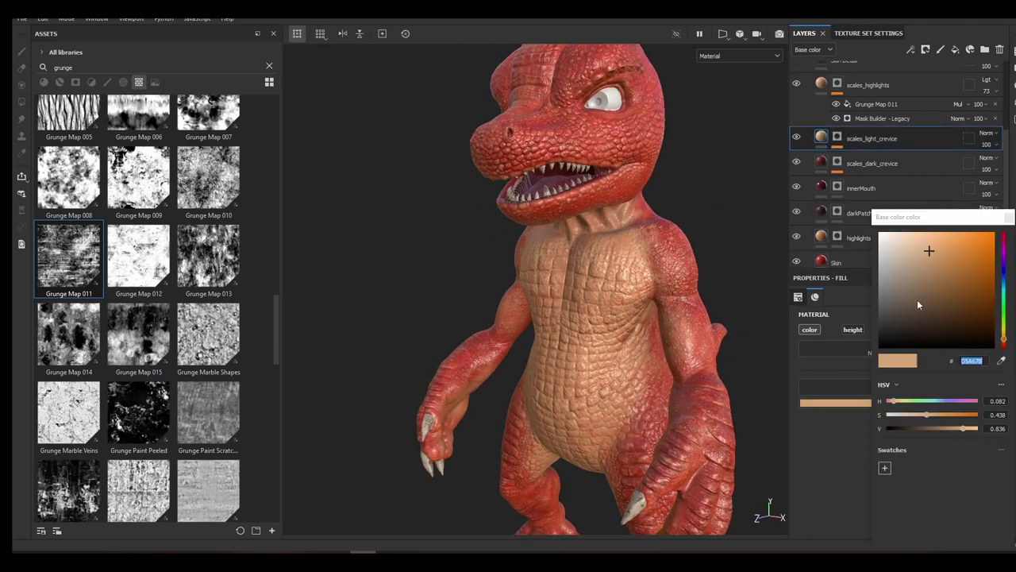
click(889, 402)
click(943, 297)
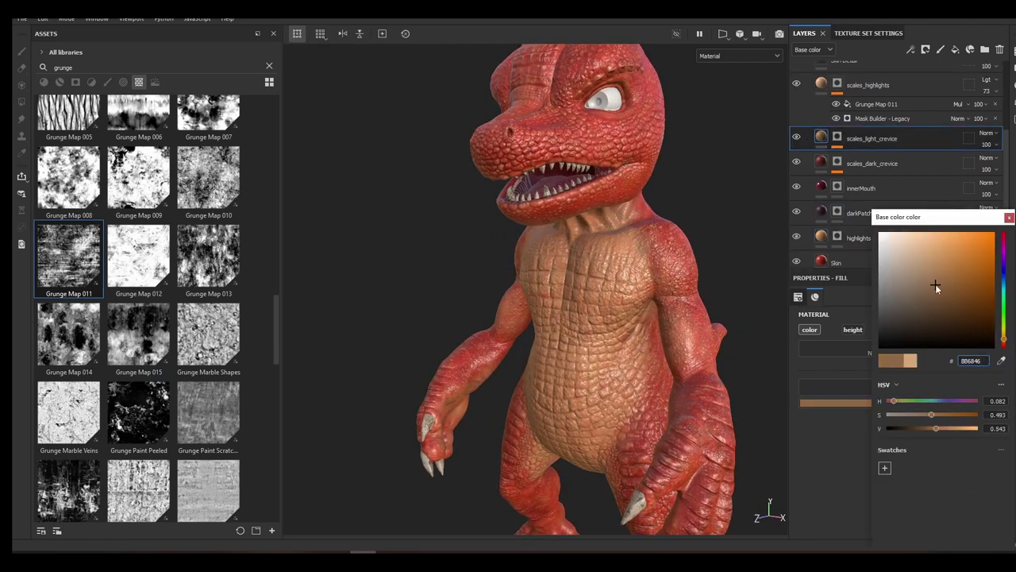
alt+drag(734, 230, 714, 239)
scroll(682, 238, down, 3)
scroll(682, 238, up, 3)
alt+middle_drag(683, 238, 687, 317)
Switch to the eye_mat.001 texture set and show its layer stack
click(866, 34)
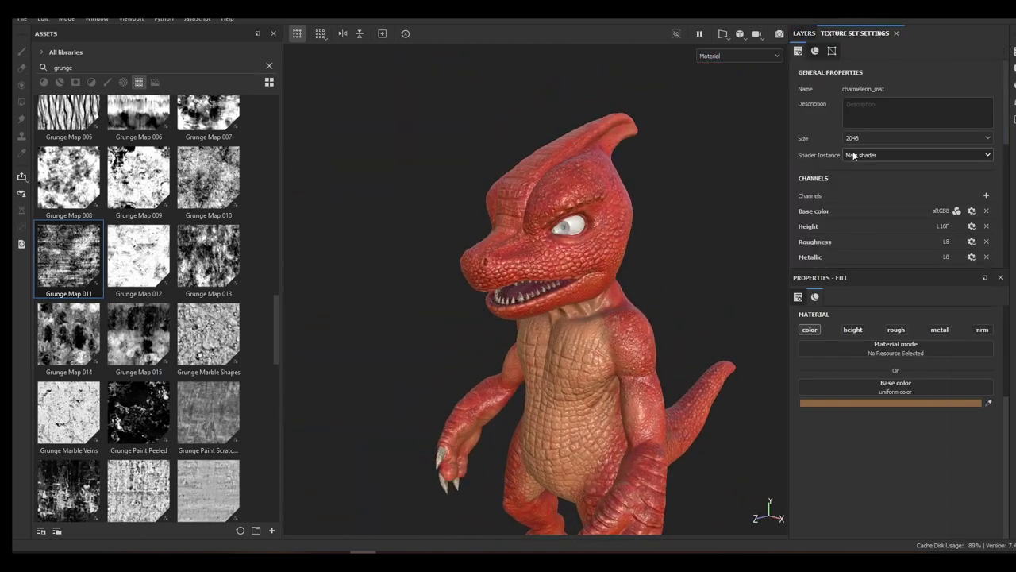
scroll(855, 143, down, 3)
scroll(854, 144, up, 2)
scroll(854, 143, down, 2)
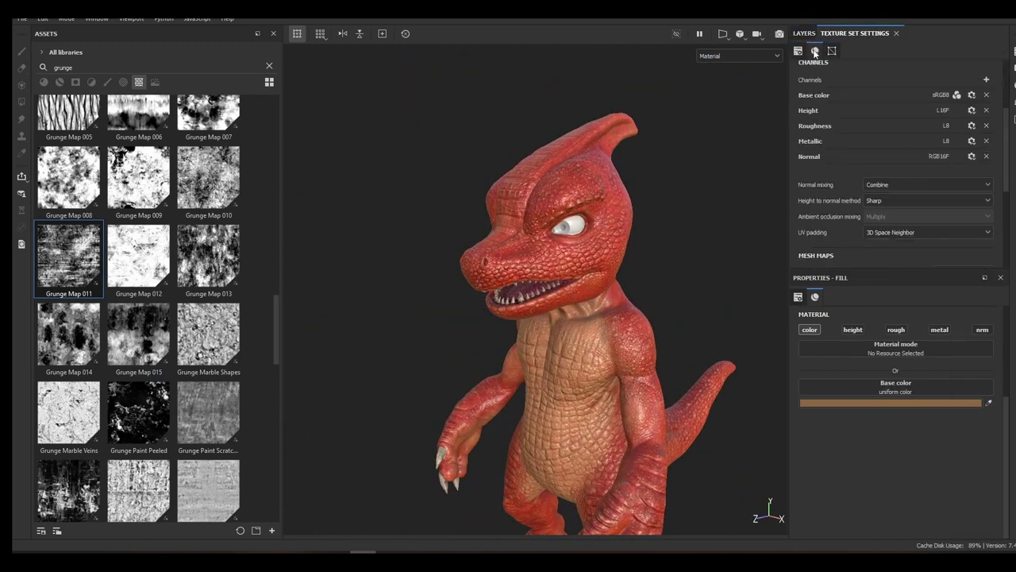
scroll(864, 138, up, 4)
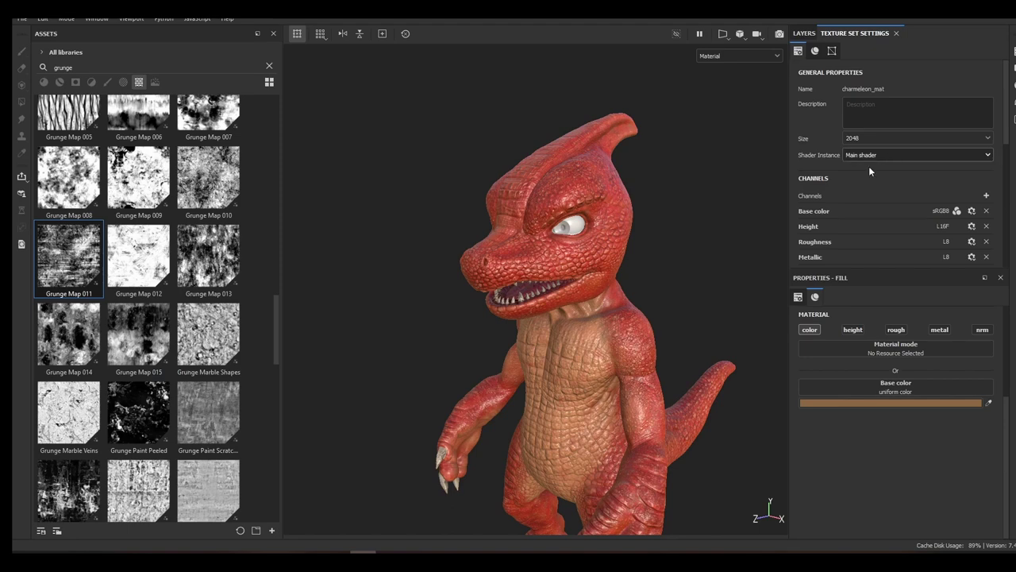
scroll(852, 177, down, 3)
scroll(852, 178, up, 3)
click(1014, 85)
click(1014, 69)
click(1014, 52)
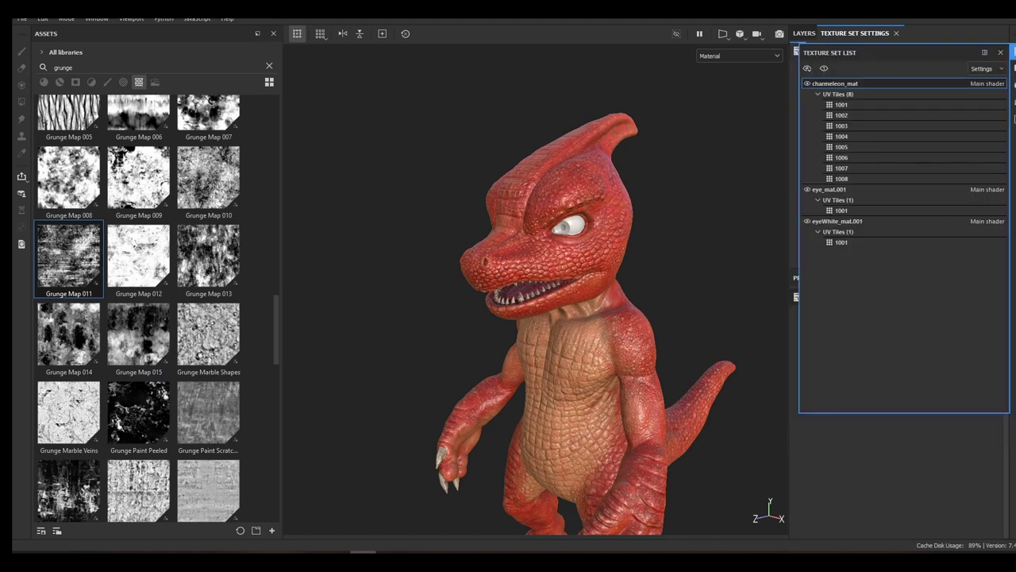
click(843, 191)
click(1001, 52)
click(804, 34)
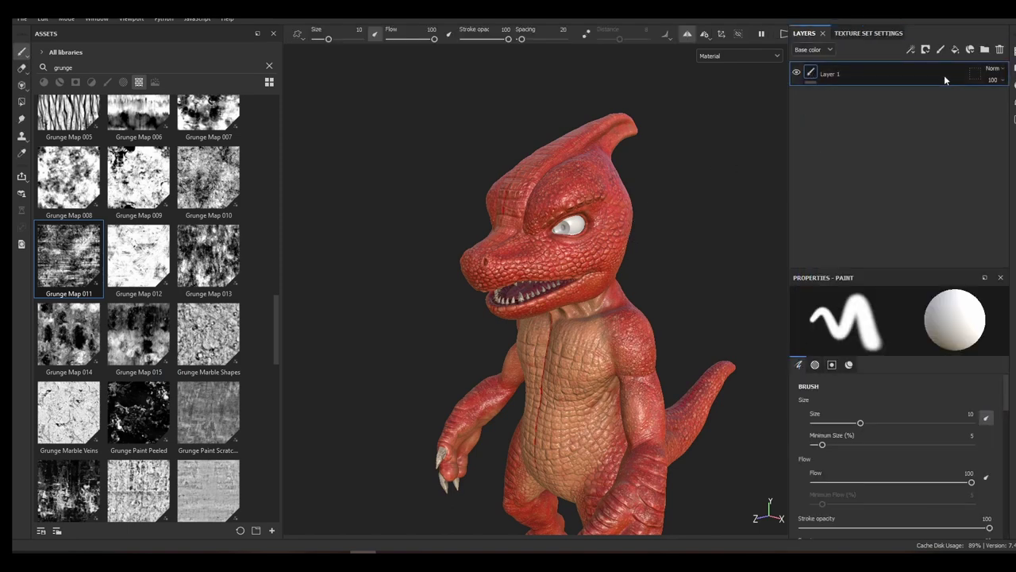
Replace the eye's Layer 1 with a fill layer and set its base color to black
click(955, 50)
click(882, 101)
key(Delete)
click(830, 402)
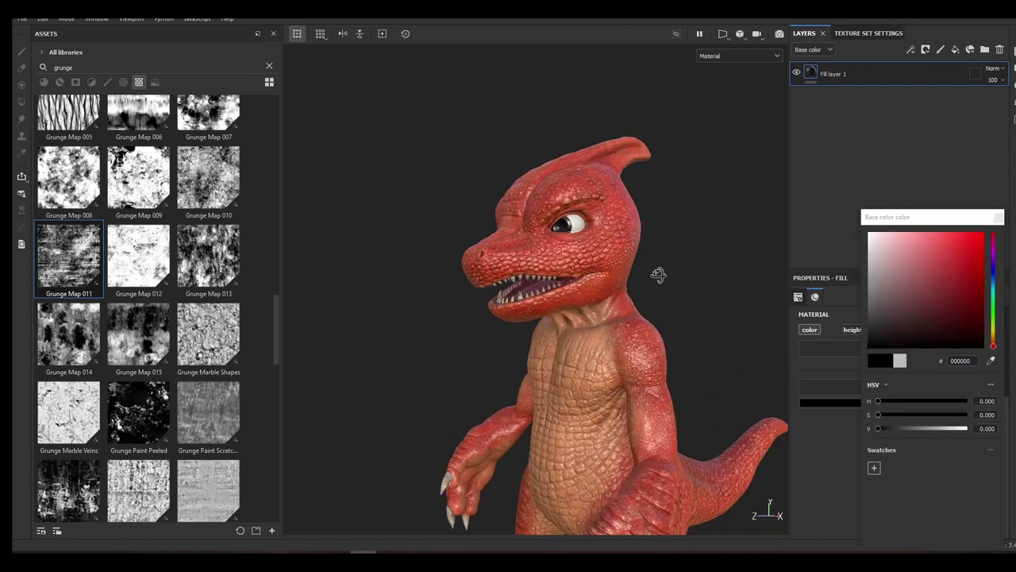
click(994, 340)
drag(995, 341, 993, 292)
click(890, 320)
click(997, 217)
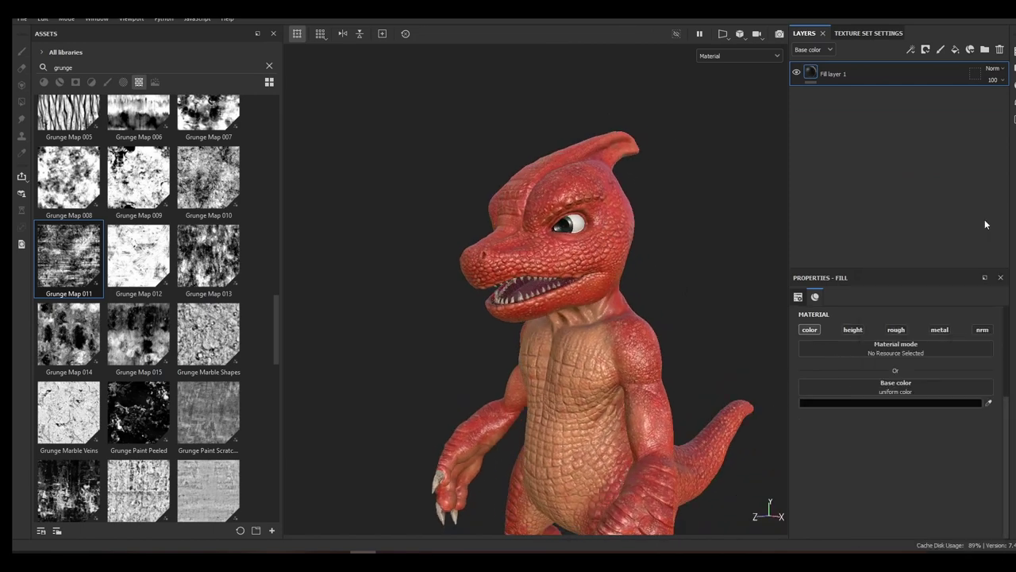
Check the eye texture set's size options, and switch to the eyeWhite_mat.001 texture set
click(874, 35)
click(876, 137)
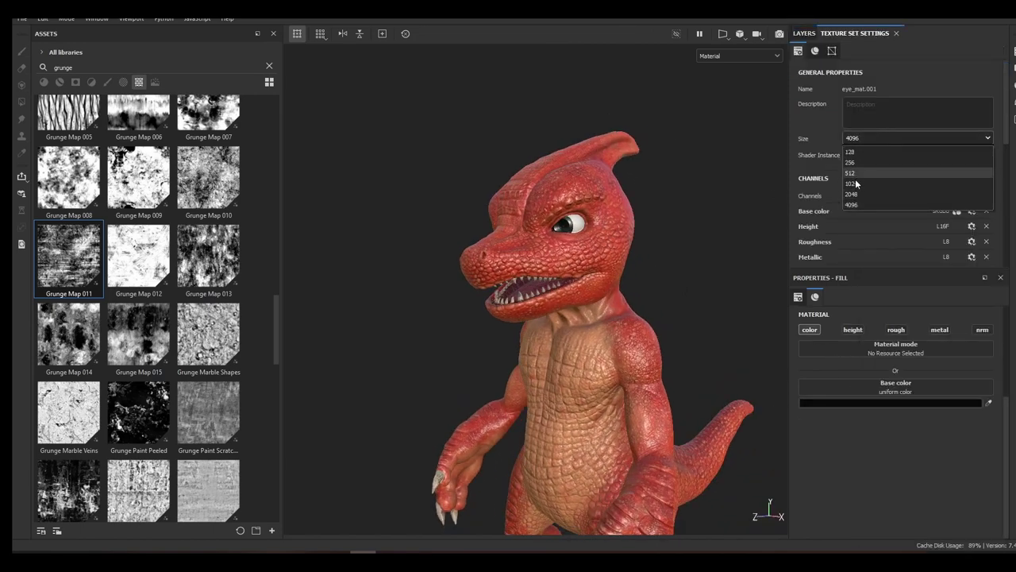
click(865, 89)
click(1014, 68)
click(1013, 52)
click(837, 221)
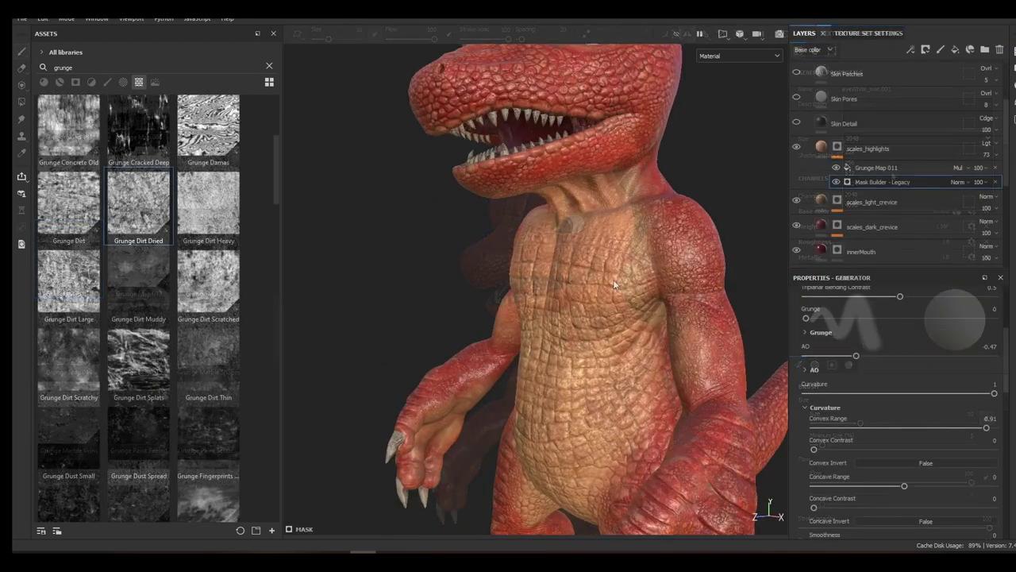
Show the Skin Detail and Skin Pores layers again and collapse the Skin folder
scroll(649, 209, up, 5)
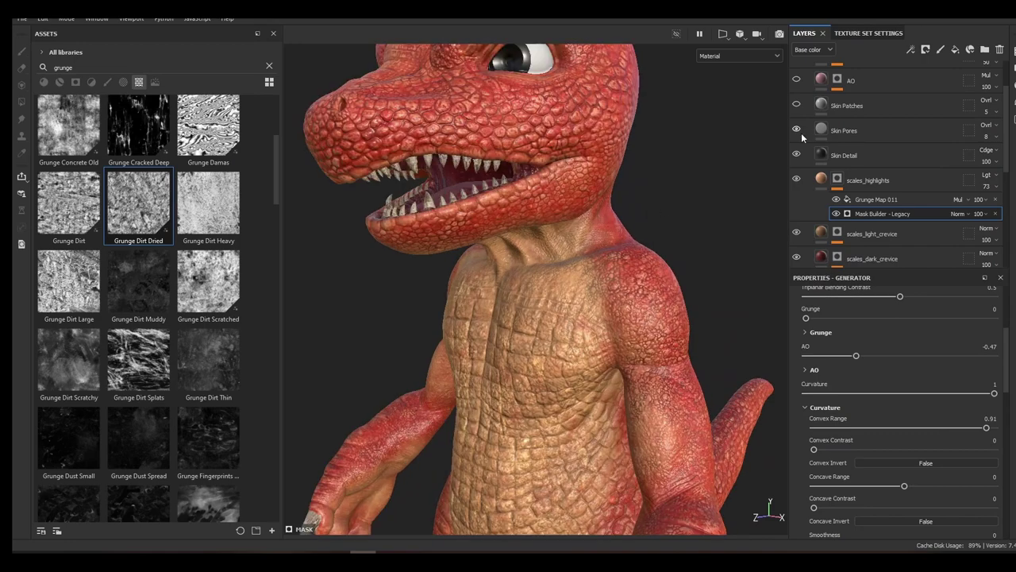
scroll(796, 162, up, 3)
scroll(715, 222, down, 5)
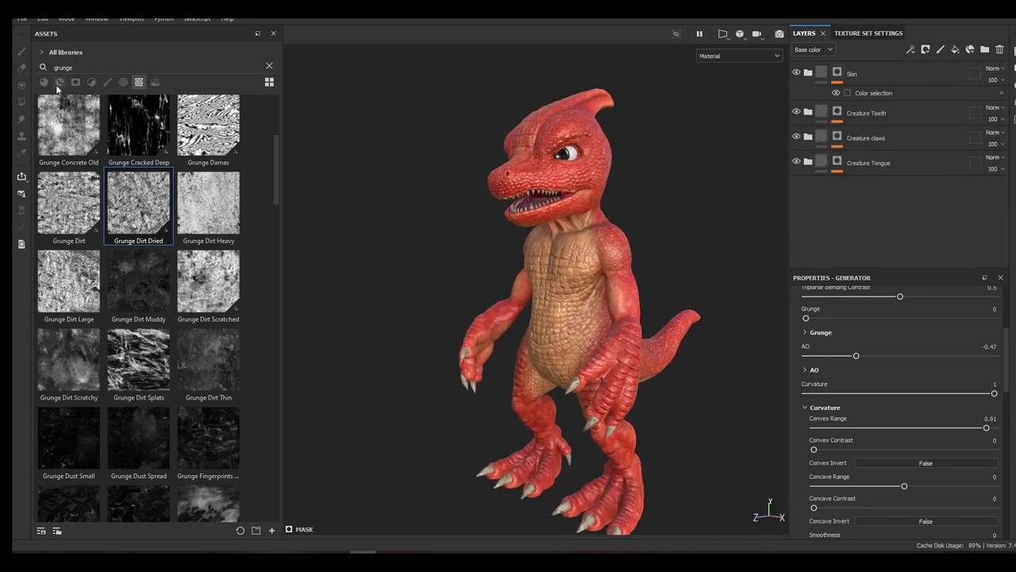
Search the smart materials for dirt and add the Dirt smart material above the Skin folder
click(46, 82)
double_click(63, 67)
key(BackSpace)
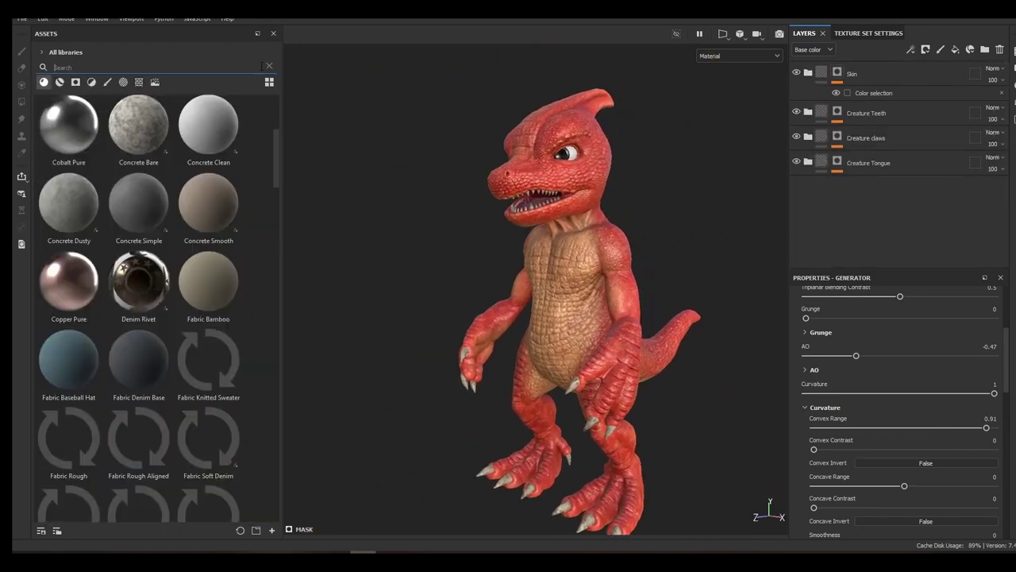
text(dirt)
click(60, 82)
mouse_move(71, 155)
drag(71, 156, 844, 94)
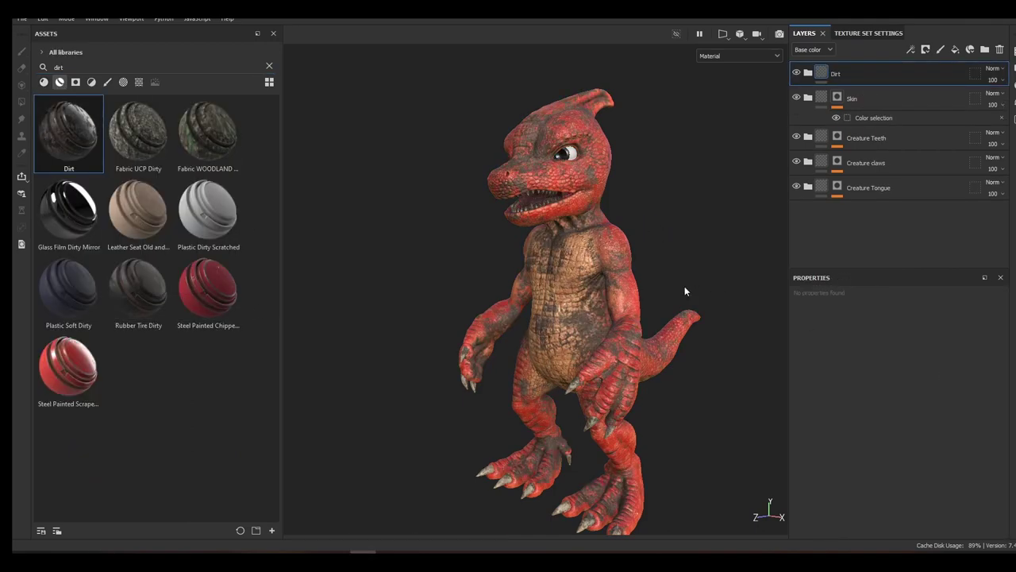
Inspect the Dirt folder's Gradient effect and open the Mask Editor on the Dirt Base layer's mask
scroll(635, 266, up, 3)
alt+middle_drag(629, 265, 620, 182)
click(808, 73)
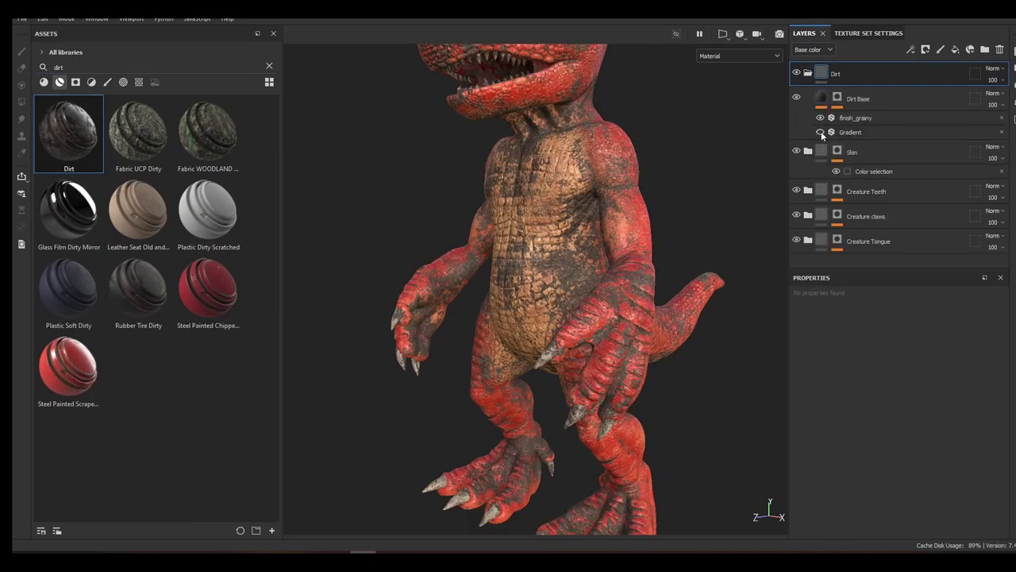
click(820, 133)
click(854, 118)
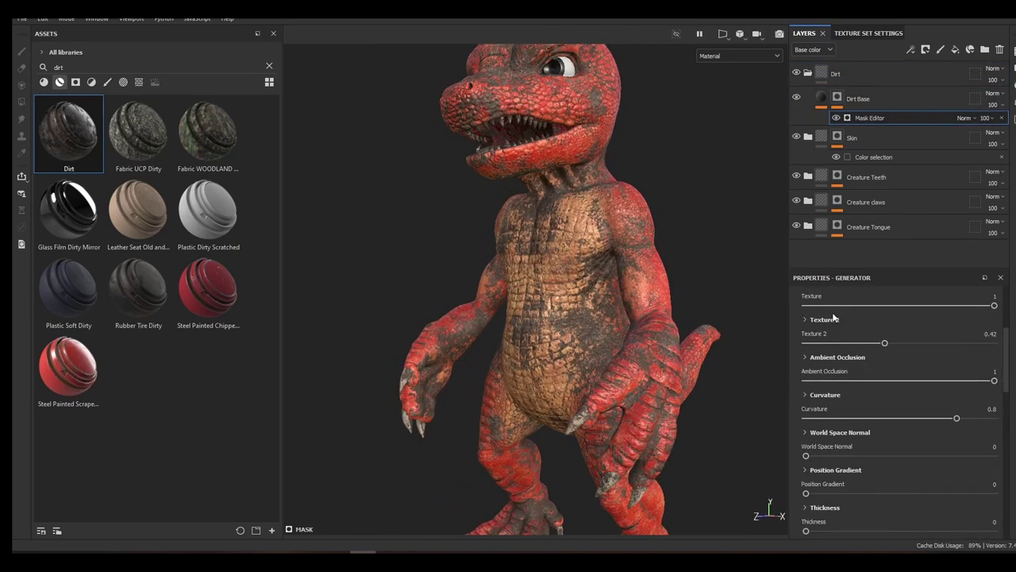
Reduce the dirt mask's Texture 2 to 0.25, Ambient Occlusion to 0.72 and Curvature to 0.28
scroll(833, 318, up, 3)
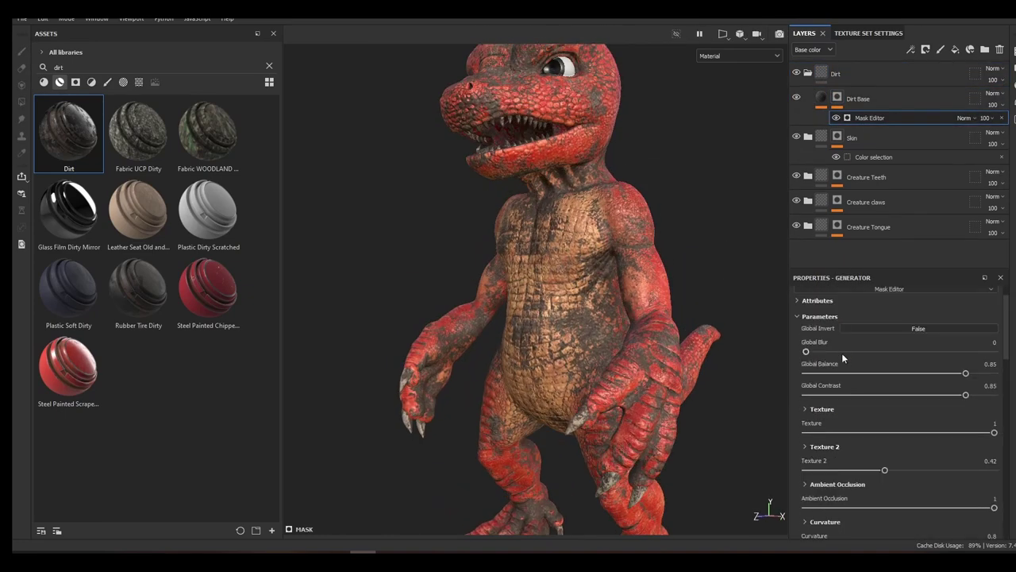
scroll(959, 403, down, 1)
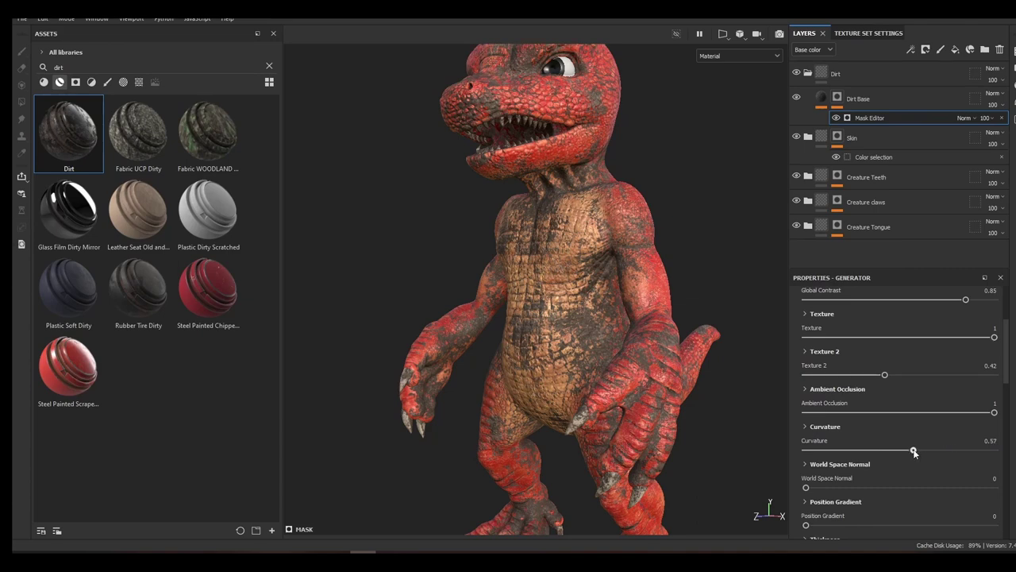
drag(914, 416, 851, 416)
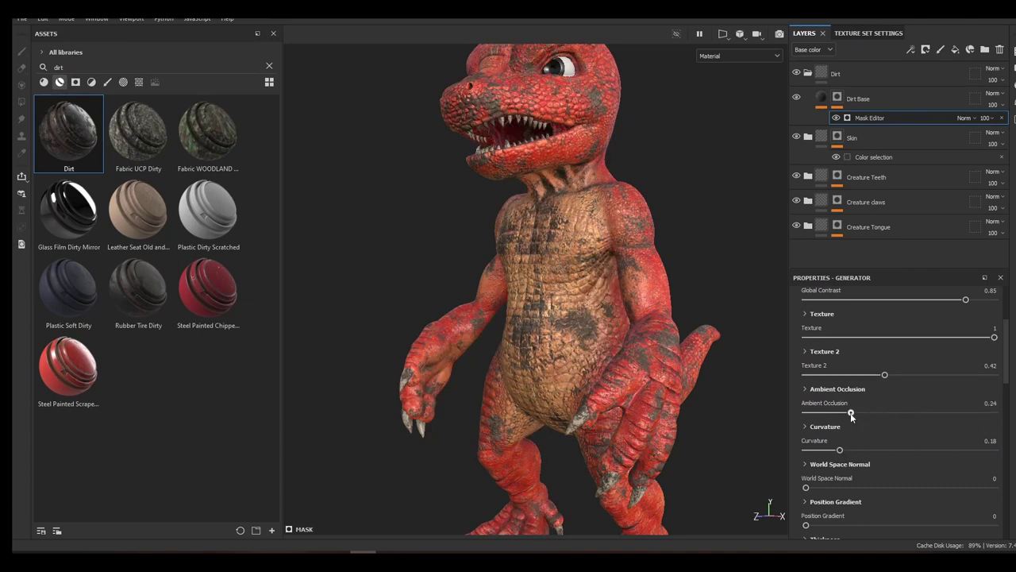
mouse_move(832, 379)
mouse_down()
mouse_move(859, 377)
mouse_move(843, 380)
mouse_up()
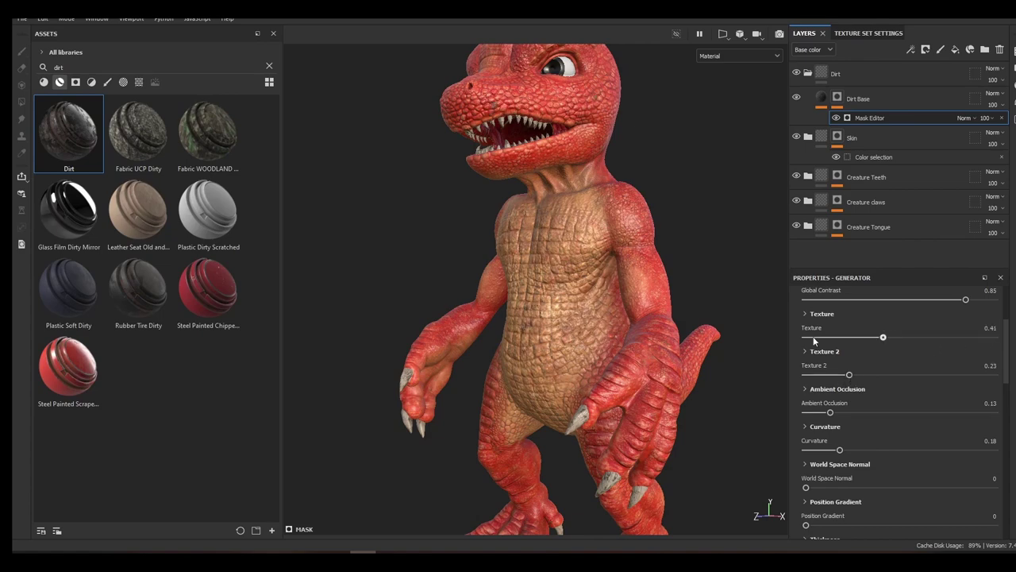
drag(883, 337, 991, 338)
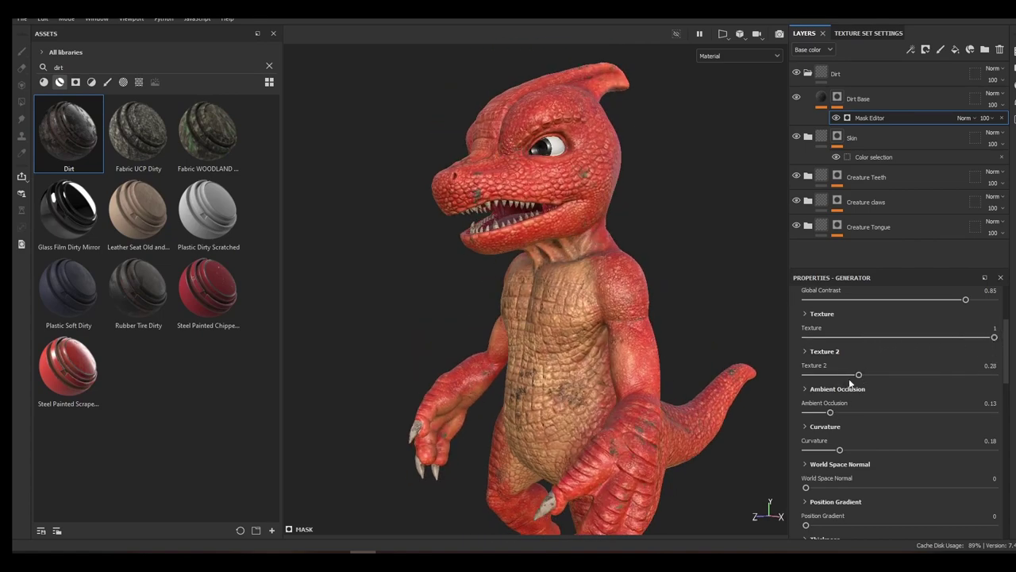
drag(850, 384, 853, 378)
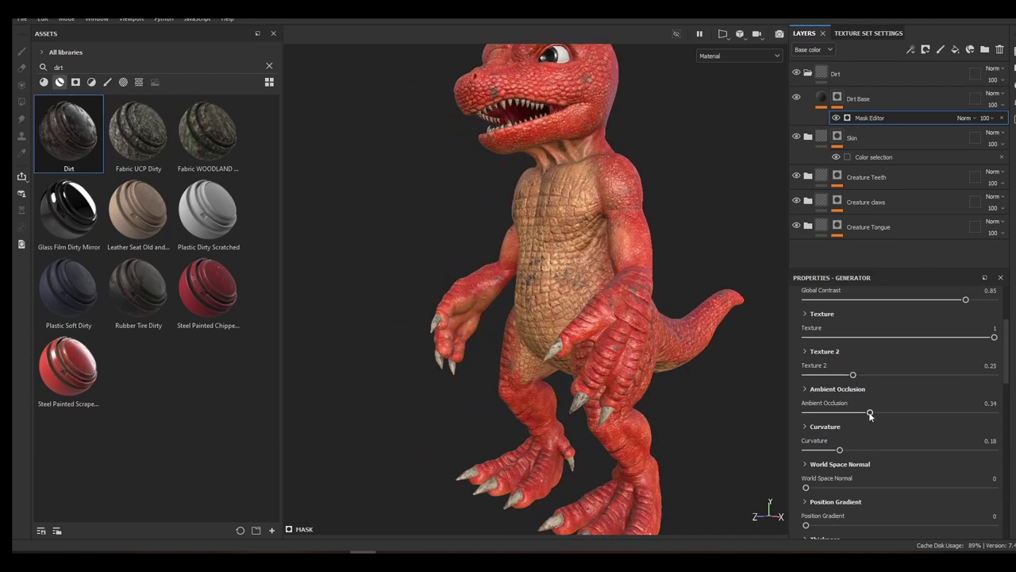
mouse_move(870, 414)
mouse_down()
mouse_move(999, 414)
mouse_move(965, 413)
mouse_up()
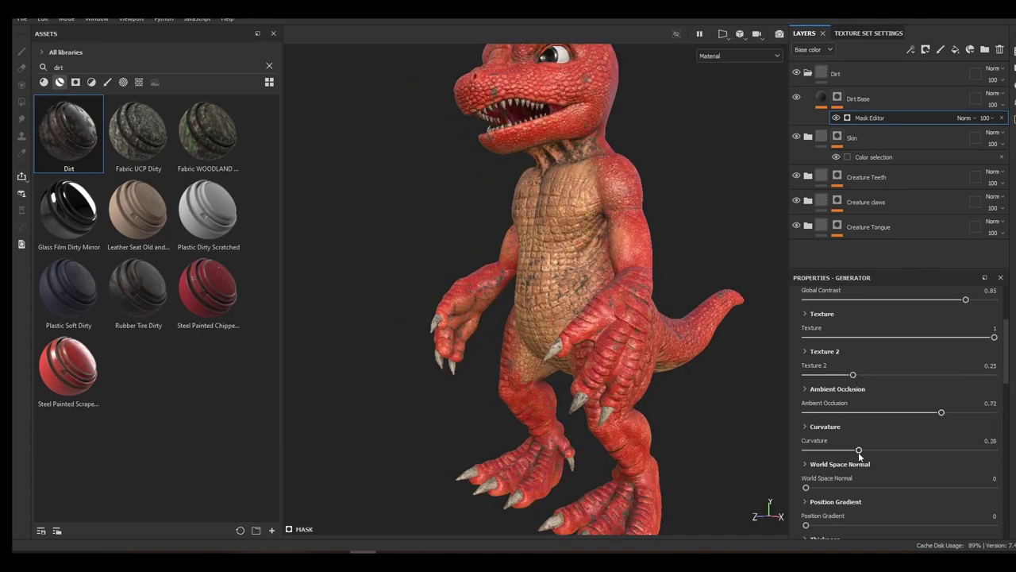
Try a higher Global Blur on the dirt mask, reset it to 0, and lower the Mask Editor's opacity to 76
alt+drag(762, 318, 606, 260)
scroll(865, 350, up, 2)
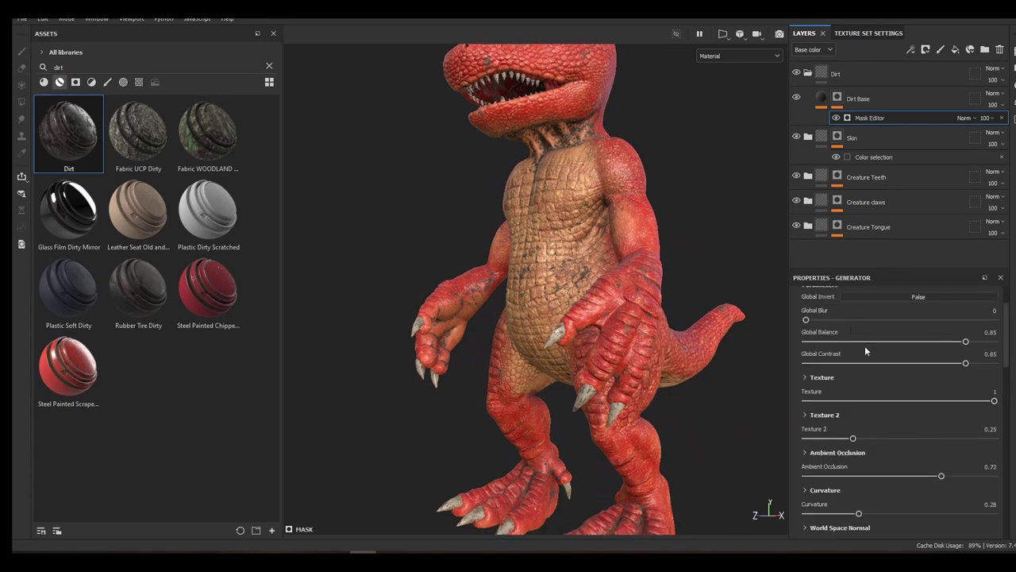
scroll(864, 346, up, 1)
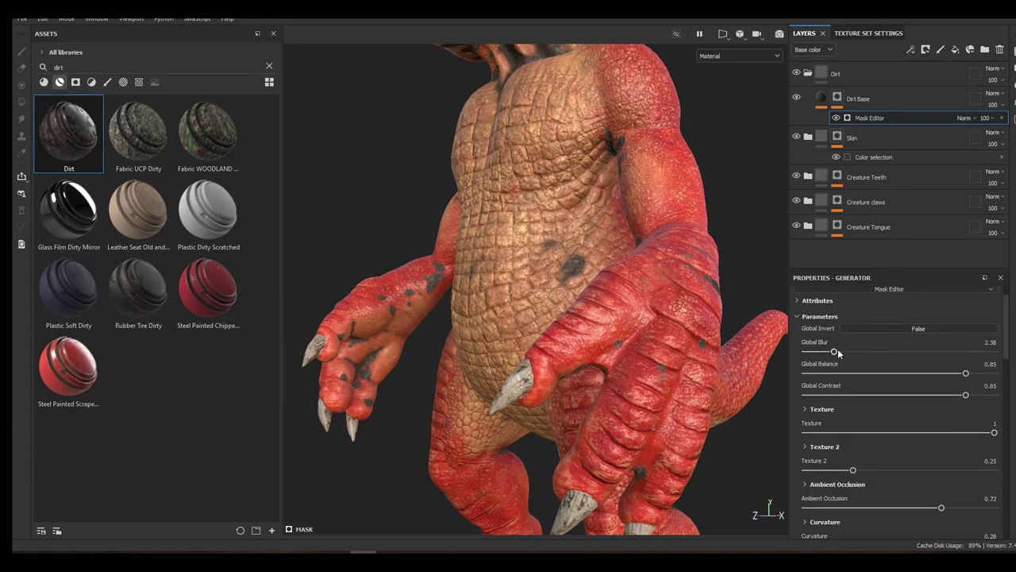
drag(805, 352, 799, 352)
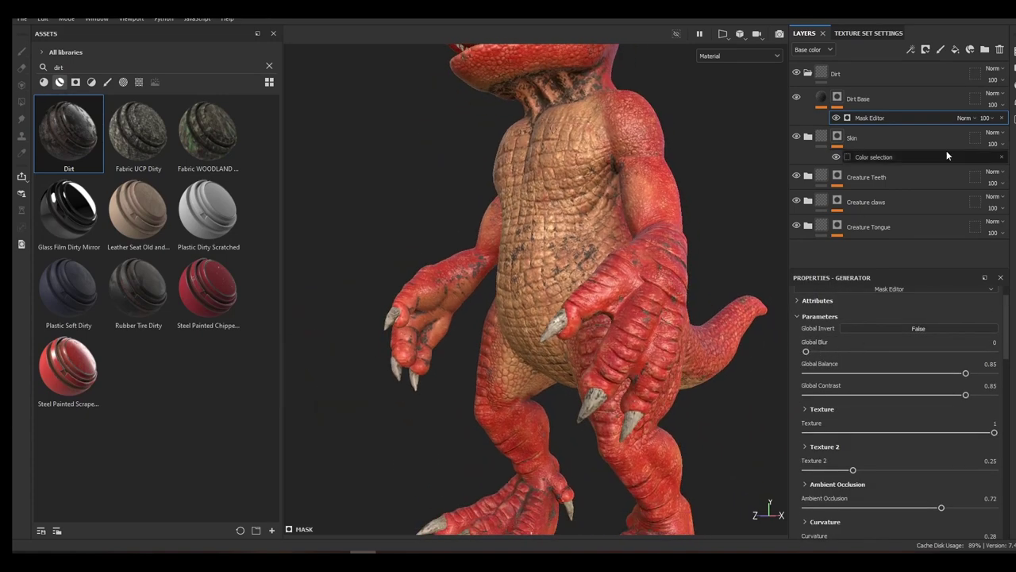
drag(984, 117, 999, 141)
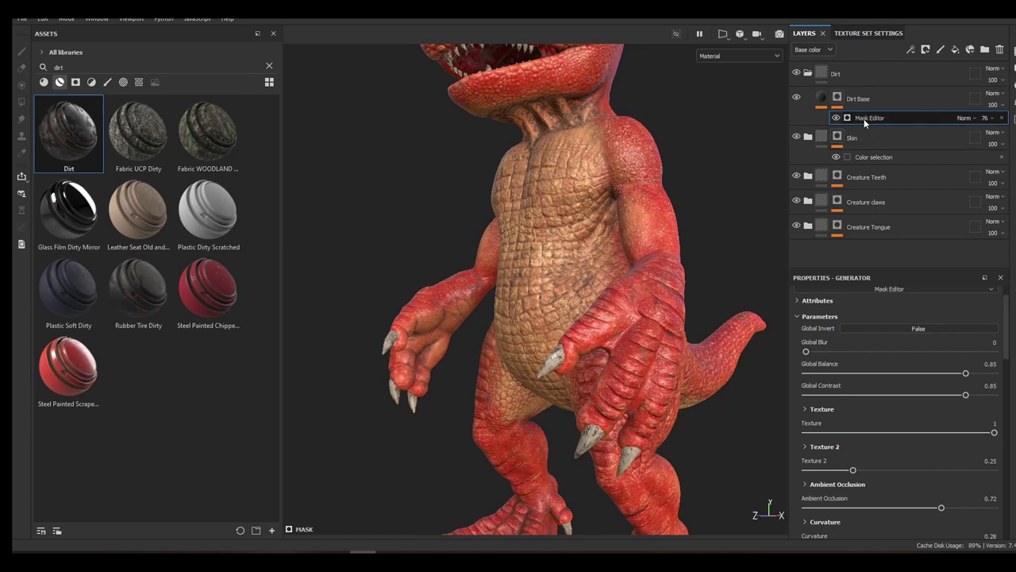
Add a Paint effect to the Dirt Base mask and set the brush alpha to Dirt Stain large
right_click(864, 121)
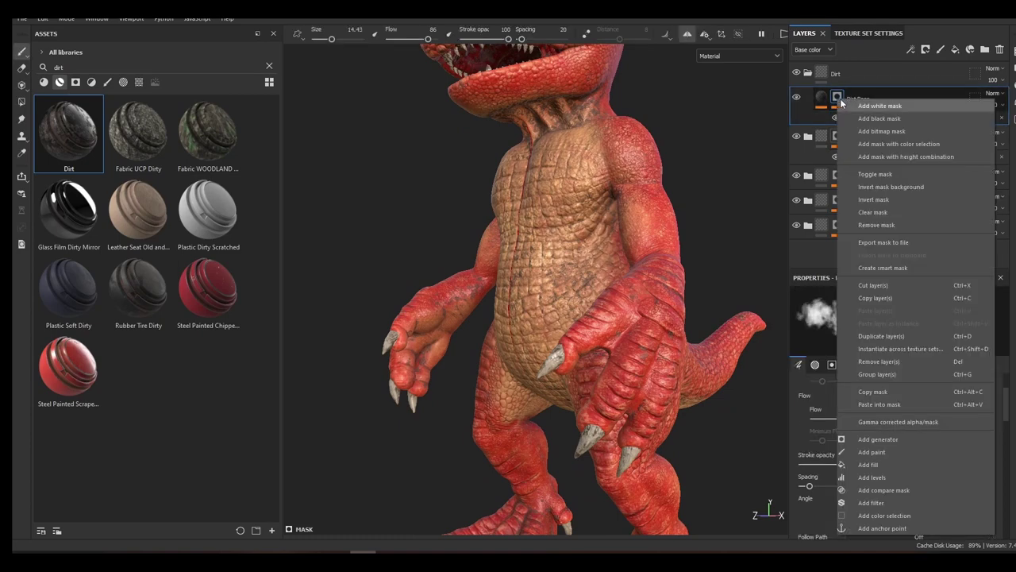
click(873, 469)
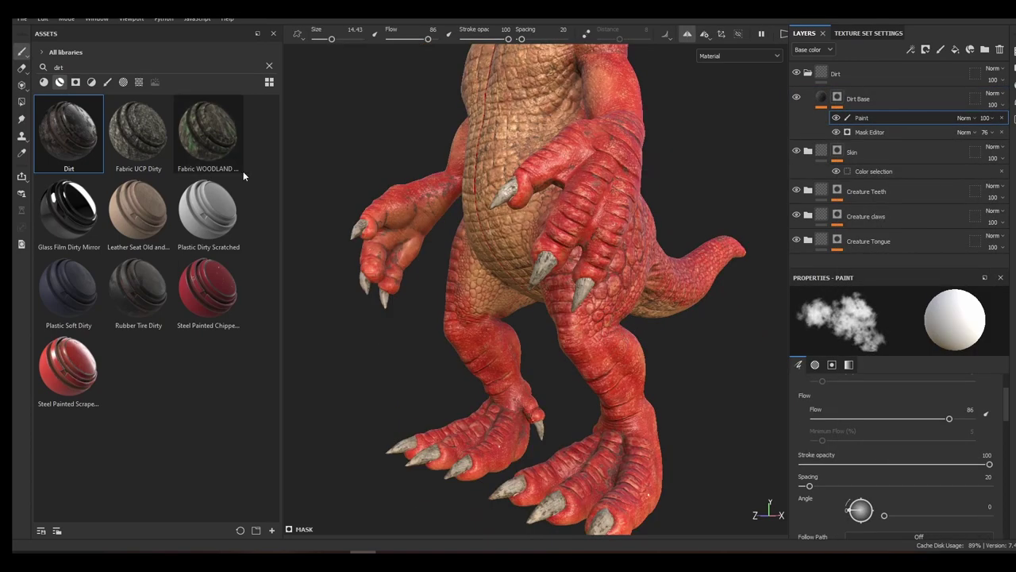
click(138, 81)
click(814, 365)
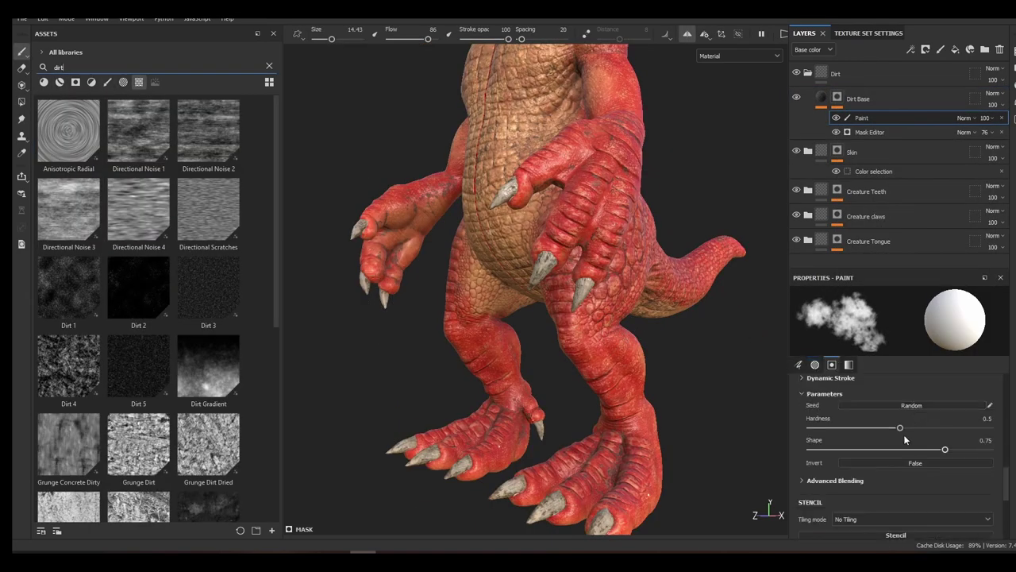
click(852, 409)
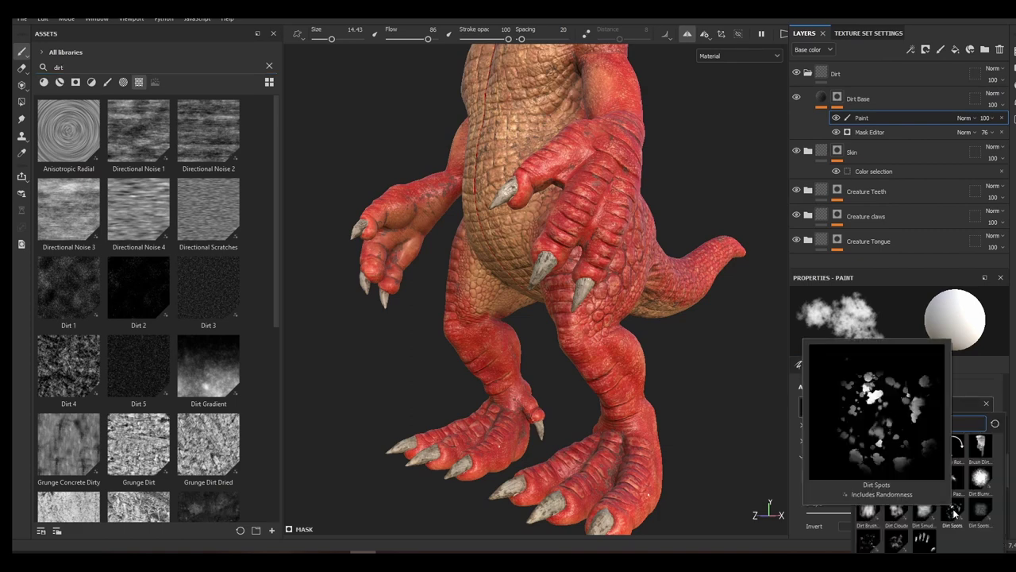
click(874, 514)
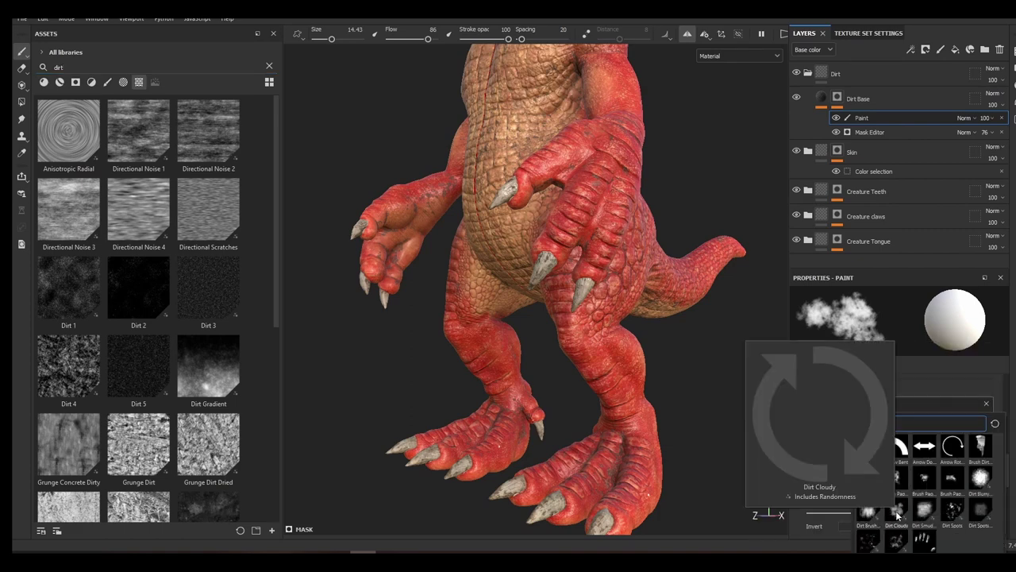
Reduce the brush size to 7.49 and paint dirt stains along the side and heel of the creature's foot
alt+middle_drag(609, 375, 588, 277)
alt+right_drag(542, 395, 481, 227)
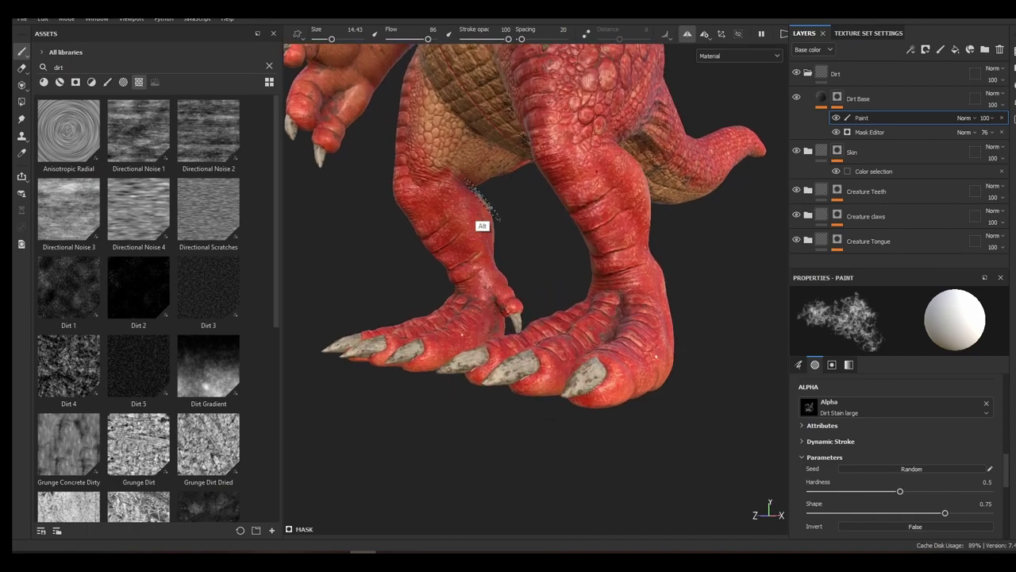
alt+drag(603, 349, 442, 357)
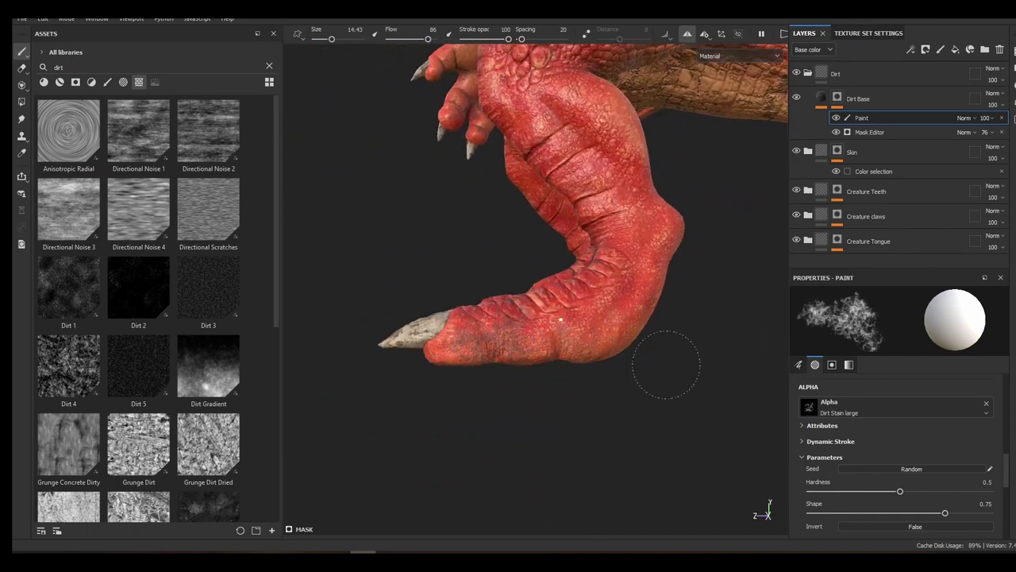
alt+drag(666, 364, 516, 345)
right_click(516, 345)
drag(594, 409, 578, 409)
alt+drag(619, 353, 564, 340)
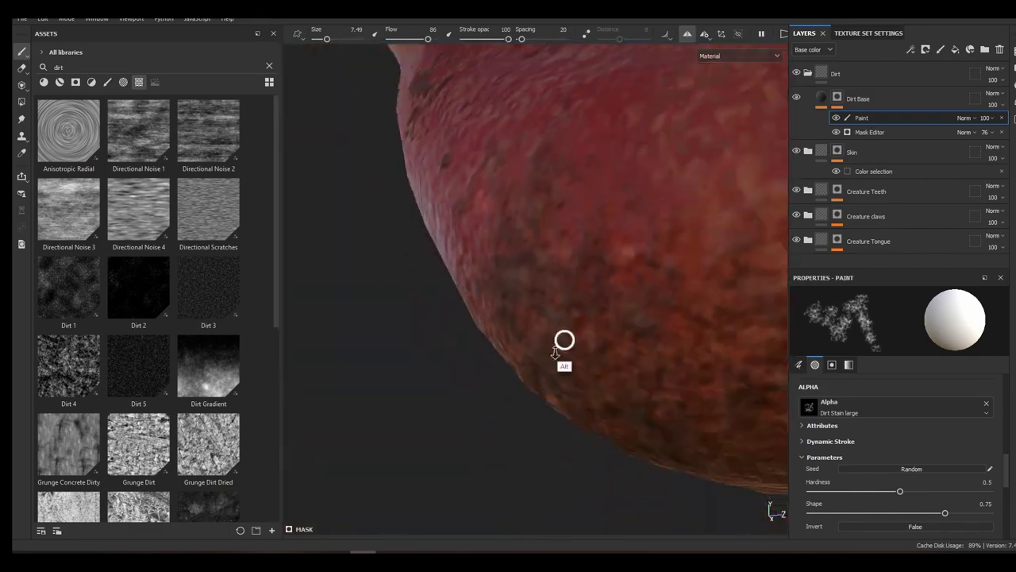
Paint dirt stains around the creature's toes and ankles on the Dirt Base mask
alt+middle_drag(564, 341, 558, 275)
alt+right_drag(558, 274, 479, 404)
alt+drag(479, 431, 544, 435)
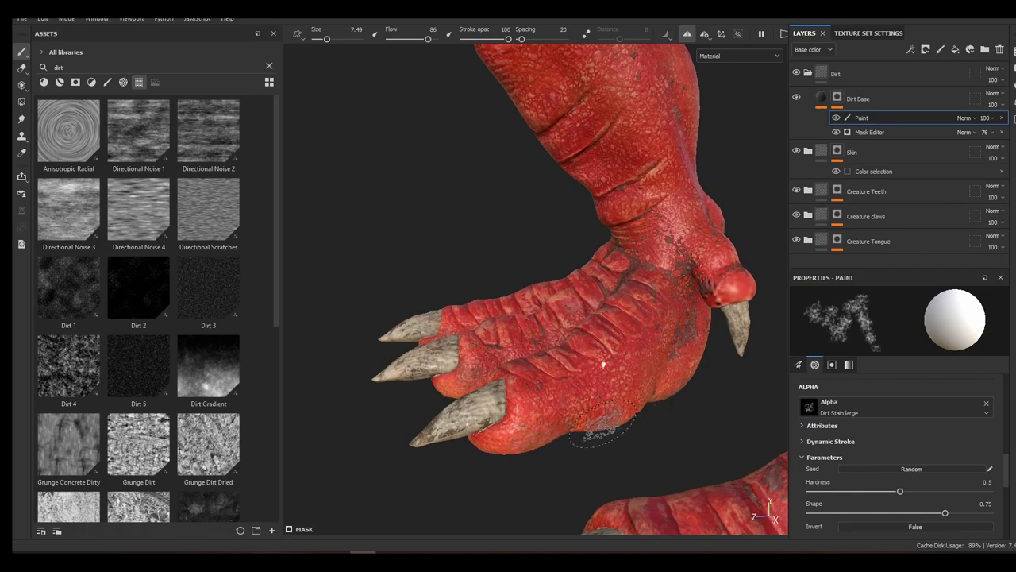
alt+right_drag(560, 418, 578, 442)
alt+drag(578, 442, 549, 426)
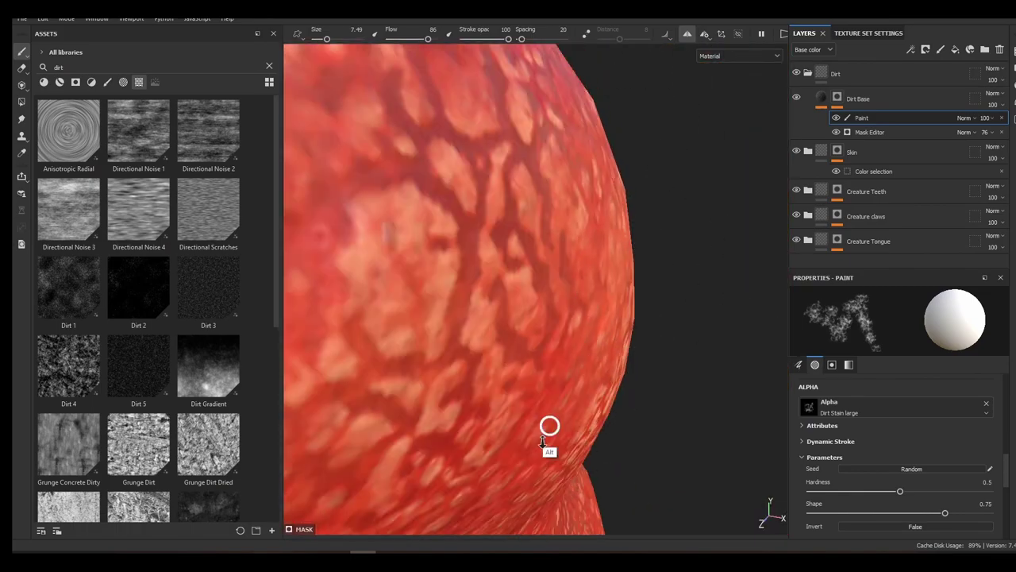
alt+right_drag(549, 426, 492, 405)
alt+drag(540, 428, 618, 231)
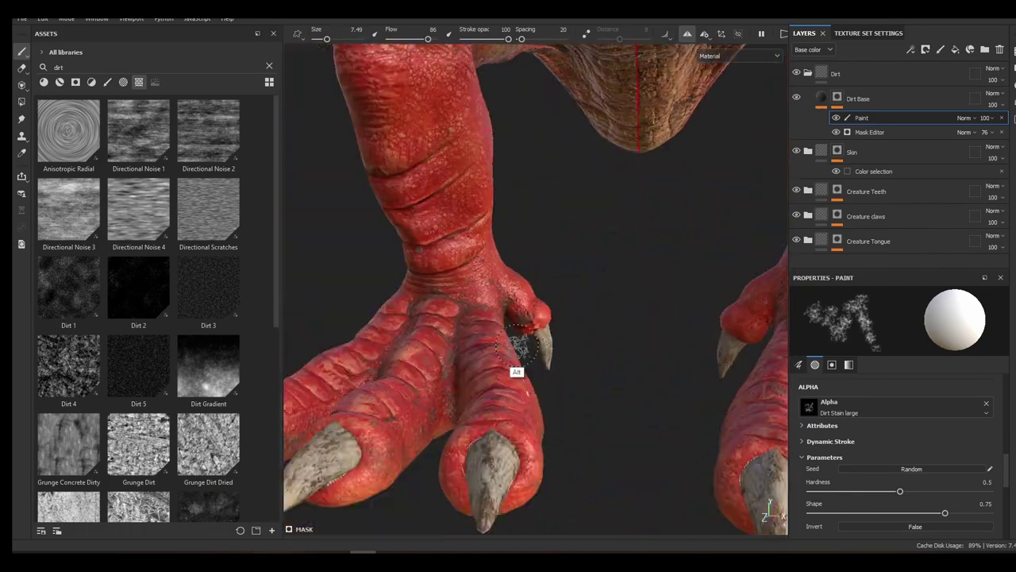
alt+middle_drag(618, 232, 635, 306)
Set the mask brush's grayscale value to black
right_click(615, 299)
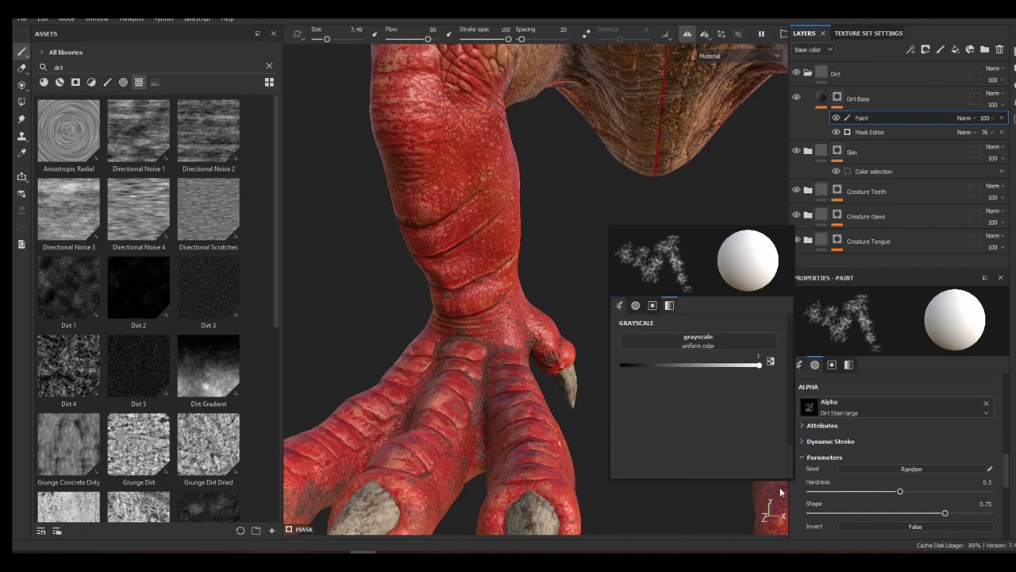
mouse_move(759, 366)
mouse_down()
mouse_move(572, 363)
mouse_move(546, 417)
mouse_up()
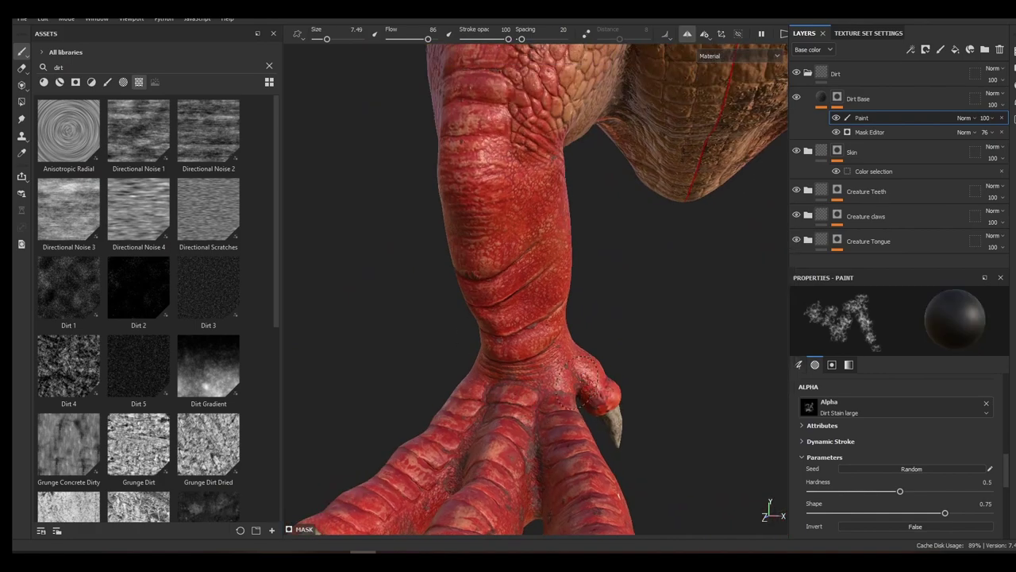
Examine the dirt coverage on the creature's legs, head, chest and arms from several angles
alt+drag(577, 381, 511, 416)
alt+right_drag(510, 415, 534, 378)
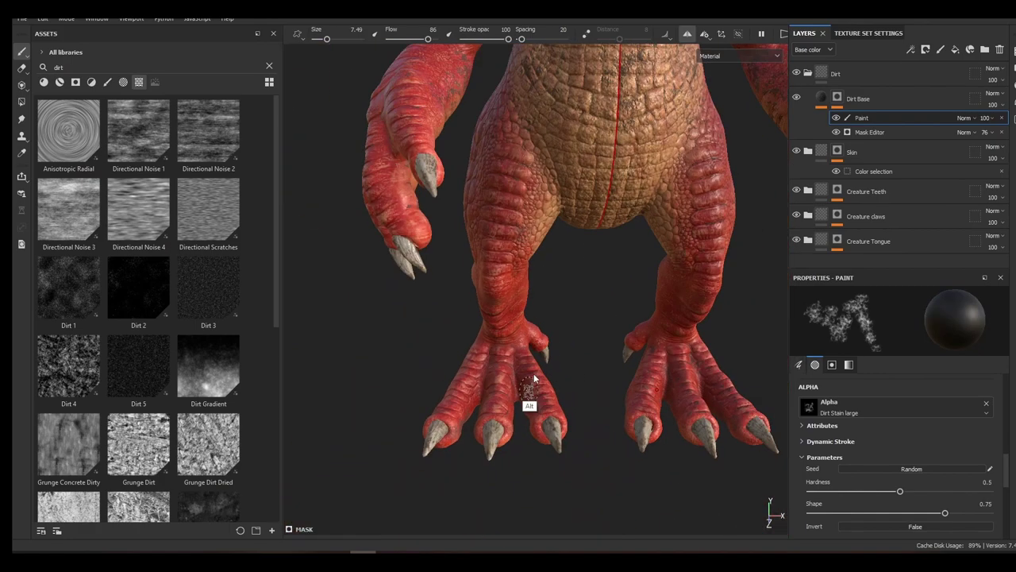
alt+drag(533, 380, 512, 254)
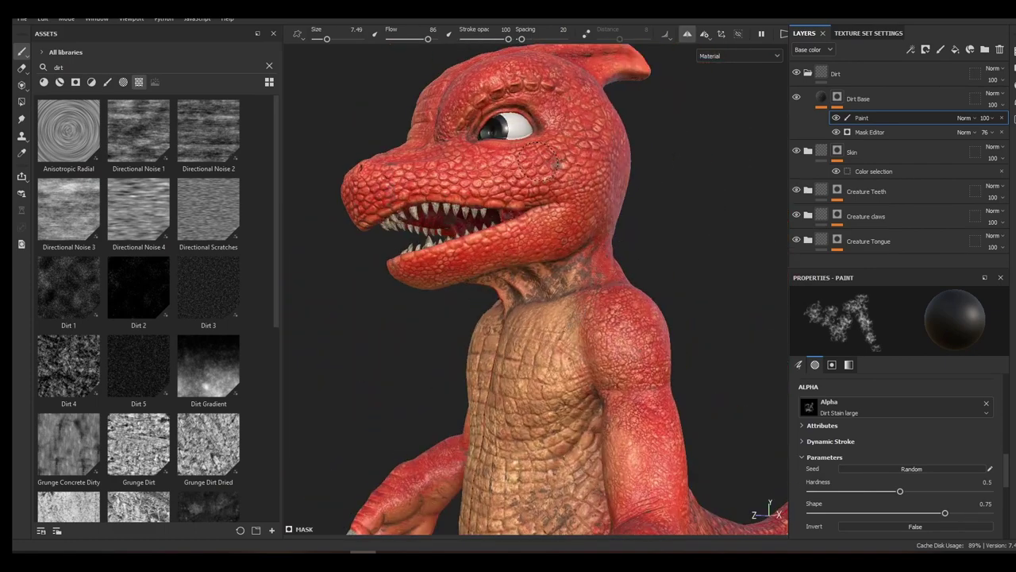
alt+drag(537, 162, 564, 170)
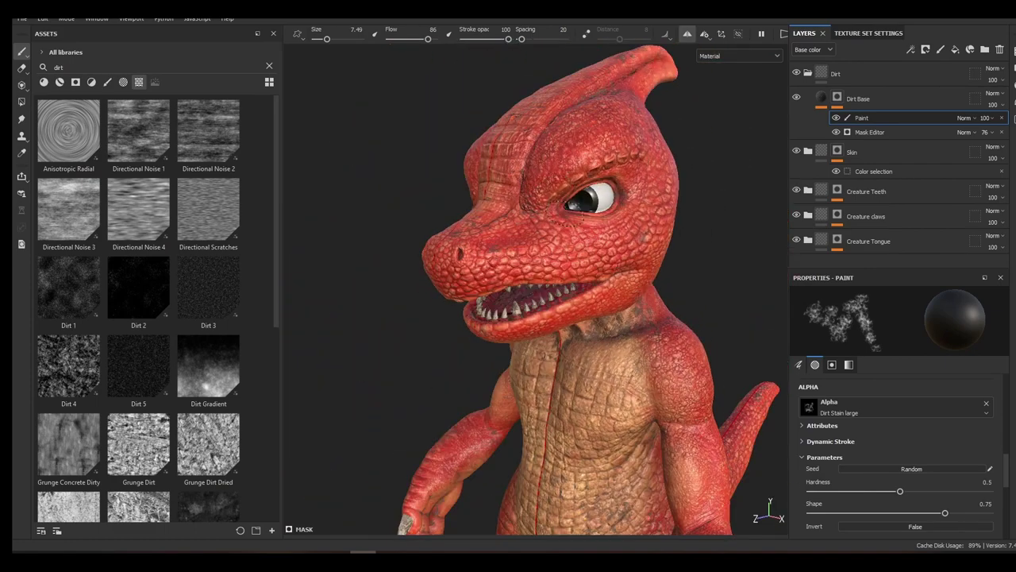
alt+drag(565, 325, 568, 359)
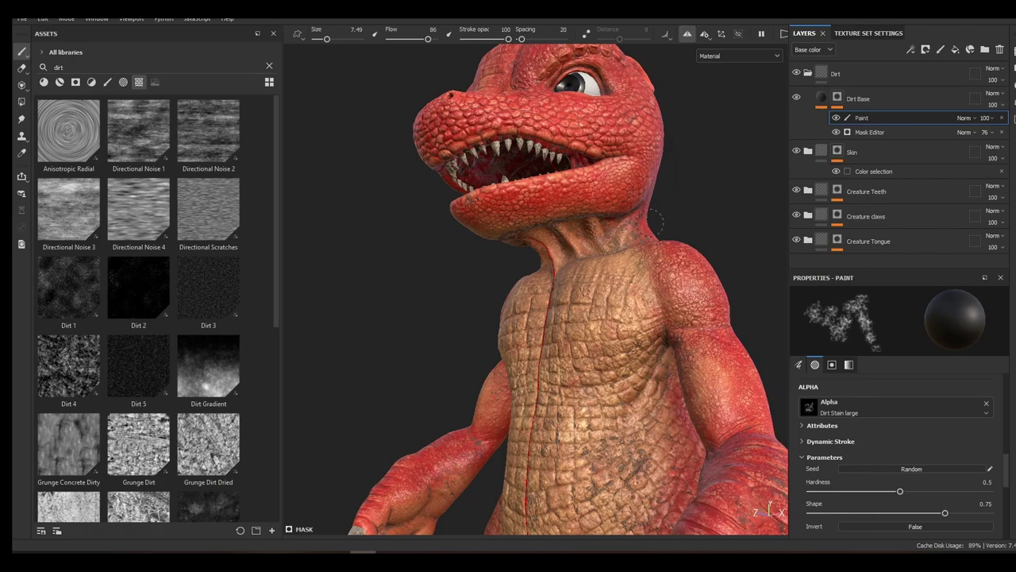
alt+drag(653, 221, 481, 367)
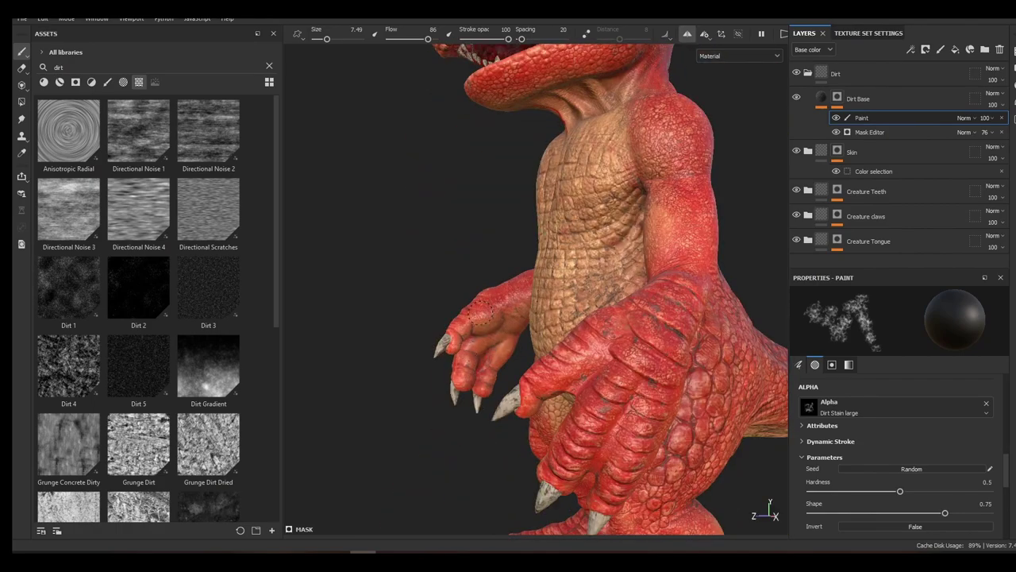
mouse_move(629, 341)
alt+mouse_down()
mouse_move(481, 328)
mouse_move(426, 310)
mouse_move(439, 379)
mouse_move(538, 371)
mouse_move(553, 208)
mouse_move(443, 203)
mouse_move(575, 337)
mouse_move(616, 235)
mouse_move(694, 288)
alt+mouse_up()
Lower the dirt Mask Editor's Global Balance to 0.74
click(865, 132)
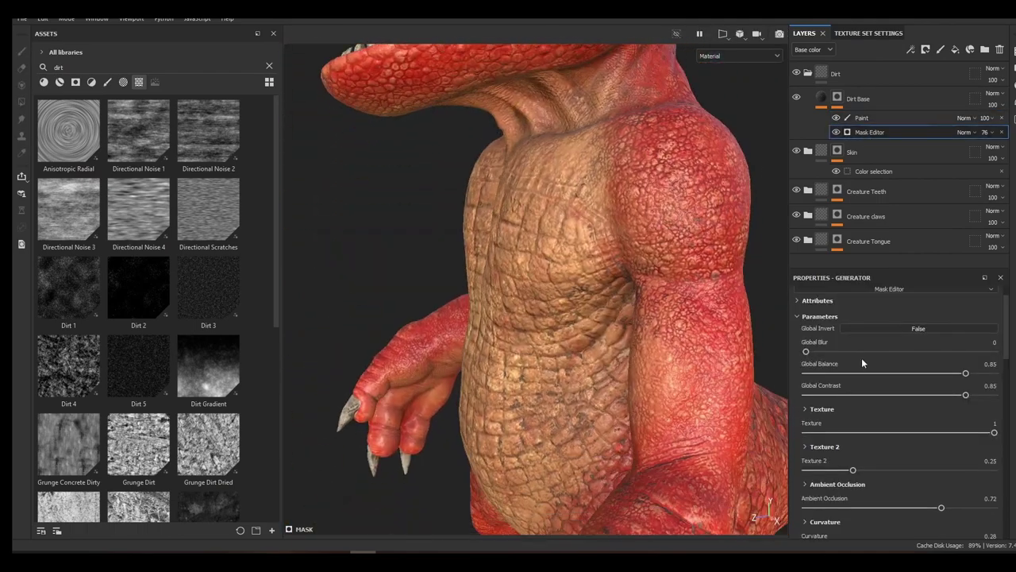
scroll(865, 359, down, 2)
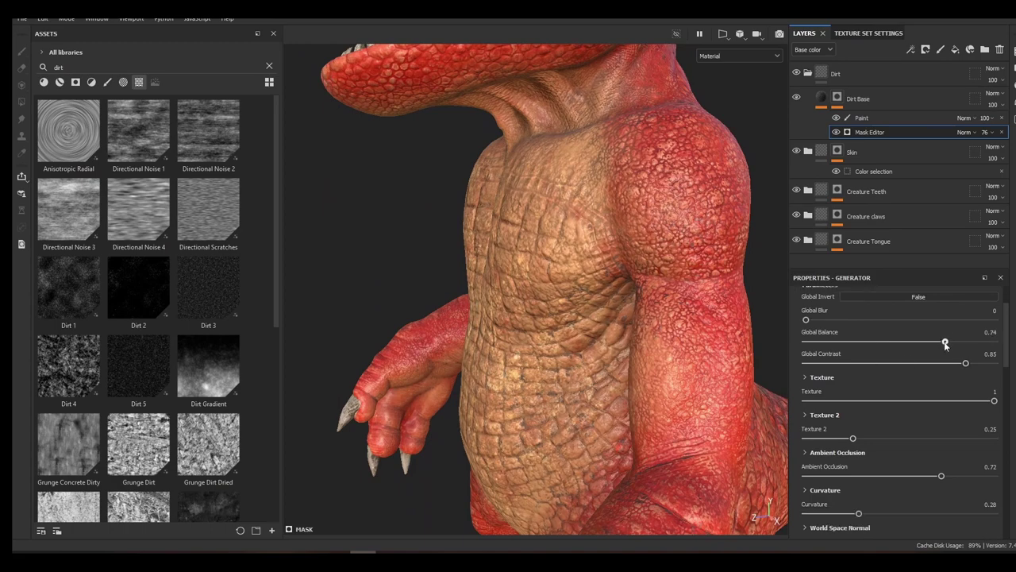
drag(939, 339, 944, 341)
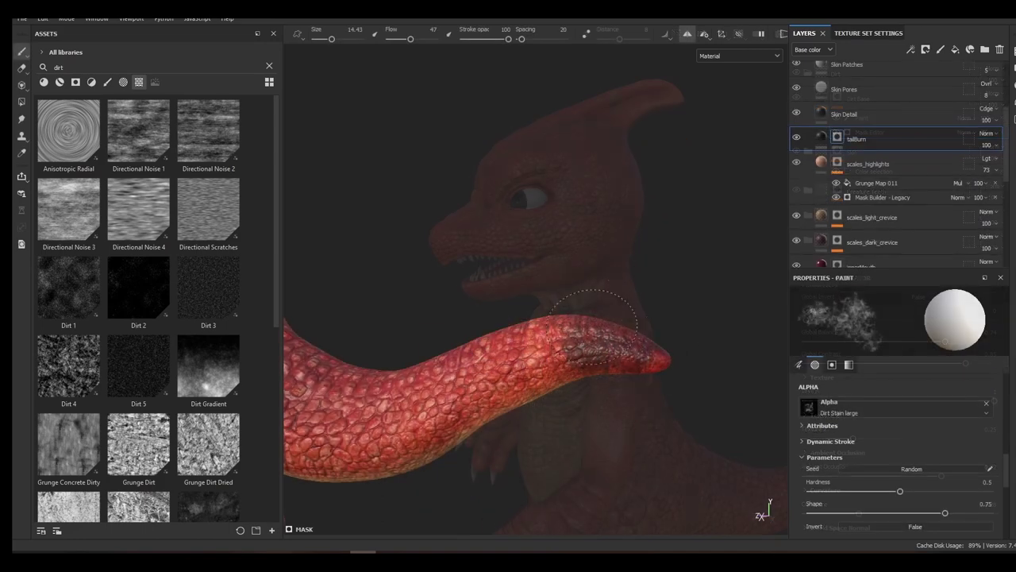
Search the asset library for "burn" and "fire", clear the search and list all materials
alt+drag(645, 324, 583, 283)
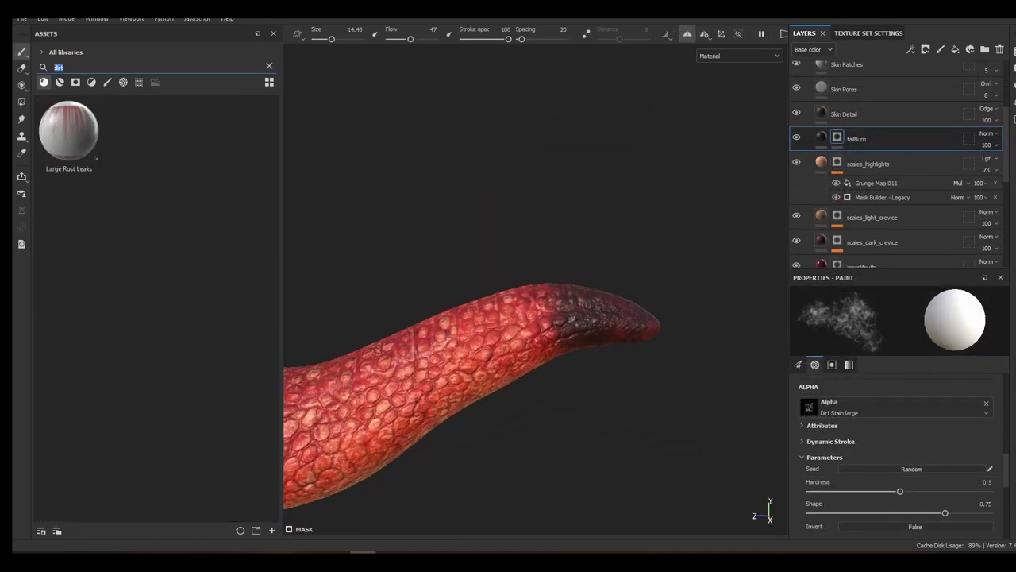
text(burn)
text(fire)
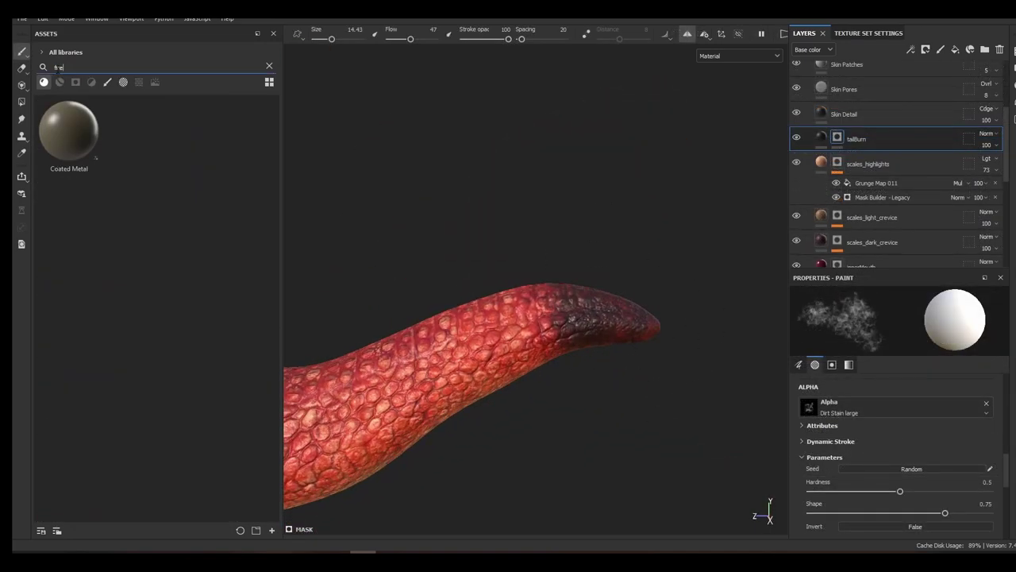
click(123, 81)
click(43, 83)
click(269, 66)
click(60, 82)
click(45, 85)
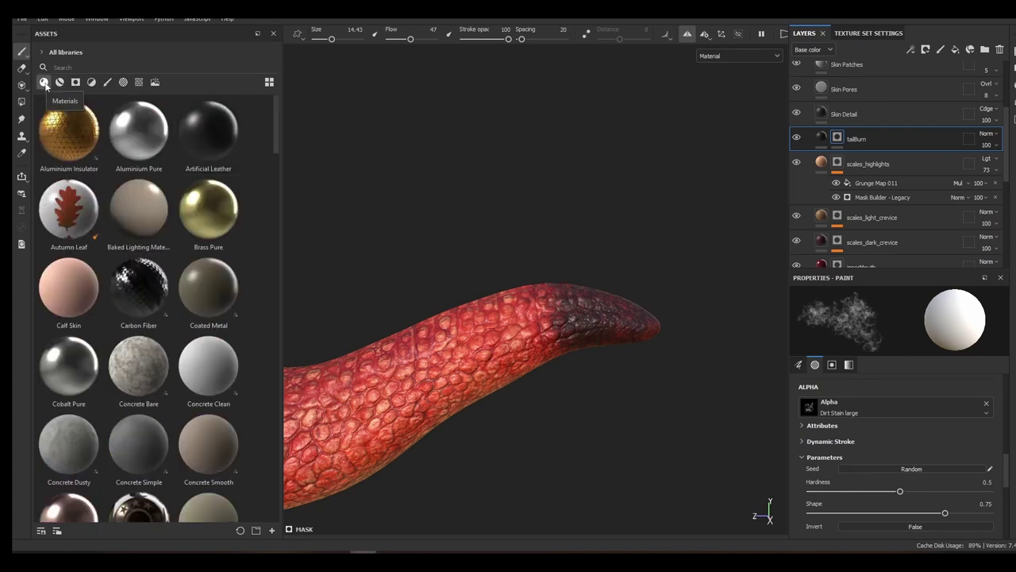
Open the resource import and add lava_rock_baseColor.tif, lava_rock_normal.tif and lava_rock_roughness.tif
click(22, 19)
click(48, 195)
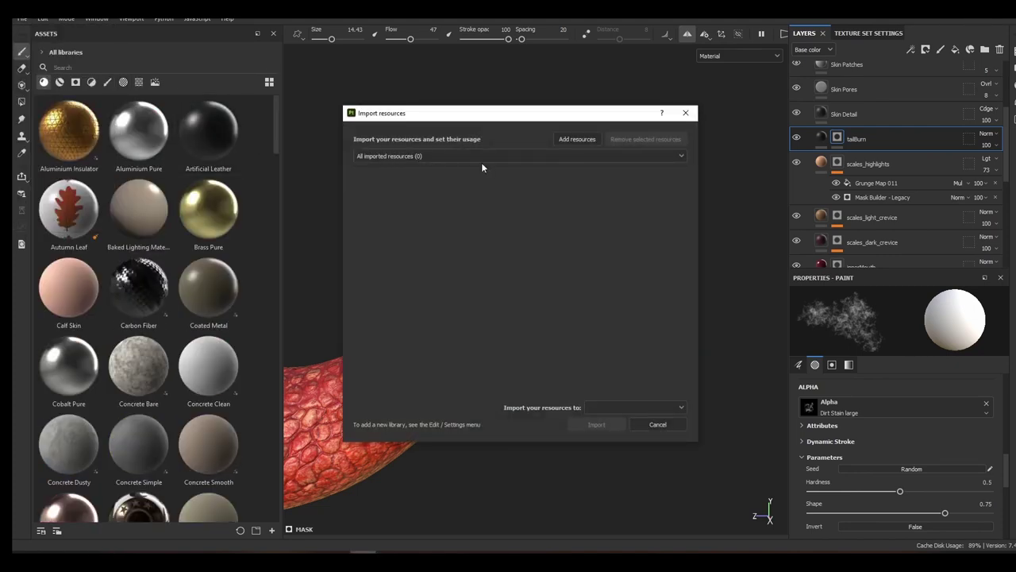
click(576, 139)
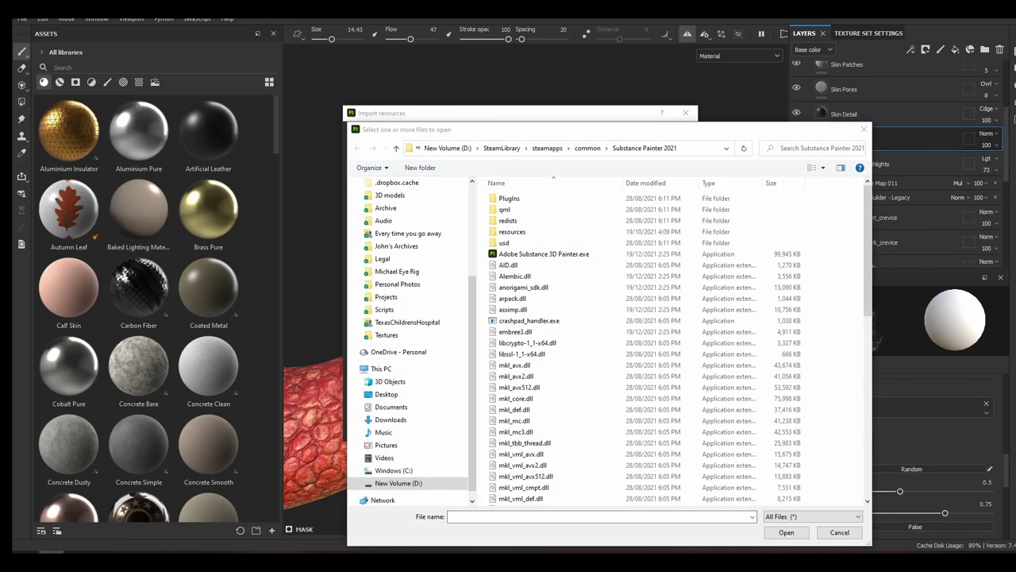
ctrl+click(705, 205)
ctrl+click(770, 205)
key(Return)
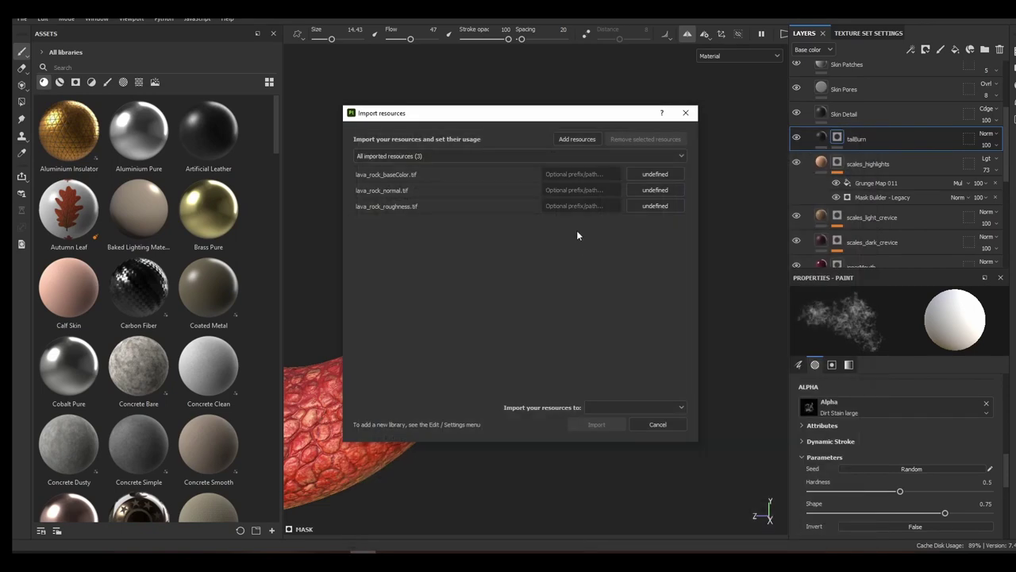
Set the usage of the three lava rock files to texture and choose the library 'your_assets' as destination
click(649, 173)
click(653, 190)
click(673, 239)
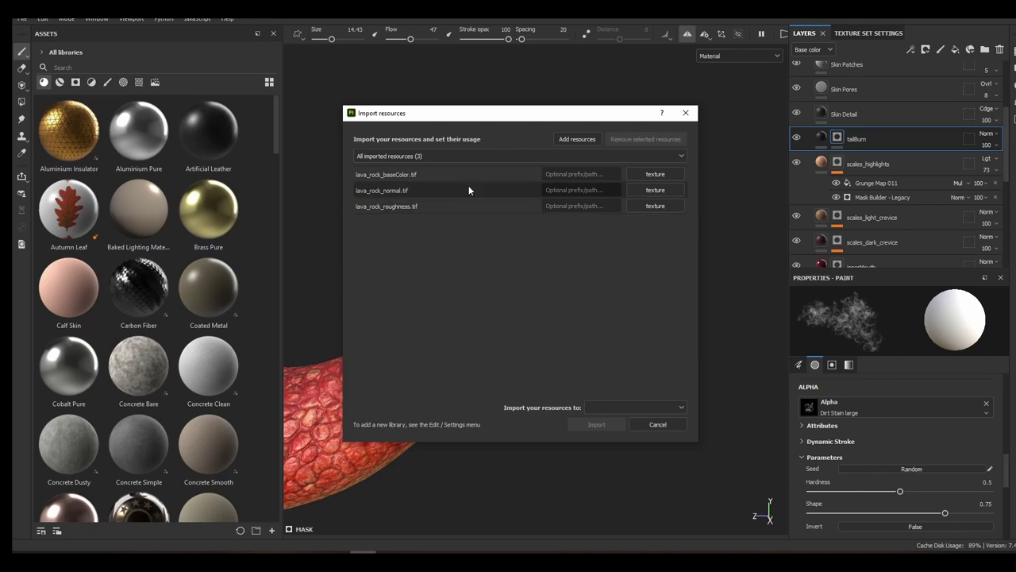
click(627, 406)
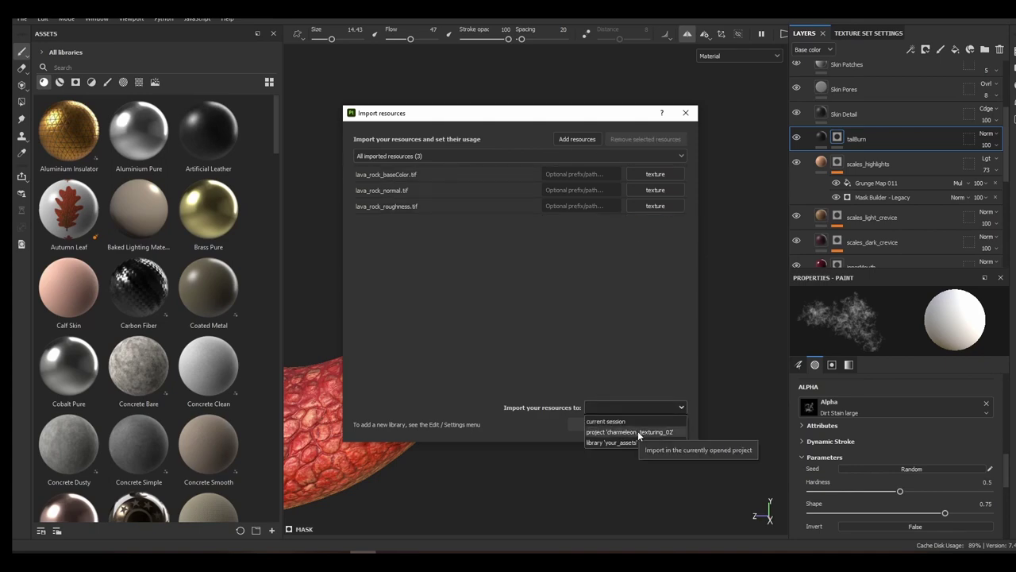
click(639, 432)
Add lava_rock_height.tif as a texture and import all the lava rock maps
click(577, 139)
double_click(640, 208)
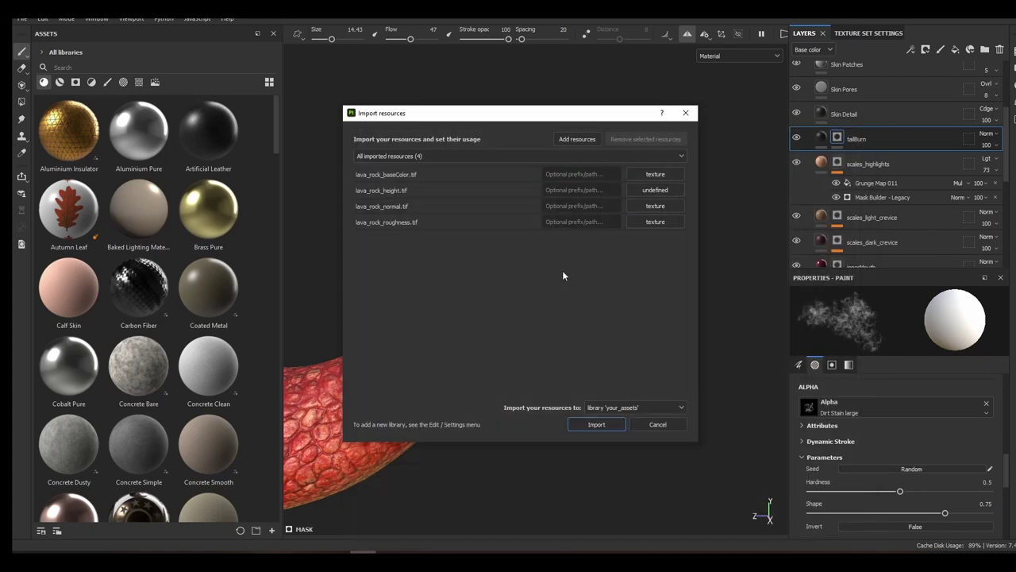
click(657, 190)
click(672, 223)
click(608, 427)
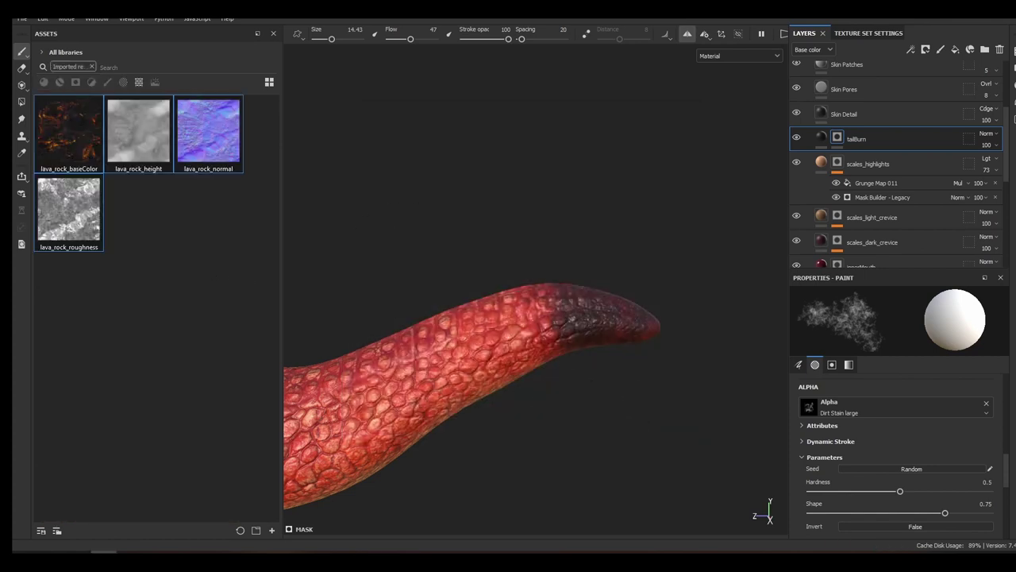
Assign the lava rock base color, normal and roughness maps to the tailBurn fill and increase its UV scale
click(821, 138)
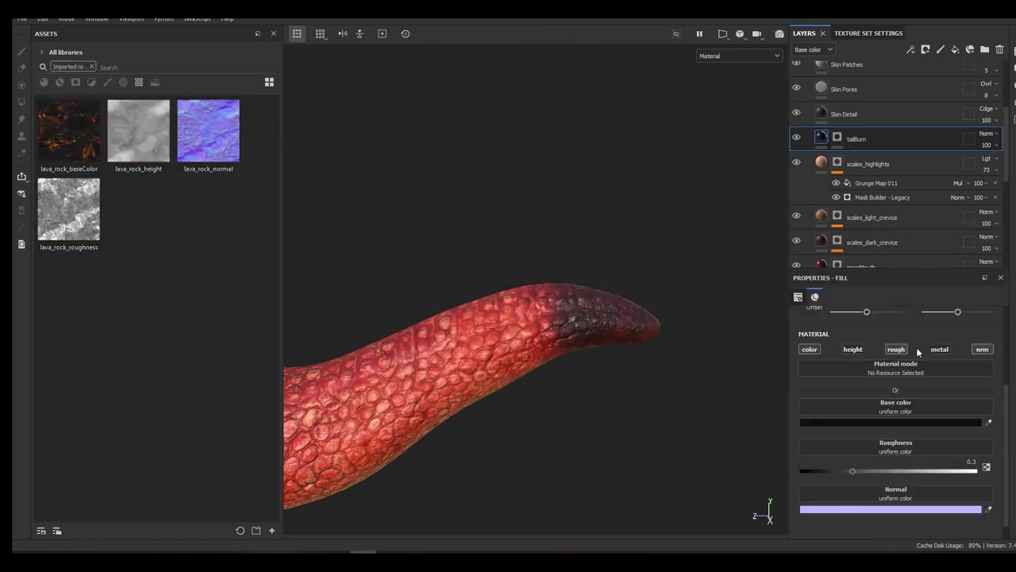
drag(798, 346, 905, 405)
drag(208, 131, 905, 496)
drag(85, 219, 896, 433)
scroll(896, 397, up, 3)
drag(853, 370, 879, 373)
Paint on the tailBurn mask to extend the lava rock burn around the tip of the tail
click(837, 138)
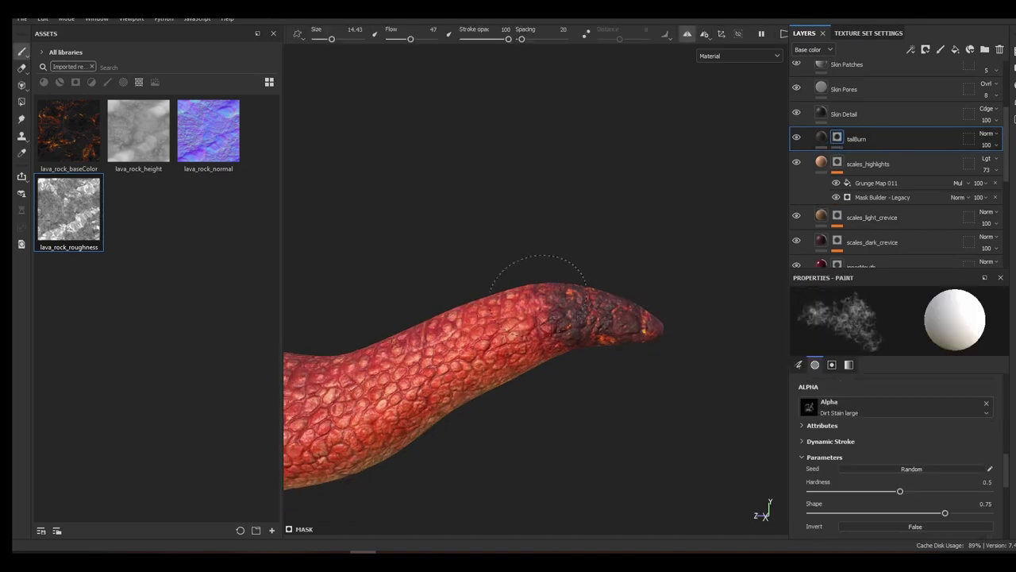
alt+drag(612, 307, 474, 354)
alt+middle_drag(762, 244, 685, 267)
alt+drag(685, 268, 524, 281)
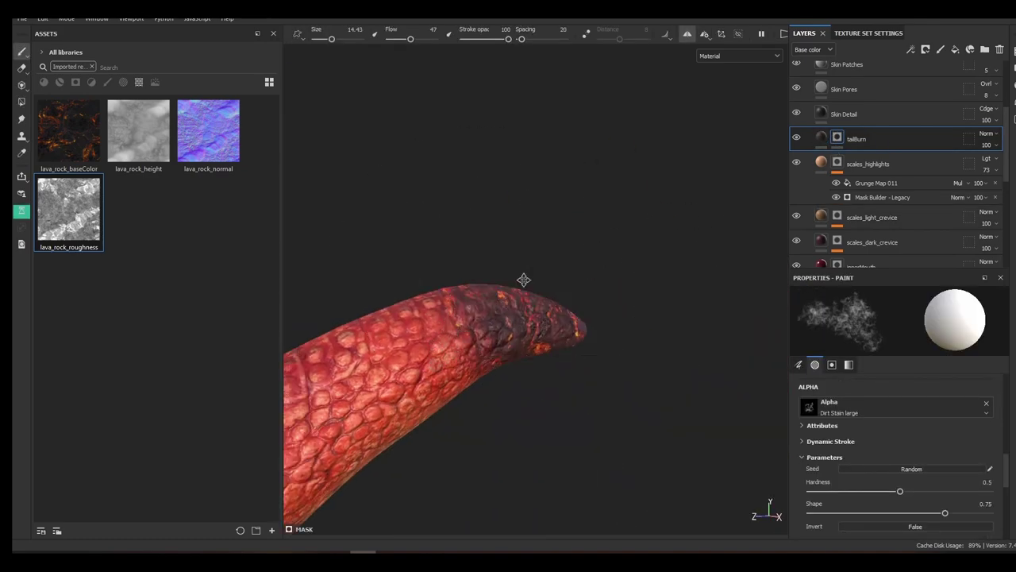
alt+middle_drag(524, 281, 641, 266)
alt+drag(641, 266, 639, 257)
scroll(638, 257, down, 3)
scroll(638, 256, up, 3)
scroll(569, 296, up, 2)
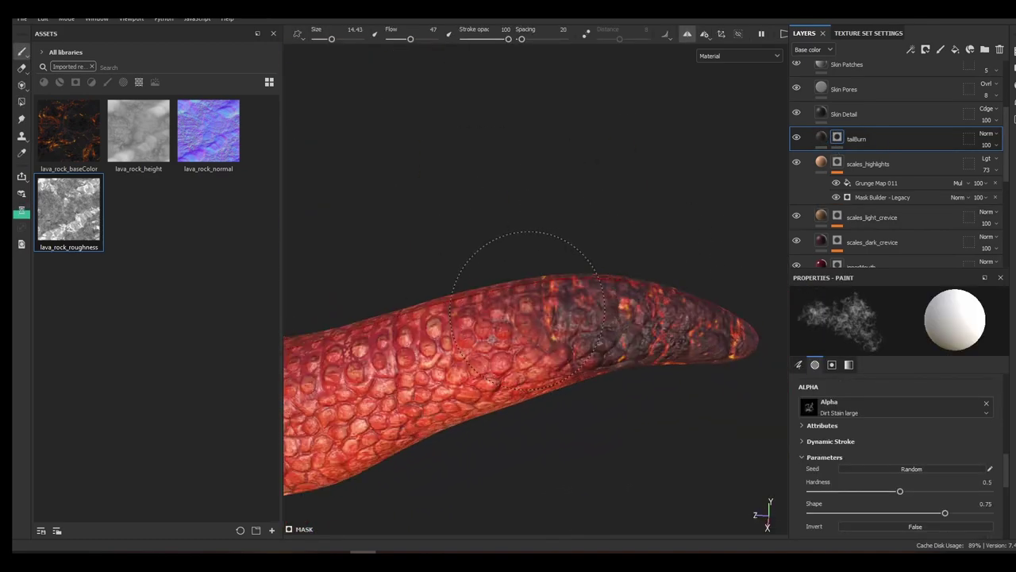
scroll(531, 341, up, 2)
alt+drag(533, 374, 519, 328)
alt+drag(662, 291, 671, 280)
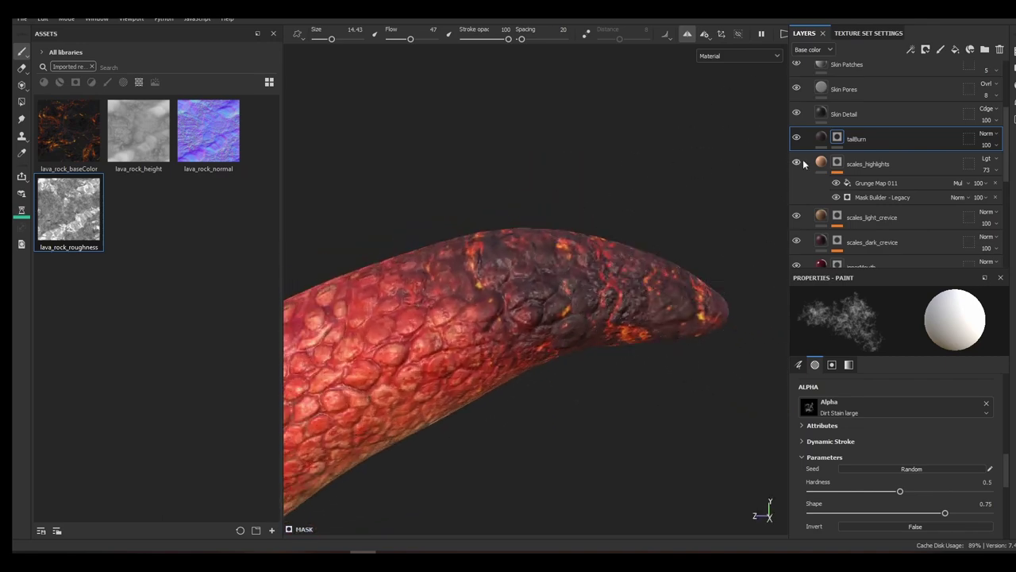
Set the tailBurn fill's UV scale to 30.48
click(821, 138)
drag(880, 371, 886, 370)
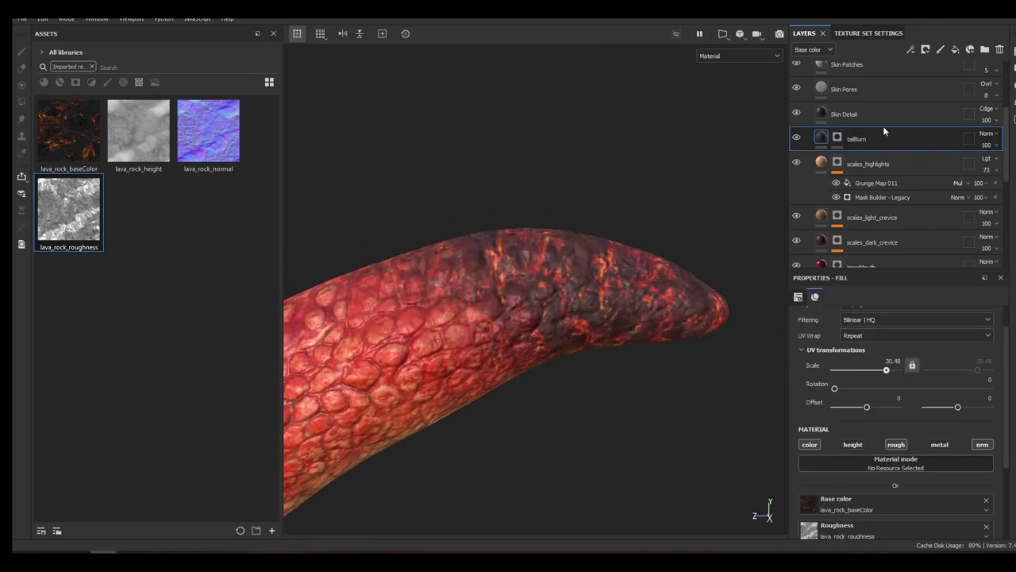
Add an Emissive channel to the texture set and enable it on the tailBurn fill
click(869, 33)
scroll(872, 181, down, 1)
click(986, 164)
click(972, 276)
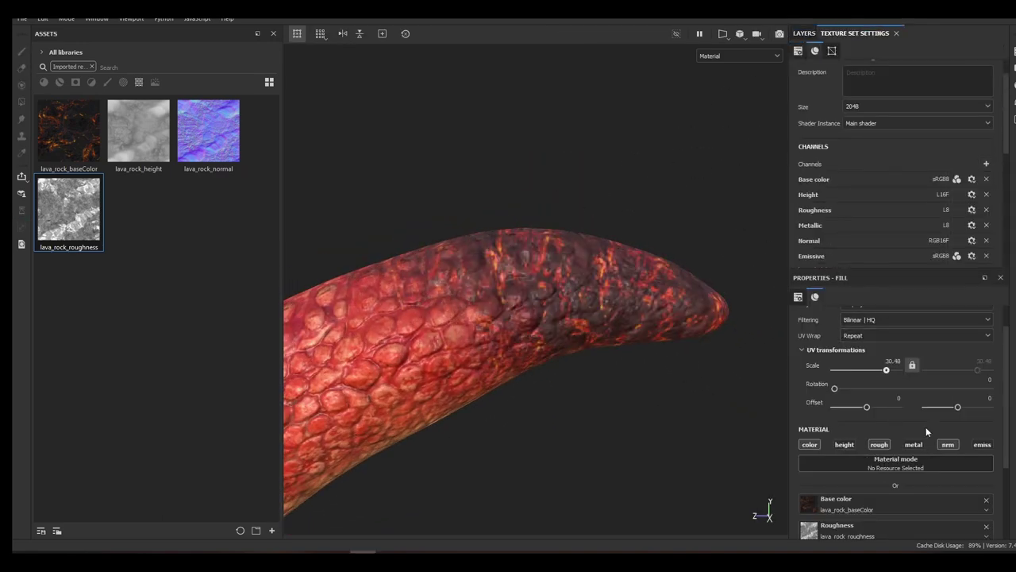
click(983, 444)
scroll(922, 467, down, 3)
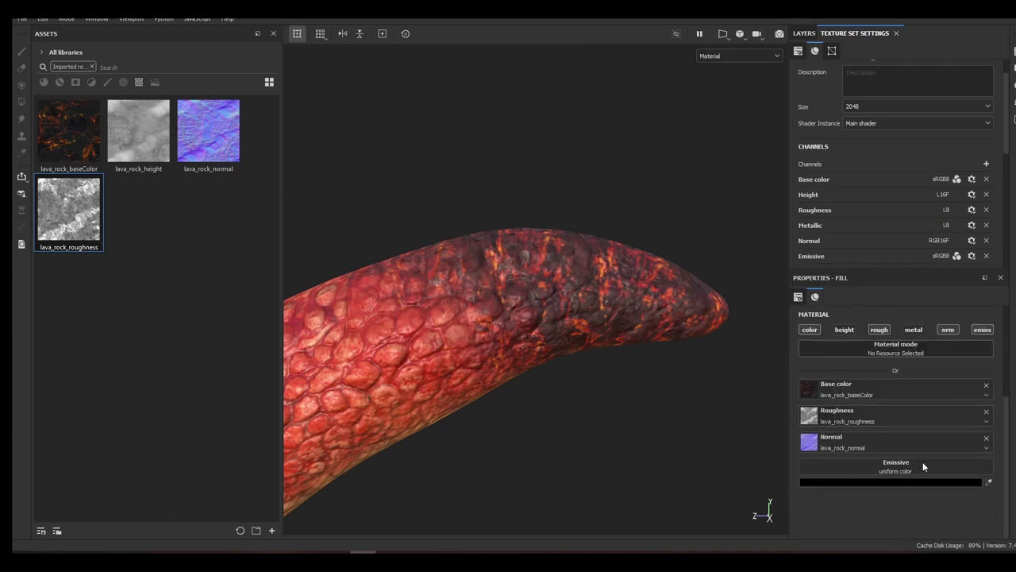
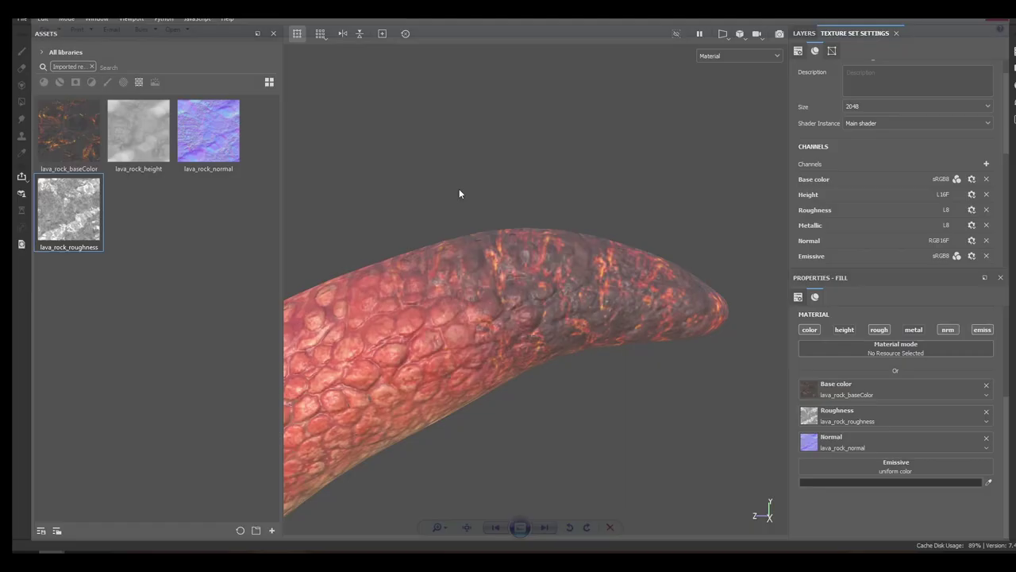
Assign the lava_rock_baseColor texture to the tailBurn fill's Emissive channel and toggle the layer off and on to compare the glow
drag(69, 129, 895, 468)
click(877, 469)
click(951, 466)
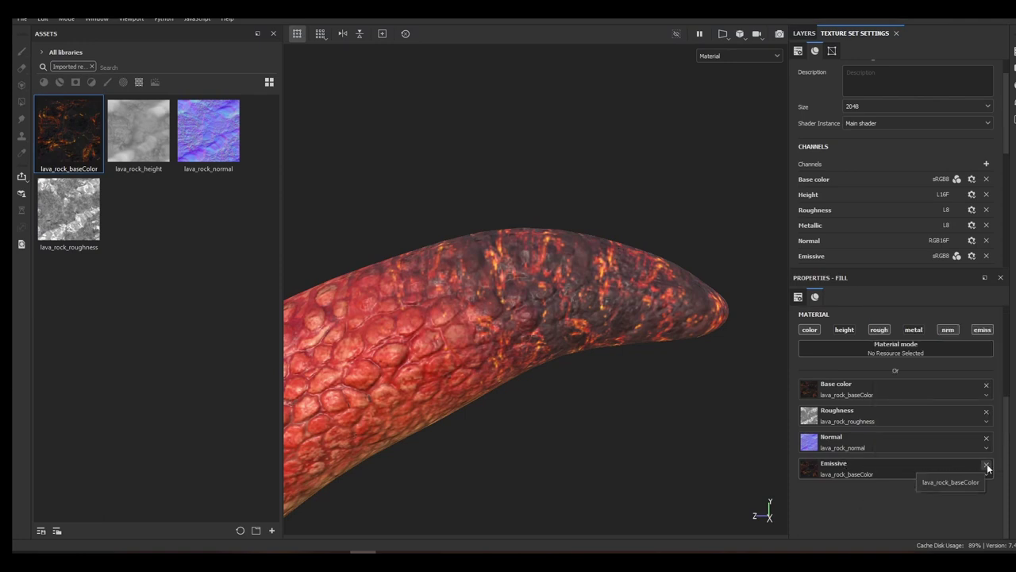
click(804, 33)
click(796, 138)
click(796, 138)
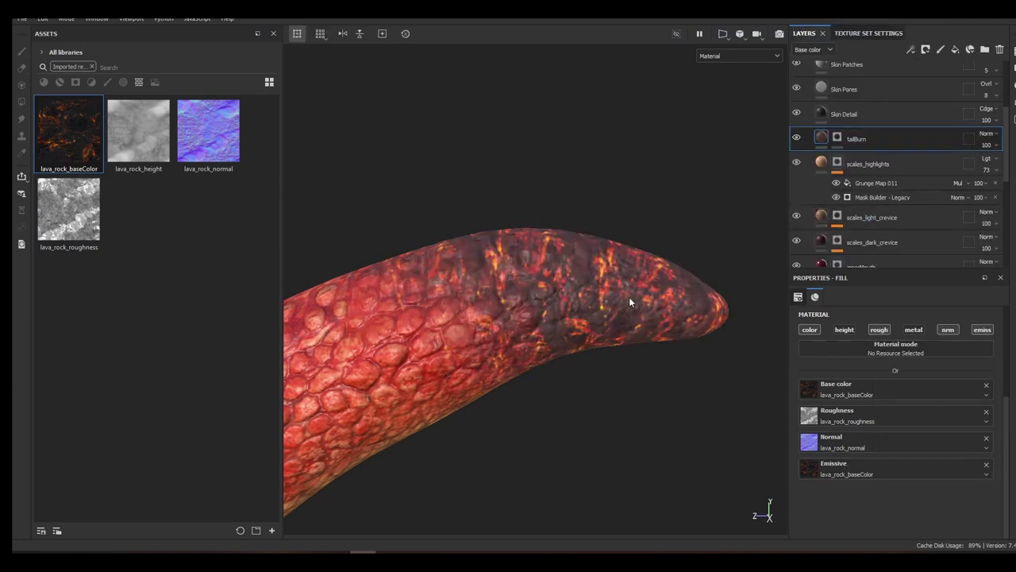
Switch the tailBurn fill to tri-planar projection and set its UV scale to 5.74
alt+drag(628, 297, 667, 288)
scroll(882, 404, up, 5)
click(870, 336)
click(868, 370)
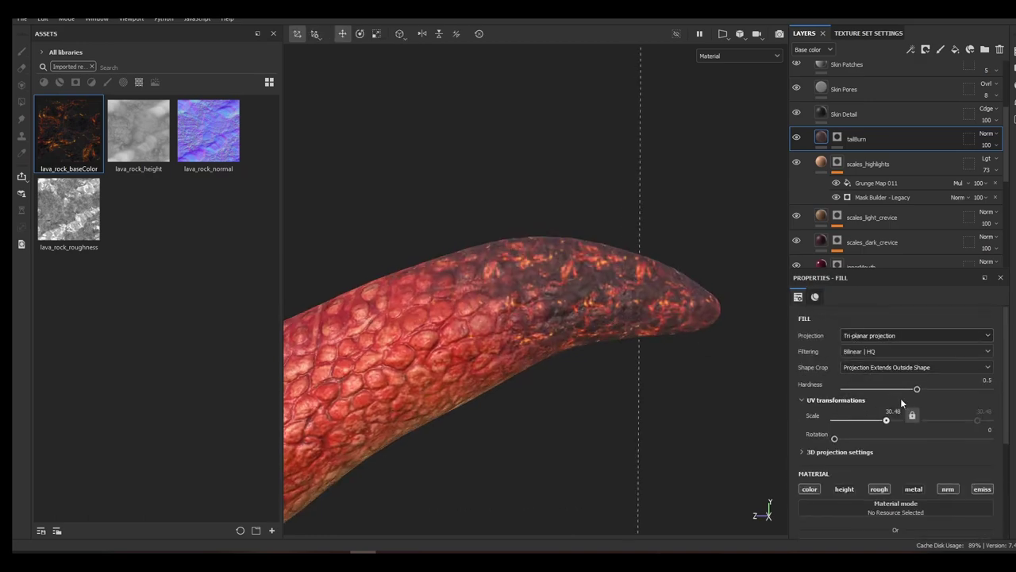
drag(903, 415, 875, 420)
alt+drag(726, 354, 554, 365)
alt+drag(751, 376, 714, 407)
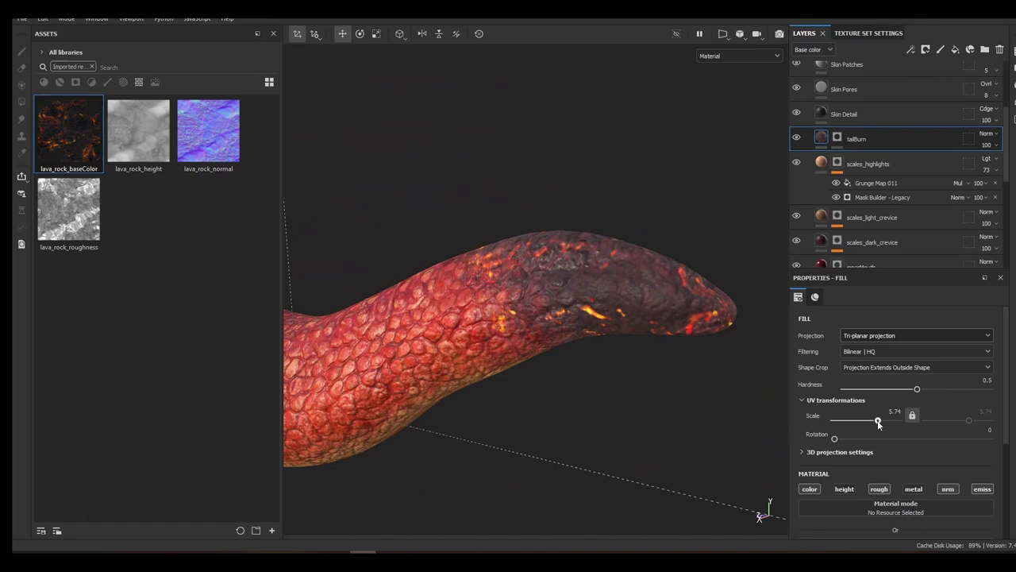
Set the tailBurn fill's UV rotation to 67.58 and check the burn pattern on the whole creature
mouse_move(891, 416)
mouse_down()
mouse_move(851, 439)
mouse_move(878, 421)
mouse_up()
scroll(708, 397, up, 2)
scroll(682, 363, down, 2)
mouse_move(719, 351)
alt+mouse_down()
mouse_move(607, 371)
mouse_move(730, 334)
alt+mouse_up()
scroll(679, 339, down, 4)
scroll(669, 341, down, 3)
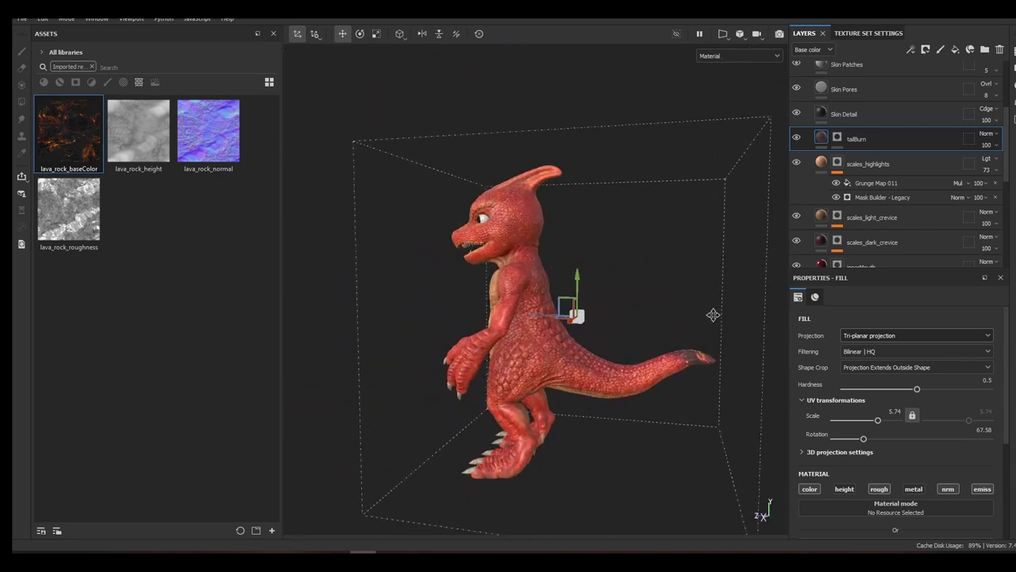
scroll(664, 304, up, 5)
scroll(885, 184, up, 2)
scroll(883, 191, up, 1)
Move the tailBurn layer above the SSS layer, at the top of the Skin group
drag(868, 231, 915, 106)
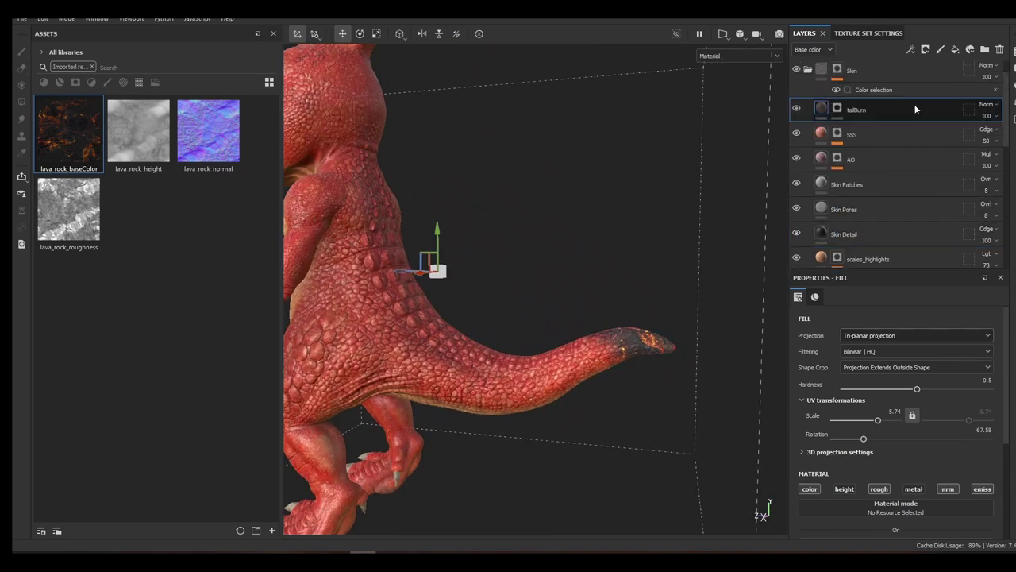
scroll(915, 107, up, 1)
alt+middle_drag(612, 220, 612, 188)
scroll(616, 181, down, 5)
alt+drag(621, 173, 654, 183)
click(859, 77)
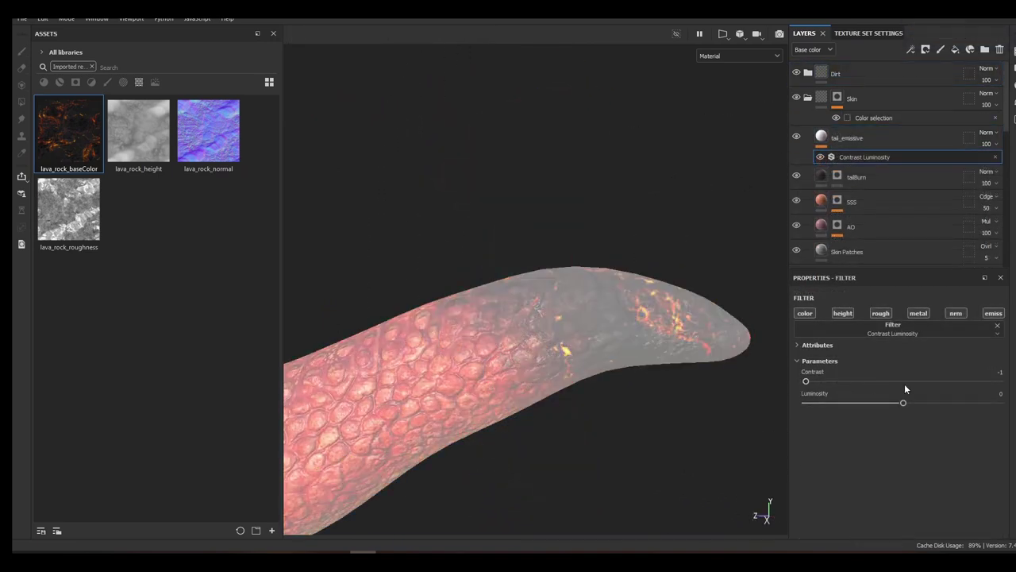
Display only the Emissive channel and set the tail_emissive layer's Contrast Luminosity filter to contrast 0.347826 and luminosity 0
drag(904, 384, 925, 381)
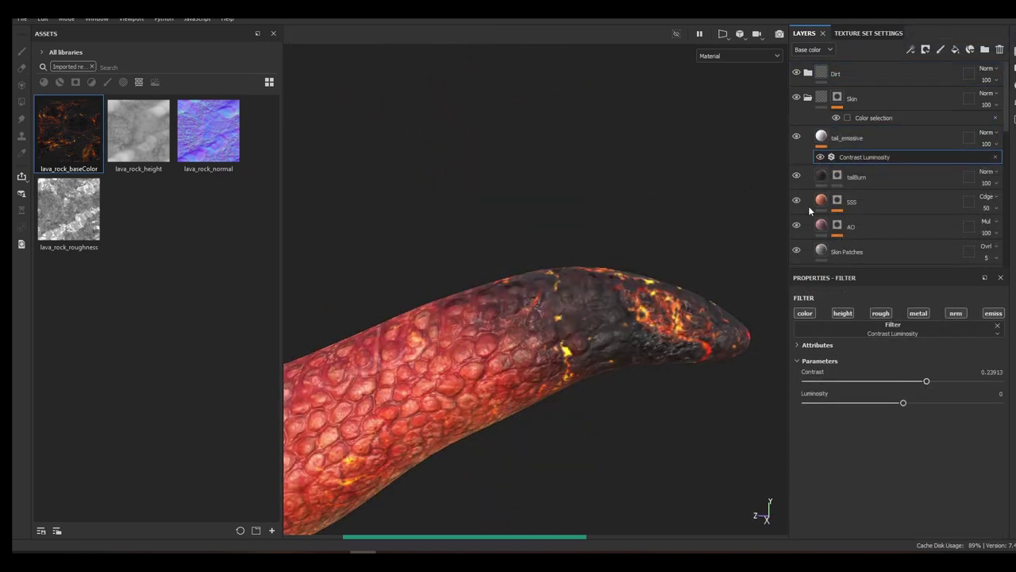
click(738, 55)
click(718, 137)
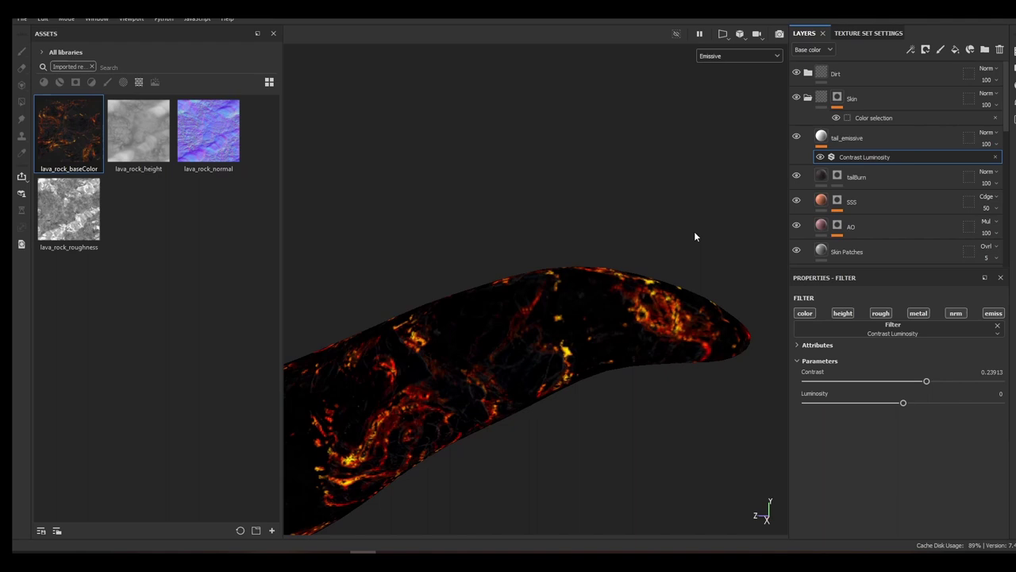
click(941, 382)
drag(945, 403, 903, 405)
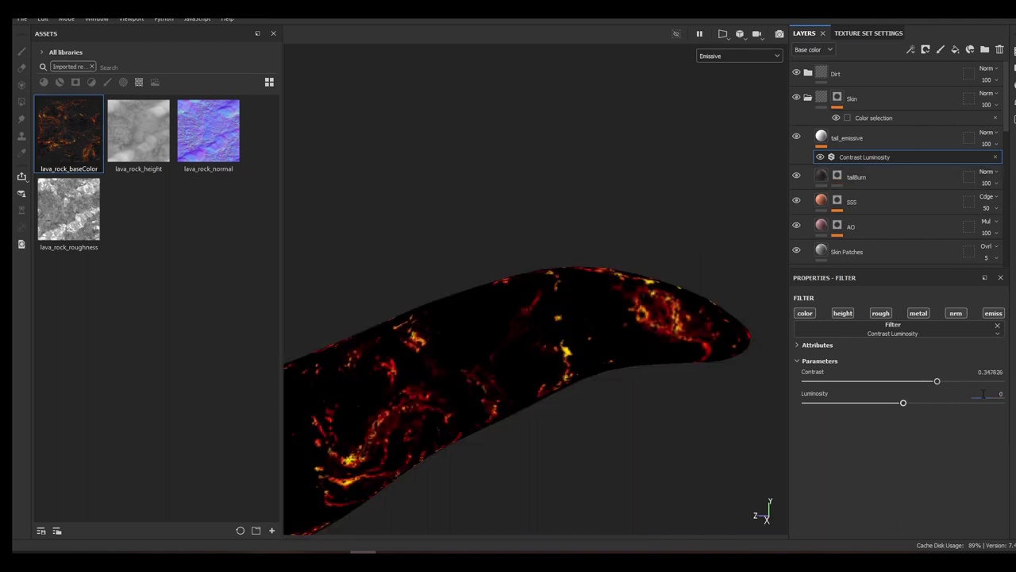
Check the Emissive Intensity among the shader's common parameters
click(1014, 69)
click(1013, 86)
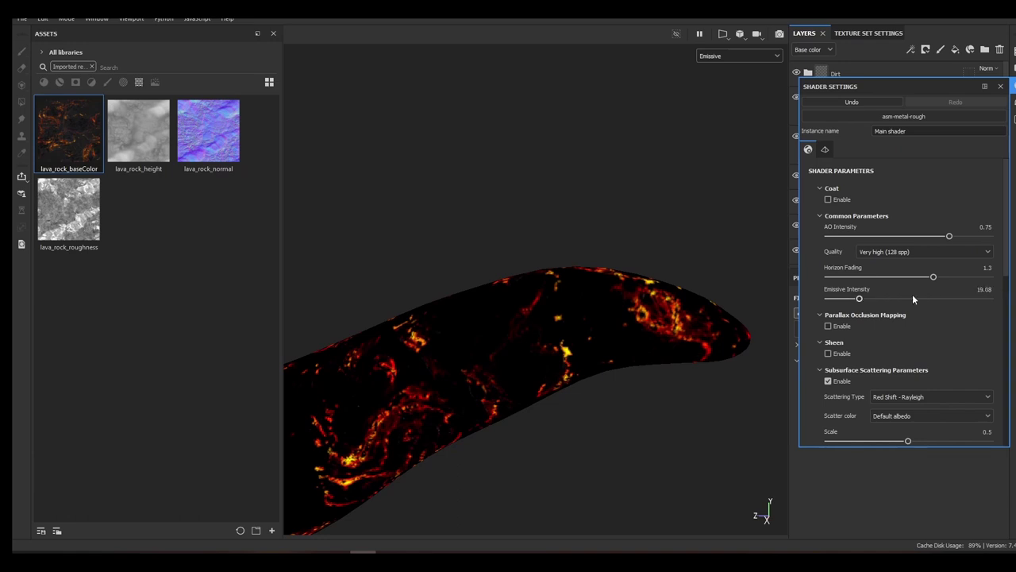
click(624, 223)
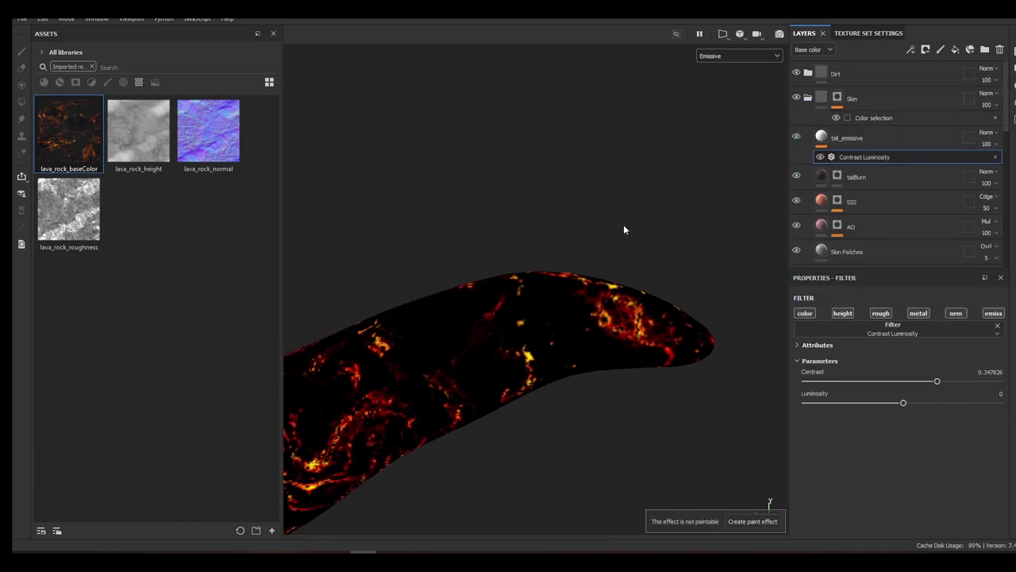
Add a black mask to the tail_emissive layer
click(845, 142)
right_click(844, 141)
click(901, 19)
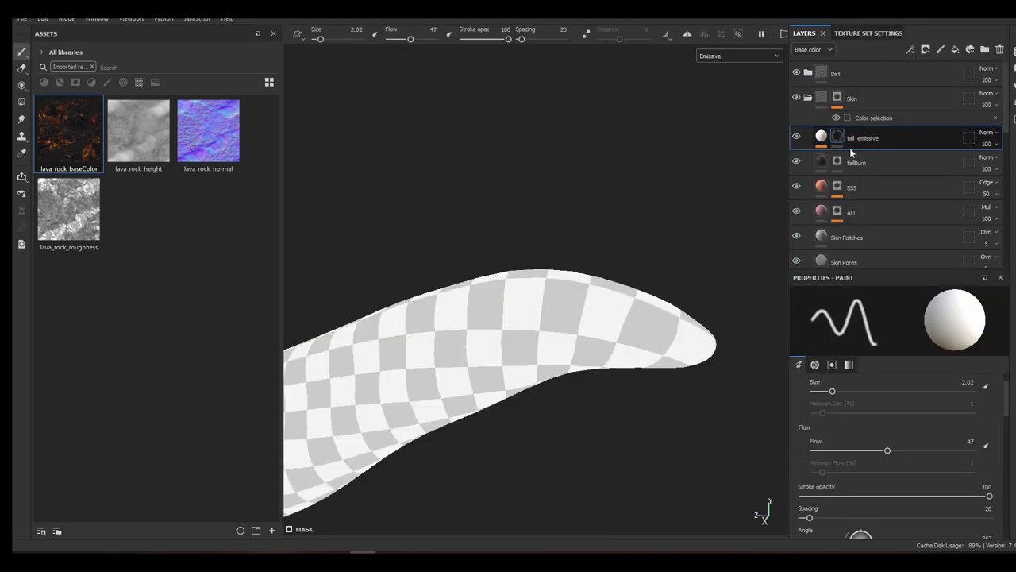
Paint white on the tail_emissive mask around the tail tip with a brush enlarged to 9.47, limiting the glow to the burn area
right_click(705, 228)
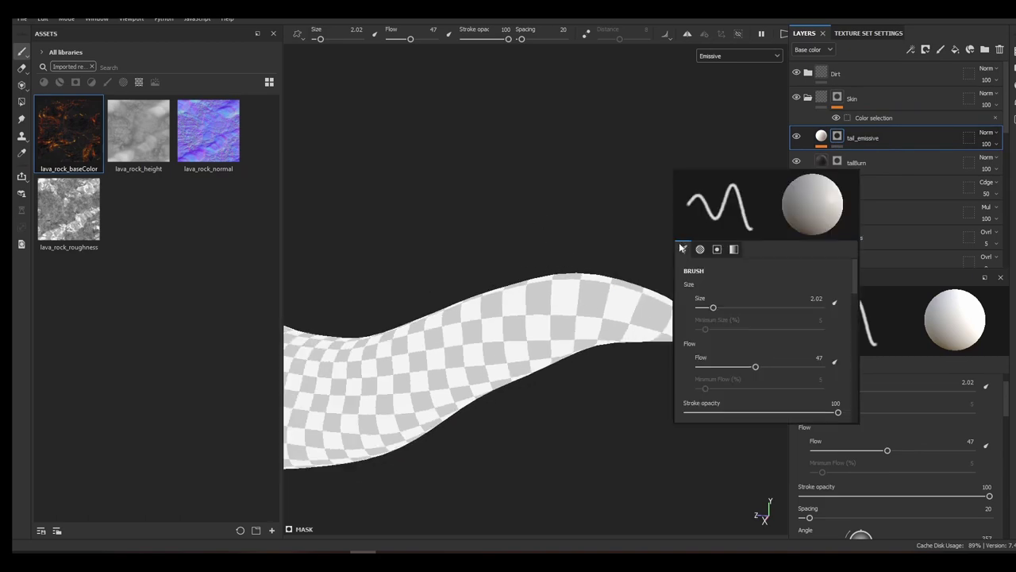
drag(712, 306, 722, 306)
alt+drag(573, 332, 759, 188)
drag(599, 308, 622, 327)
mouse_move(635, 317)
alt+mouse_down()
mouse_move(678, 262)
mouse_move(627, 334)
alt+mouse_up()
mouse_move(595, 351)
mouse_down()
mouse_move(678, 350)
mouse_move(683, 328)
mouse_up()
alt+drag(732, 298, 580, 310)
drag(681, 315, 723, 313)
mouse_move(723, 313)
alt+mouse_down()
mouse_move(513, 281)
mouse_move(620, 282)
mouse_move(588, 312)
alt+mouse_up()
scroll(619, 281, down, 4)
scroll(620, 282, up, 4)
right_click(588, 312)
drag(601, 392, 615, 391)
mouse_move(532, 365)
alt+mouse_down()
mouse_move(594, 322)
mouse_move(622, 335)
alt+mouse_up()
mouse_move(622, 335)
alt+mouse_down()
mouse_move(637, 392)
mouse_move(667, 294)
alt+mouse_up()
Return the viewport to full Material display and lower the shader's Emissive Intensity to 1.64
click(720, 56)
click(714, 80)
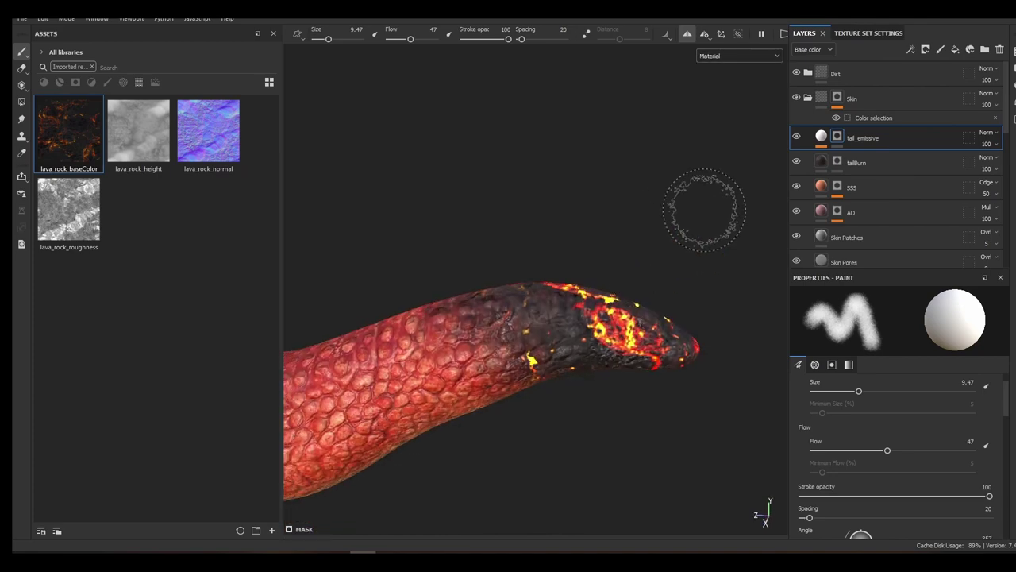
click(797, 137)
click(1014, 85)
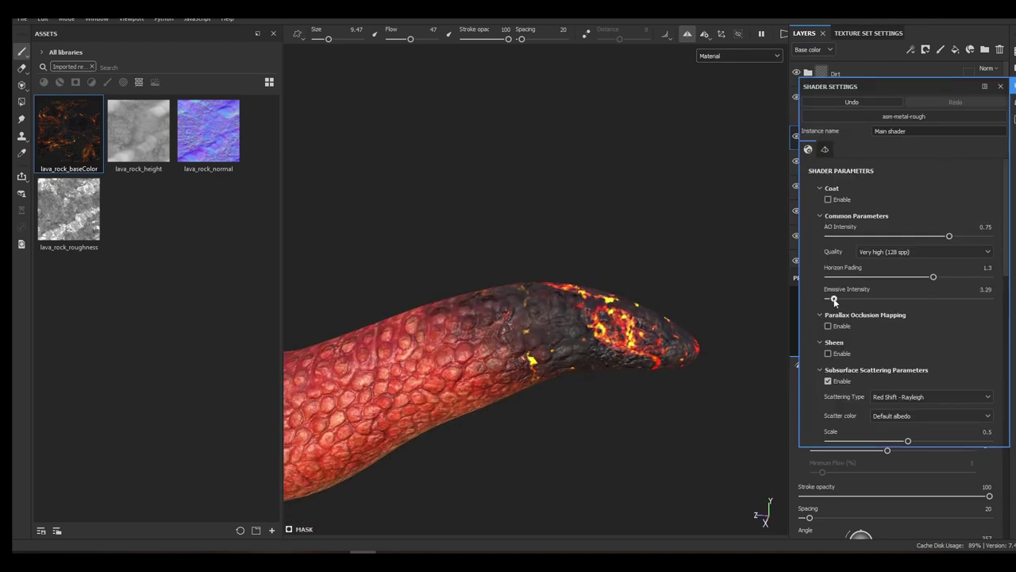
click(1001, 87)
alt+drag(674, 252, 706, 353)
Set the shader's Emissive Intensity to 2
click(1013, 88)
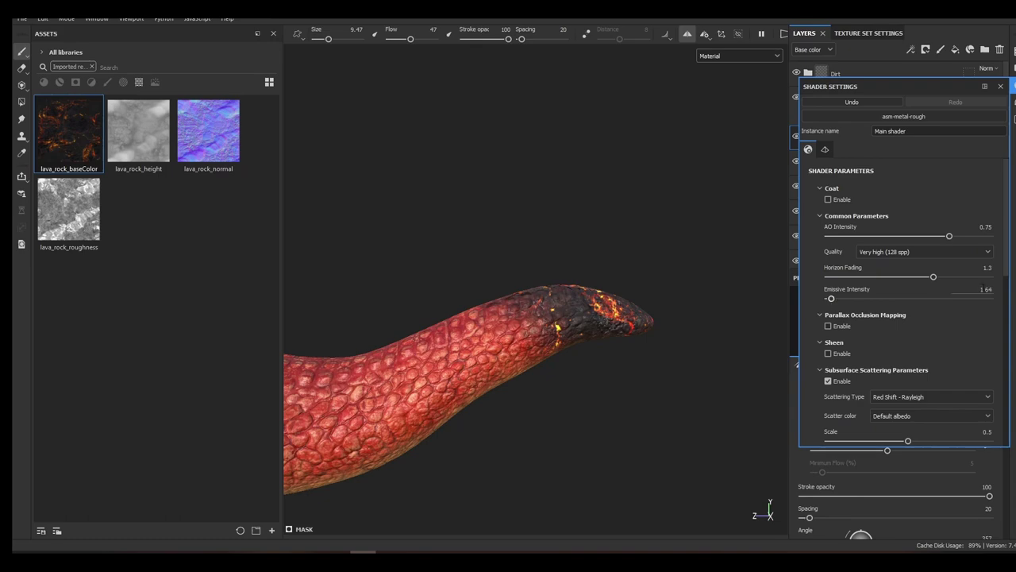
key(2)
click(987, 289)
click(1000, 87)
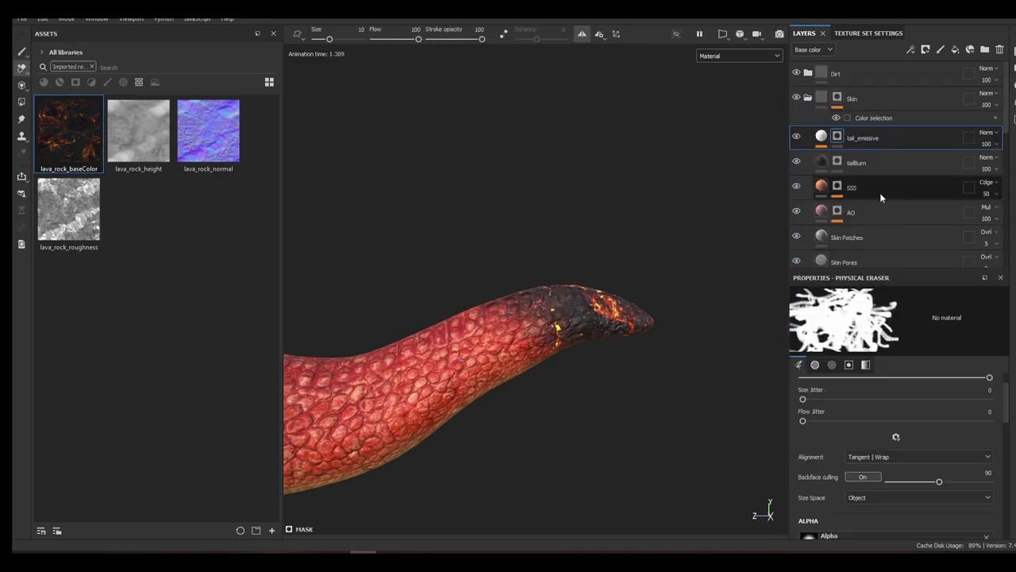
key(f)
click(878, 96)
click(868, 138)
click(867, 161)
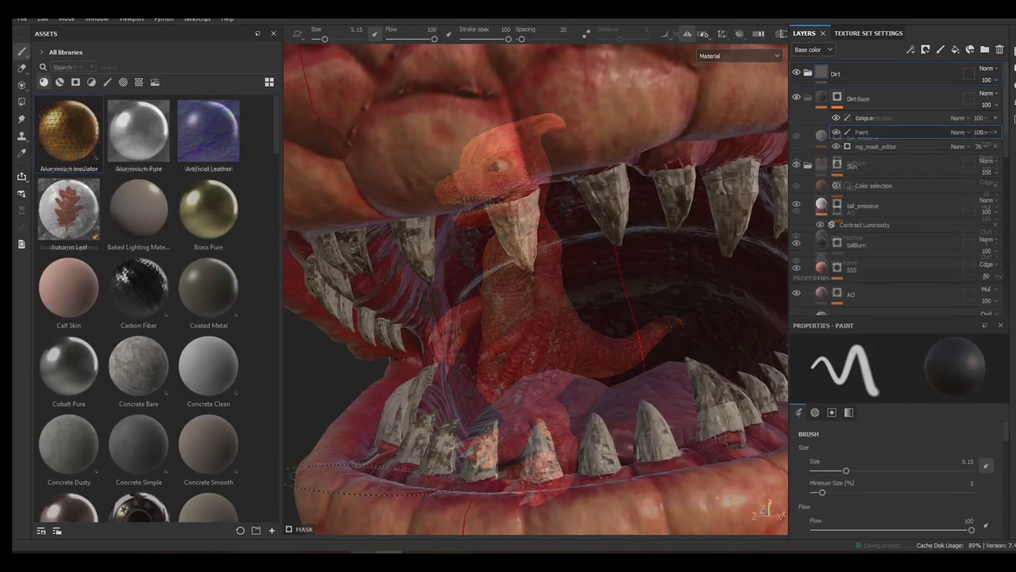
Inspect the Dirt Base coverage inside the mouth and switch to the split 3D/2D view
mouse_move(476, 270)
alt+mouse_down()
mouse_move(504, 261)
mouse_move(444, 290)
alt+mouse_up()
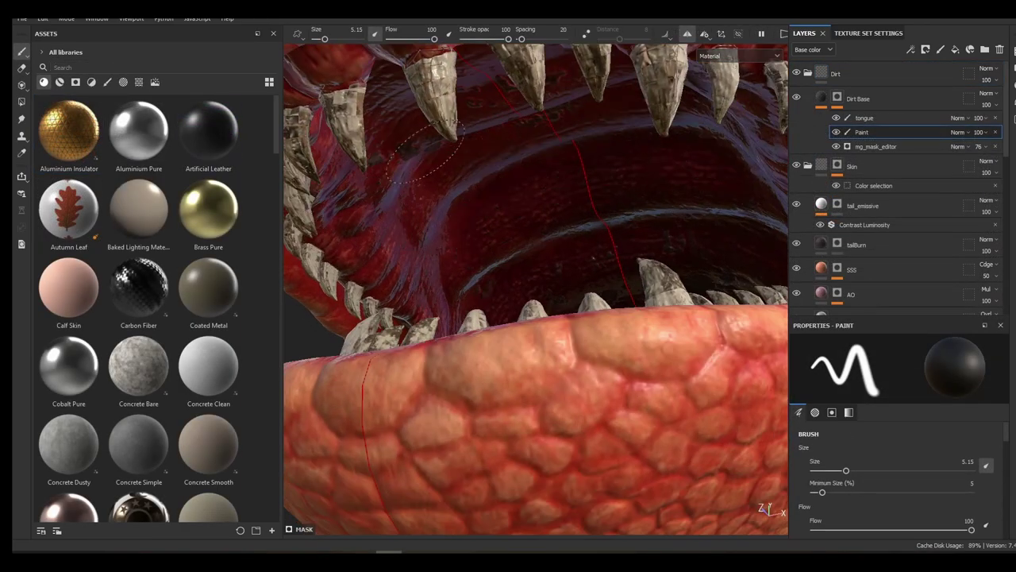
mouse_move(424, 152)
alt+mouse_down()
mouse_move(457, 171)
mouse_move(444, 151)
alt+mouse_up()
mouse_move(397, 183)
alt+mouse_down()
mouse_move(413, 195)
mouse_move(468, 190)
alt+mouse_up()
alt+right_drag(381, 191, 415, 187)
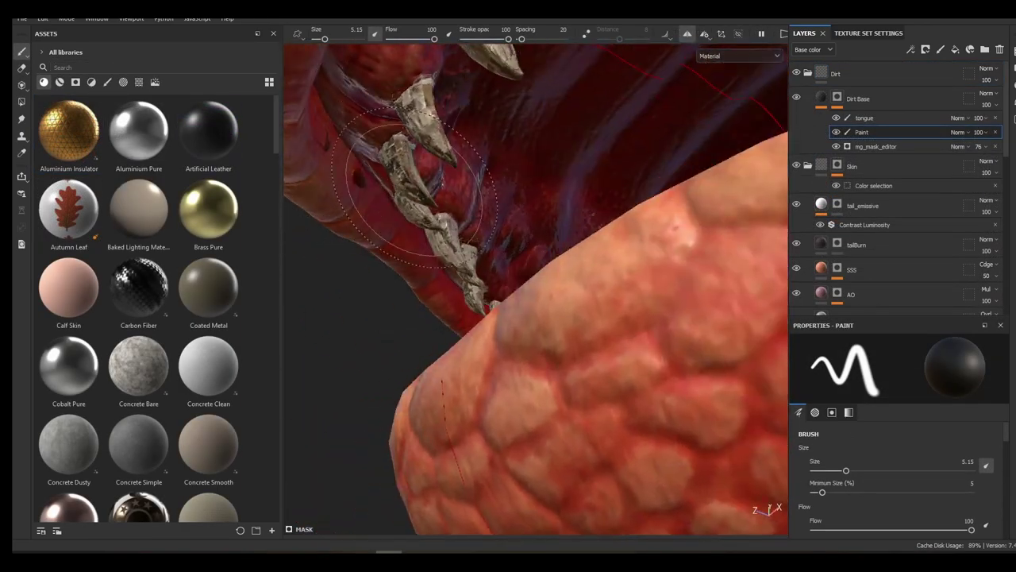
mouse_move(414, 188)
alt+mouse_down()
mouse_move(545, 252)
mouse_move(633, 238)
mouse_move(521, 254)
mouse_move(479, 319)
mouse_move(551, 272)
mouse_move(365, 238)
mouse_move(623, 323)
alt+mouse_up()
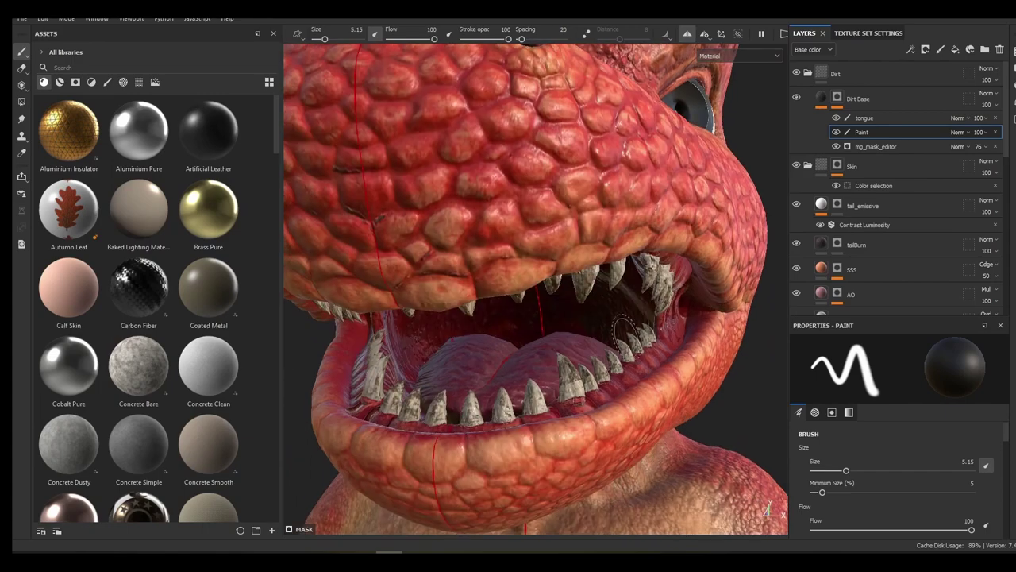
drag(789, 73, 829, 70)
click(784, 34)
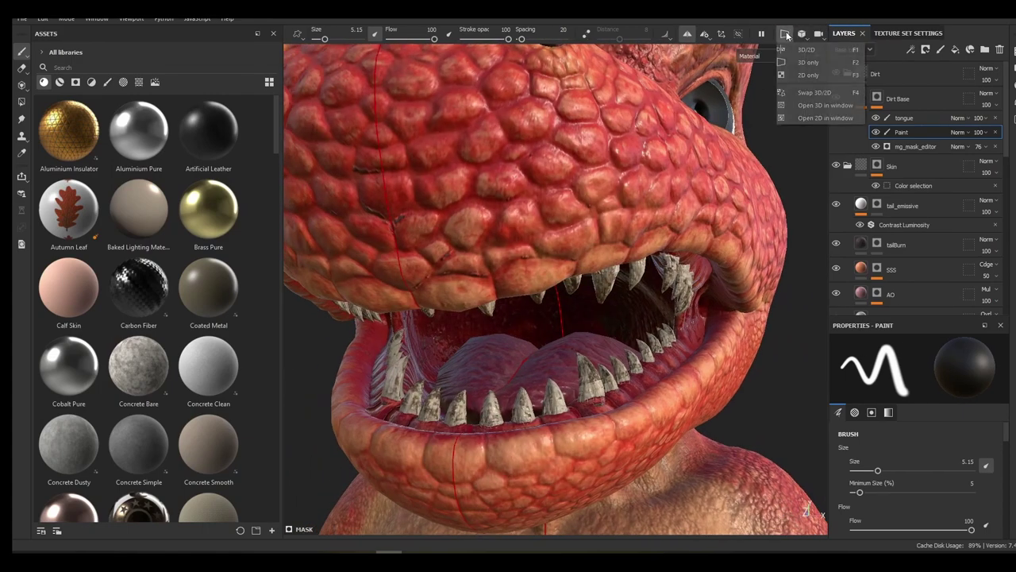
click(802, 49)
Paint on the Dirt Base mask over the mouth interior's UV island in the 2D view to remove the dirt patches
alt+middle_drag(819, 183, 695, 190)
scroll(694, 190, up, 3)
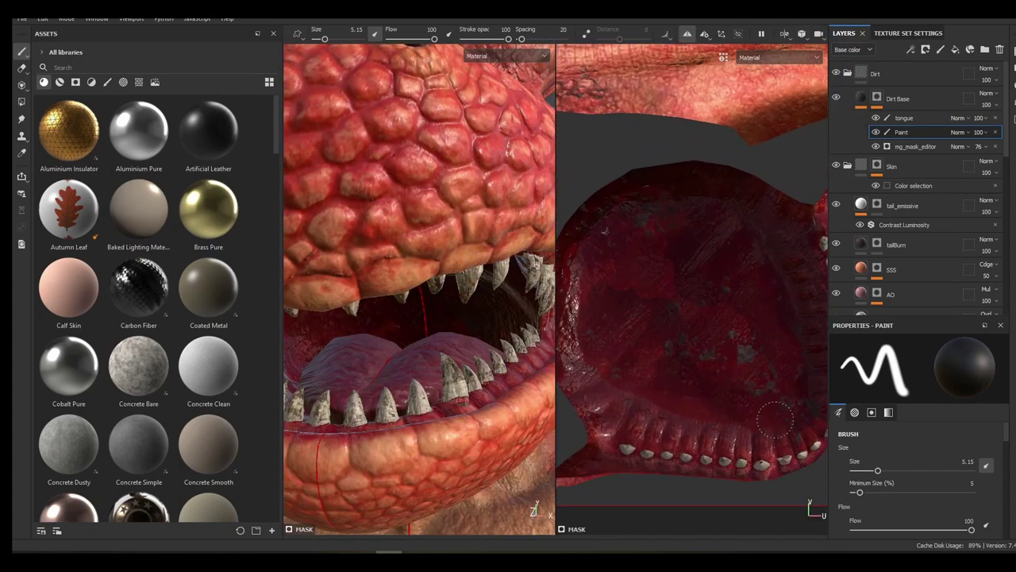
alt+middle_drag(666, 419, 721, 422)
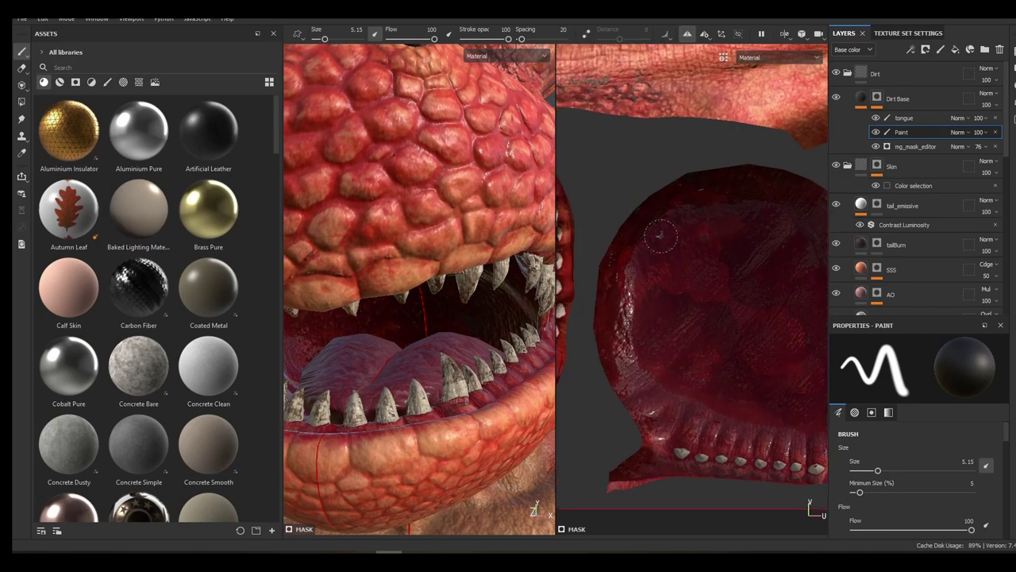
alt+middle_drag(755, 212, 701, 217)
right_click(701, 218)
drag(743, 312, 753, 313)
alt+middle_drag(756, 300, 699, 294)
alt+middle_drag(705, 404, 819, 347)
scroll(638, 223, down, 2)
alt+middle_drag(597, 191, 810, 226)
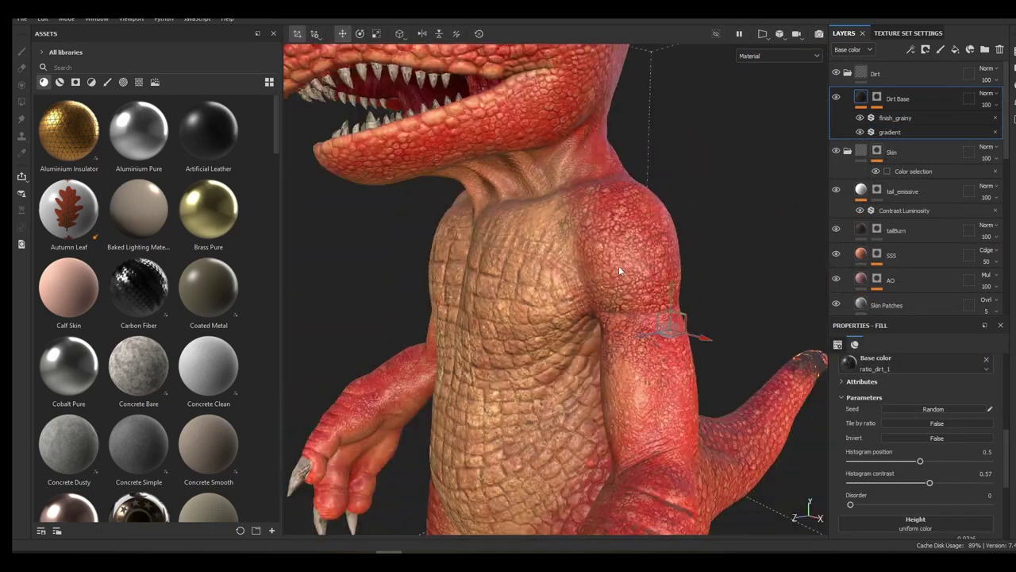
Frame the creature's head and upper body and display only the Roughness channel
alt+drag(621, 236, 638, 219)
scroll(643, 217, up, 3)
click(767, 56)
click(760, 122)
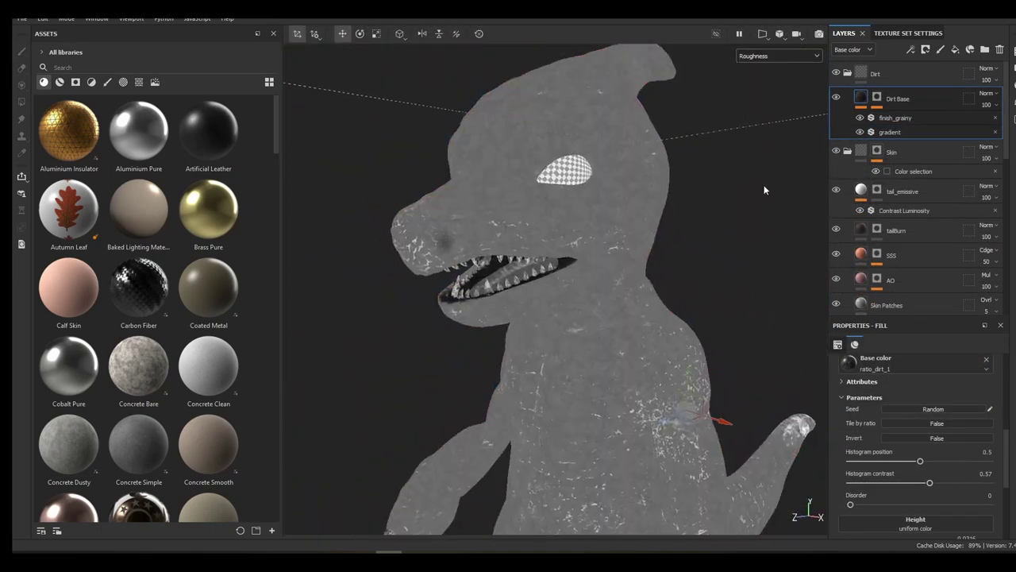
alt+drag(766, 190, 792, 202)
Add a fill layer named roughness directly above the base Skin fill, with only its rough channel enabled
scroll(885, 214, down, 5)
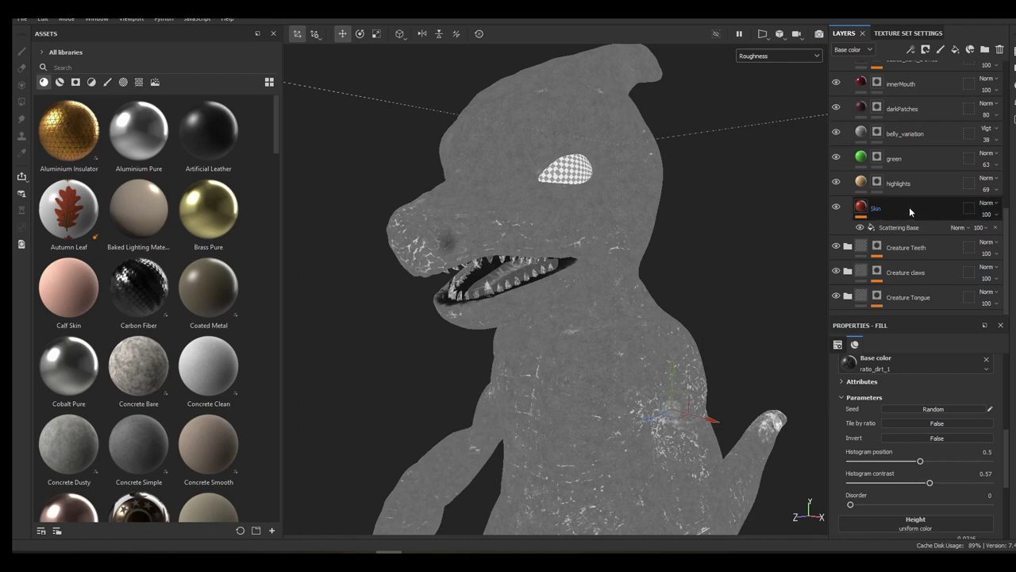
click(909, 206)
scroll(881, 397, up, 4)
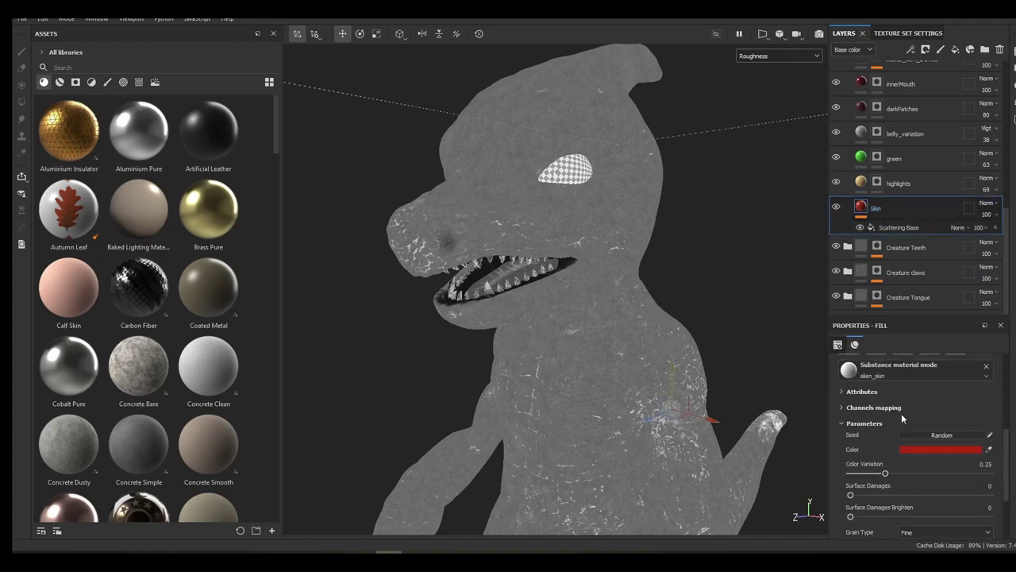
scroll(901, 413, up, 4)
alt+drag(698, 161, 725, 221)
scroll(891, 189, up, 4)
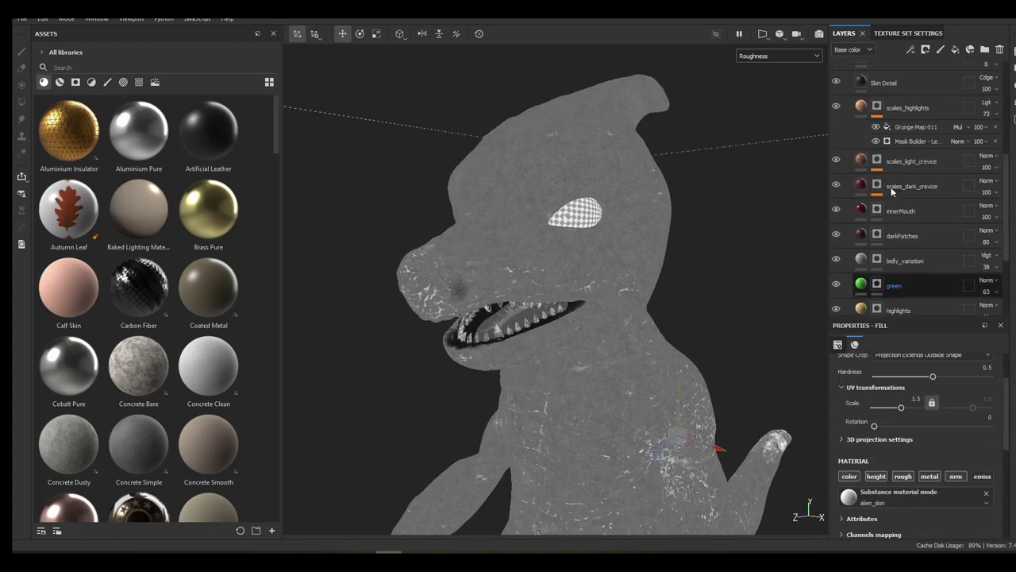
scroll(892, 191, down, 1)
click(955, 50)
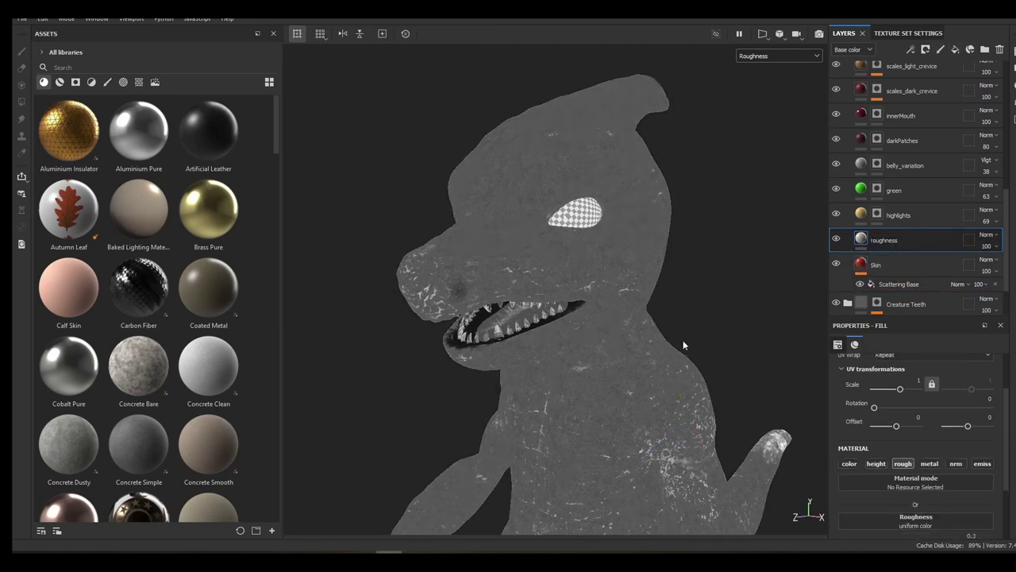
alt+drag(683, 344, 697, 342)
Limit the assets to textures and search them for "rough"
click(155, 82)
click(138, 81)
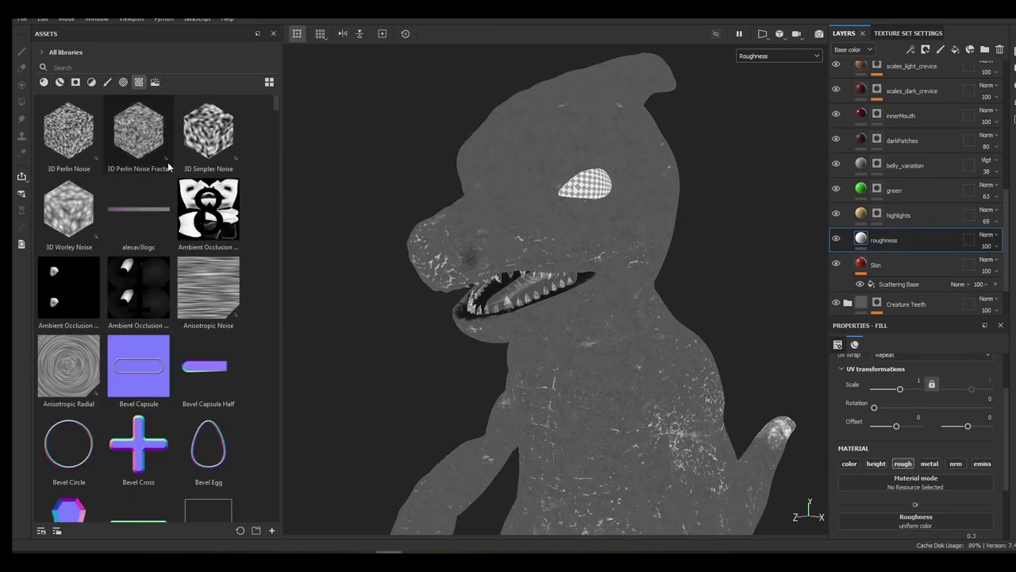
click(139, 68)
text(rough)
mouse_move(216, 153)
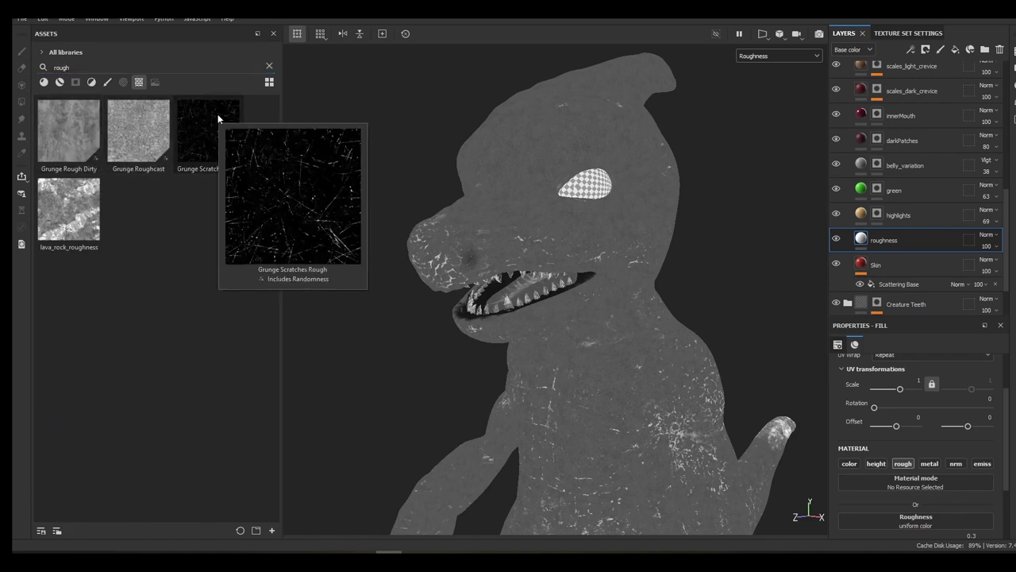
Search the texture assets for "noise"
double_click(73, 66)
key(BackSpace)
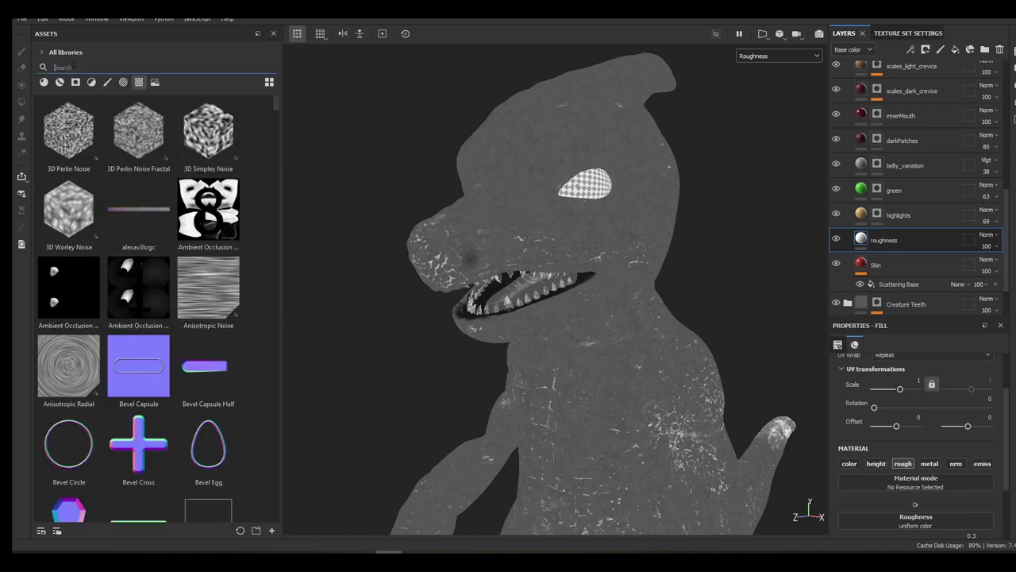
text(noise)
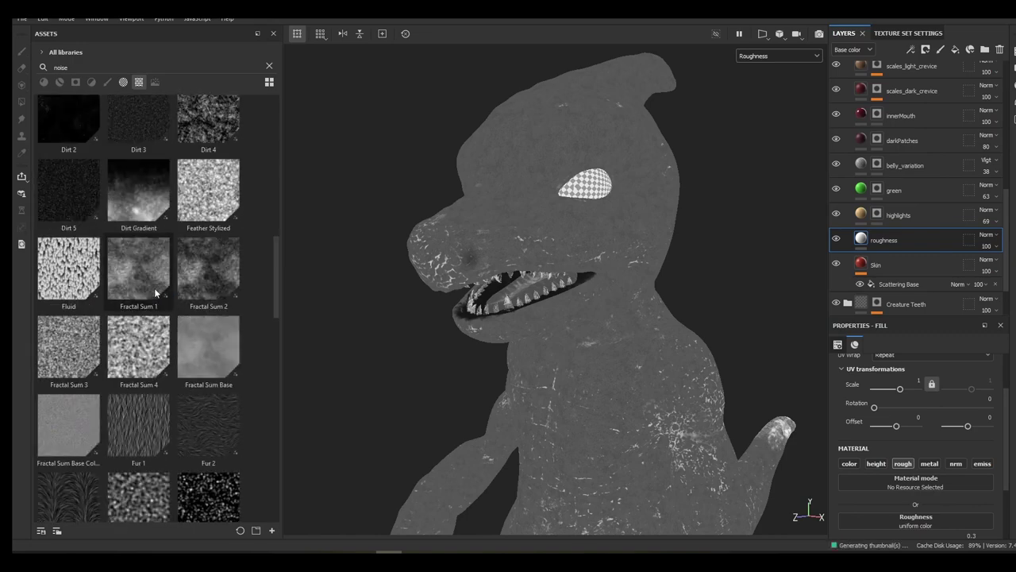
Use the BnW Spots 2 texture for the roughness layer's rough channel, with tri-planar projection at a scale of 5.46
drag(208, 288, 938, 519)
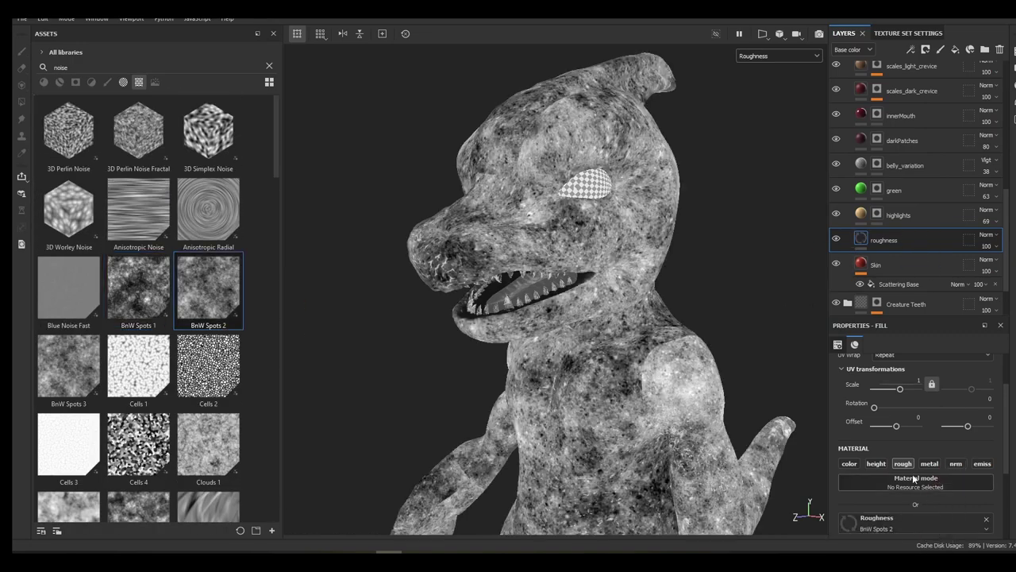
scroll(913, 474, up, 2)
click(904, 384)
click(897, 415)
scroll(895, 417, down, 1)
drag(900, 436, 904, 438)
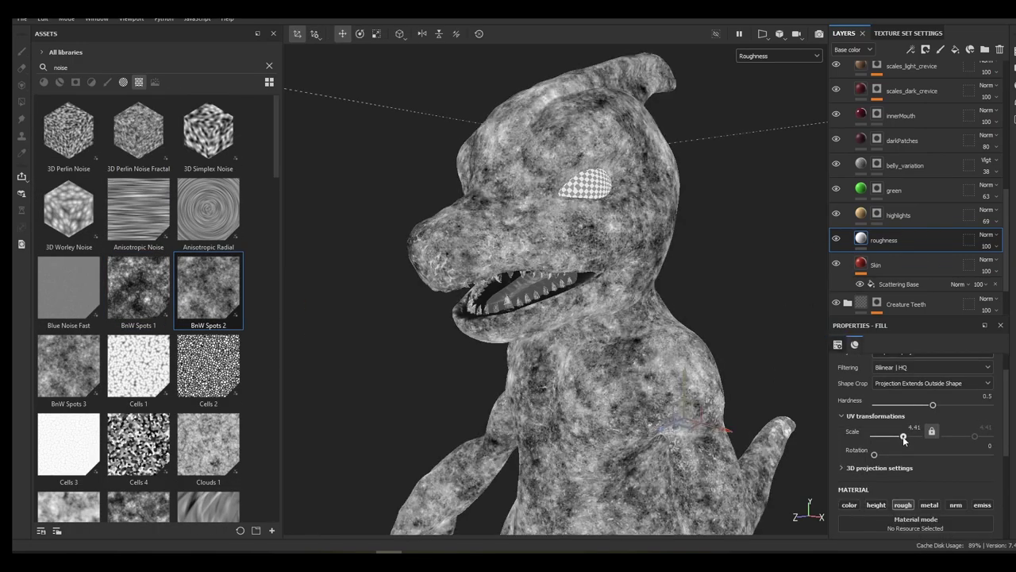
mouse_move(754, 254)
alt+right_down()
mouse_move(721, 328)
mouse_move(755, 243)
alt+right_up()
alt+middle_drag(755, 243, 798, 253)
Lower the roughness layer's opacity to 46 in the Roughness channel
click(986, 236)
click(923, 250)
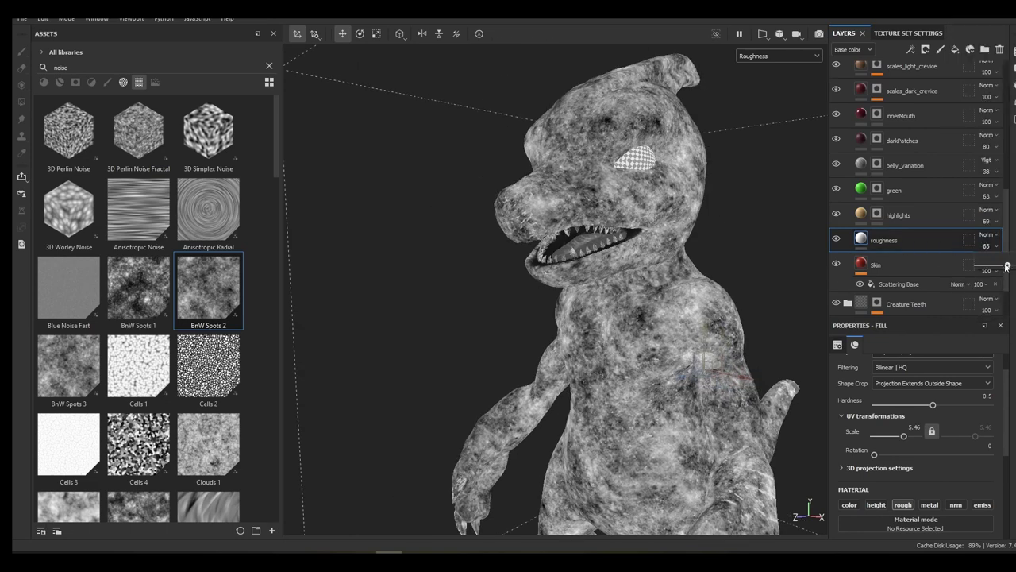
mouse_move(992, 247)
mouse_down()
mouse_move(975, 267)
mouse_move(1015, 266)
mouse_move(977, 265)
mouse_move(998, 265)
mouse_up()
click(994, 247)
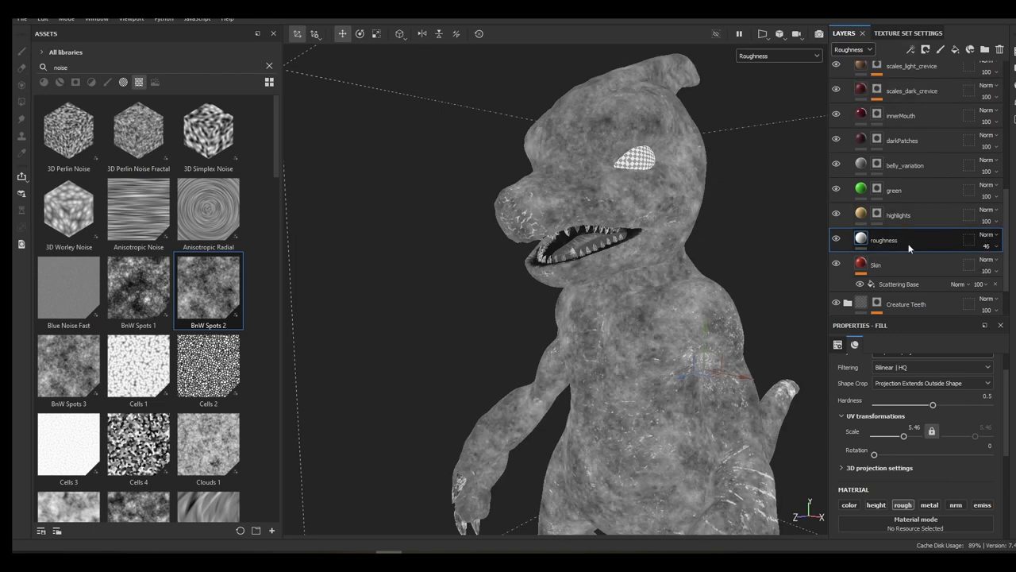
Add a Levels adjustment affecting the Roughness channel to the roughness layer and shift its midtone
click(921, 50)
click(930, 116)
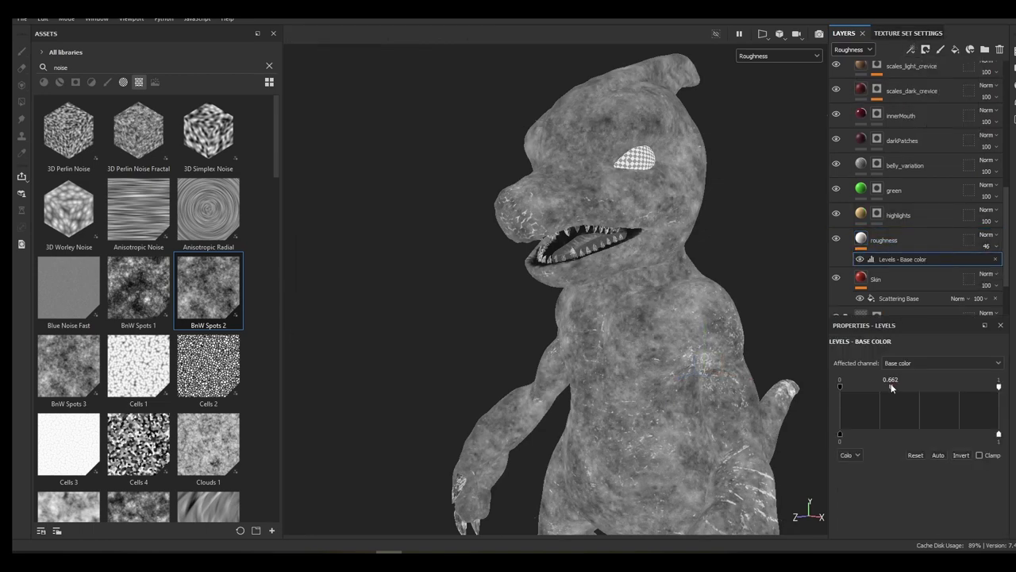
click(917, 363)
click(912, 397)
drag(919, 387, 881, 388)
Display the full material on the creature and set the roughness Levels midtone to 0.581
click(766, 56)
click(760, 81)
scroll(656, 200, up, 5)
alt+middle_drag(657, 199, 741, 341)
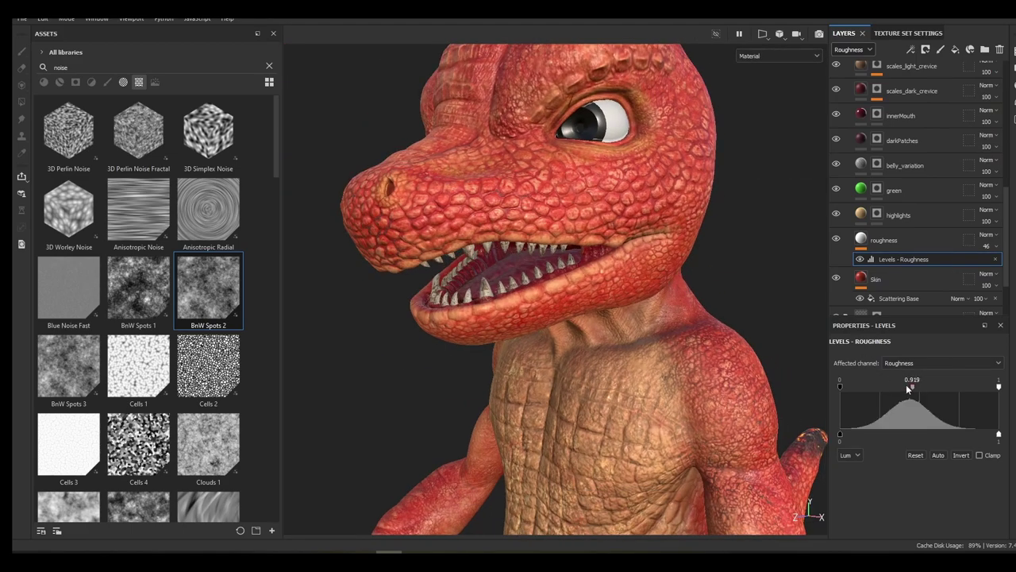
alt+drag(735, 137, 749, 180)
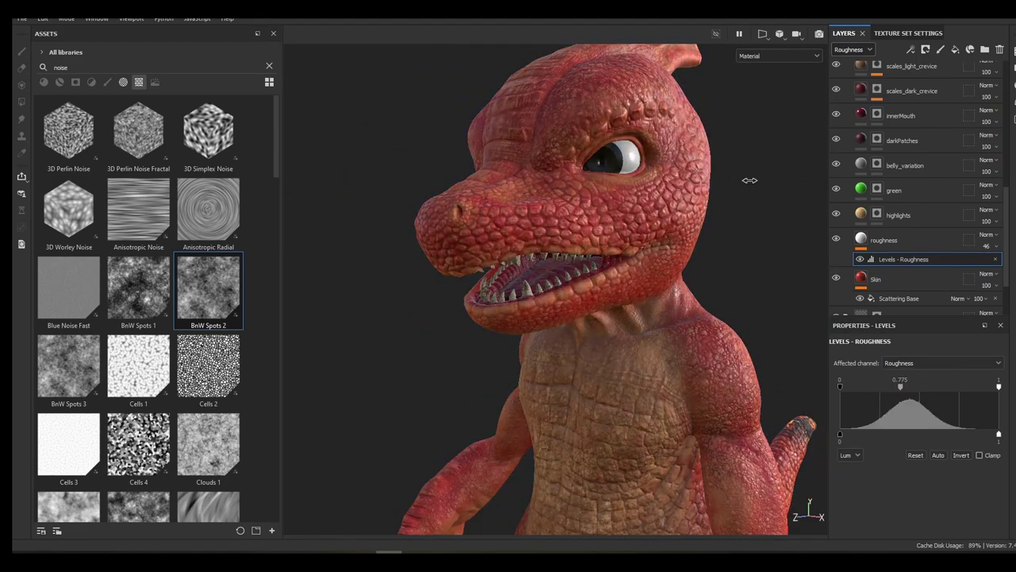
drag(880, 387, 885, 386)
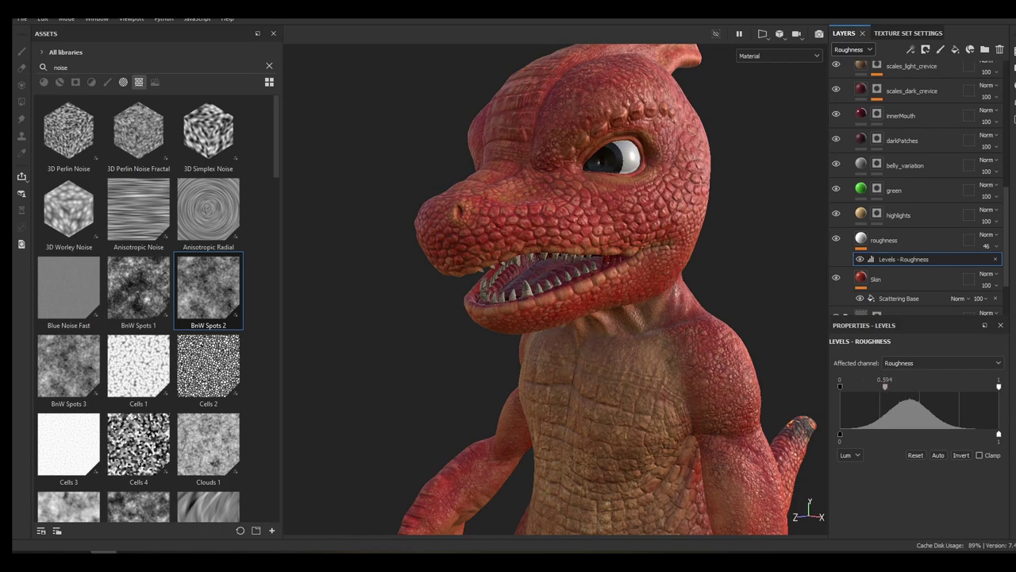
Display only the Normal+Height+Mesh channel and examine the scales around the mouth up close
click(751, 56)
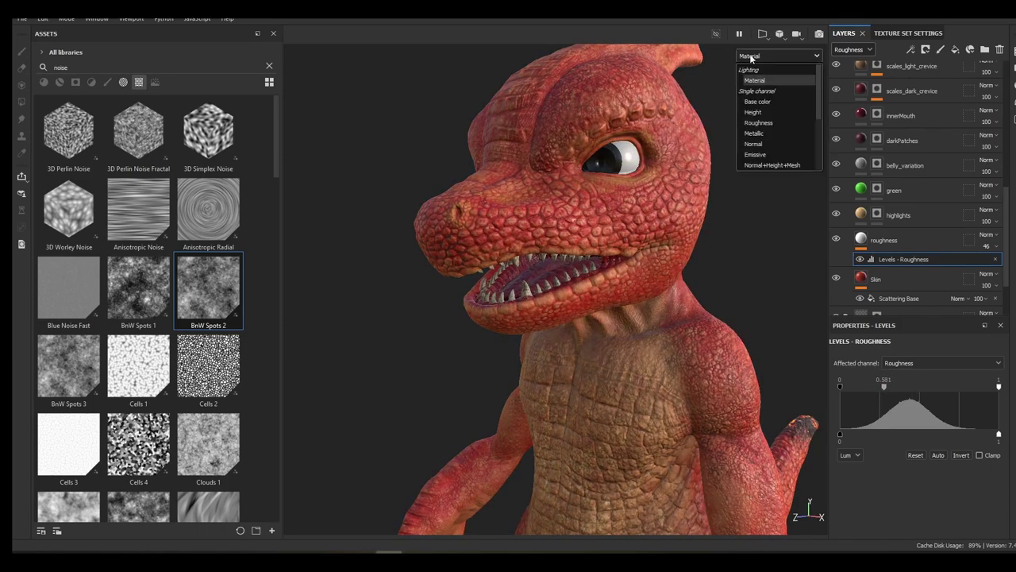
click(771, 165)
scroll(694, 215, up, 6)
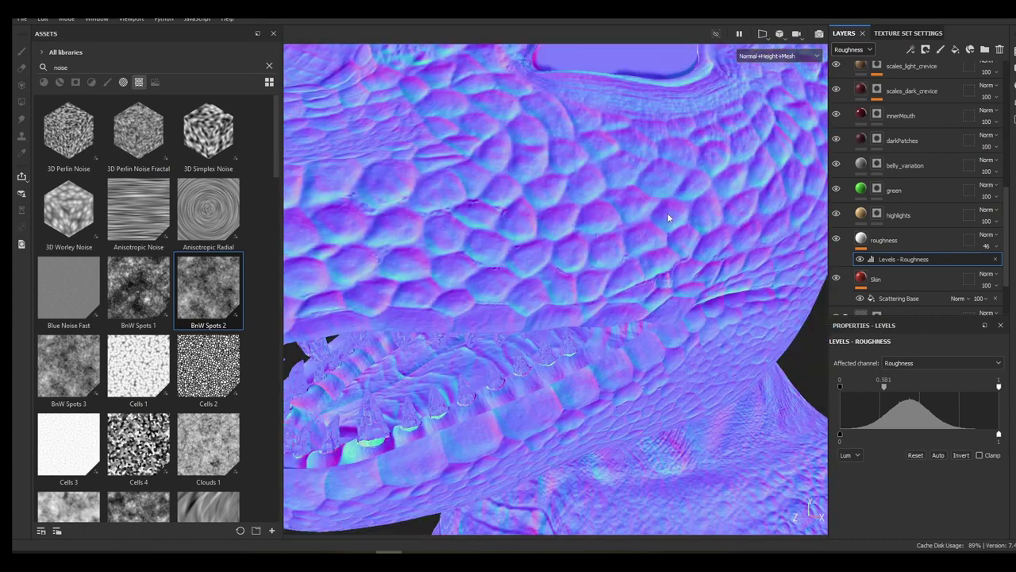
scroll(669, 220, down, 2)
click(883, 240)
scroll(874, 390, down, 5)
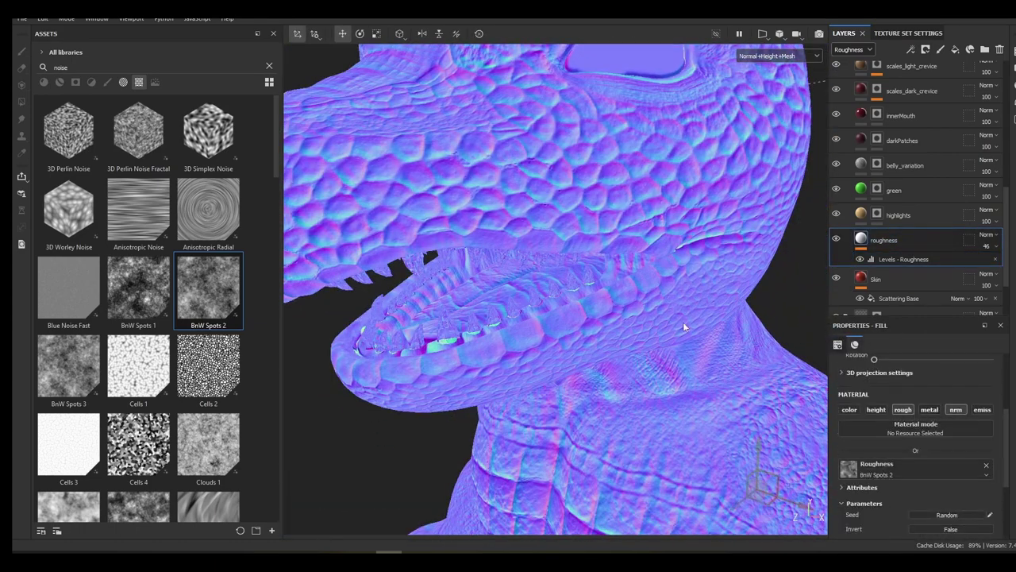
alt+drag(651, 278, 659, 298)
click(948, 411)
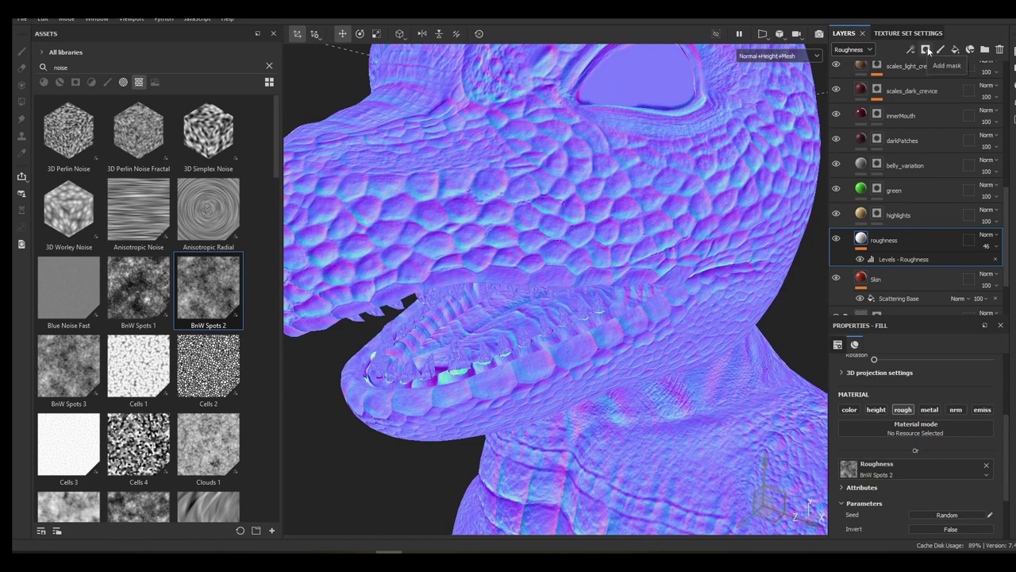
Add a fill layer named bump above roughness with only its height channel enabled, and clear the asset search
click(955, 50)
double_click(892, 237)
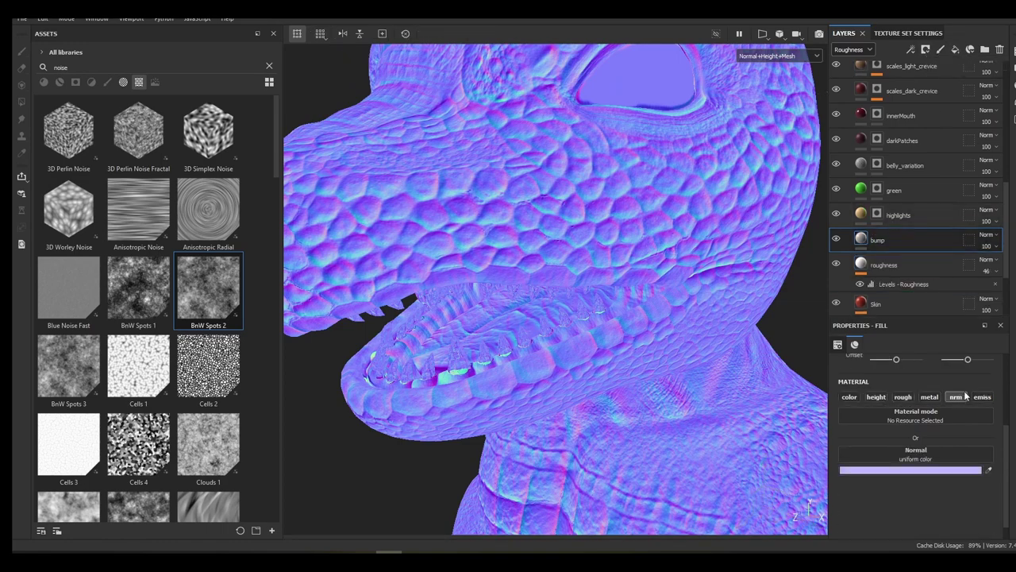
key(BackSpace)
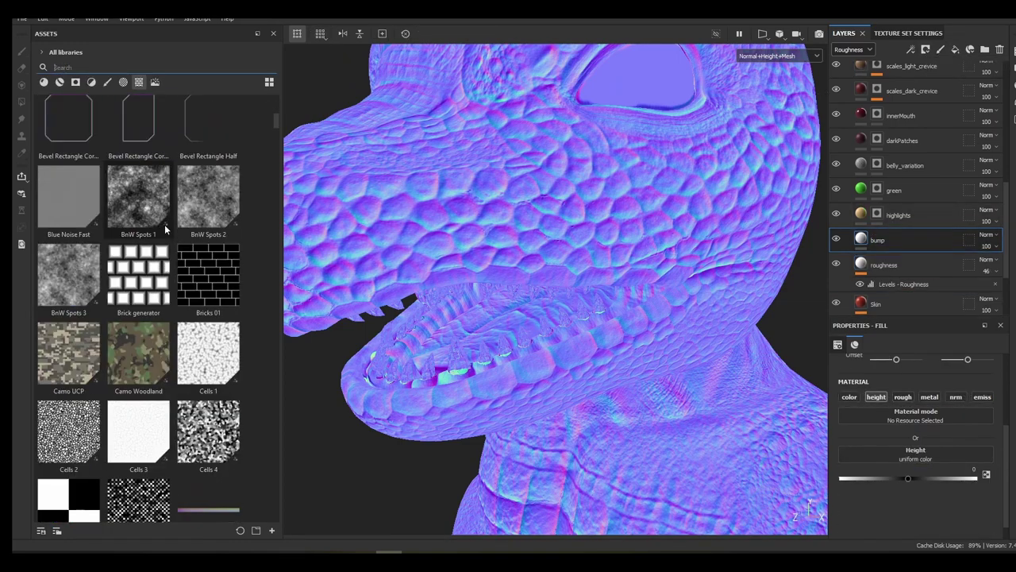
Use the Fractal Sum 1 texture for the bump layer's height, with tri-planar projection at a scale of about 15
scroll(165, 238, down, 10)
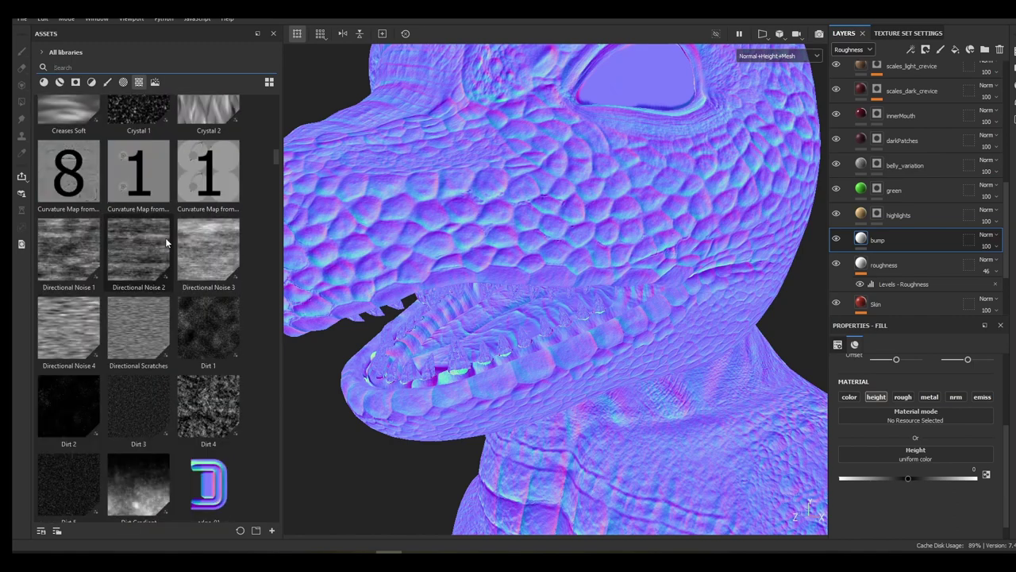
scroll(165, 237, down, 10)
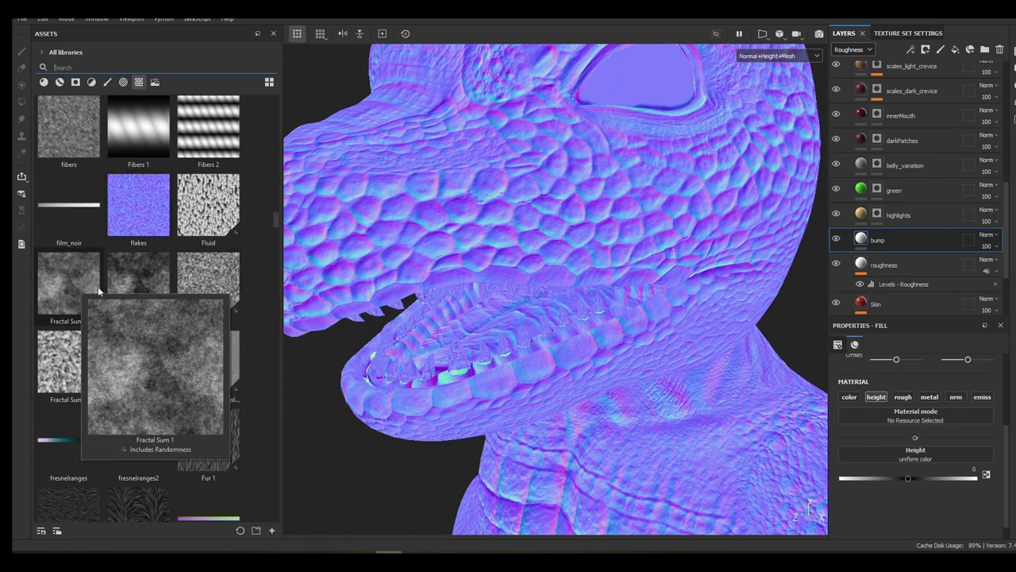
mouse_move(226, 341)
scroll(227, 342, down, 3)
scroll(159, 317, up, 3)
drag(68, 283, 912, 449)
click(906, 383)
click(905, 417)
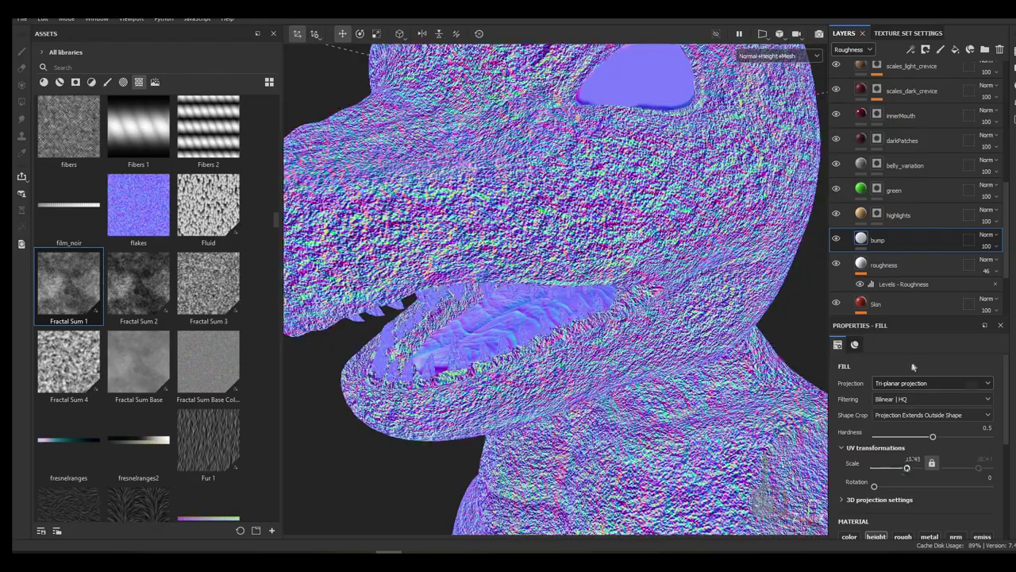
scroll(913, 375, down, 4)
mouse_move(920, 490)
mouse_down()
mouse_move(868, 491)
mouse_move(968, 493)
mouse_move(924, 493)
mouse_up()
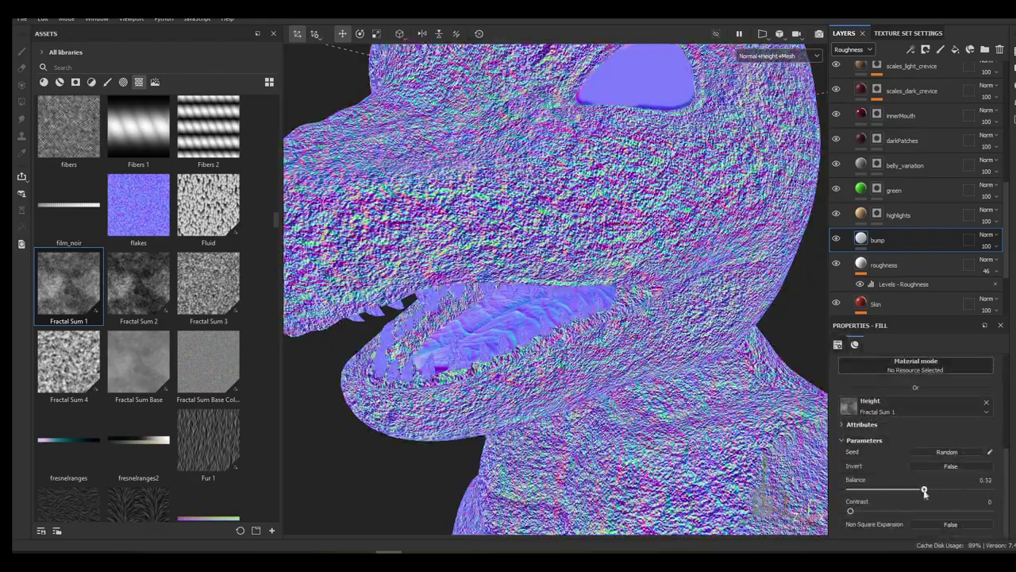
Switch the layer stack to the Height channel and lower the bump layer's opacity to 8
click(851, 49)
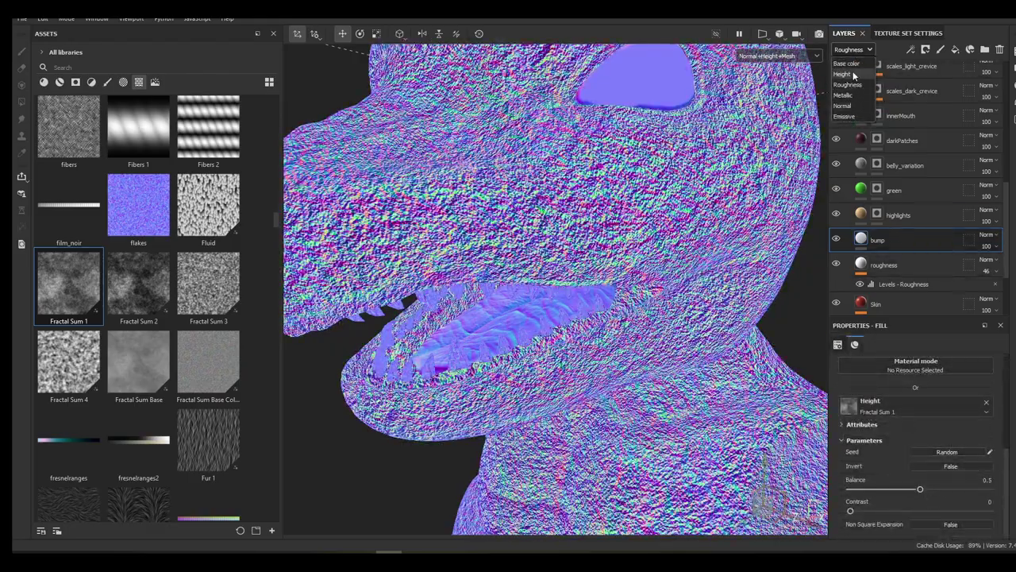
click(852, 75)
click(987, 235)
click(927, 251)
click(988, 246)
drag(1009, 270, 982, 267)
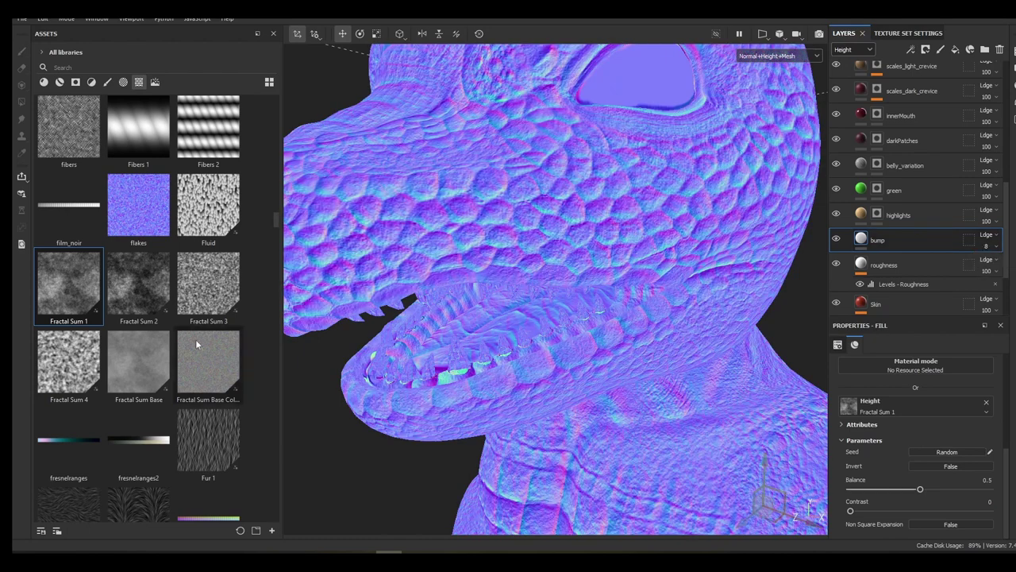
scroll(196, 339, down, 10)
scroll(243, 321, down, 5)
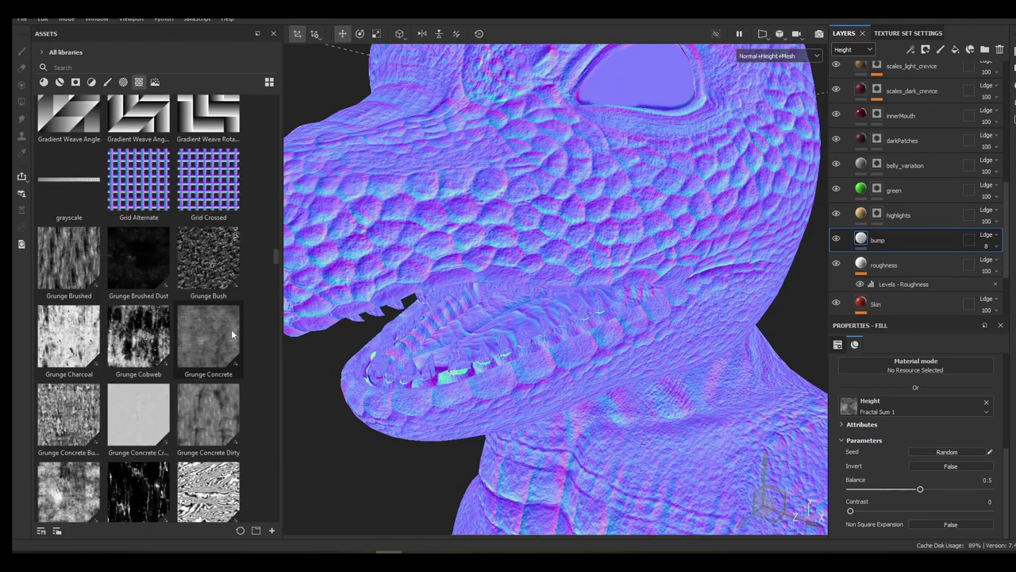
scroll(238, 397, down, 3)
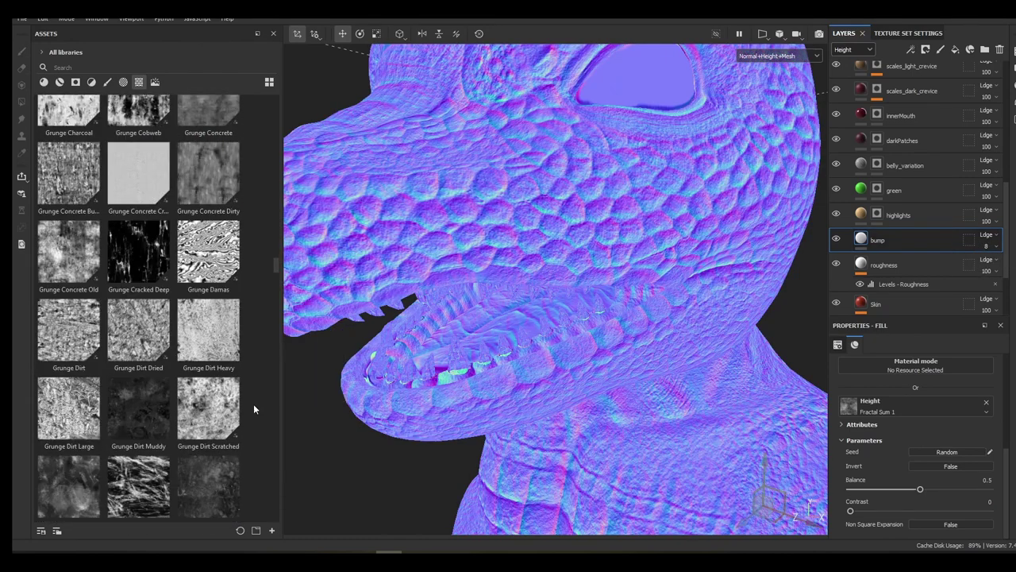
mouse_move(221, 413)
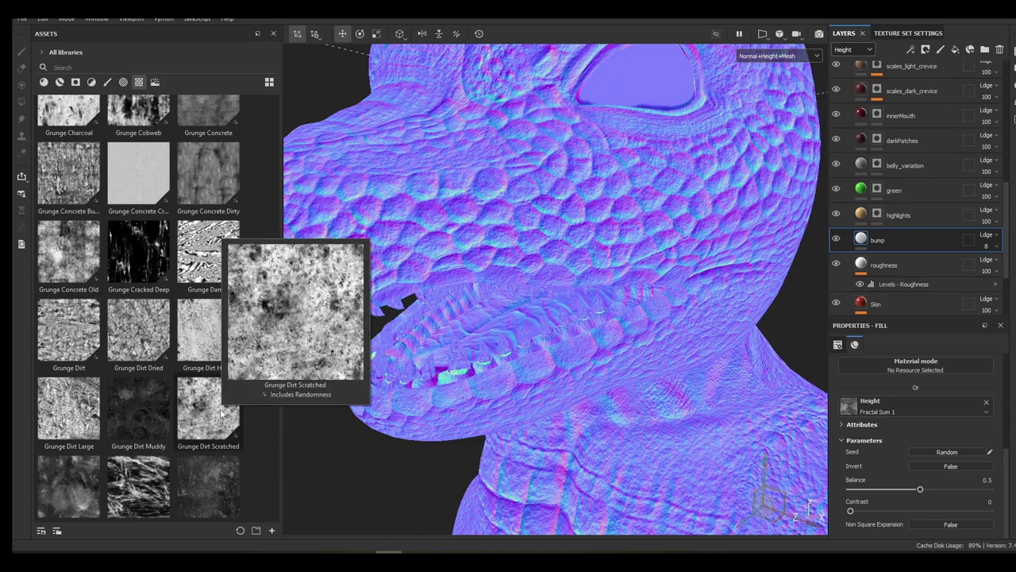
scroll(267, 436, down, 3)
Display the full material and fine-tune the bump layer's height opacity around 8
click(778, 55)
click(766, 65)
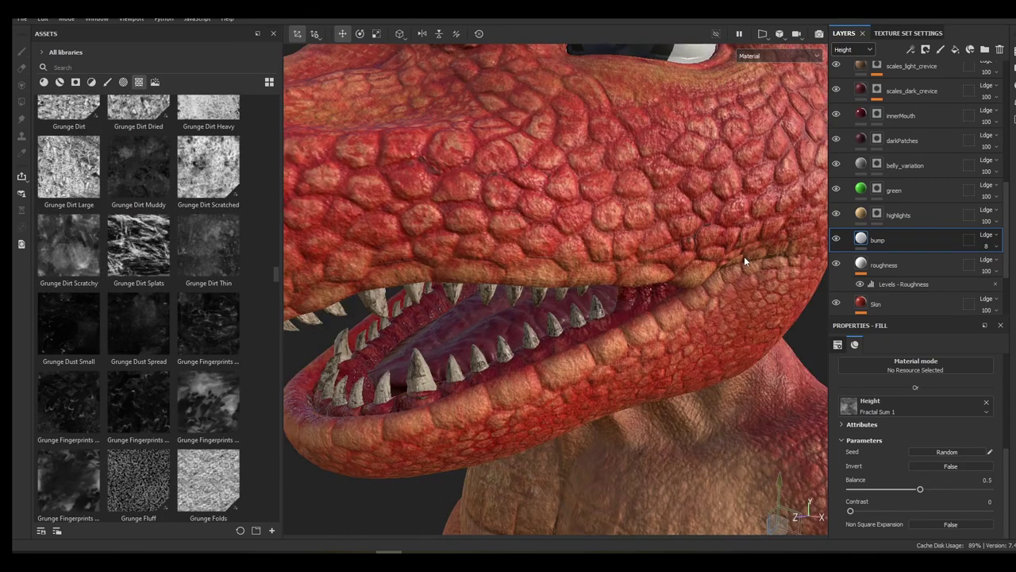
drag(985, 268, 978, 268)
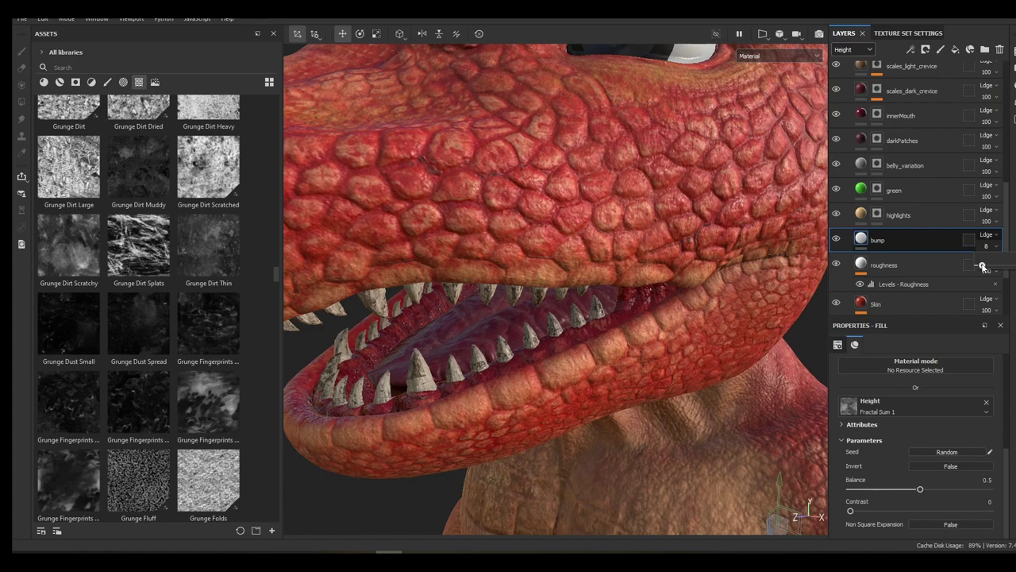
Increase the scale of the Grunge Scratches Rough texture on the scratches layer to make the scratches finer
scroll(690, 265, down, 4)
scroll(913, 236, up, 8)
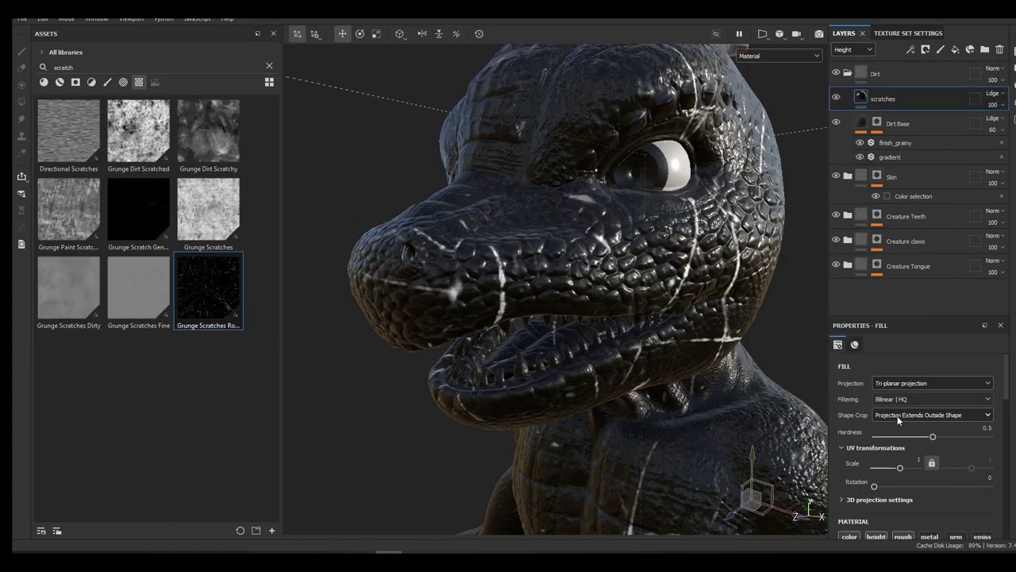
drag(895, 470, 905, 470)
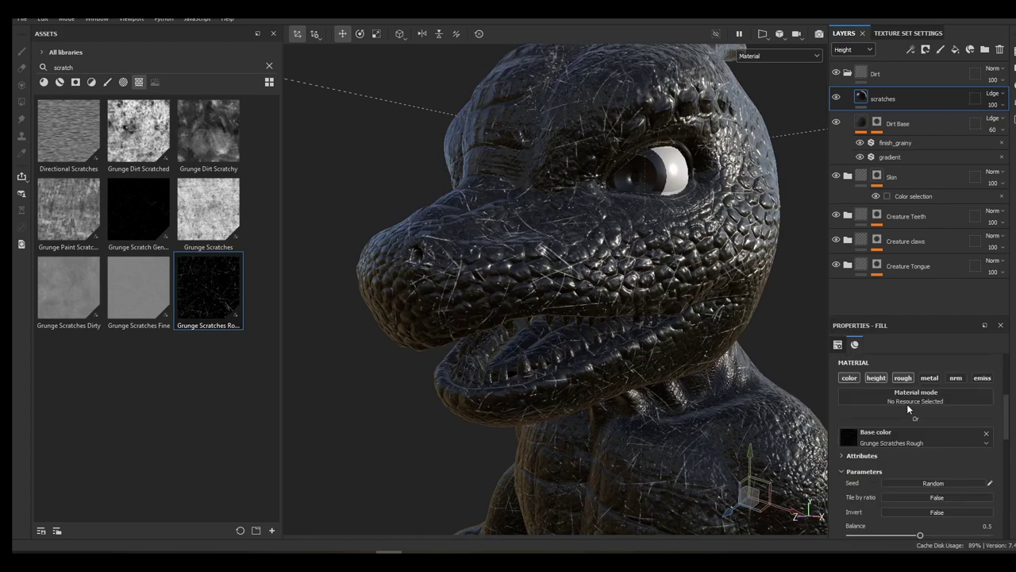
Set the scratches texture's Scratch Quantity to 0.33 and Scratch Width to 0.21, and reduce its Scratch Length
scroll(905, 402, down, 4)
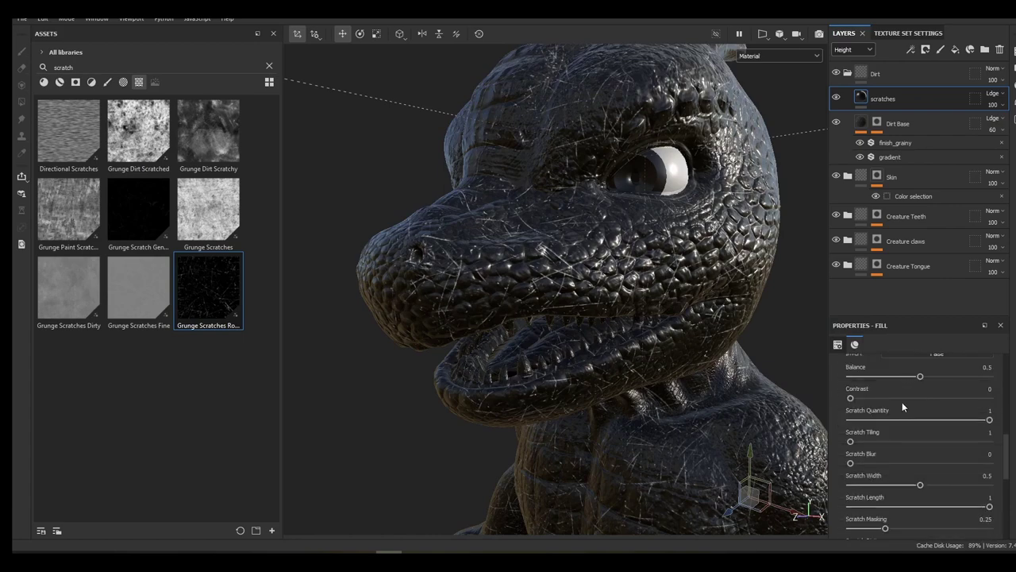
scroll(902, 401, up, 2)
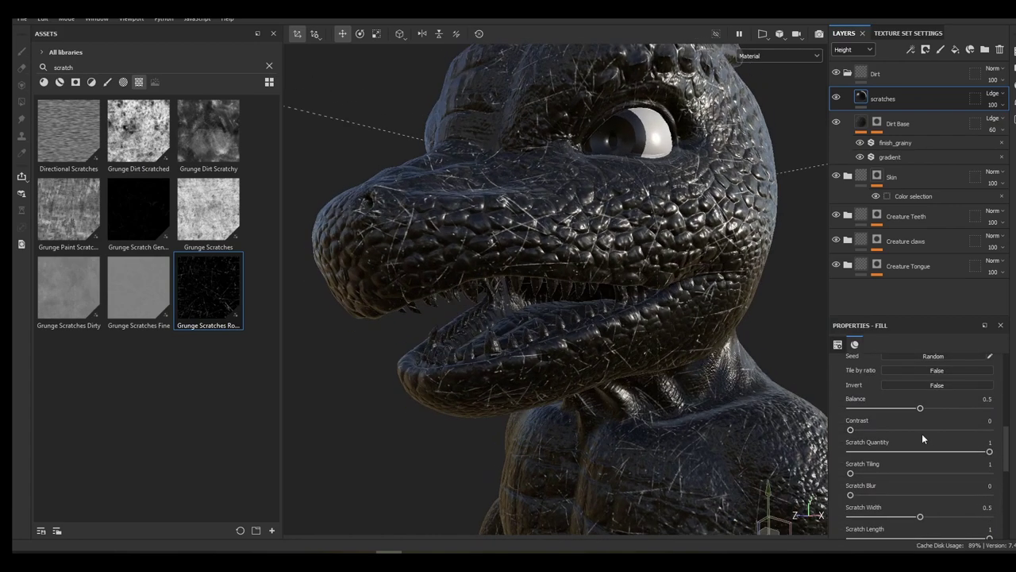
drag(989, 451, 912, 451)
drag(852, 474, 897, 453)
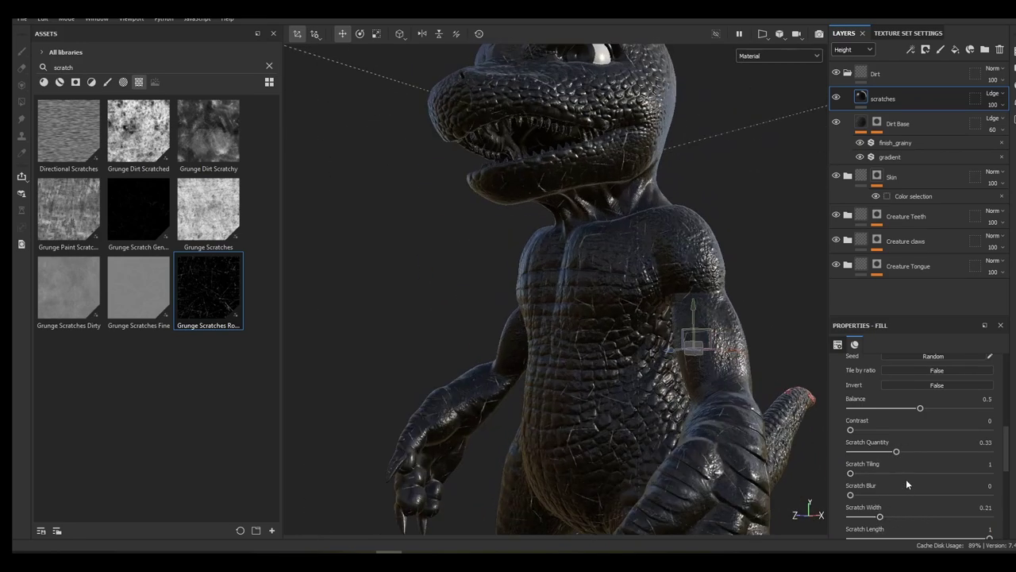
scroll(906, 478, down, 1)
drag(989, 506, 946, 502)
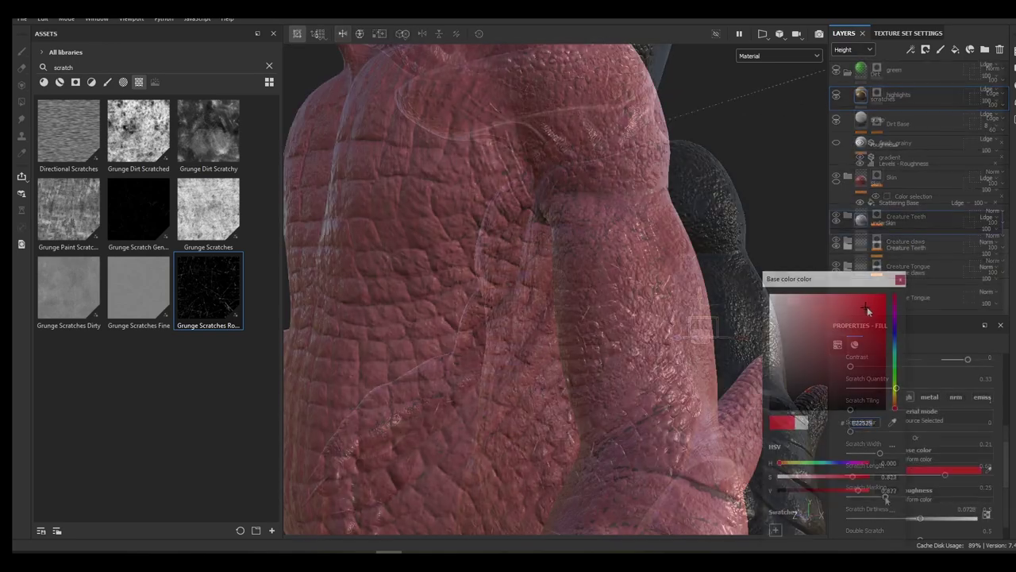
Change the underSkin layer's base color to a saturated bright red
drag(867, 306, 861, 311)
click(896, 407)
drag(895, 407, 895, 412)
click(866, 305)
click(900, 280)
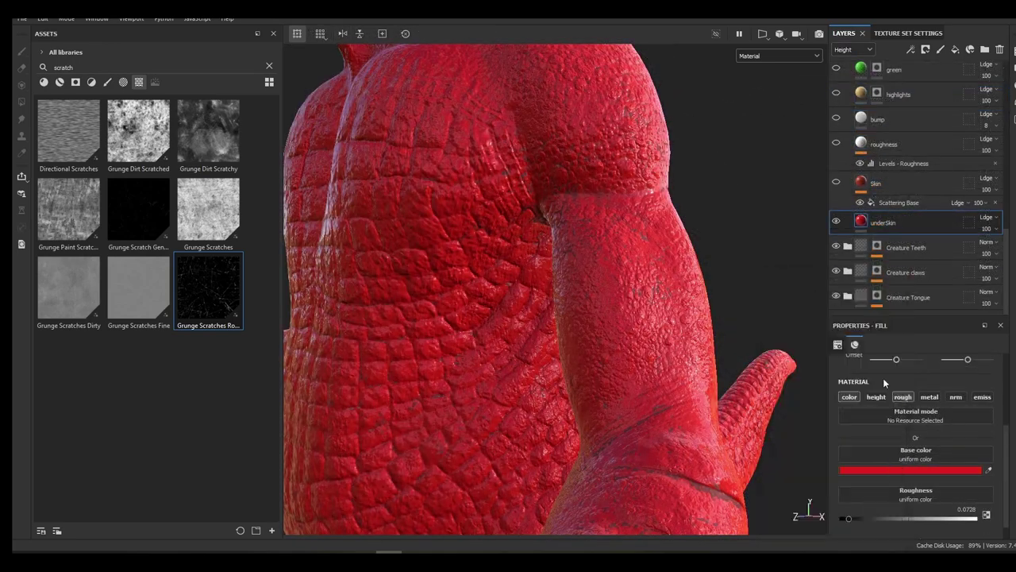
alt+drag(696, 309, 545, 259)
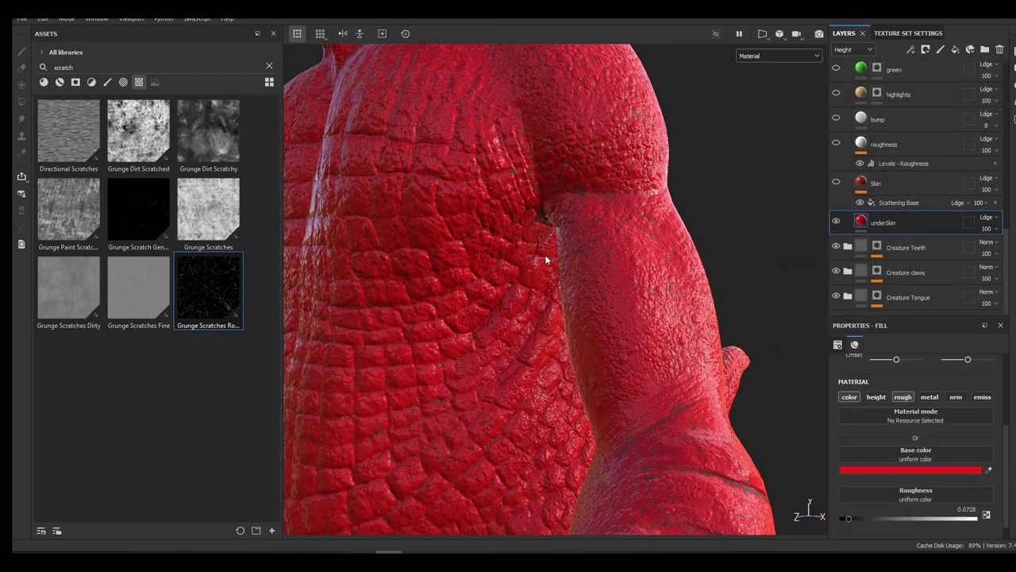
Show the Skin layer and add a black mask to it so the underSkin layer shows through
click(886, 184)
click(836, 183)
right_click(887, 187)
click(900, 22)
click(906, 203)
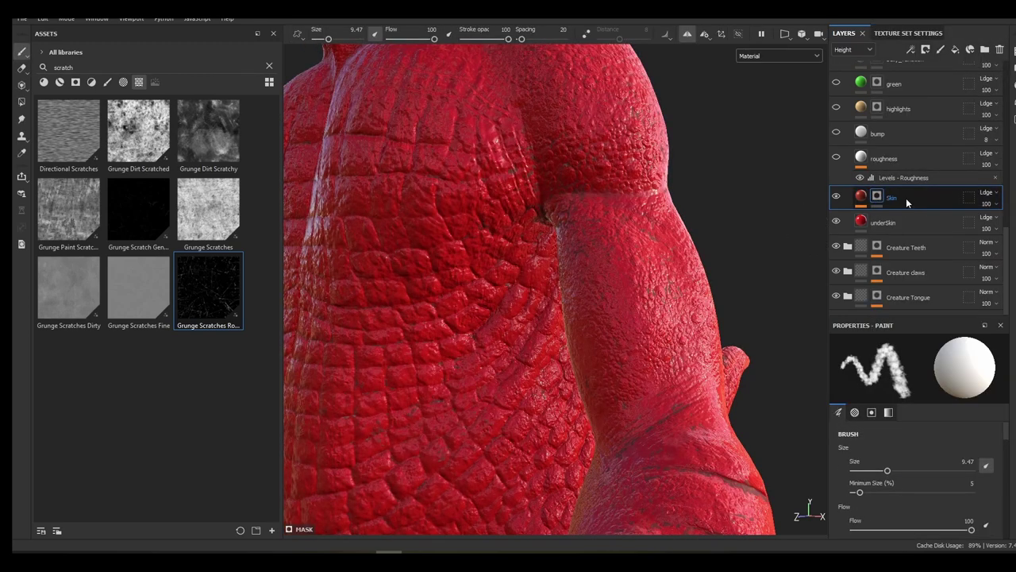
drag(899, 324, 899, 255)
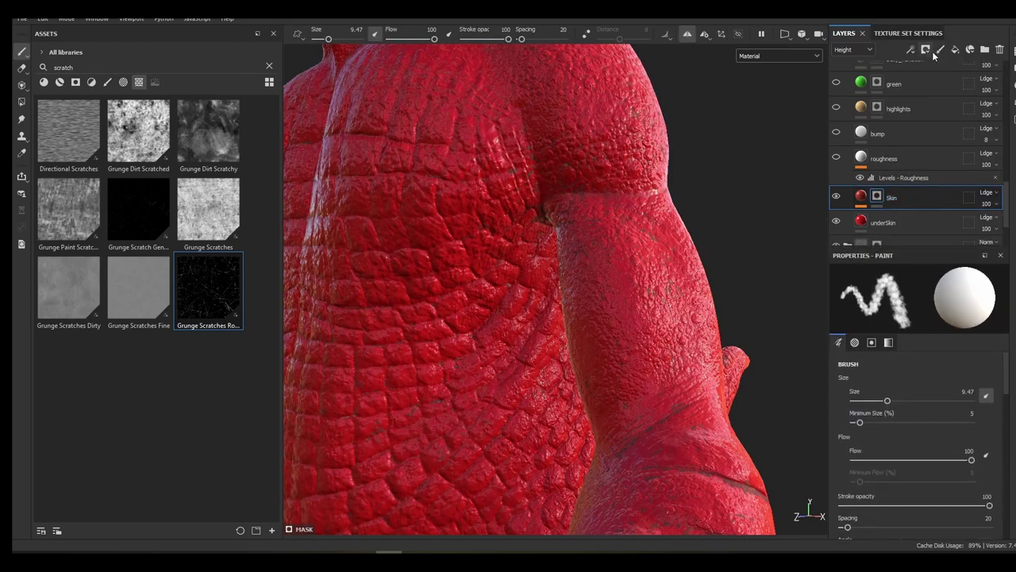
Add a fill to the Skin layer's mask, assign it the Grunge Scratches Rough texture and invert it
click(926, 50)
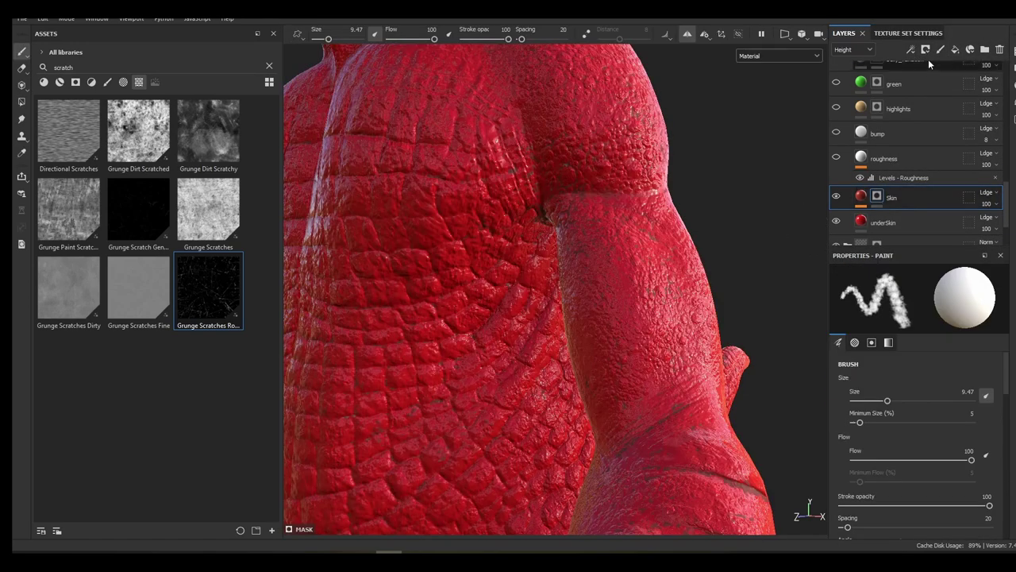
click(926, 51)
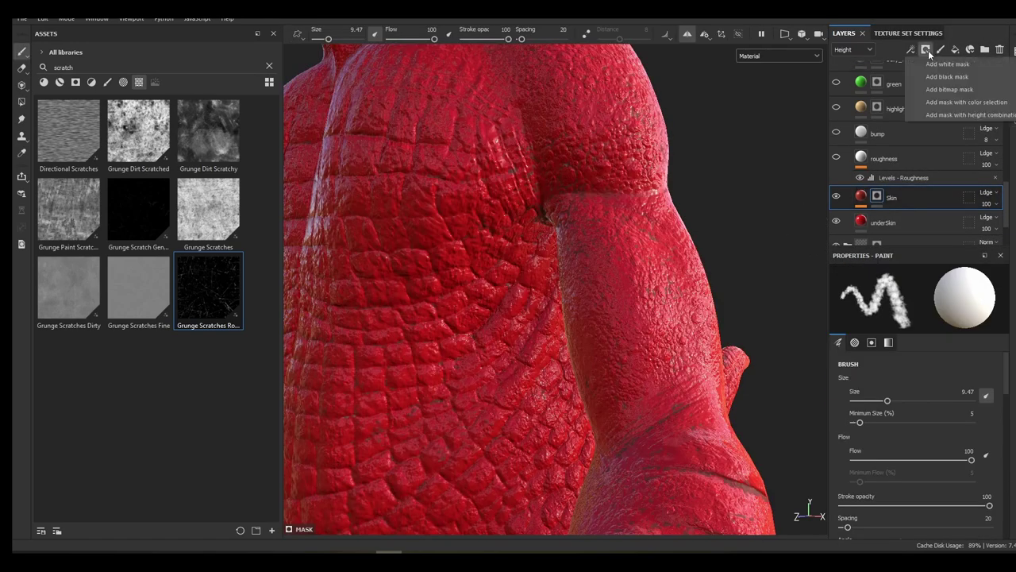
right_click(878, 199)
click(929, 366)
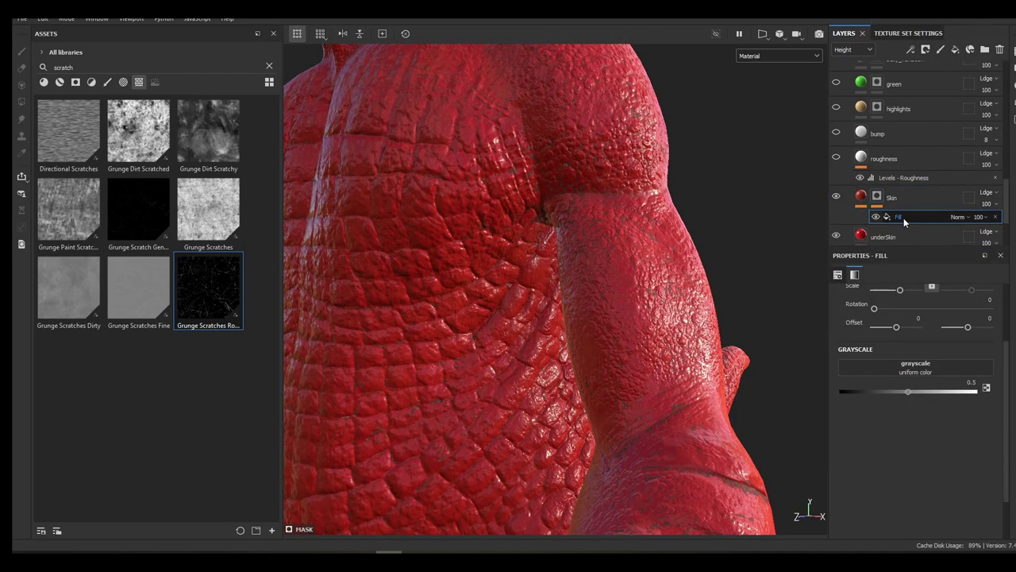
drag(257, 276, 917, 368)
alt+right_drag(631, 333, 633, 365)
click(932, 447)
Change the underSkin layer's base color to a pale pink
scroll(633, 366, down, 3)
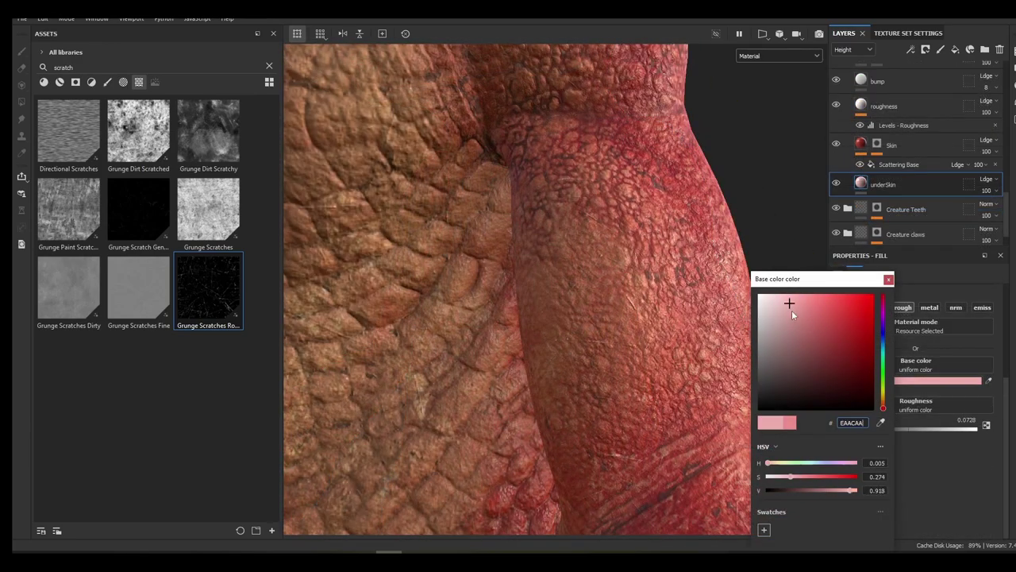
click(901, 384)
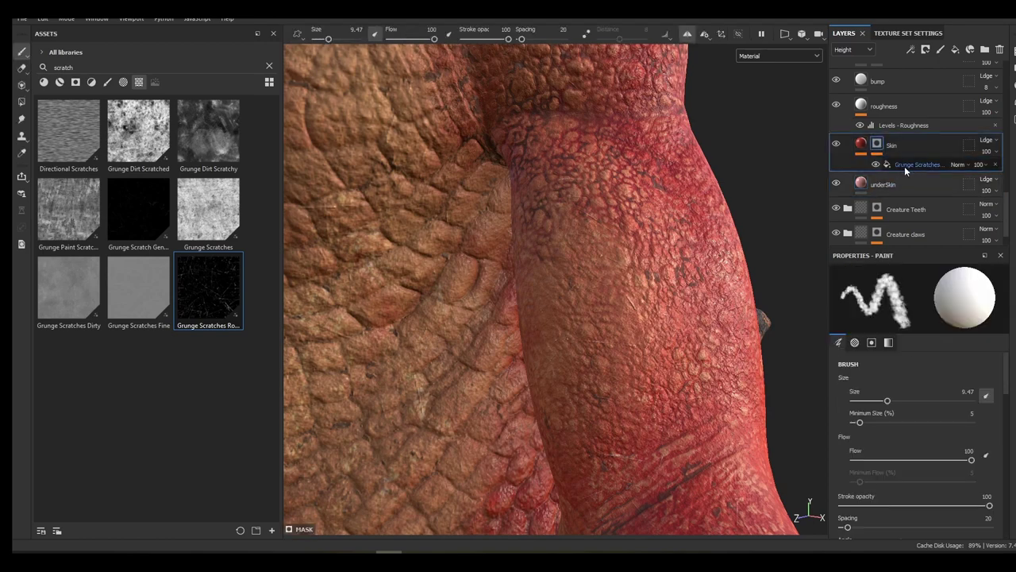
Set the Skin mask texture's Scratch Quantity to 0.59 and Scratch Length to 0.76, and increase its scale
scroll(920, 436, down, 1)
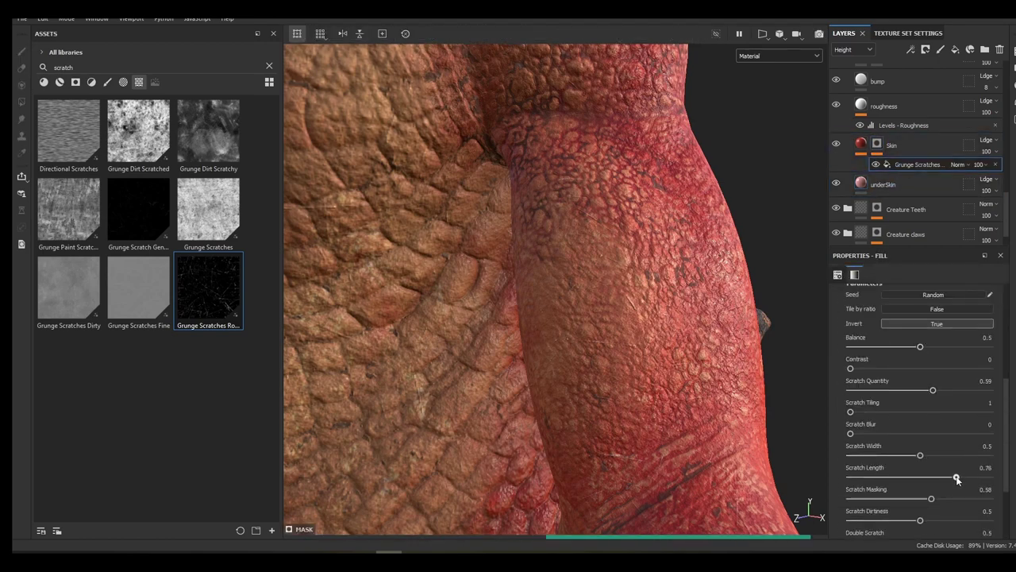
scroll(919, 411, up, 5)
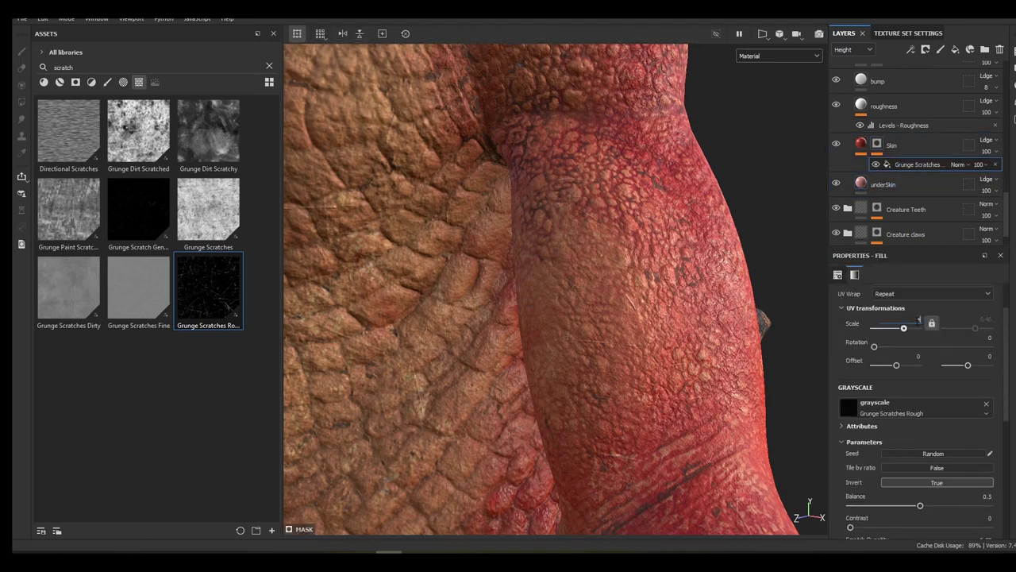
key(Return)
scroll(526, 249, down, 5)
Display the Normal + Height + Mesh view and examine the surface relief around the arm
alt+drag(508, 318, 766, 198)
scroll(585, 331, up, 3)
click(766, 56)
click(769, 165)
Try adding a height value to the underSkin layer through its height channel
click(884, 185)
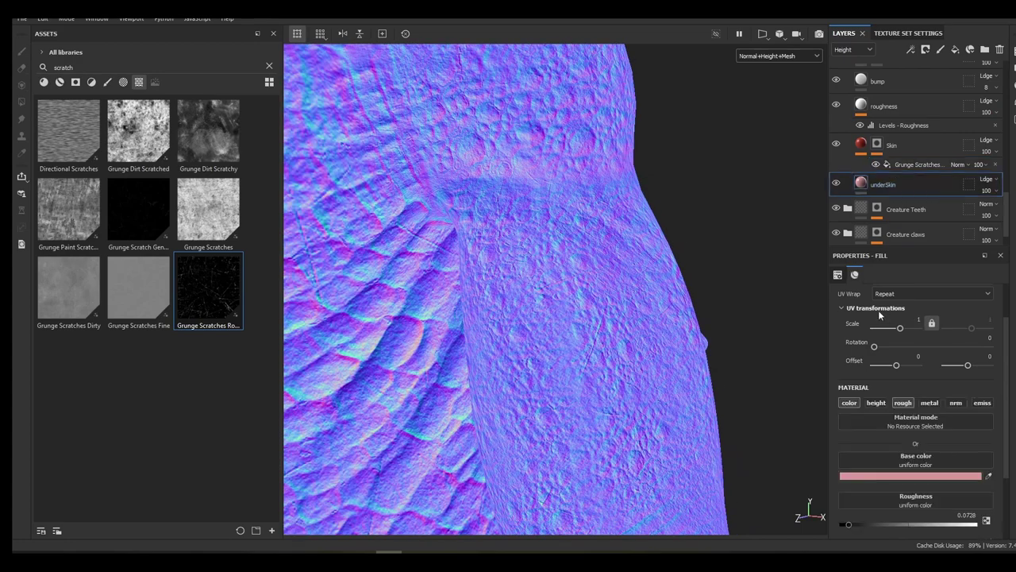
scroll(881, 317, down, 1)
click(875, 371)
scroll(858, 445, down, 2)
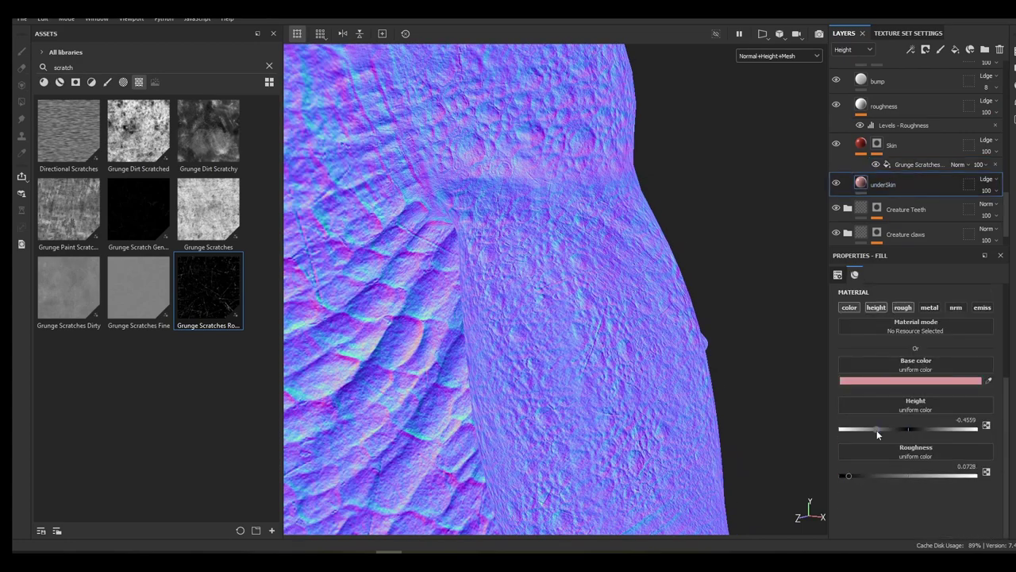
drag(876, 429, 851, 434)
mouse_move(940, 431)
mouse_down()
mouse_move(964, 433)
mouse_move(914, 433)
mouse_up()
click(876, 308)
Set the height of the Skin layer's Scattering Base fill to 0.2184
click(878, 144)
click(860, 144)
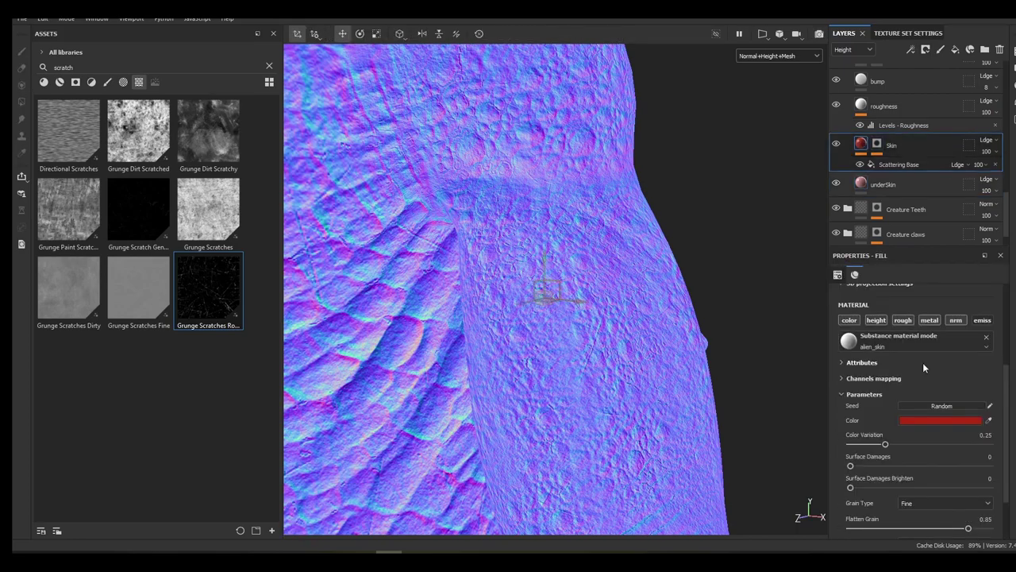
alt+drag(605, 273, 698, 294)
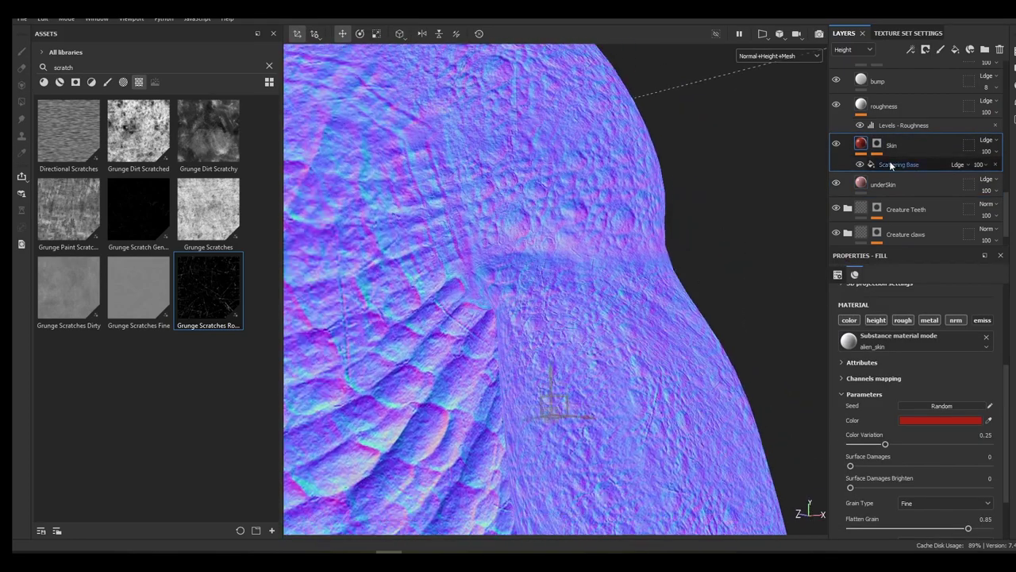
click(889, 163)
drag(877, 387, 922, 388)
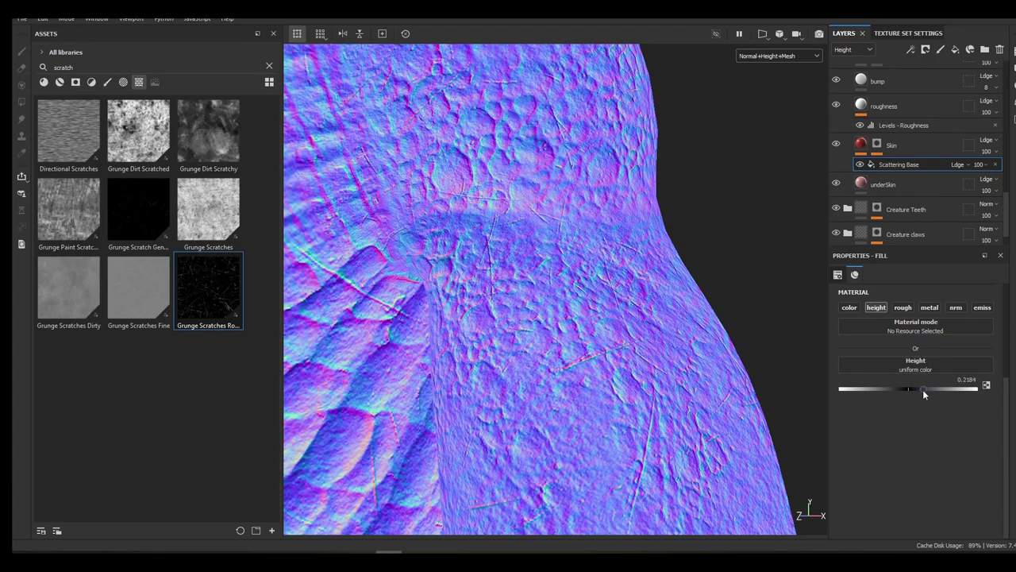
Return to the Material view and examine the scratches on the belly and arm
alt+drag(794, 365, 759, 60)
click(760, 60)
click(758, 77)
scroll(693, 260, up, 4)
alt+drag(694, 260, 637, 221)
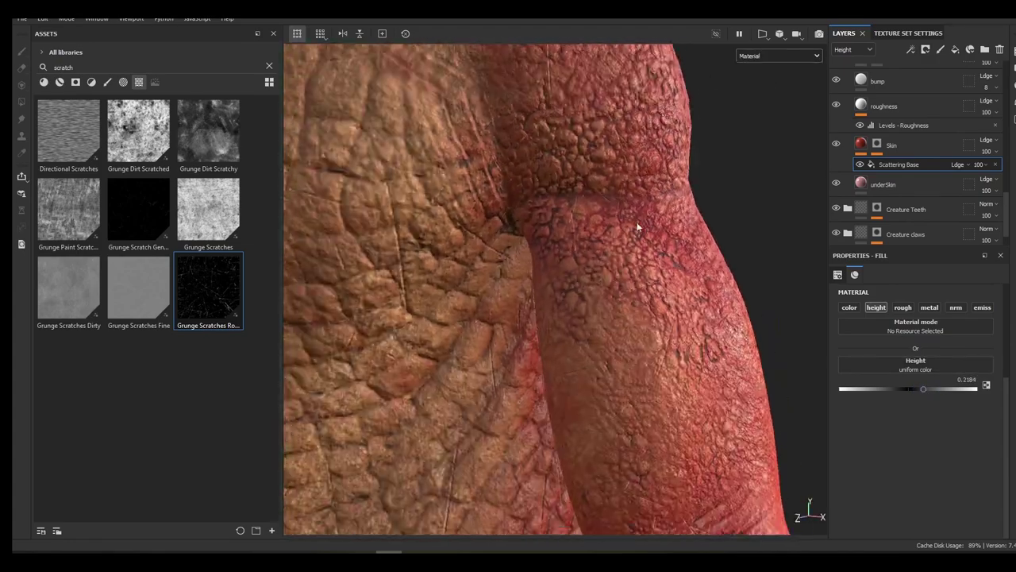
Try enabling the color channel on the Skin layer's Scattering Base fill
click(849, 307)
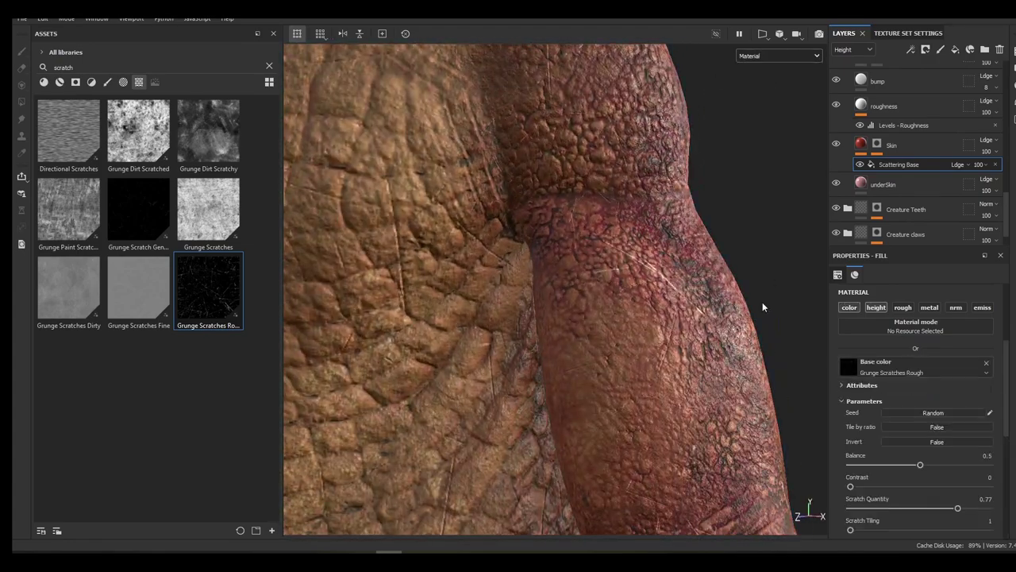
alt+drag(762, 306, 712, 298)
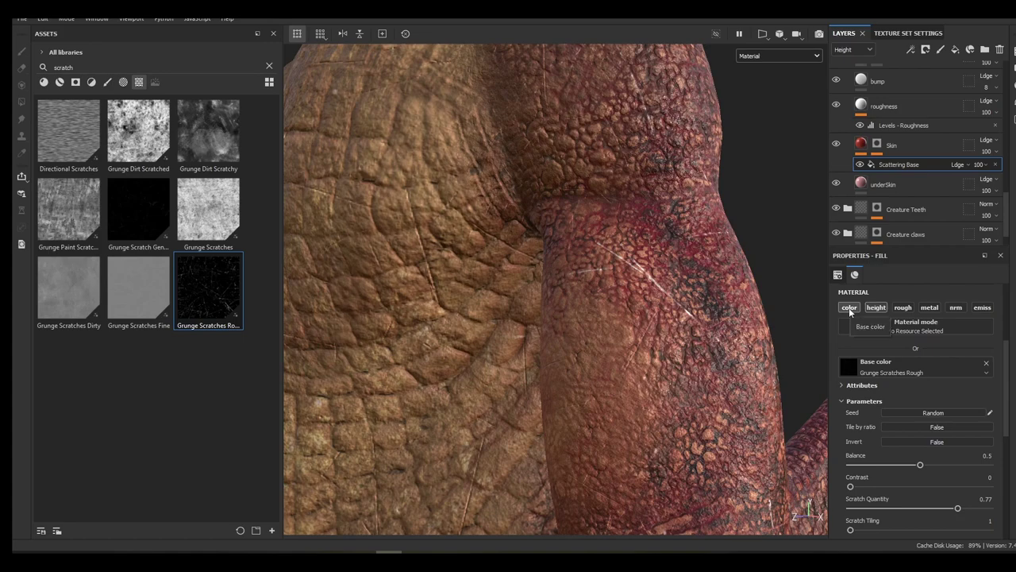
click(849, 309)
click(853, 309)
click(852, 310)
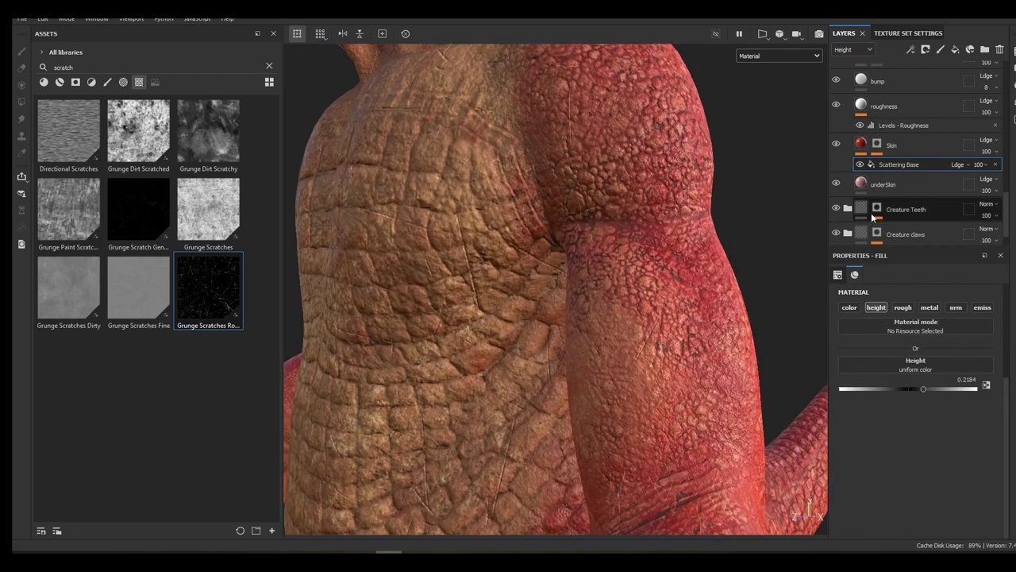
Change the underSkin layer's base color to a near-white tone
click(883, 185)
click(887, 380)
click(877, 402)
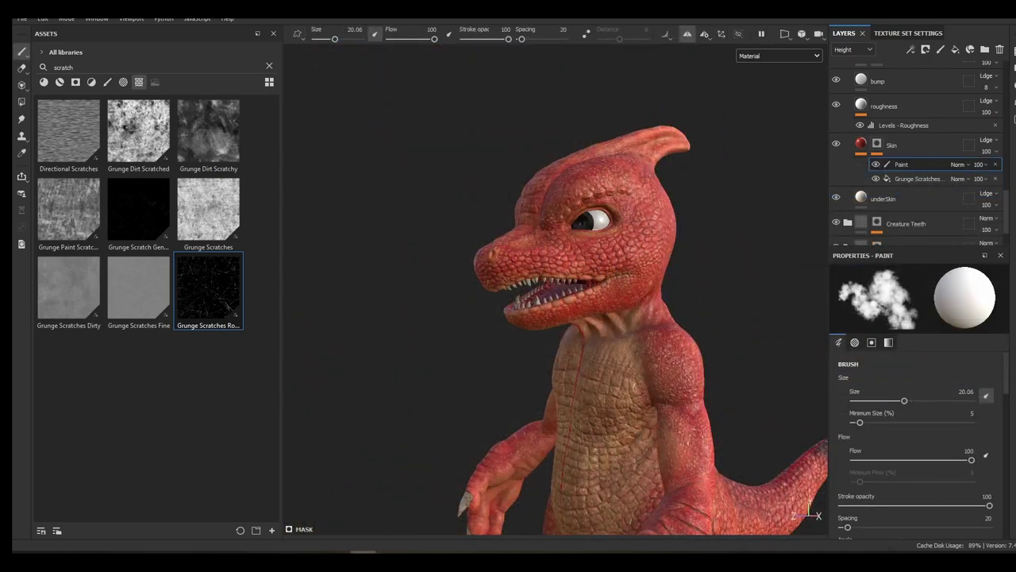
Set the environment map to Cave Entry Forest and frame the creature's open mouth
scroll(751, 208, up, 3)
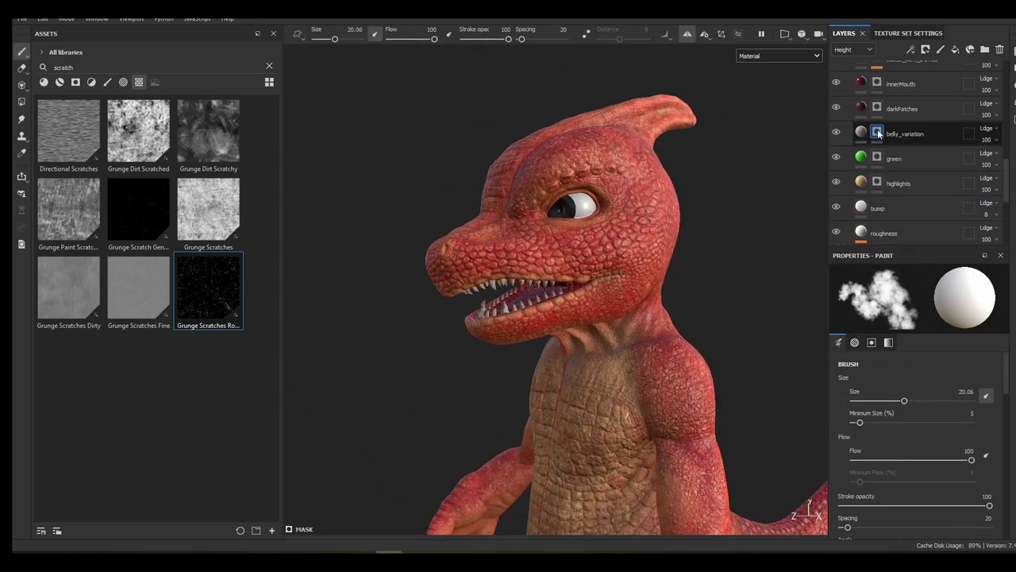
click(844, 152)
alt+drag(710, 193, 748, 202)
shift+right_drag(747, 203, 642, 222)
click(1013, 69)
click(930, 162)
click(917, 226)
scroll(492, 242, up, 6)
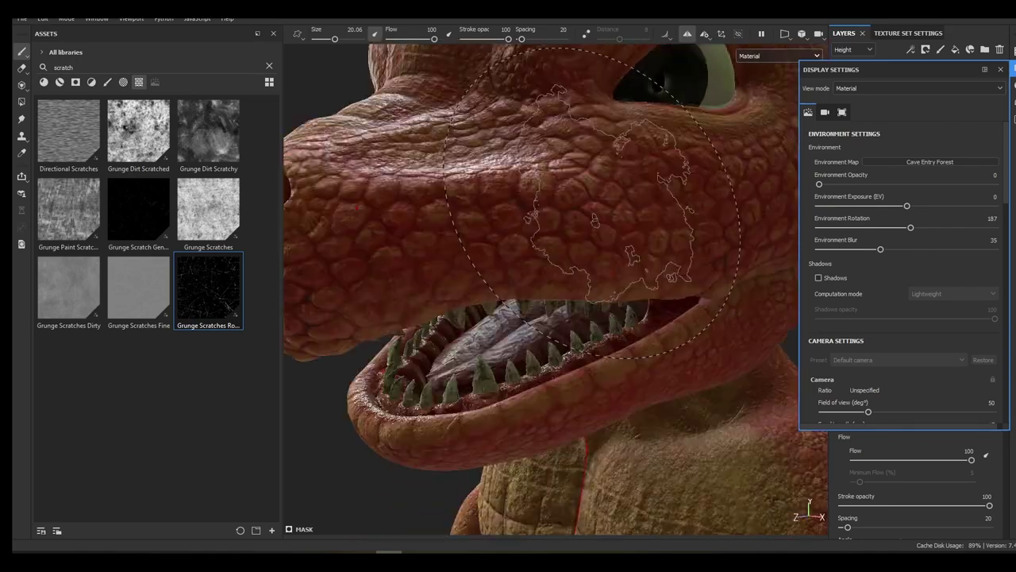
alt+middle_drag(548, 246, 540, 182)
click(1000, 70)
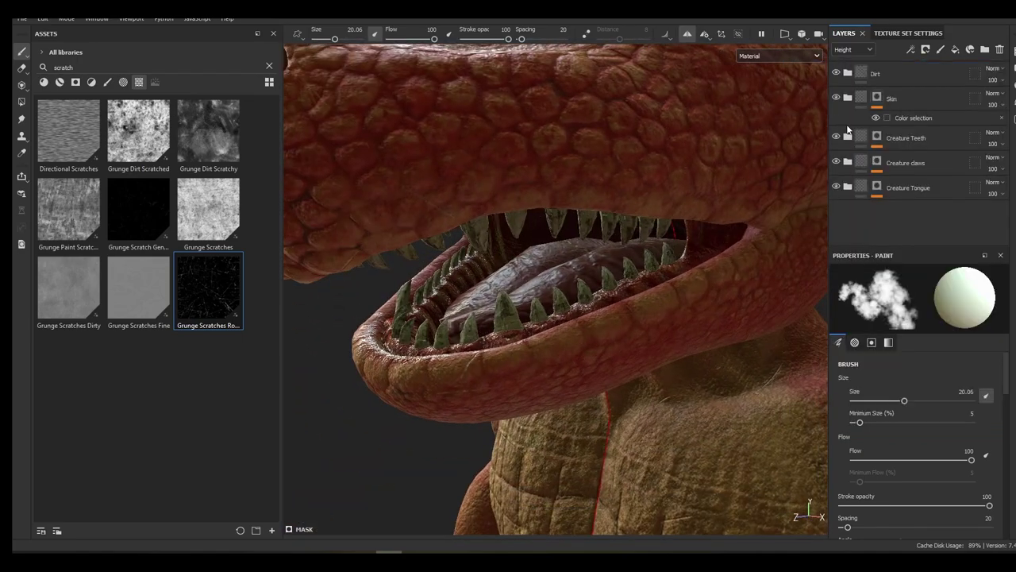
Expand the Creature Tongue group, hide all its layers above Tongue Base, and select the Tongue Base layer
click(855, 191)
scroll(692, 177, up, 5)
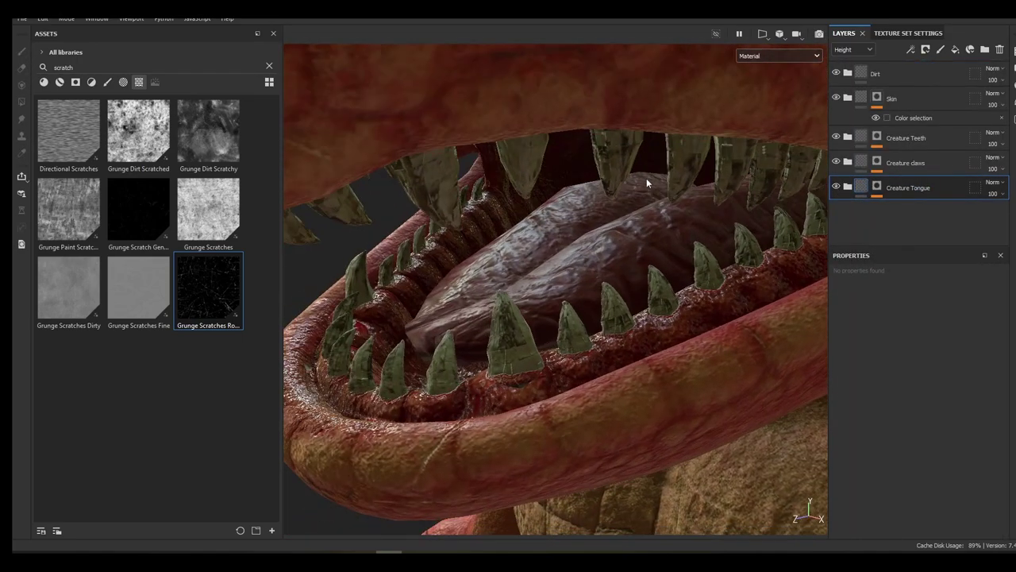
drag(913, 247, 915, 418)
scroll(919, 293, down, 2)
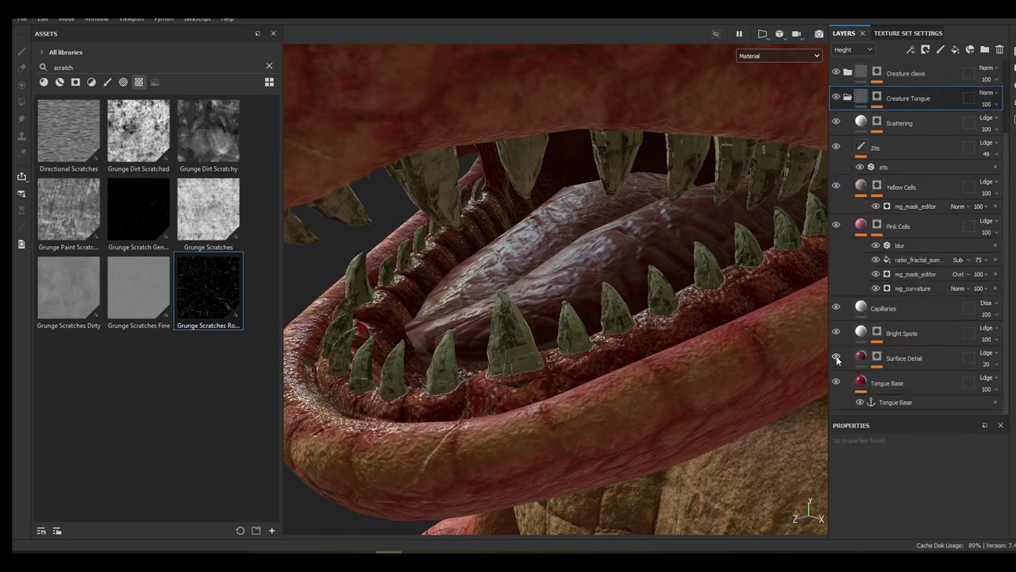
click(905, 384)
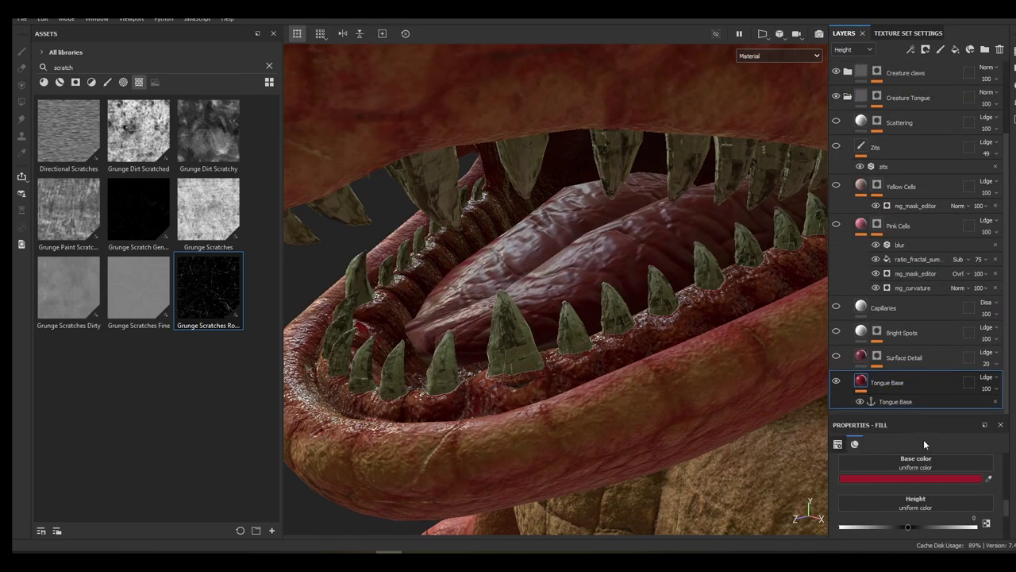
Set the Tongue Base layer's uniform roughness to 0.1686
drag(927, 417, 948, 340)
drag(882, 498, 852, 498)
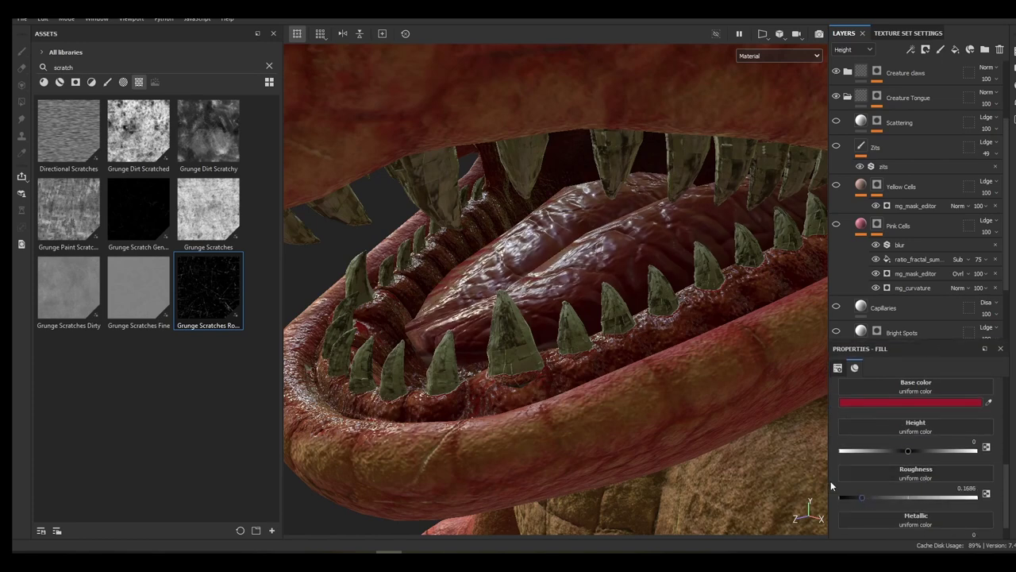
Search the assets for "noise" and apply the BnW Spots 1 texture to the Tongue Base layer's roughness
double_click(87, 69)
key(BackSpace)
text(noise)
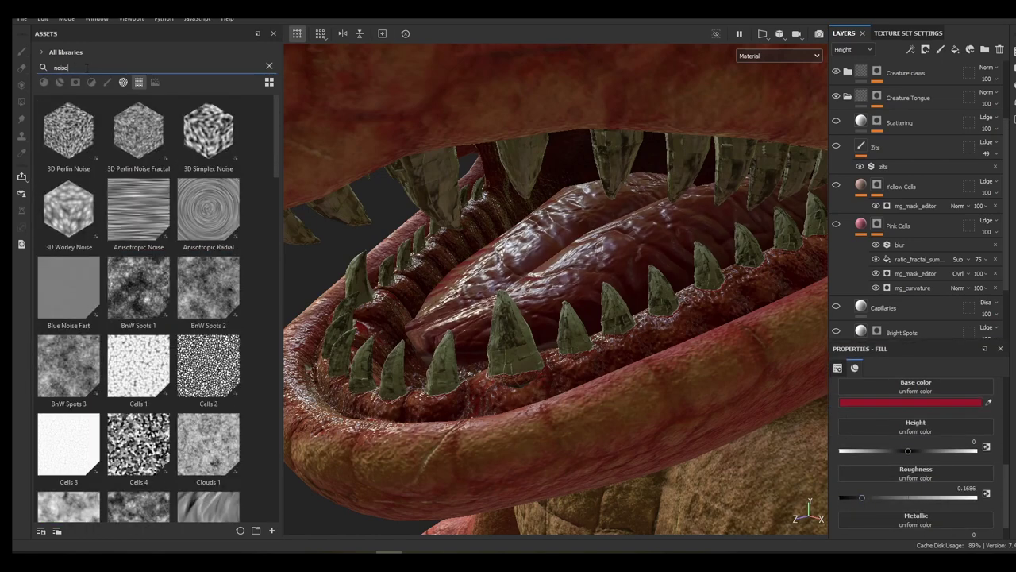
drag(130, 289, 921, 470)
alt+drag(476, 302, 571, 293)
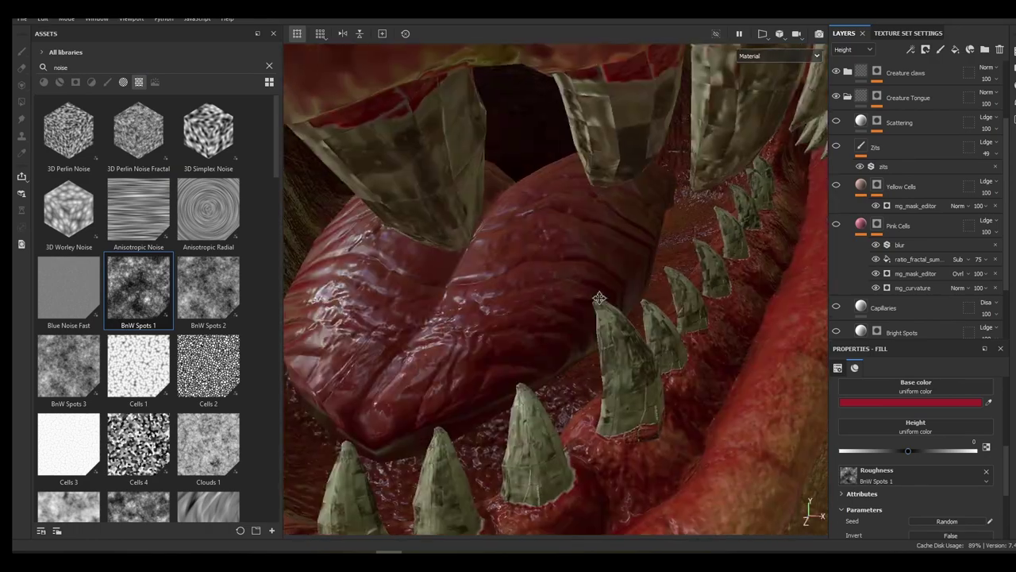
alt+middle_drag(333, 231, 412, 267)
alt+drag(412, 267, 754, 357)
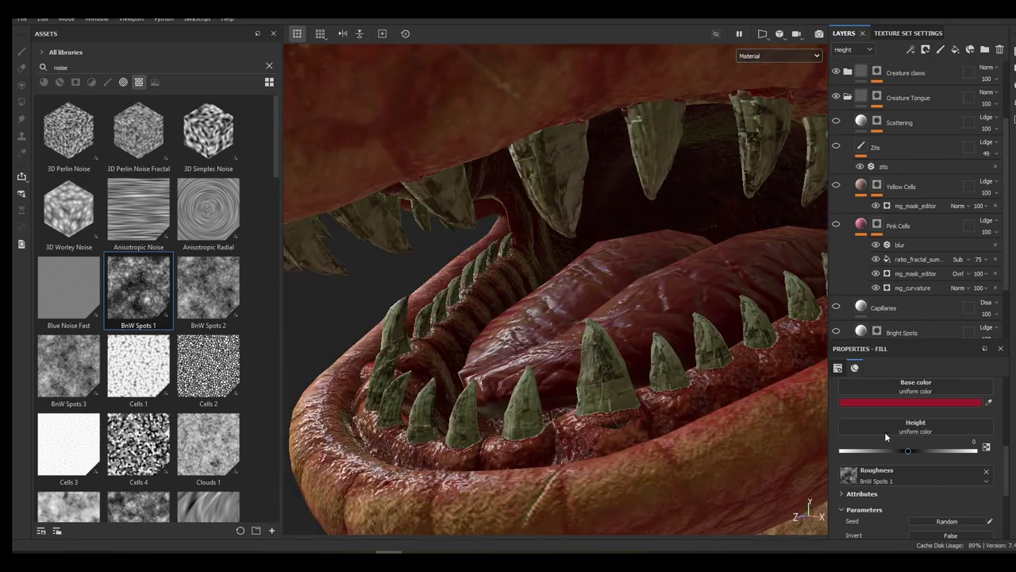
In the Roughness view, set the Tongue Base layer's UV scale to 5 and the BnW Spots 1 balance to 0.47
scroll(929, 474, down, 1)
scroll(929, 475, down, 1)
drag(920, 495, 852, 495)
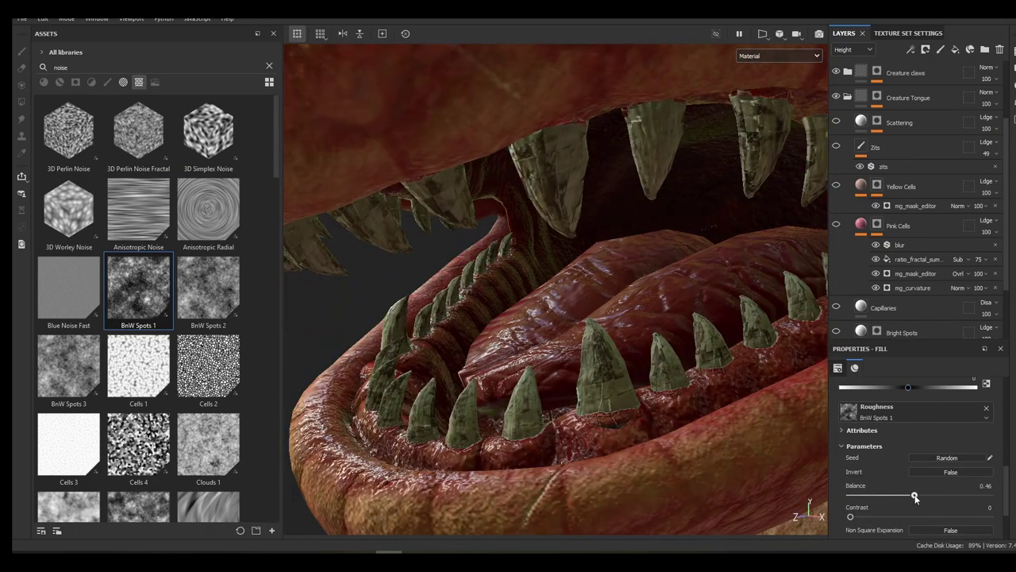
click(756, 58)
click(766, 122)
scroll(885, 437, up, 8)
drag(897, 446, 904, 450)
scroll(917, 448, down, 8)
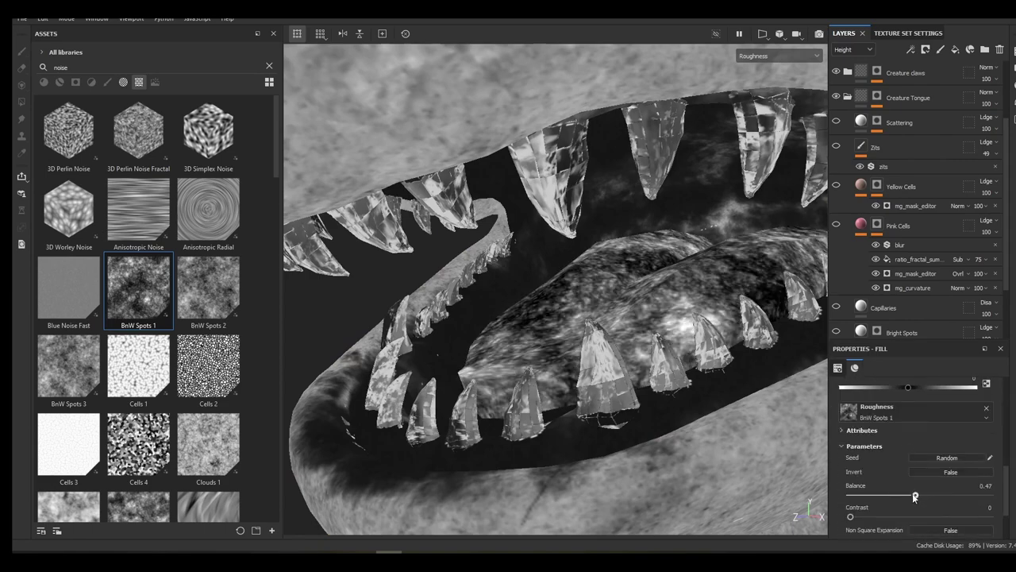
mouse_move(915, 496)
mouse_down()
mouse_move(935, 496)
mouse_move(881, 503)
mouse_move(916, 499)
mouse_up()
scroll(913, 302, down, 2)
right_click(922, 306)
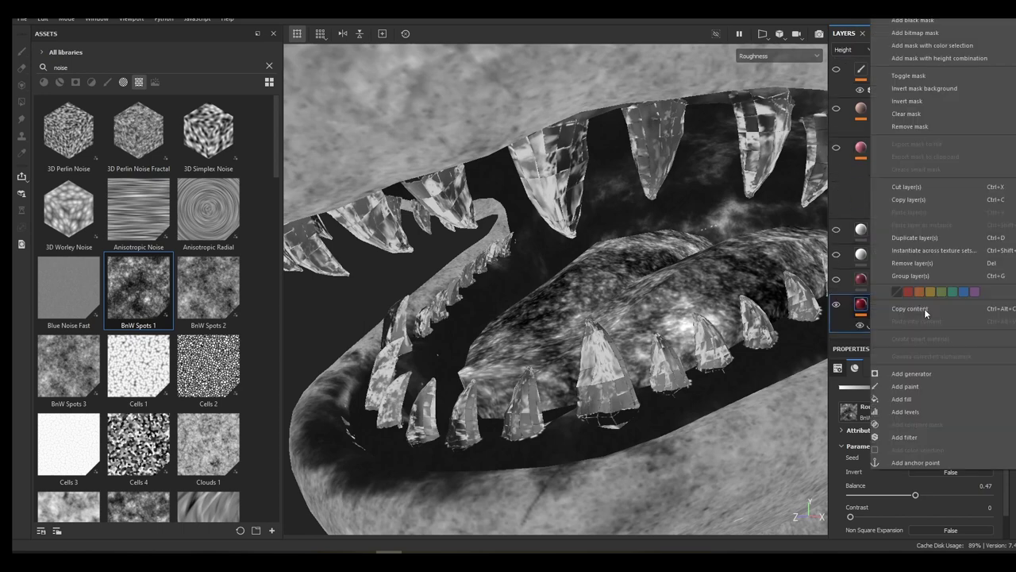
right_click(864, 307)
click(855, 303)
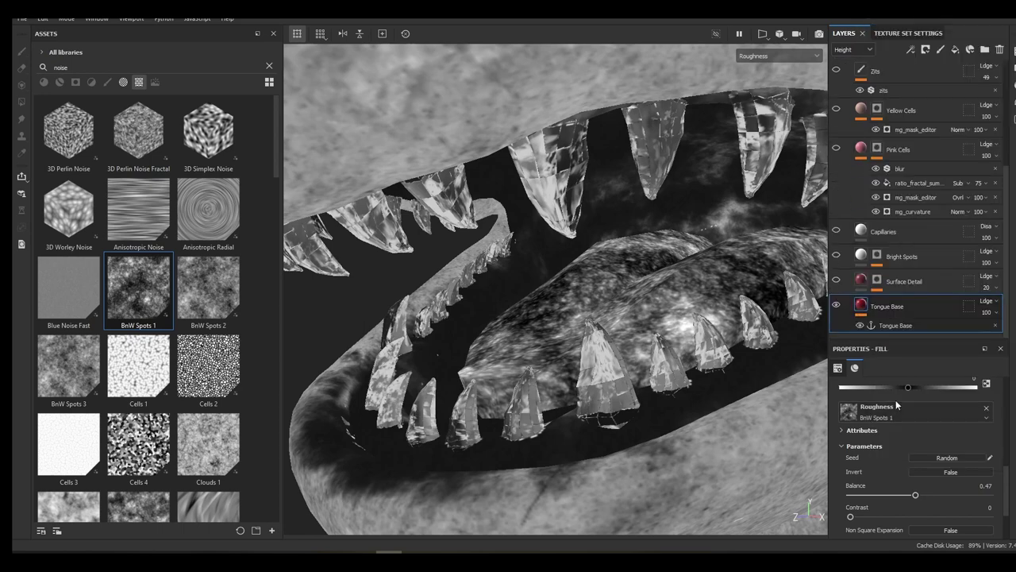
Disable the metal channel on the Tongue Base layer and display the Normal + Height + Mesh view
scroll(913, 421, up, 1)
scroll(925, 434, down, 2)
scroll(922, 429, down, 6)
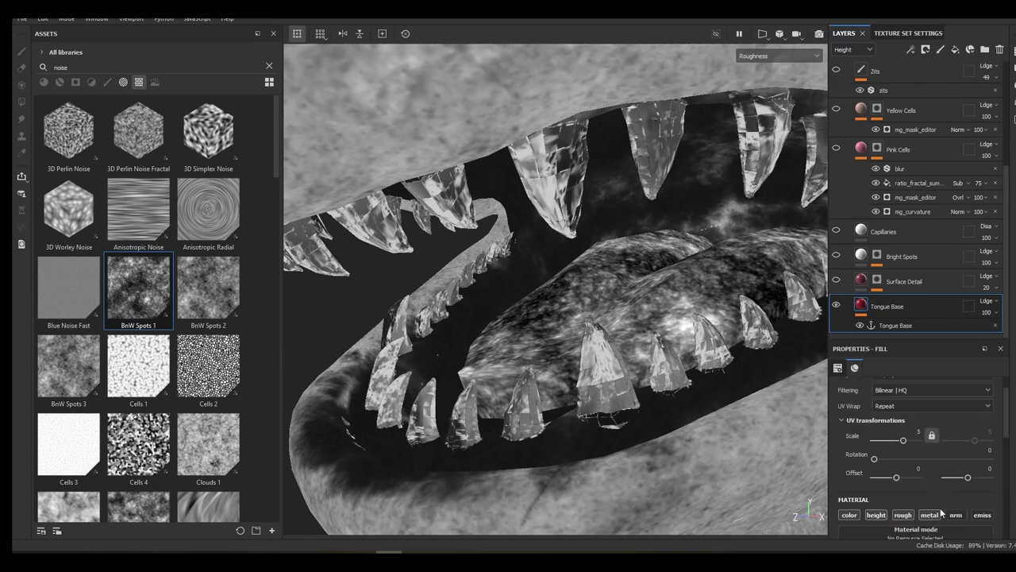
scroll(927, 451, up, 1)
click(778, 56)
click(769, 162)
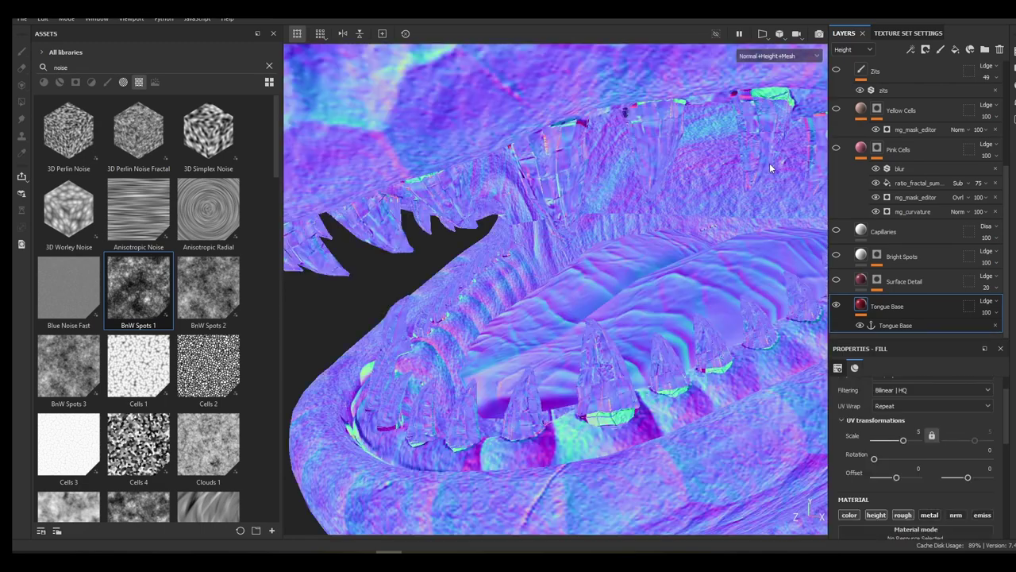
Apply the Cells 1 texture to the Tongue Base layer's height
scroll(933, 465, down, 3)
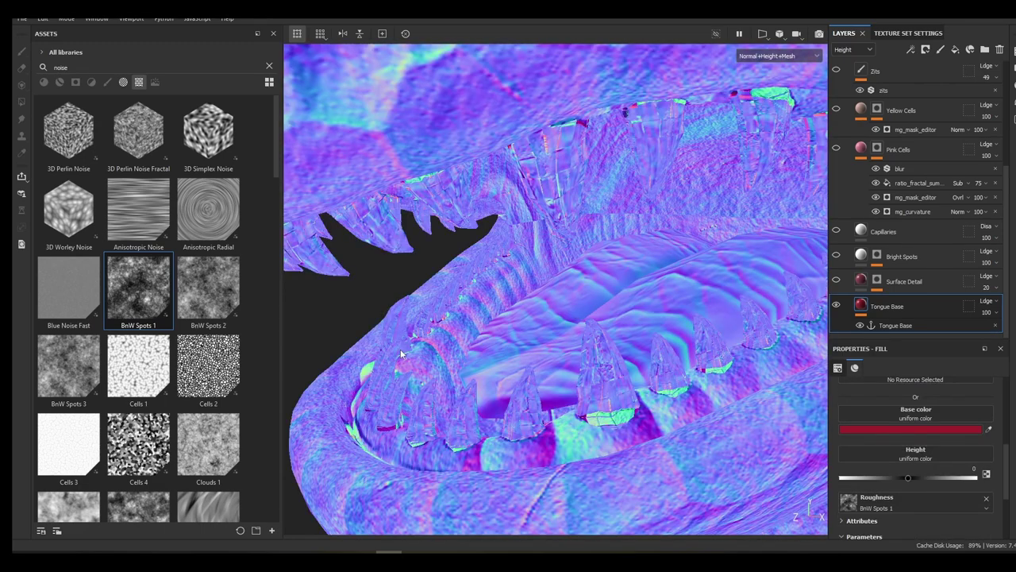
drag(138, 365, 914, 441)
scroll(903, 452, down, 2)
scroll(904, 453, up, 7)
scroll(917, 438, down, 2)
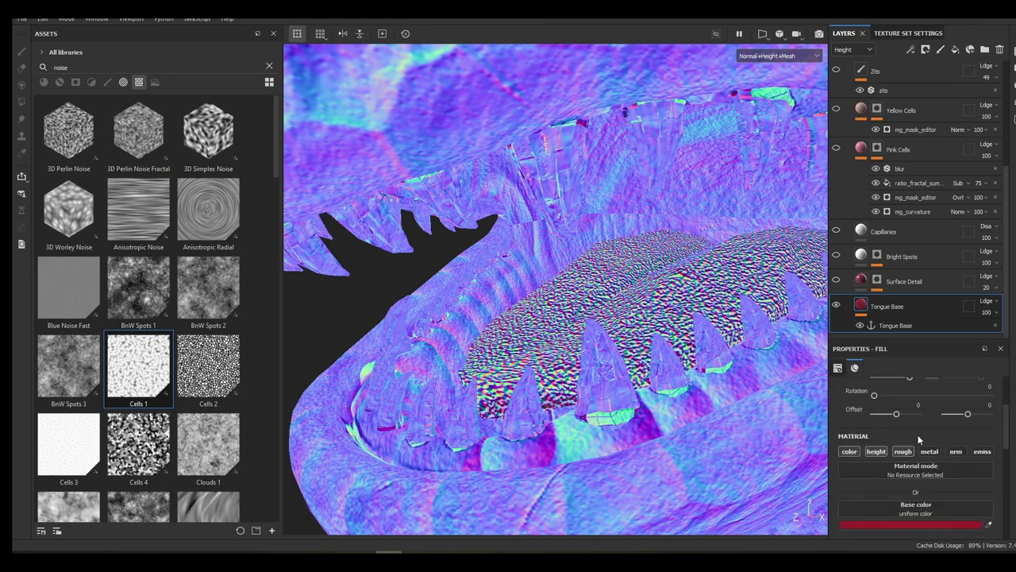
Display the full material and lower the Tongue Base layer's height opacity to 6
key(m)
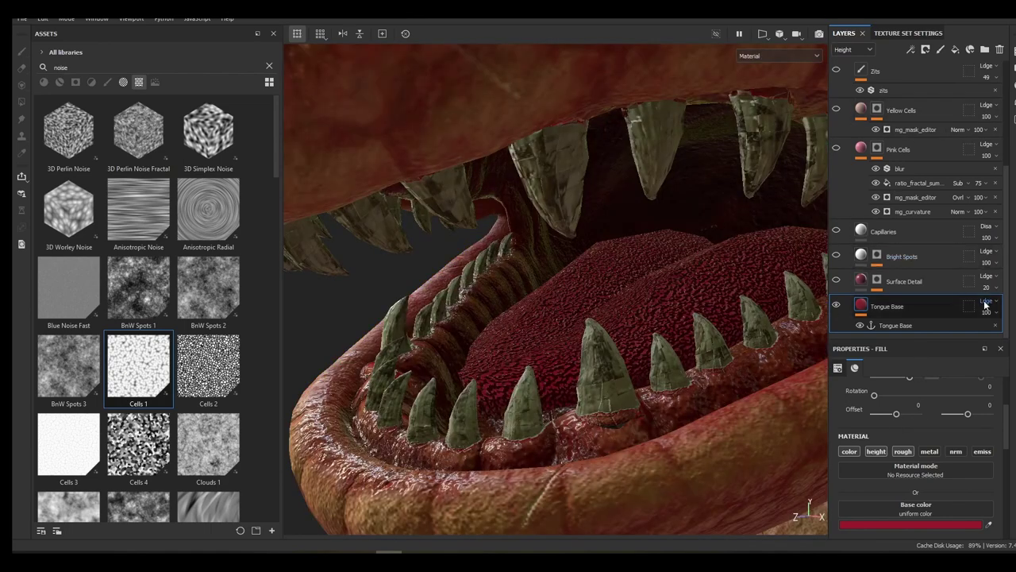
drag(991, 315, 979, 331)
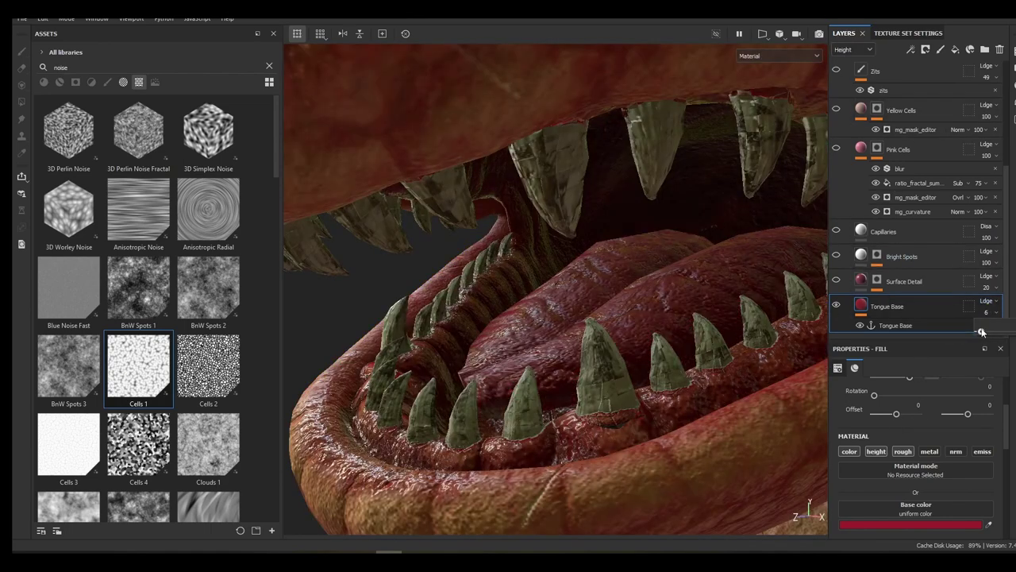
Inspect the roughness, set the Tongue Base layer's BnW Spots 1 balance to 0.32, and return to the Material view
click(778, 55)
click(774, 95)
click(853, 49)
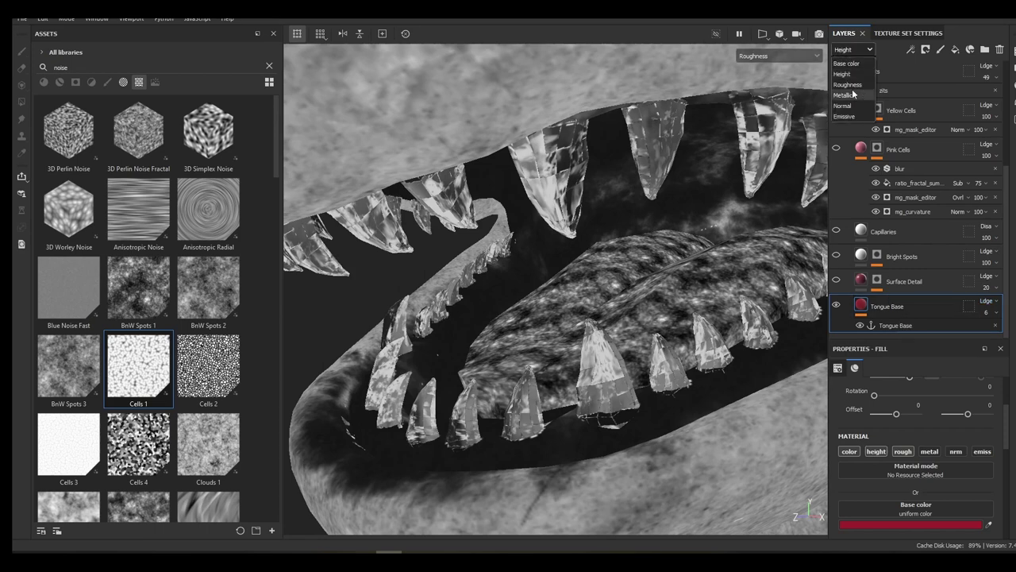
click(854, 85)
drag(990, 312, 1015, 332)
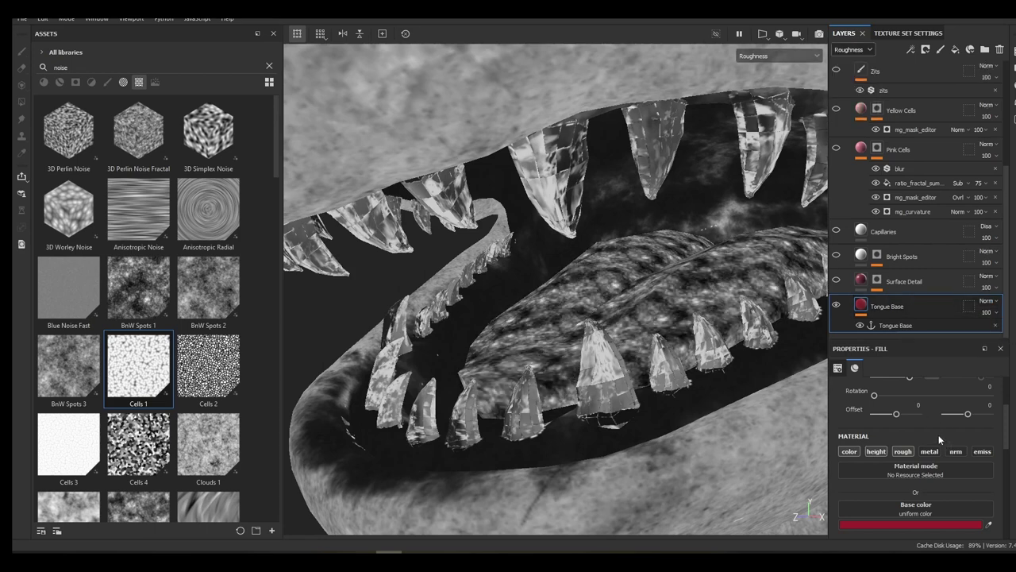
scroll(933, 433, down, 8)
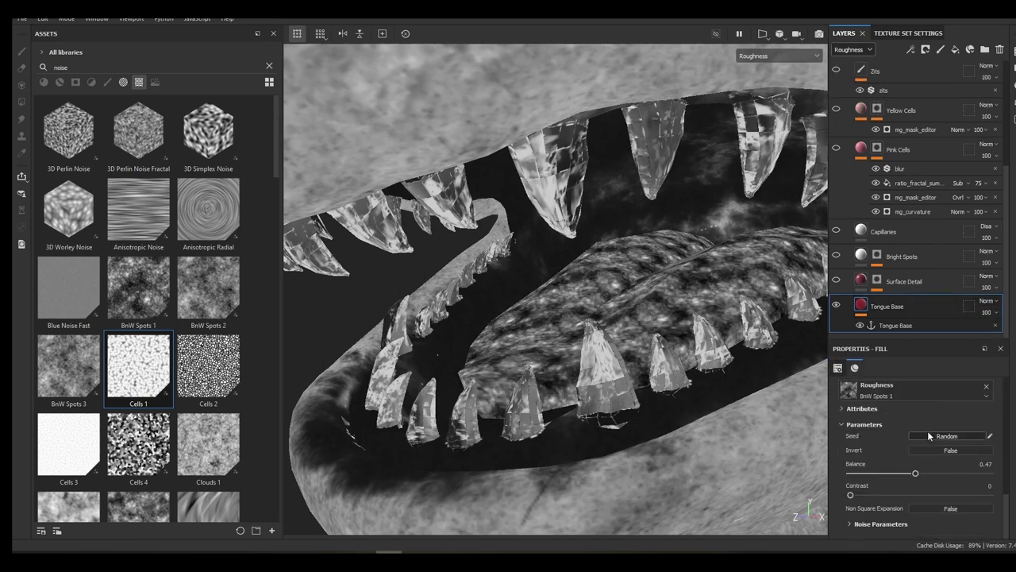
mouse_move(916, 473)
mouse_down()
mouse_move(942, 473)
mouse_move(897, 475)
mouse_up()
click(766, 57)
click(756, 79)
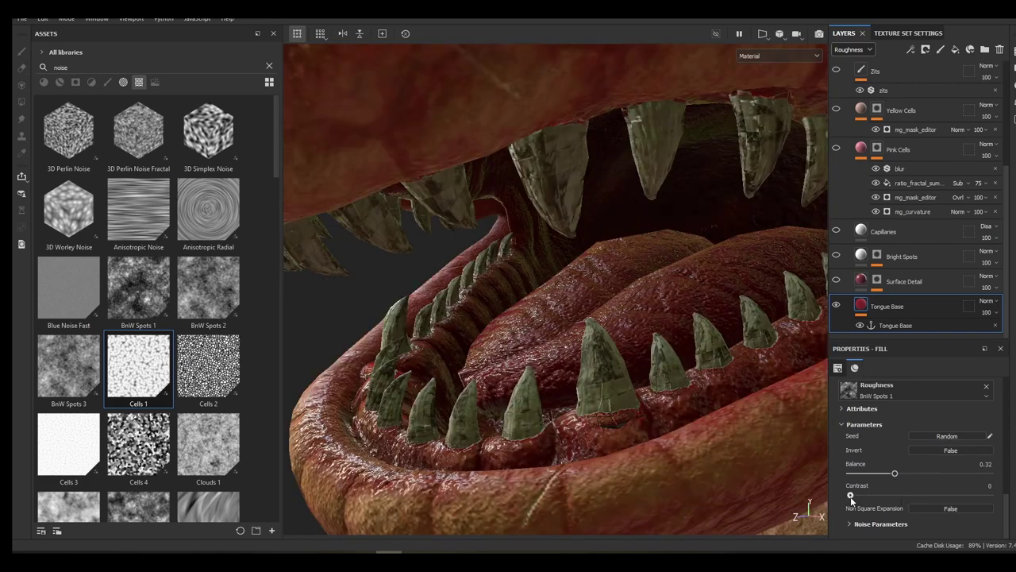
Make Surface Detail and the other hidden tongue layers above Tongue Base visible again
alt+drag(726, 215, 684, 216)
click(836, 279)
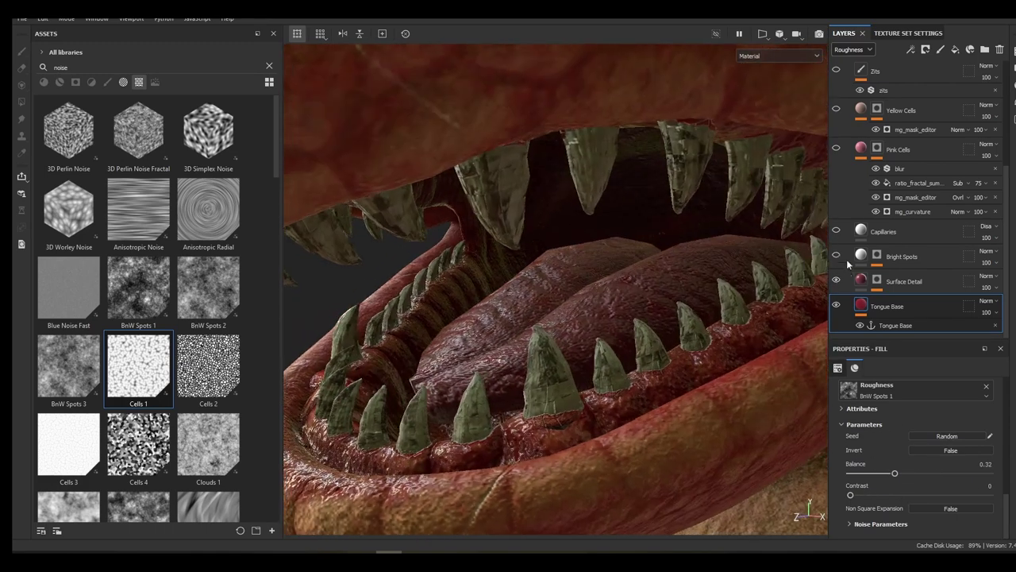
scroll(835, 222, up, 2)
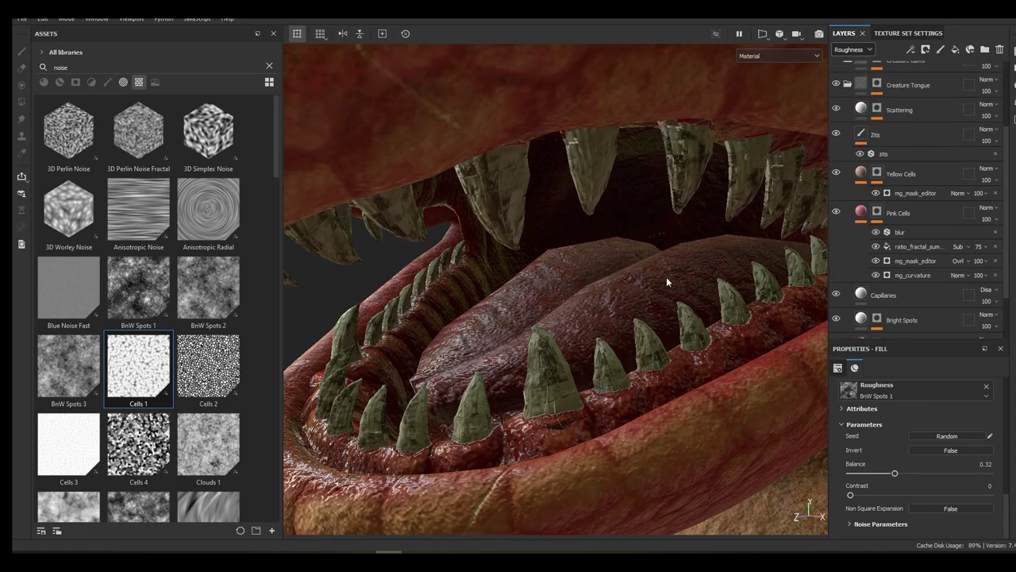
alt+drag(666, 277, 603, 278)
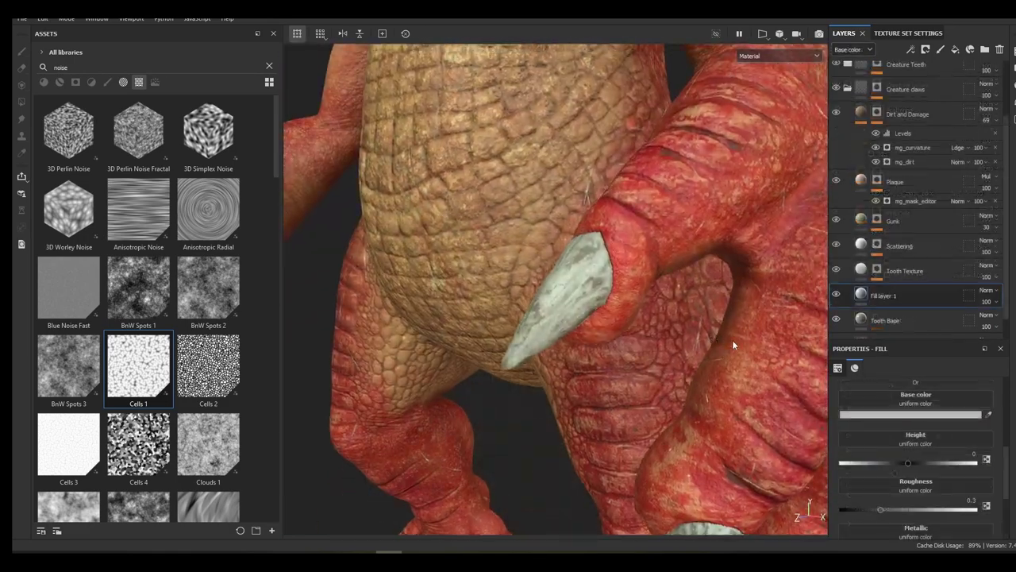
Limit the new claw fill layer to color only and sample B18B5F from the creature's belly as its base color
scroll(915, 401, up, 2)
click(836, 295)
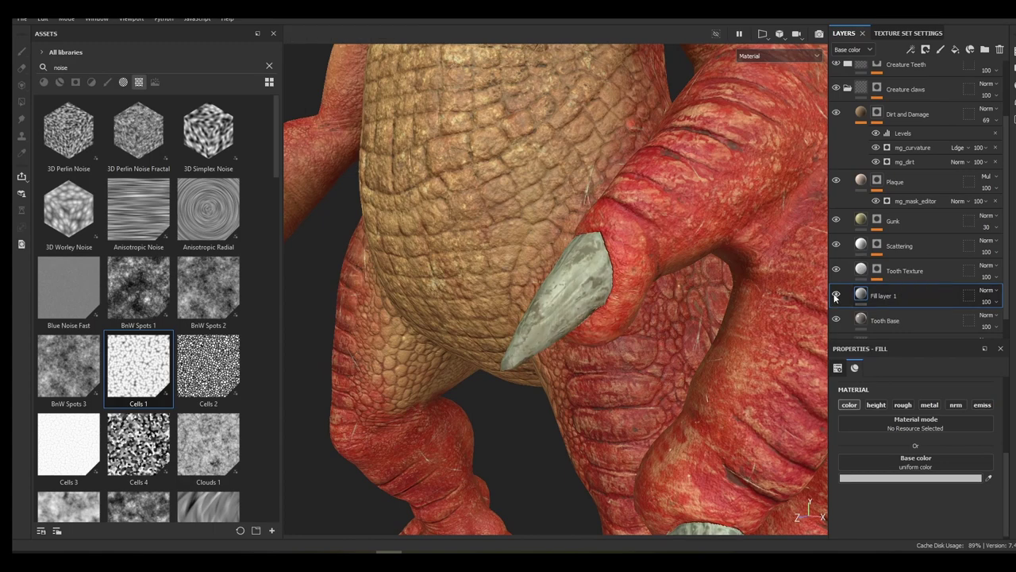
click(836, 294)
click(865, 478)
click(874, 404)
click(872, 422)
click(510, 228)
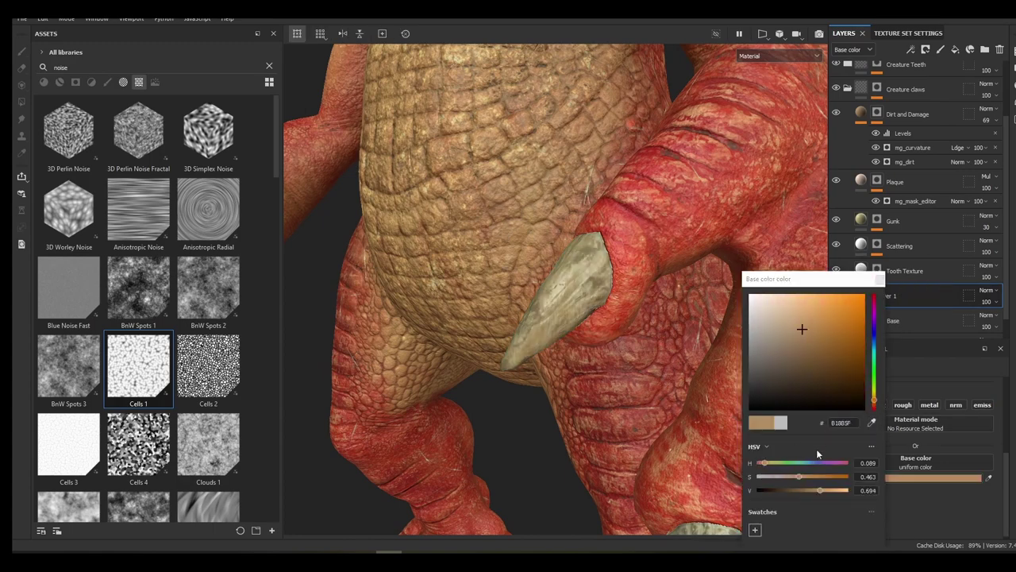
click(879, 280)
Rename the claw fill layer to base_color and add a white mask to it
alt+drag(691, 286, 674, 309)
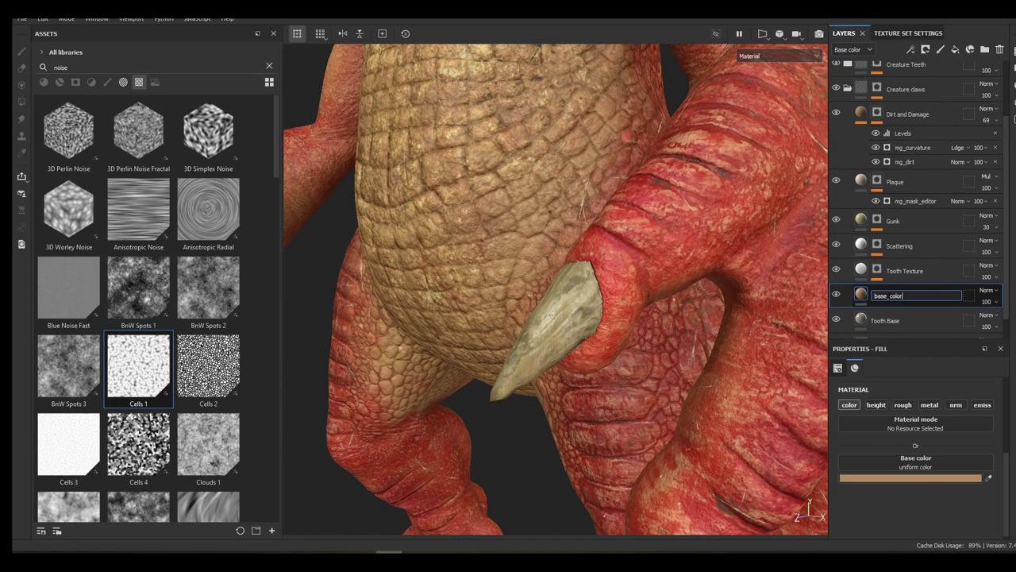
right_click(897, 80)
click(913, 33)
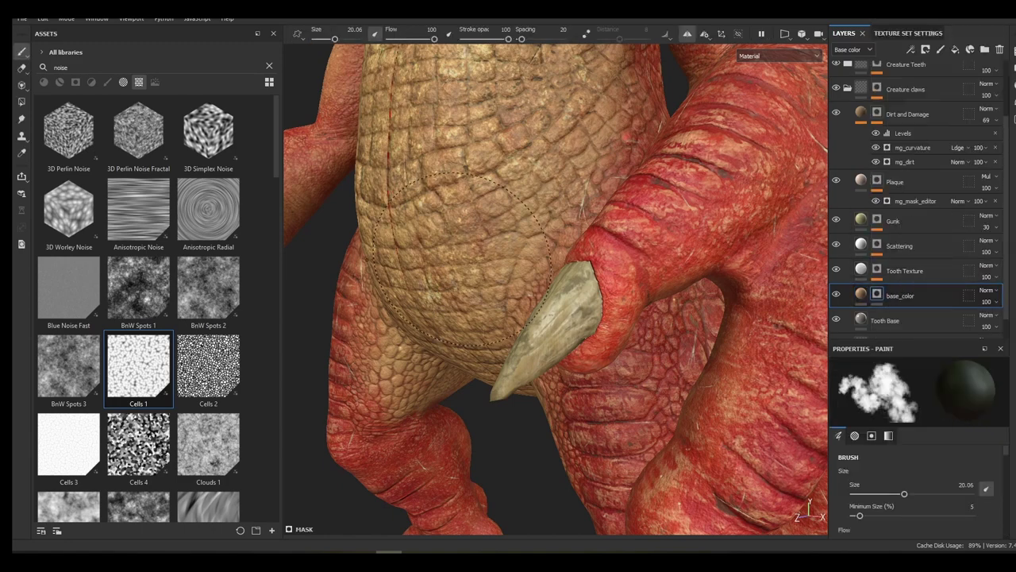
Paint black on the base_color mask over the thumb claw's tip with brush size 4.77 and flow 94
right_click(549, 303)
drag(619, 366, 604, 366)
right_click(502, 338)
right_click(546, 341)
click(601, 342)
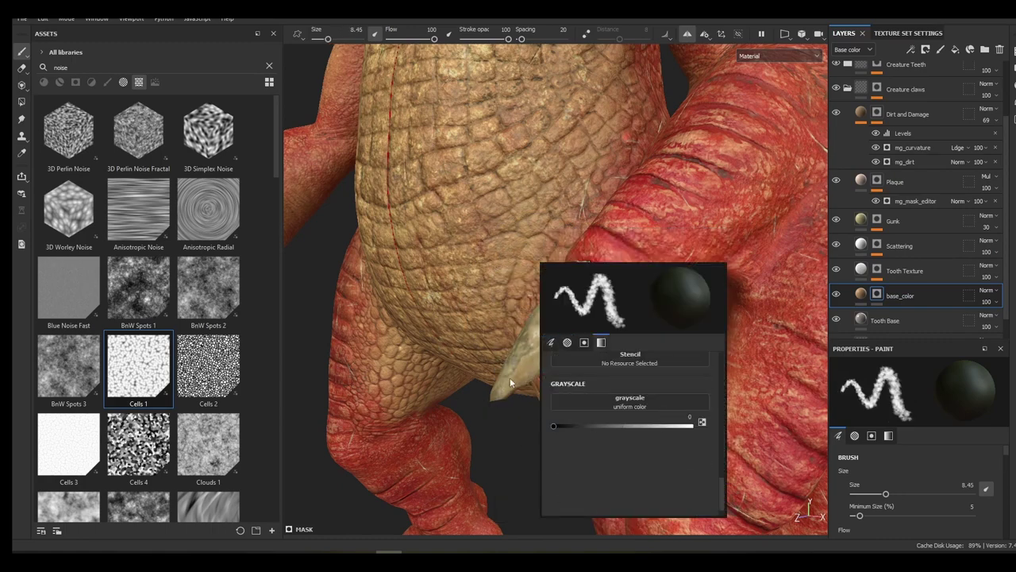
right_click(542, 367)
scroll(598, 406, up, 10)
drag(597, 429, 585, 429)
alt+drag(545, 320, 480, 294)
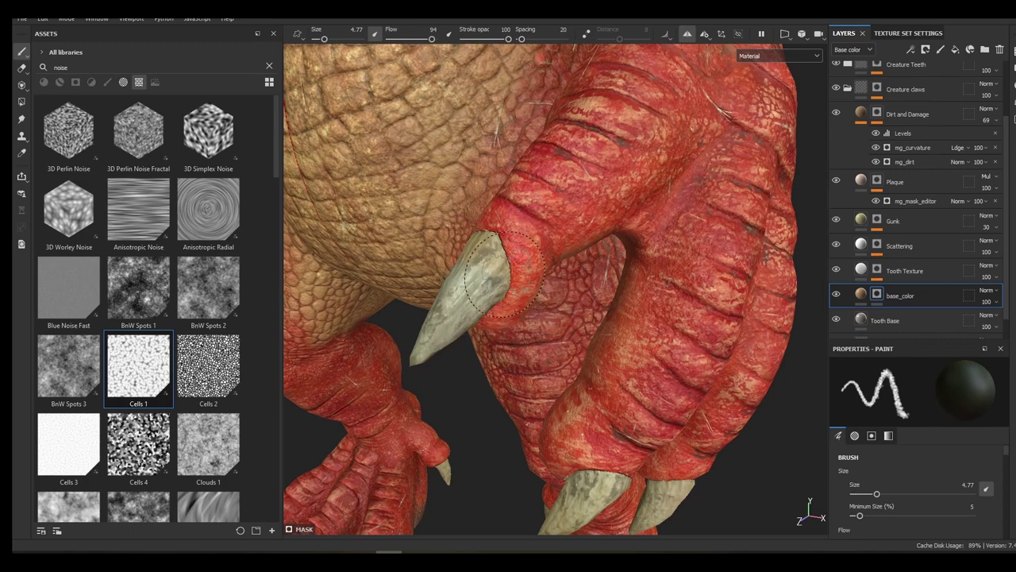
Raise the mask brush's grayscale to white for touching up the thumb claw
right_click(568, 295)
scroll(661, 426, down, 10)
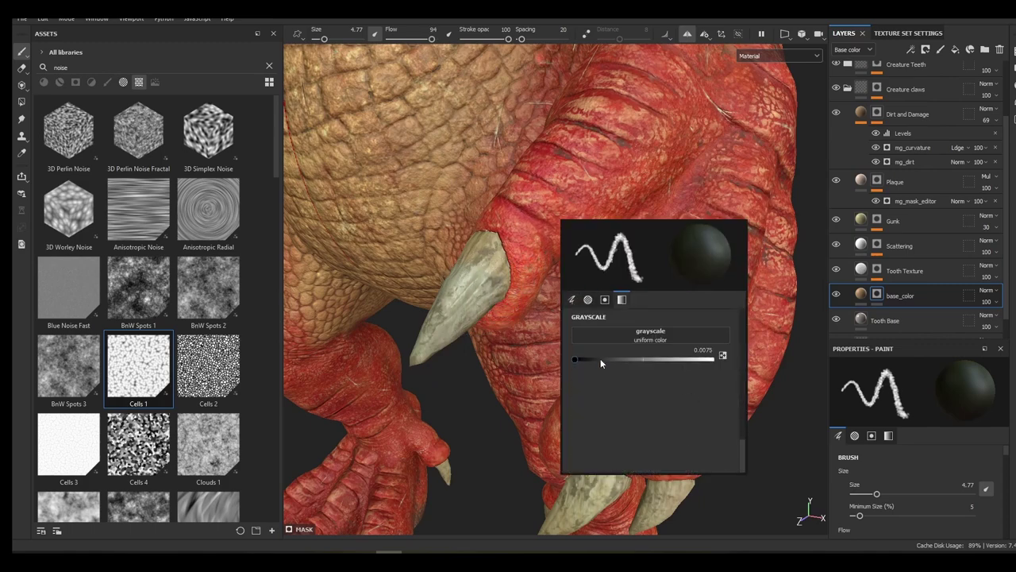
drag(600, 358, 716, 359)
mouse_move(574, 305)
alt+mouse_down()
mouse_move(532, 276)
mouse_move(557, 308)
alt+mouse_up()
Return the mask brush's grayscale to black and paint over the tip of the next finger claw
right_click(560, 308)
drag(716, 372, 585, 372)
click(478, 389)
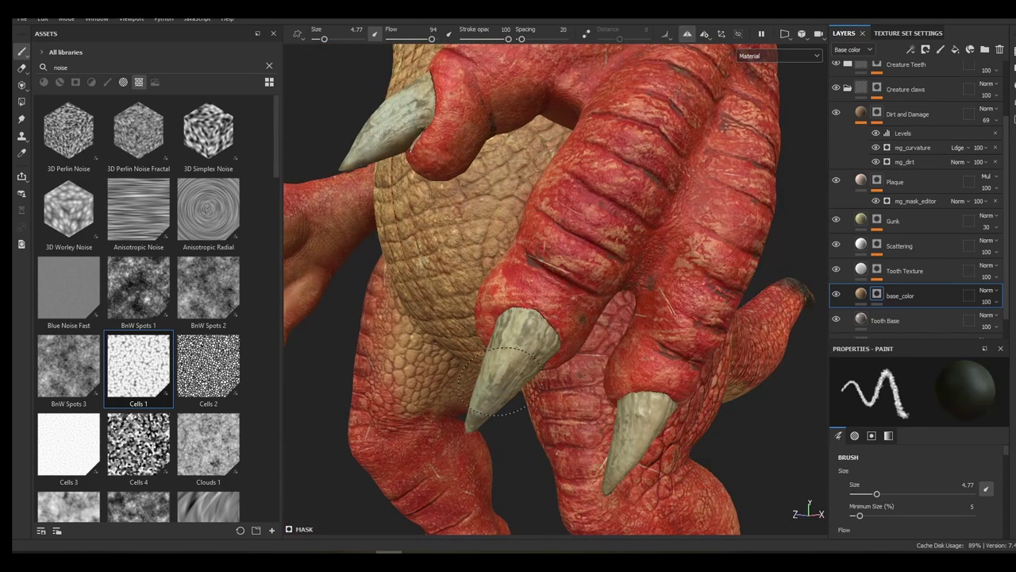
mouse_move(481, 388)
alt+mouse_down()
mouse_move(584, 379)
mouse_move(692, 405)
mouse_move(732, 435)
alt+mouse_up()
scroll(584, 379, down, 6)
alt+middle_drag(732, 435, 460, 339)
alt+right_drag(460, 340, 477, 456)
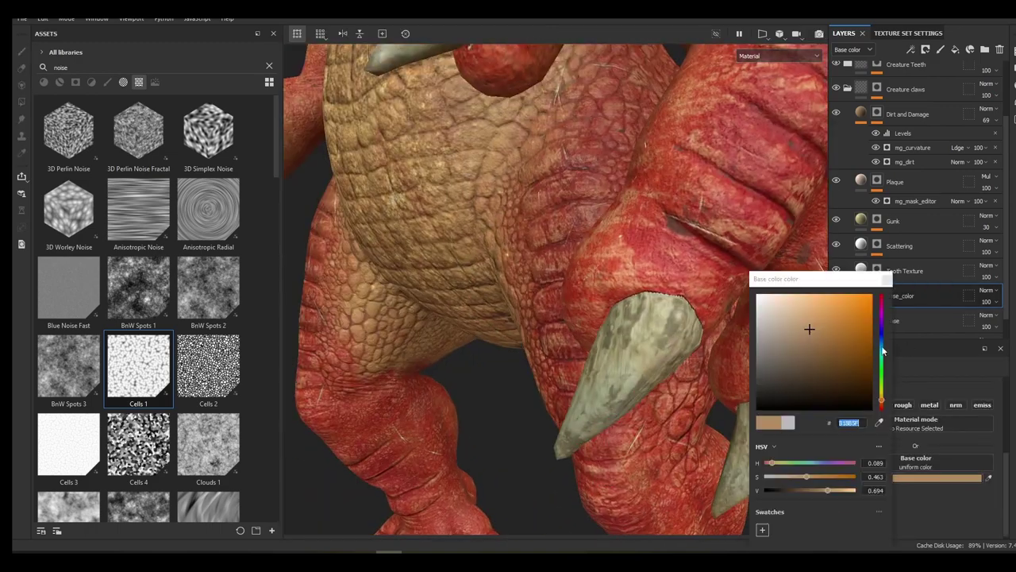
Set the base_color layer's base color to the brown 7F5320
drag(825, 330, 842, 352)
alt+drag(699, 349, 667, 373)
click(887, 279)
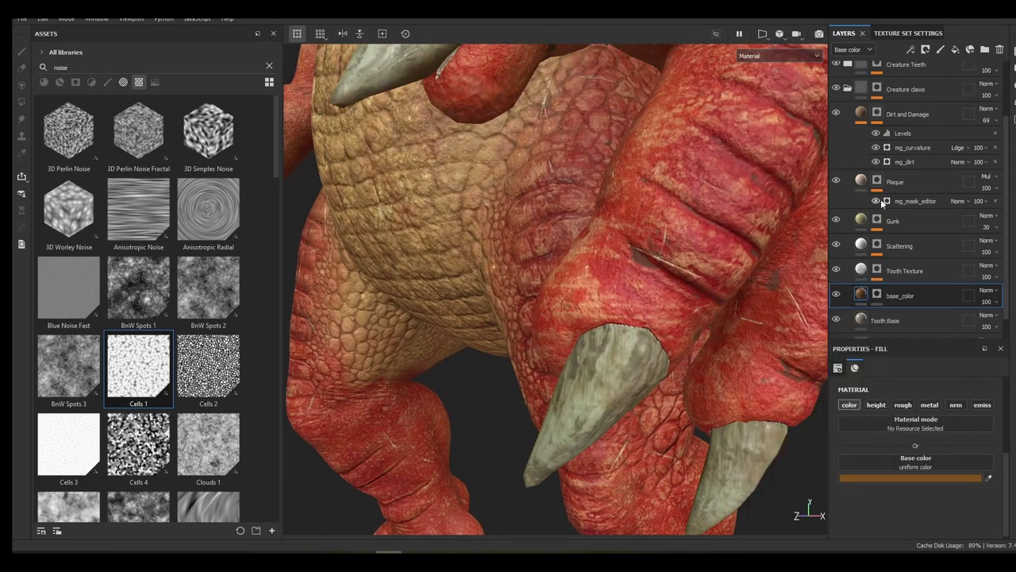
Compare the finger claws with and without the base_color layer and examine its mask on them
alt+drag(739, 361, 688, 331)
scroll(916, 327, up, 1)
click(836, 325)
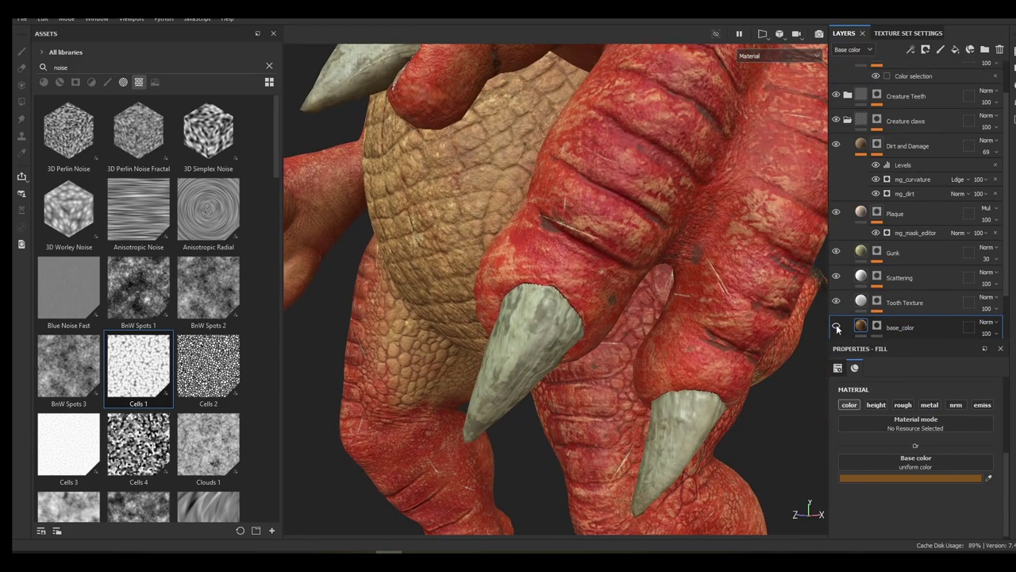
click(836, 325)
click(520, 389)
click(877, 325)
mouse_move(558, 385)
alt+mouse_down()
mouse_move(684, 409)
mouse_move(758, 494)
alt+mouse_up()
scroll(758, 494, down, 5)
scroll(667, 349, up, 5)
alt+drag(759, 445, 699, 293)
Shift the base_color layer's base color to a slightly darker, more saturated brown
click(859, 328)
scroll(873, 327, down, 2)
alt+drag(576, 298, 635, 324)
click(890, 478)
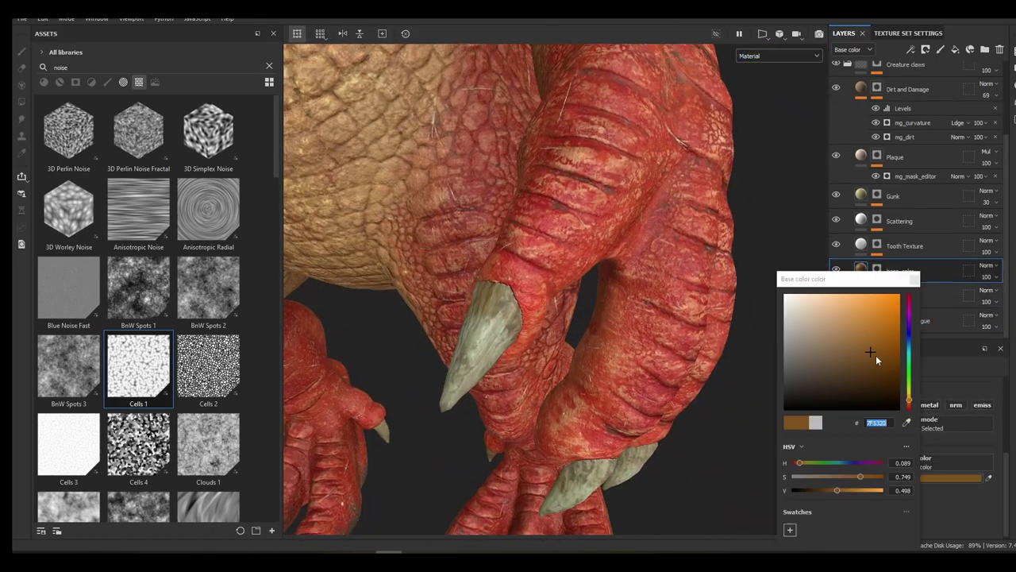
mouse_move(875, 355)
mouse_down()
mouse_move(879, 377)
mouse_move(876, 357)
mouse_up()
click(886, 342)
alt+drag(583, 330, 675, 313)
click(876, 359)
click(915, 279)
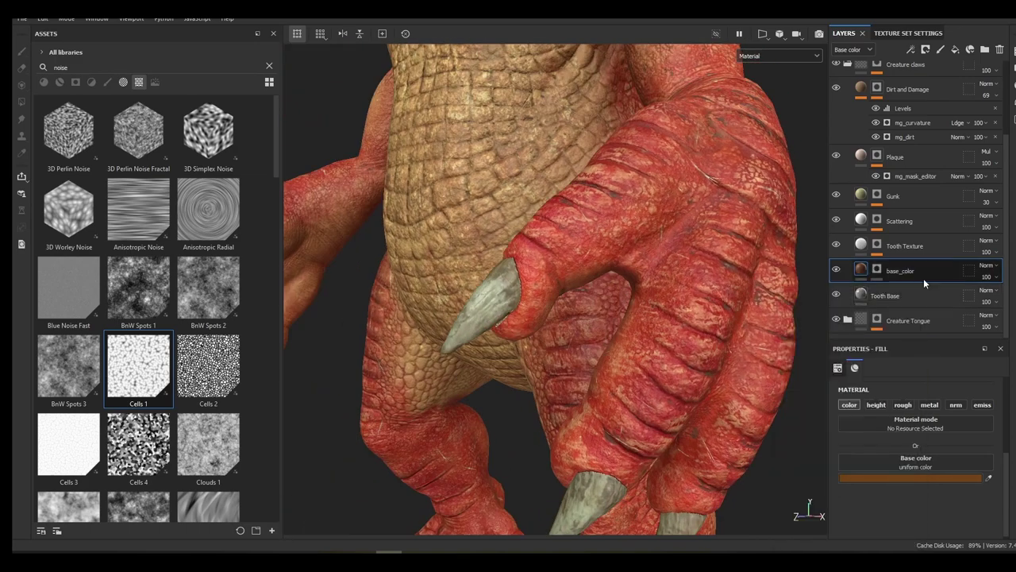
Try the base_color layer higher in the Creature claws group and return it to just above Tooth Base
scroll(916, 294, up, 1)
drag(916, 294, 927, 126)
drag(943, 205, 915, 292)
scroll(917, 298, down, 1)
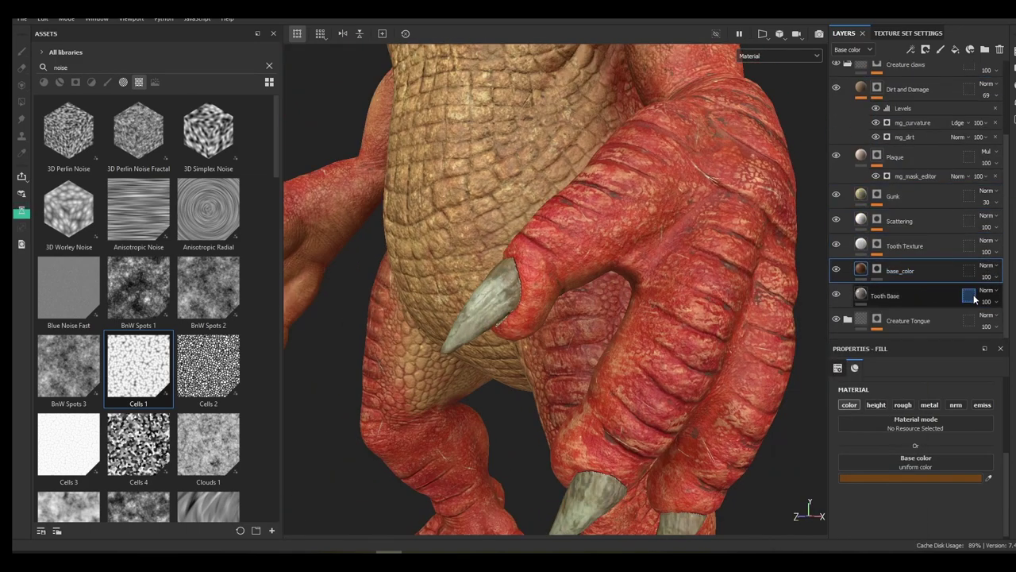
Switch the base_color mask brush to white and paint brown onto the bases of the finger claws
alt+drag(762, 296, 502, 173)
right_click(501, 173)
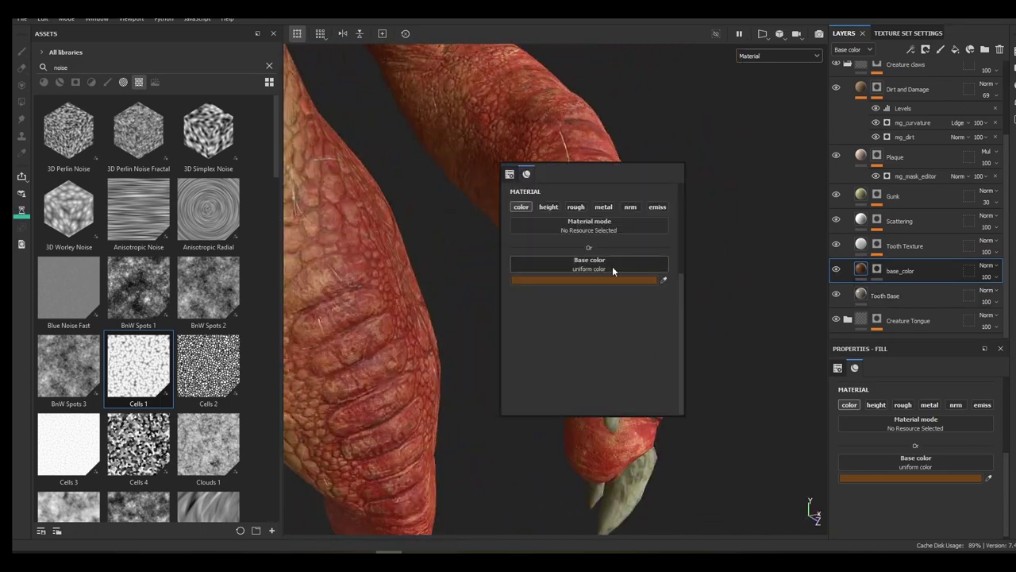
scroll(611, 268, up, 2)
click(876, 270)
right_click(793, 275)
scroll(508, 306, up, 3)
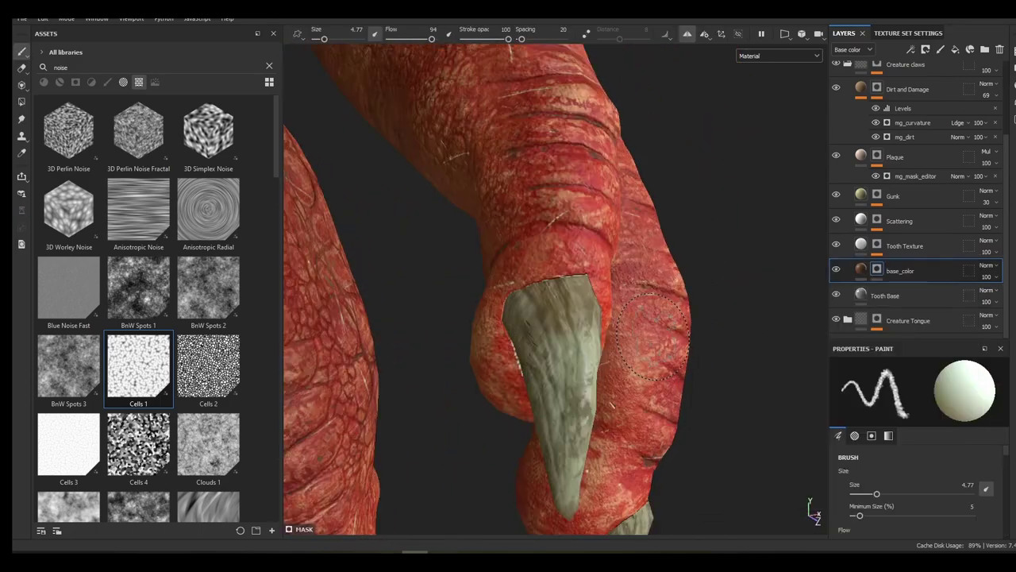
mouse_move(505, 306)
alt+mouse_down()
mouse_move(519, 307)
mouse_move(538, 238)
mouse_move(575, 419)
mouse_move(560, 286)
mouse_move(453, 348)
mouse_move(547, 318)
mouse_move(588, 325)
mouse_move(532, 301)
mouse_move(572, 309)
alt+mouse_up()
scroll(561, 307, up, 2)
scroll(548, 318, down, 3)
Compare the claws with and without base_color and move that layer above Tooth Texture
click(837, 270)
click(837, 270)
drag(926, 266, 925, 243)
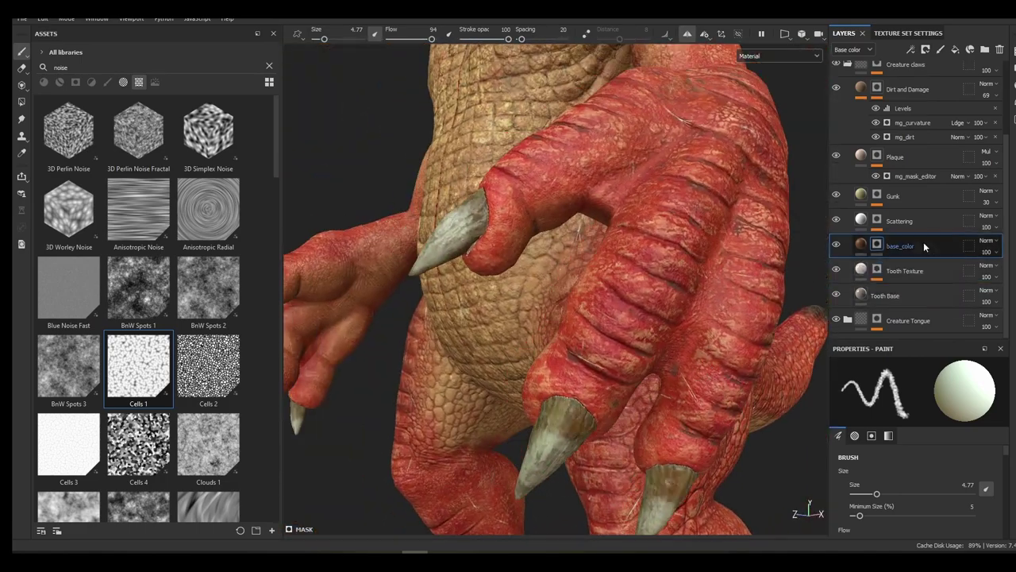
Set the mask brush to black at size 2.53 and paint the brown off the finger claw's lower part
mouse_move(572, 310)
alt+mouse_down()
mouse_move(516, 302)
mouse_move(579, 314)
alt+mouse_up()
scroll(579, 314, down, 3)
scroll(587, 317, up, 3)
right_click(683, 334)
drag(694, 344, 645, 344)
scroll(572, 354, up, 4)
right_click(570, 356)
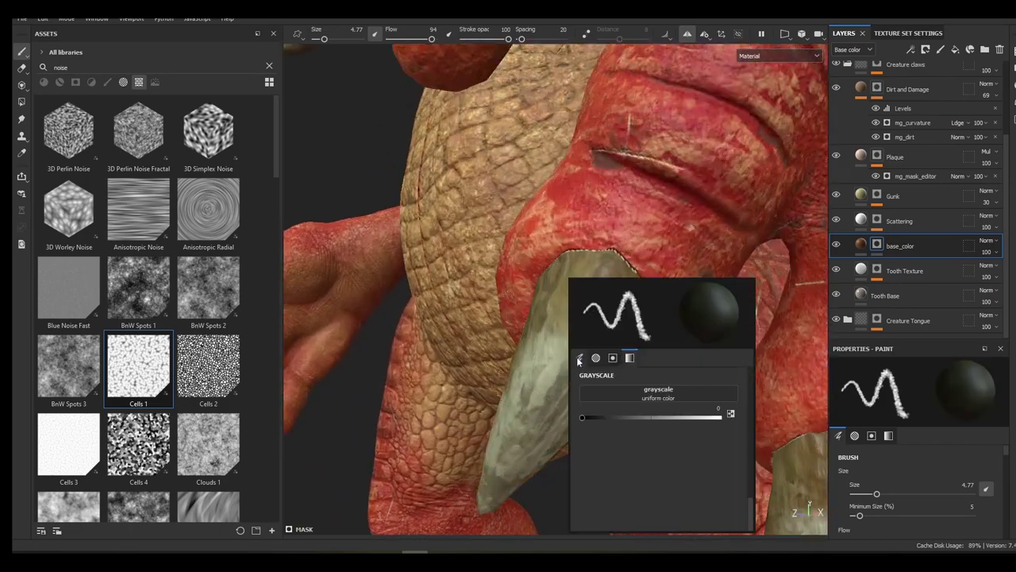
click(580, 358)
drag(617, 415, 608, 415)
drag(583, 339, 619, 376)
Paint black on the base_color mask over the toe claw's tip from several sides of the foot
mouse_move(619, 373)
alt+mouse_down()
mouse_move(524, 370)
mouse_move(750, 366)
alt+mouse_up()
alt+drag(425, 389, 333, 377)
scroll(532, 380, down, 3)
alt+drag(541, 382, 592, 349)
scroll(622, 374, down, 6)
scroll(591, 342, up, 4)
alt+middle_drag(591, 342, 616, 151)
scroll(603, 199, up, 4)
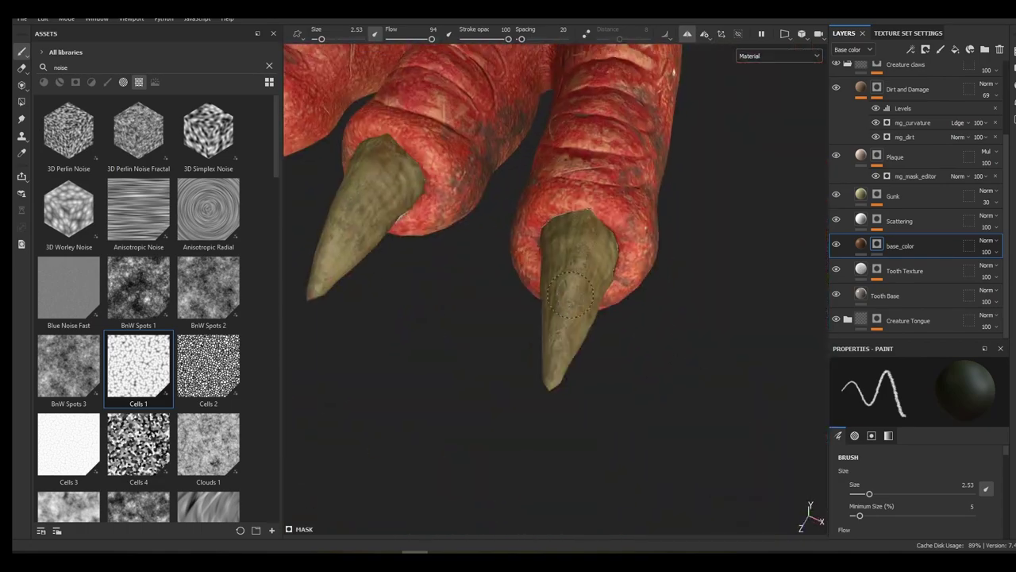
drag(575, 320, 566, 380)
alt+drag(604, 349, 476, 345)
mouse_move(569, 322)
mouse_down()
mouse_move(606, 349)
mouse_move(580, 361)
mouse_up()
mouse_move(583, 329)
mouse_down()
mouse_move(559, 365)
mouse_move(605, 337)
mouse_up()
alt+drag(516, 351, 627, 348)
Clear the brown from the tip of the foot's middle toe claw on the base_color mask
scroll(580, 288, down, 4)
alt+drag(580, 288, 520, 296)
mouse_move(596, 341)
alt+mouse_down()
mouse_move(560, 324)
mouse_move(606, 383)
alt+mouse_up()
alt+middle_drag(606, 384, 587, 331)
scroll(587, 331, up, 2)
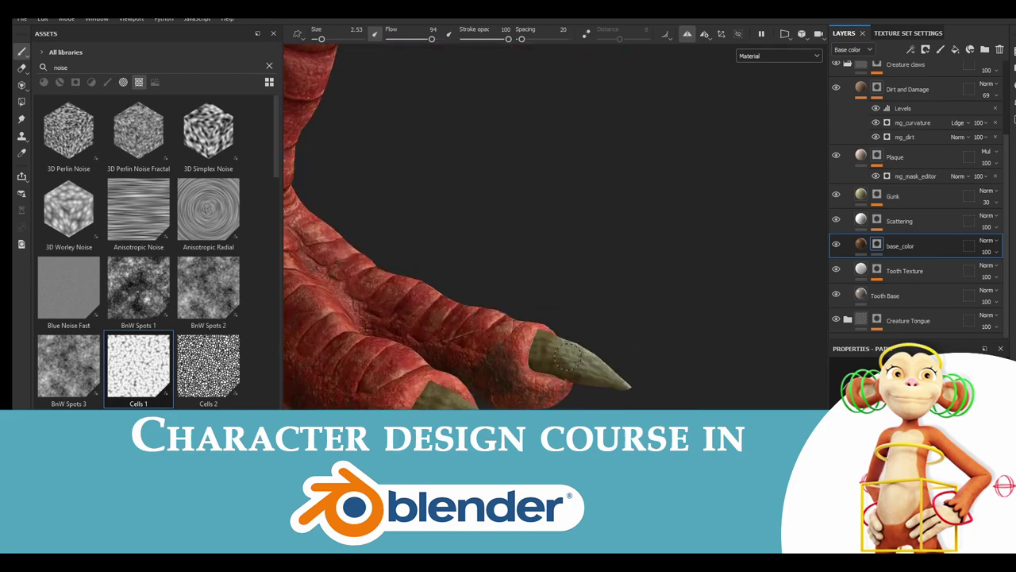
mouse_move(616, 352)
alt+mouse_down()
mouse_move(554, 349)
mouse_move(607, 349)
alt+mouse_up()
scroll(575, 342, up, 2)
drag(559, 381, 562, 343)
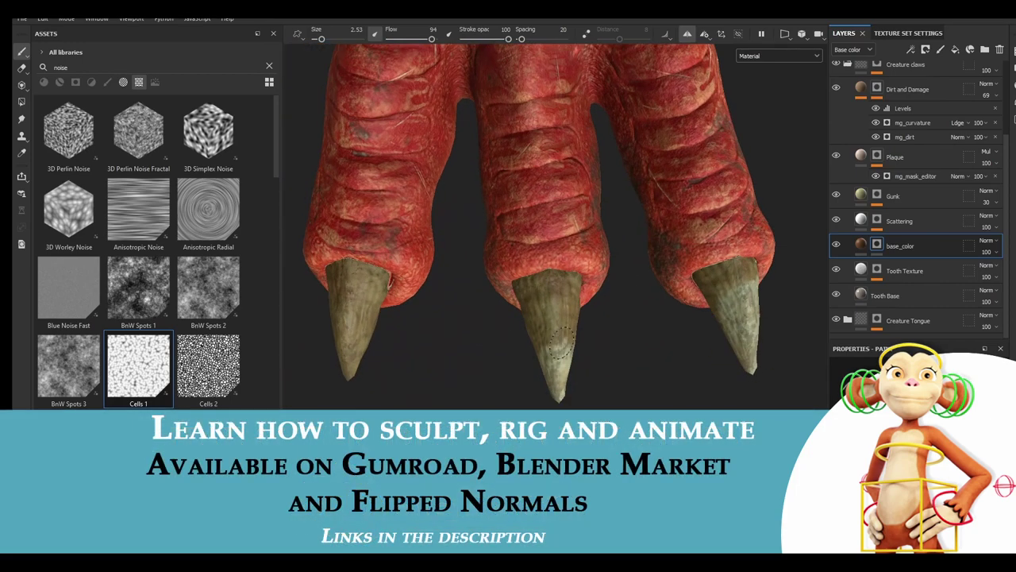
Mask the brown off the underside and tip of the toe claw from beneath the foot
alt+drag(633, 355, 535, 286)
alt+drag(581, 310, 597, 381)
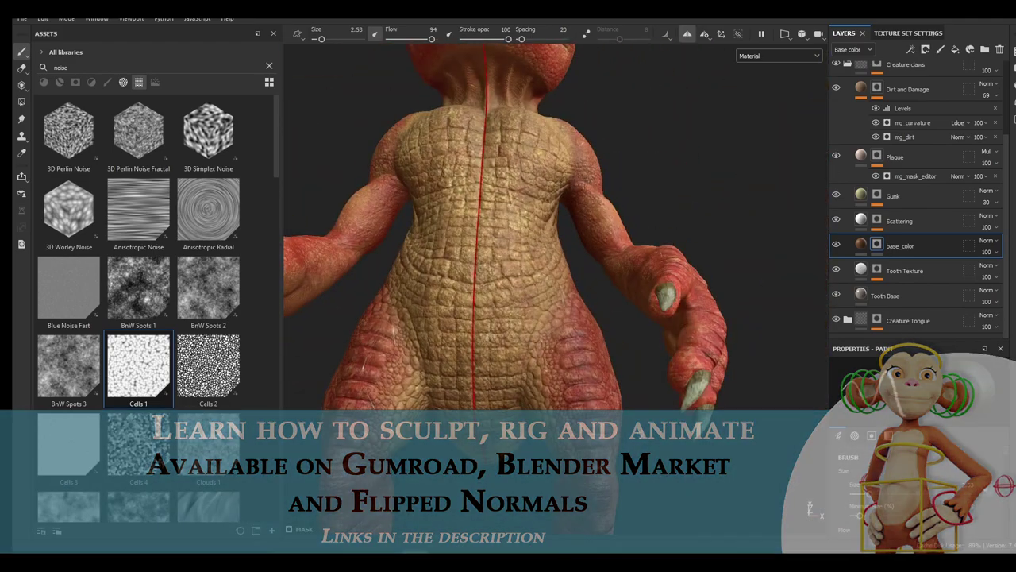
alt+middle_drag(597, 381, 586, 262)
scroll(571, 333, up, 3)
alt+drag(572, 349, 532, 350)
mouse_move(517, 324)
mouse_down()
mouse_move(510, 369)
mouse_move(494, 269)
mouse_up()
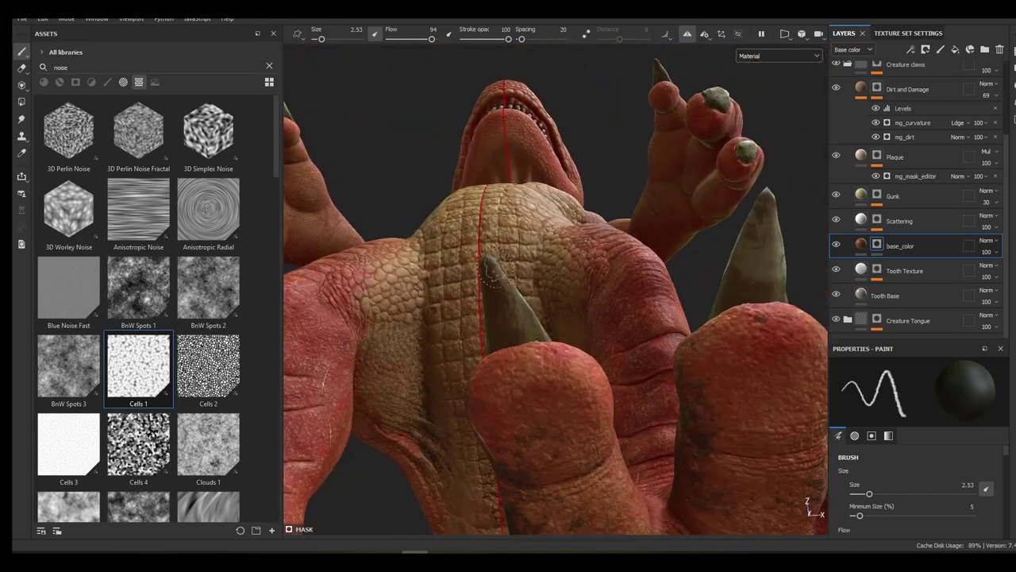
Add a Blur filter with intensity 3 to the base_color mask and set the layer's opacity to 68
alt+drag(518, 307, 520, 373)
alt+middle_drag(603, 421, 582, 324)
scroll(582, 324, up, 4)
alt+drag(523, 369, 586, 406)
alt+drag(619, 352, 635, 317)
right_click(875, 244)
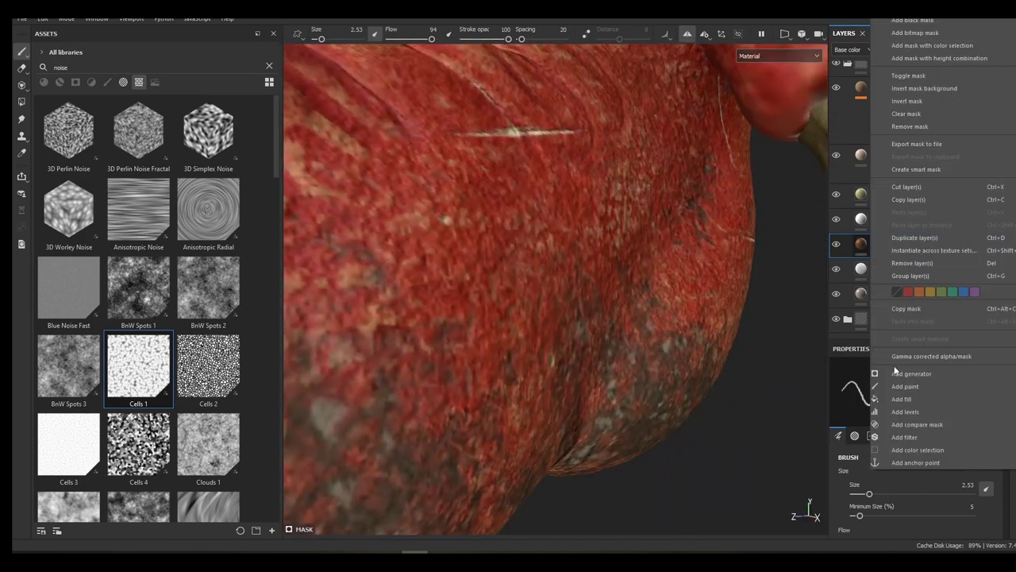
click(904, 436)
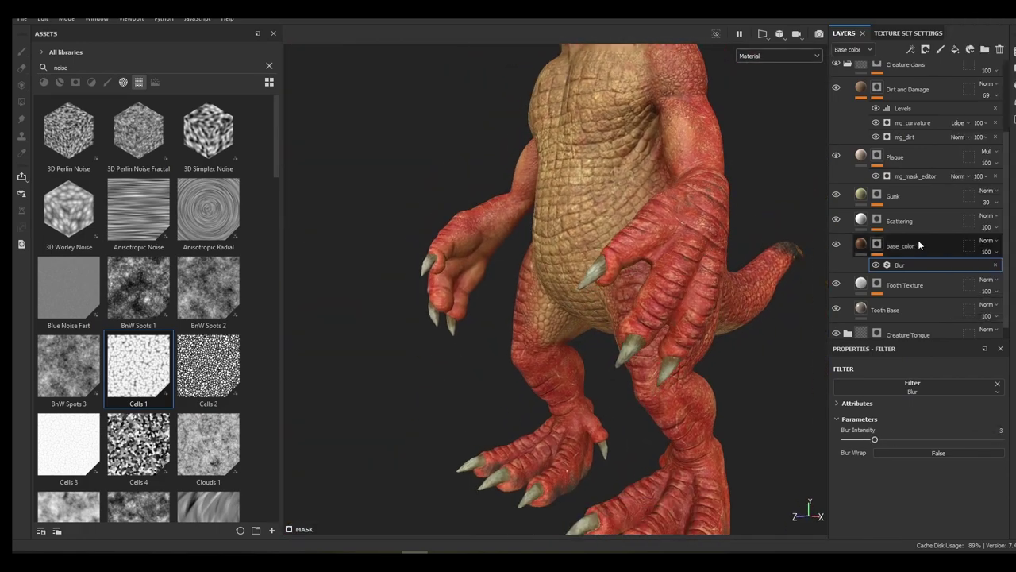
click(918, 242)
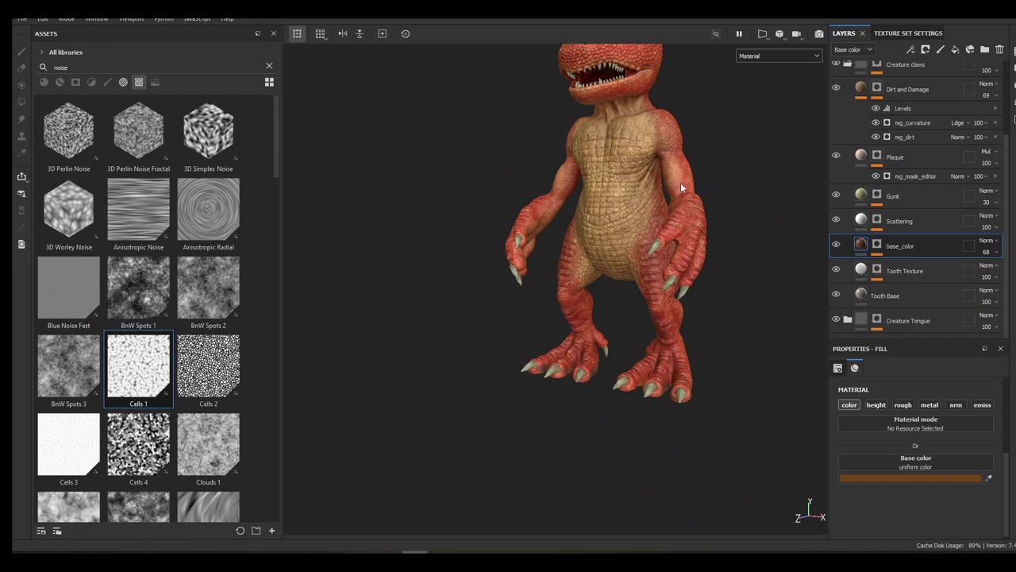
alt+drag(680, 182, 712, 277)
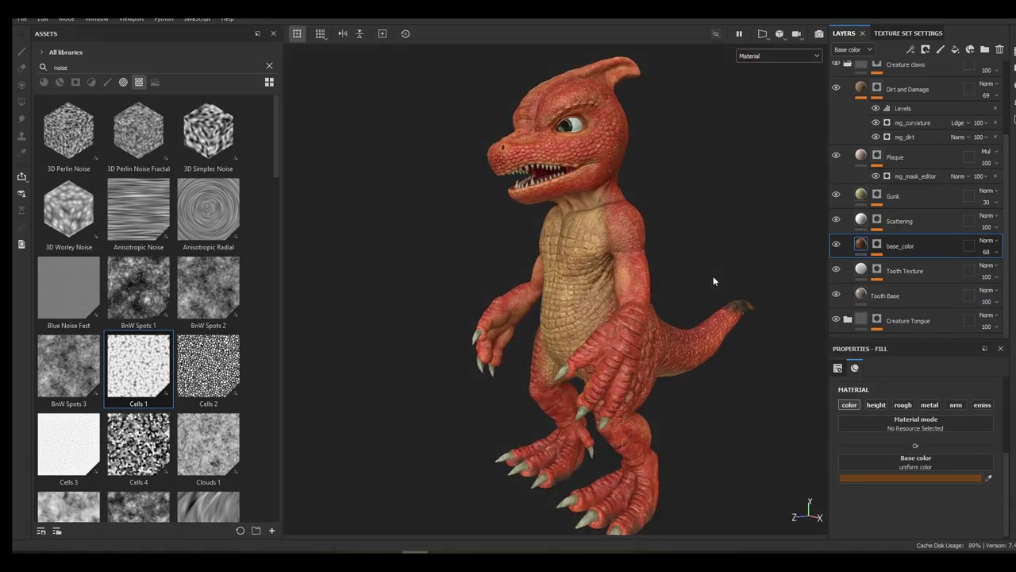